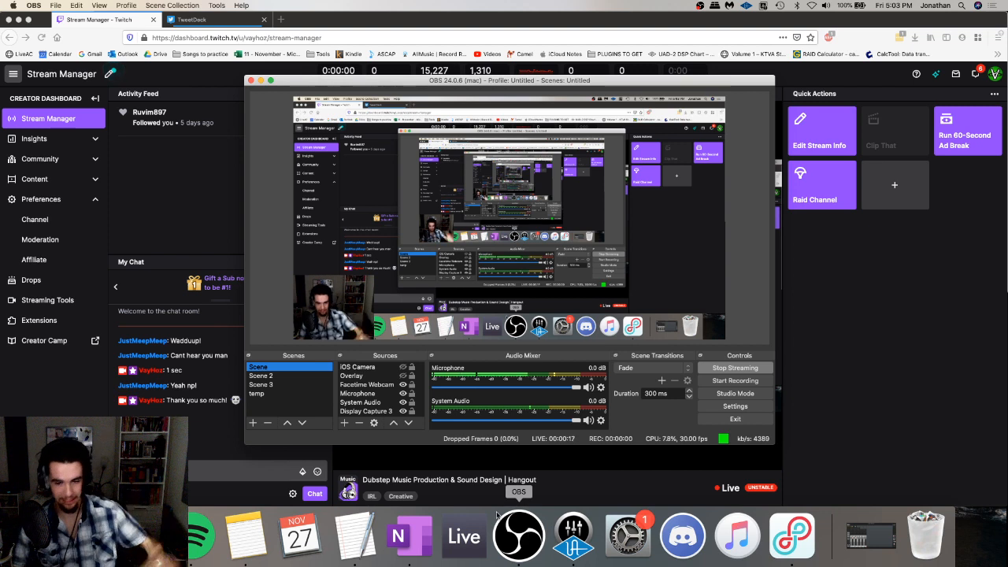
left_click(463, 522)
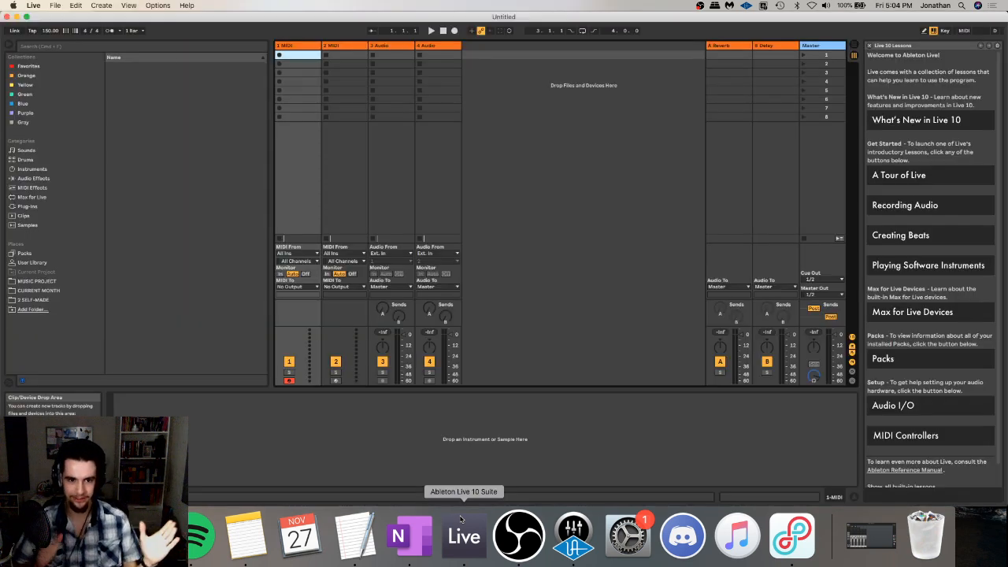
left_click(519, 532)
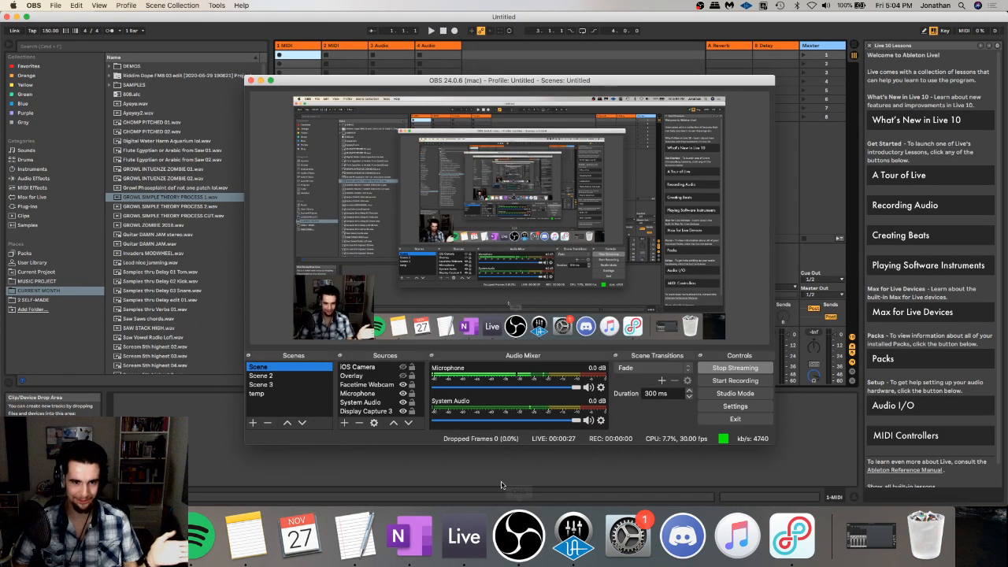
left_click(507, 480)
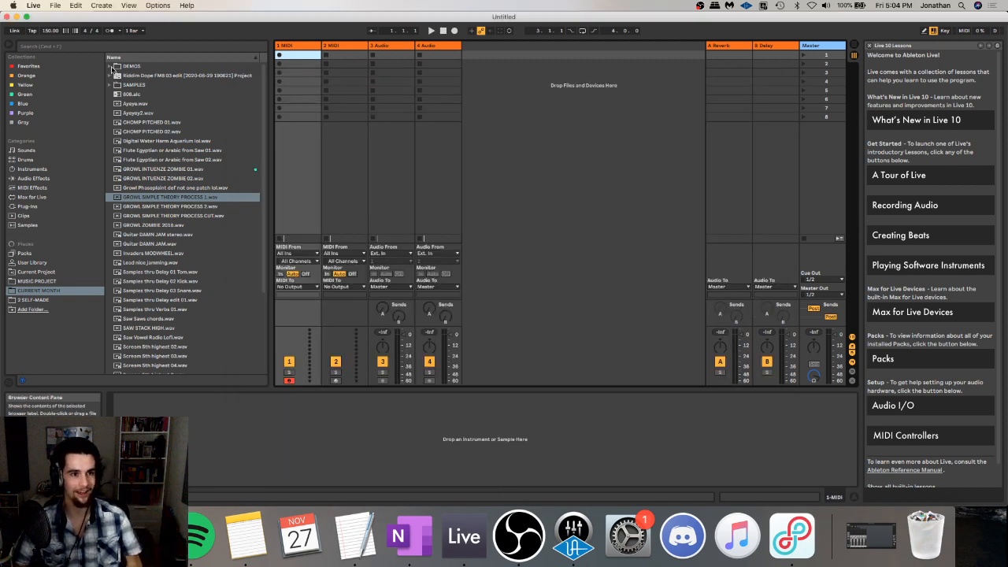
left_click(112, 67)
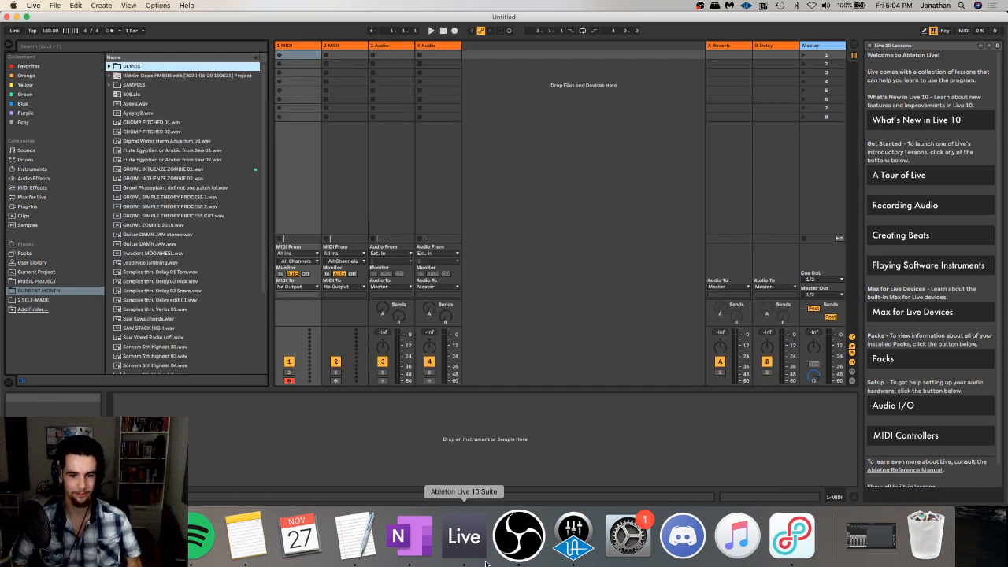
left_click(518, 536)
left_click(137, 535)
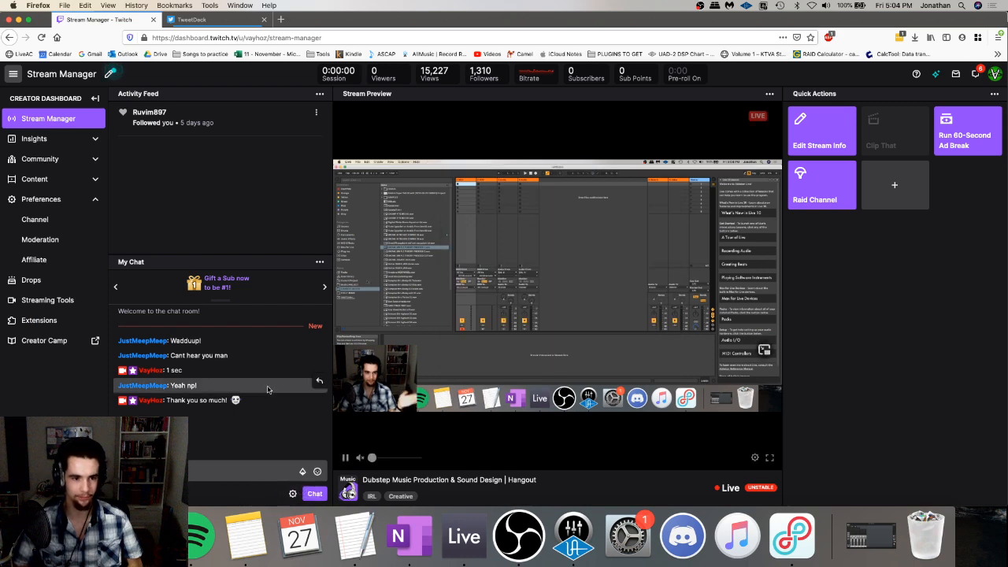
left_click(208, 19)
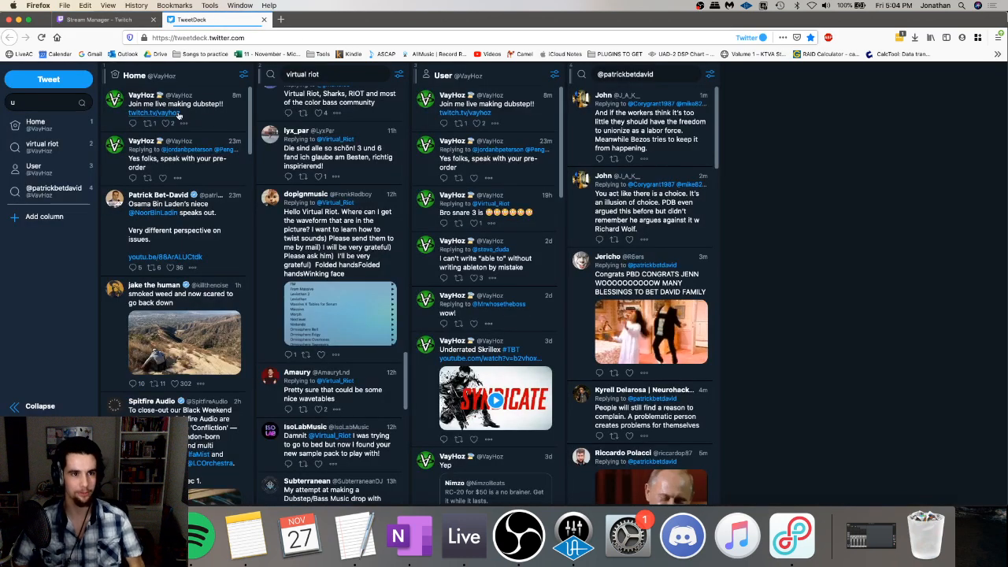
left_click(101, 18)
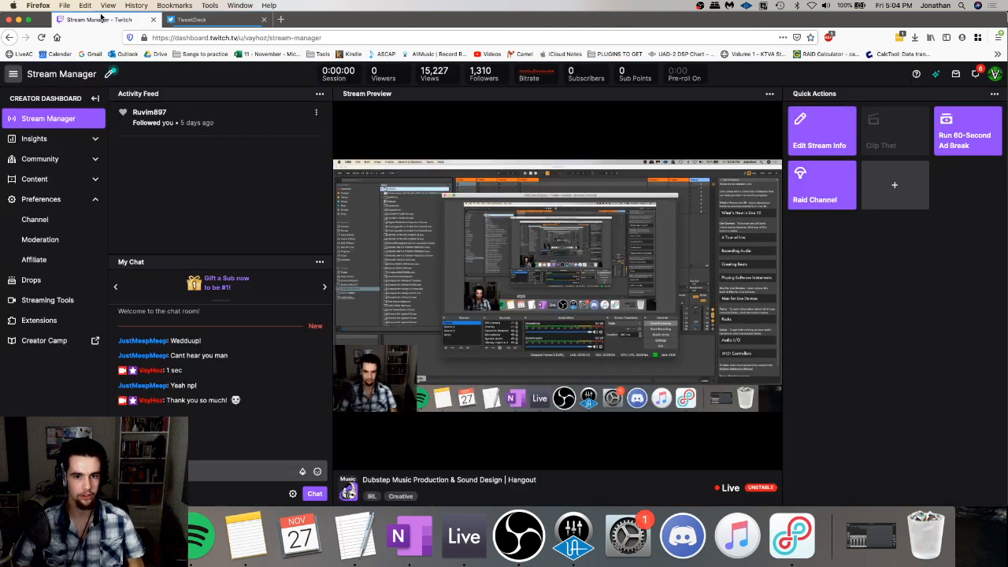
- Switch to TweetDeck and read through the tweets in the "virtual riot" search column
left_click(215, 21)
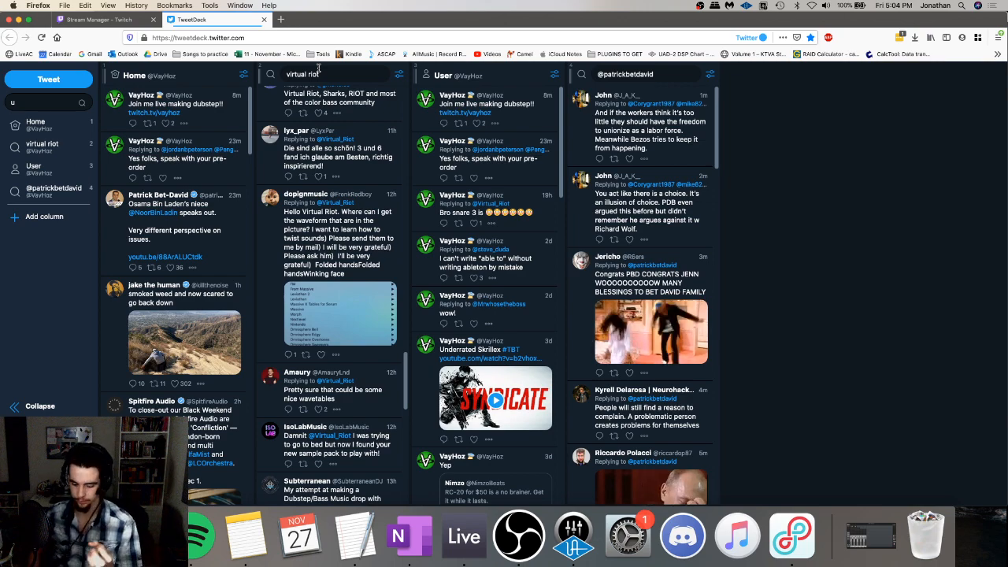
scroll(409, 279, "up", 5)
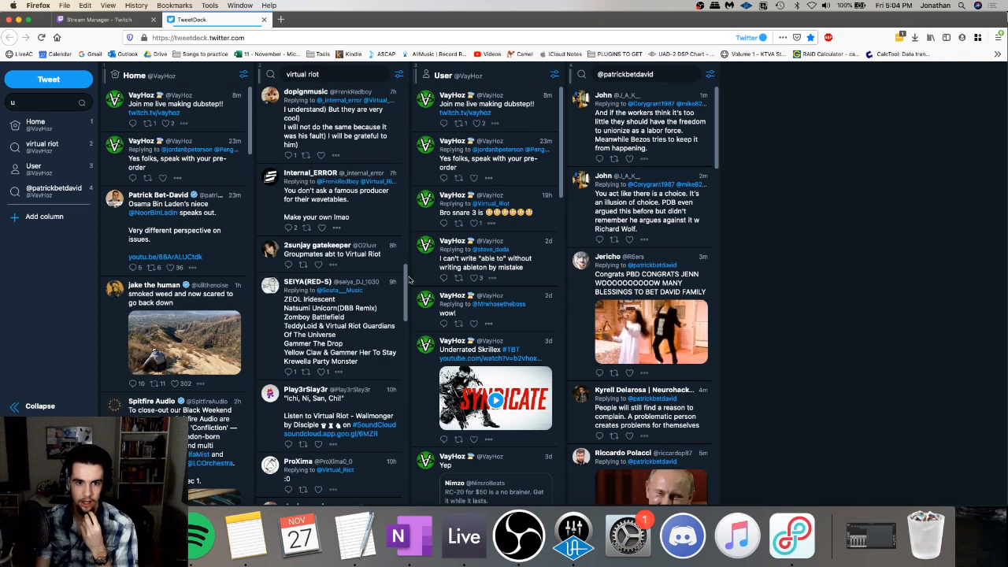
left_click_drag(409, 279, 408, 89)
left_click_drag(340, 74, 278, 76)
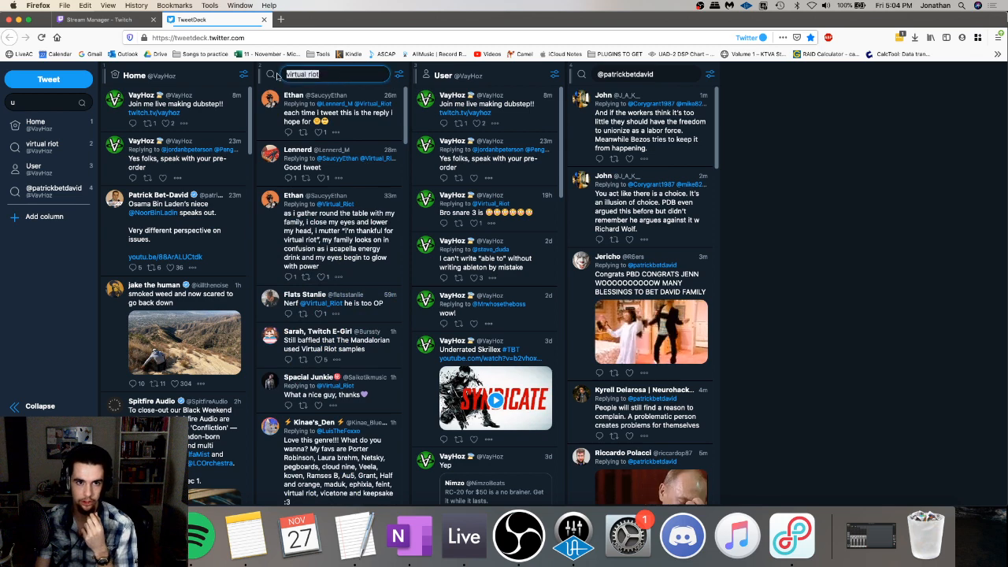
left_click(783, 164)
scroll(402, 110, "down", 1)
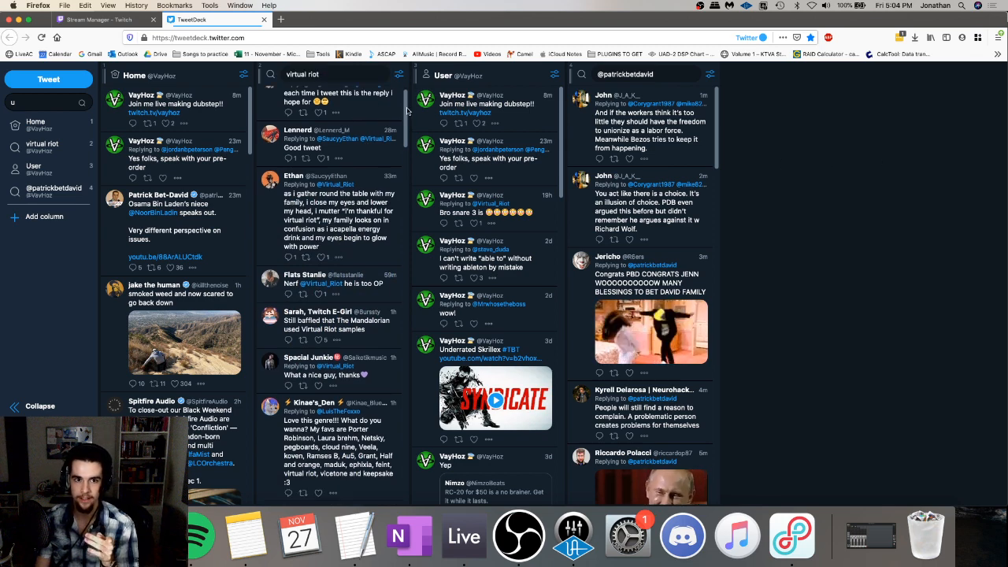
scroll(400, 127, "down", 15)
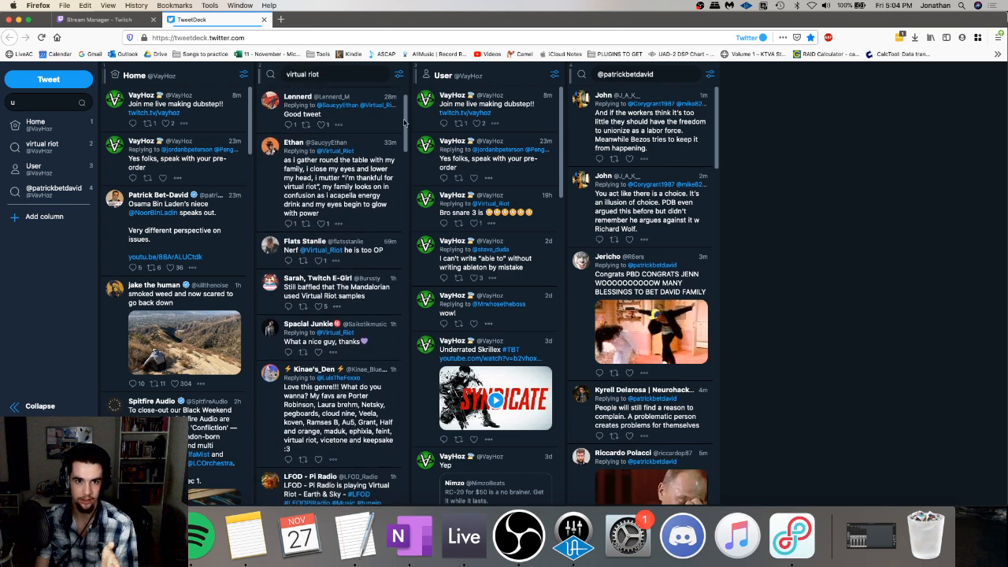
scroll(394, 197, "up", 15)
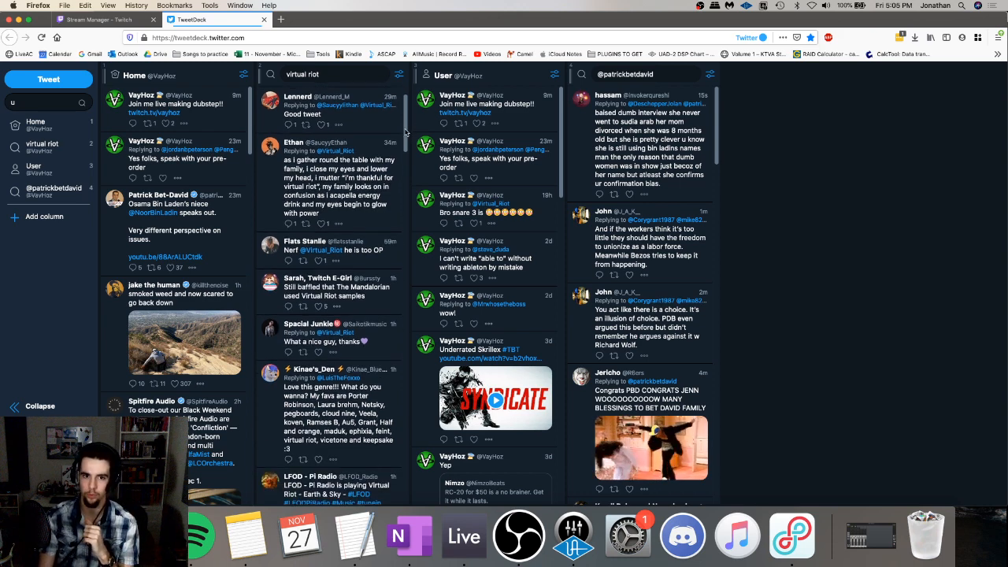
scroll(397, 163, "down", 5)
scroll(396, 163, "down", 10)
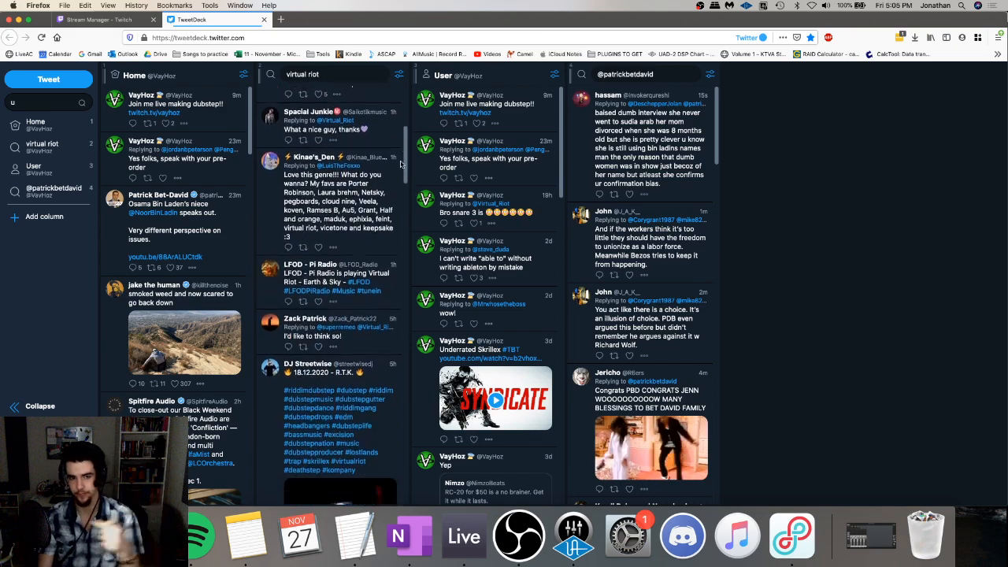
scroll(397, 247, "down", 10)
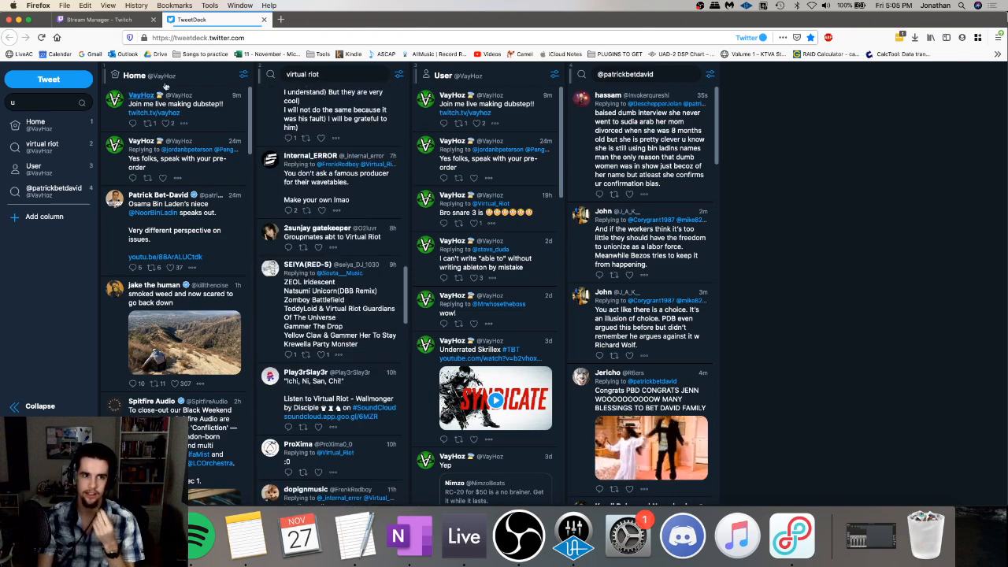
- Check the Twitch stream manager, switch to Ableton Live and show the Arrangement View
left_click(87, 20)
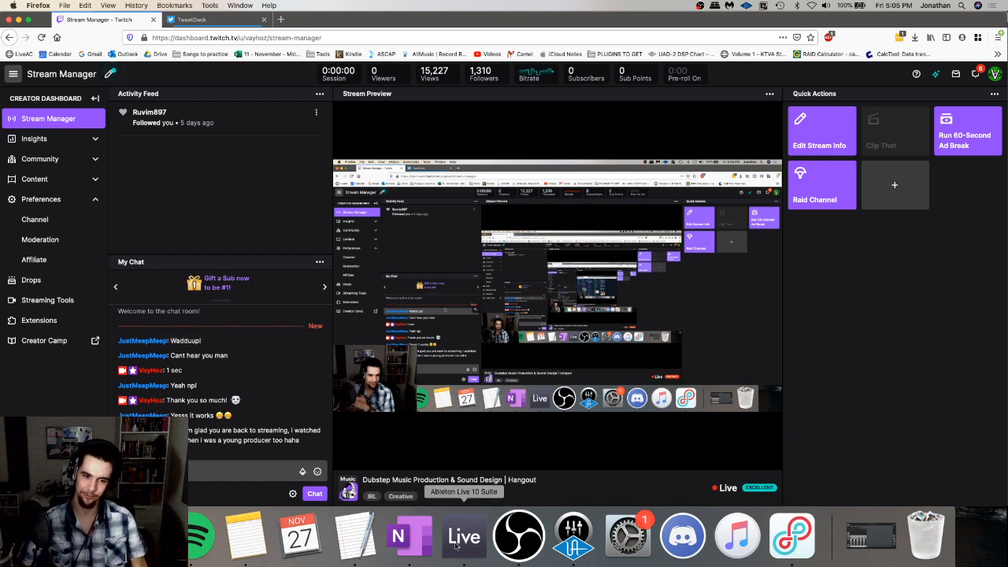
left_click(455, 545)
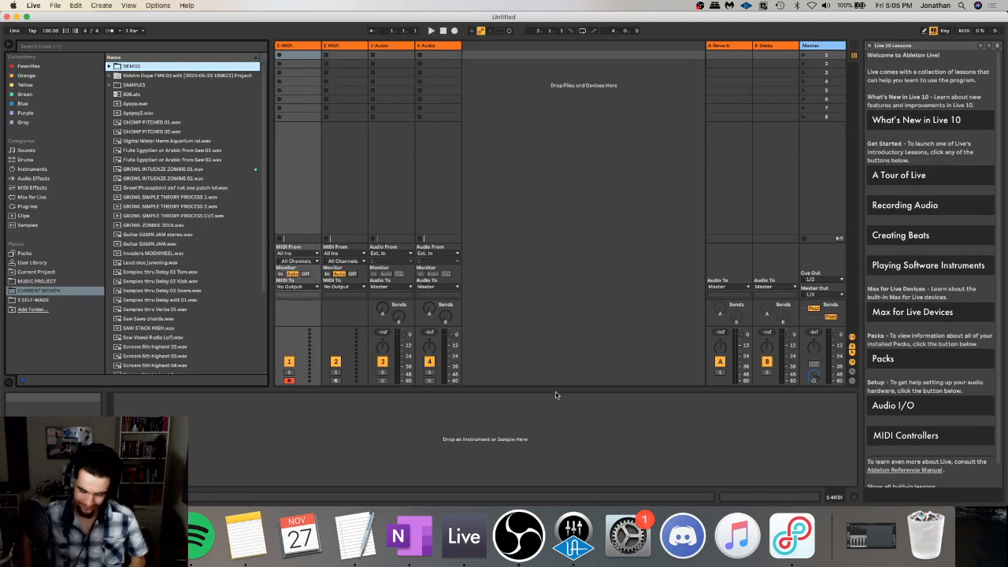
left_click(501, 421)
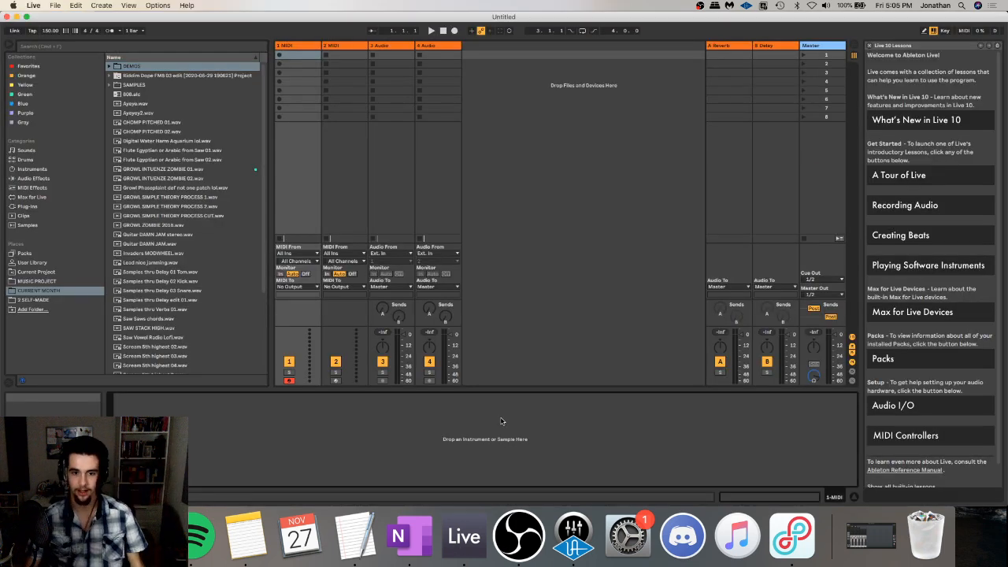
key("Tab")
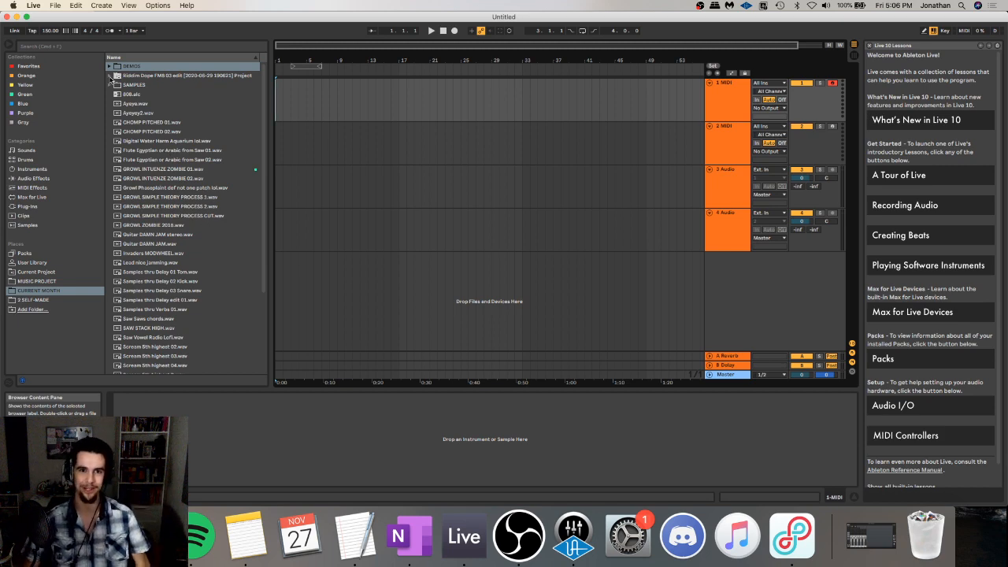
- Browse the MUSIC PROJECT place to the 1 DUBSTEP kick folder inside 1 SAMPLES, 1 DRUMS, 1 KICK
left_click(111, 67)
left_click(110, 67)
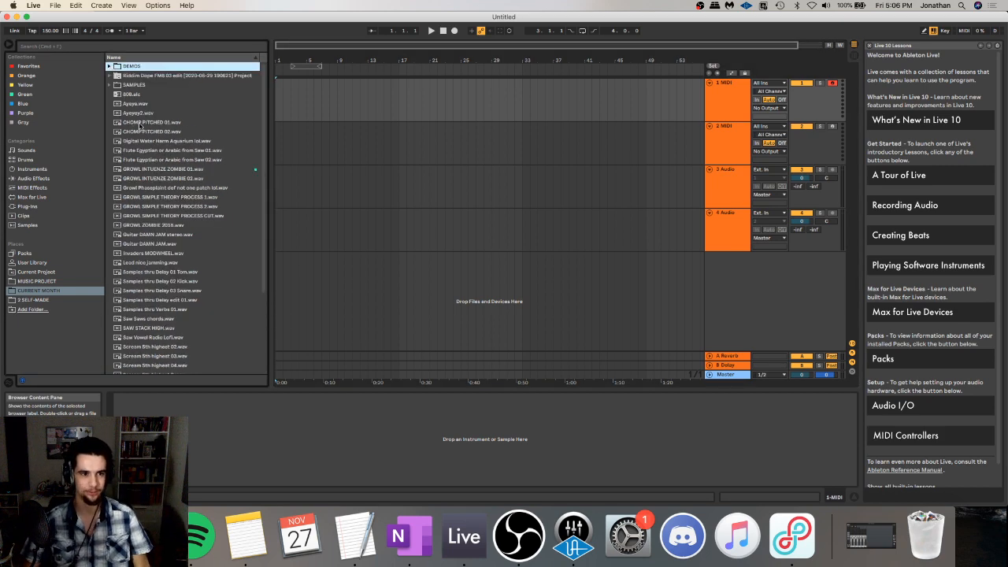
left_click(75, 281)
left_click(108, 67)
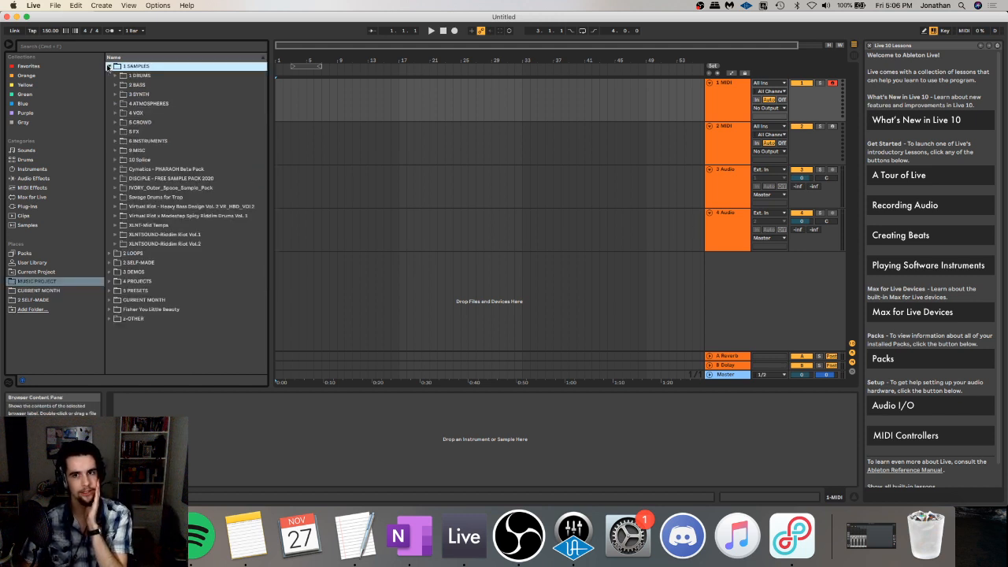
left_click(114, 76)
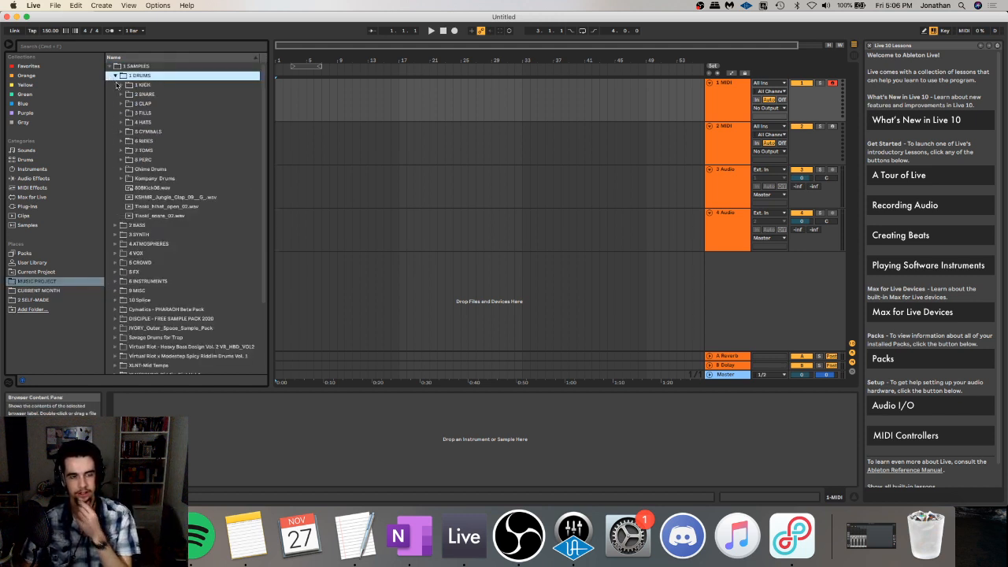
left_click(118, 84)
left_click(126, 94)
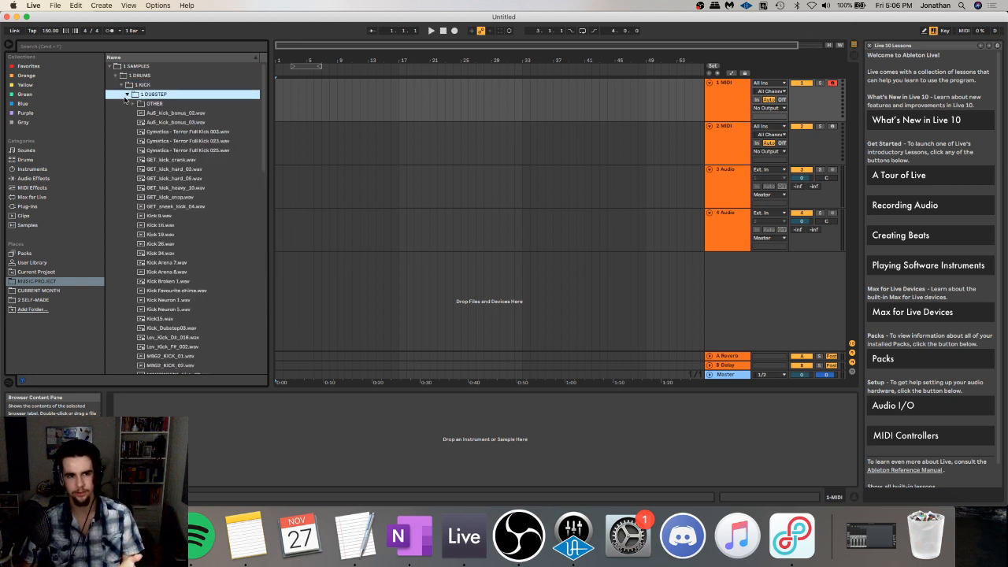
left_click(175, 141)
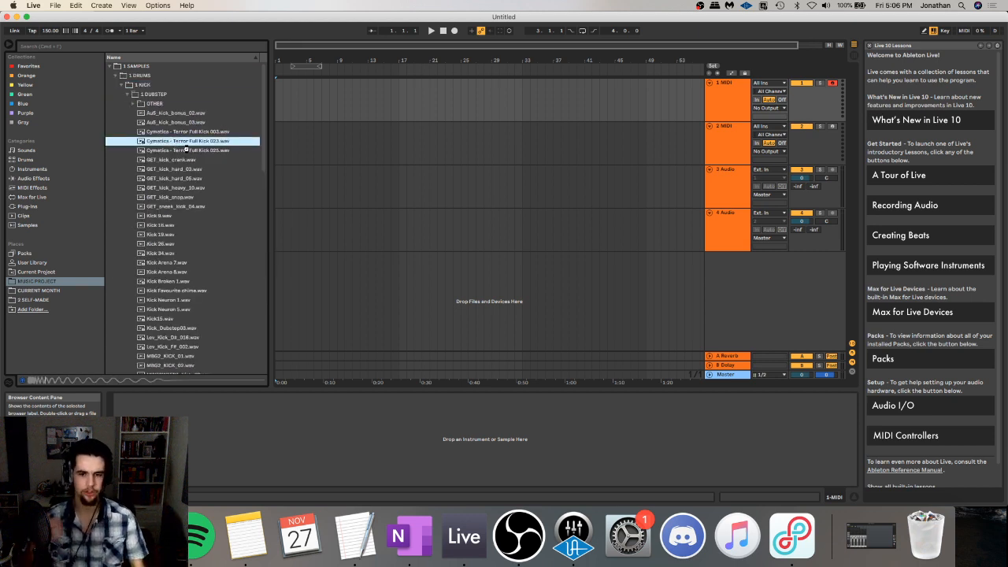
key("Return")
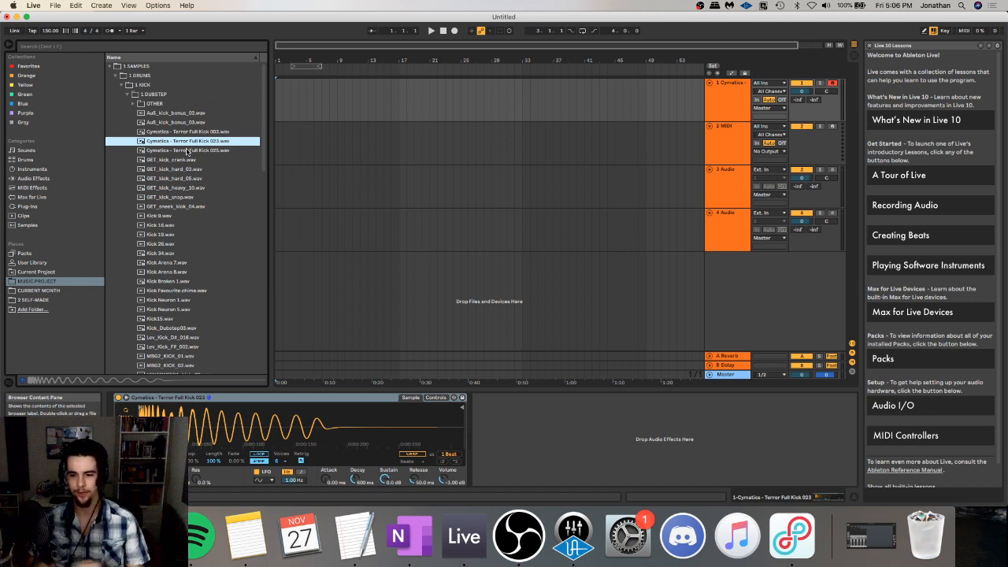
key("super+Tab")
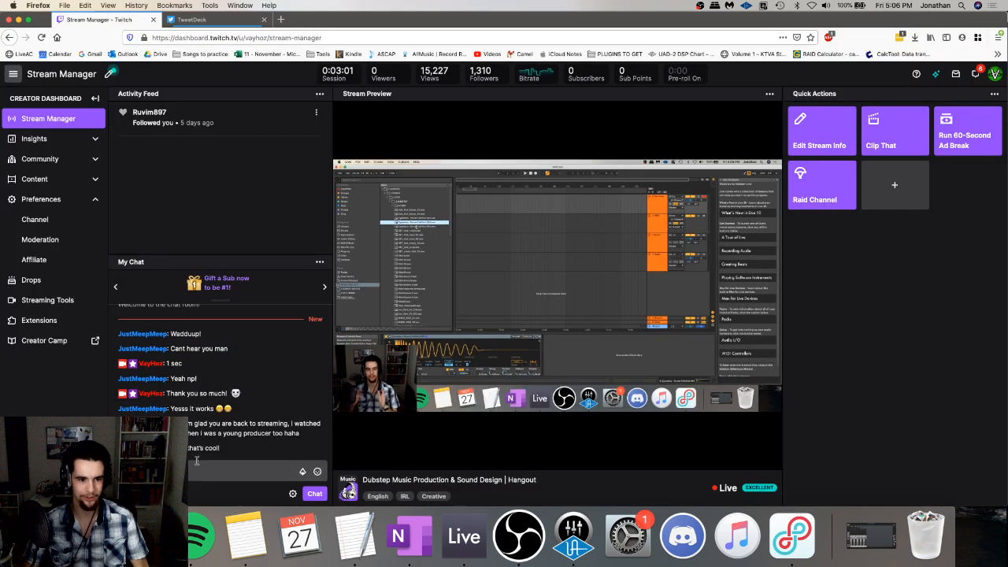
left_click(464, 537)
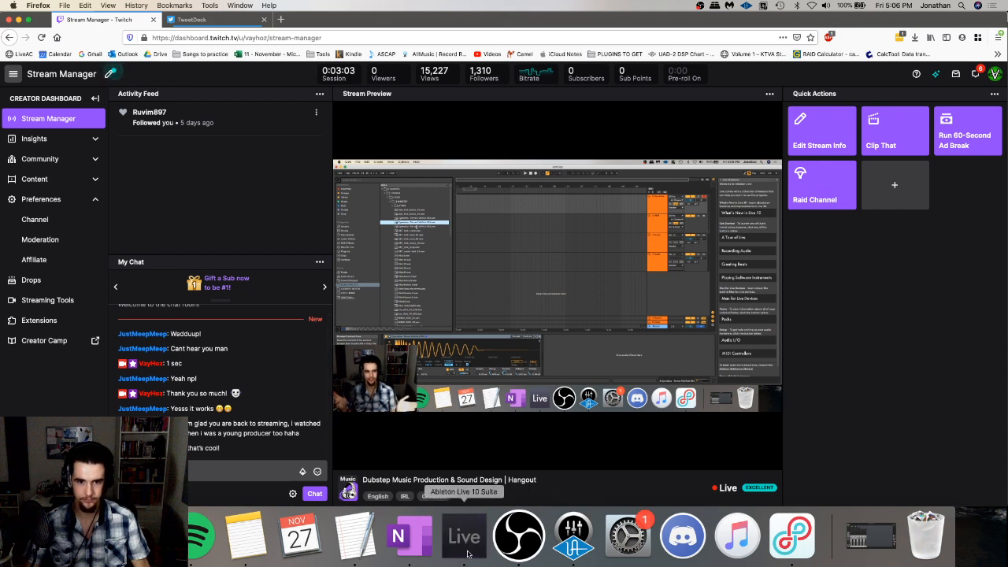
left_click(247, 397)
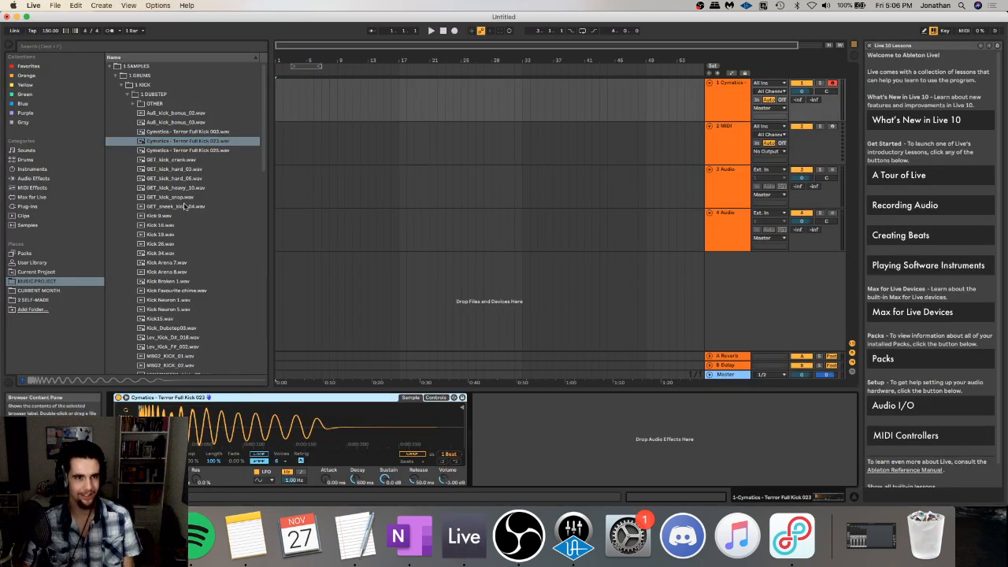
key("Delete")
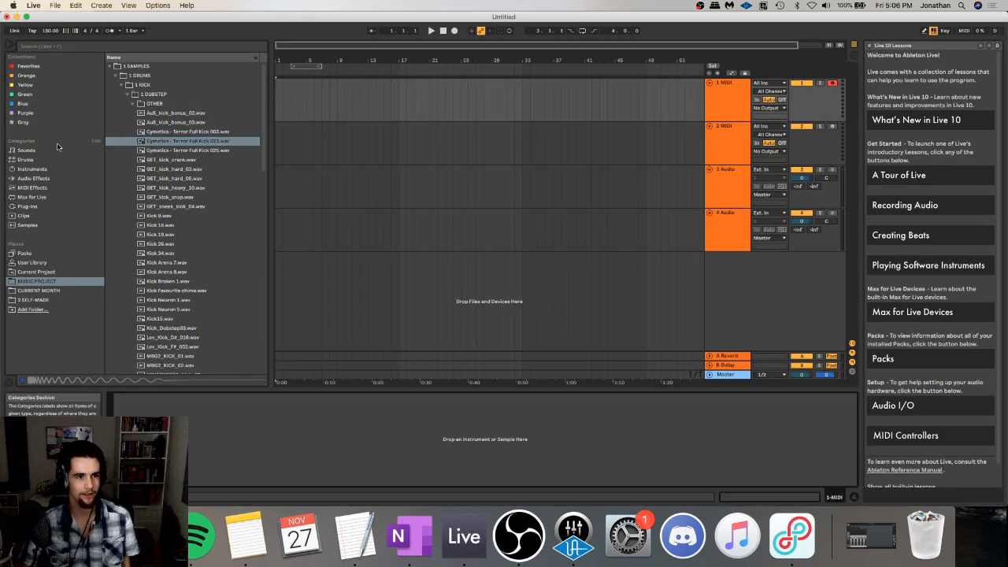
- Audition kick samples and place Au5_kick_bonus_03.wav at bar 1 of the first track
left_click_drag(298, 61, 298, 95)
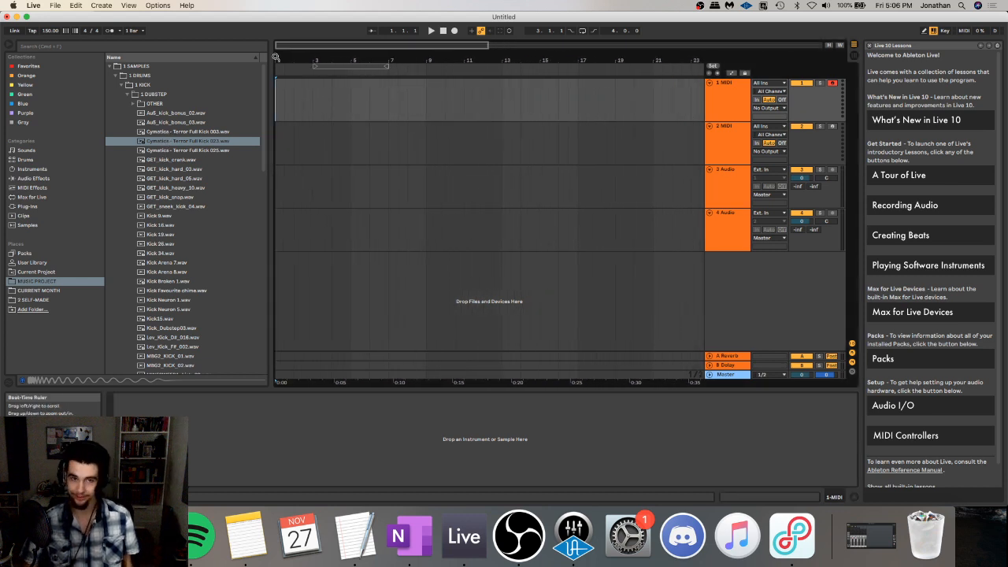
left_click(180, 132)
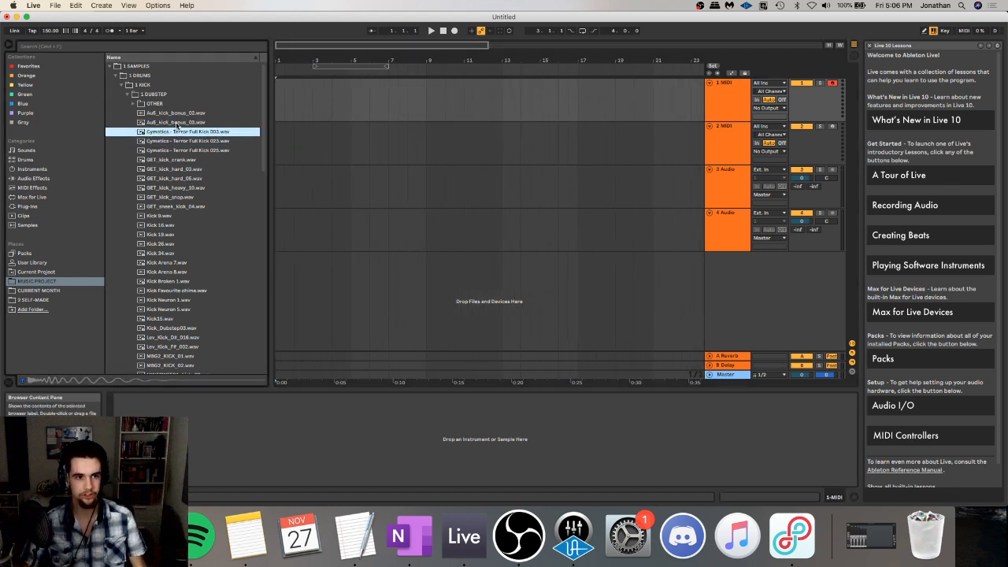
left_click(170, 124)
mouse_move(168, 118)
left_mouse_down()
mouse_move(290, 98)
mouse_move(278, 104)
left_mouse_up()
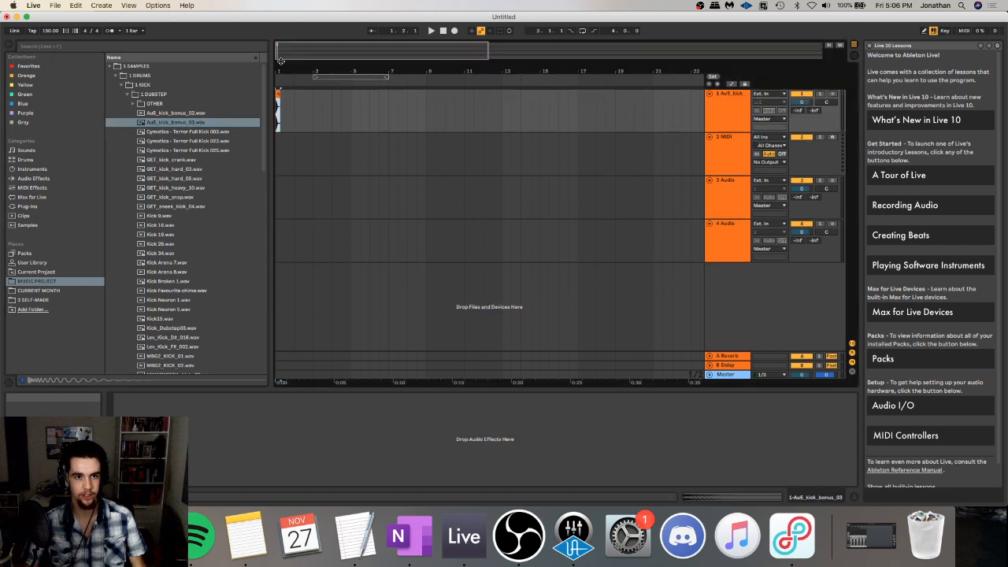
- Loop the arrangement from bar 1 to bar 5 and play the kick clip from its start
left_click_drag(280, 70, 280, 86)
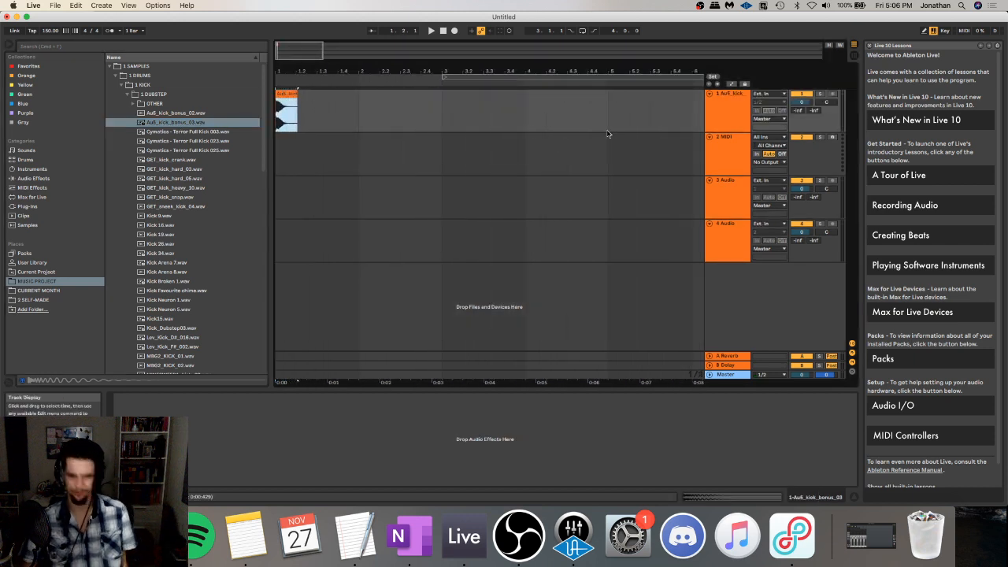
left_click_drag(604, 119, 3, 256)
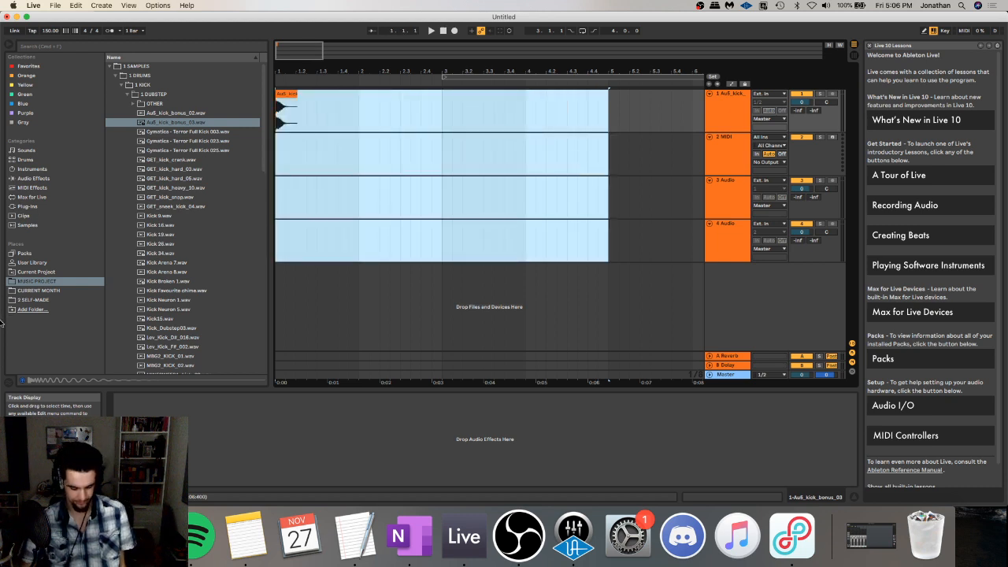
left_click_drag(0, 323, 1, 323)
key("super+l")
left_click(282, 95)
key("space")
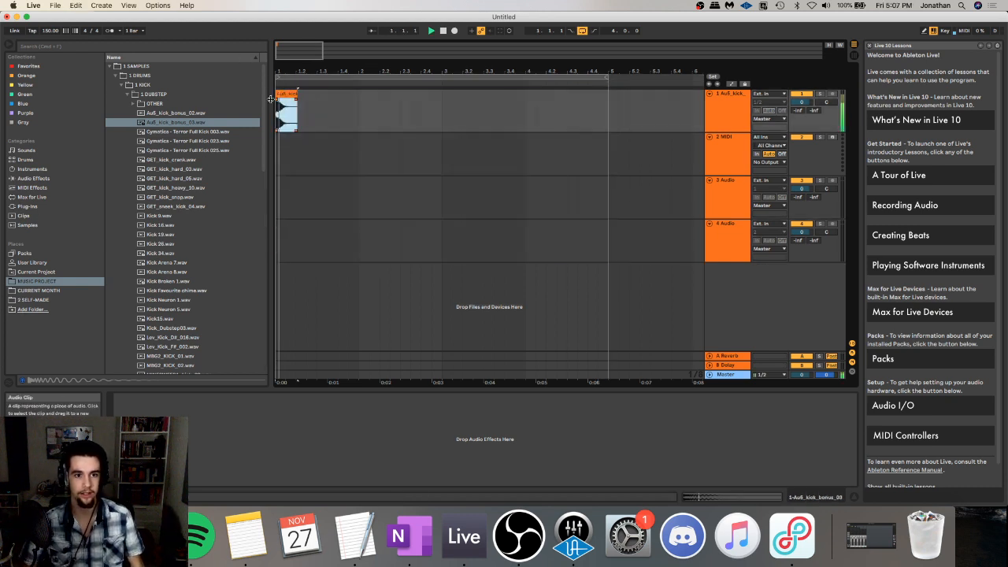
- Collapse the kick folders and open the 1 DUBSTEP folder inside 2 SNARE
left_click(127, 95)
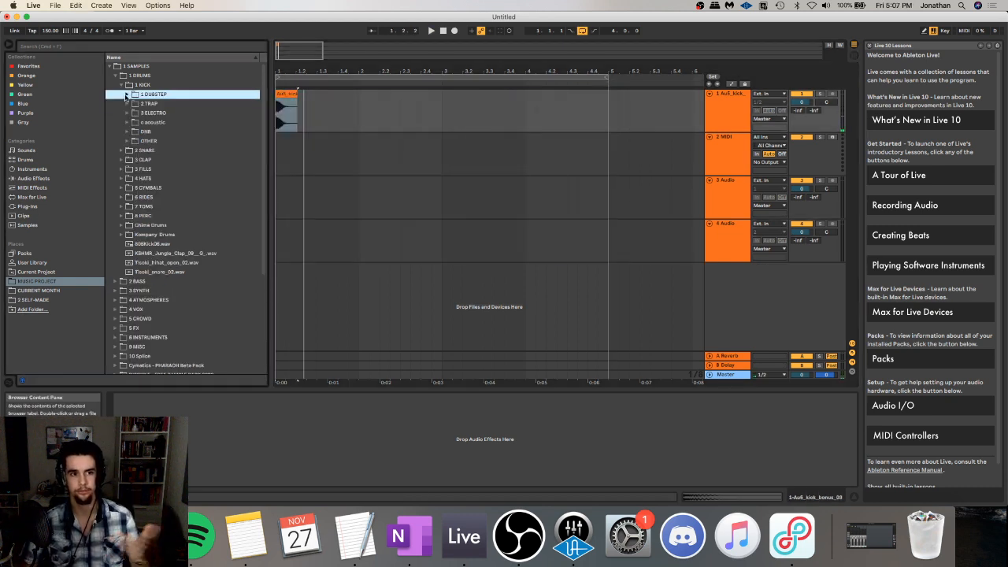
left_click(122, 85)
left_click(120, 95)
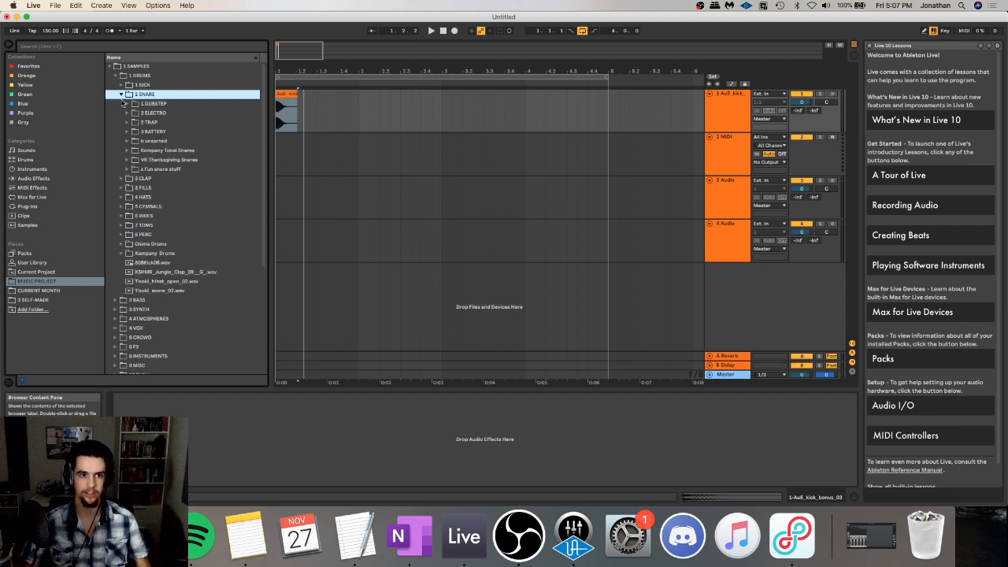
left_click(127, 104)
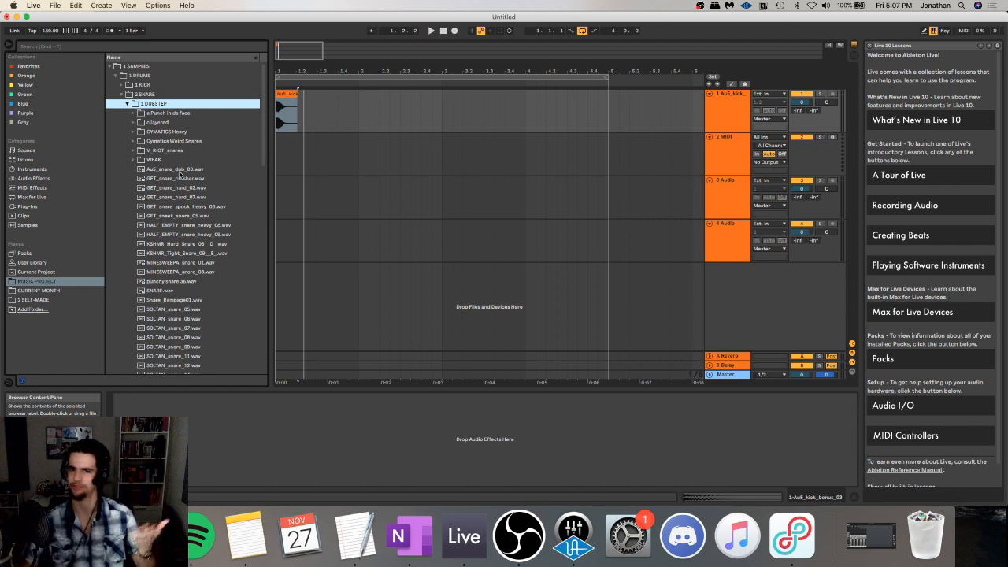
- Audition snare samples and place Au5_snare_dub_03.wav at bar 2 of the third track
left_click(179, 187)
left_click(179, 180)
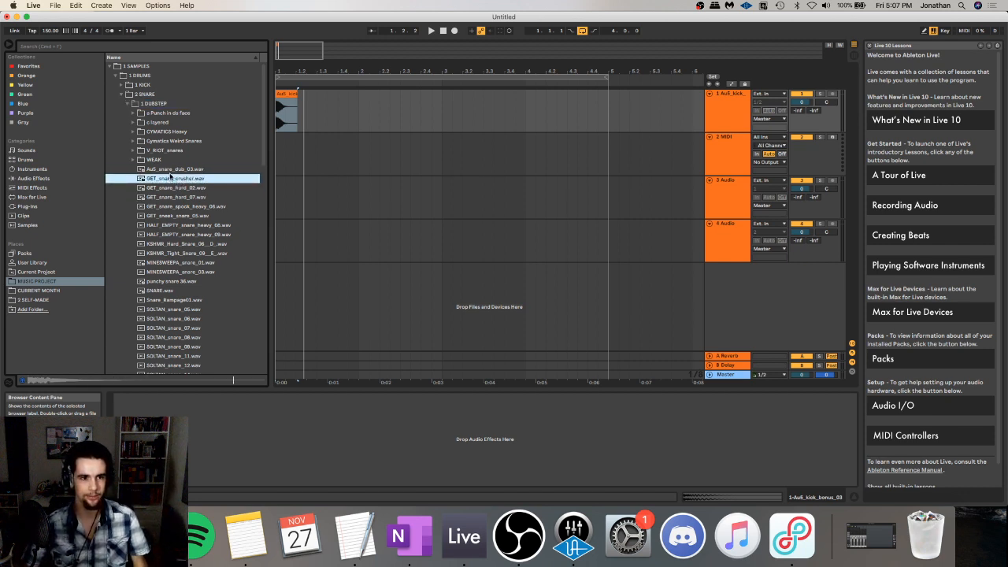
left_click(170, 172)
left_click(172, 181)
left_click_drag(177, 171, 363, 201)
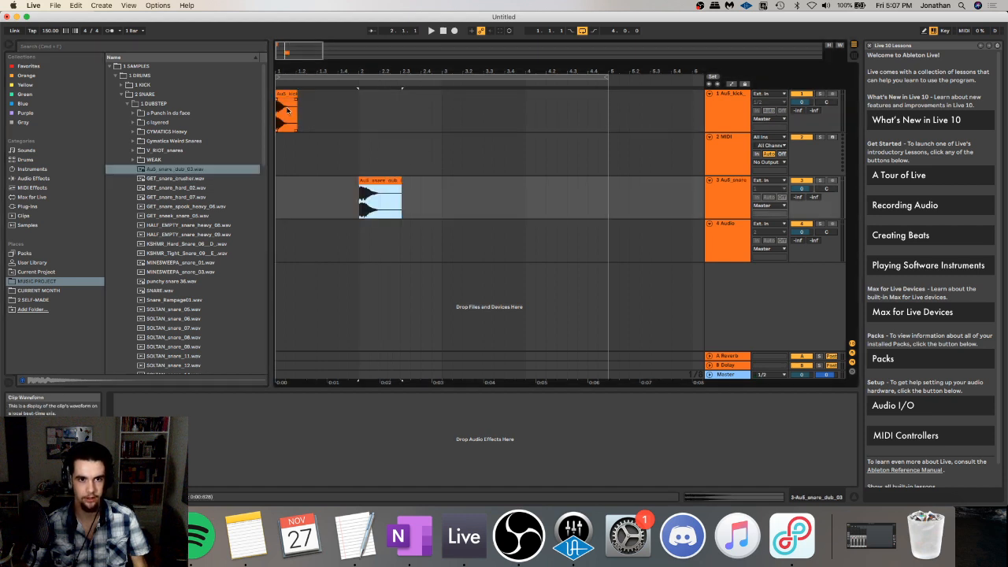
- Put the snare clip at beat 3 of bar 1 on the second track and select bar 1 across the kick and snare tracks
left_click(288, 93)
left_click(381, 181)
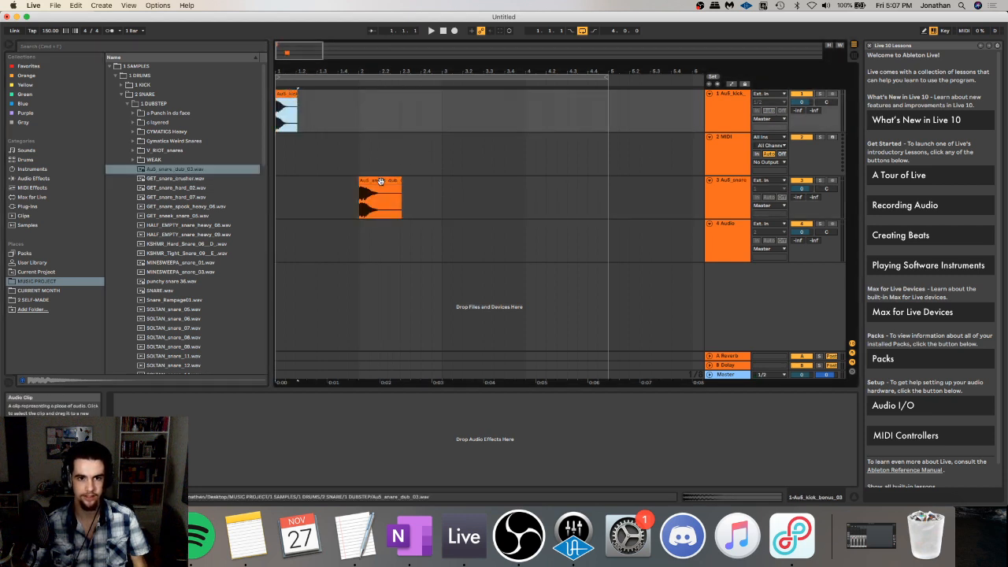
left_click(288, 111)
key("space")
left_click_drag(377, 137, 261, 114)
key("space")
- Duplicate the one-bar kick and snare pattern through bar 4 and play it from the first kick
key("super+d")
key("super+d")
key("super+d")
key("super+d")
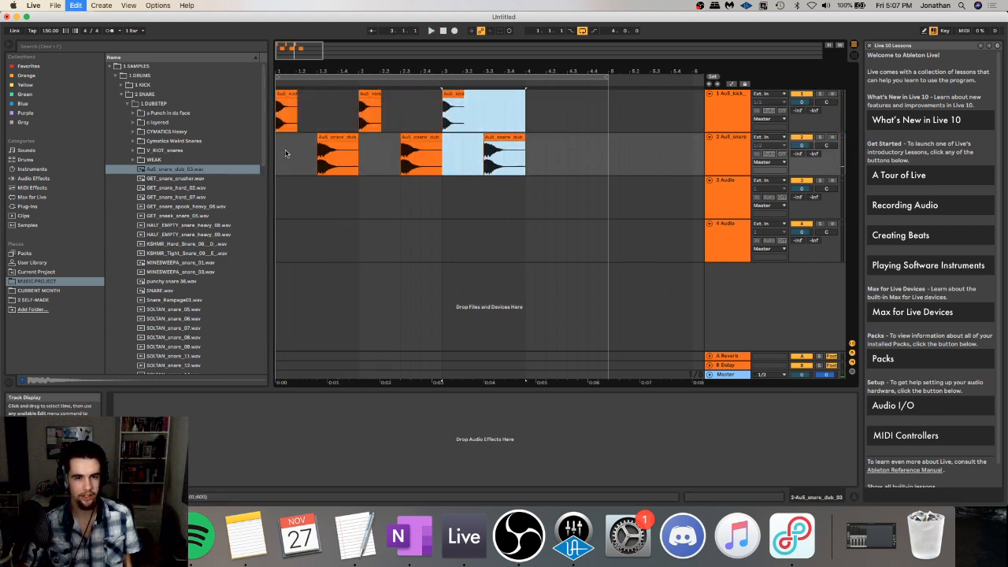
left_click(292, 95)
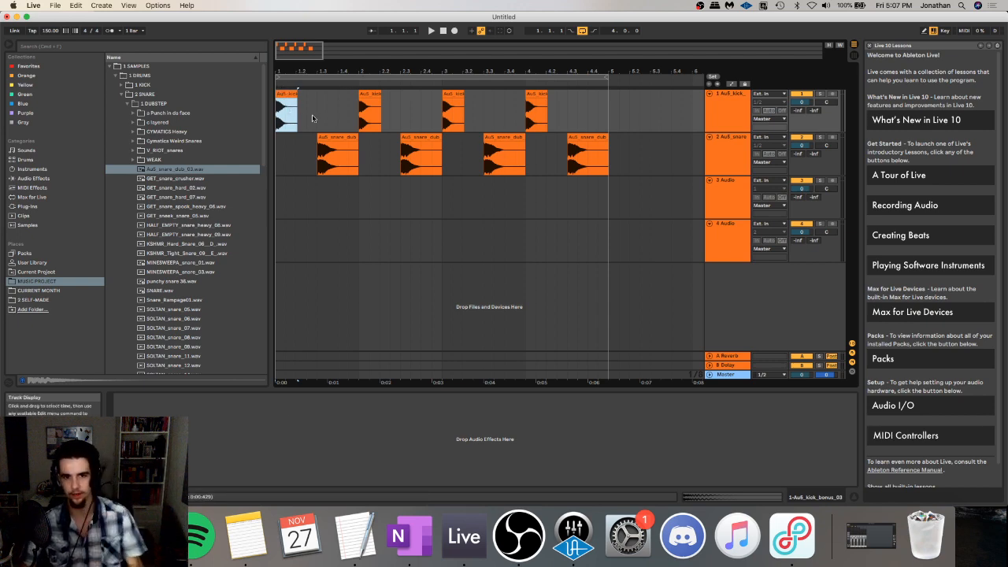
key("space")
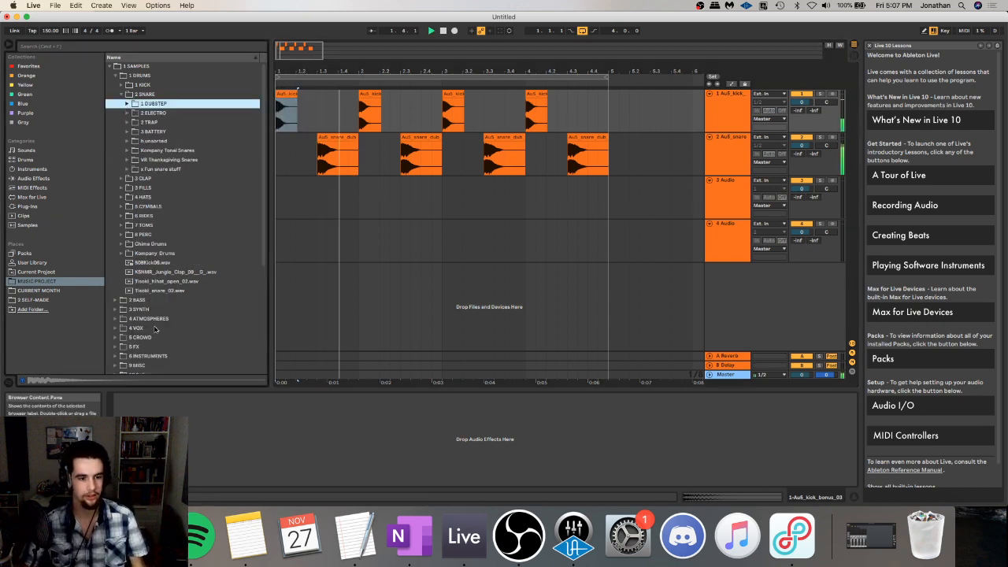
- Check the Twitch stream manager, return to Ableton Live and audition GROWL INTUENZE ZOMBIE 02.wav from the CURRENT MONTH place
key("super+Tab")
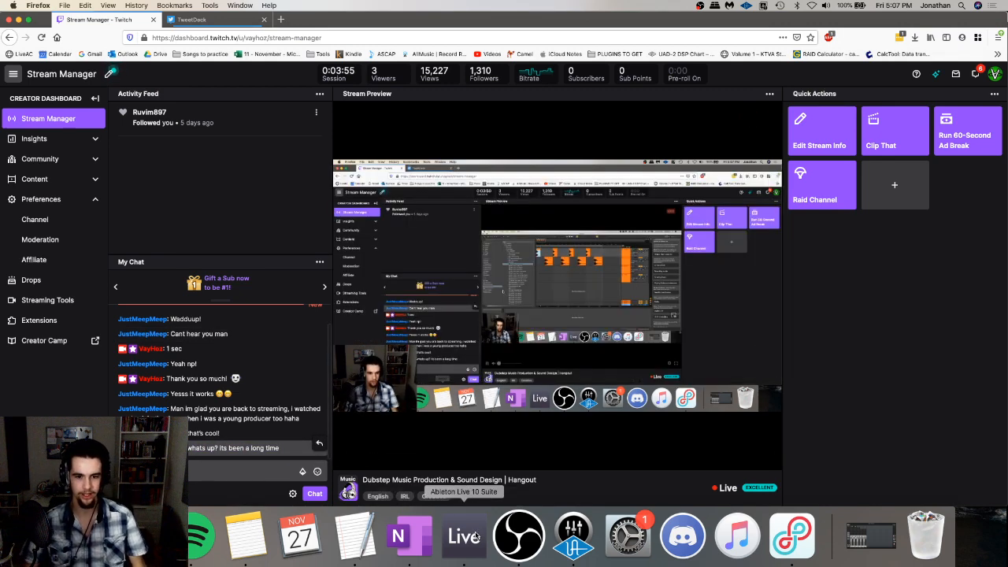
key("super+Tab")
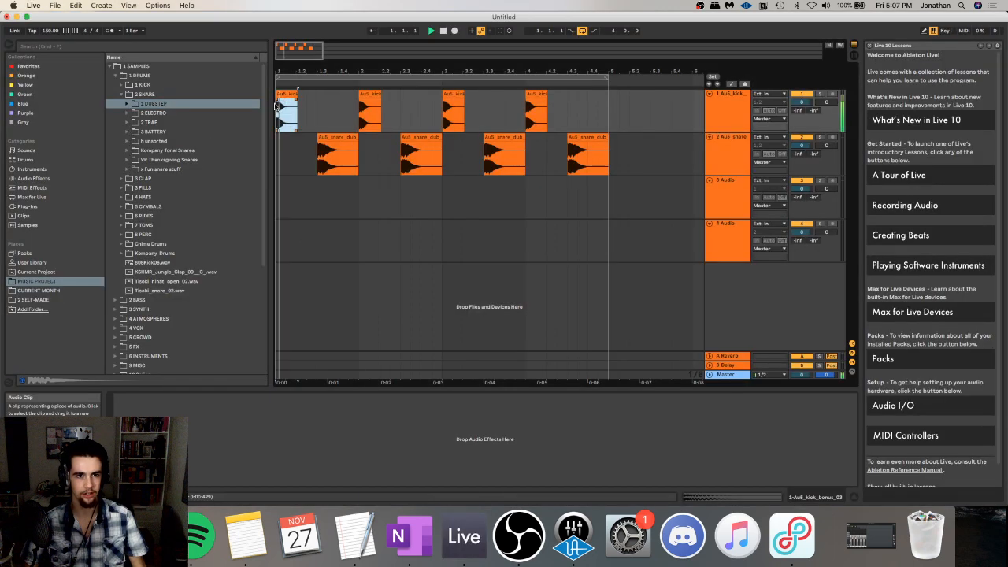
left_click(47, 290)
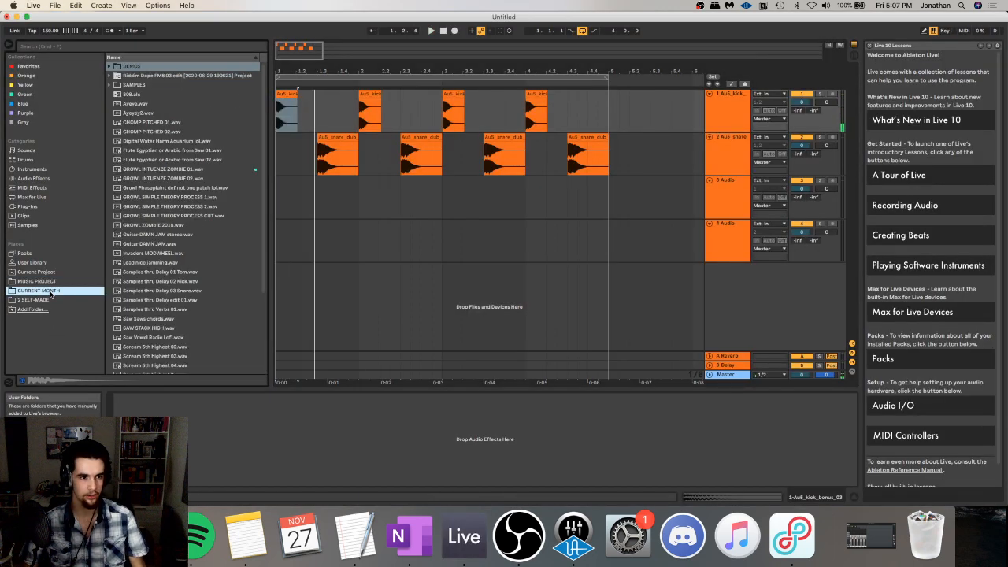
left_click(173, 180)
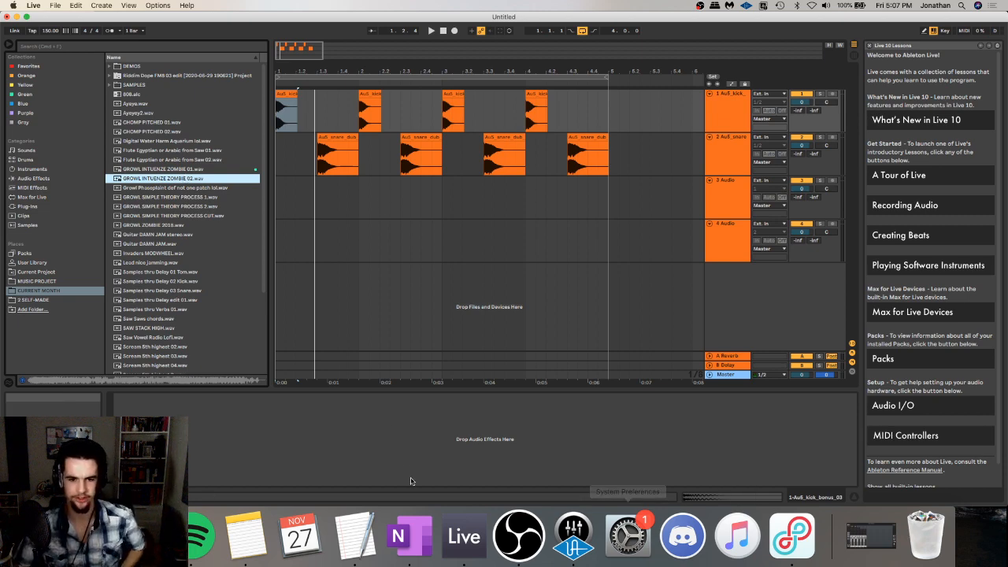
- Switch to OBS to check the microphone and system audio levels during playback, and return to Ableton Live
left_click(519, 536)
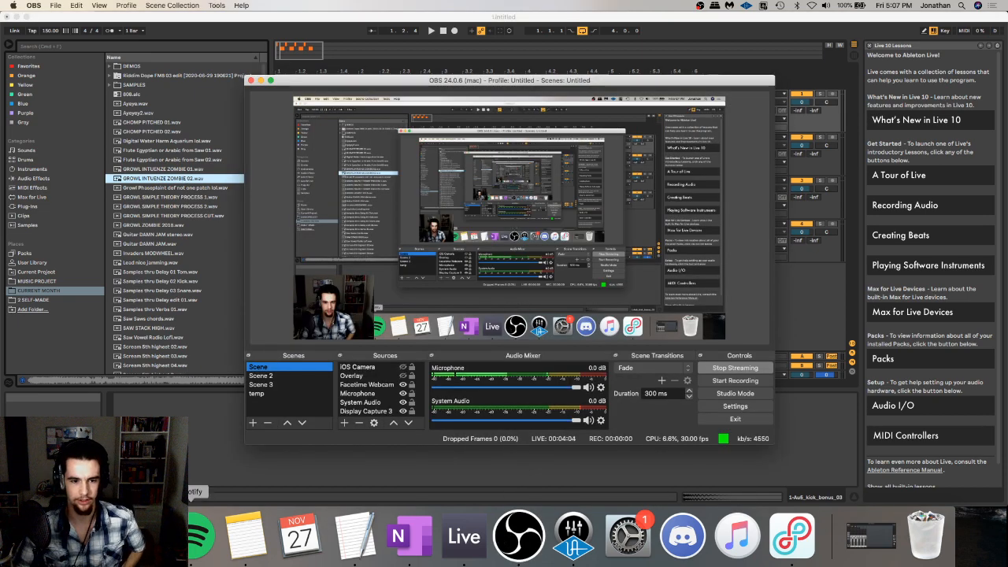
left_click(205, 414)
left_click(508, 557)
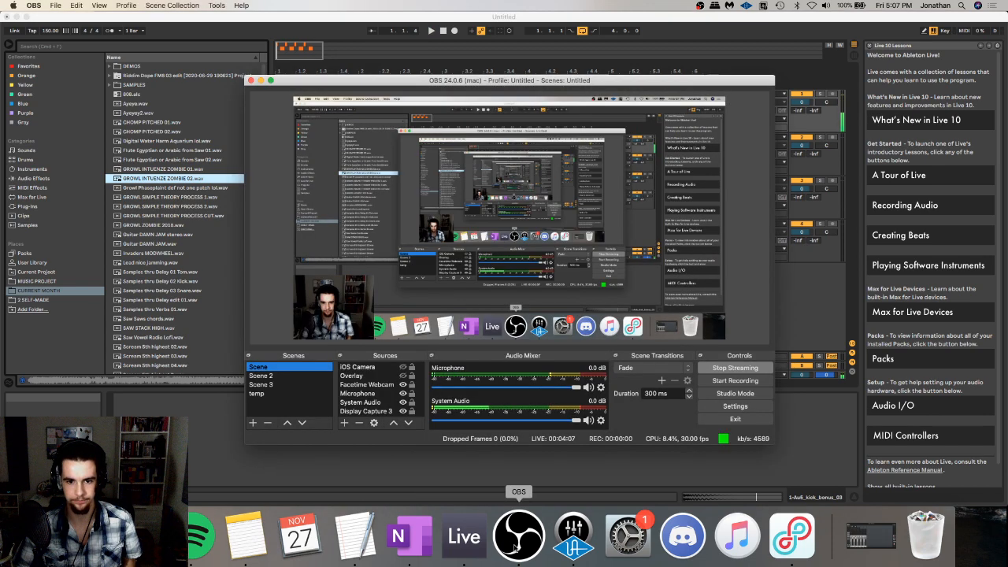
left_click(531, 479)
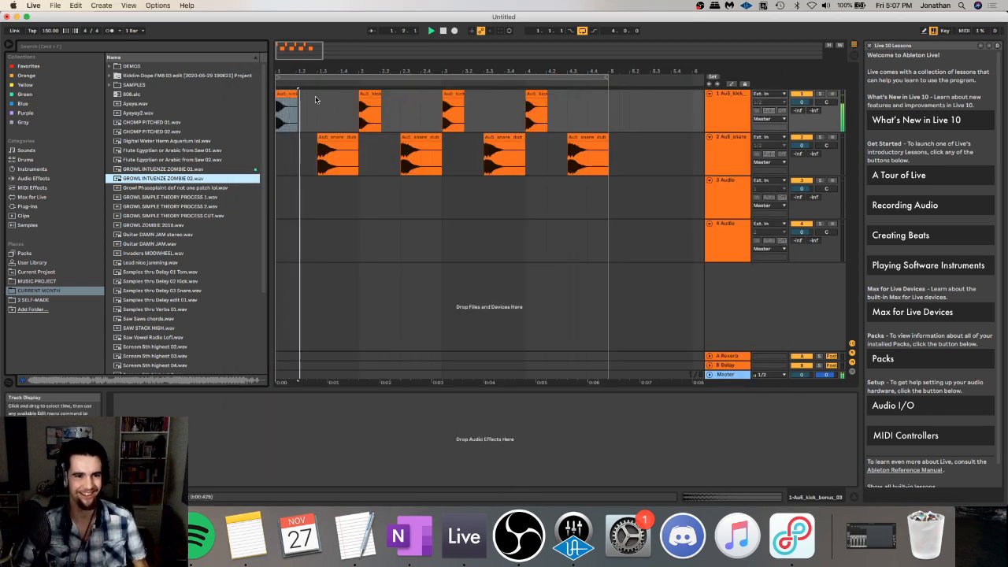
- Audition the two Flute Egyptian or Arabic from Saw samples and look through the rest of CURRENT MONTH
left_click(175, 160)
left_click(177, 151)
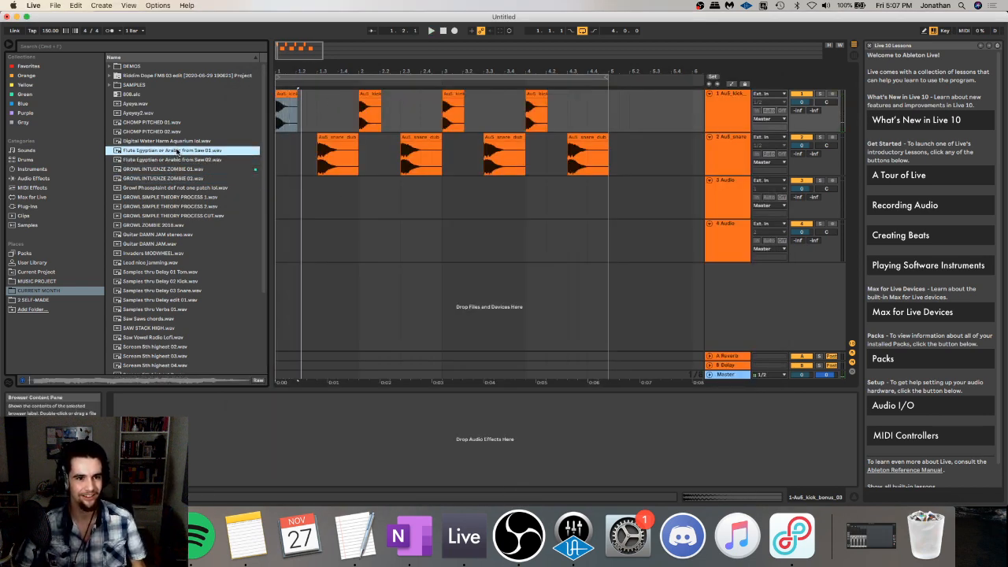
scroll(181, 172, "down", 4)
scroll(188, 185, "up", 4)
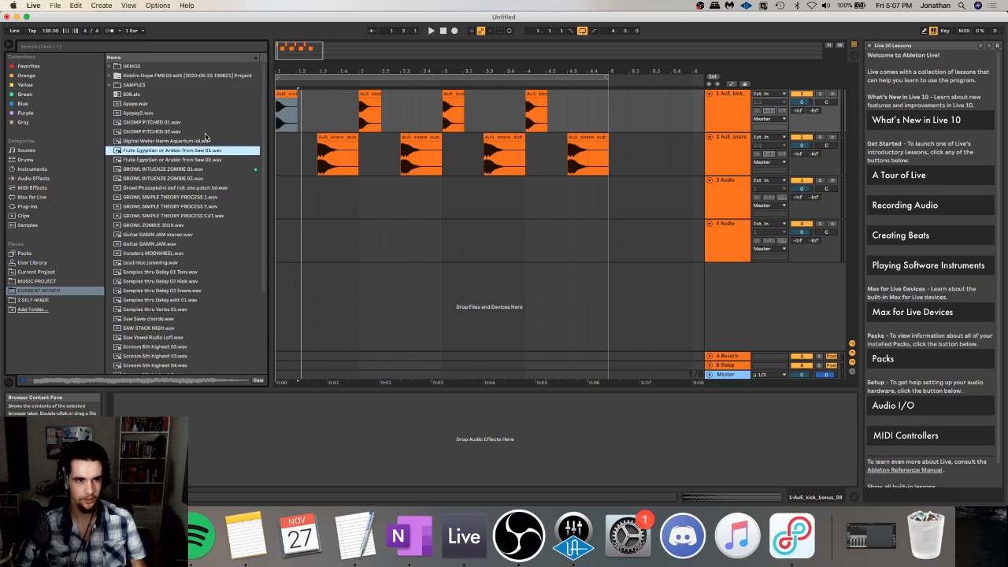
- Browse the MUSIC PROJECT place to the 1 BEST SOUNDS AND LOOPS folder inside 2 SELF-MADE, 2 BASS
left_click(12, 281)
left_click(12, 289)
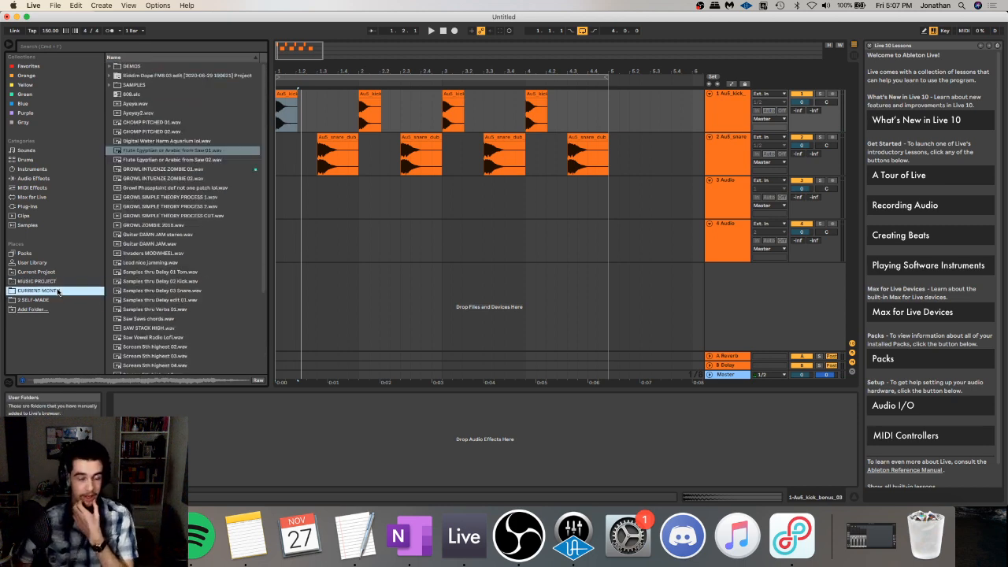
left_click(11, 281)
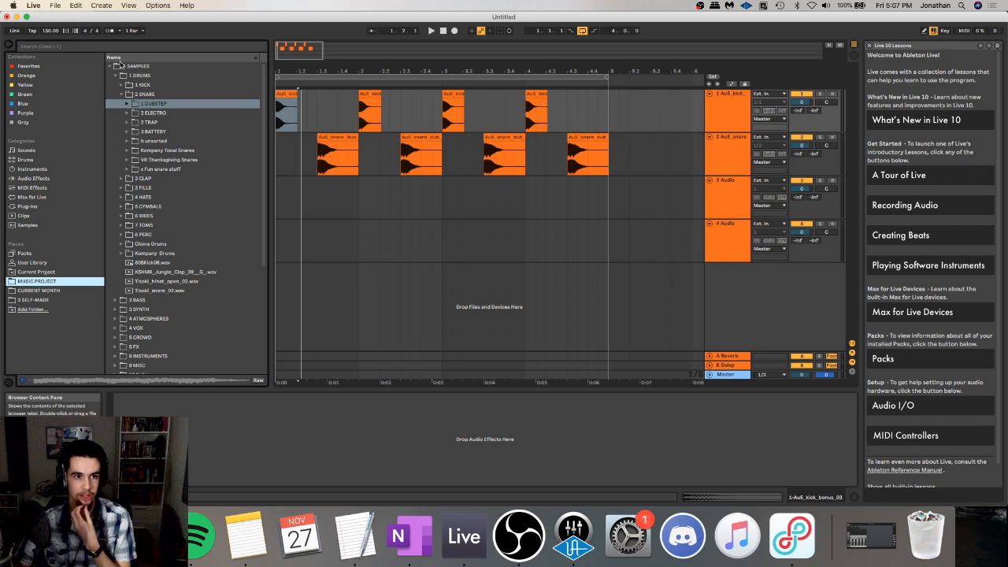
left_click(107, 67)
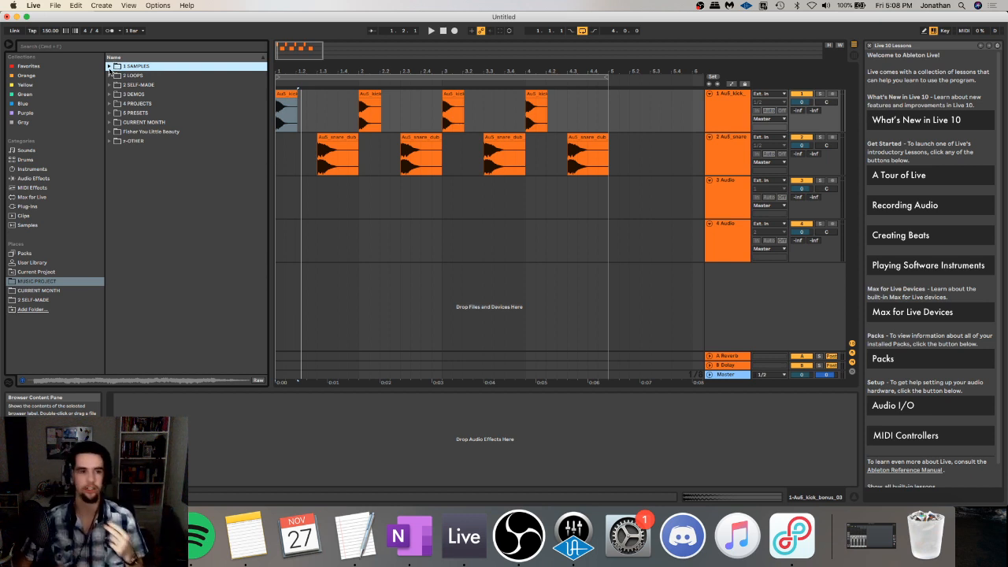
left_click(109, 84)
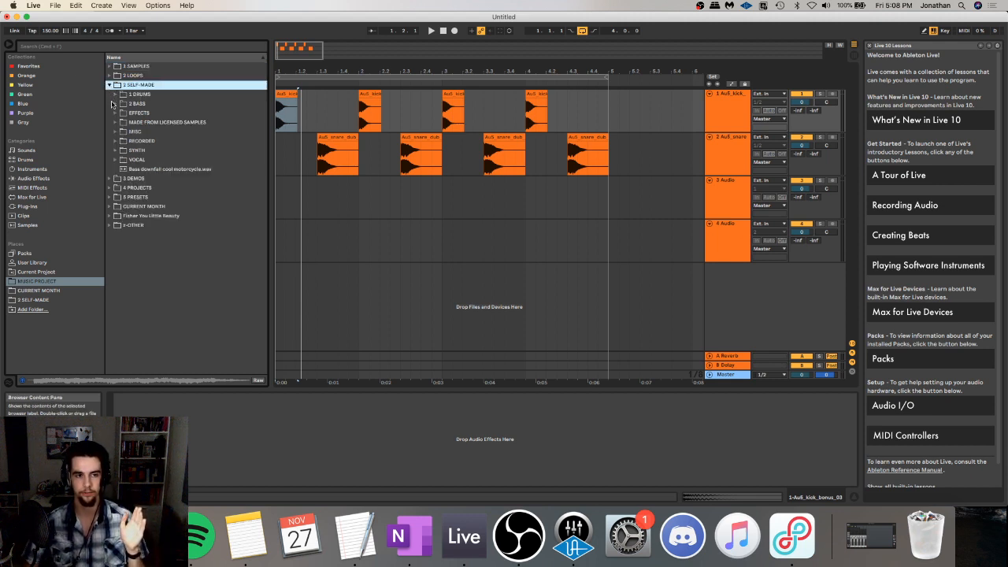
left_click(114, 104)
left_click(122, 114)
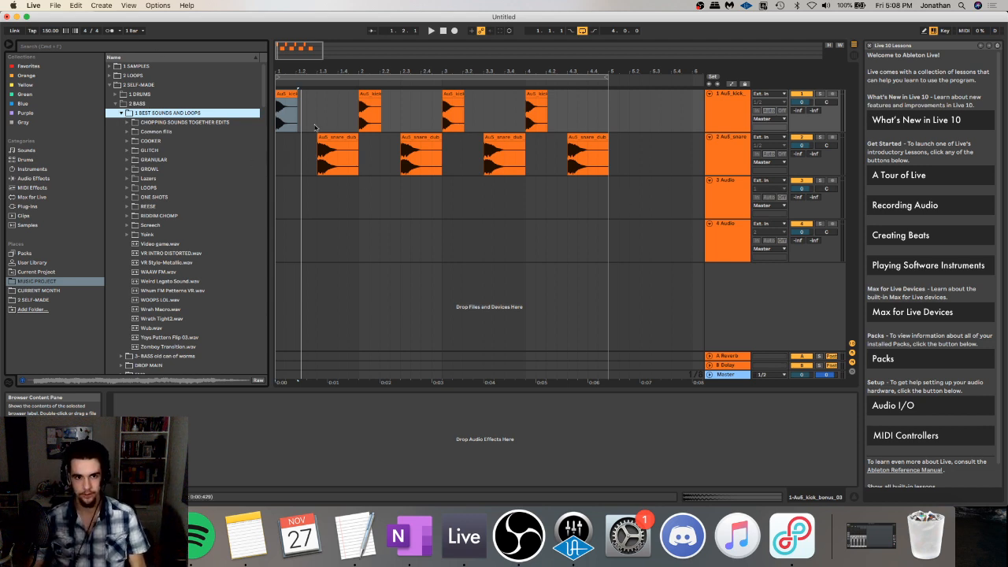
- Look through the bass subfolders in 1 BEST SOUNDS AND LOOPS, including ONE SHOTS, GROWL, REESE and RIDDIM CHOMP
left_click(128, 124)
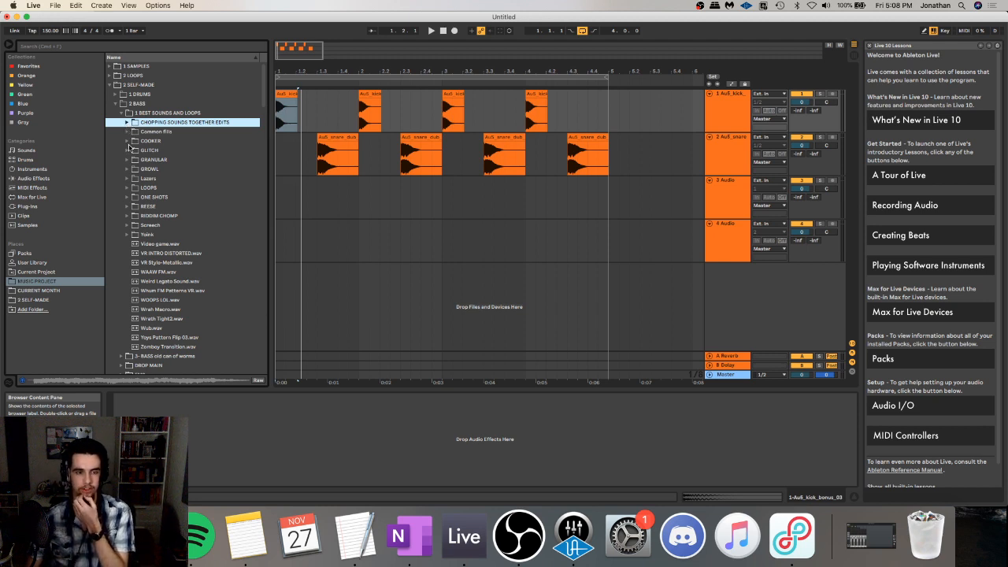
left_click(128, 197)
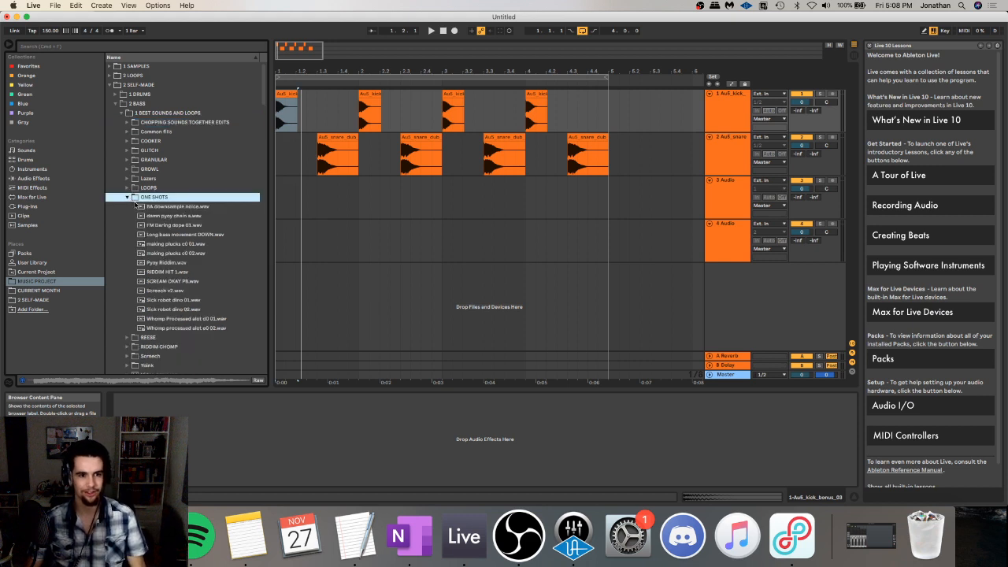
key("Left")
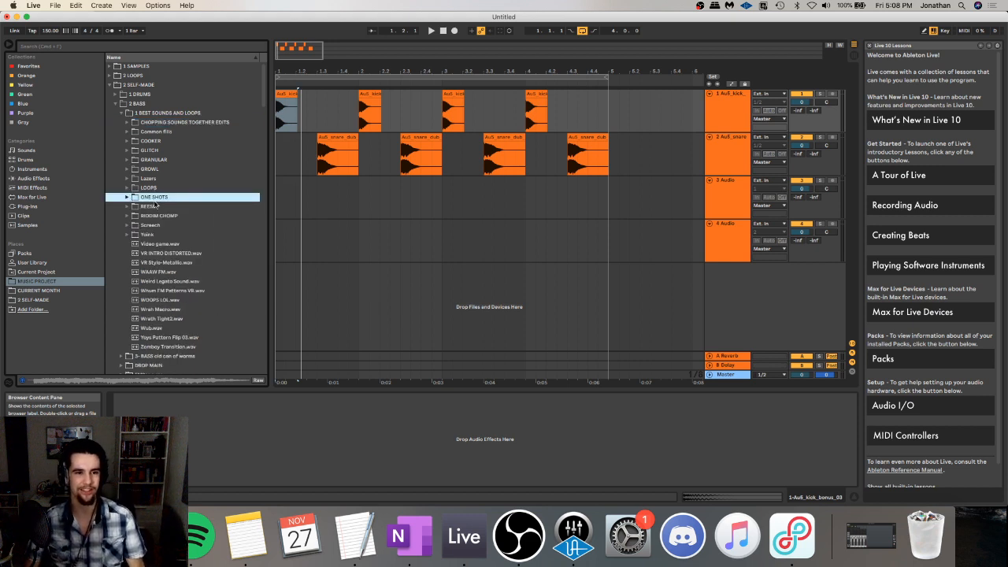
left_click(164, 149)
left_click(165, 160)
left_click(161, 169)
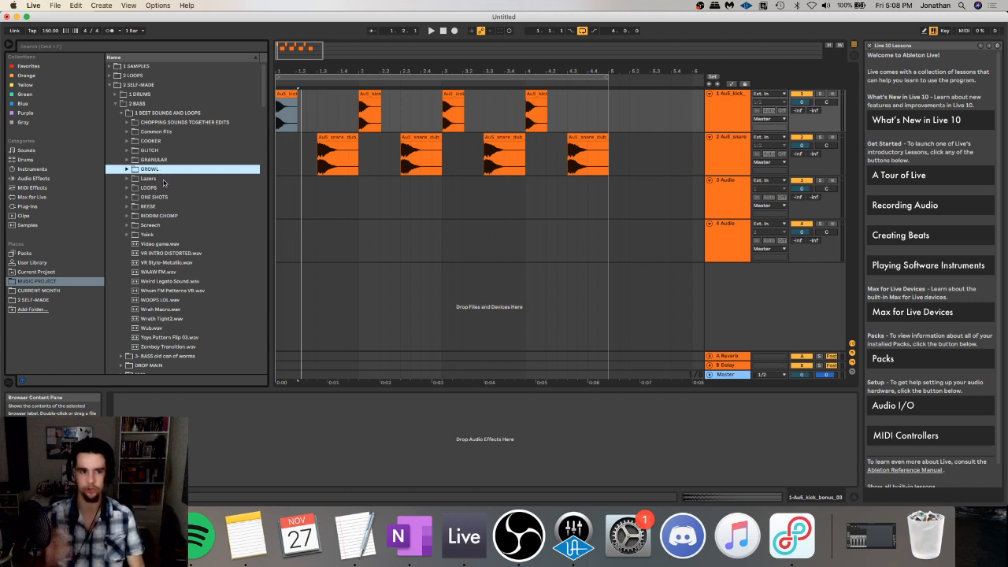
left_click(178, 205)
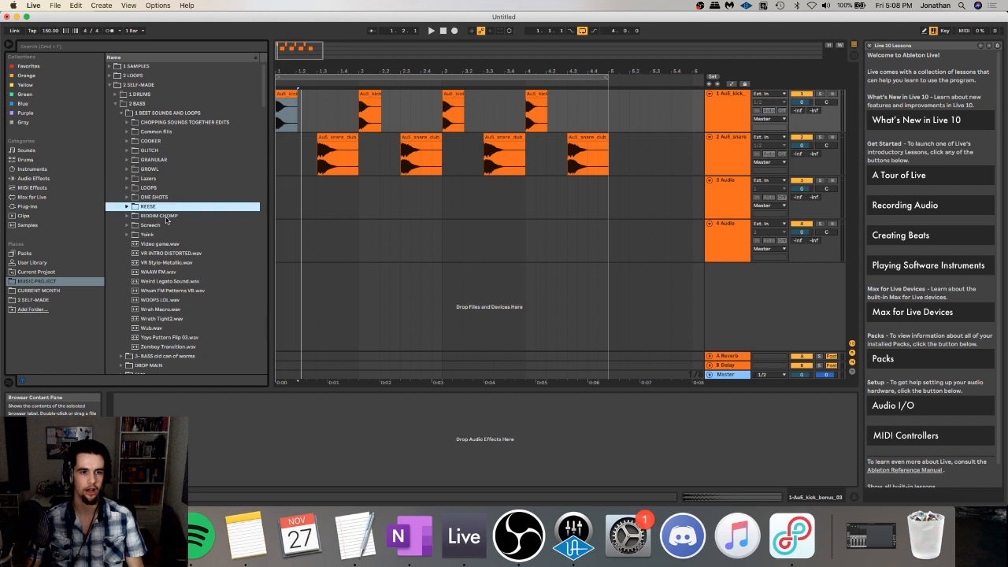
left_click(167, 216)
left_click(163, 225)
- Open the Screech folder, audition its samples from Dubsteps_Screech.wav to Skrill Scream.wav, and collapse the folder
double_click(172, 225)
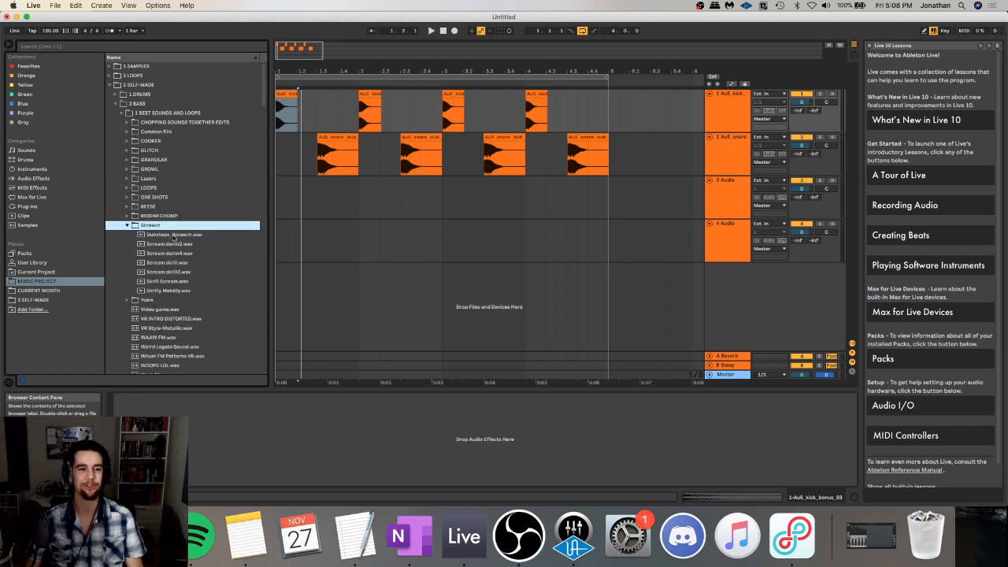
left_click(176, 236)
left_click(179, 254)
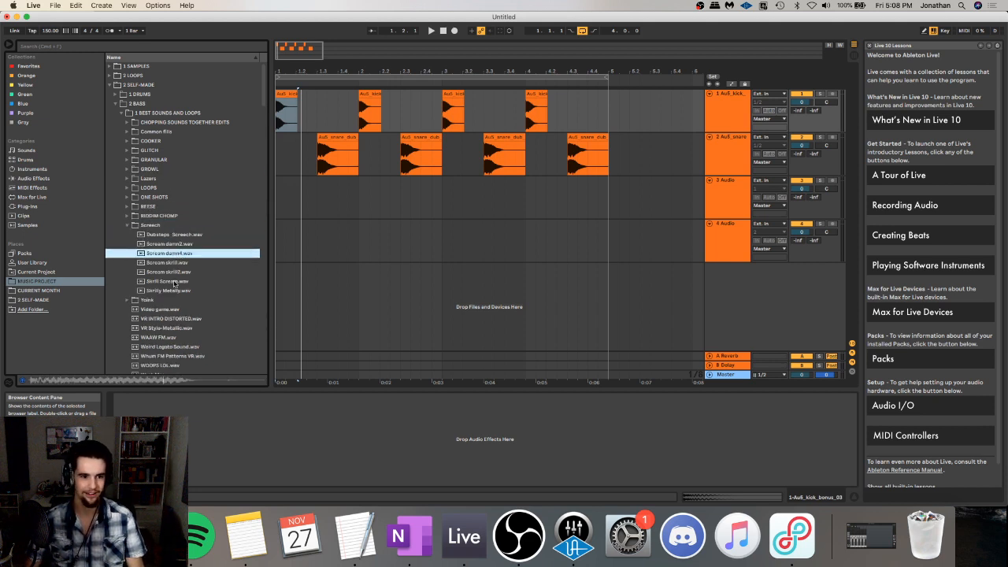
key("Down")
key("Down")
key("Down")
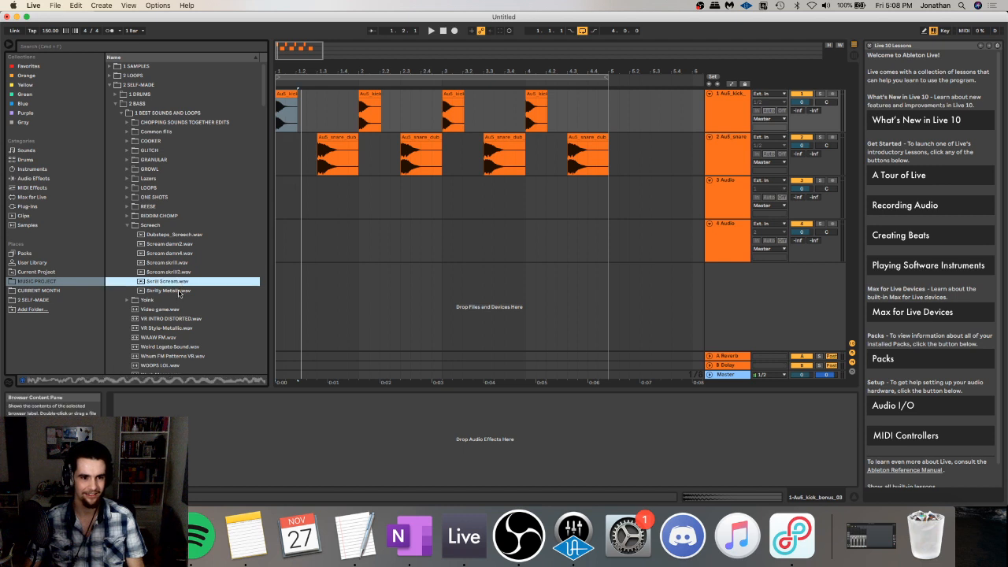
double_click(186, 225)
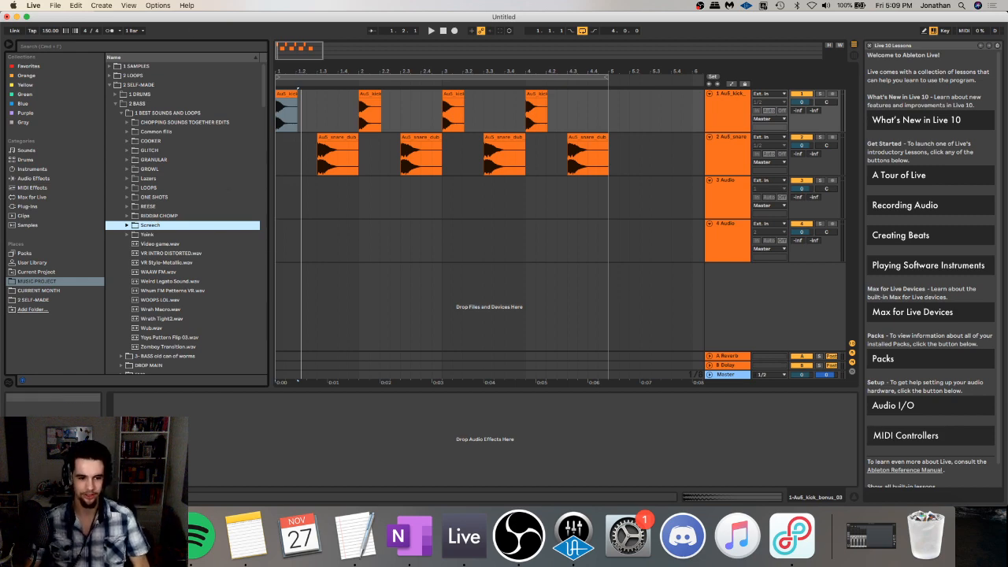
- Read the Twitch chat, switch back to Ableton Live and set the playback start at the first kick clip
key("super+Tab")
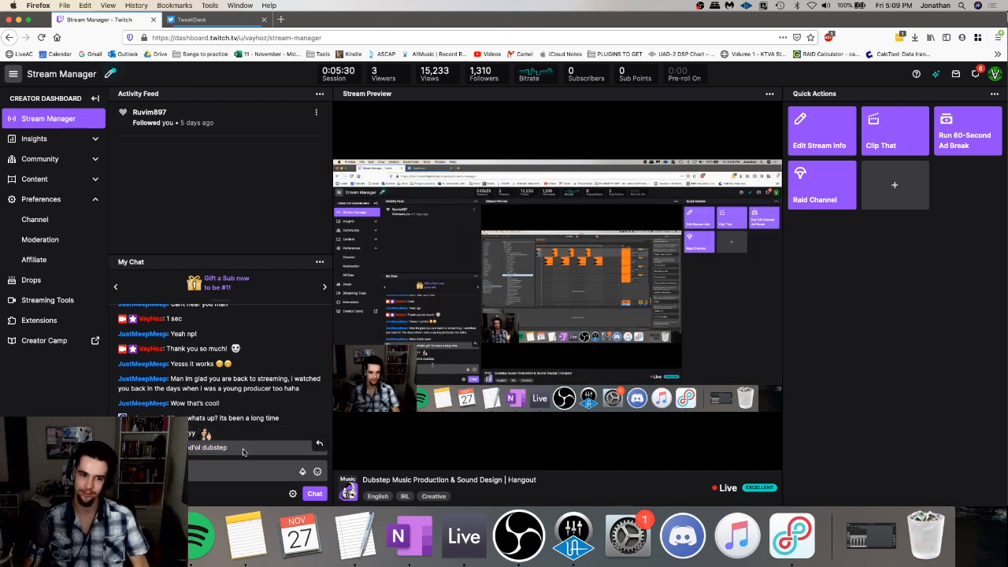
left_click(464, 535)
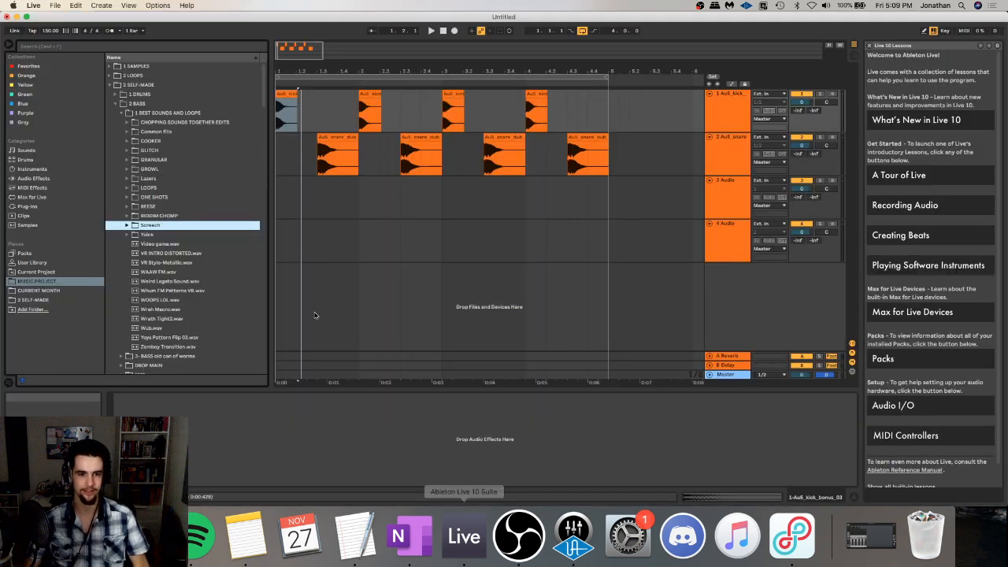
left_click(291, 117)
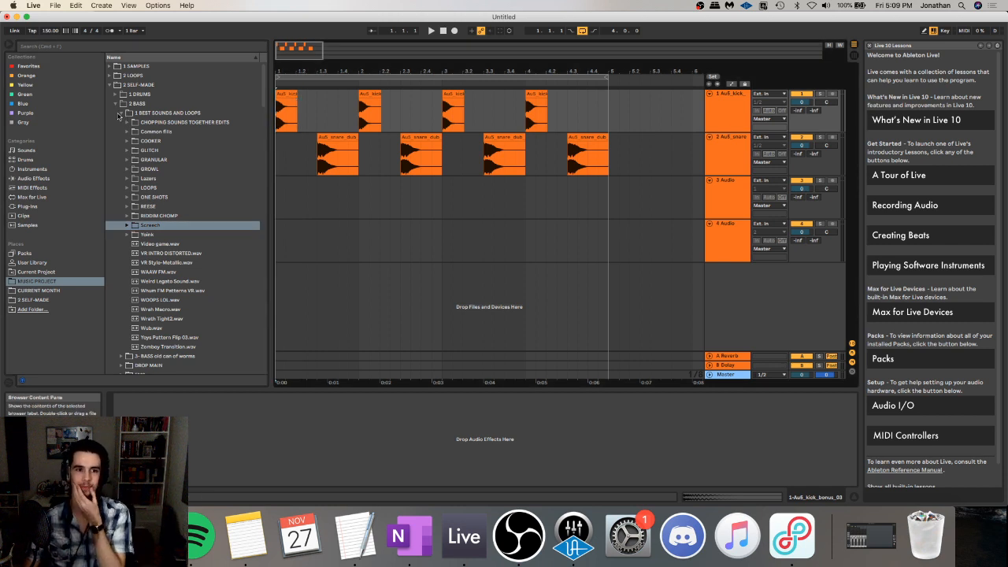
- Collapse the 2 BASS folders, check the 1 DRUMS folder and the CURRENT MONTH place, and return to MUSIC PROJECT
left_click(121, 114)
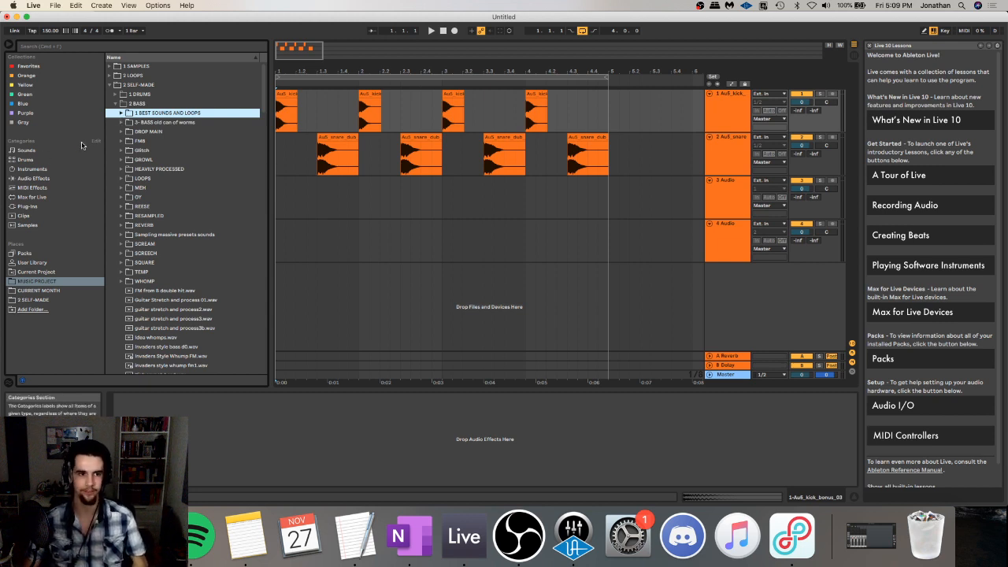
left_click(116, 104)
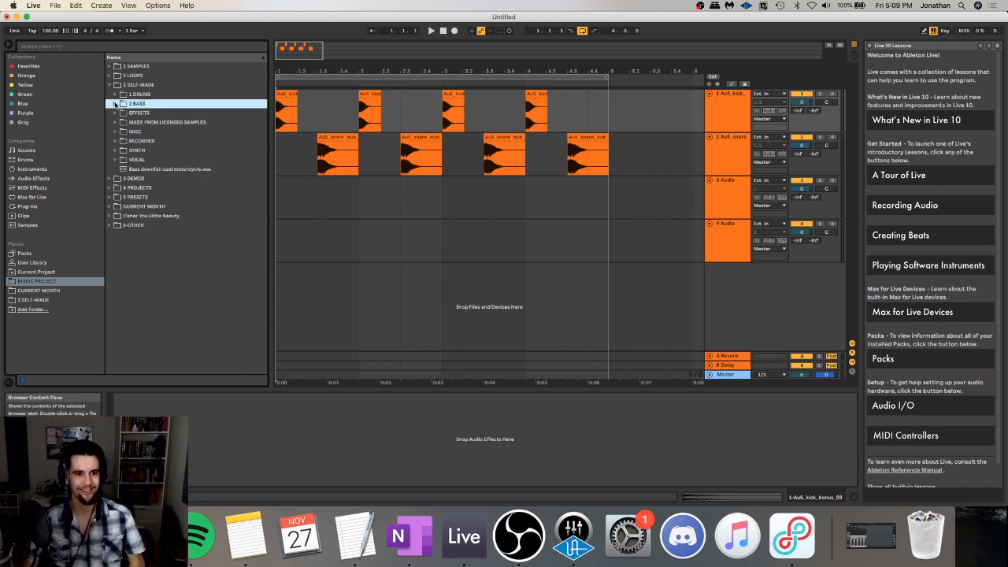
left_click(277, 199)
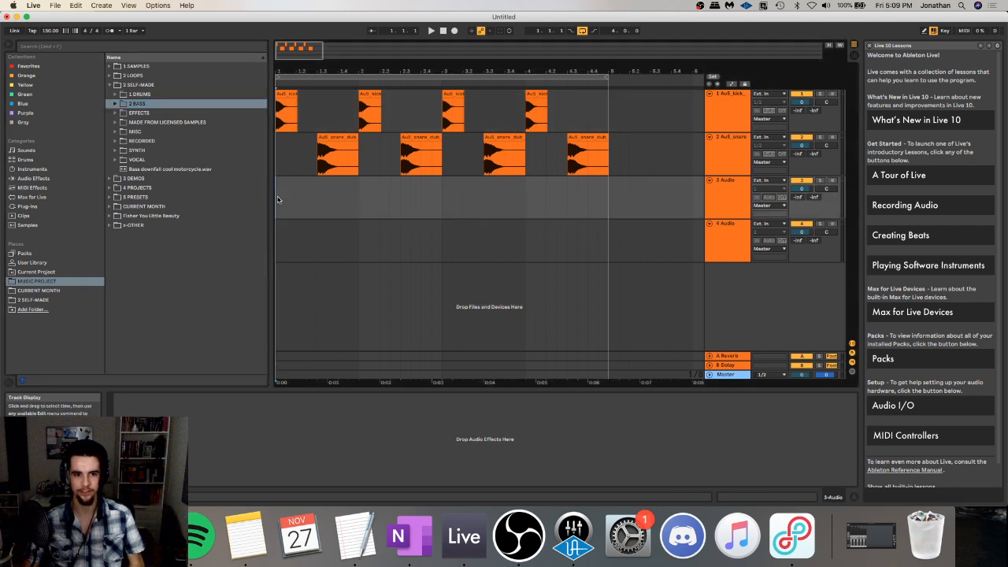
left_click(116, 94)
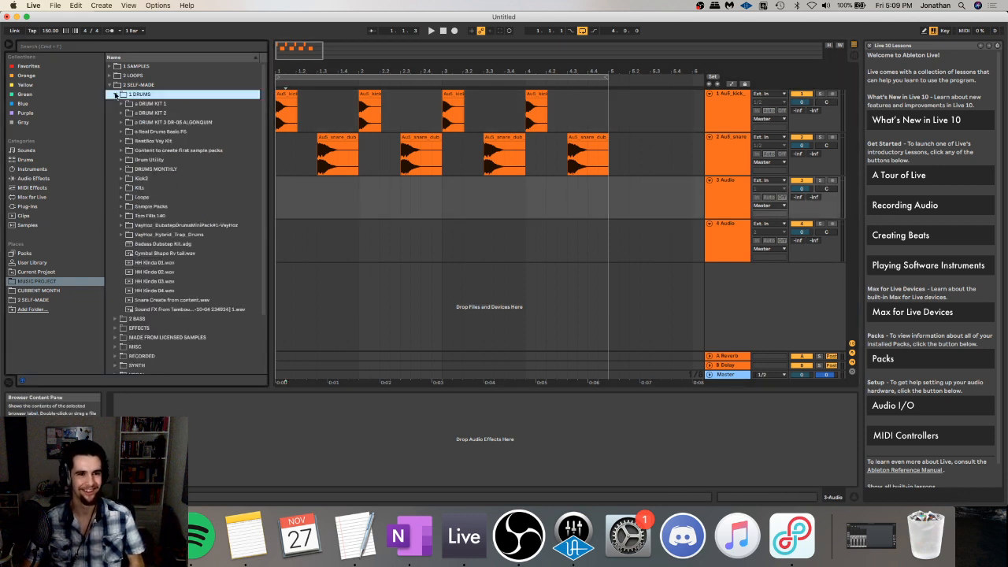
left_click(53, 291)
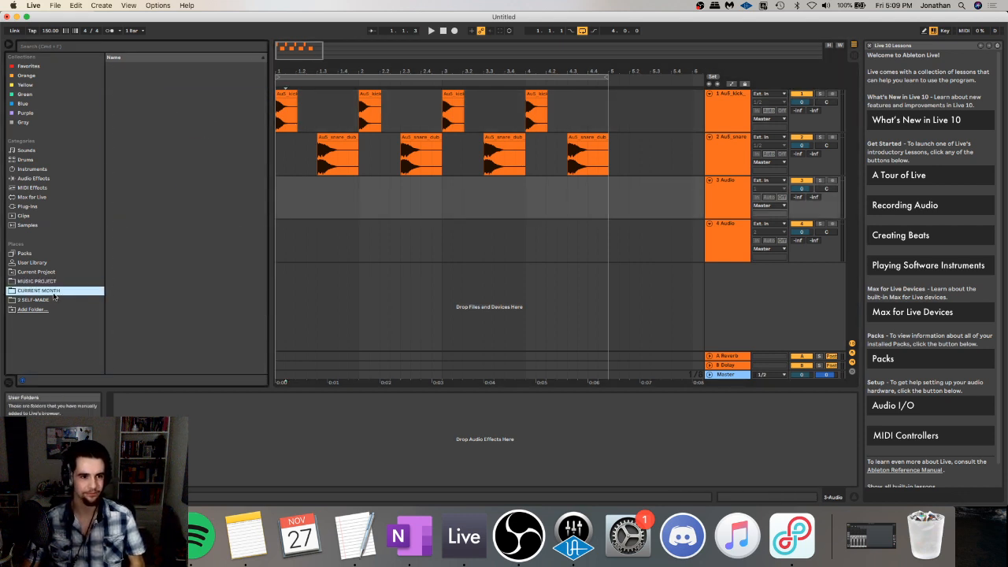
left_click(47, 282)
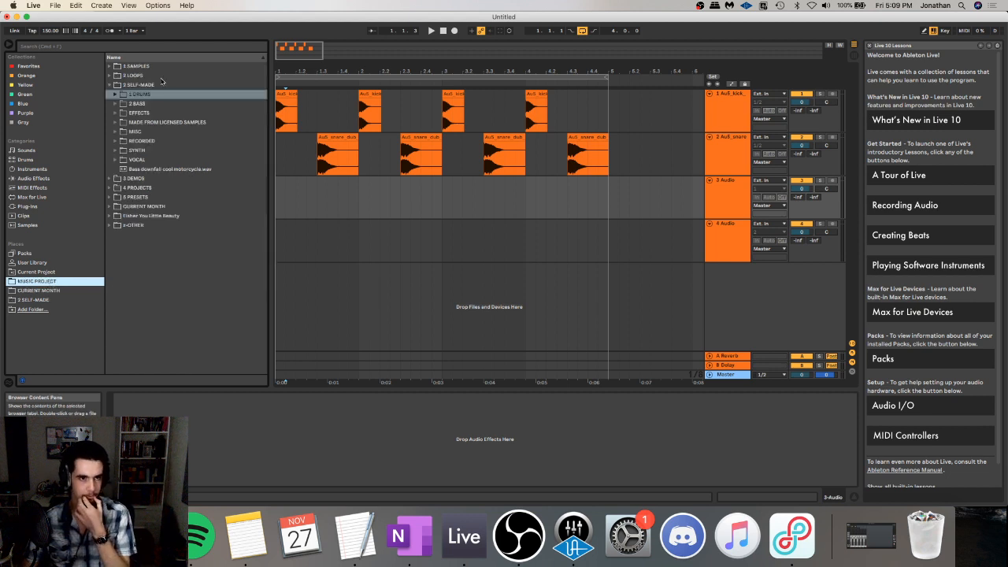
- Find Cymatics - Terror Hi Hat Loop 002.wav in the drum loops of 2 LOOPS, place it at the start of track 3 and play it
left_click(108, 76)
left_click(116, 85)
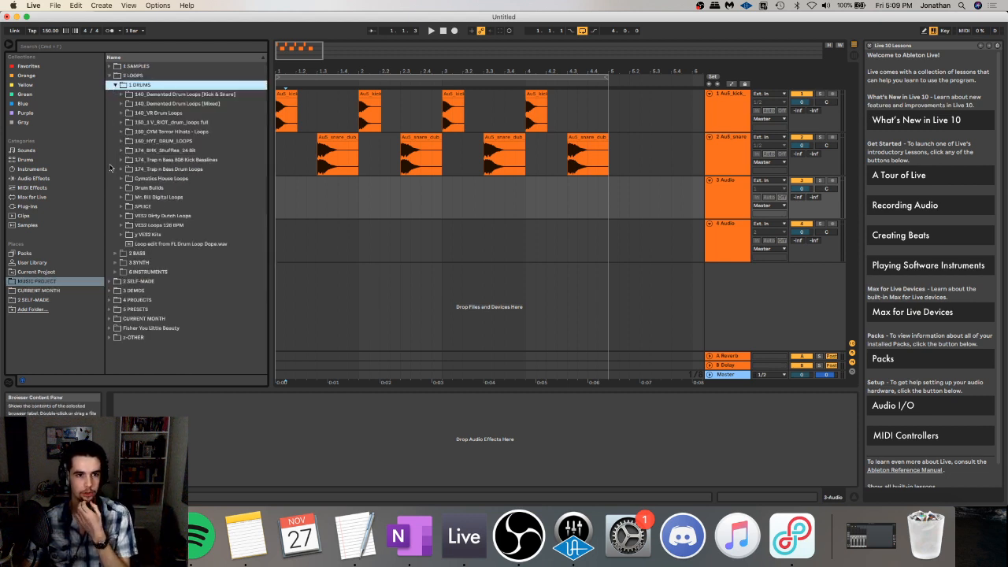
left_click(121, 132)
left_click(134, 160)
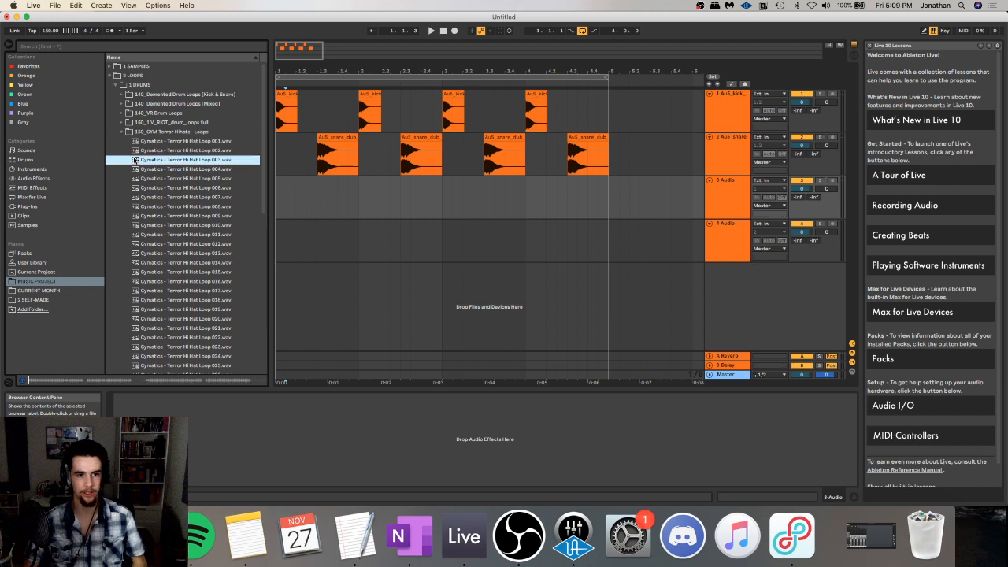
left_click_drag(142, 150, 296, 181)
key("space")
- Split the hi-hat loop at bar 5 and delete the part beyond the four-bar loop
left_click(609, 197)
key("super+e")
left_click(614, 181)
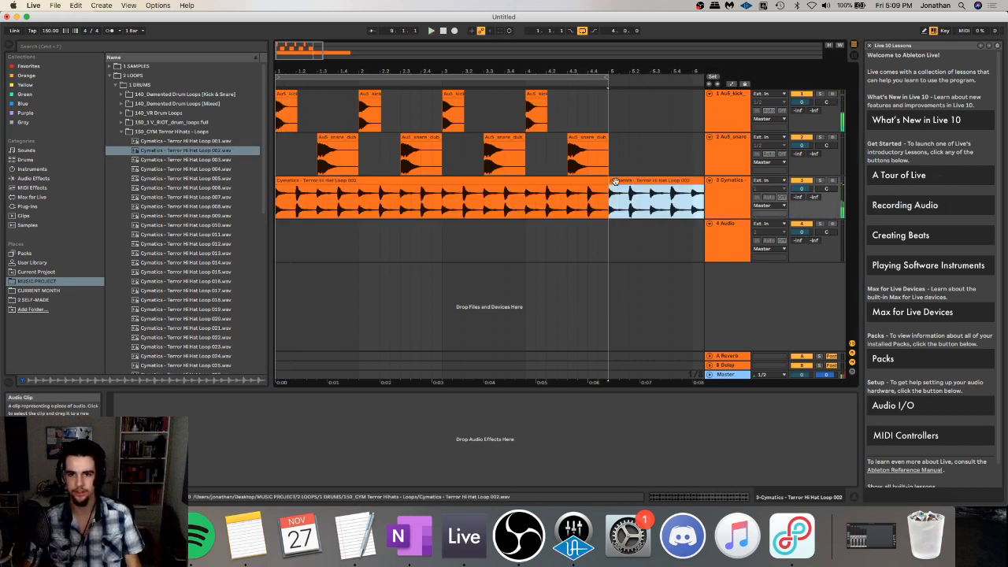
key("Delete")
left_click(598, 181)
- Audition Terror Hi Hat Loops 019 and 021, then play the arrangement with the placed hi-hat loop
scroll(201, 223, "down", 5)
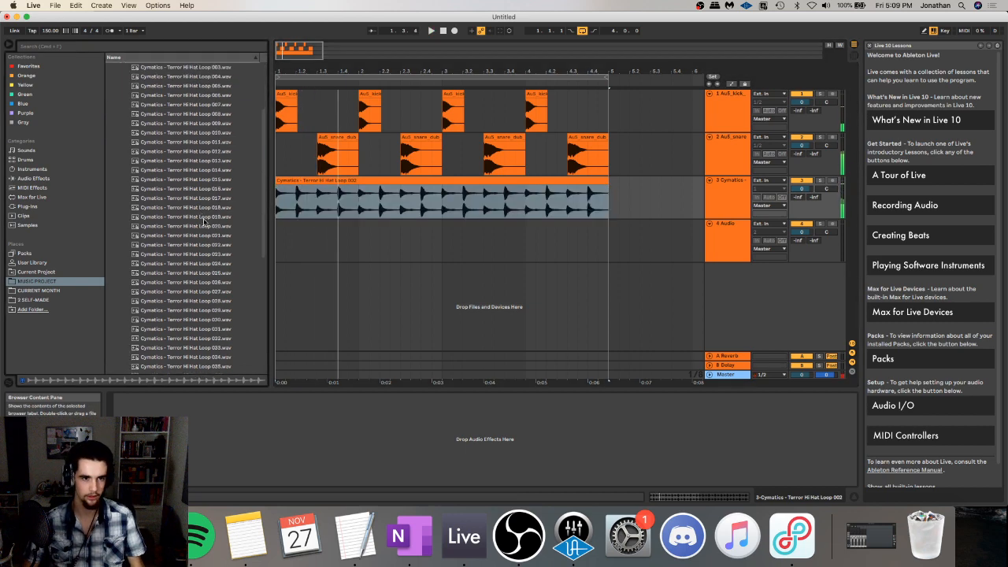
left_click(200, 217)
left_click(205, 235)
scroll(206, 233, "down", 5)
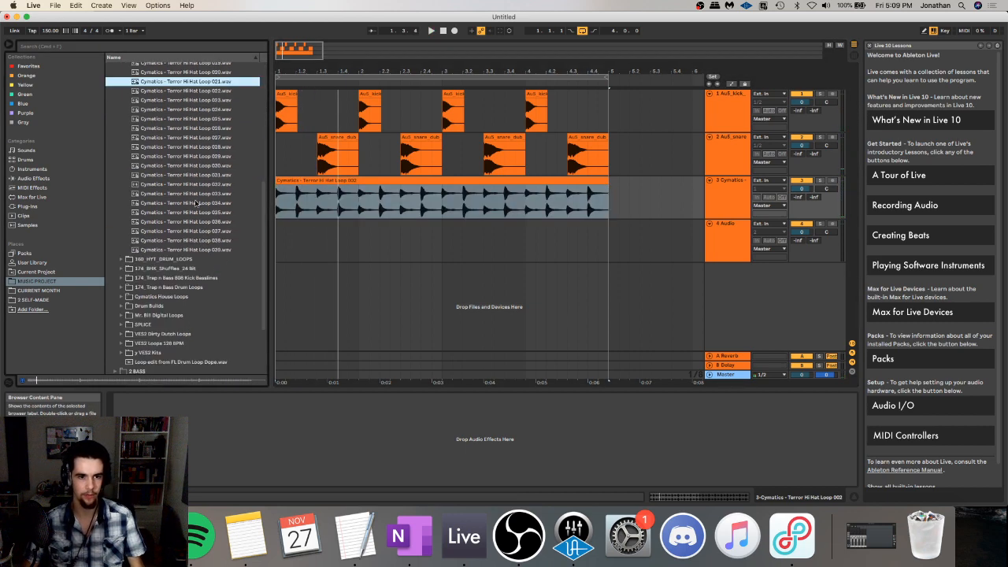
left_click(374, 181)
key("space")
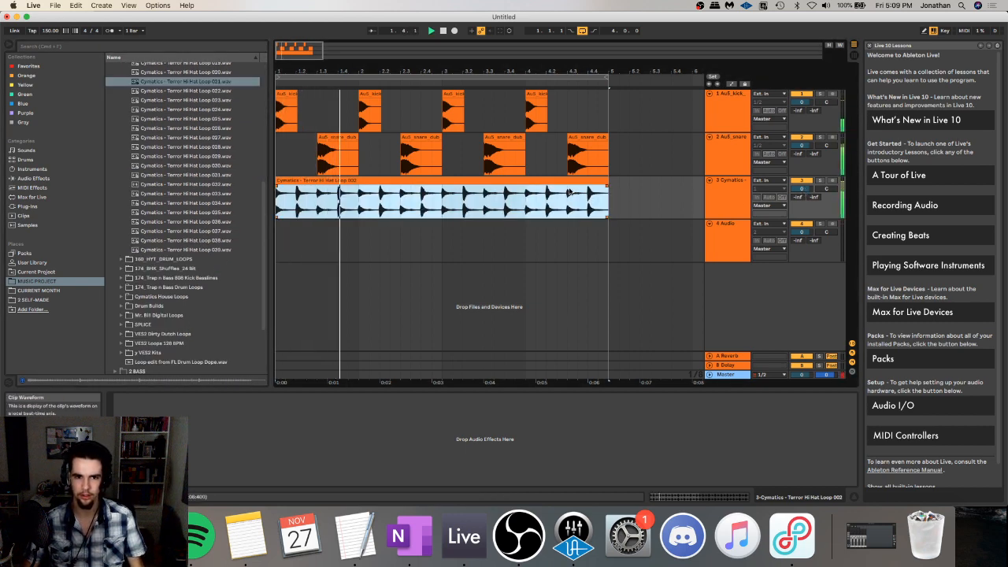
- Collapse the drum loop folders and lower the hi-hat track's volume to -6.0 dB
scroll(145, 151, "up", 8)
key("Left")
key("Left")
key("Left")
key("Left")
key("Left")
key("Left")
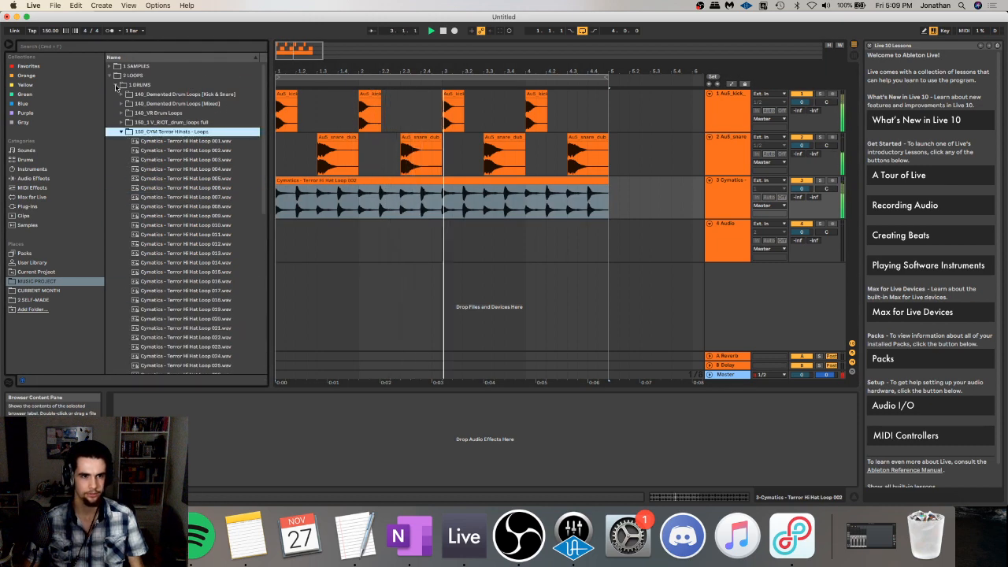
left_click_drag(802, 189, 802, 200)
- Insert a MIDI track below the hi-hat track and browse 2 SELF-MADE to 1 BEST SOUNDS AND LOOPS inside 2 BASS
left_click(744, 189)
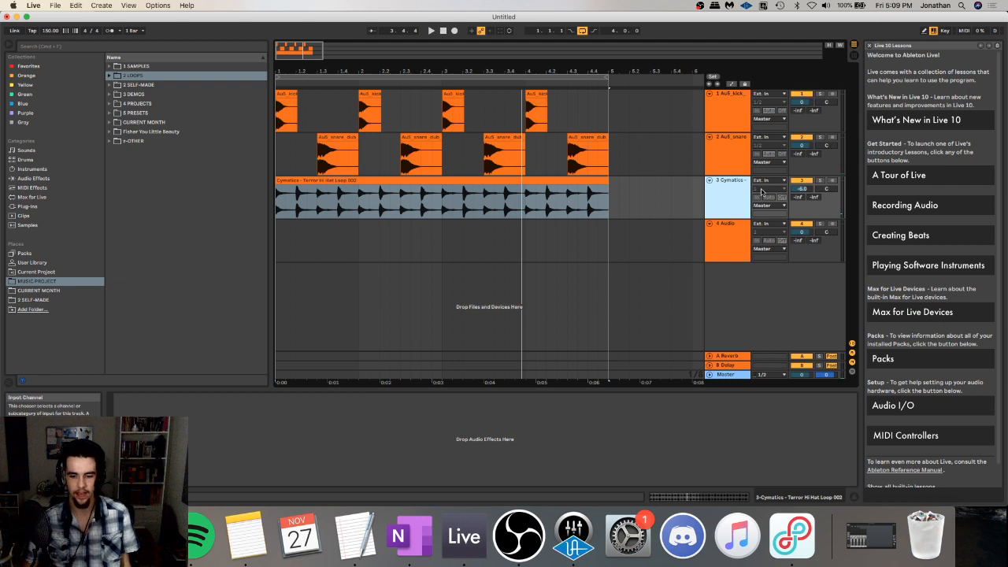
key("super+shift+t")
left_click(38, 290)
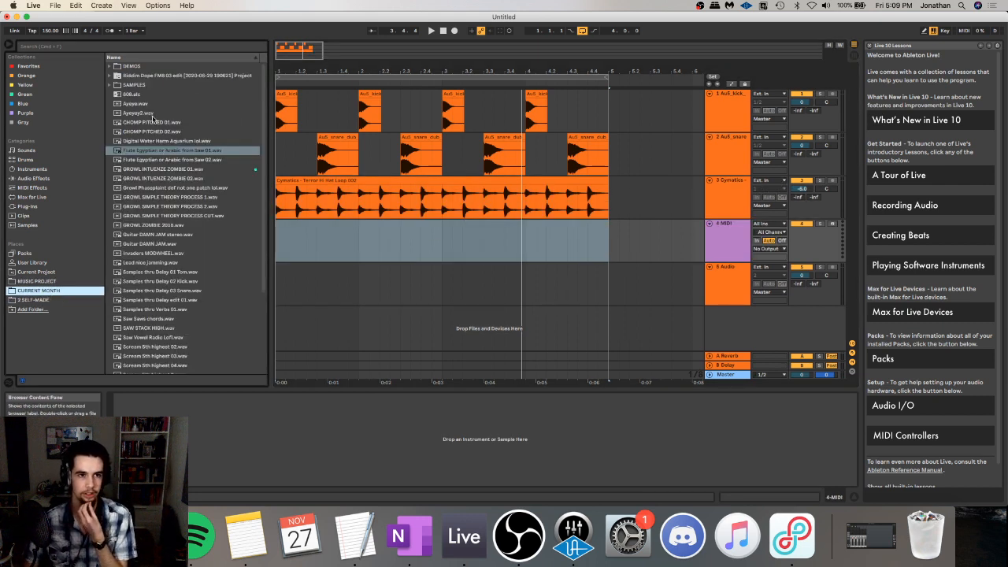
left_click(37, 282)
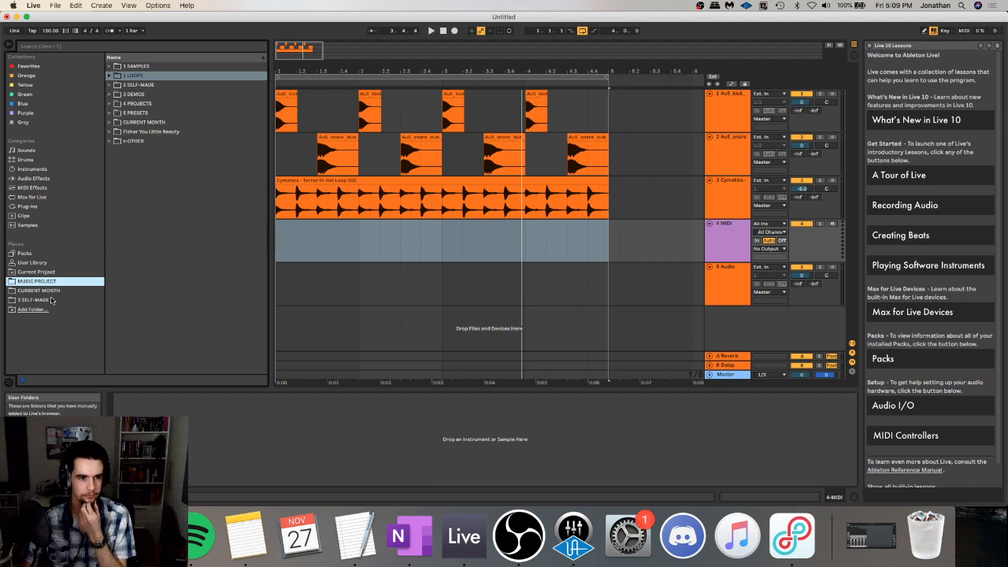
left_click(50, 301)
left_click(111, 76)
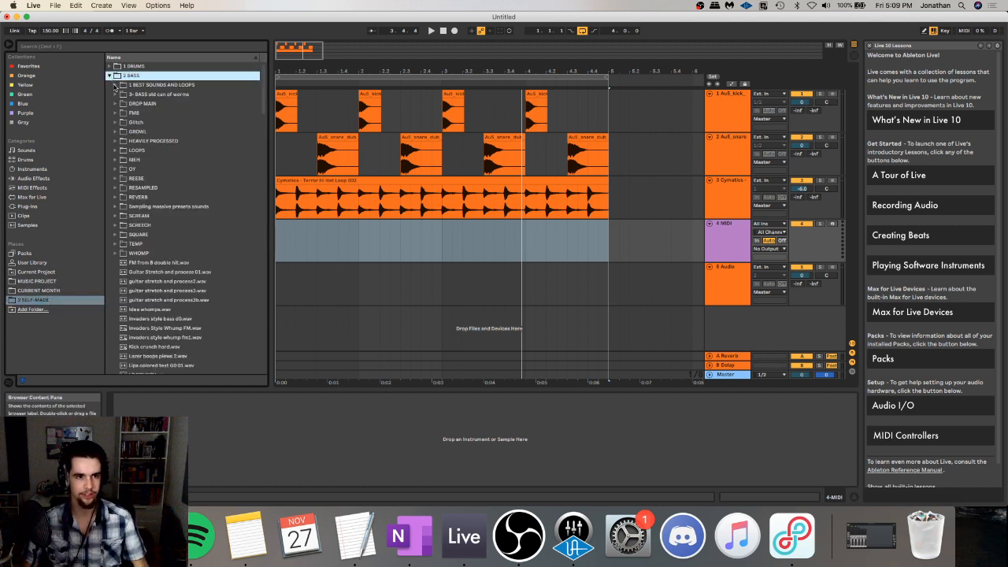
left_click(116, 85)
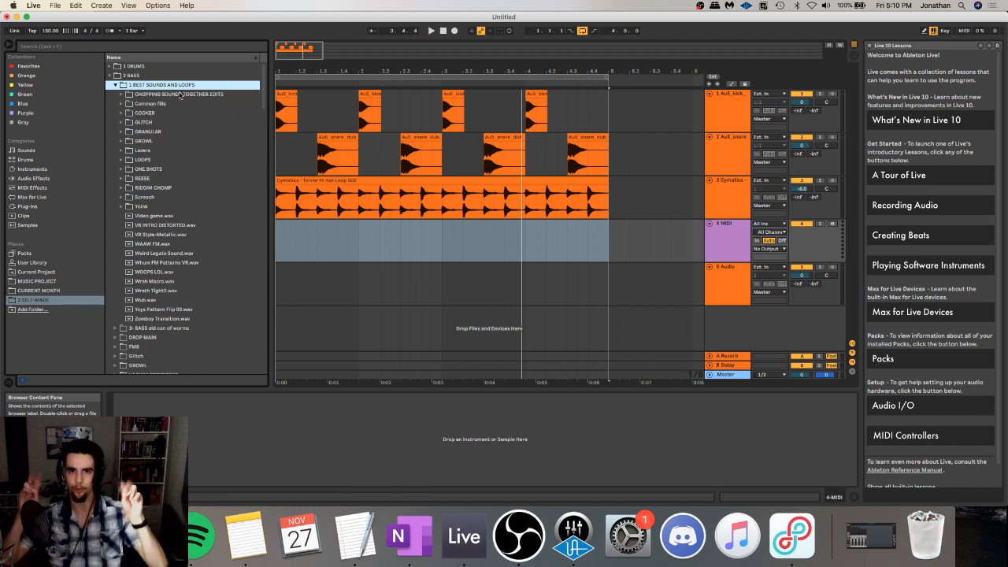
- Audition samples in the GROWL folder and place Growl Crunch again.wav at the start of track 4
double_click(187, 141)
left_click(179, 151)
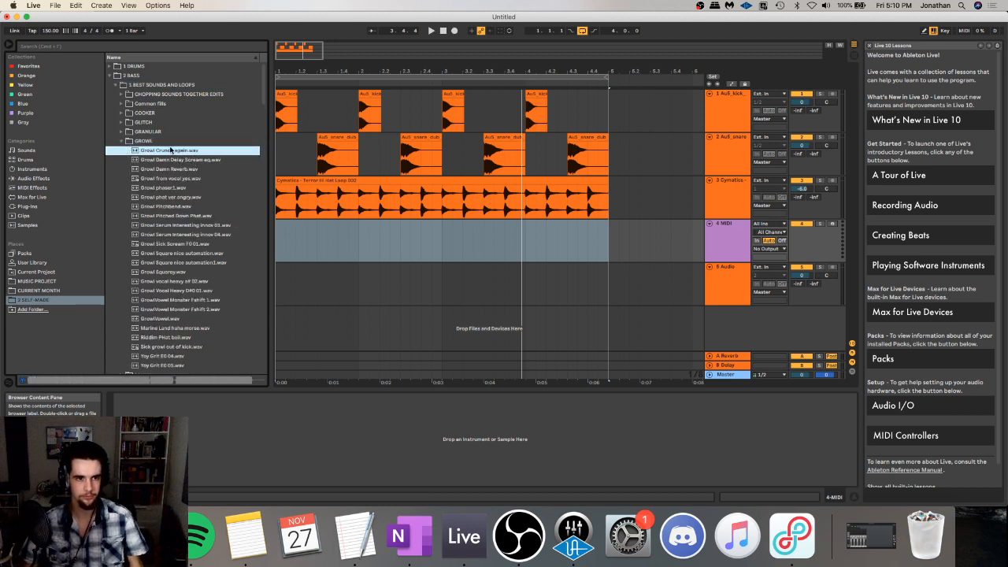
left_click(167, 160)
left_click(166, 151)
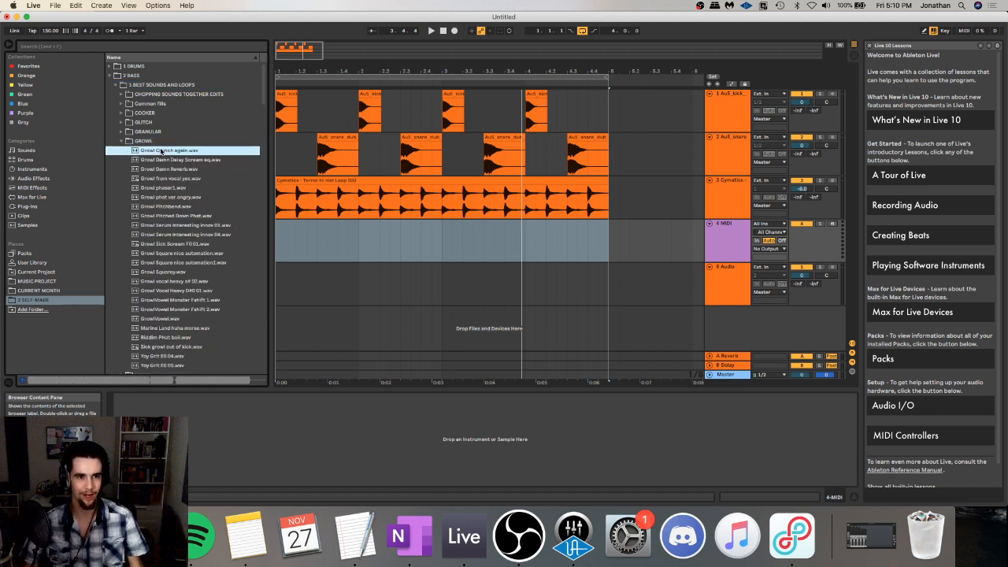
left_click_drag(161, 150, 286, 236)
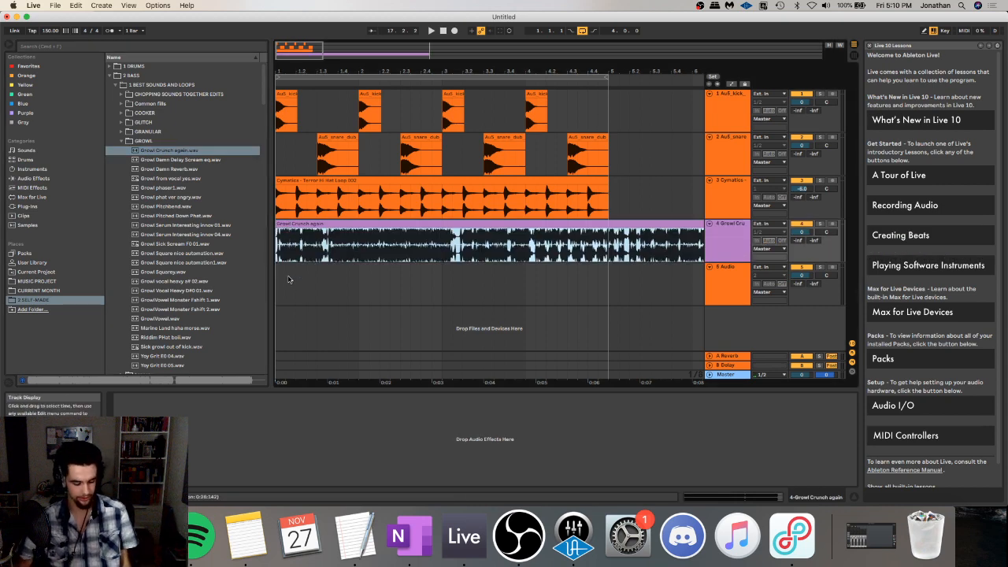
- Turn off grid snapping, split the growl clip just after its beginning, and move the remainder back to the start of bar 1
key("super+4")
left_click(279, 243)
key("super+e")
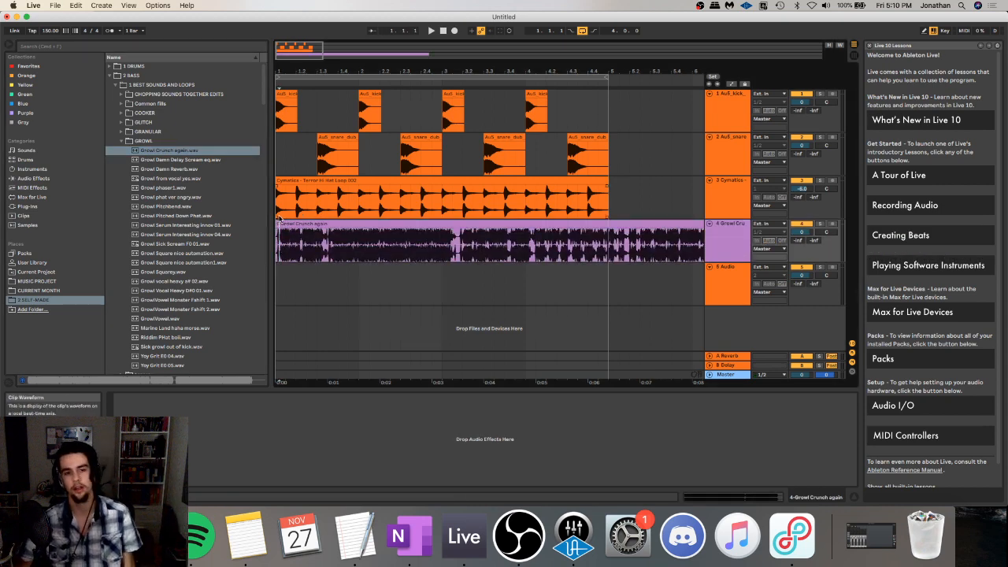
left_click(292, 225)
left_click_drag(299, 225, 295, 224)
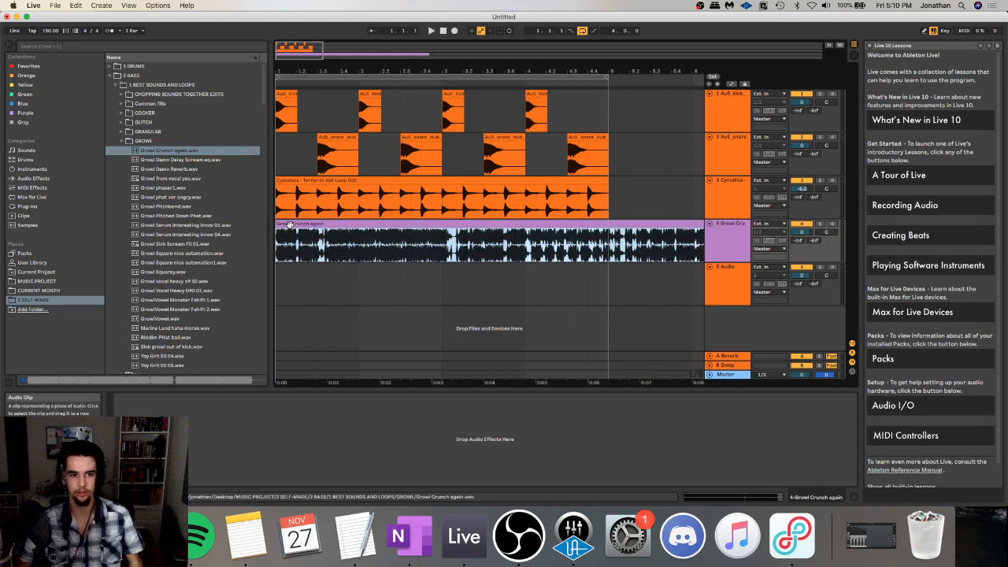
- Split the growl clip at about beat 1.2, delete everything after the split, and play the result
left_click(296, 241)
key("super+e")
left_click(344, 226)
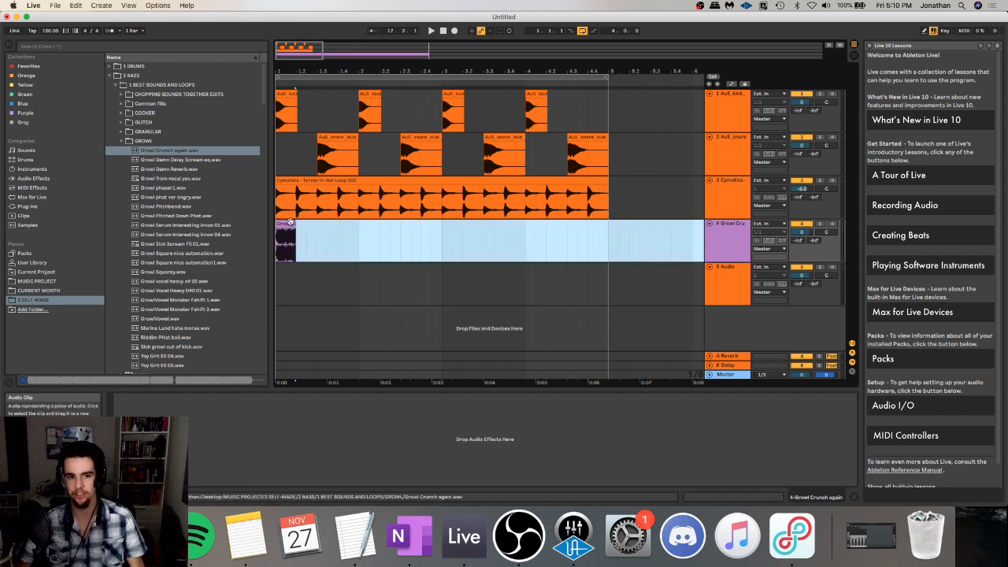
key("Delete")
key("space")
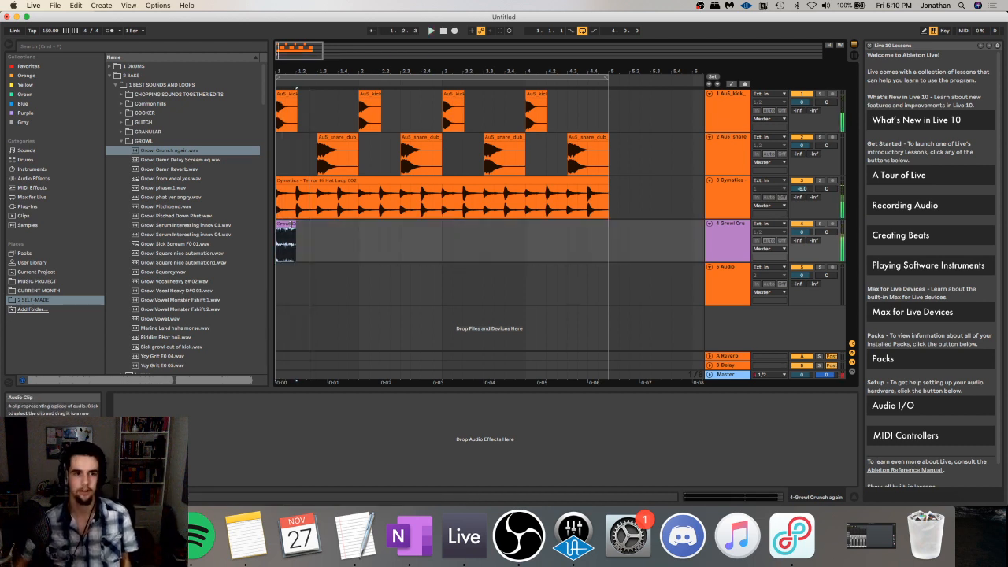
- Extend the end of the Growl Crunch again clip to just past the start of the first snare
key("space")
left_click_drag(289, 227, 317, 221)
double_click(290, 224)
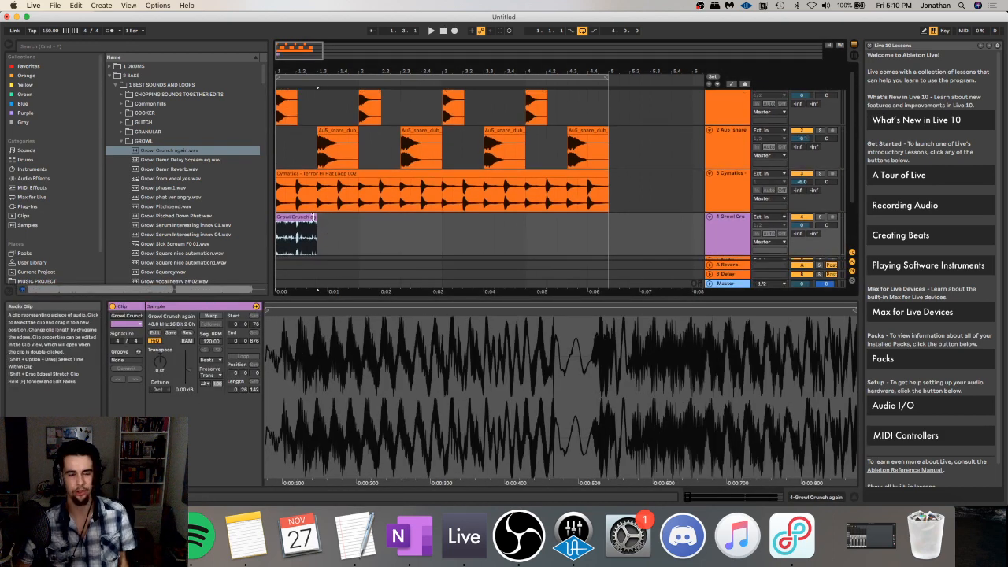
left_click_drag(318, 228, 320, 229)
- Check the Twitch chat, return to Ableton Live and insert an audio track below the growl track
left_click(137, 536)
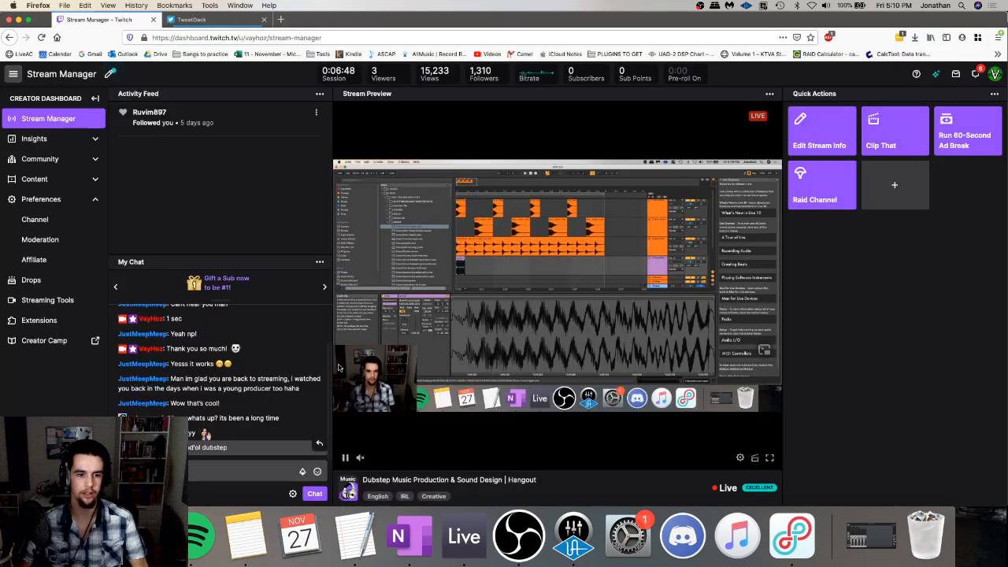
left_click(464, 538)
left_click(721, 225)
key("super+t")
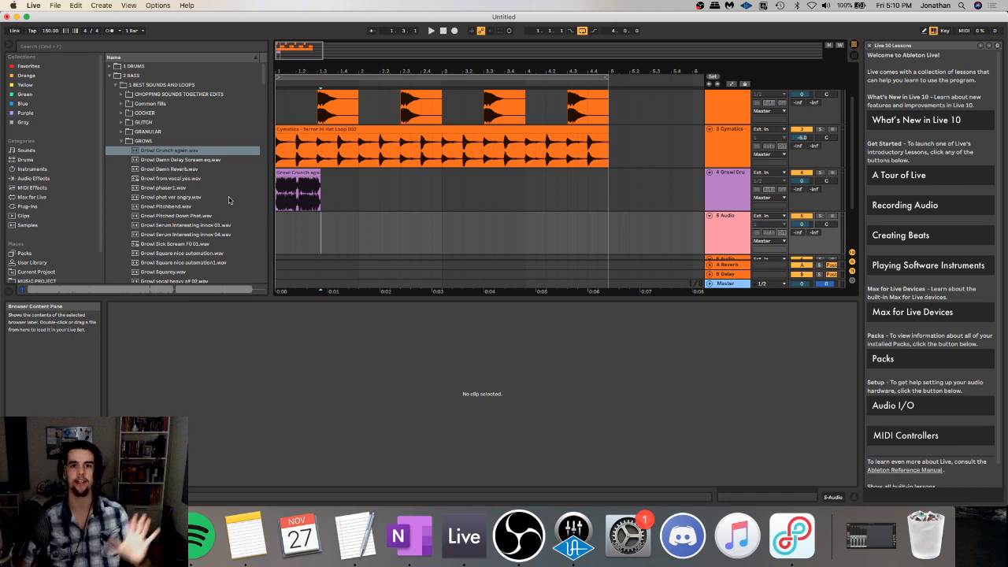
- Place Growl Pitchbend.wav on track 5 at the first snare, and trim the Growl Crunch again clip to end there
left_click_drag(167, 206, 322, 227)
left_click(321, 195)
left_click_drag(320, 193, 317, 192)
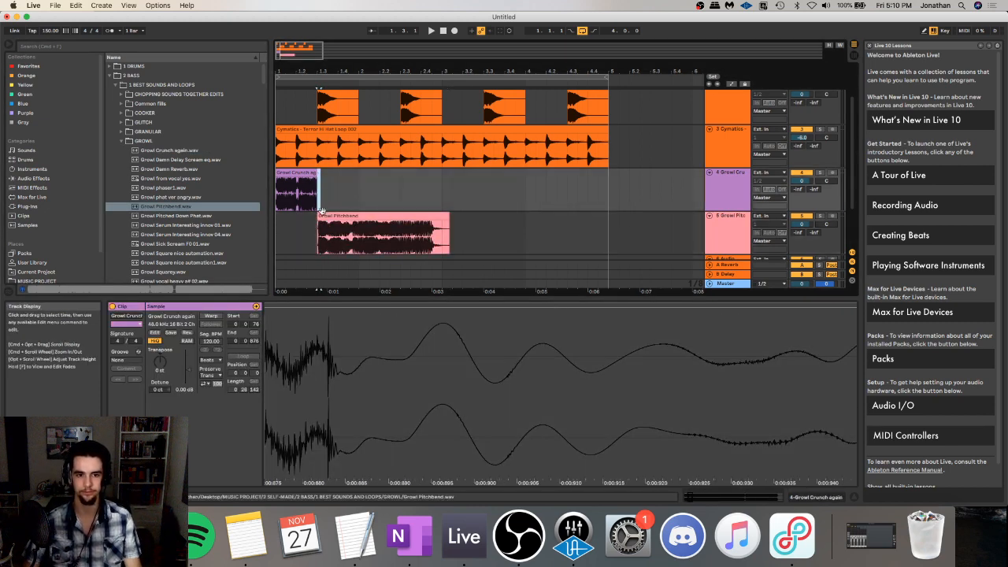
left_click(338, 214)
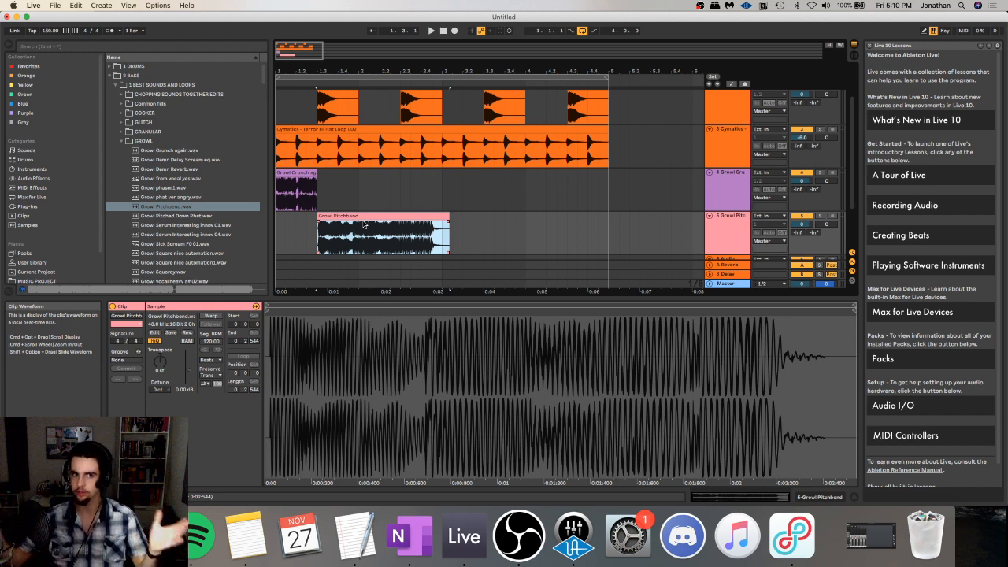
- Insert a MIDI track below Growl Pitchbend, look at Massive among the Favorites, and return to the 2 SELF-MADE place
key("super+shift+t")
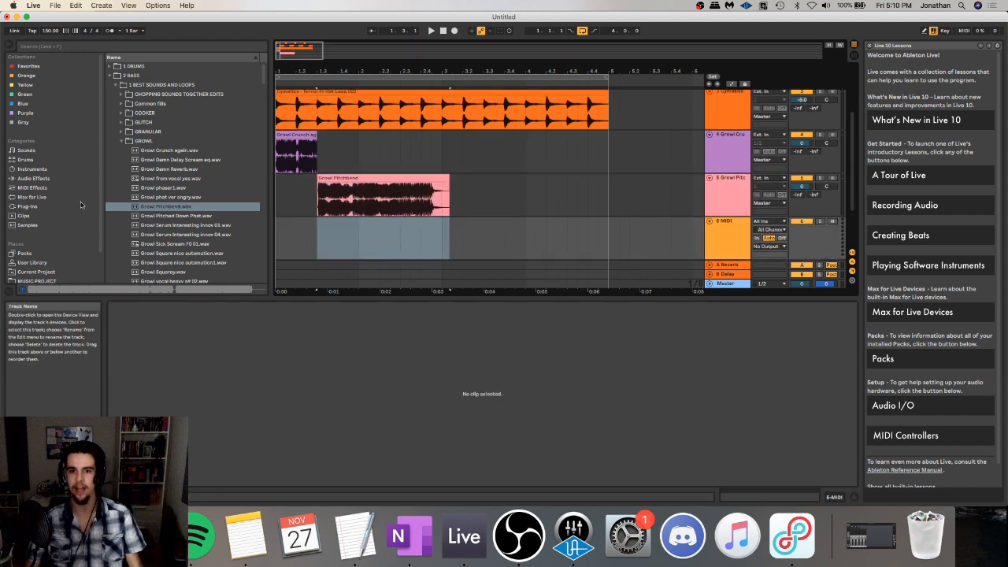
left_click(29, 66)
left_click(136, 217)
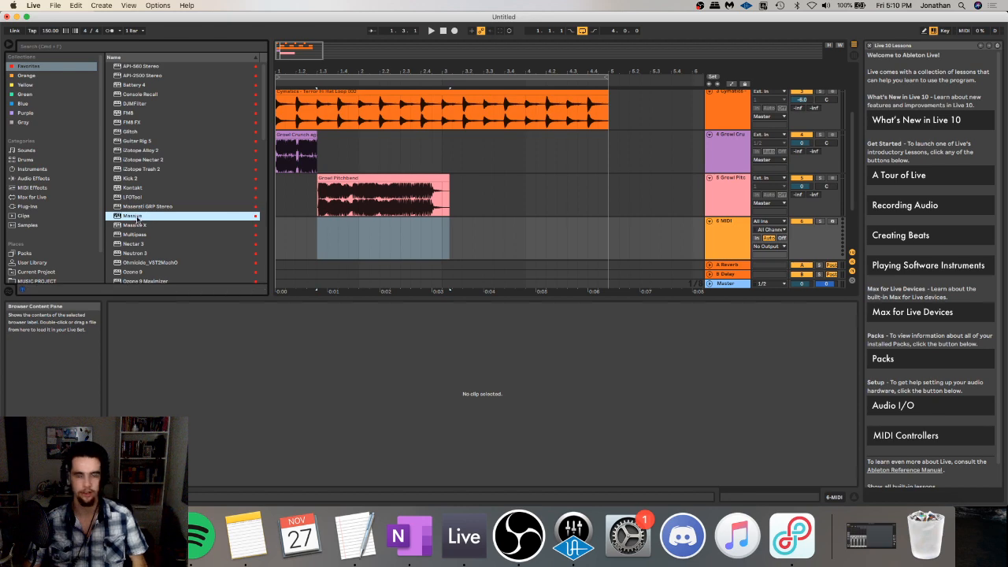
scroll(63, 266, "down", 2)
left_click(52, 269)
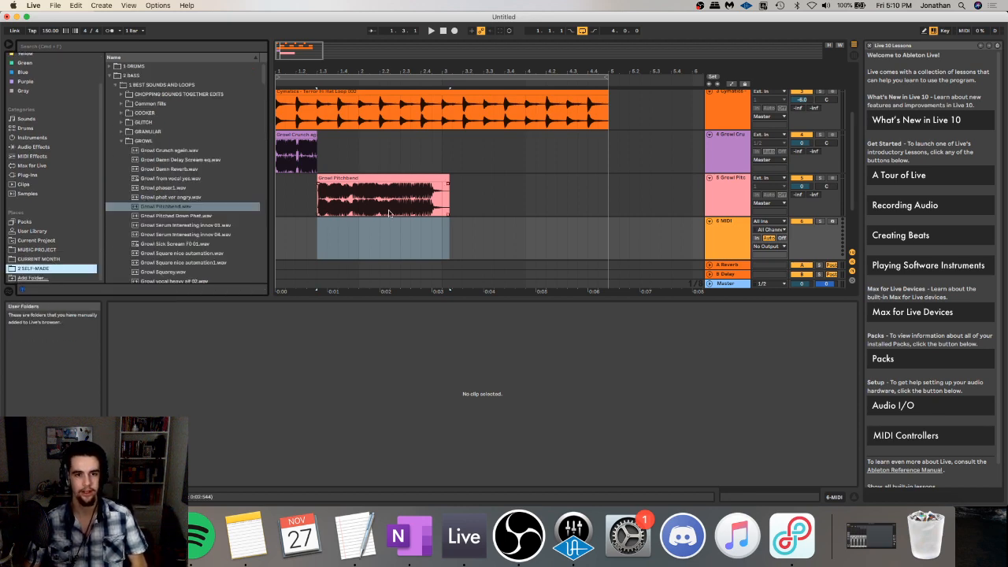
- Select the Growl Pitchbend clip and set the insert marker inside it at bar 2
left_click(375, 179)
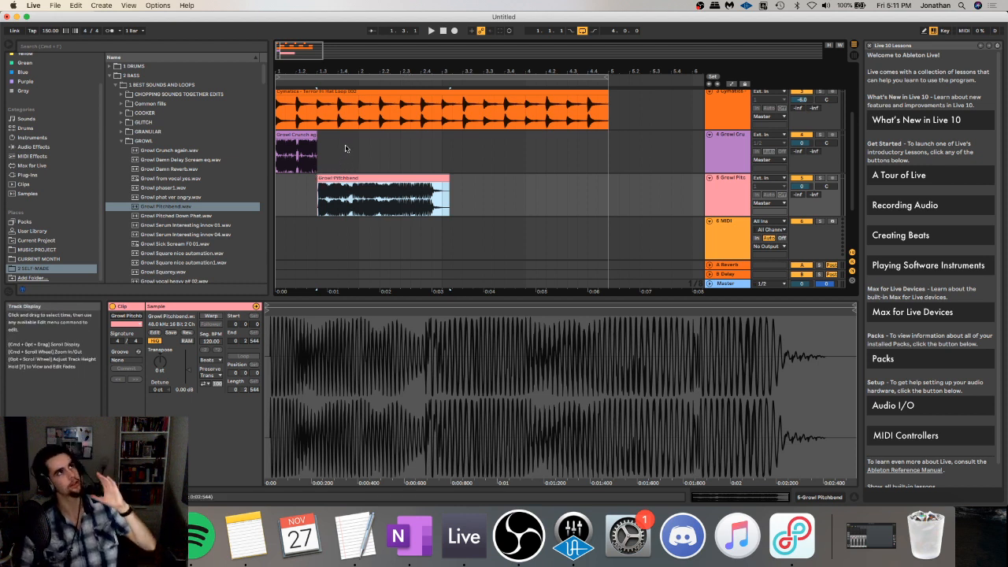
left_click(358, 197)
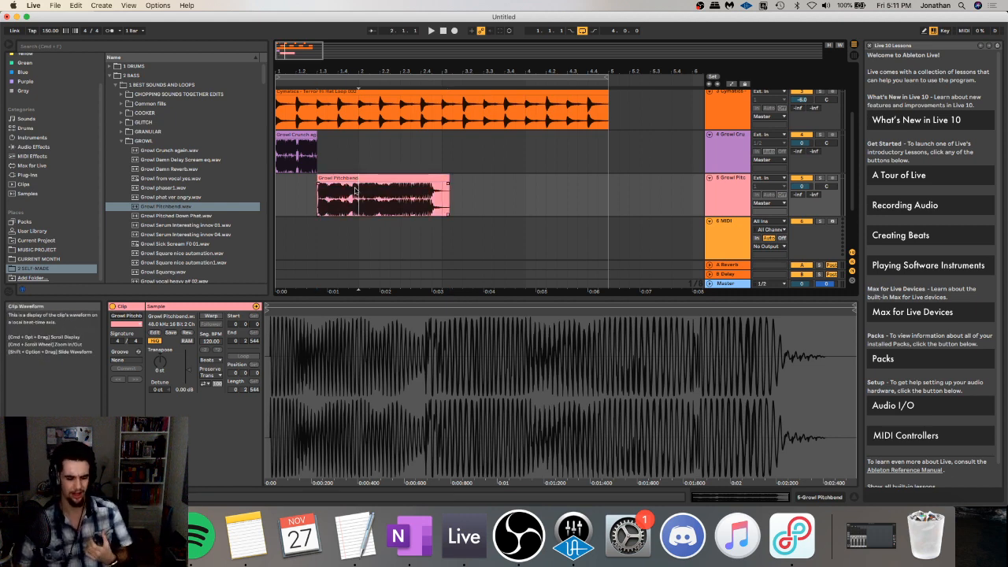
- Trim the Growl Pitchbend clip to end at bar 2, and move it to start at 2.3
left_click_drag(358, 193, 463, 191)
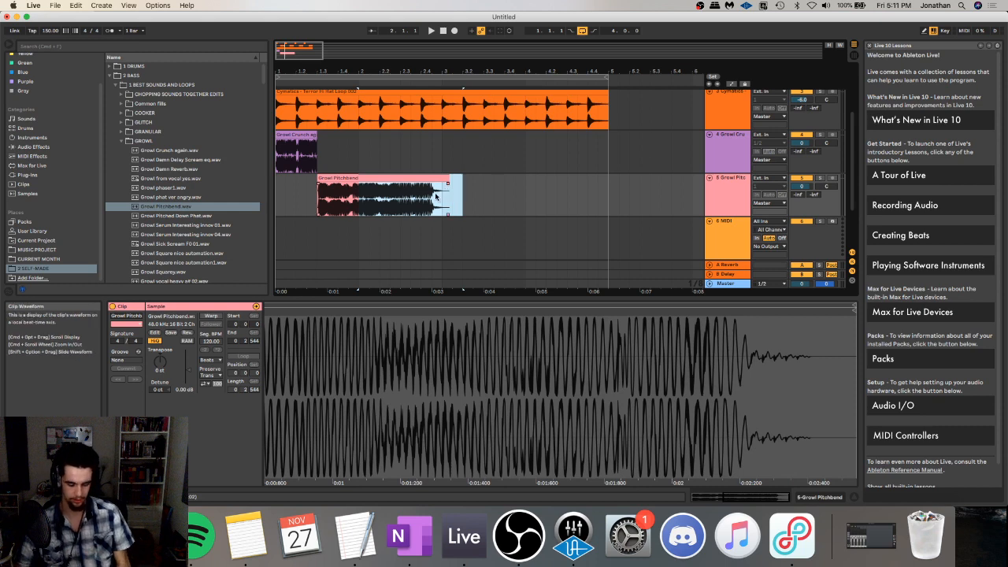
left_click(352, 178)
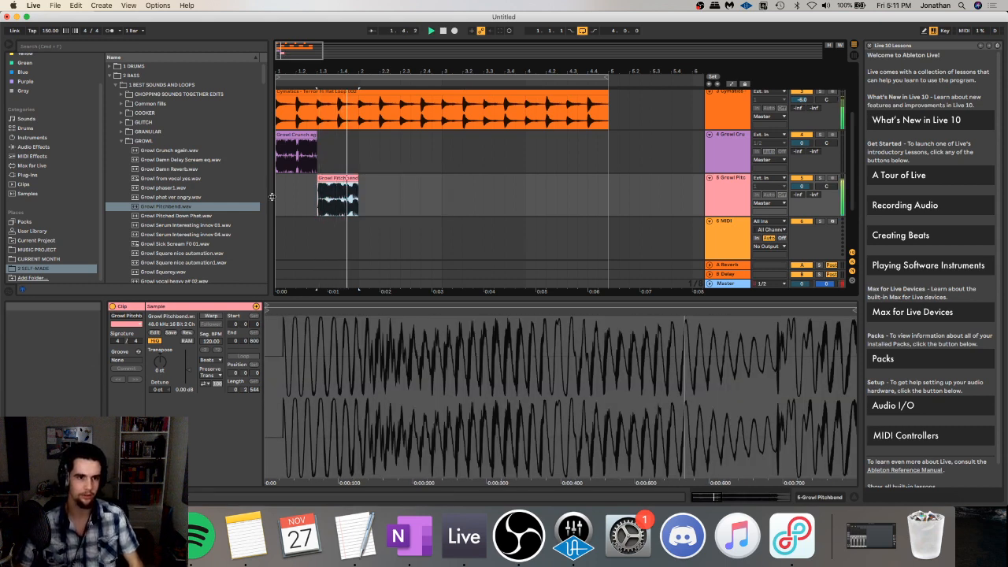
left_click_drag(322, 180, 405, 179)
- Try Growl Sick Scream F0 01.wav on track 6 at 1.4, play it, and undo the placement
scroll(197, 177, "down", 1)
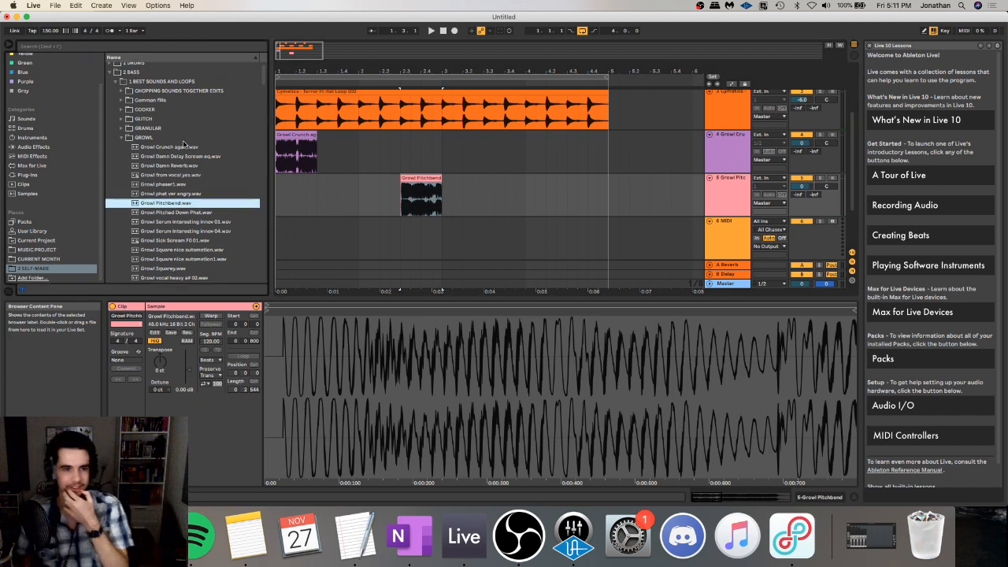
scroll(201, 189, "down", 2)
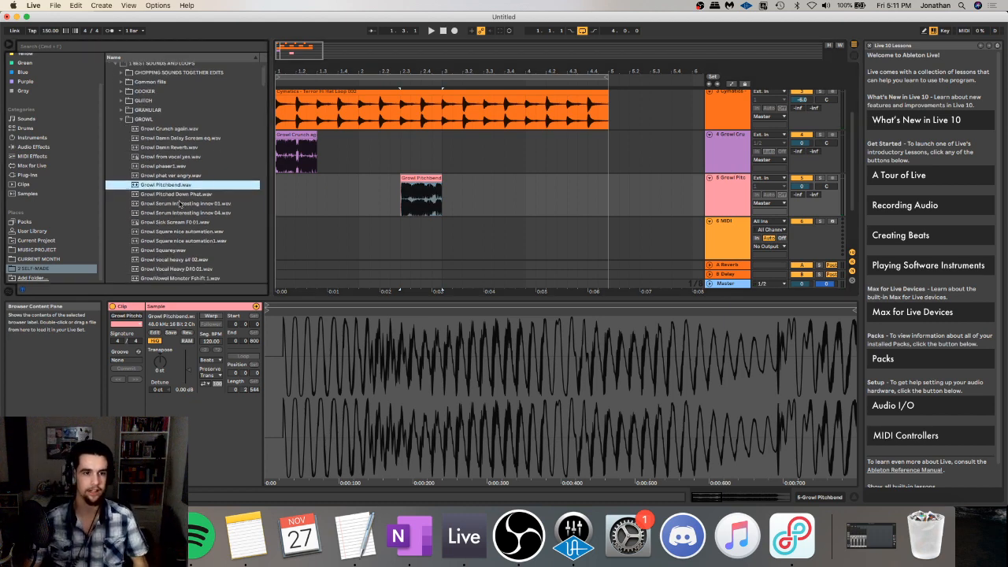
left_click_drag(181, 224, 342, 239)
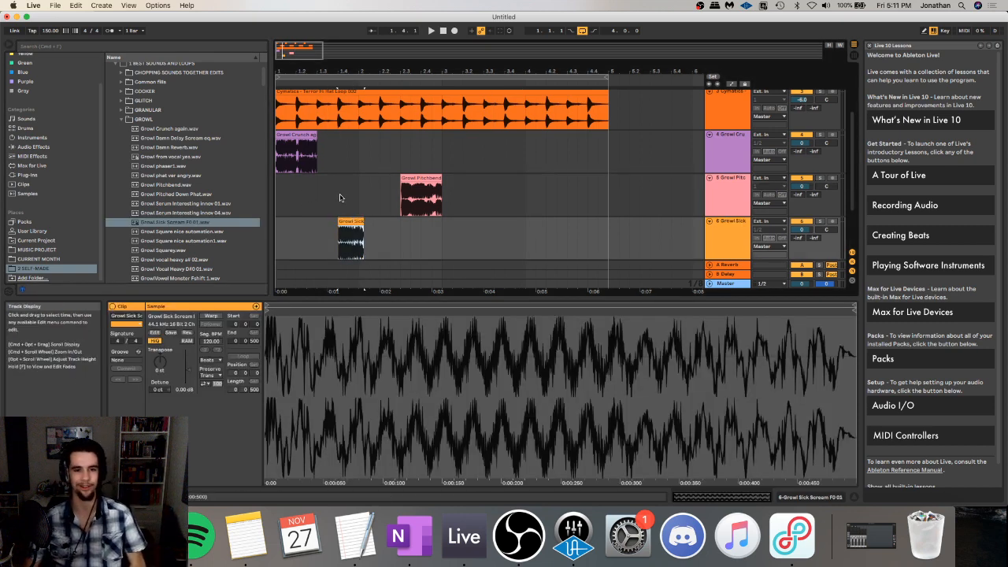
key("space")
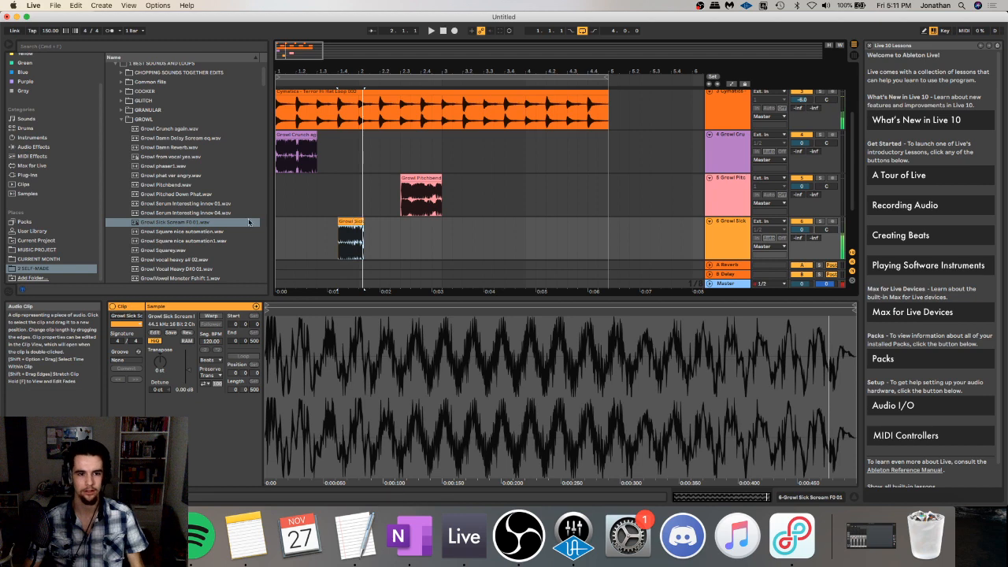
key("super+z")
key("super+z")
- Audition the Growl Square nice automation and Growl Vocal Heavy samples, and replay the Growl Crunch again clip
left_click(194, 240)
left_click(210, 232)
scroll(206, 235, "down", 2)
left_click(200, 238)
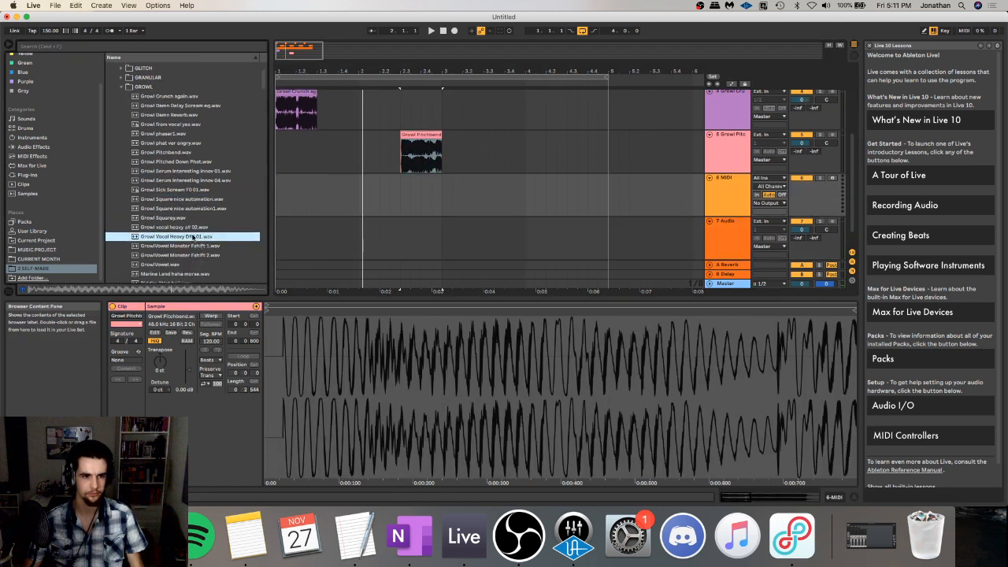
left_click(297, 92)
key("space")
scroll(296, 102, "up", 2)
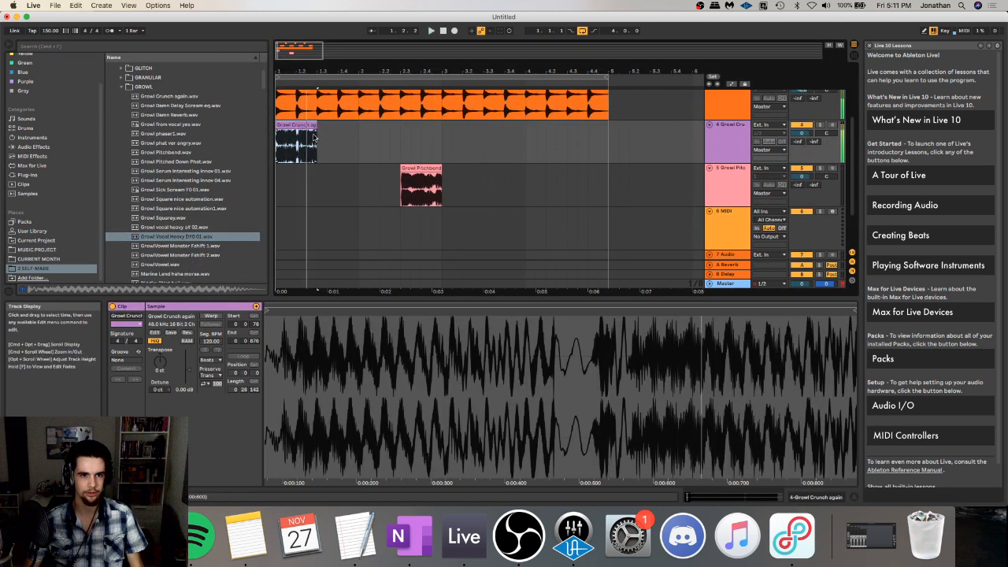
- Try removing the Growl Crunch again clip, preview GrowlVowel Monster Fshift 1.wav, and restore the clip
key("super+z")
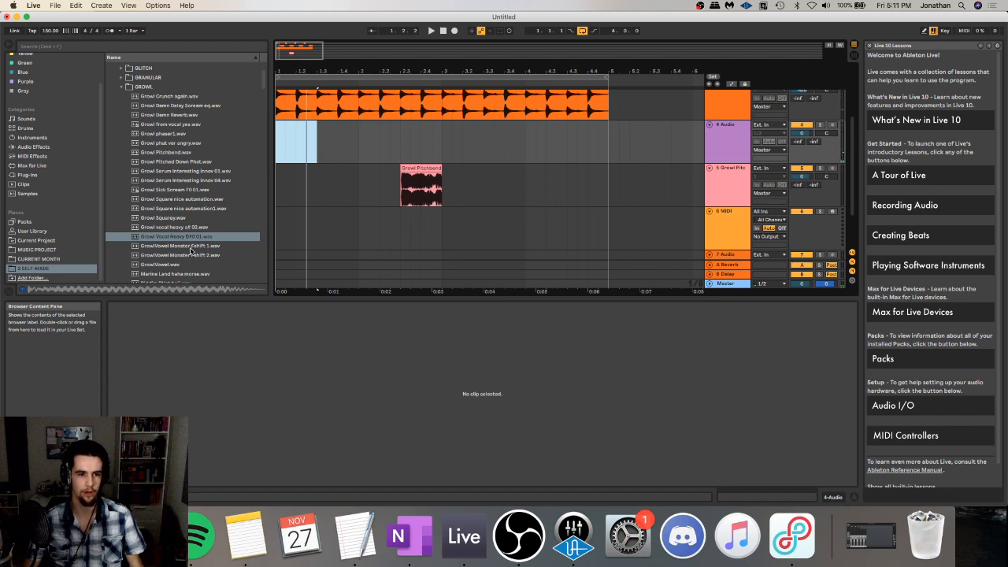
left_click(192, 247)
key("super+z")
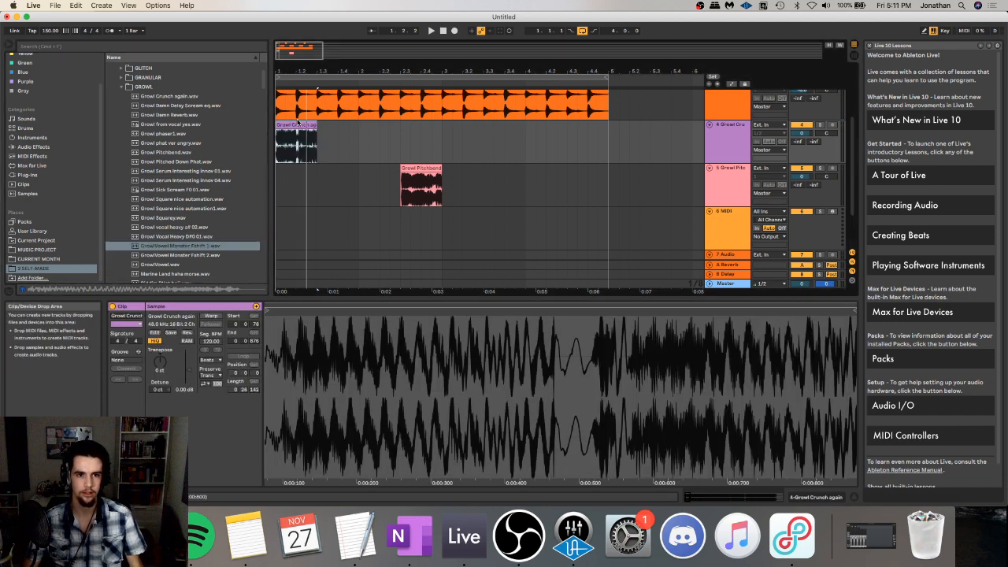
- Move the Growl Crunch again clip to 1.3, and place Growl Damn Delay Scream eq.wav on track 6 at bar 1
left_click_drag(287, 126, 328, 131)
scroll(205, 138, "up", 2)
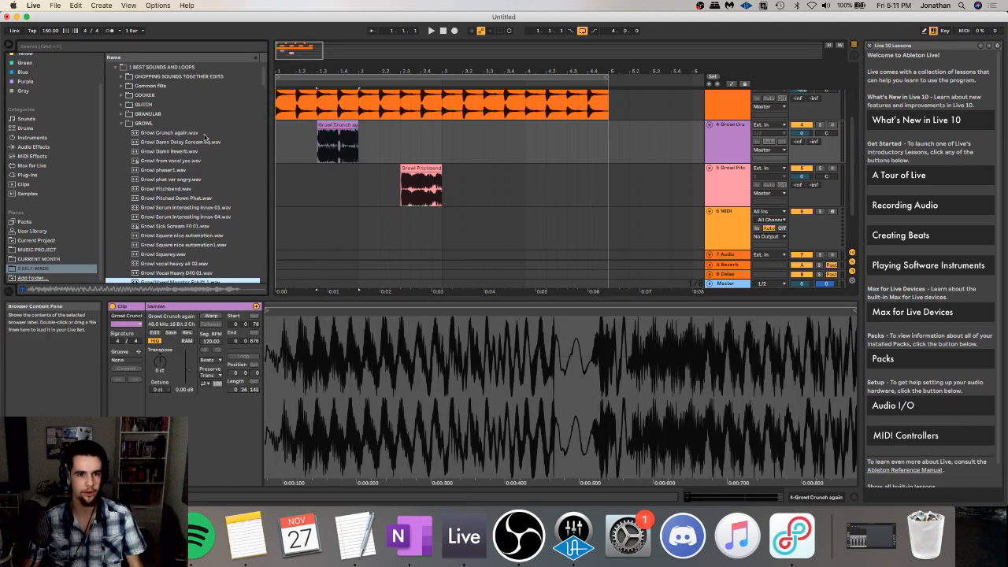
left_click_drag(183, 143, 297, 213)
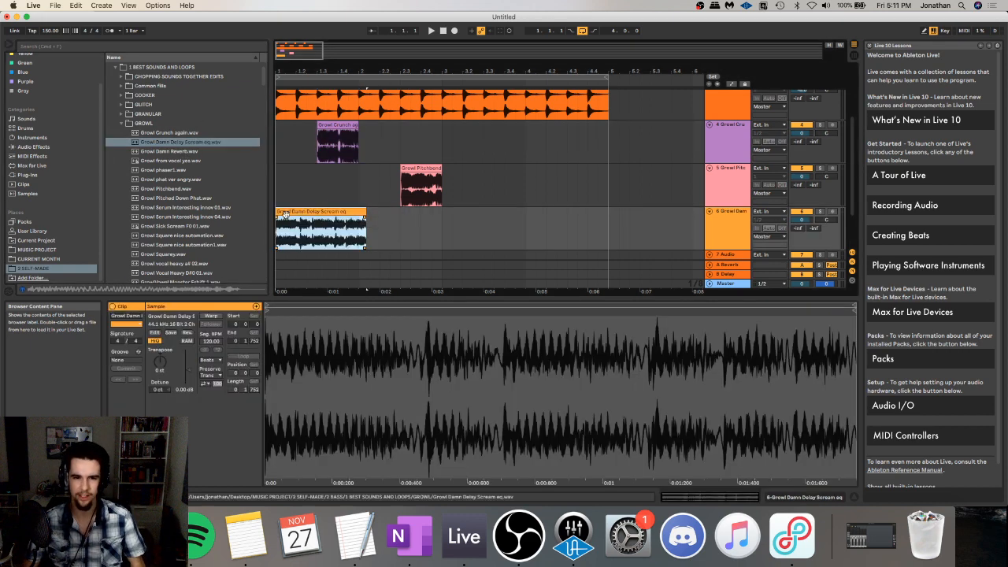
key("space")
key("space")
- Split the Growl Damn Delay Scream eq clip at 1.2 and delete everything after its first beat
left_click(301, 226)
key("super+e")
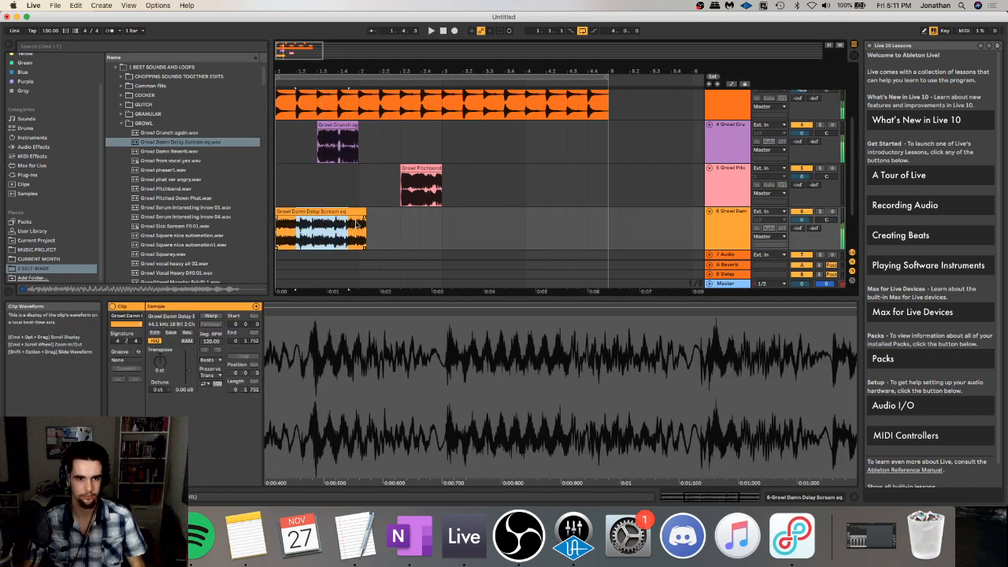
left_click(319, 213)
key("Delete")
left_click(287, 212)
- Move the Growl Crunch again clip to 1.2 and the Growl Pitchbend clip to 1.4
left_click_drag(338, 126, 316, 126)
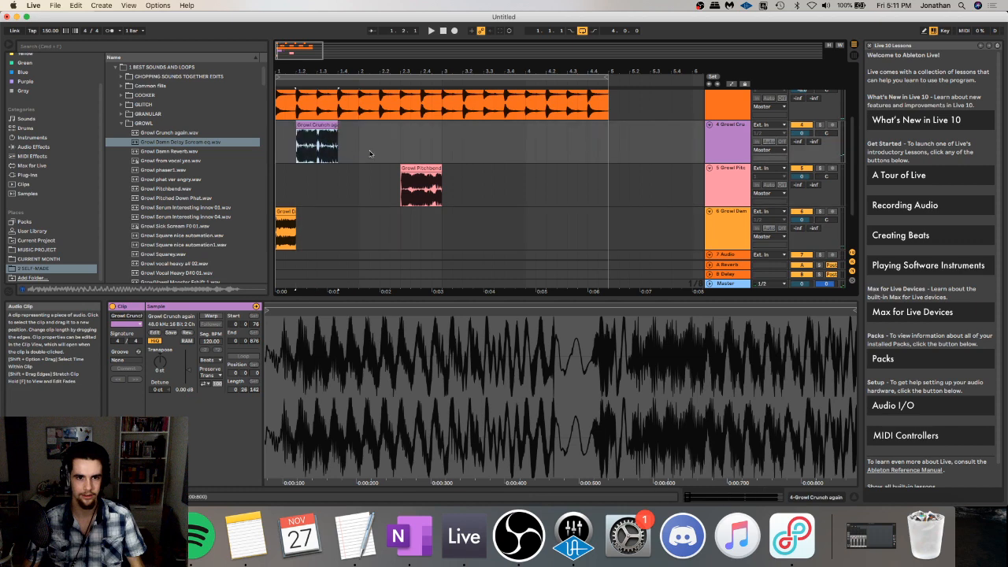
left_click(414, 167)
left_click_drag(414, 167, 353, 167)
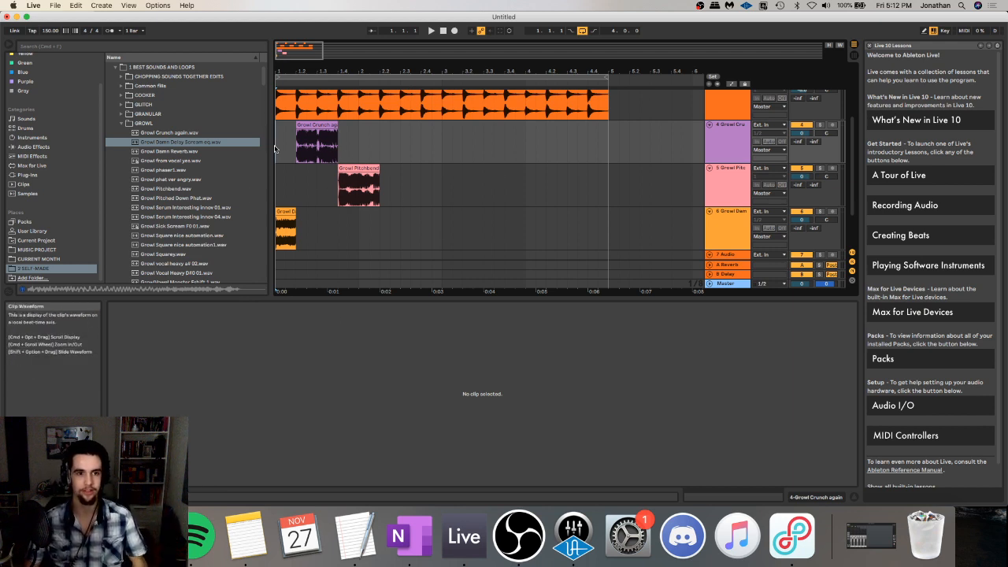
scroll(211, 225, "down", 3)
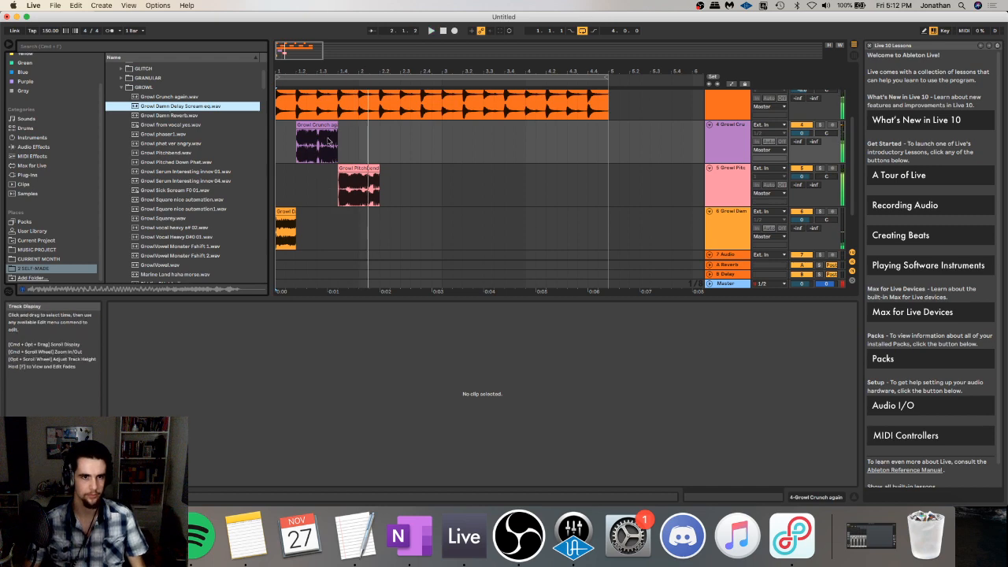
- Keep only the second beat of Growl Crunch again, moved to bar 1, and delete the Growl Damn Delay Scream clip
left_click(325, 139)
left_click_drag(326, 138, 289, 128)
key("Delete")
left_click(281, 212)
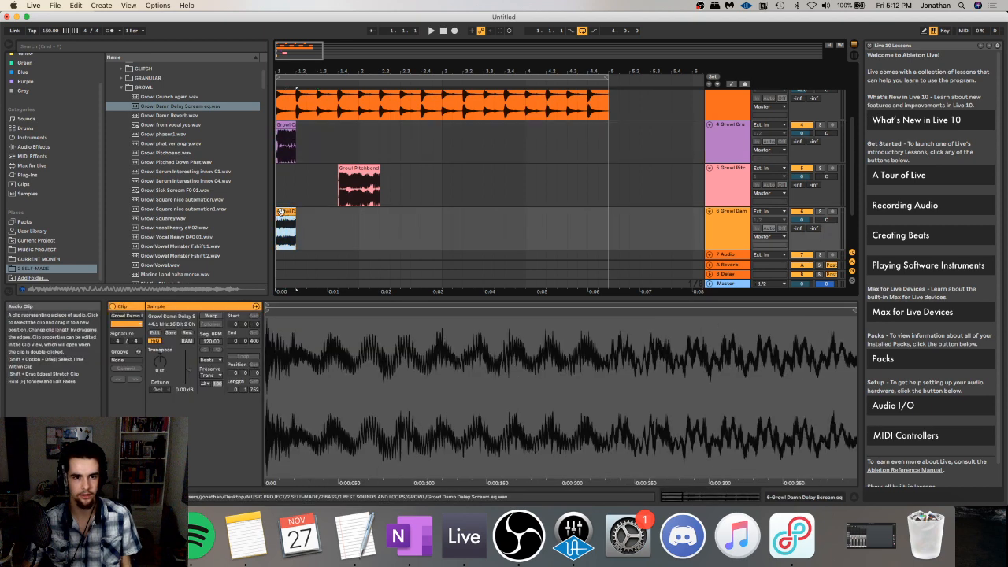
key("Delete")
- Audition samples in the RIDDIM CHOMP folder, and place RIDDIM Interesting a.wav on track 6 at bar 3
left_click(126, 89)
left_click(120, 88)
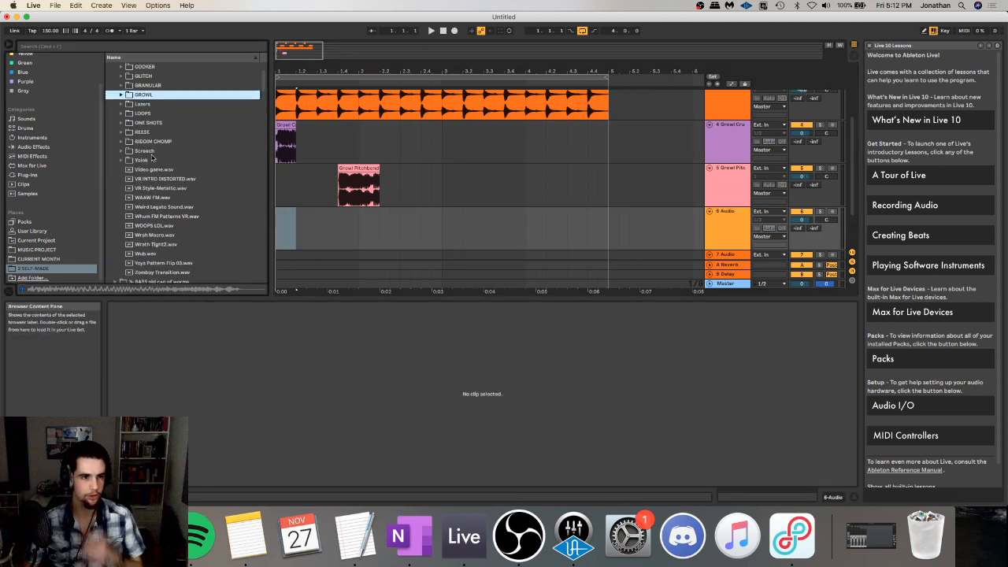
left_click(122, 142)
left_click(156, 160)
left_click(161, 170)
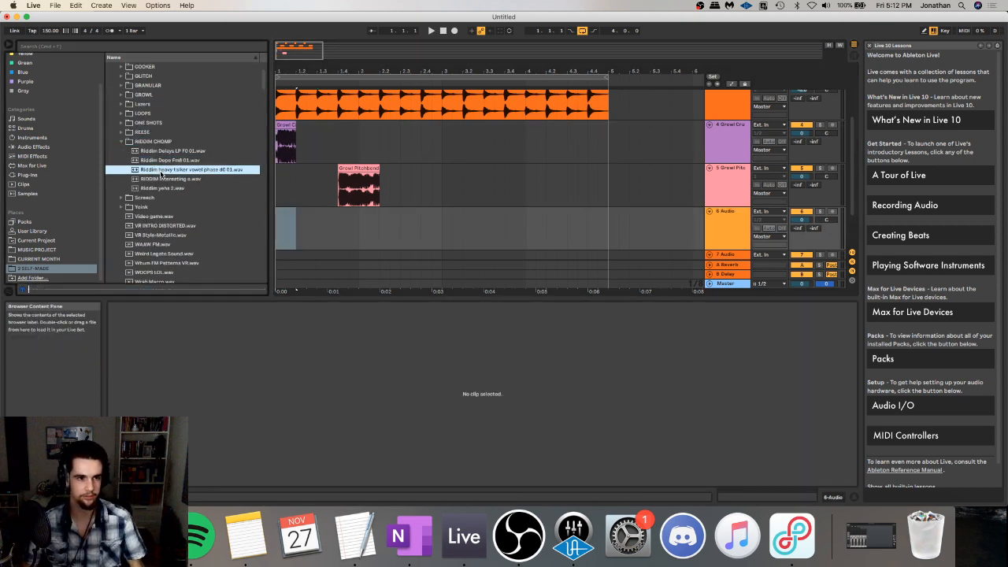
left_click(162, 180)
left_click_drag(163, 179, 446, 221)
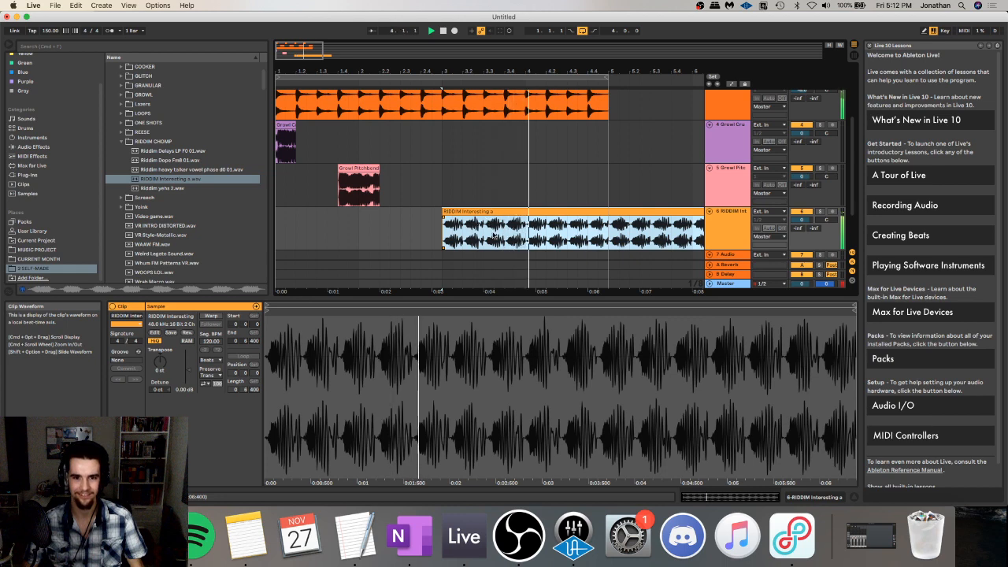
- Check the Twitch chat, return to Ableton Live and trim the RIDDIM Interesting a clip to end at bar 5
left_click(136, 536)
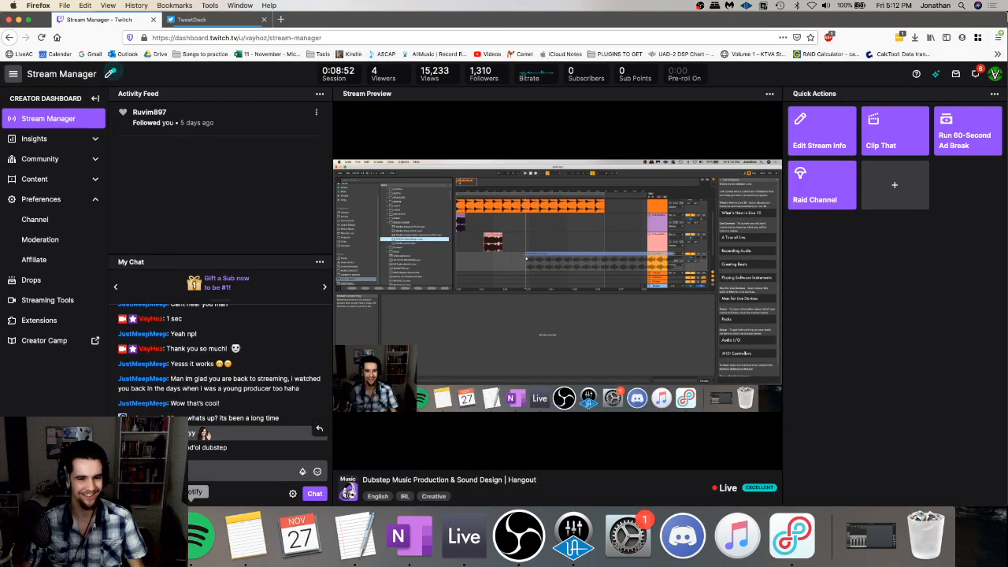
left_click(464, 537)
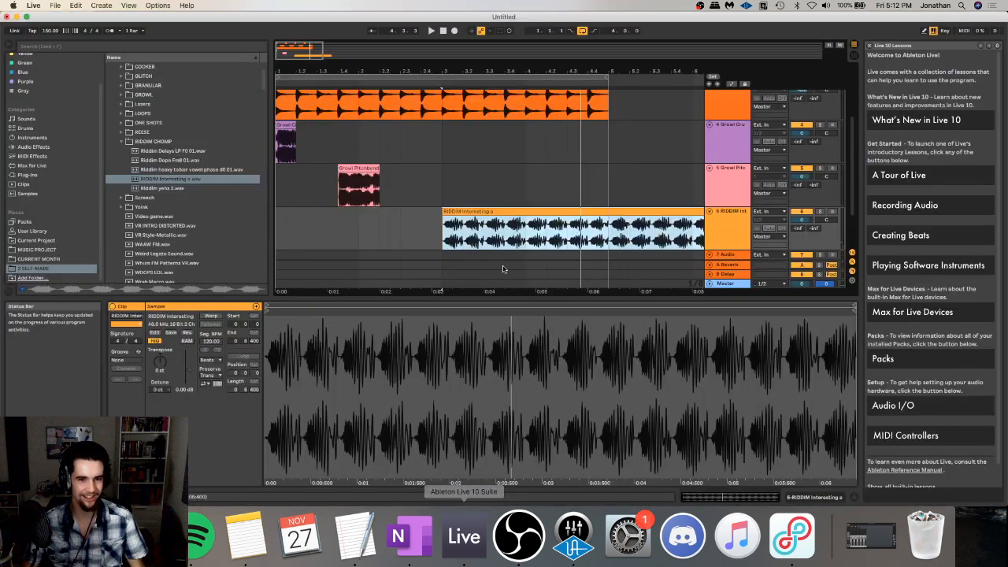
left_click(611, 233)
key("super+e")
left_click(628, 211)
key("Delete")
left_click(511, 214)
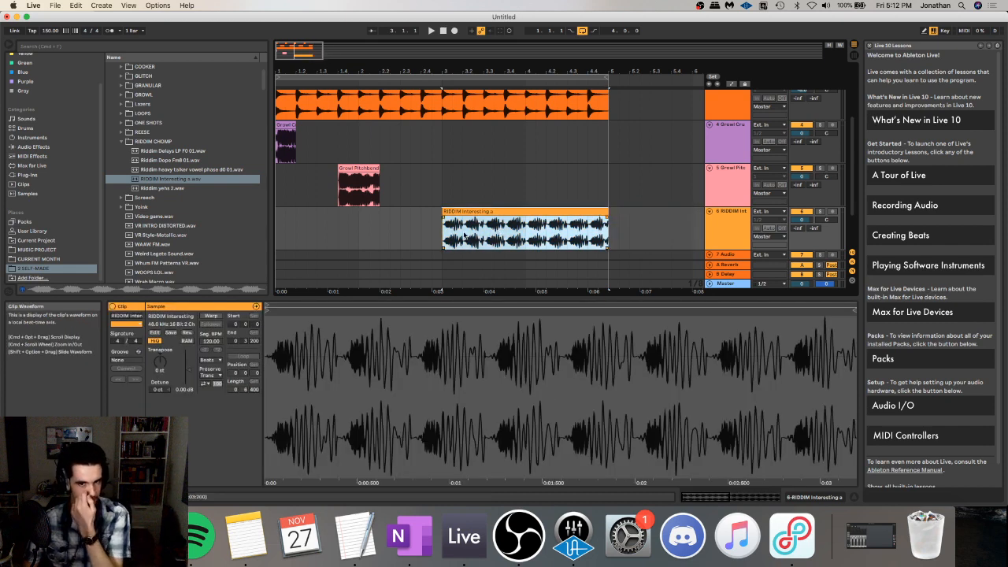
- Audition riddim samples, insert an audio track below track 6, and place Riddim heavy talker vowel phase d0 01.wav on it at 1.2
left_click_drag(446, 234, 468, 234)
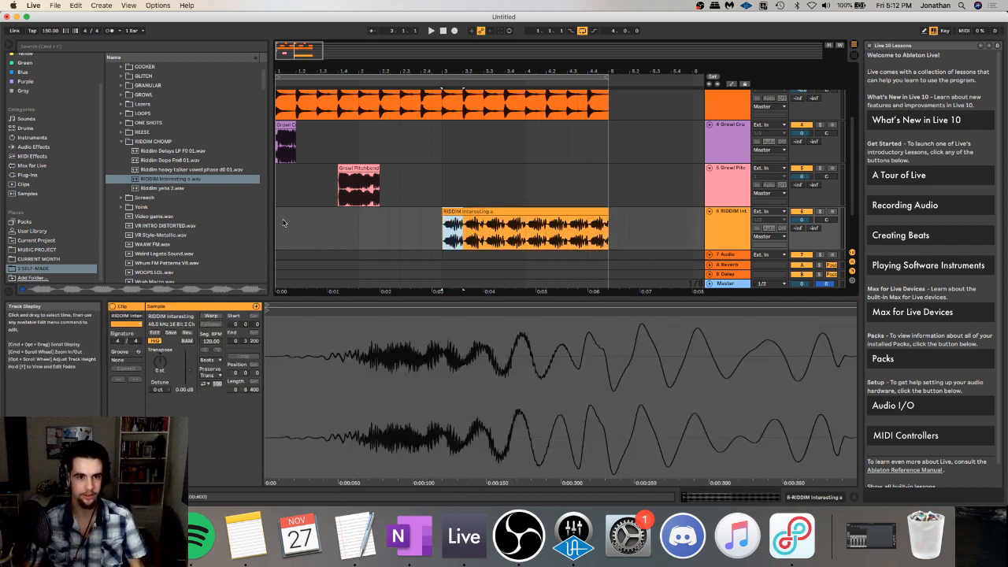
left_click(284, 223)
left_click(179, 178)
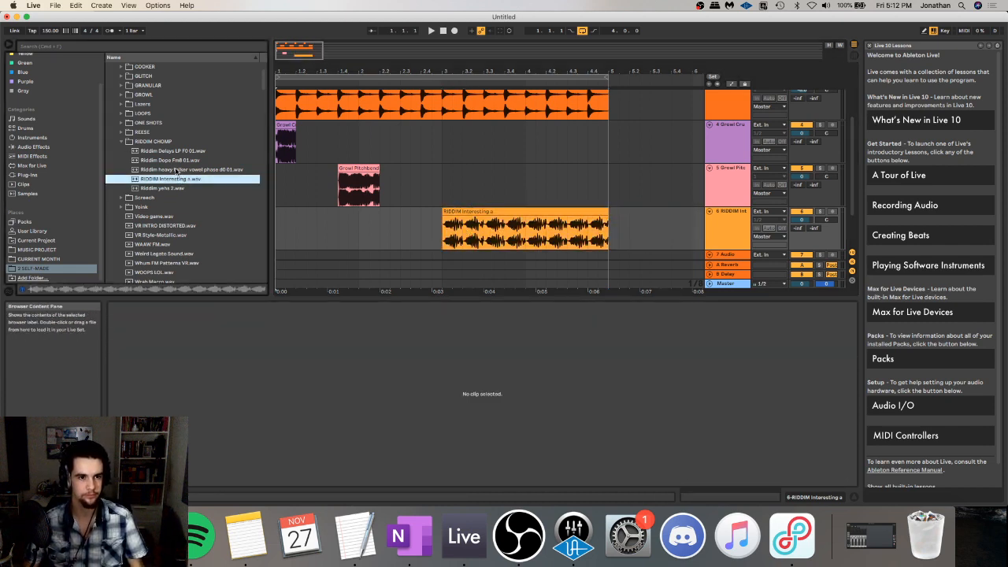
left_click(180, 171)
scroll(179, 170, "down", 1)
left_click(716, 218)
key("super+t")
left_click_drag(178, 164, 301, 241)
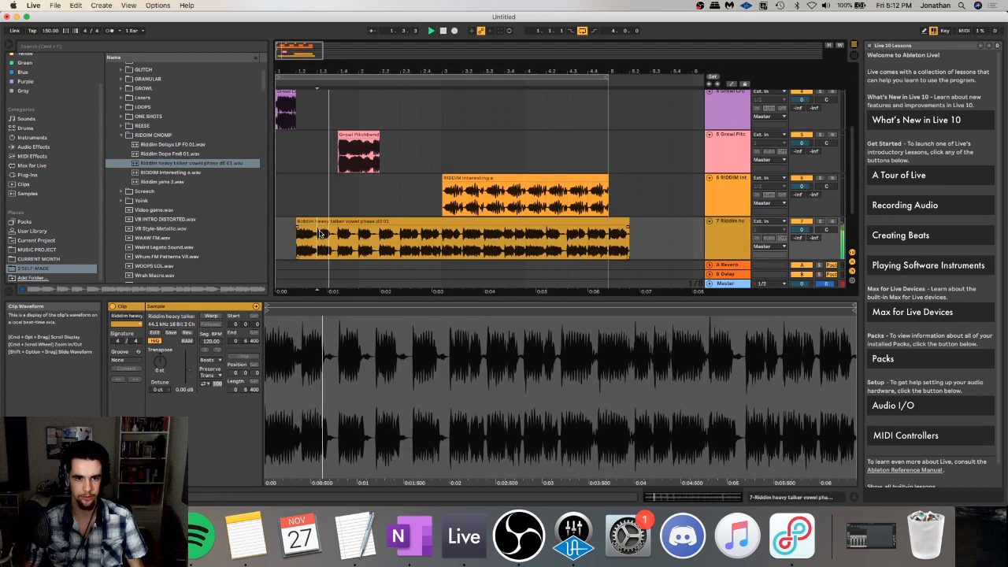
- Play the Riddim heavy talker clip, split off its first beat at 1.3 and delete that beat
key("space")
key("space")
key("space")
key("super+e")
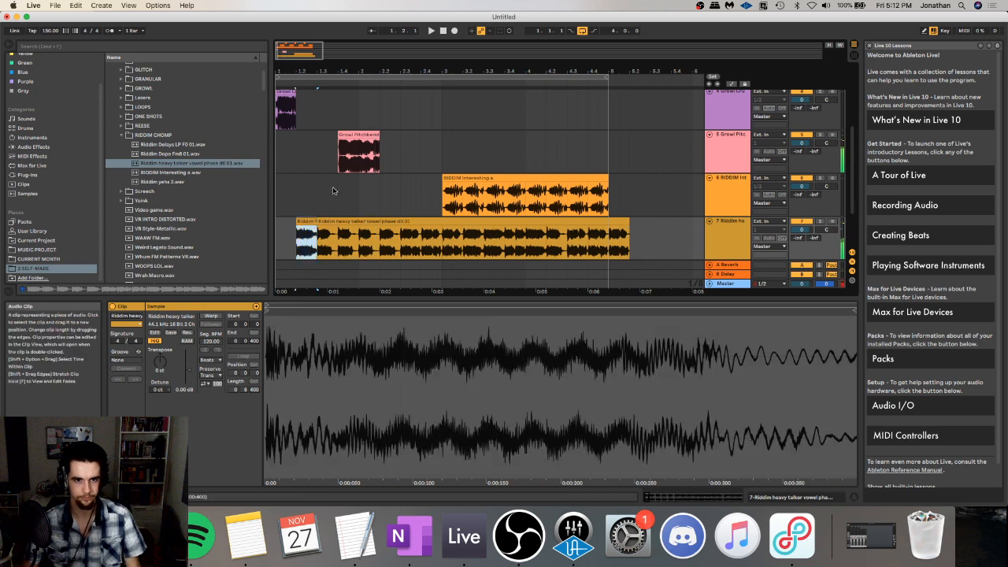
key("Delete")
- Split the Riddim heavy talker clip at 2.3, slide the second part to bar 2, and move Growl Pitchbend to bar 3
mouse_move(361, 148)
left_mouse_down()
mouse_move(466, 148)
mouse_move(425, 147)
left_mouse_up()
left_click(401, 237)
key("super+e")
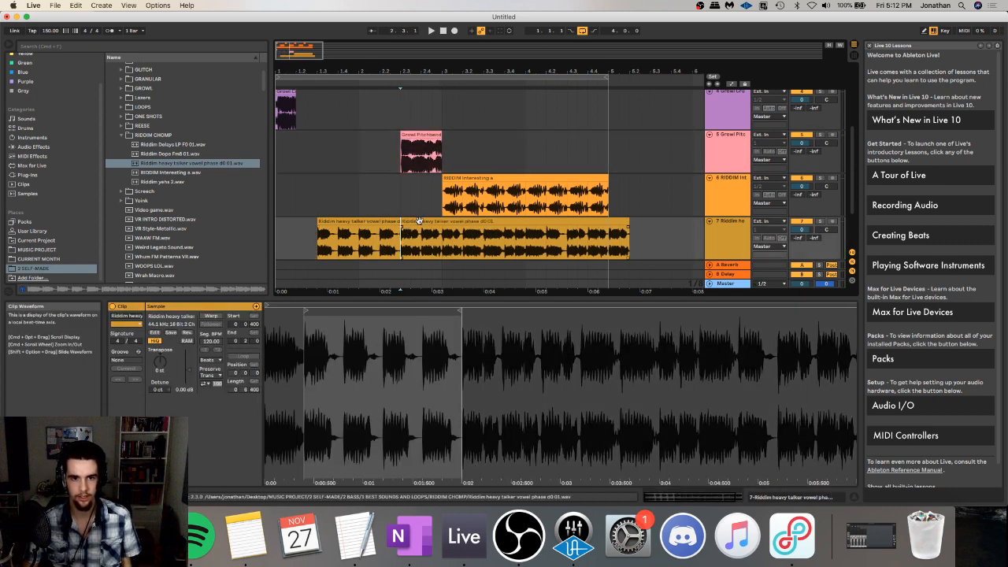
left_click_drag(419, 221, 378, 222)
key("space")
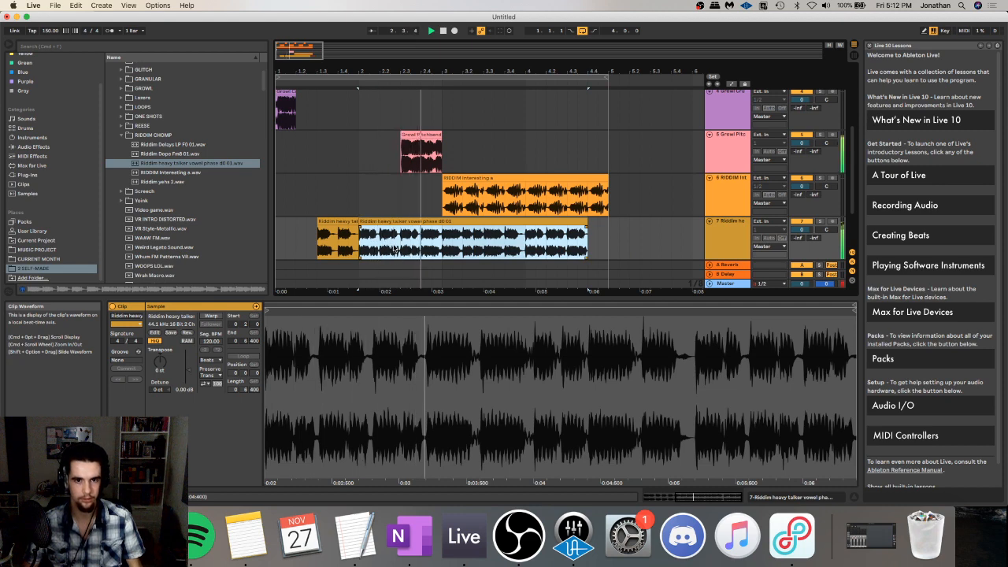
left_click_drag(422, 150, 464, 149)
- Move the short Riddim heavy talker piece to 1.2, and duplicate it to fill the gap up to bar 2
left_click(282, 118)
key("space")
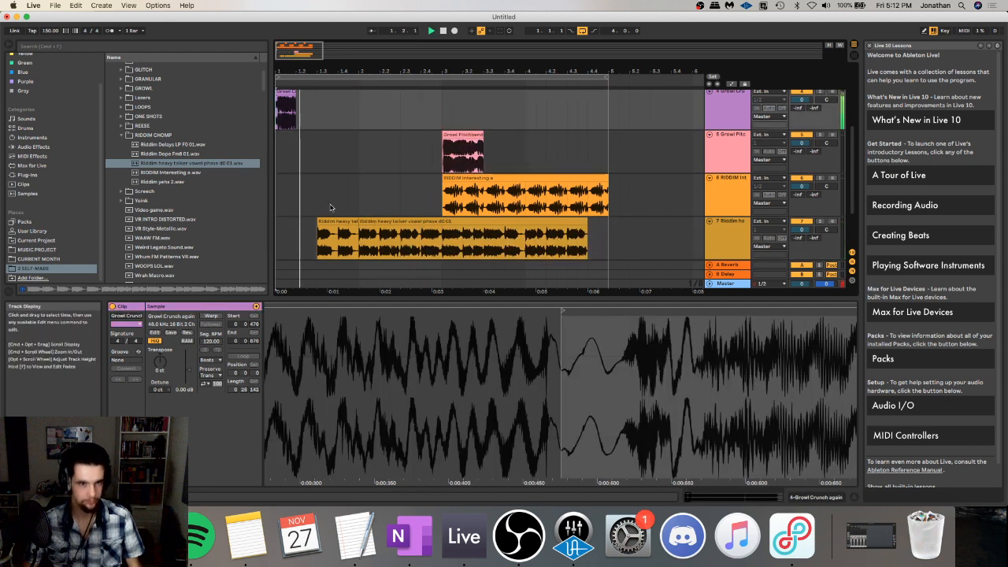
key("space")
left_click_drag(334, 222, 313, 227)
key("space")
key("space")
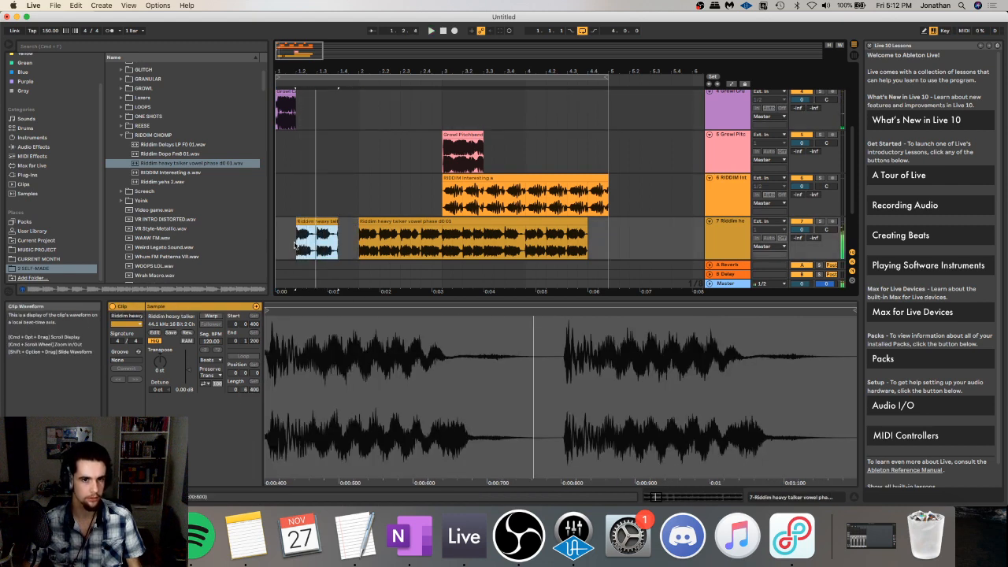
key("super+d")
left_click(380, 222)
- Play the loop, delete the Riddim heavy talker audio from bar 3 to bar 5, and move RIDDIM Interesting a to 3.3
left_click(286, 232)
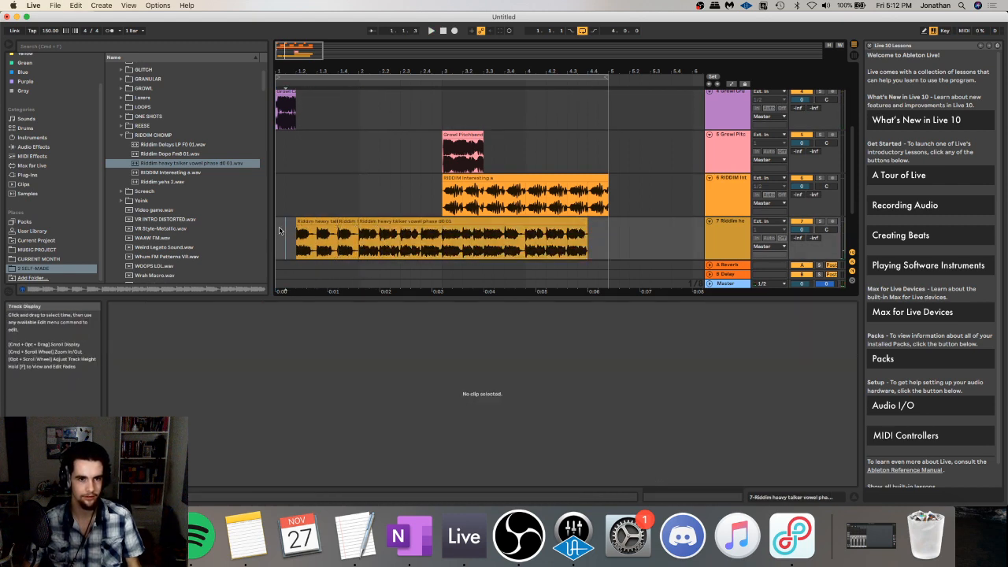
key("space")
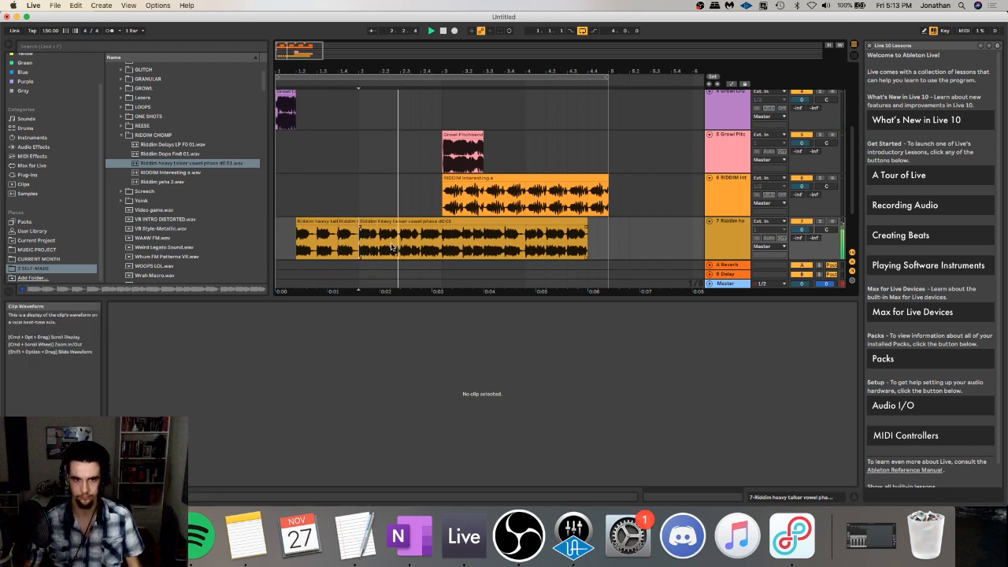
left_click_drag(442, 244, 613, 243)
key("space")
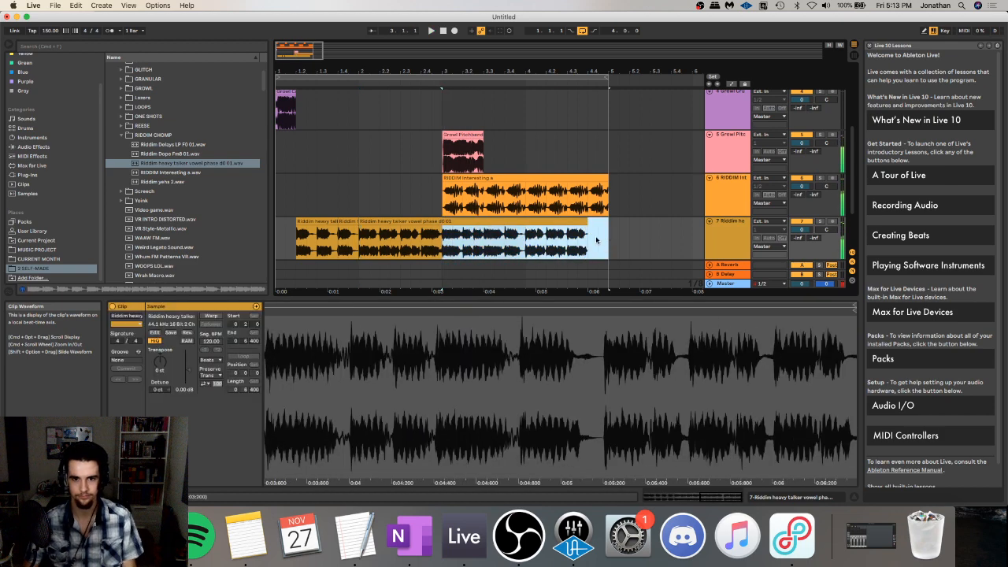
key("Delete")
left_click_drag(447, 197, 489, 197)
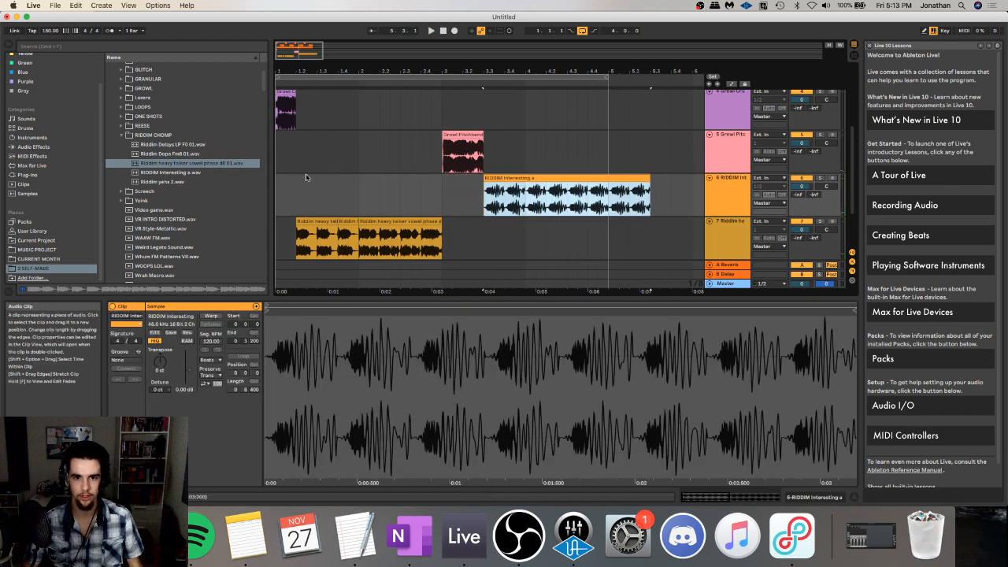
- Group the bass tracks, from the Growl Crunch again track through the empty audio track, and play the loop
left_click(281, 189)
scroll(283, 190, "up", 5)
left_click(283, 190)
scroll(284, 191, "down", 6)
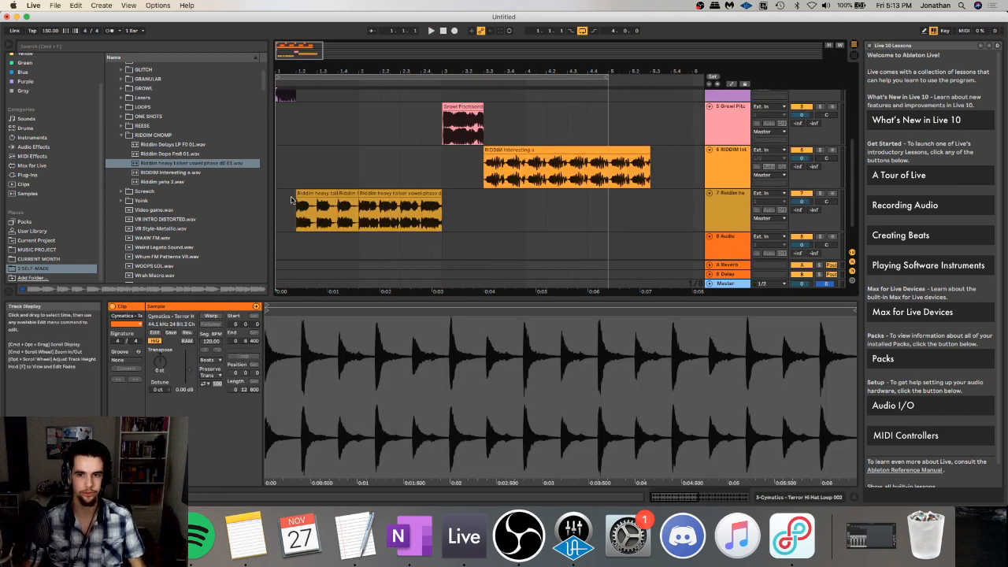
scroll(709, 119, "up", 2)
left_click(728, 131)
scroll(731, 150, "down", 5)
left_click(738, 208, "shift")
key("super+g")
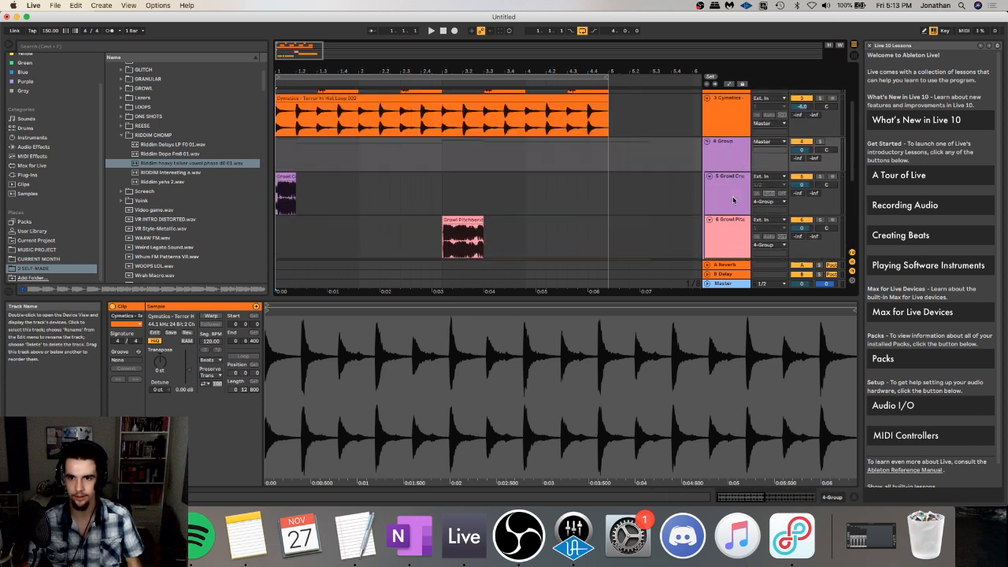
scroll(734, 198, "up", 3)
key("space")
scroll(483, 191, "down", 5)
key("space")
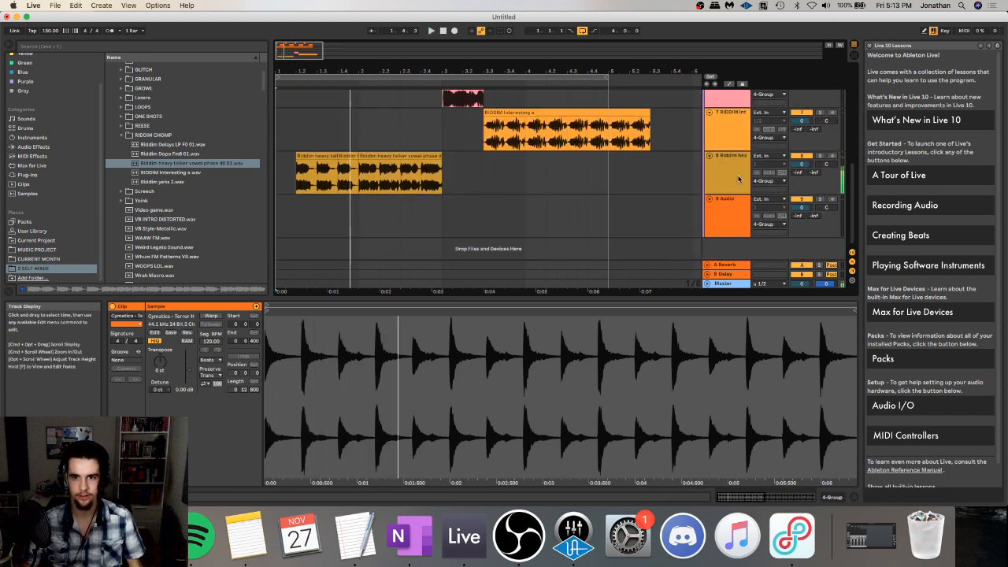
- Add the OTT preset of Multiband Dynamics to the Riddim heavy talker track
double_click(738, 178)
left_click(303, 170)
left_click(47, 65)
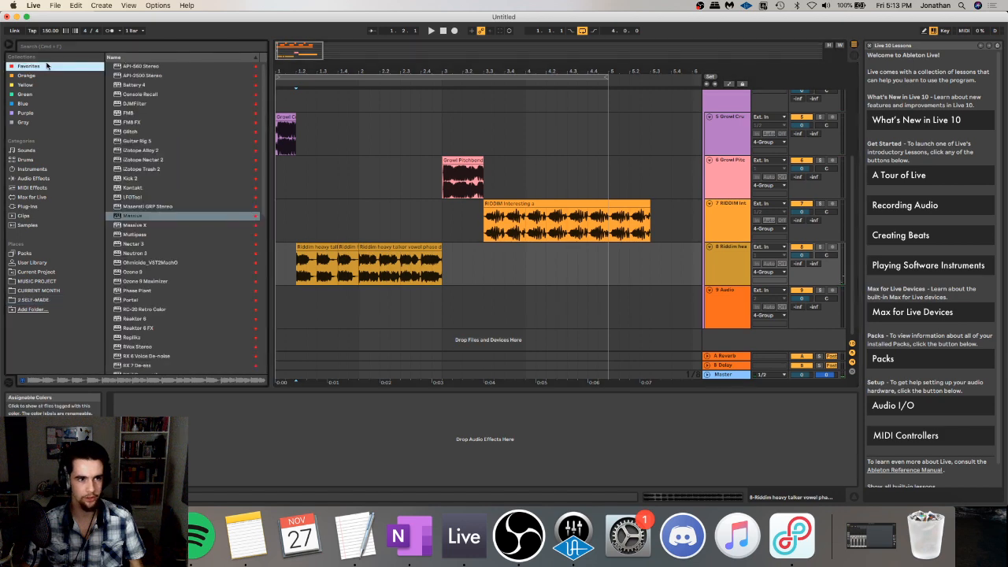
scroll(196, 297, "down", 5)
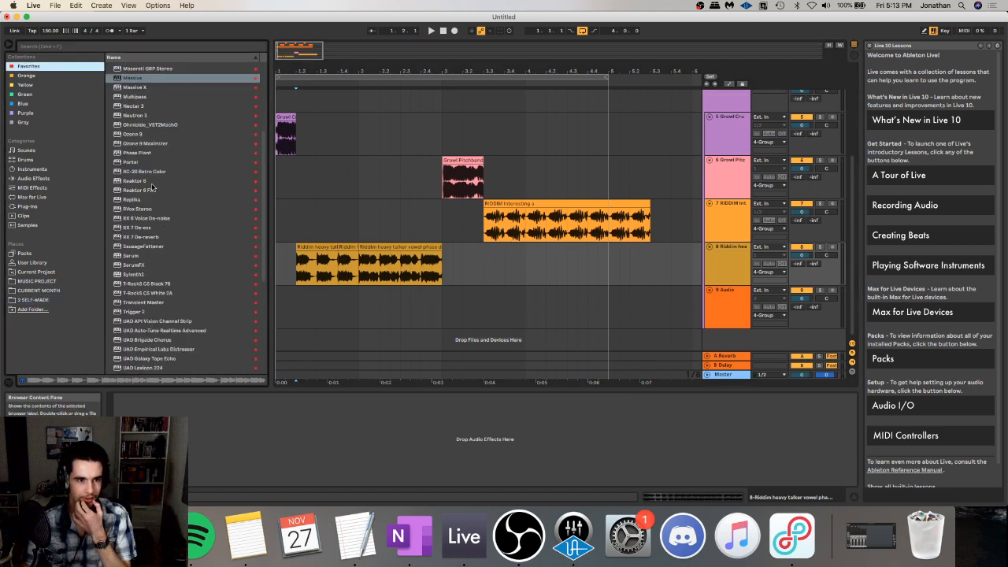
left_click(154, 155)
left_click(157, 249)
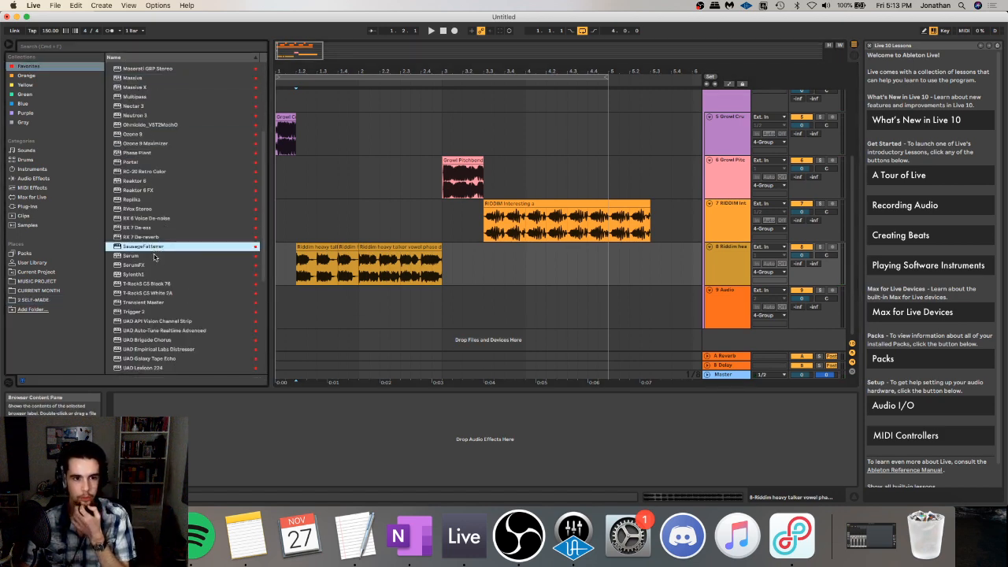
scroll(157, 268, "down", 6)
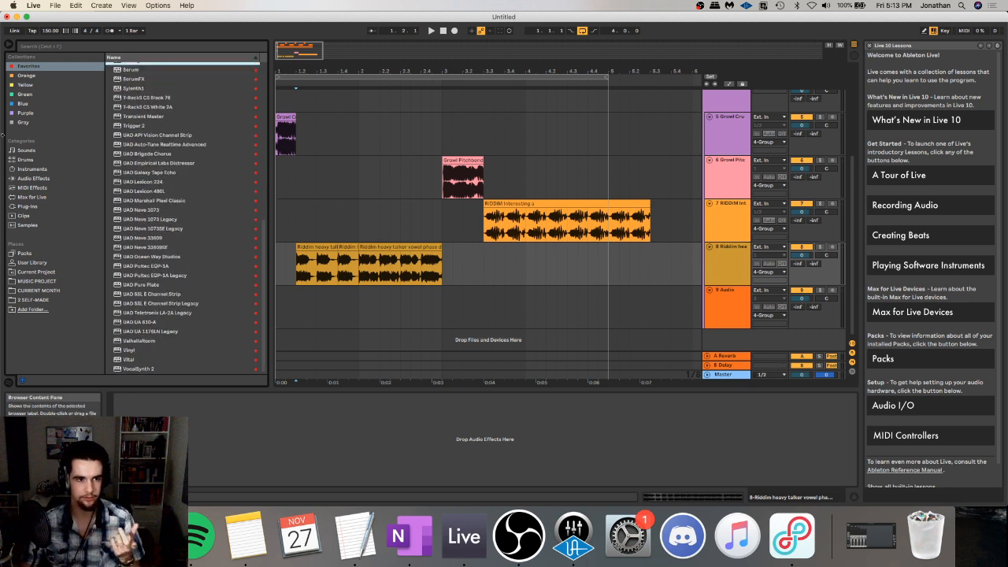
left_click(35, 178)
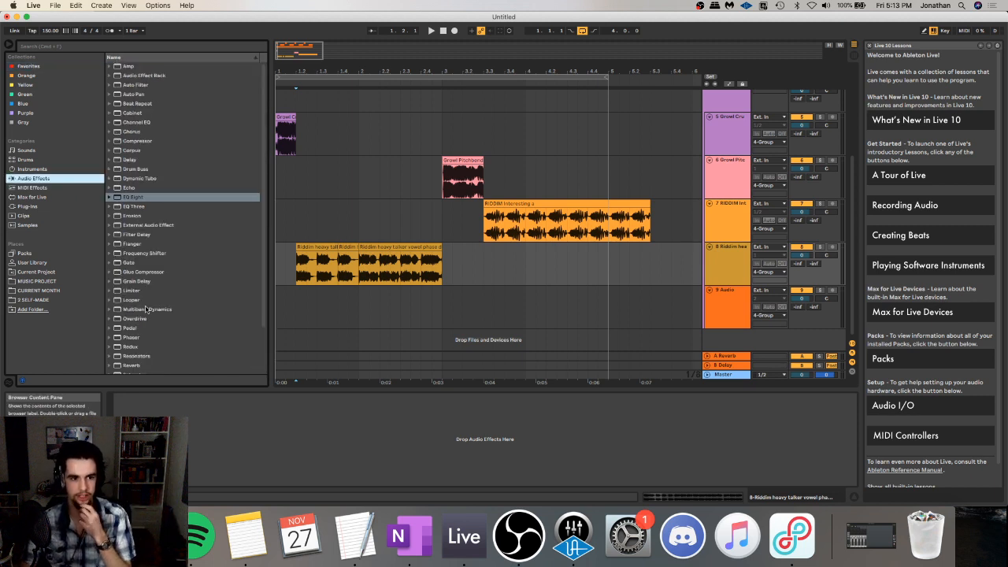
left_click(109, 310)
left_click(143, 286)
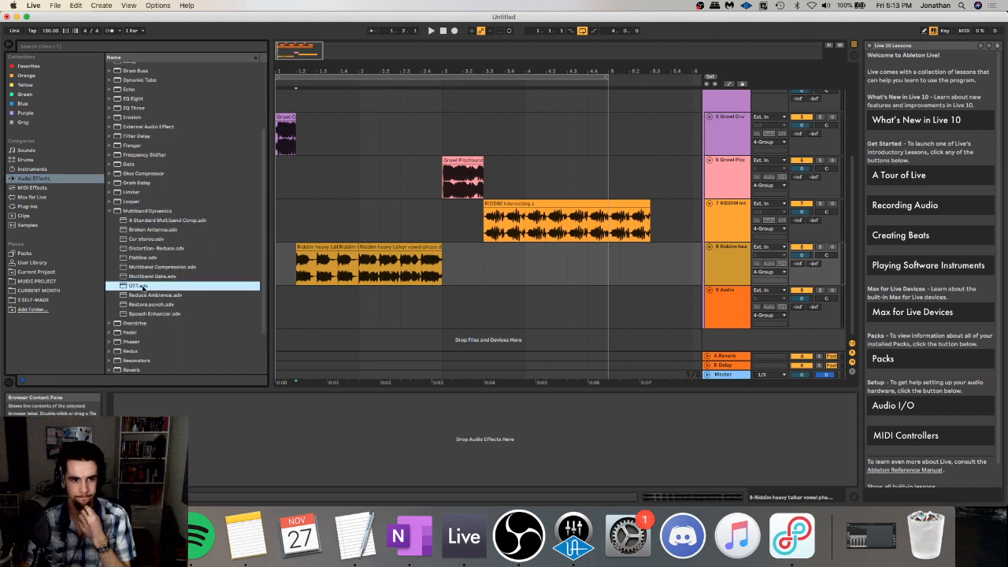
left_click_drag(316, 304, 277, 428)
left_click(263, 398)
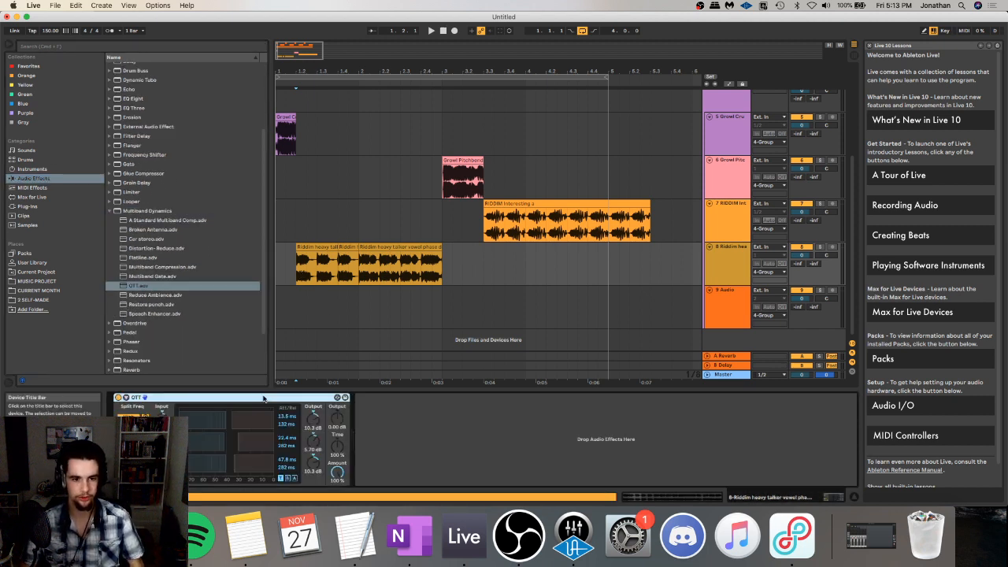
- Duplicate the OTT device, add a Saturator with 9.71 dB of drive after it, and play the loop
key("super+d")
key("space")
key("space")
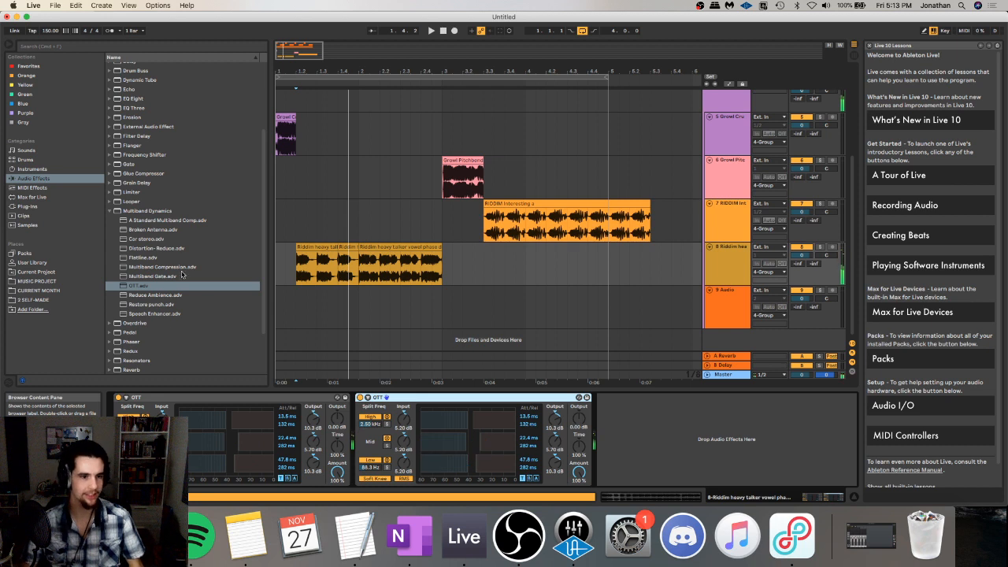
scroll(181, 300, "down", 3)
left_click(154, 323)
double_click(154, 323)
key("space")
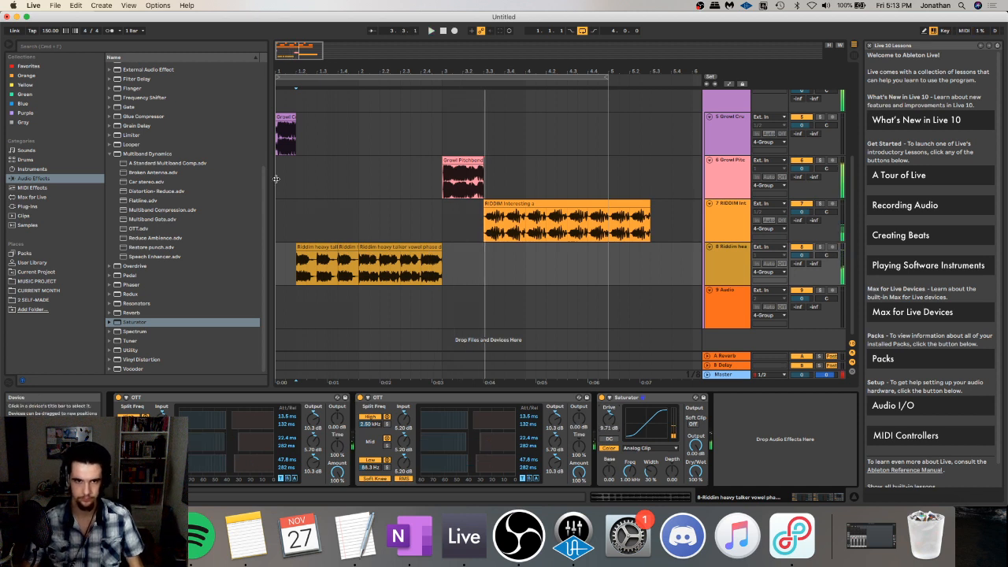
left_click(308, 160)
key("space")
key("space")
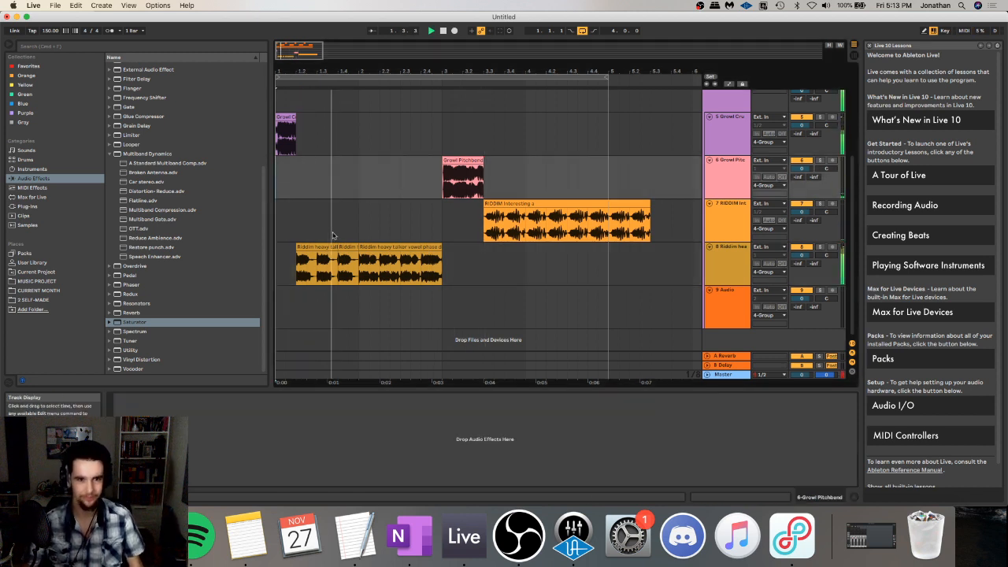
key("space")
- Copy the first-beat Growl Crunch clip to bar 2 and trim the start of the second Riddim heavy talker clip by half a beat
left_click_drag(307, 148, 276, 145)
key("super+c")
left_click(360, 140)
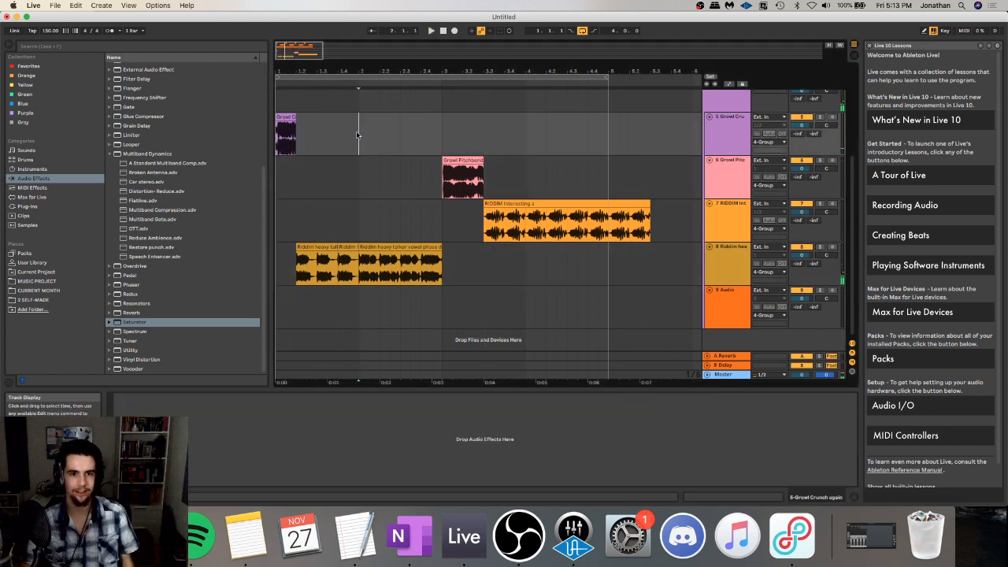
key("super+v")
left_click_drag(362, 248, 370, 247)
left_click(359, 220)
key("space")
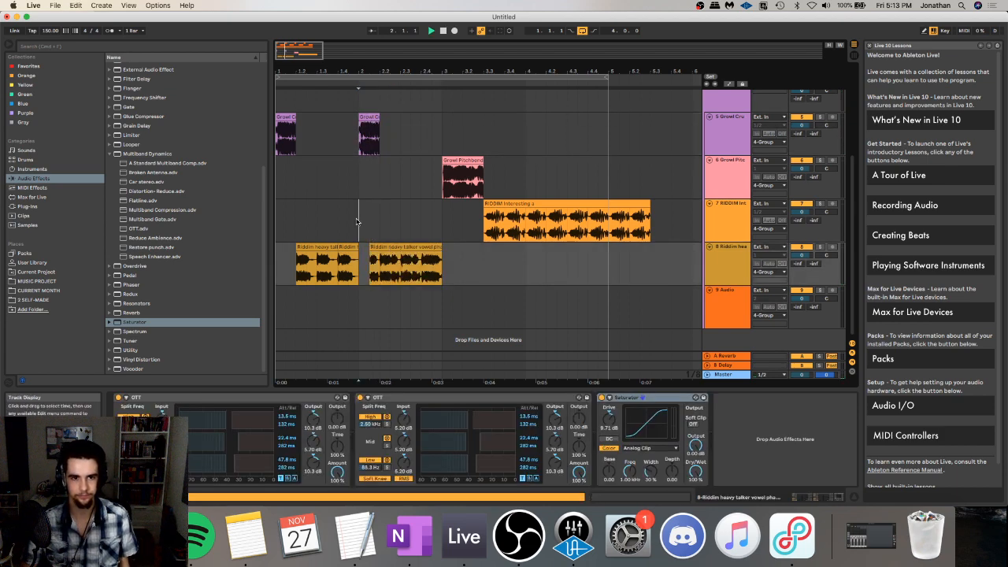
- Try deleting the second half of the Growl Crunch clip at bar 2, play it, and undo the deletion
left_click(373, 246)
key("space")
left_click_drag(370, 145, 389, 145)
key("Delete")
left_click(360, 146)
key("space")
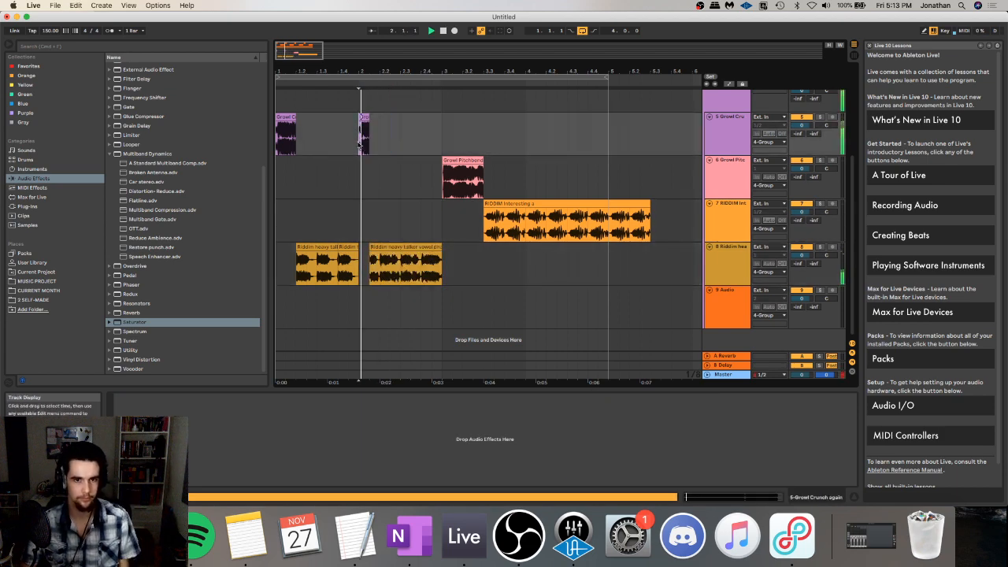
key("space")
key("super+z")
- Trim the start of the second Riddim heavy talker clip to 2.2 and play from bar 2
left_click_drag(371, 248, 380, 248)
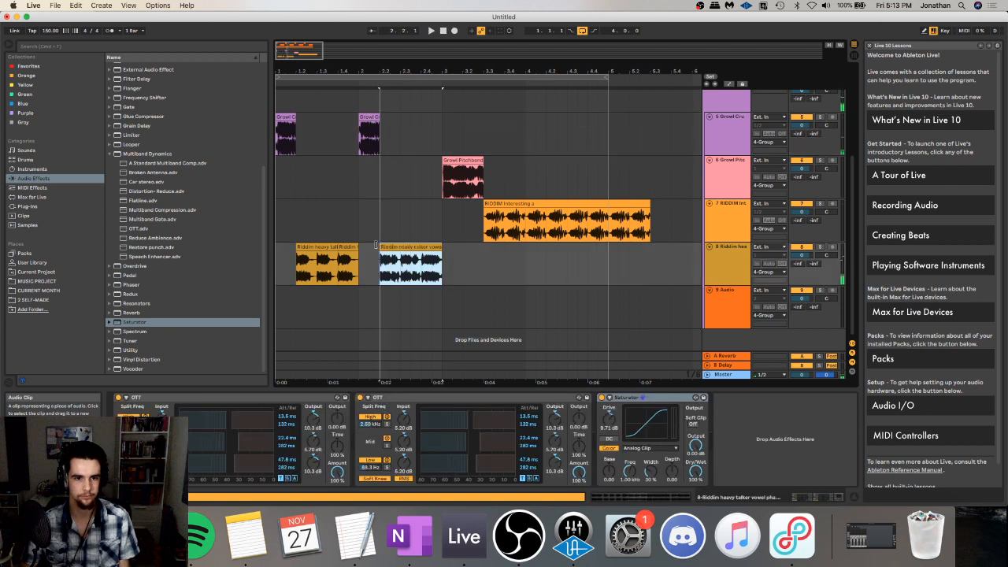
left_click(360, 266)
key("space")
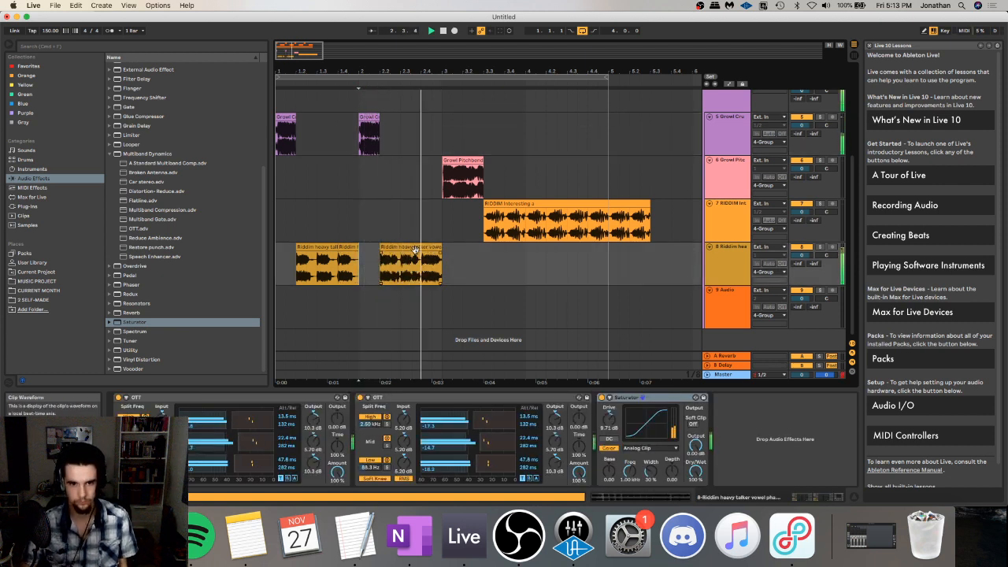
left_click(442, 180)
key("space")
- Move the Growl Pitchbend clip from bar 3 to 4.3
left_click_drag(442, 181, 495, 181)
key("super+x")
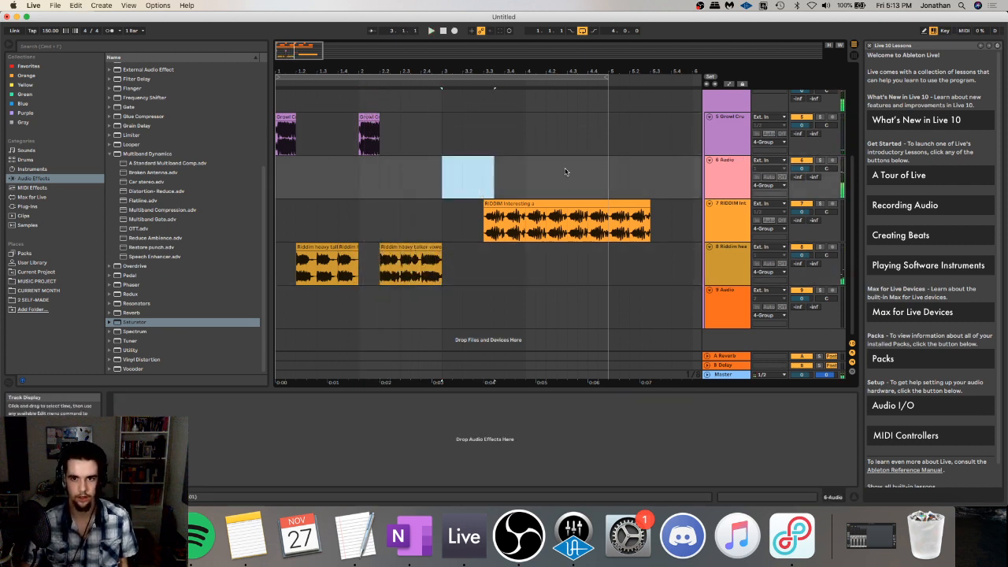
left_click(567, 177)
key("super+v")
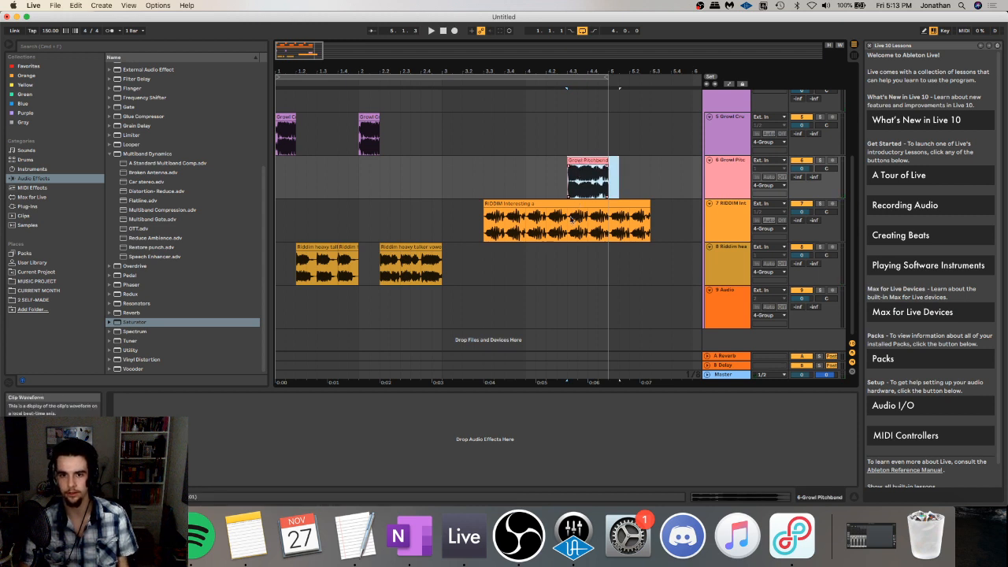
- Delete the RIDDIM Interesting a audio from 4.3 onward and move the remaining one-bar clip to bar 1
left_click_drag(571, 220, 690, 215)
key("Delete")
left_click(522, 203)
mouse_move(297, 206)
left_mouse_down()
mouse_move(328, 207)
mouse_move(284, 204)
left_mouse_up()
key("space")
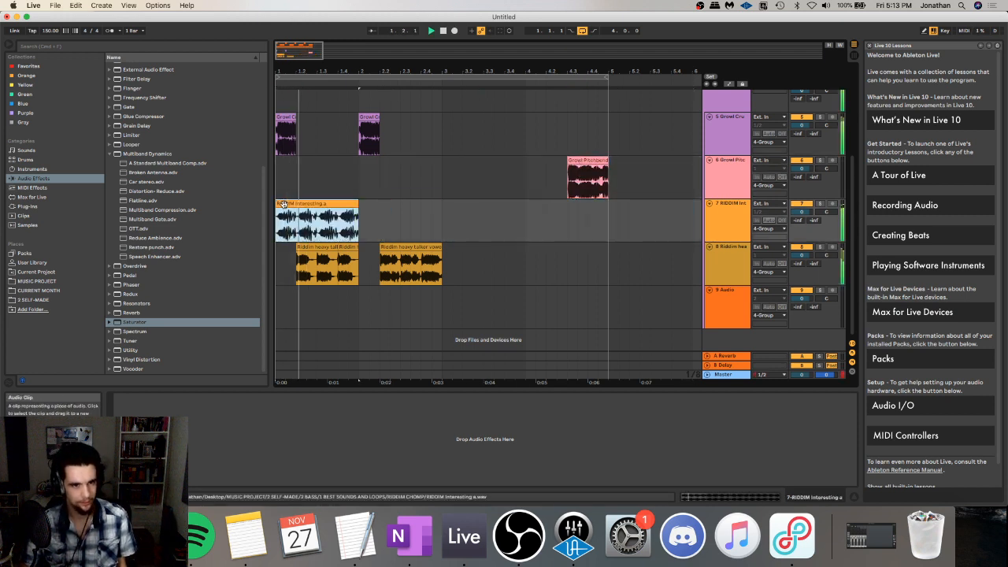
- Duplicate the RIDDIM Interesting a clip into bar 2 and solo its track
key("super+d")
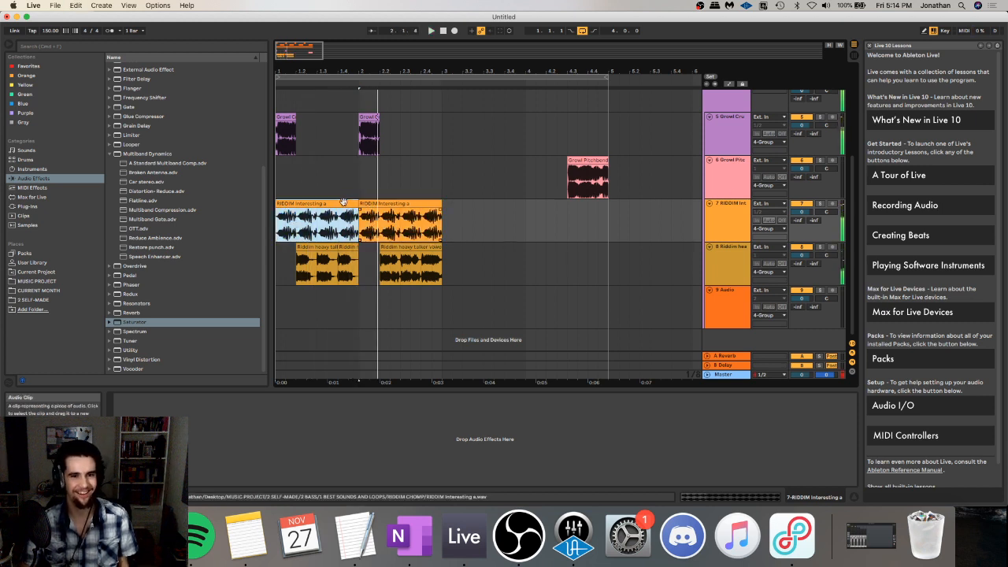
key("space")
left_click(733, 211)
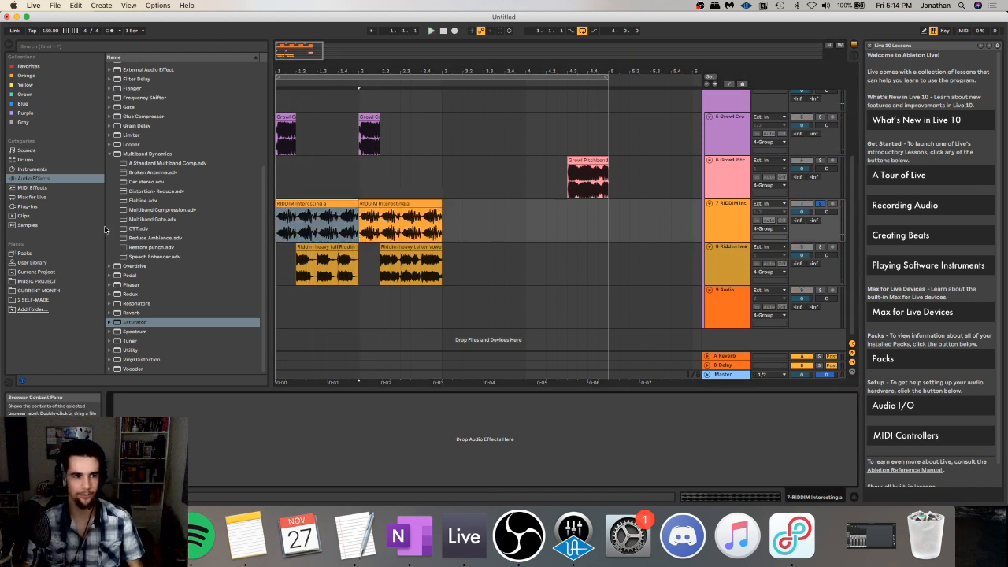
- Add an EQ Eight with a low cut to the RIDDIM Interesting a track and play it
scroll(120, 150, "up", 5)
left_click(132, 199)
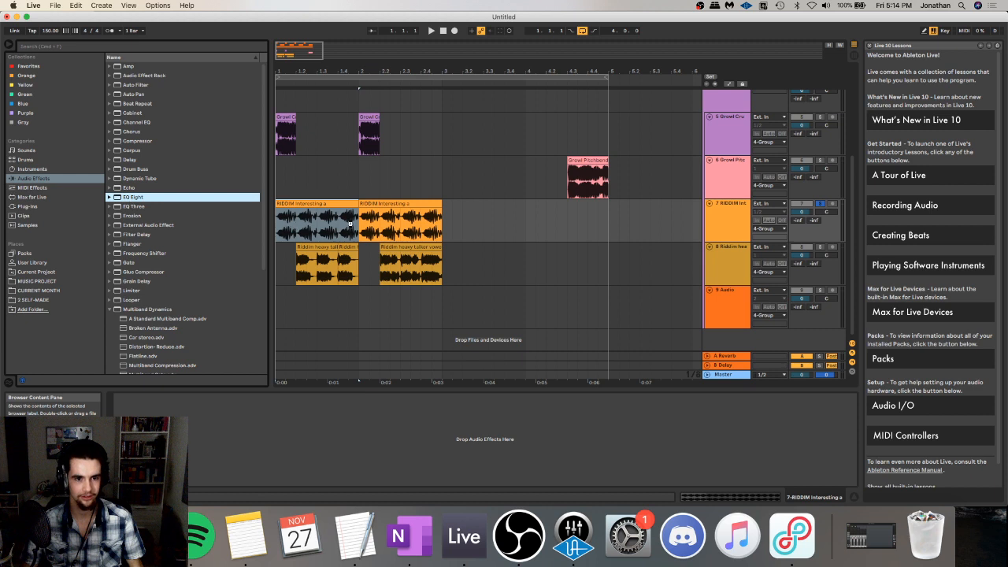
key("Return")
key("space")
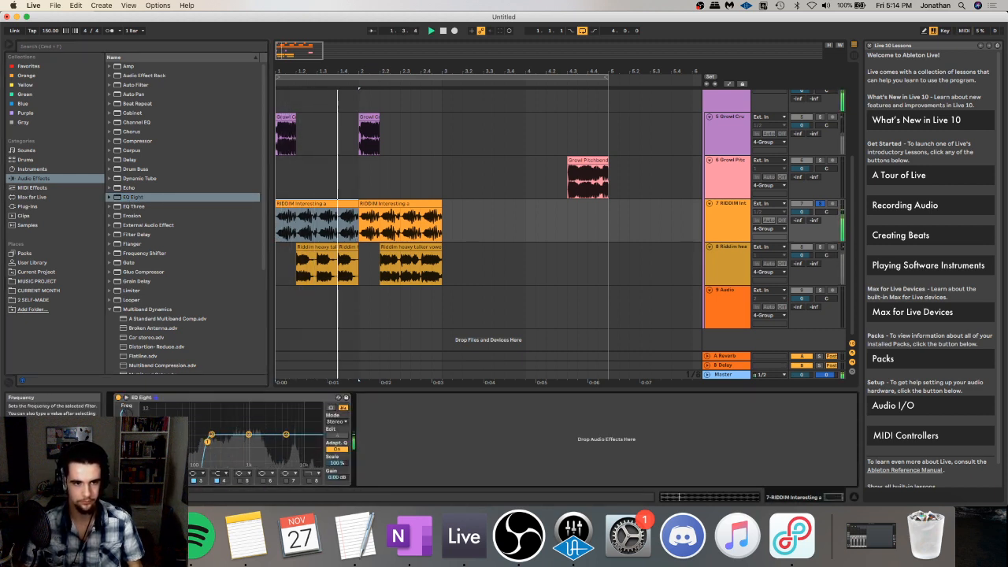
- Try a Saturator on the RIDDIM Interesting a track, set its drive to 7.43 dB, and remove the device
scroll(153, 285, "down", 5)
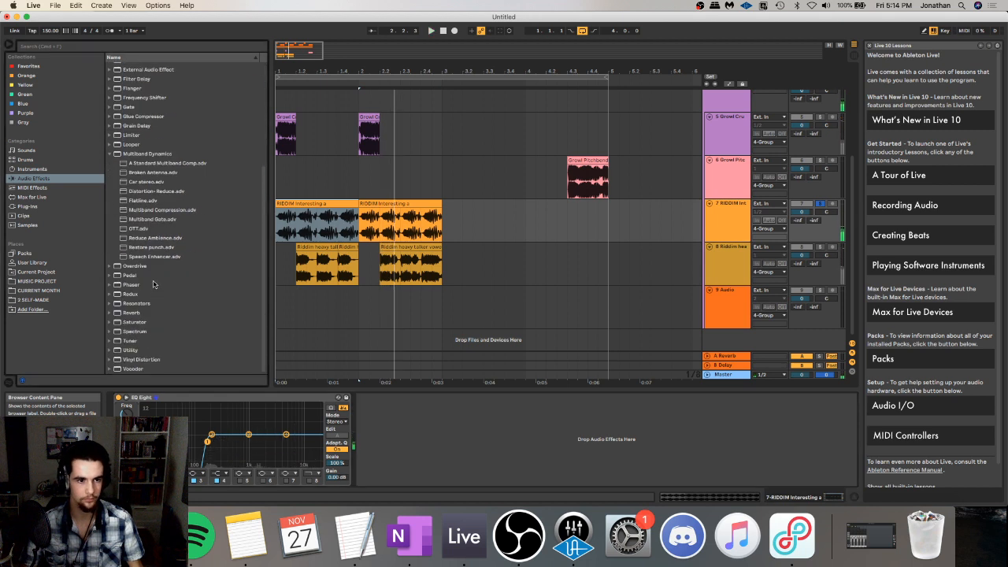
double_click(142, 323)
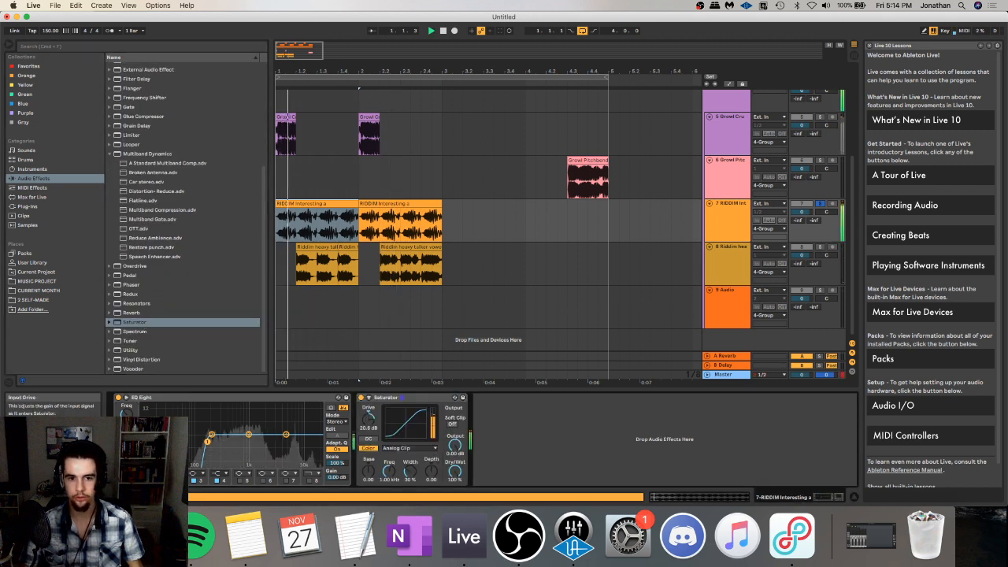
left_click_drag(367, 419, 368, 435)
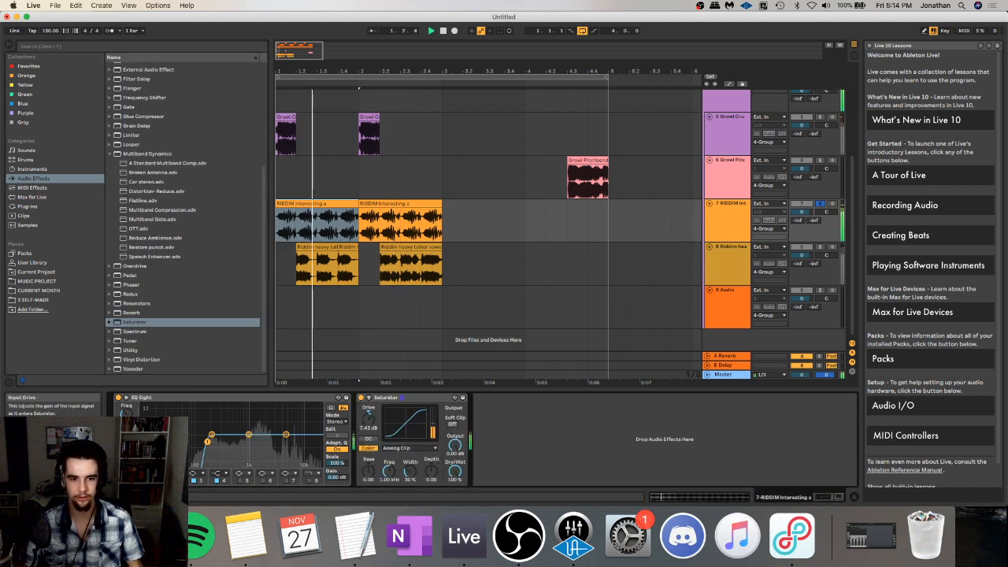
left_click(377, 401)
key("Delete")
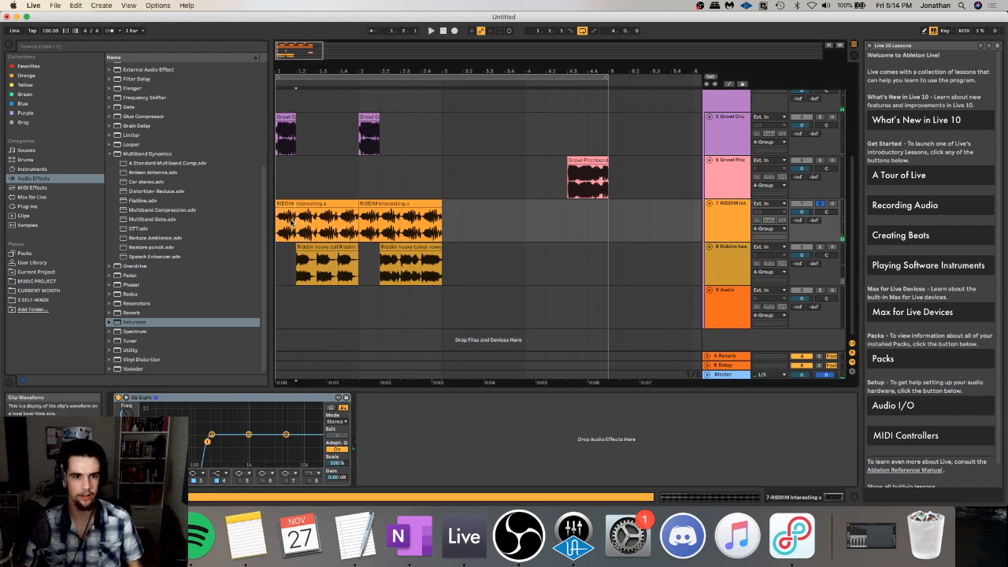
- Add Auto Pan after the EQ Eight with its Amount and Shape at 100%
right_click(130, 125)
left_click(149, 102)
scroll(160, 109, "up", 5)
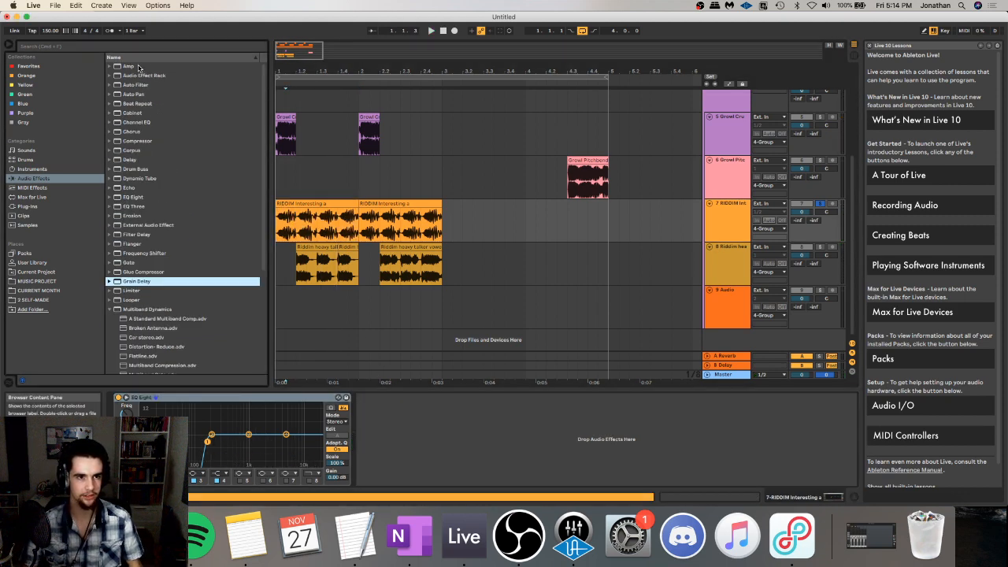
double_click(135, 94)
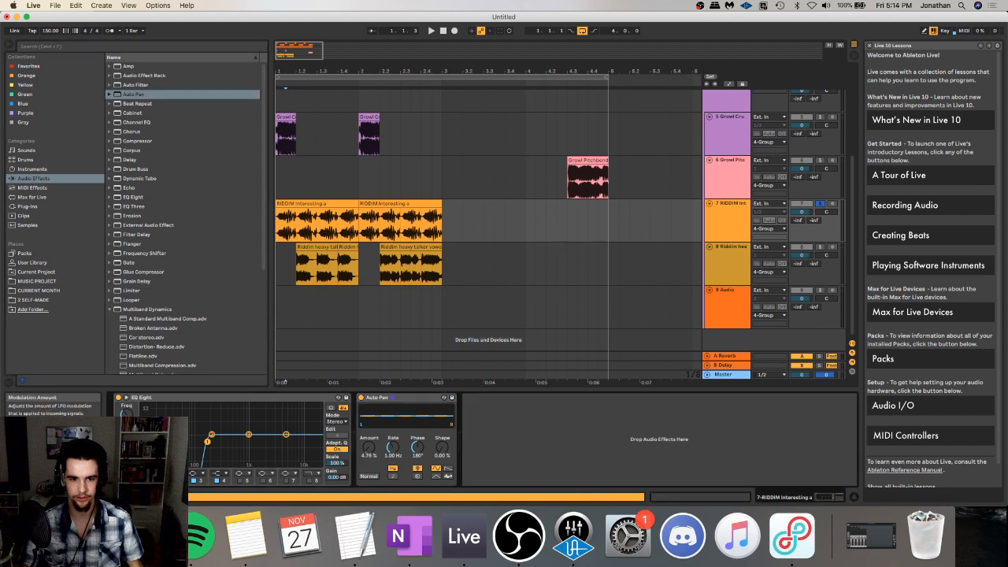
left_click_drag(369, 447, 369, 410)
left_click_drag(442, 448, 442, 410)
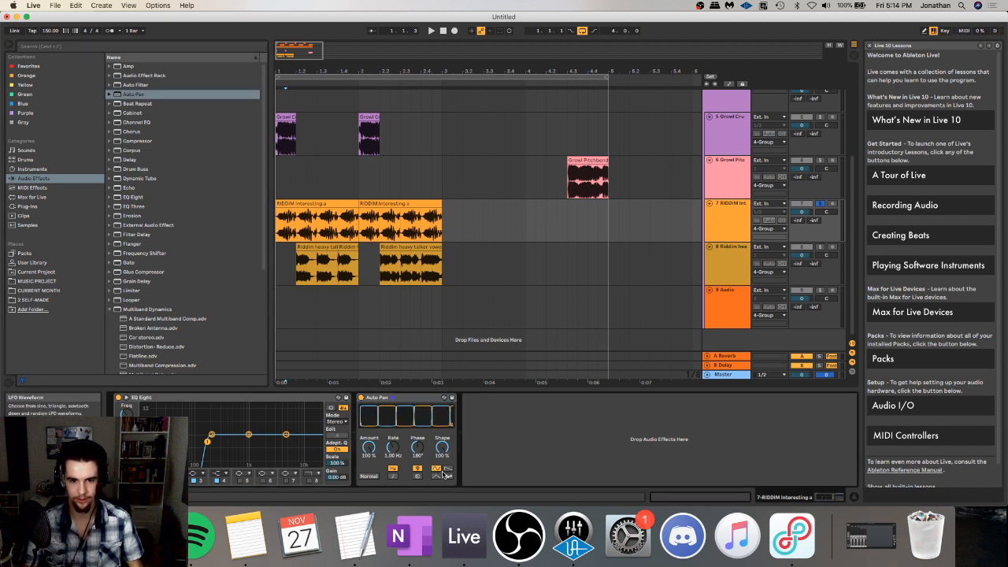
- Sync the Auto Pan to tempo at a 1/4 rate, with Phase at 0° and Offset at 281°, during playback
key("space")
left_click(392, 475)
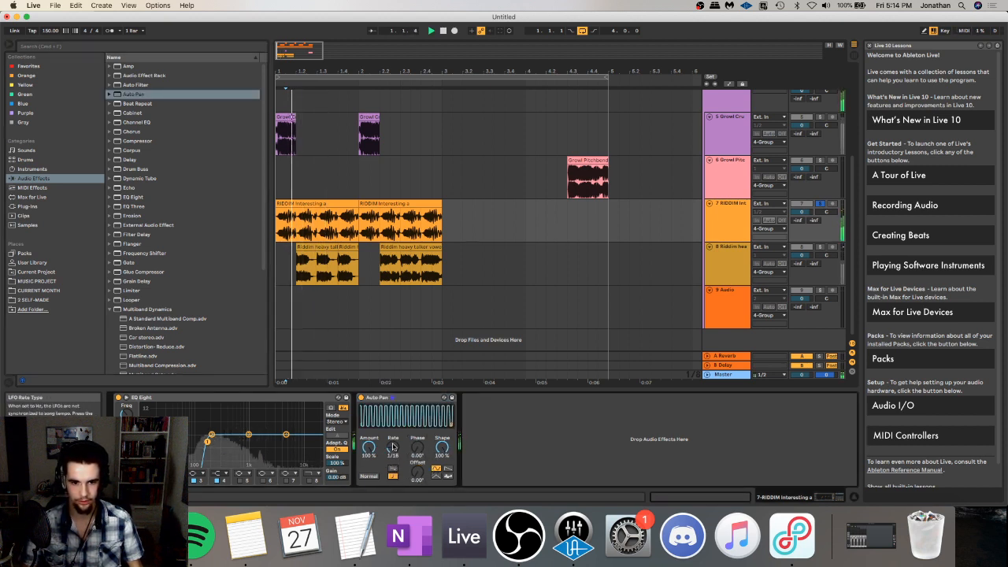
mouse_move(393, 447)
left_mouse_down()
mouse_move(392, 463)
mouse_move(394, 444)
left_mouse_up()
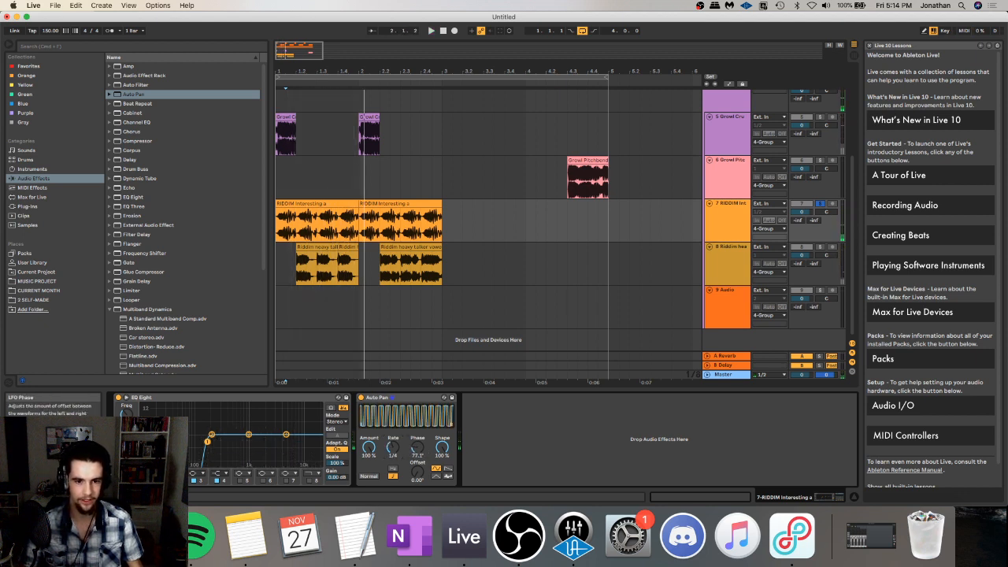
left_click_drag(418, 471, 418, 412)
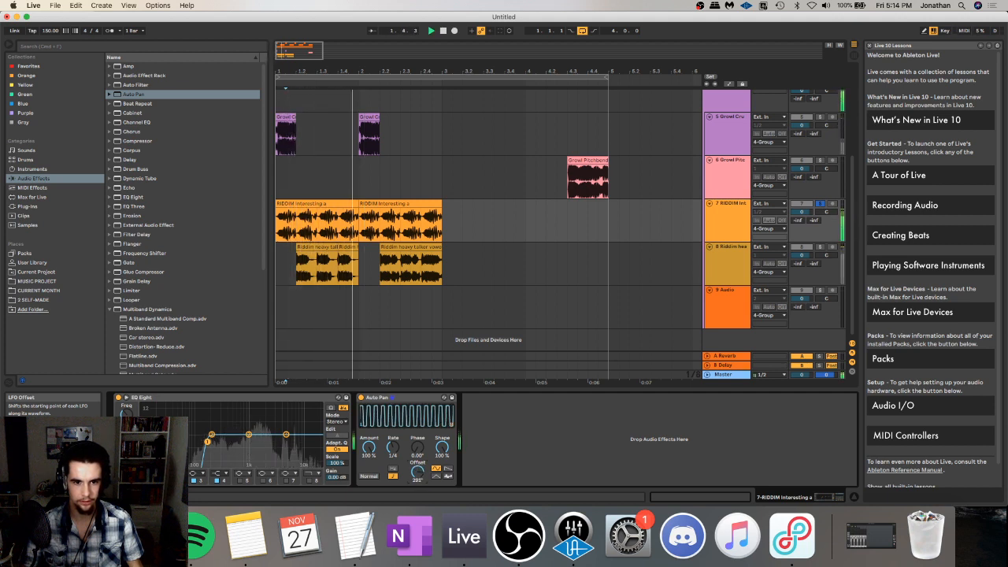
- Stop playback, check the chat in the Twitch Stream Manager in Firefox, and return to Ableton Live
key("space")
key("super+Tab")
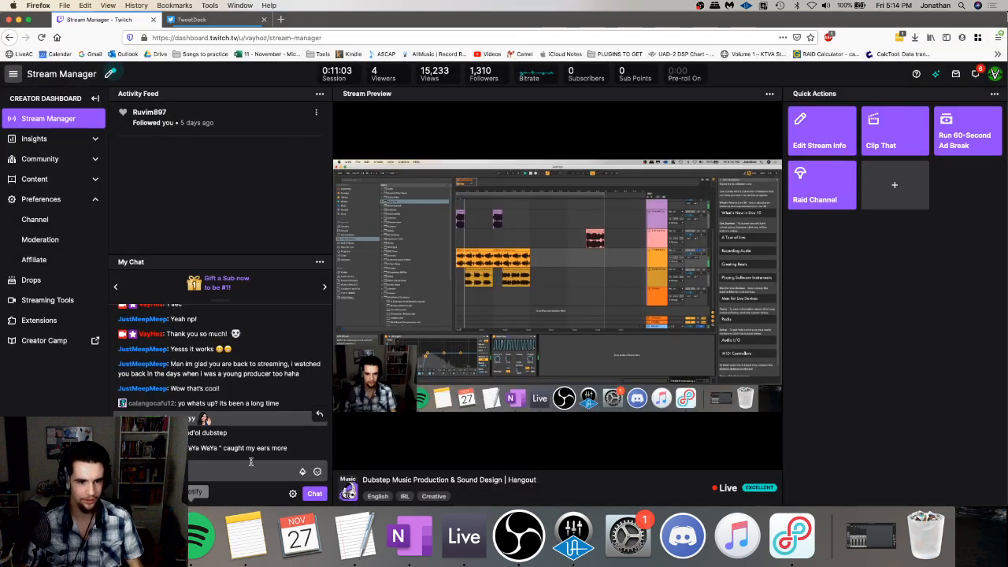
left_click_drag(289, 448, 218, 447)
left_click(212, 448)
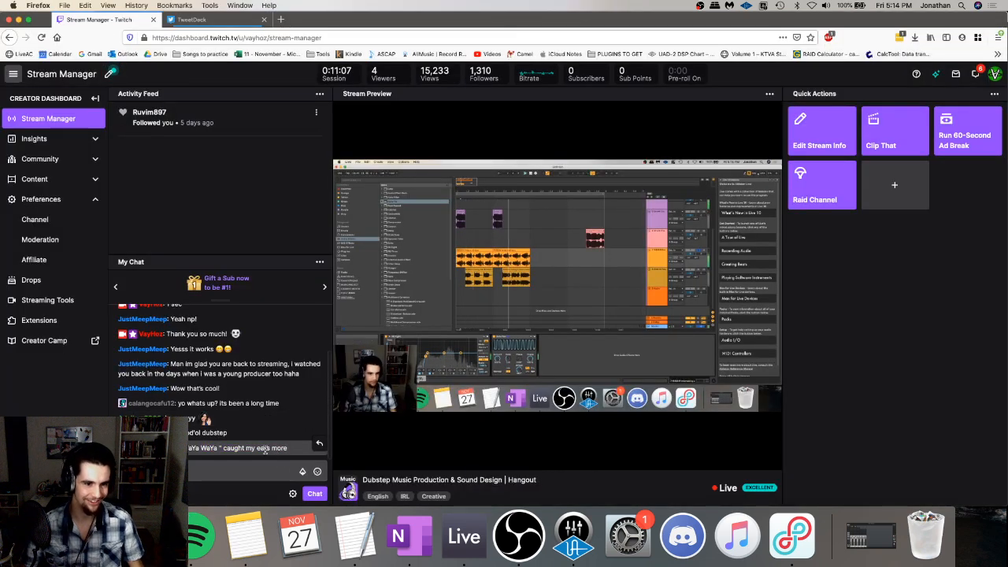
left_click(464, 536)
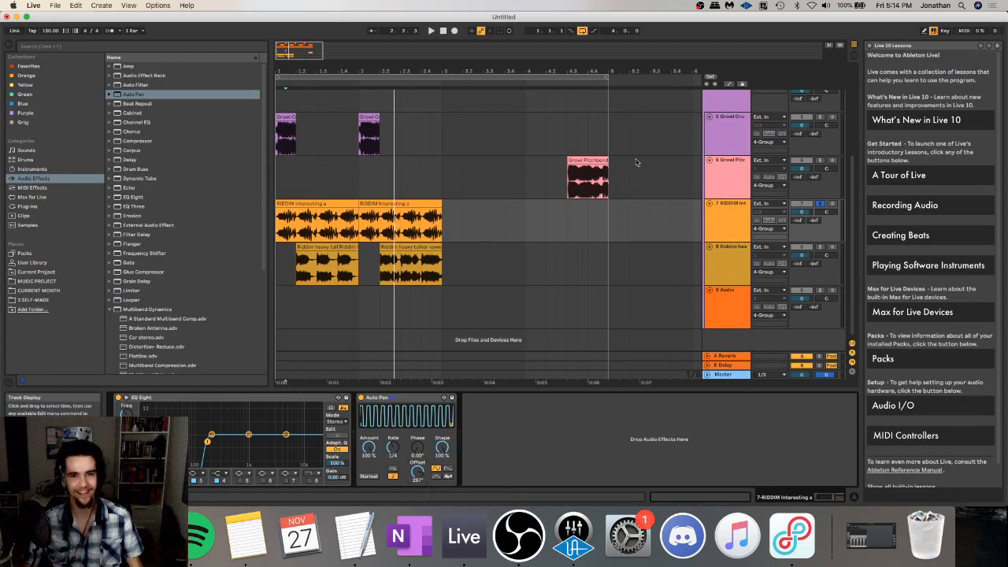
- Audition the Growl Pitchbend track in solo, unsolo it, and play the full arrangement from bar 1
left_click(805, 158)
left_click(821, 160)
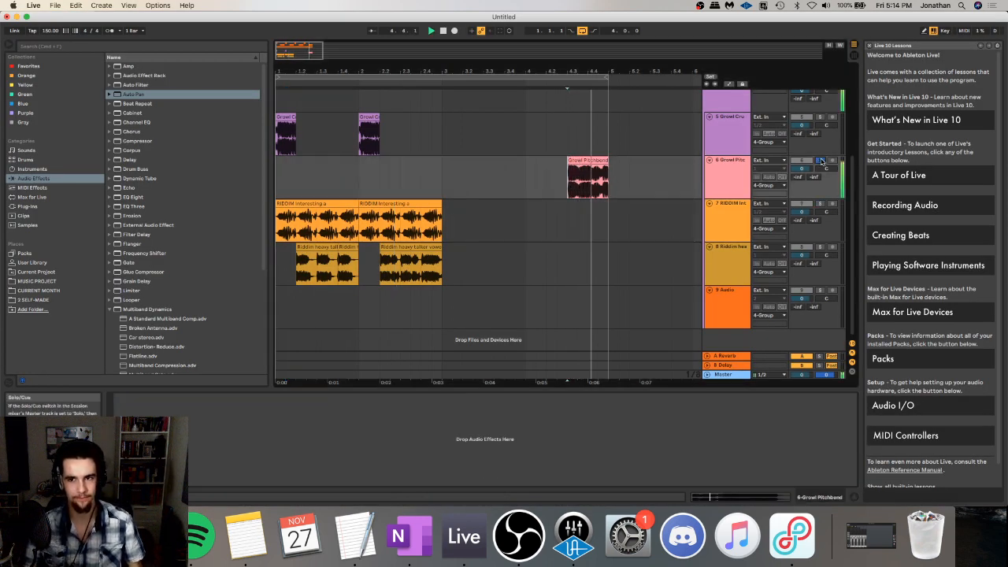
left_click(820, 161)
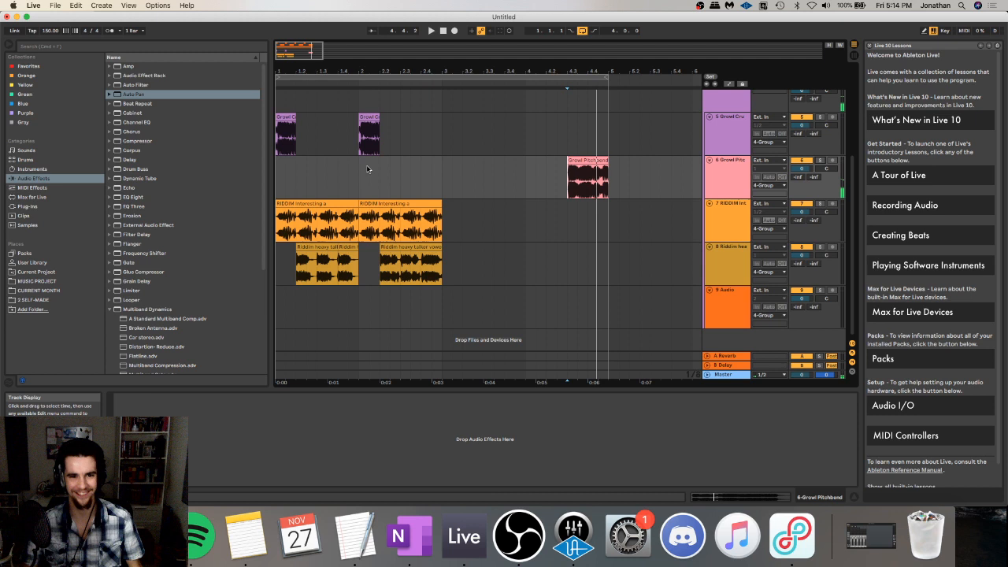
left_click(276, 168)
key("space")
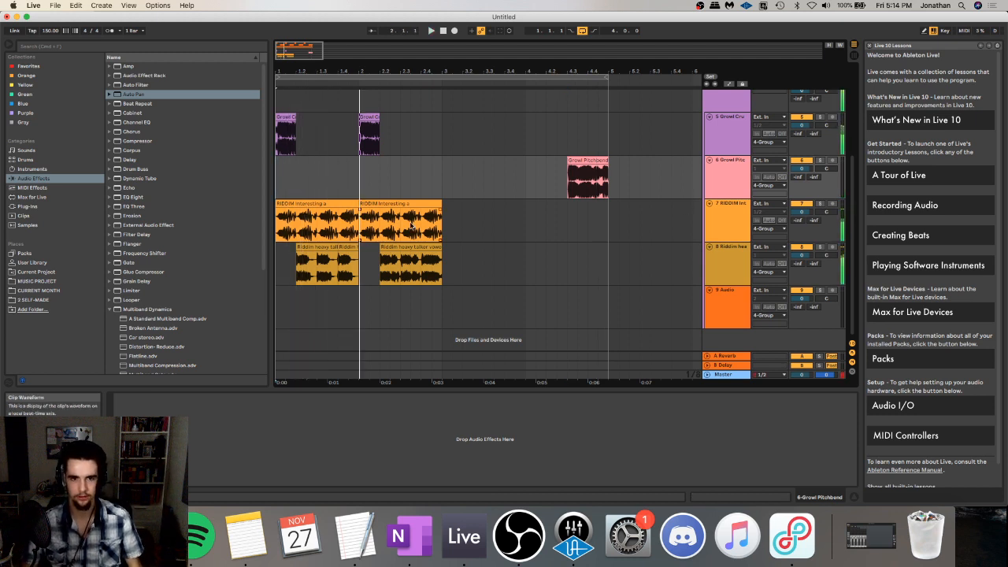
key("space")
- Move both RIDDIM Interesting a clips from bar 1 to bar 5 on their track and play them
left_click_drag(463, 223, 275, 223)
key("super+x")
left_click(606, 217)
key("super+v")
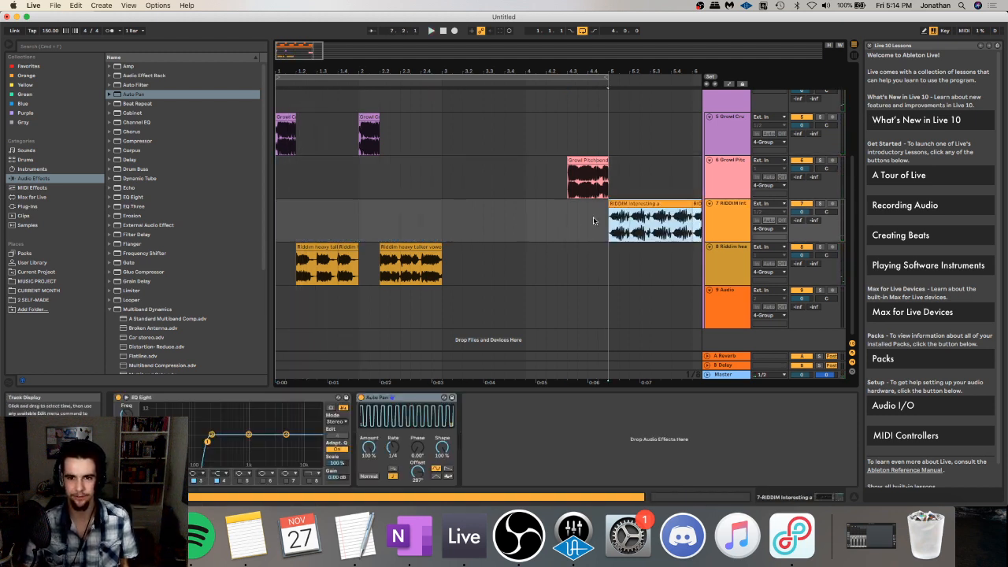
key("space")
key("space")
left_click_drag(651, 74, 646, 40)
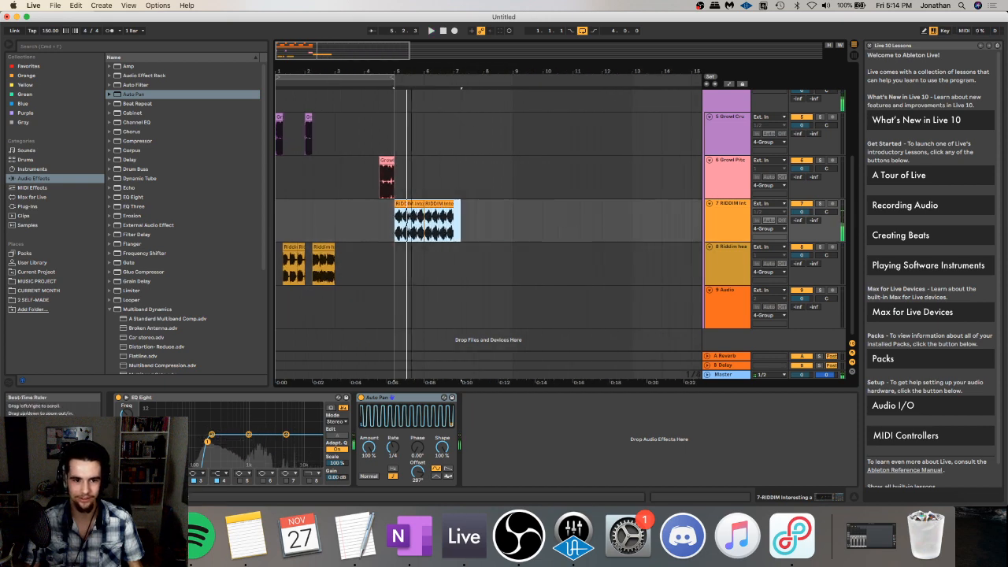
left_click(276, 220)
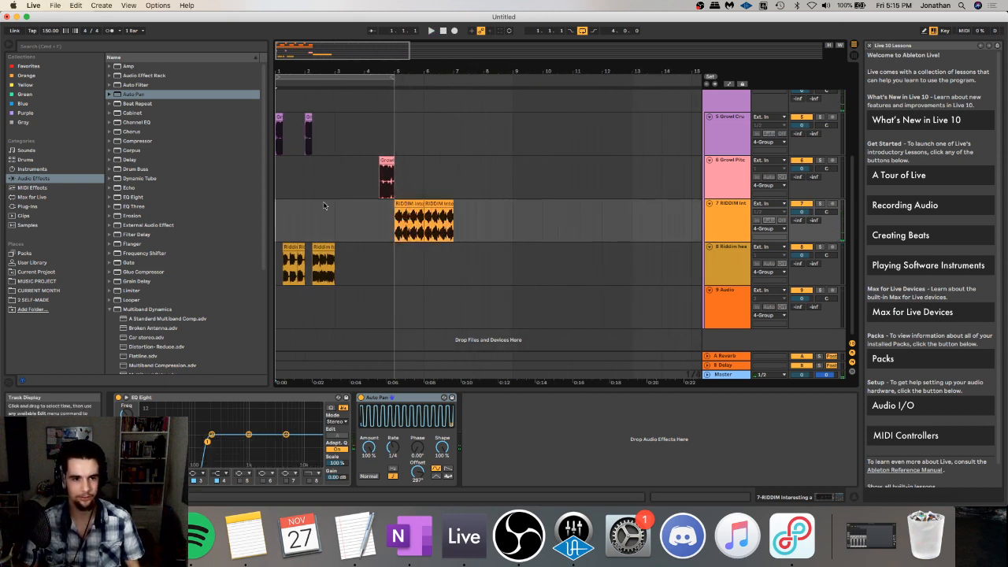
key("super+s")
key("Escape")
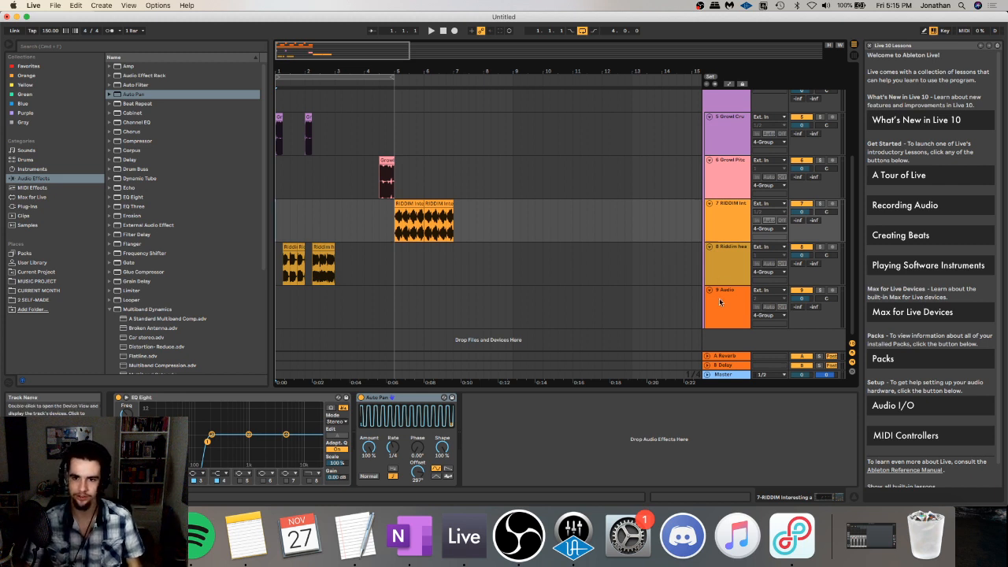
left_click(716, 325)
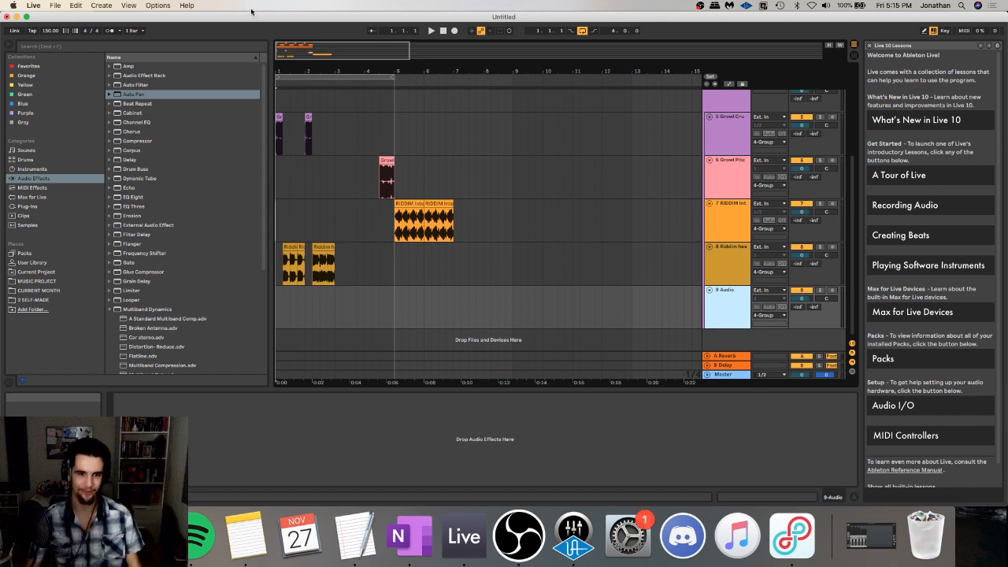
- Play the arrangement from bar 1 and reset the Cymatics hi-hat loop track's volume to 0 dB
left_click(280, 169)
left_click_drag(275, 168, 276, 182)
scroll(281, 168, "up", 5)
left_click(285, 180)
left_click(281, 168)
left_click(278, 167)
key("space")
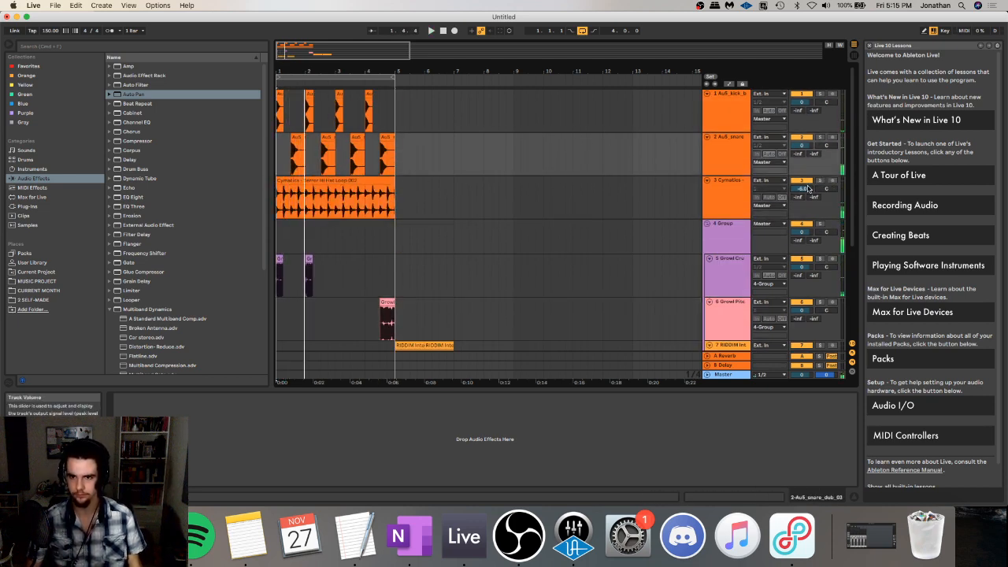
double_click(808, 188)
key("space")
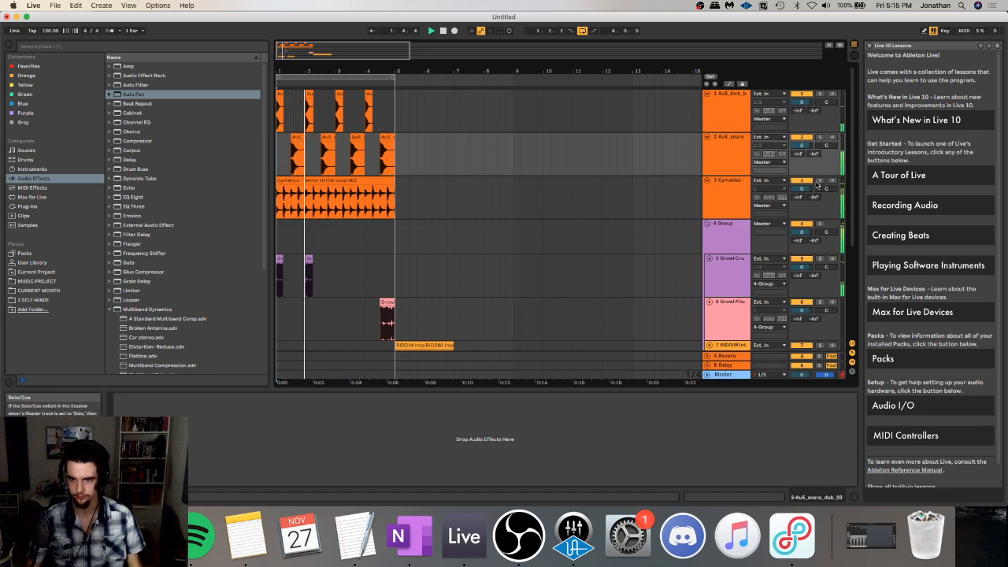
scroll(472, 210, "down", 3)
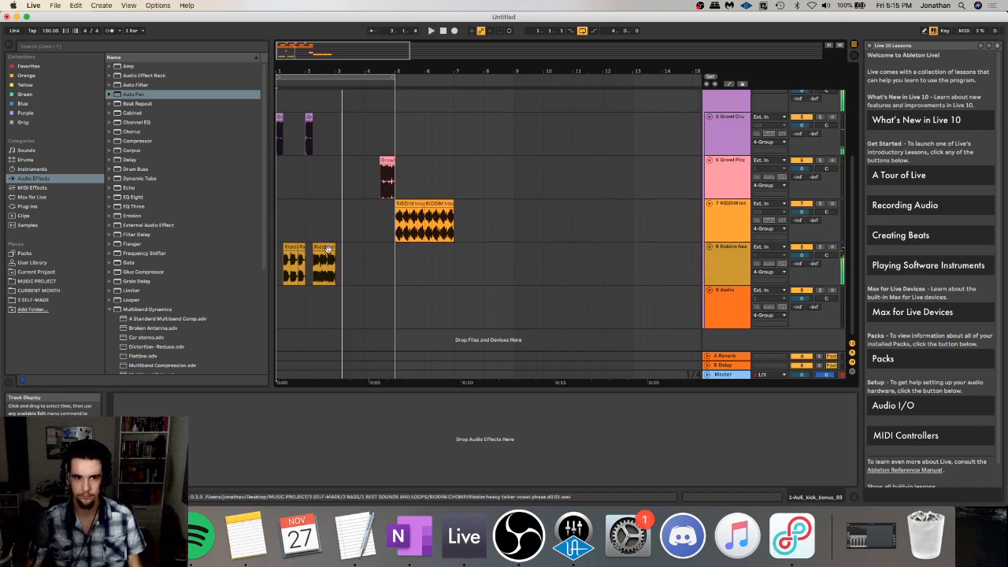
- Move the hi-hat loop, Growl Crunch and Riddim heavy talker clips from bars 1–2 to bars 3–4
scroll(304, 229, "up", 1)
left_click_drag(320, 176, 271, 198)
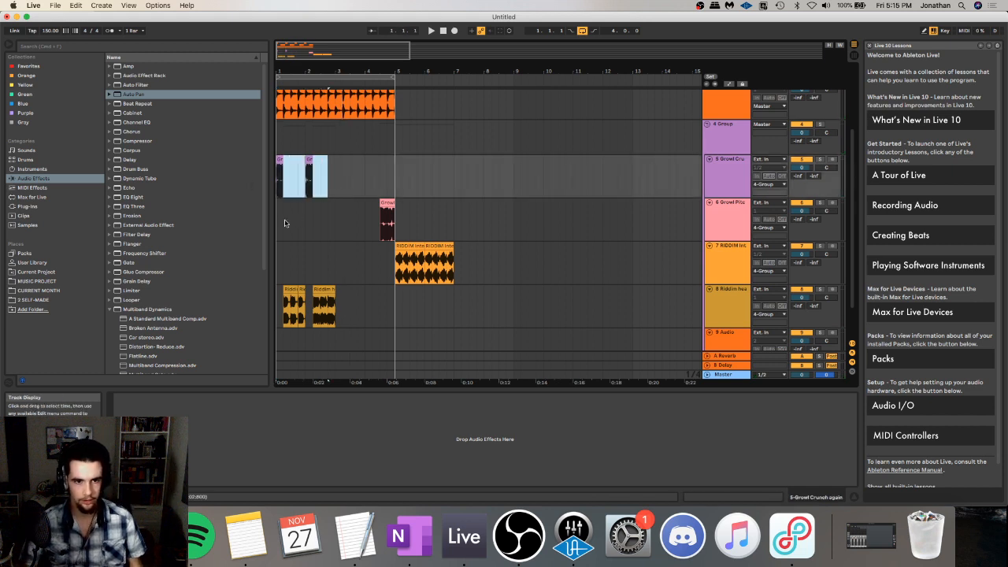
left_click(284, 212)
left_click_drag(339, 108, 278, 374)
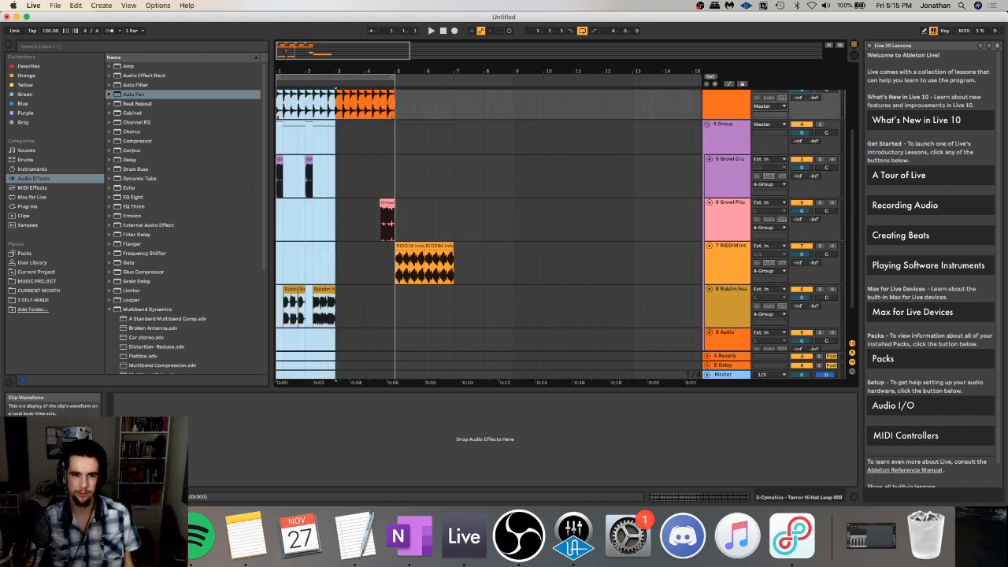
key("Delete")
key("super+z")
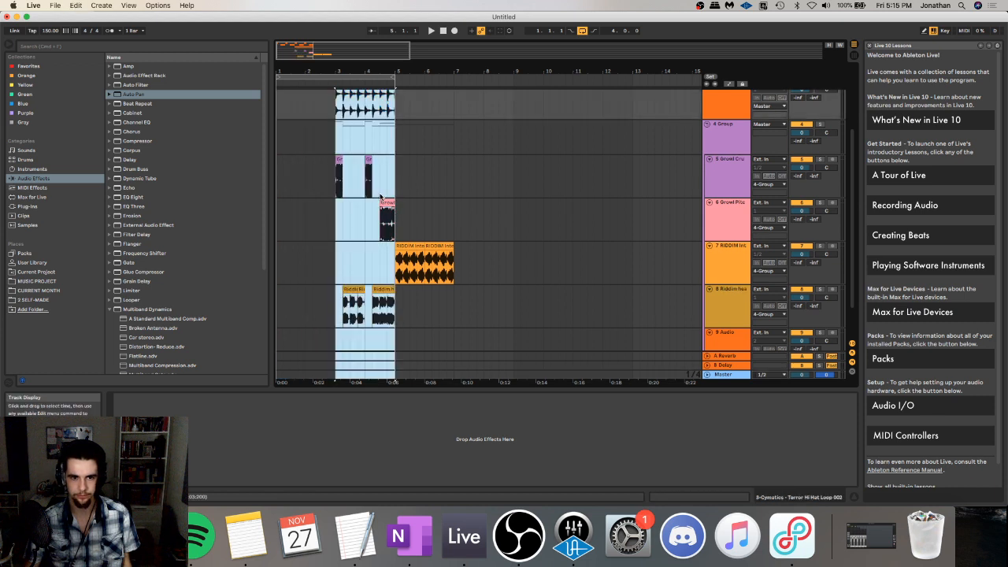
- Cut the Growl Crunch clip at bar 4 and paste it into bar 1 of the same track
left_click_drag(341, 176, 365, 168)
key("Delete")
key("super+z")
key("Delete")
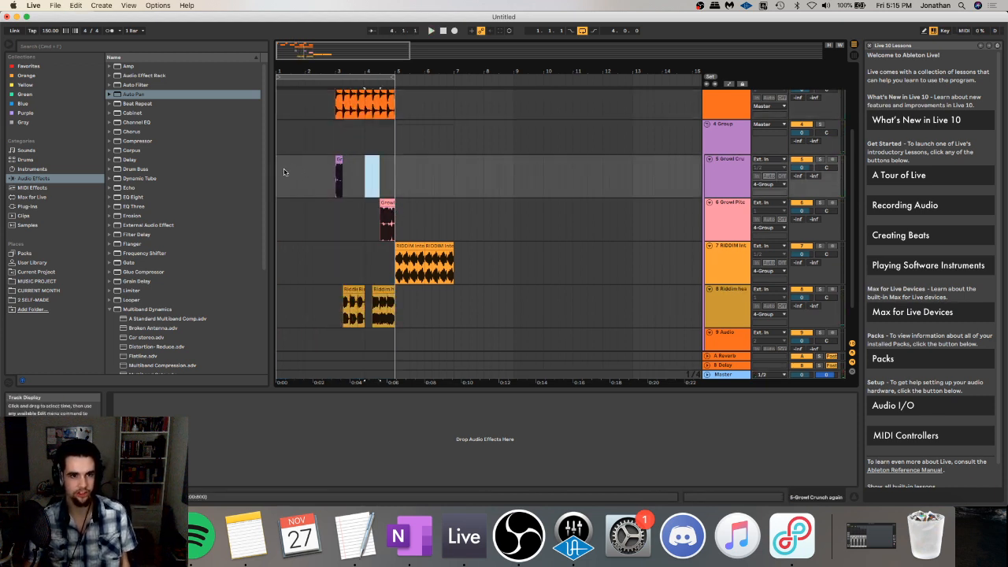
left_click(284, 172)
key("super+v")
scroll(295, 180, "up", 4)
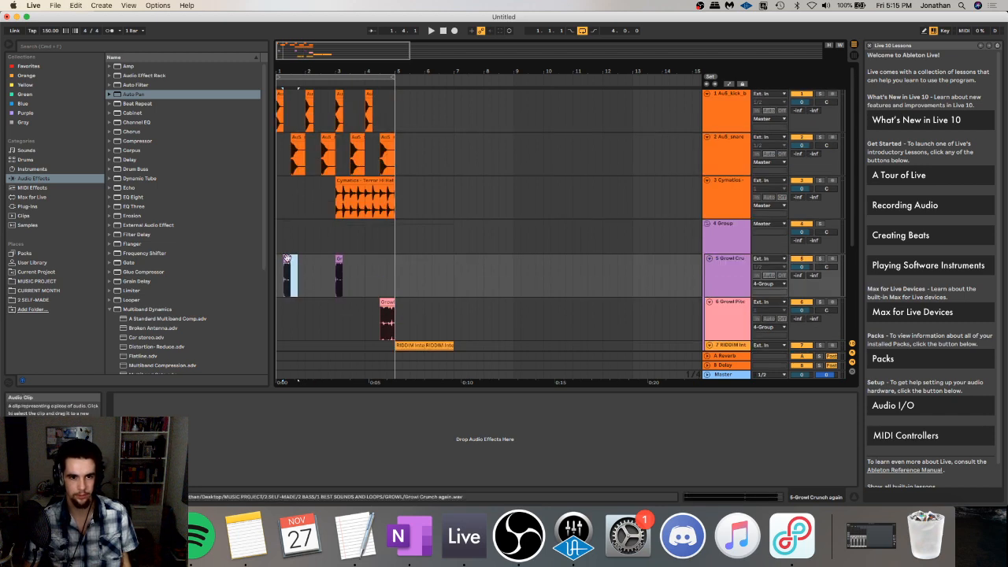
- Copy the hi-hat loop from bars 3–4 to bar 1 and shift the first Growl Crunch clip to the start of bar 1
left_click(344, 181)
key("super+c")
left_click(278, 194)
key("super+v")
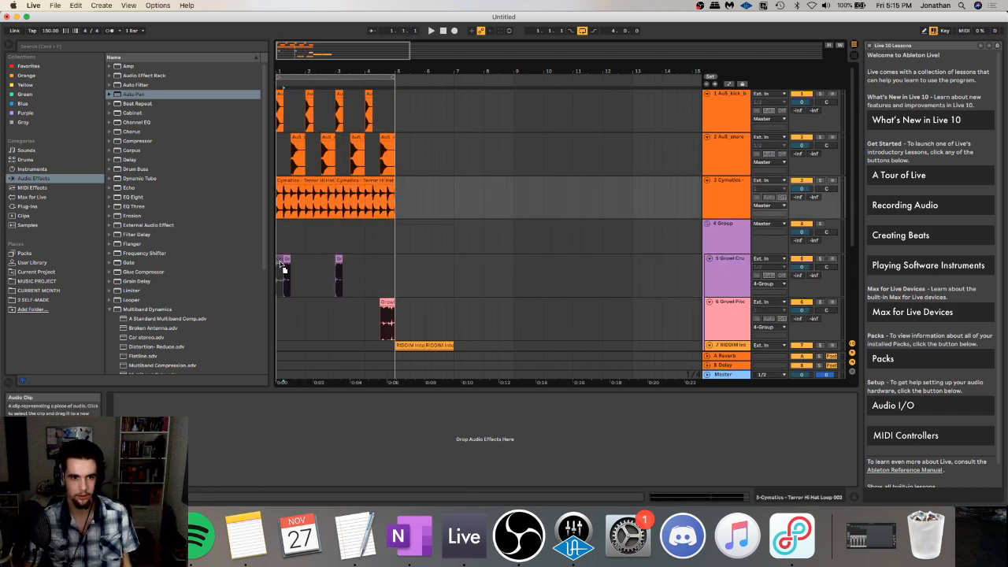
left_click_drag(286, 260, 279, 260)
- Insert a MIDI track below the Riddim heavy track and load Serum onto it from the Favorites collection
scroll(158, 286, "down", 5)
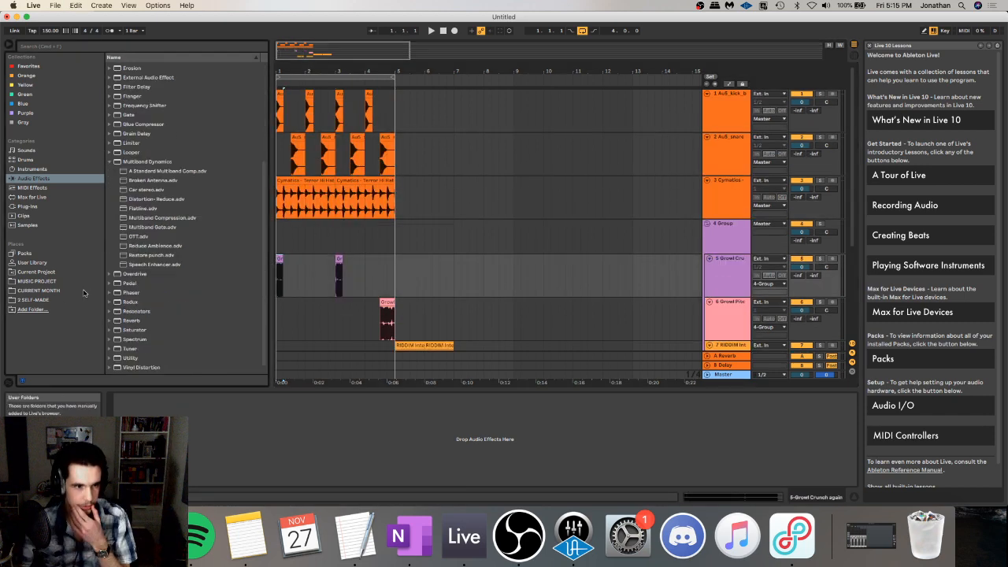
left_click(49, 66)
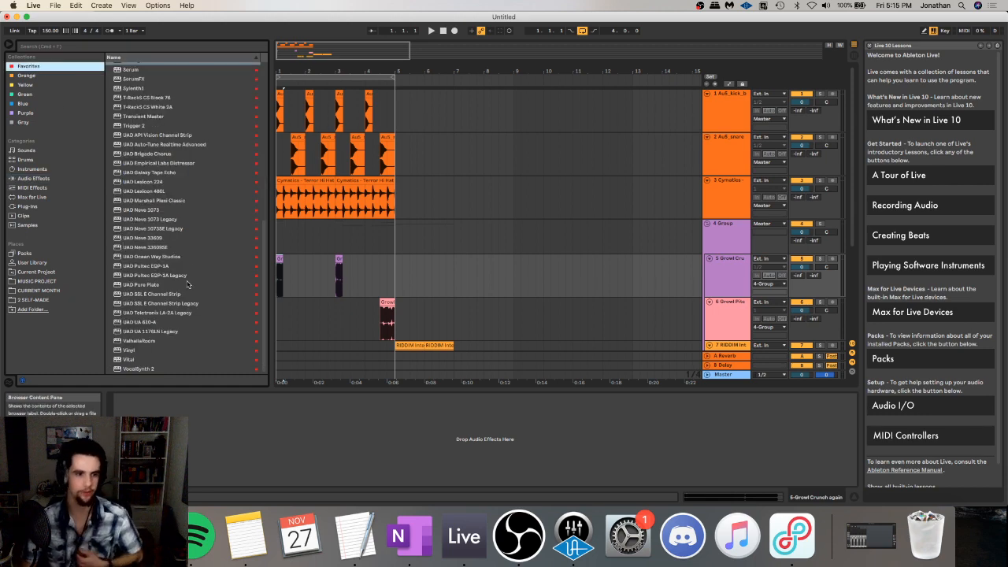
scroll(182, 282, "up", 4)
left_click(726, 258)
scroll(726, 260, "down", 5)
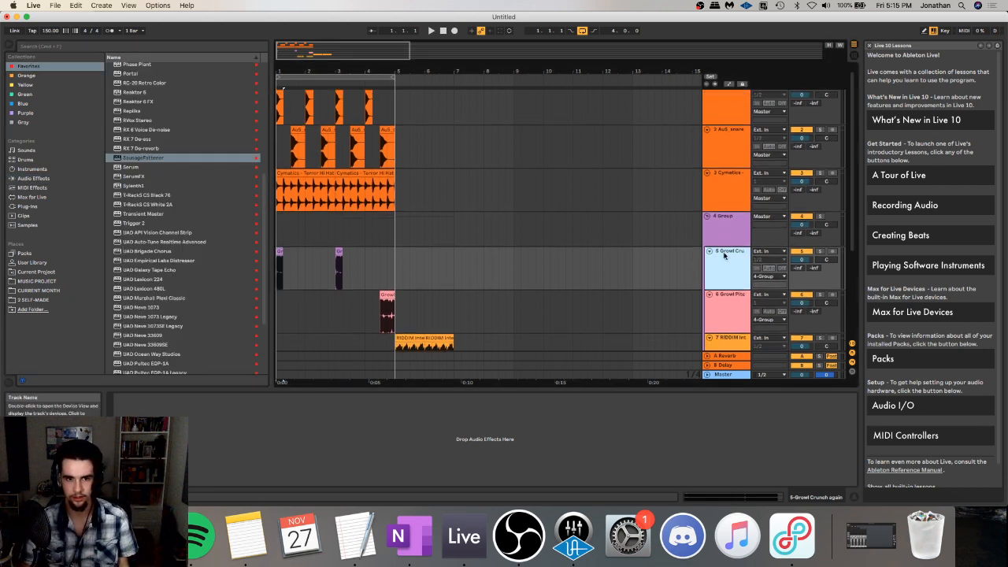
left_click(731, 274)
key("super+shift+t")
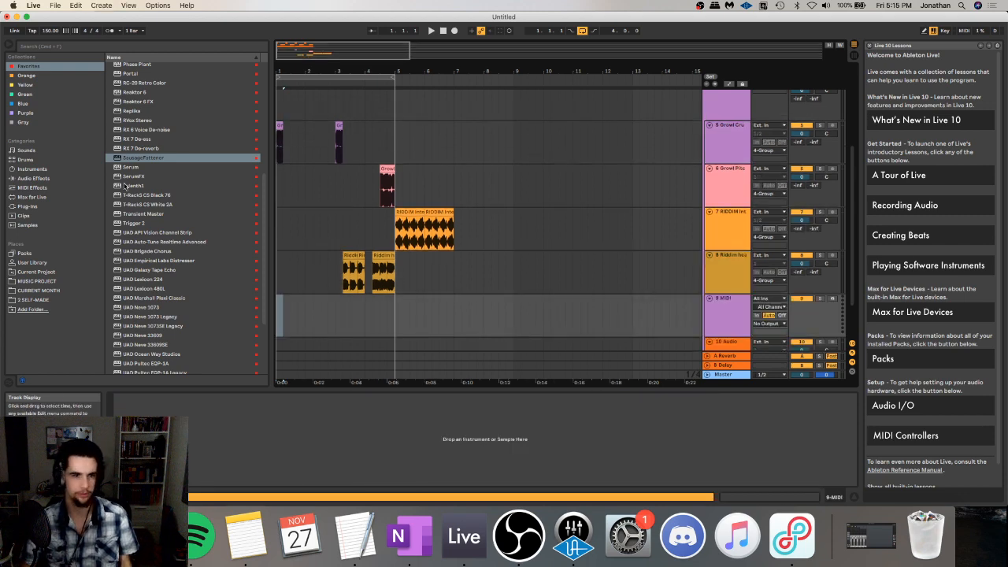
left_click(131, 167)
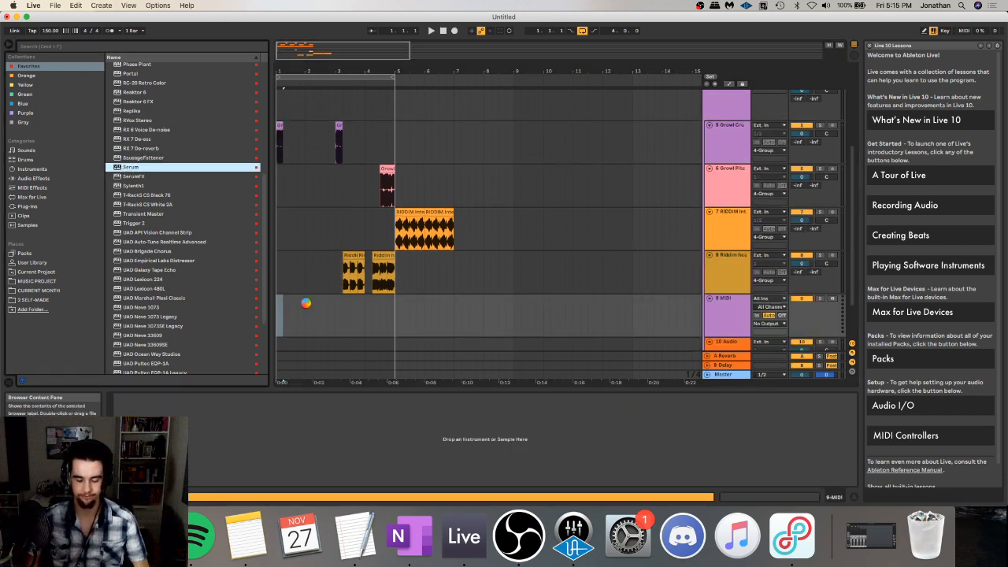
left_click_drag(305, 303, 306, 306)
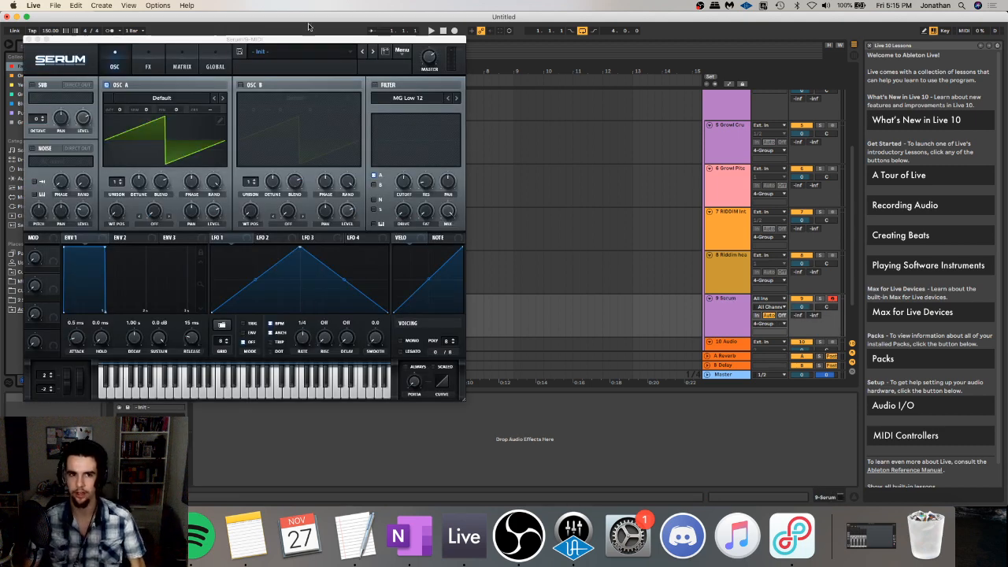
- Browse the Alien signal presets in Serum's 2020 user folder and load Alien signal dope4
left_click(306, 51)
mouse_move(300, 80)
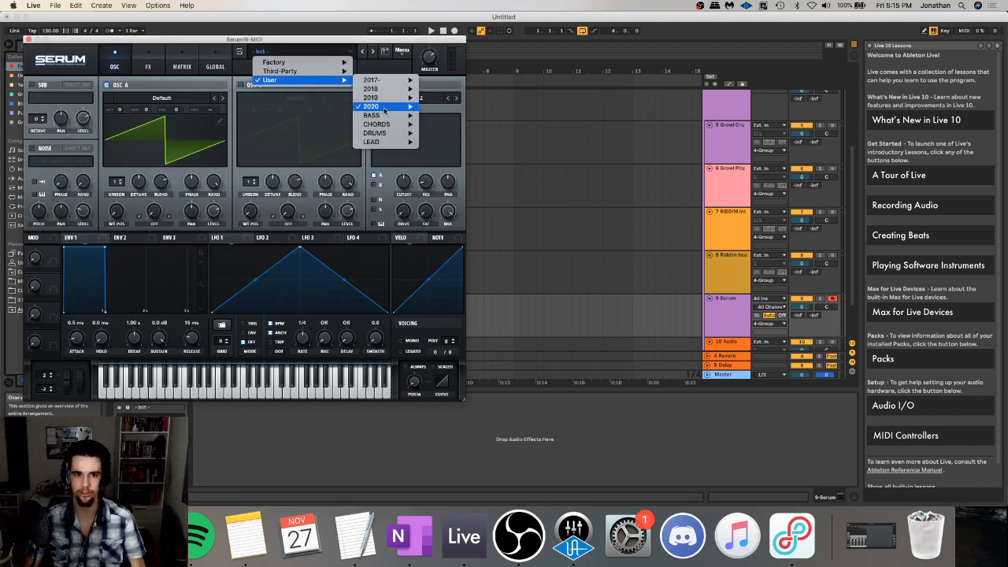
mouse_move(387, 110)
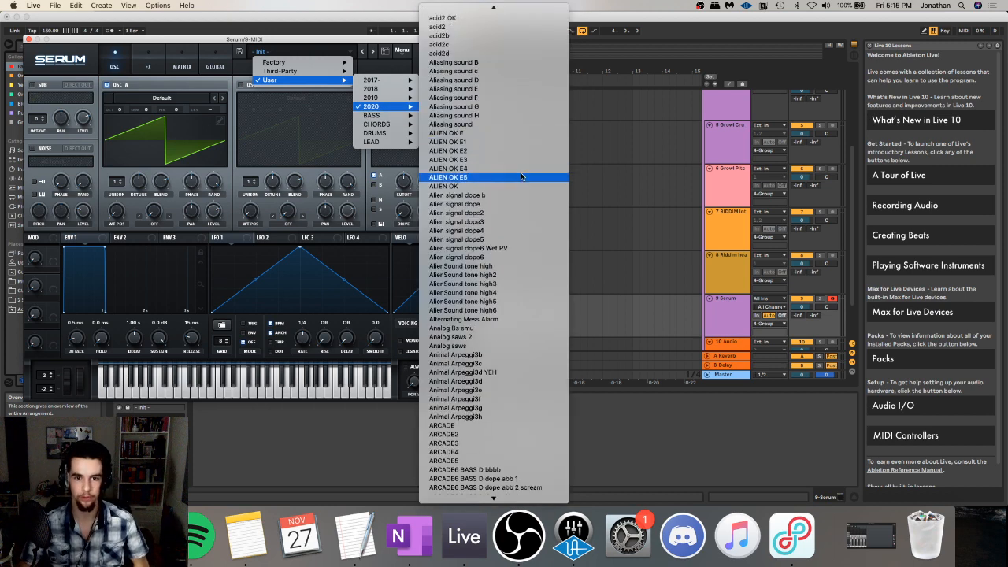
left_click(512, 196)
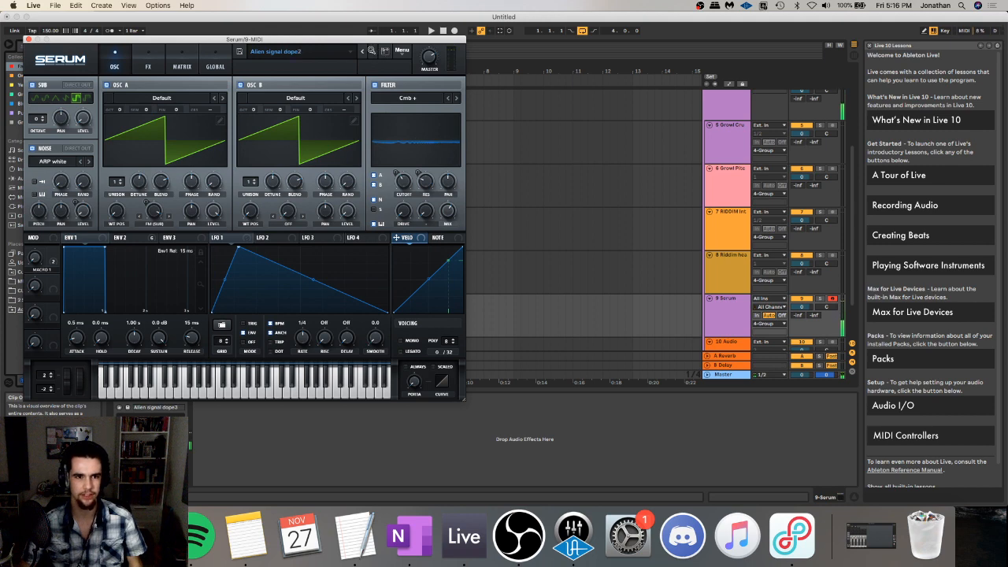
left_click(372, 51)
left_click(372, 51)
left_click(364, 51)
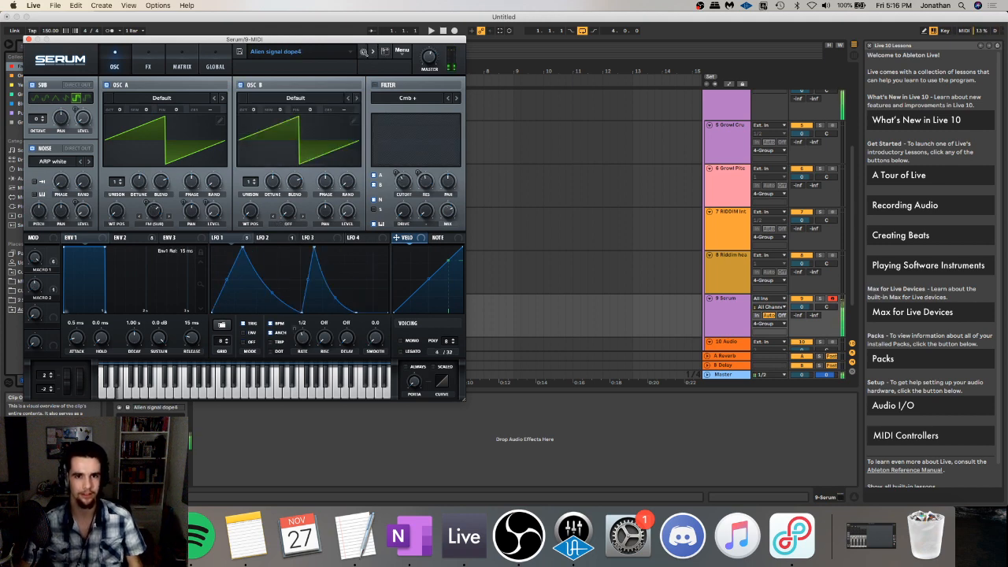
- Examine the preset's oscillator settings and effects chain in Serum while auditioning its sound
left_click(148, 61)
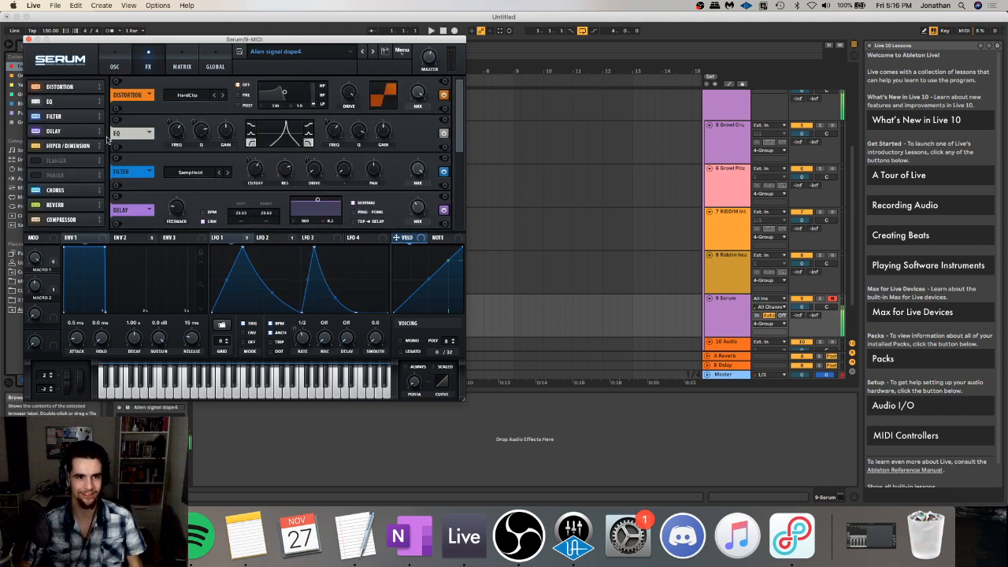
left_click(116, 54)
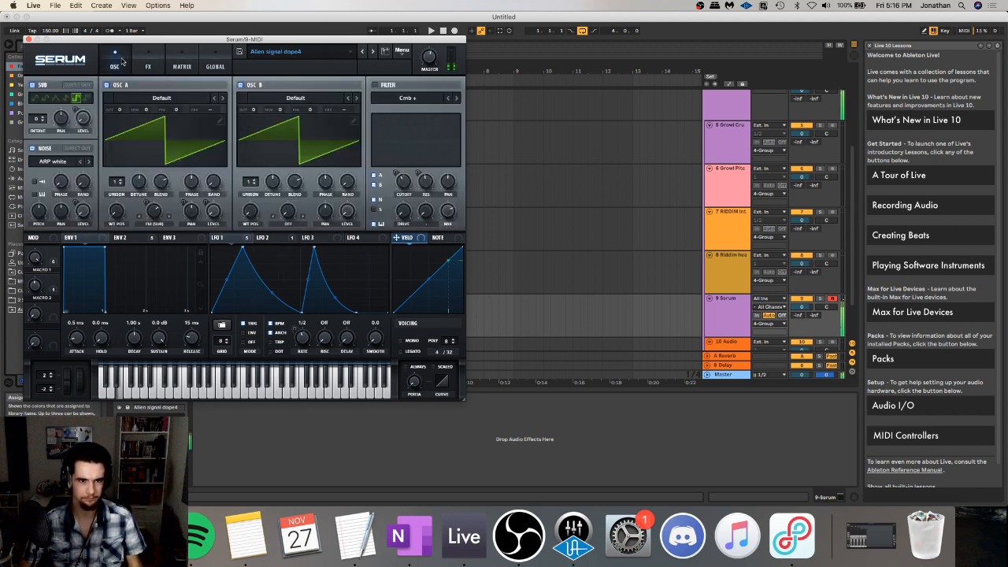
left_click(148, 62)
left_click(115, 57)
left_click(148, 62)
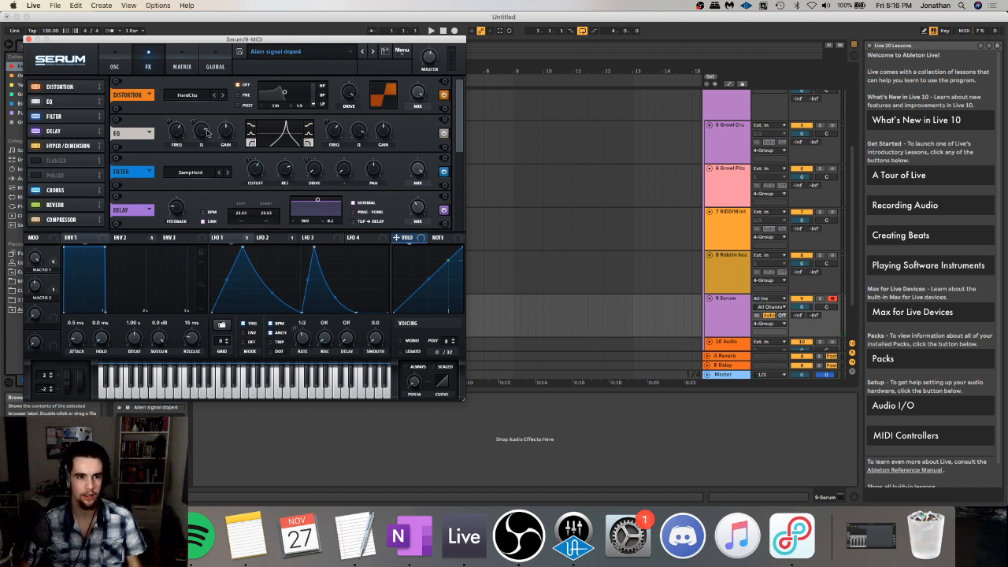
left_click(114, 63)
left_click(146, 66)
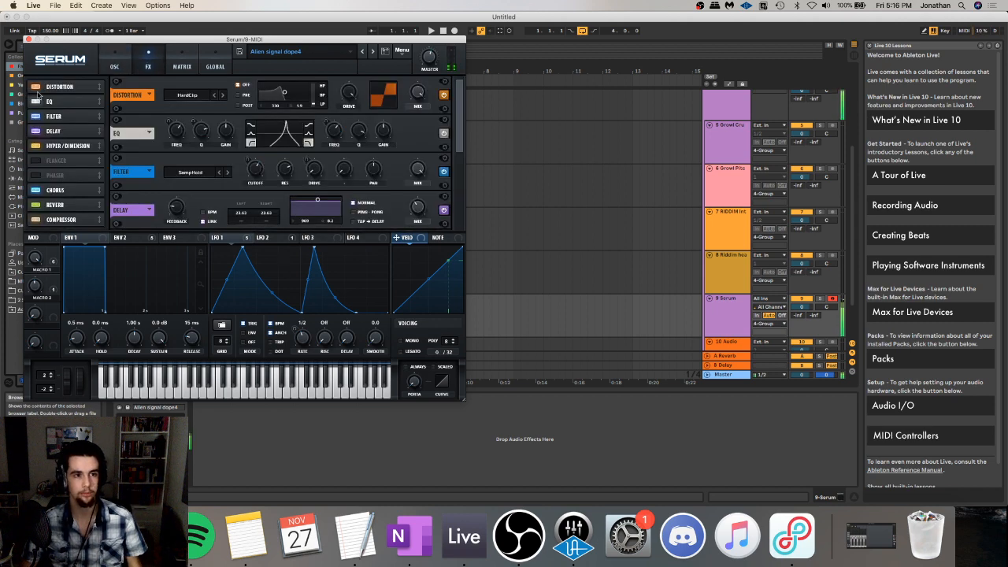
- Reopen Serum's preset browser, move past Alien signal dope4 and load Alien signal dope6 Wet RV
left_click(34, 87)
left_click(385, 51)
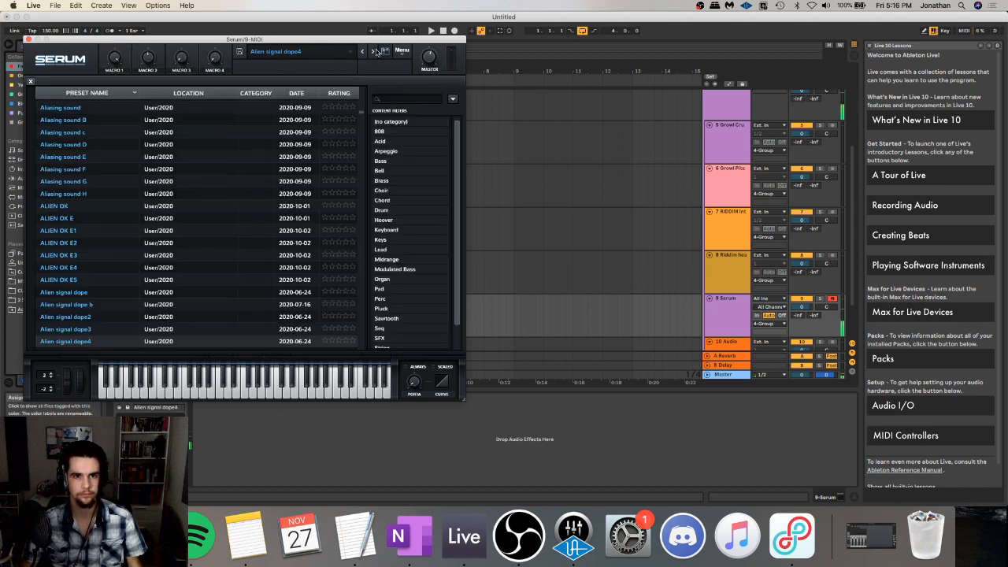
left_click(374, 51)
scroll(106, 260, "down", 4)
left_click(110, 284)
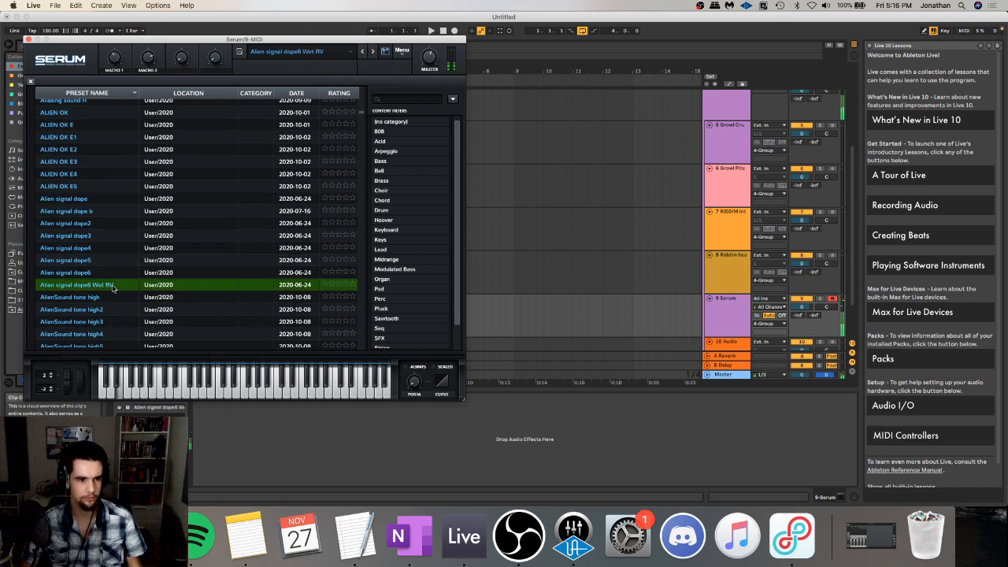
- Audition the AlienSound tone high presets in the User/2020 folder, ending on AlienSound tone high2
left_click(111, 297)
left_click(111, 309)
scroll(109, 312, "down", 1)
left_click(109, 301)
scroll(109, 317, "down", 1)
left_click(109, 312)
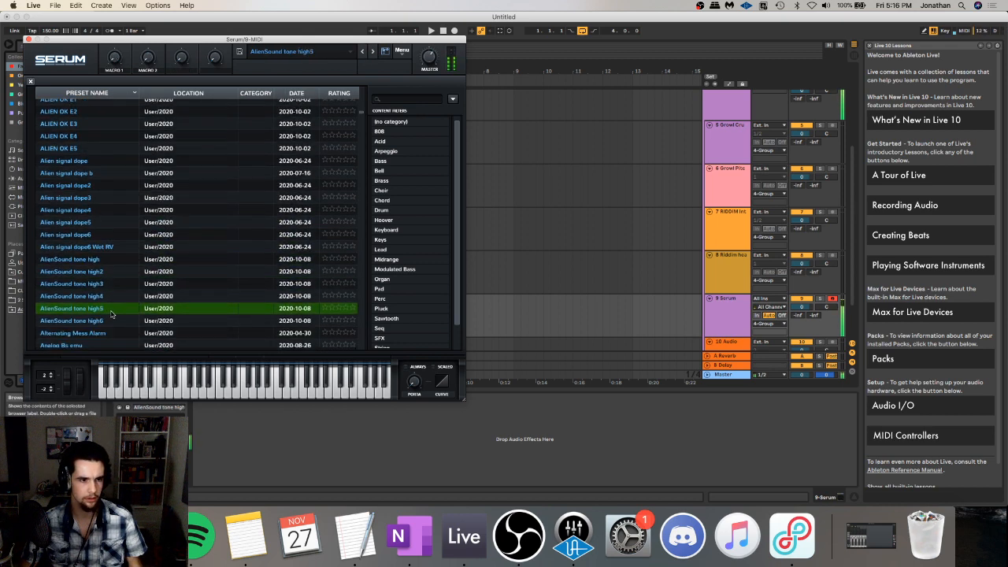
scroll(109, 276, "down", 5)
left_click(105, 229)
left_click(102, 193)
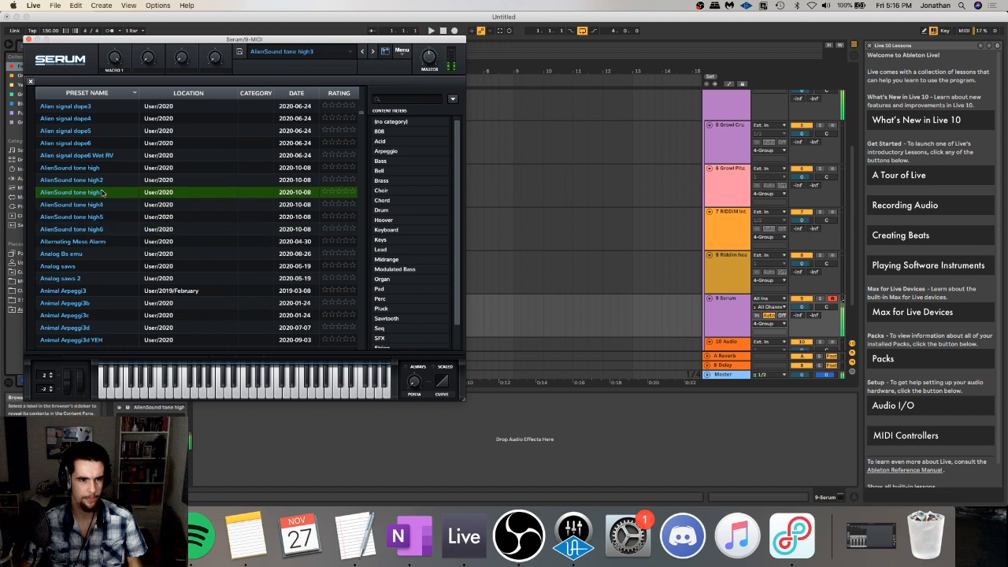
left_click(109, 169)
left_click(103, 180)
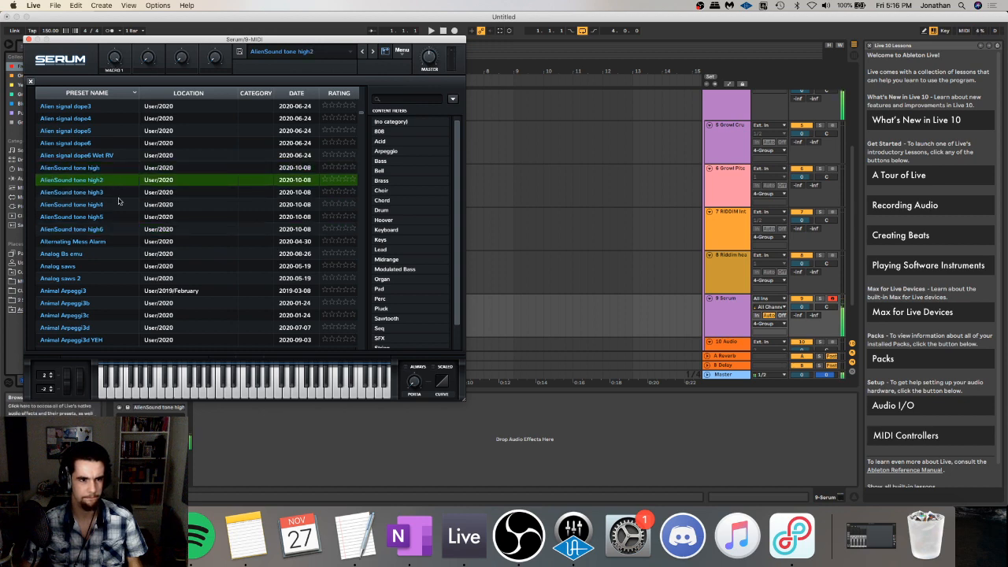
- Audition several ARCADE6 BASS D presets, load ARCADE6 BASS D dope and close the preset browser
scroll(112, 236, "down", 5)
scroll(111, 222, "up", 4)
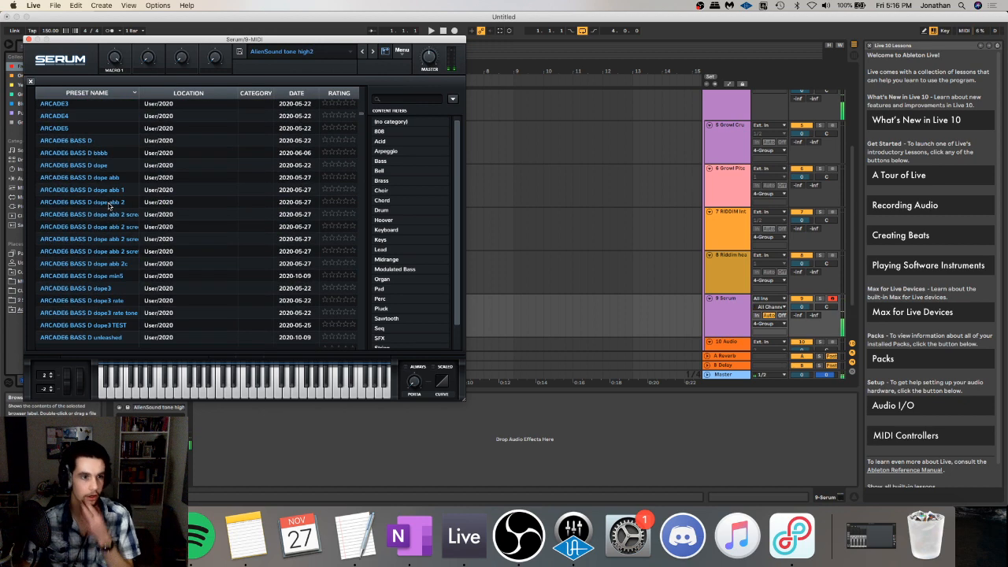
left_click(116, 227)
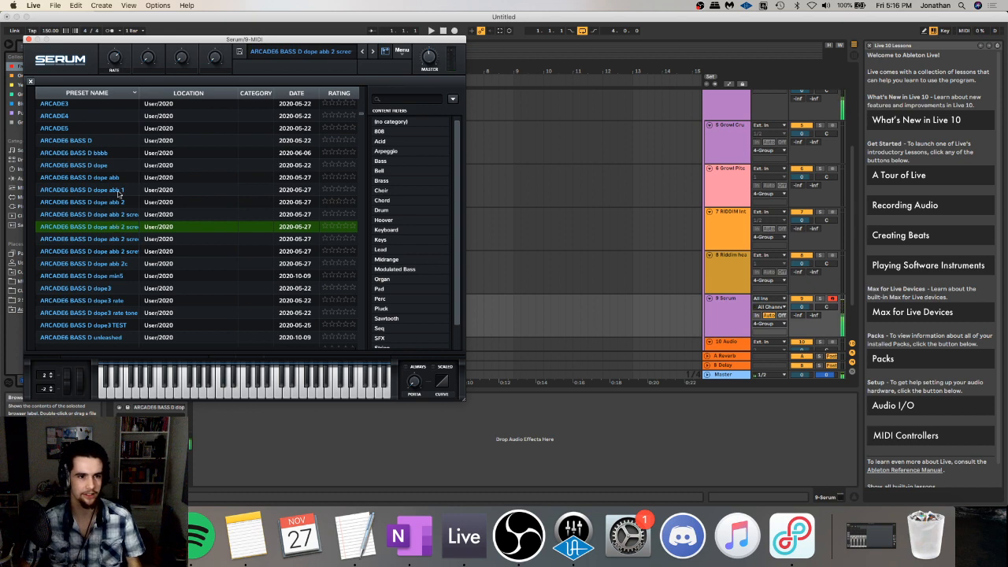
left_click(116, 201)
left_click(109, 167)
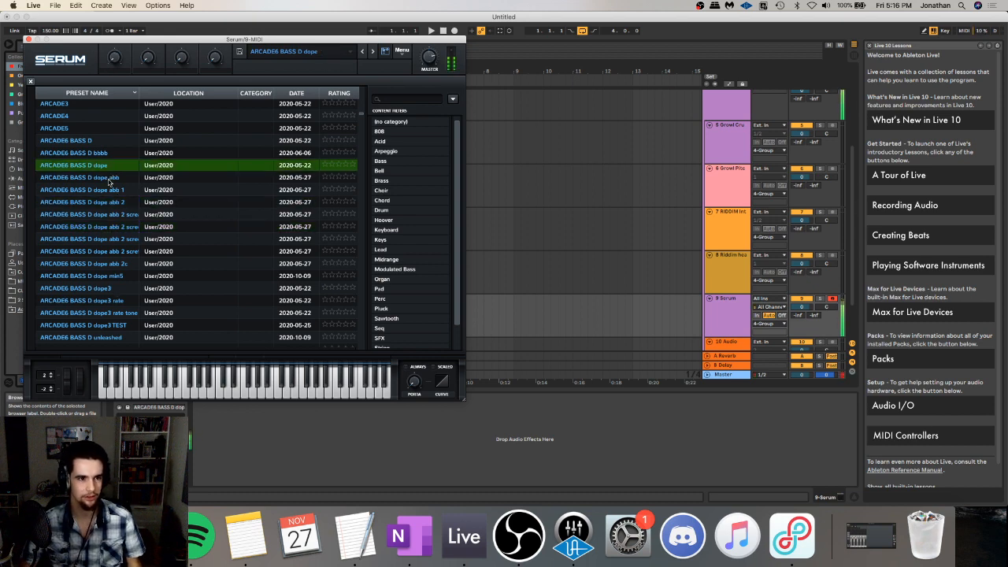
left_click(385, 52)
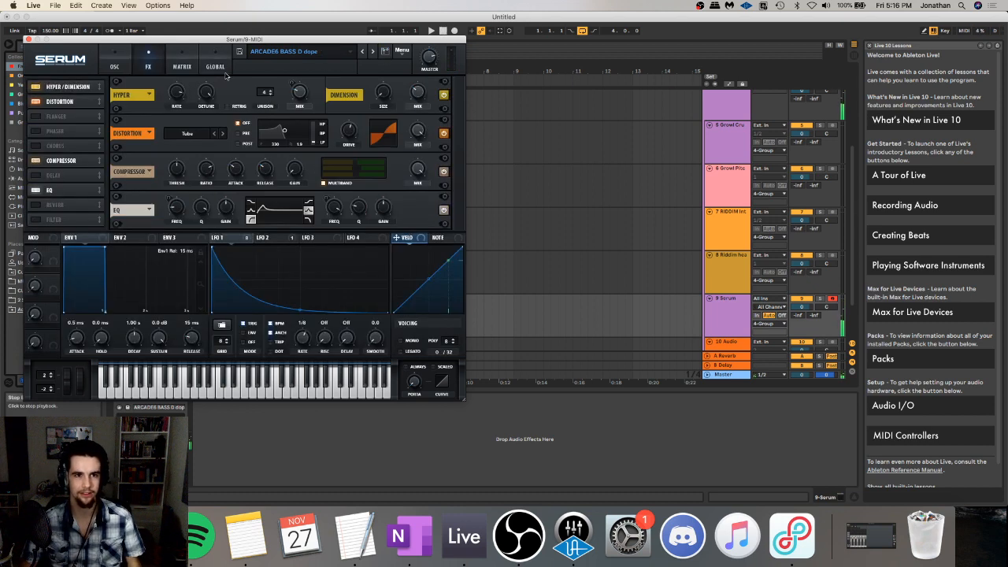
- Audition the preset with Hyper/Dimension, Distortion, Compressor, EQ and the Ring Mod filter bypassed, and restore them all
left_click(112, 66)
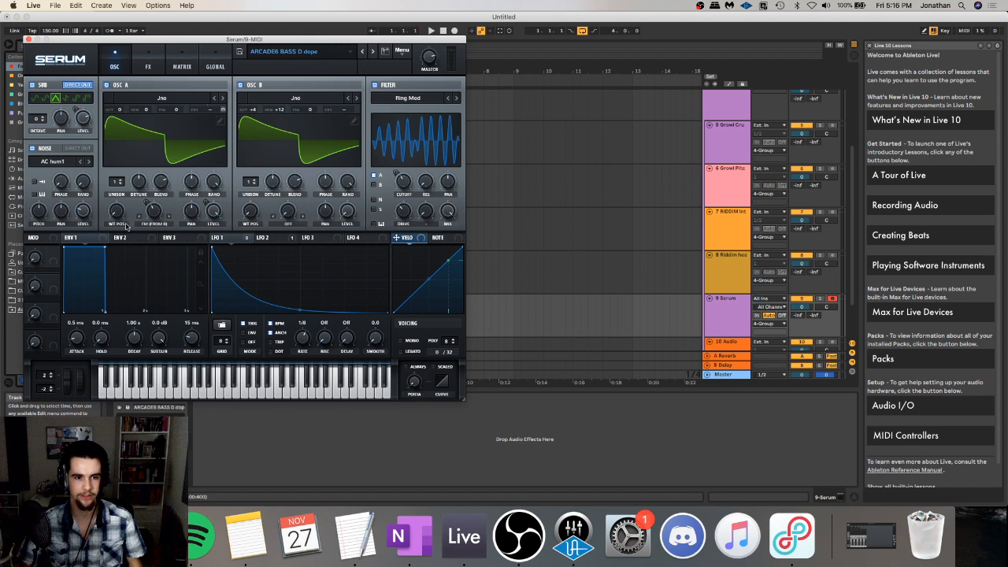
left_click(140, 66)
left_click(35, 86)
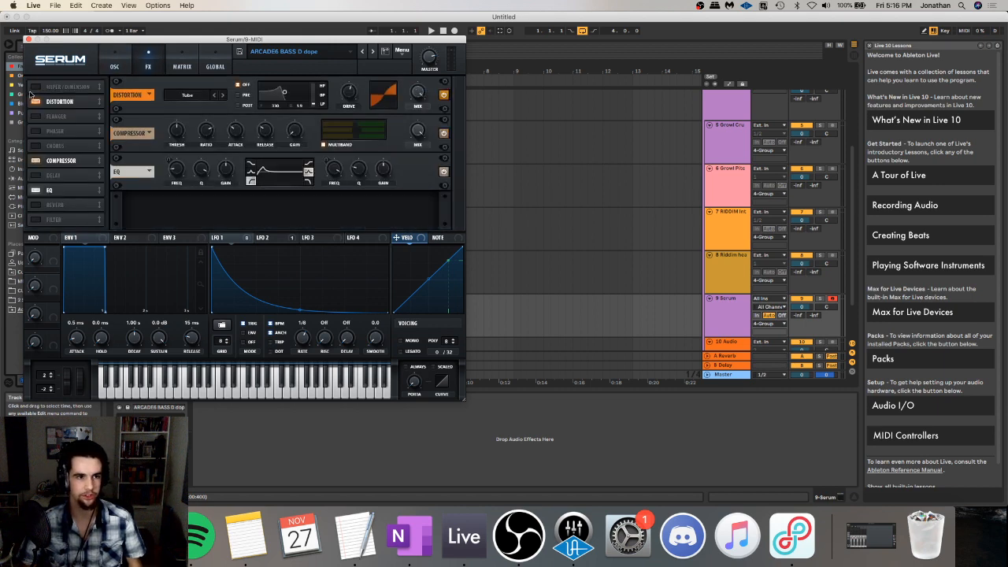
left_click(35, 101)
left_click(35, 160)
left_click(34, 190)
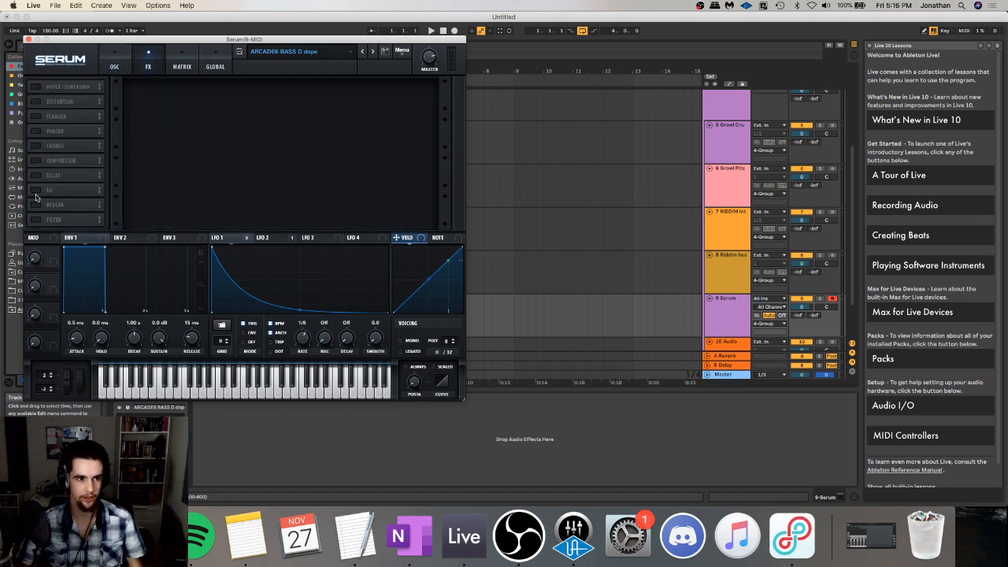
left_click(108, 67)
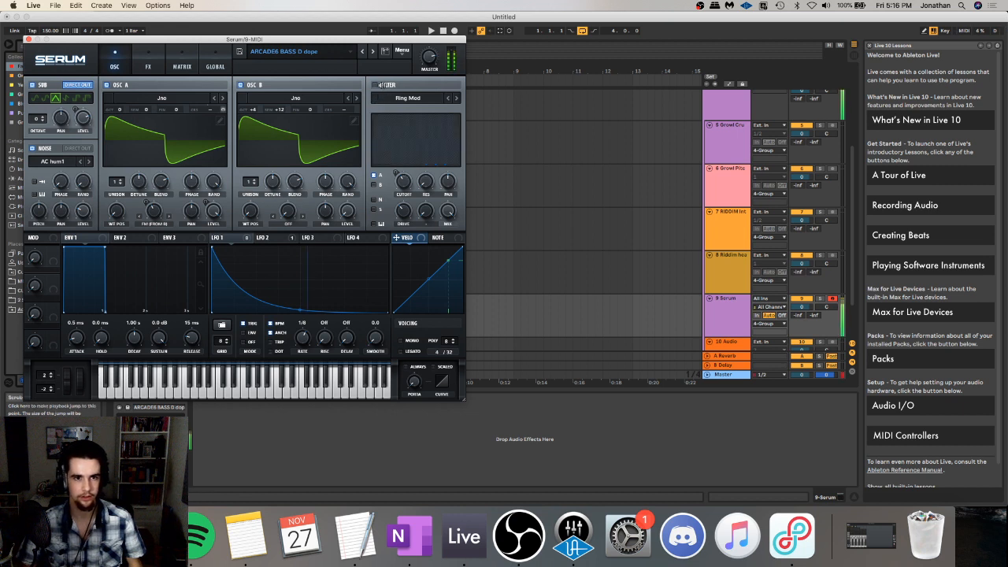
left_click(381, 84)
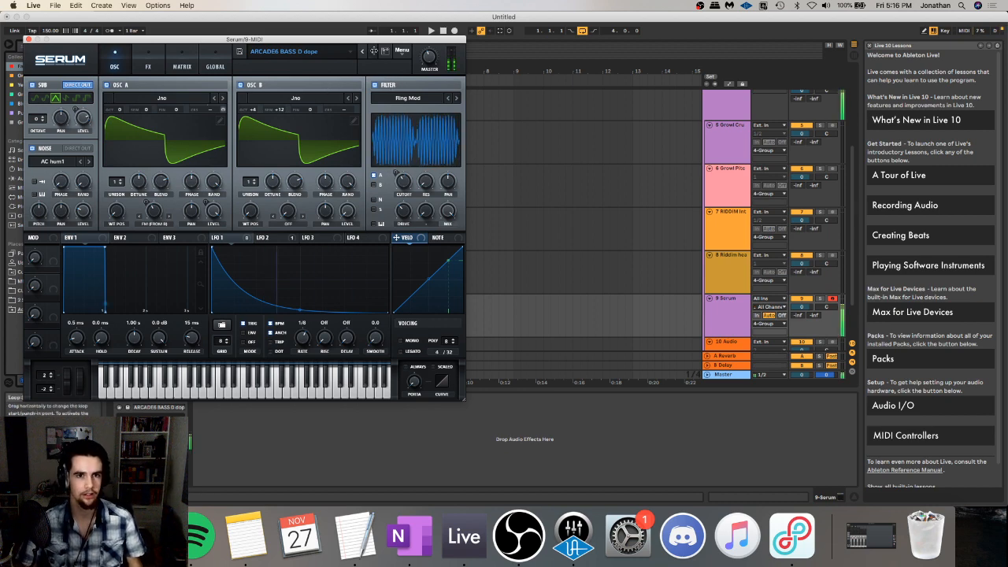
left_click(142, 53)
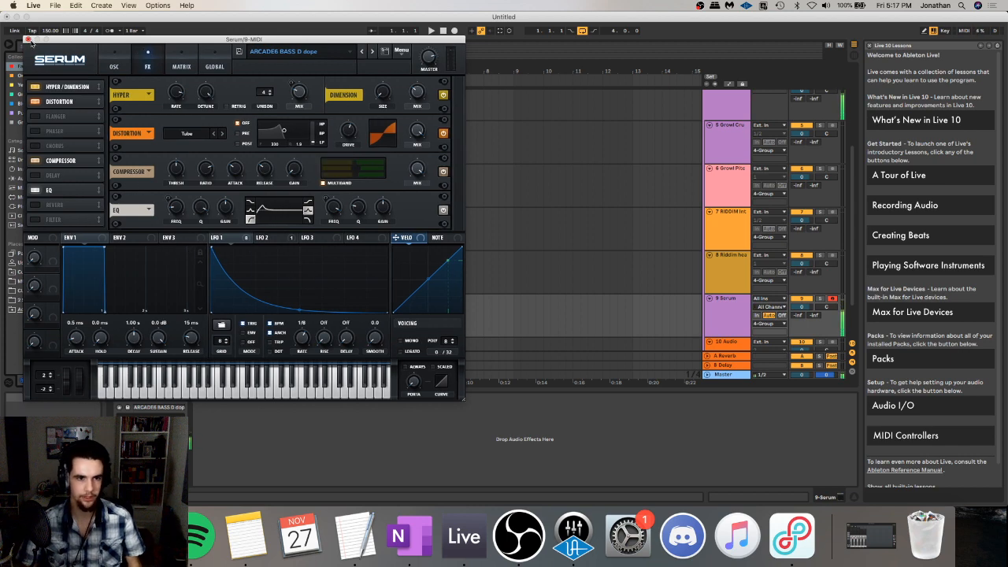
- Examine the preset's oscillators, the LFO 2 shape and the modulation matrix assignments
left_click(115, 65)
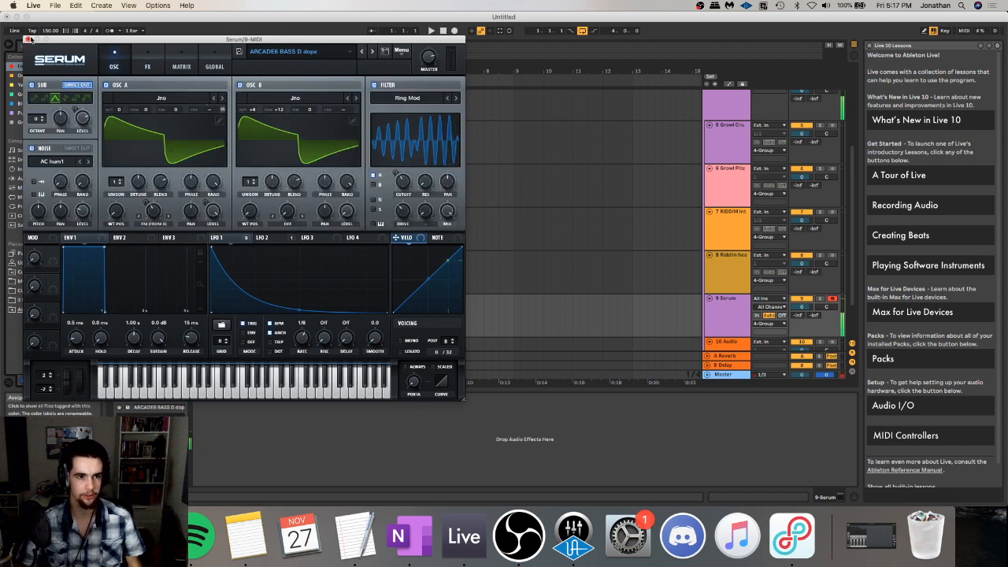
left_click(276, 239)
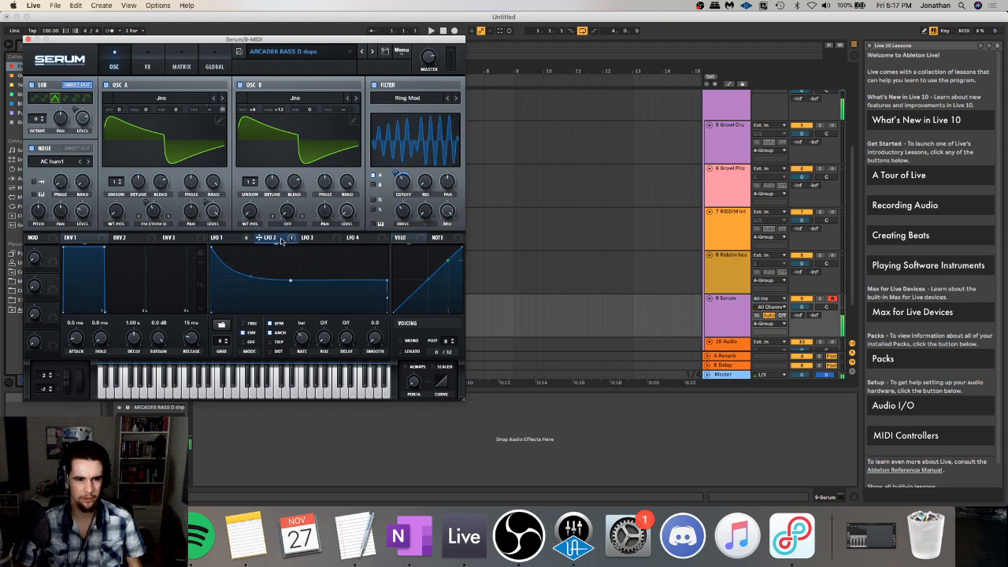
left_click(180, 63)
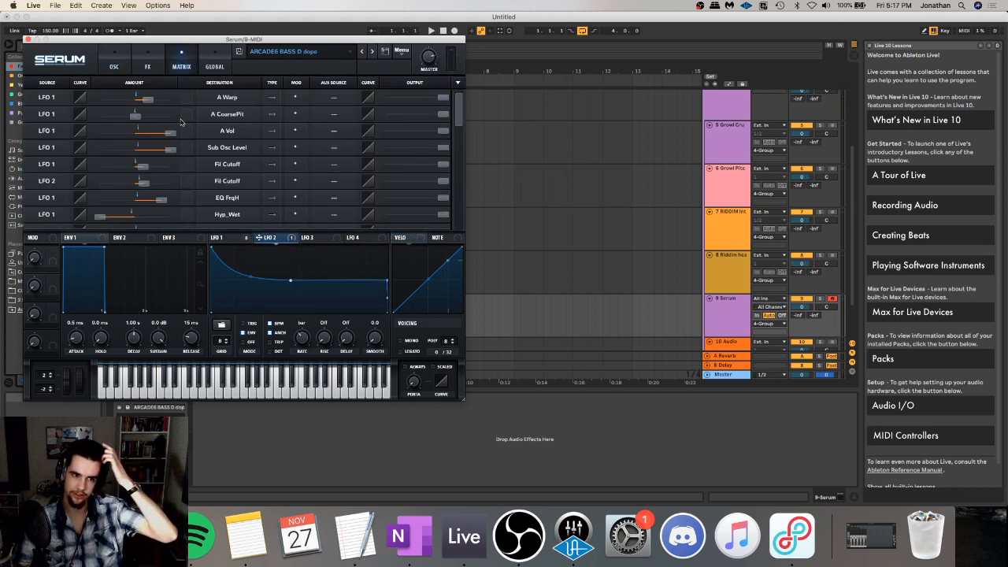
mouse_move(460, 108)
left_mouse_down()
mouse_move(461, 129)
mouse_move(462, 104)
left_mouse_up()
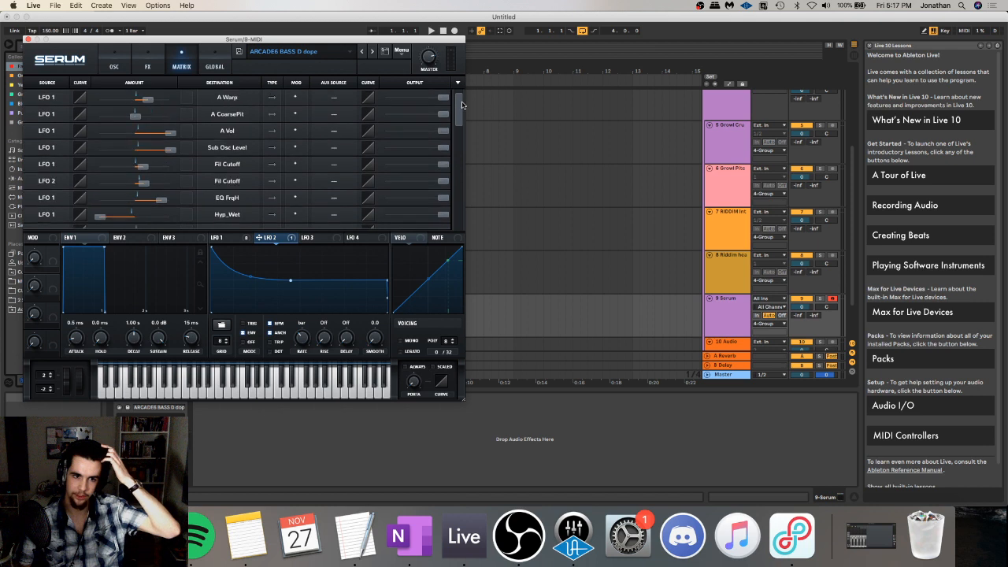
- Bend the LFO 1 curve outward and readjust its curvature while auditioning the sound
left_click(245, 238)
left_click_drag(298, 309, 322, 276)
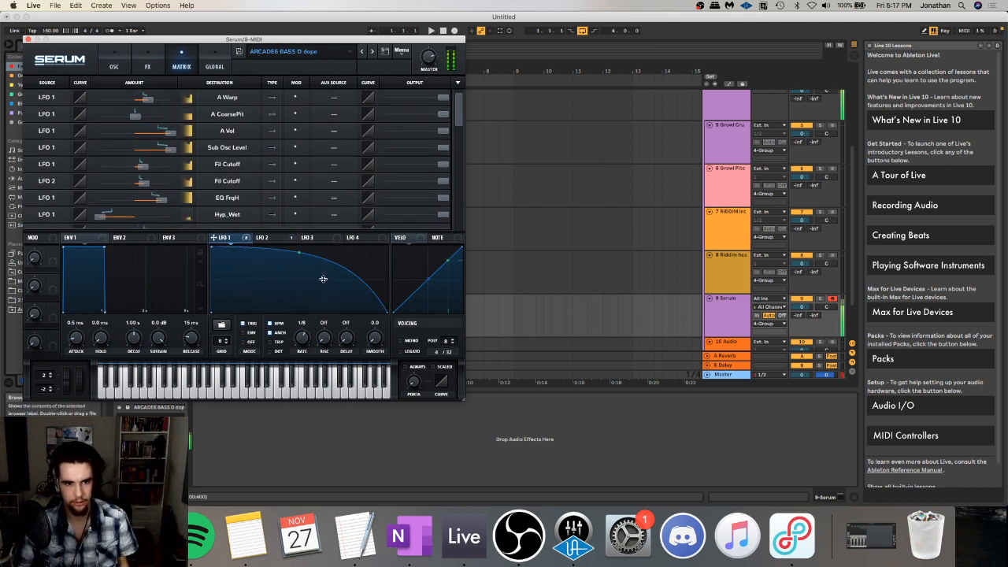
left_click_drag(322, 279, 307, 294)
- Step back and forth through the neighbouring ARCADE6 BASS D presets and load ARCADE6 BASS D dope abb
left_click(372, 51)
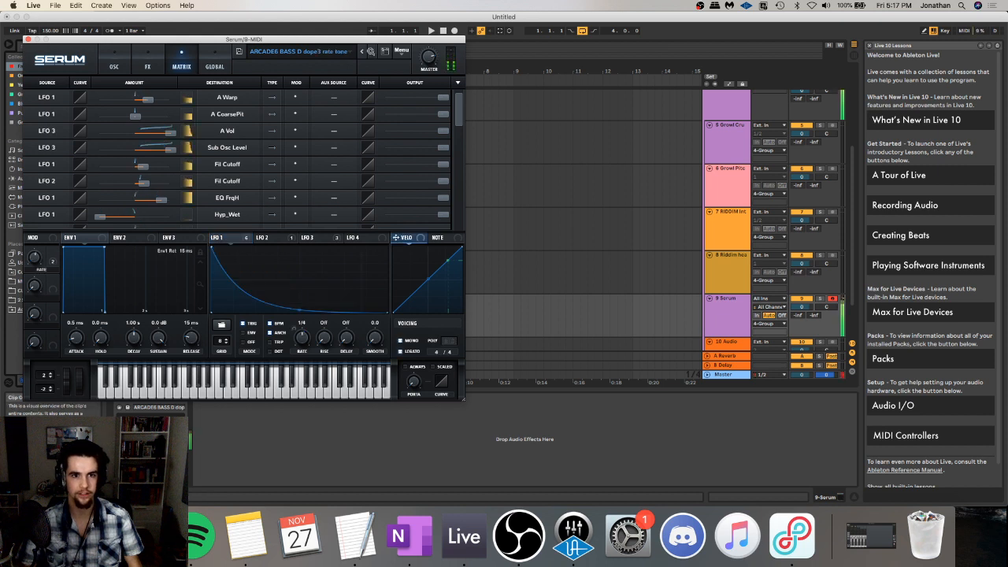
left_click(372, 51)
left_click(362, 52)
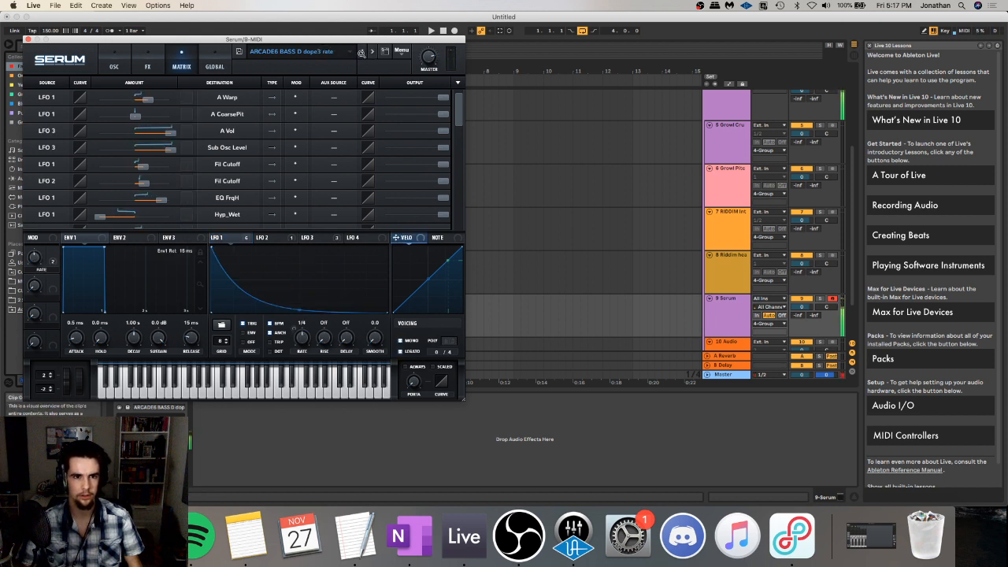
left_click(362, 52)
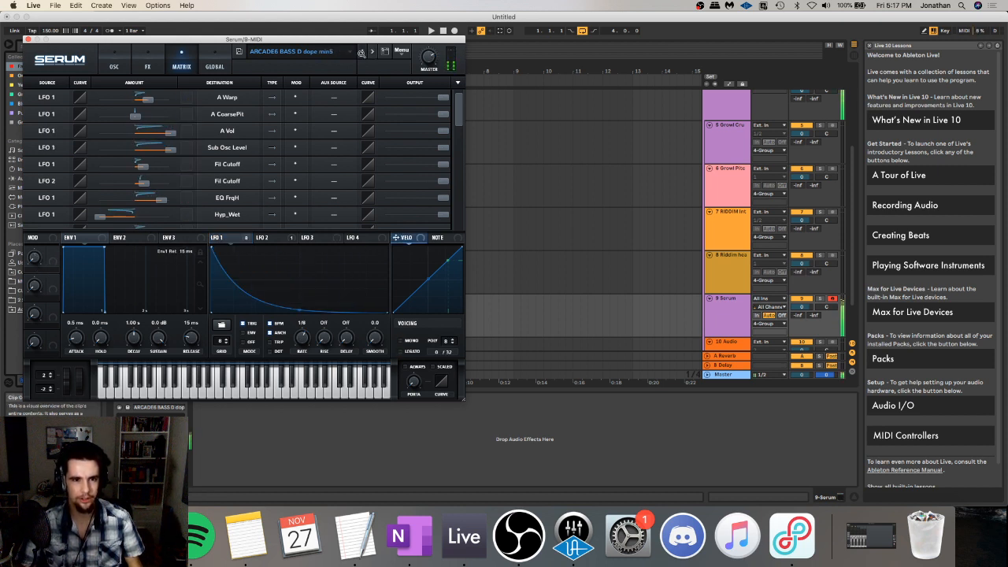
left_click(361, 52)
left_click(361, 52)
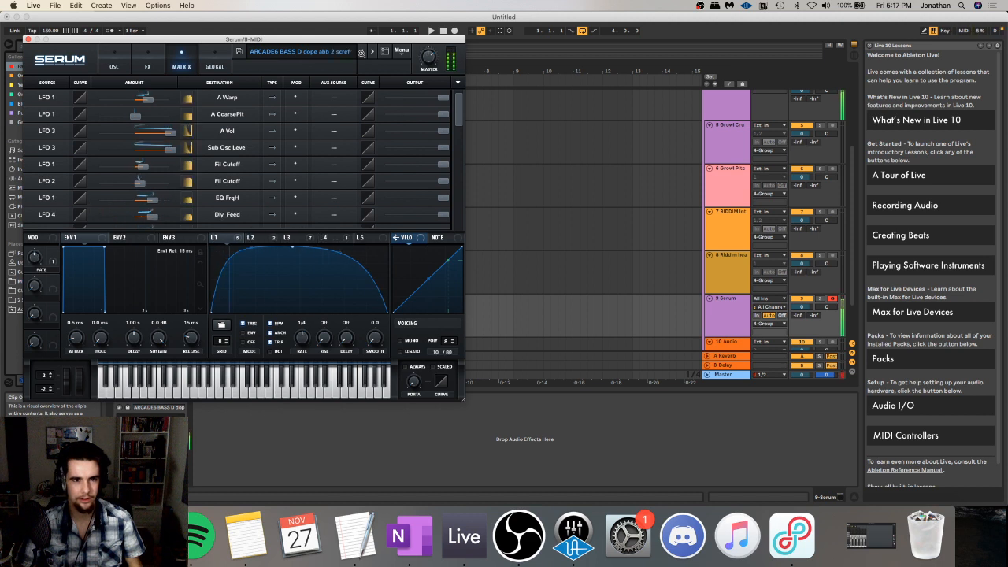
left_click(361, 52)
left_click(372, 52)
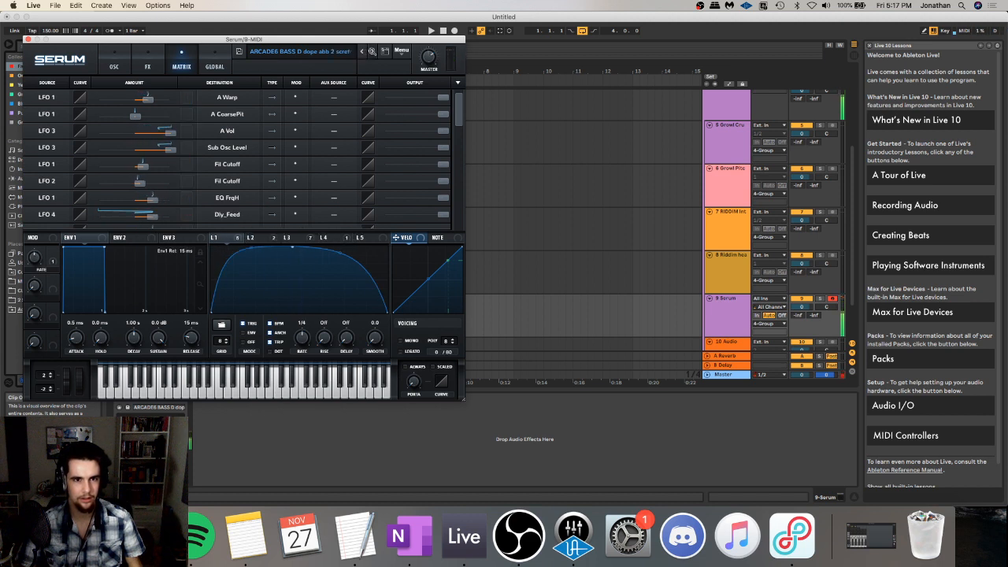
left_click(371, 52)
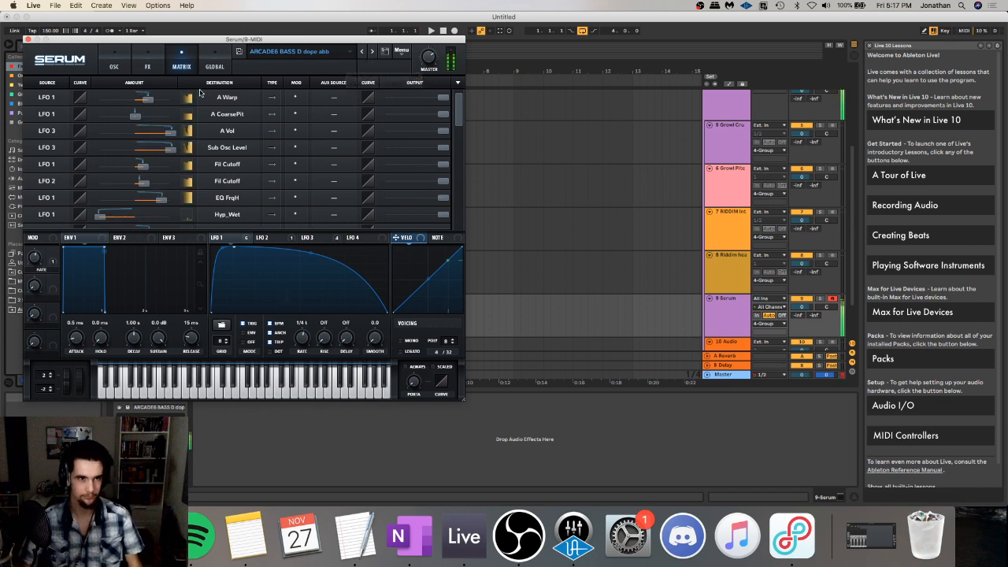
- Examine the oscillator settings and compare the LFO shapes and their modulation targets in ARCADE6 BASS D dope abb
left_click(114, 67)
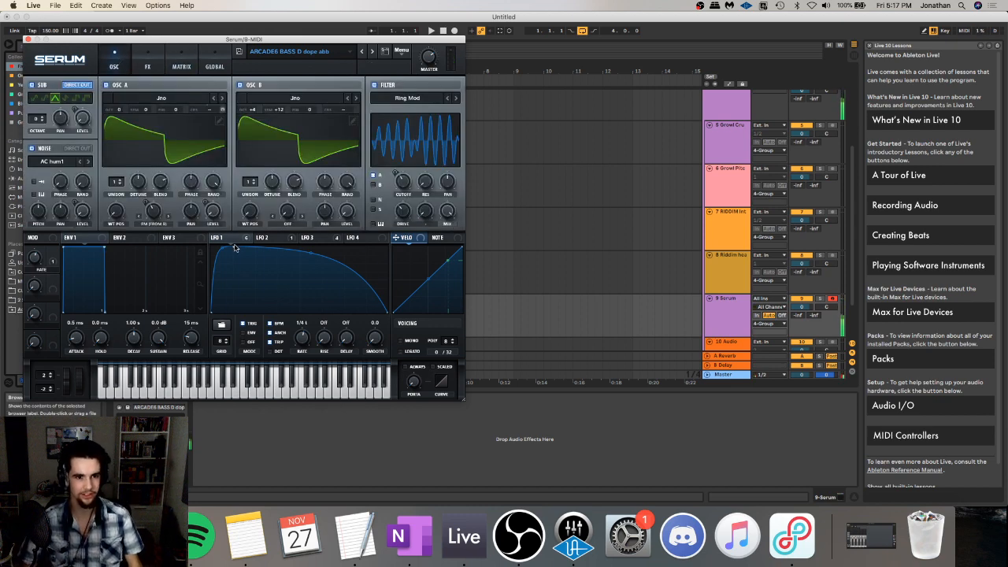
left_click(282, 238)
left_click(315, 239)
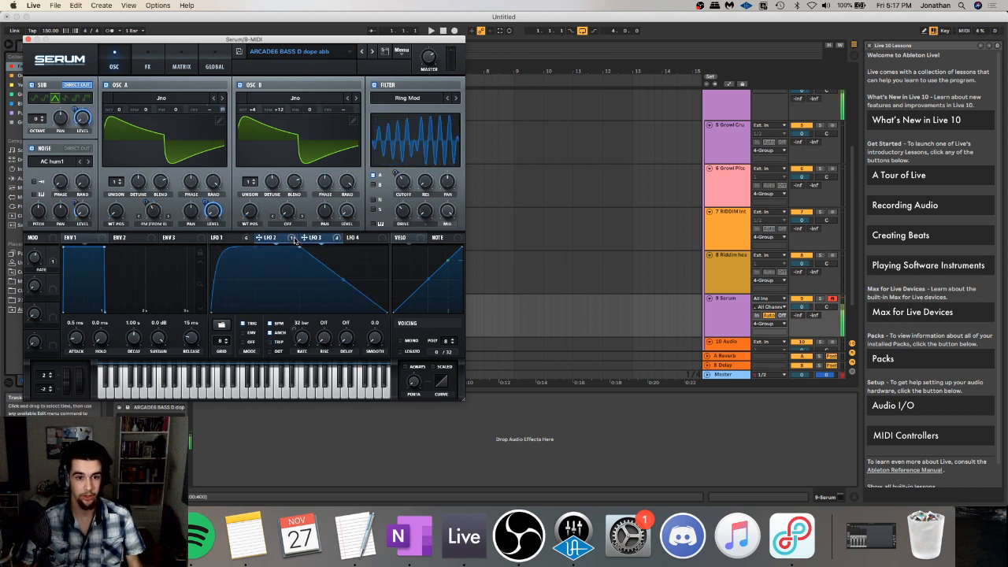
left_click(355, 240)
left_click(315, 239)
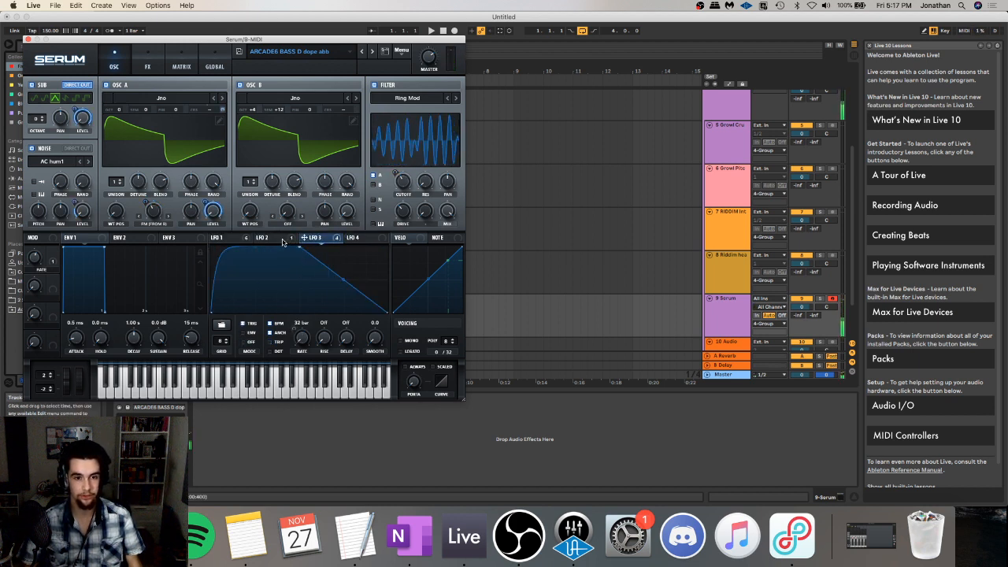
left_click(237, 238)
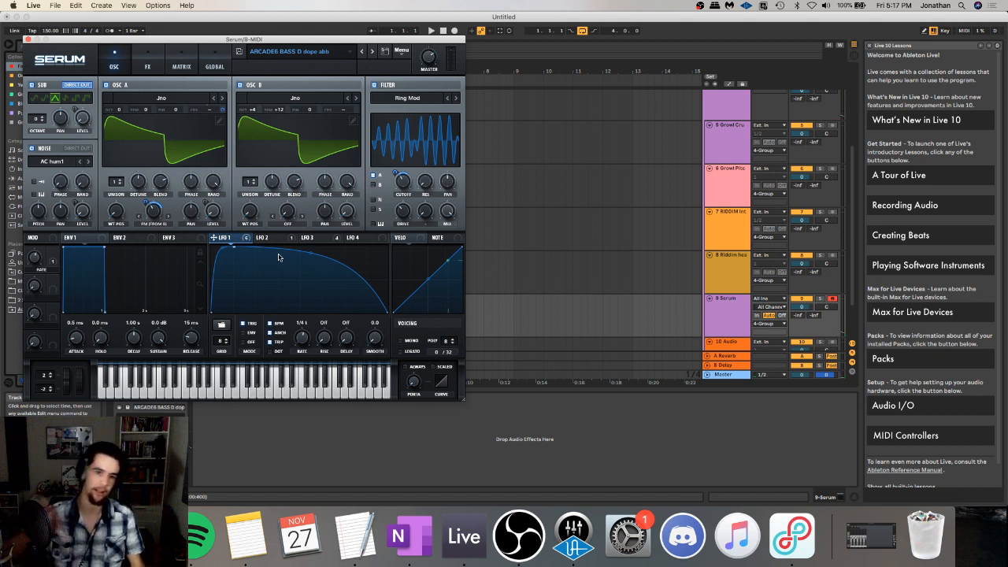
left_click(272, 241)
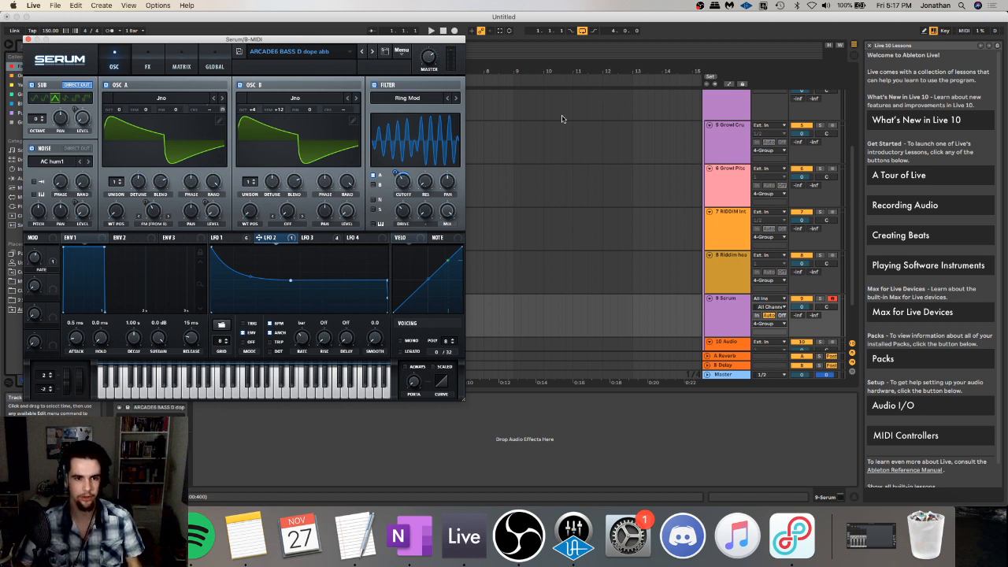
left_click(236, 240)
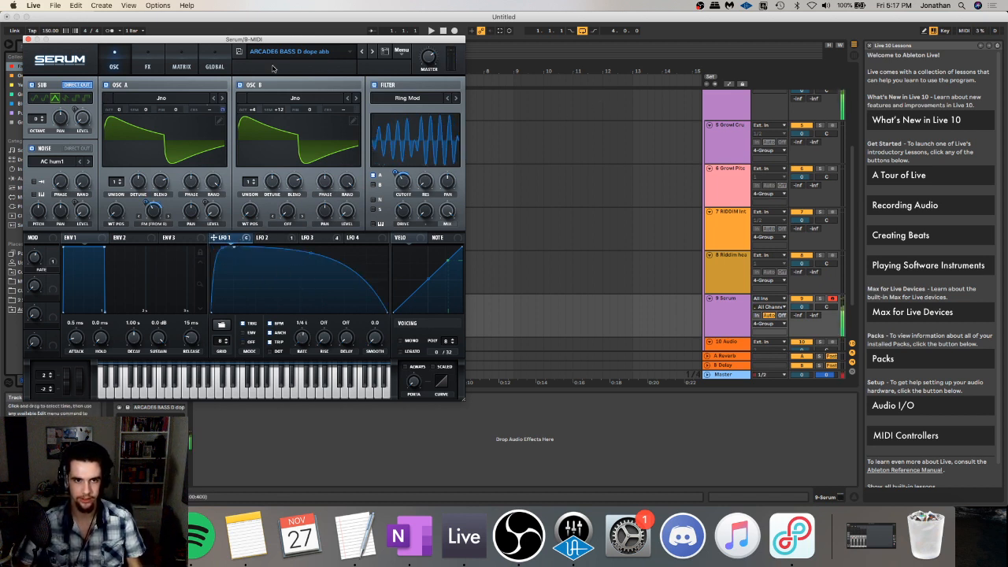
- Check the Twitch stream chat in Firefox, then return to Live and move the Serum window clear of the browser and clips
key("super+Tab")
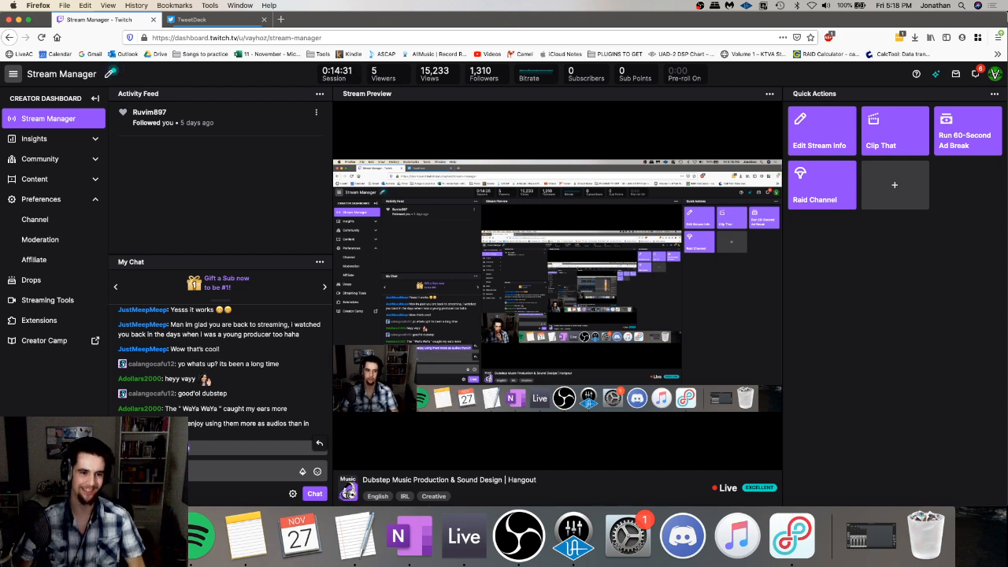
left_click(471, 557)
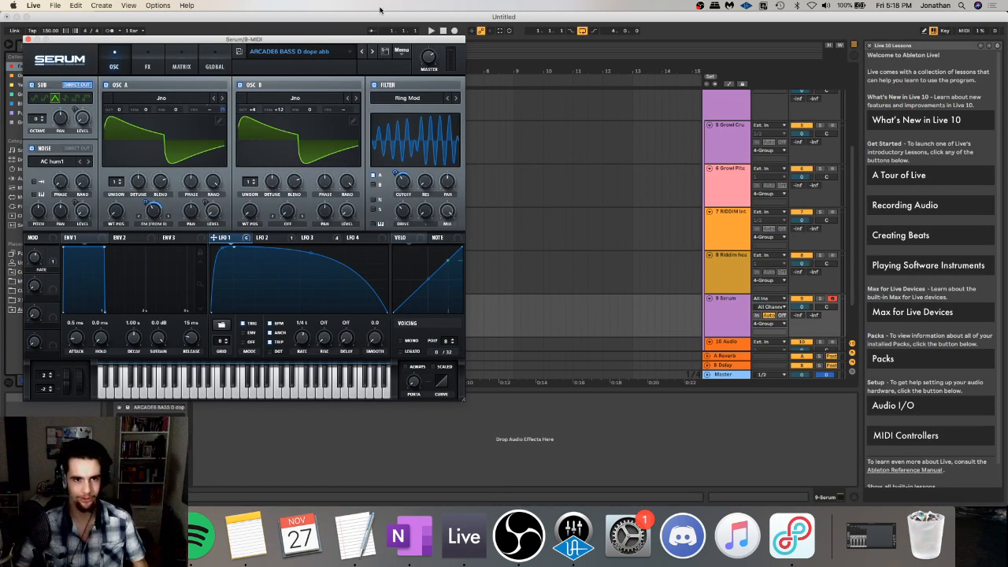
left_click_drag(356, 43, 743, 67)
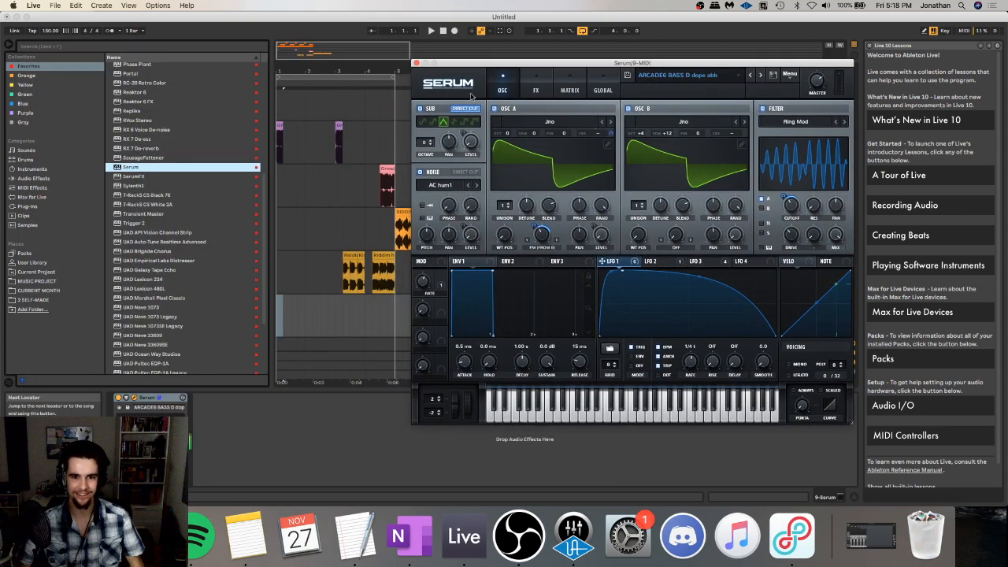
- Play the opening of the arrangement briefly and advance Serum's presets to ARCADE6 BASS D dope3 TEST
left_click(417, 63)
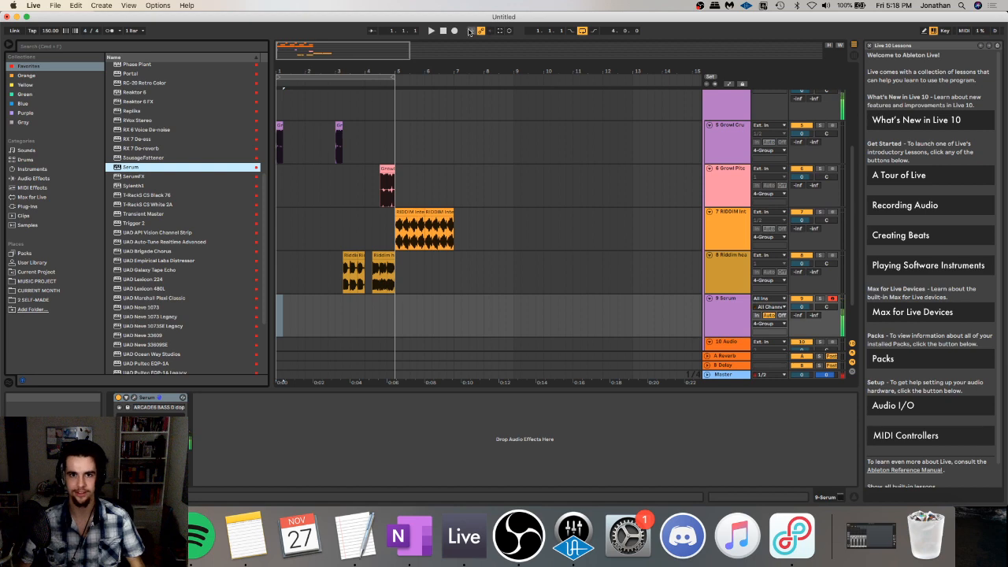
key("space")
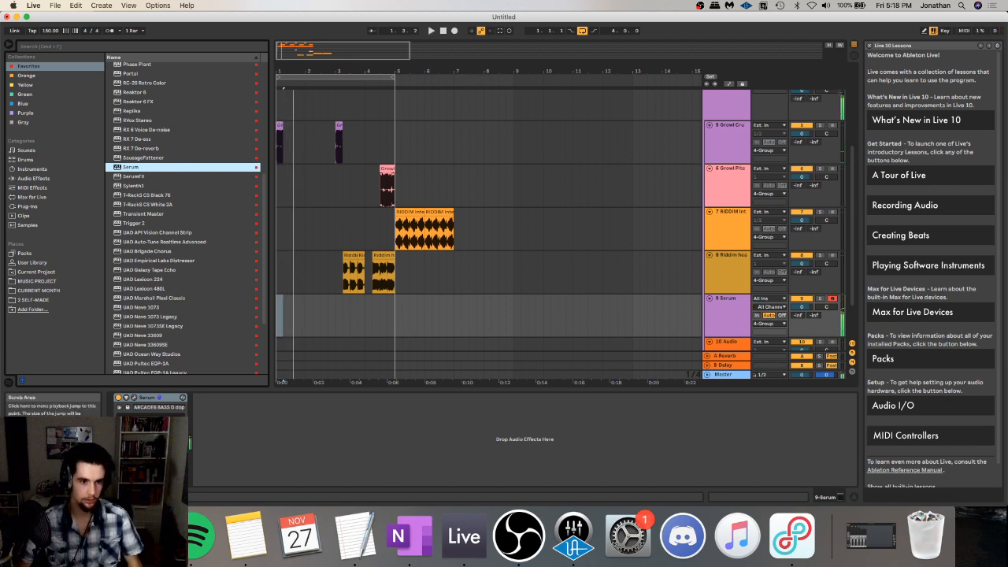
left_click(134, 398)
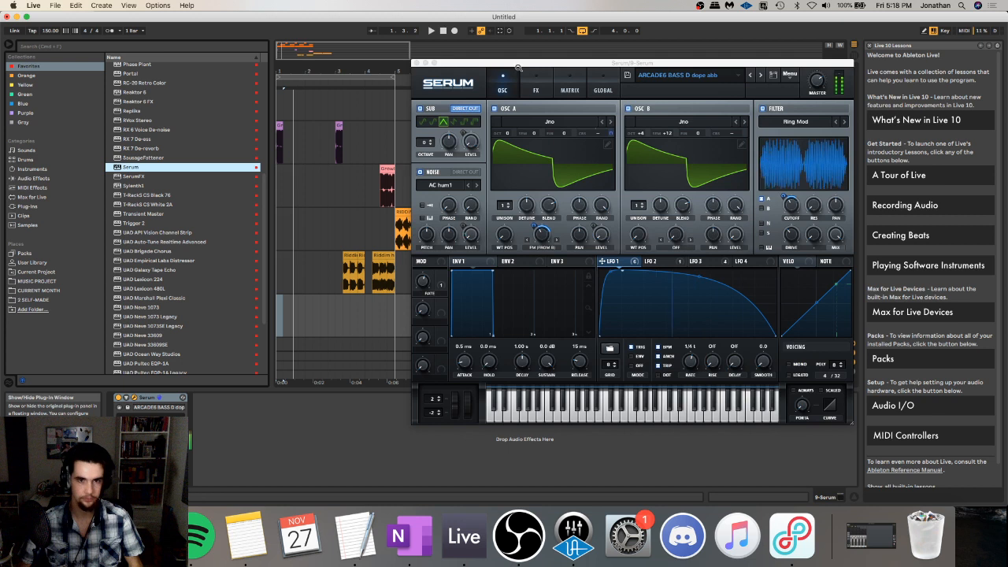
left_click(760, 74)
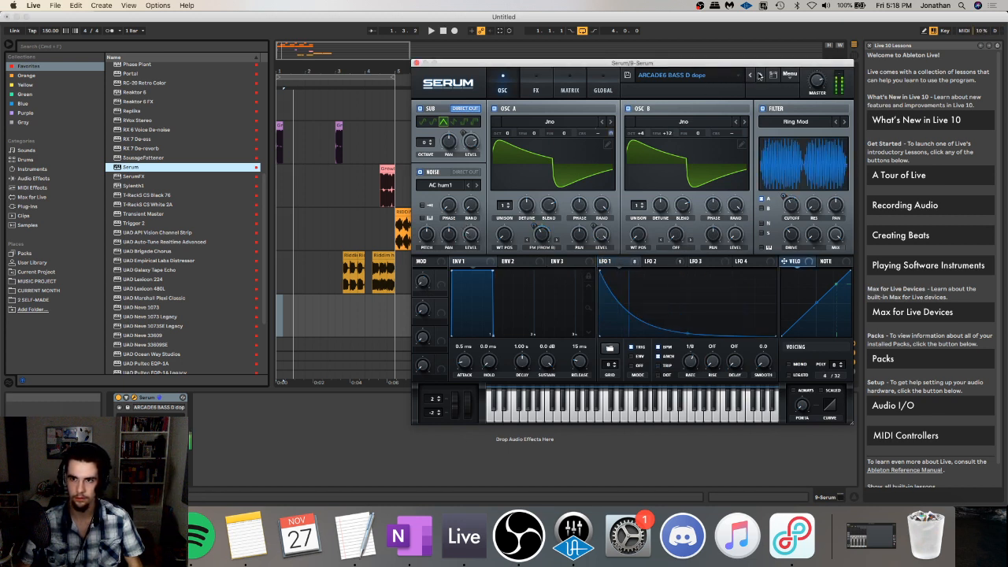
left_click(759, 74)
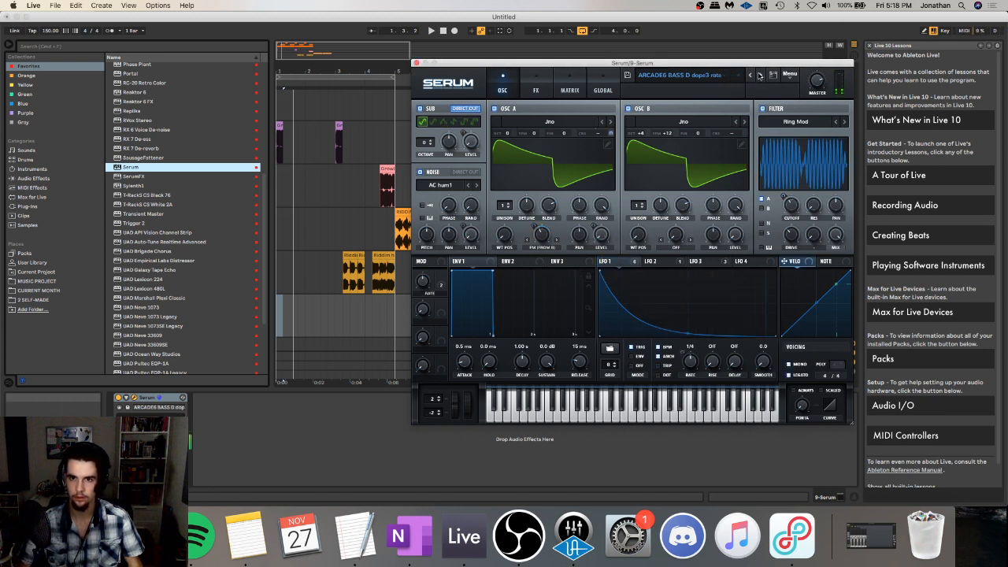
left_click(759, 74)
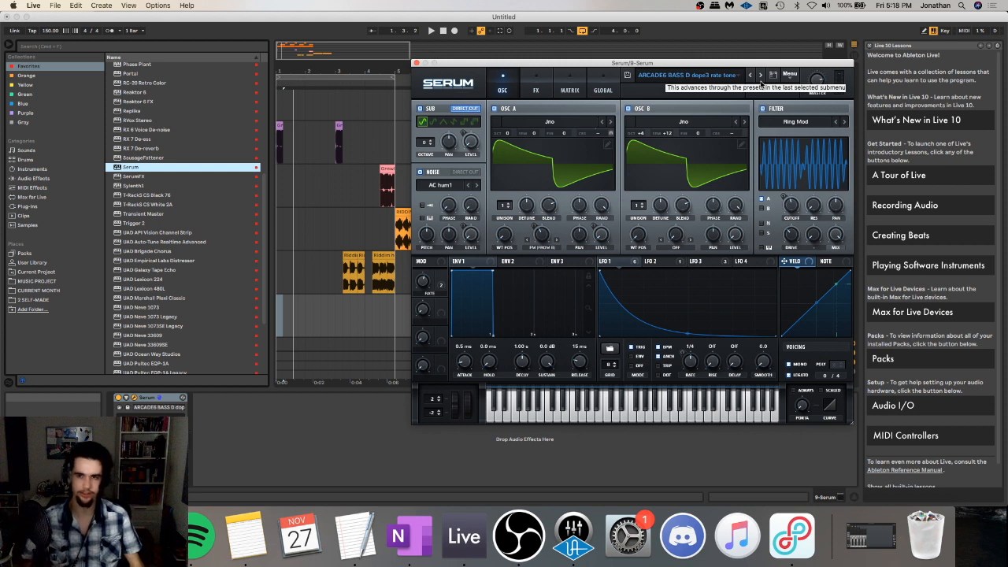
left_click(763, 75)
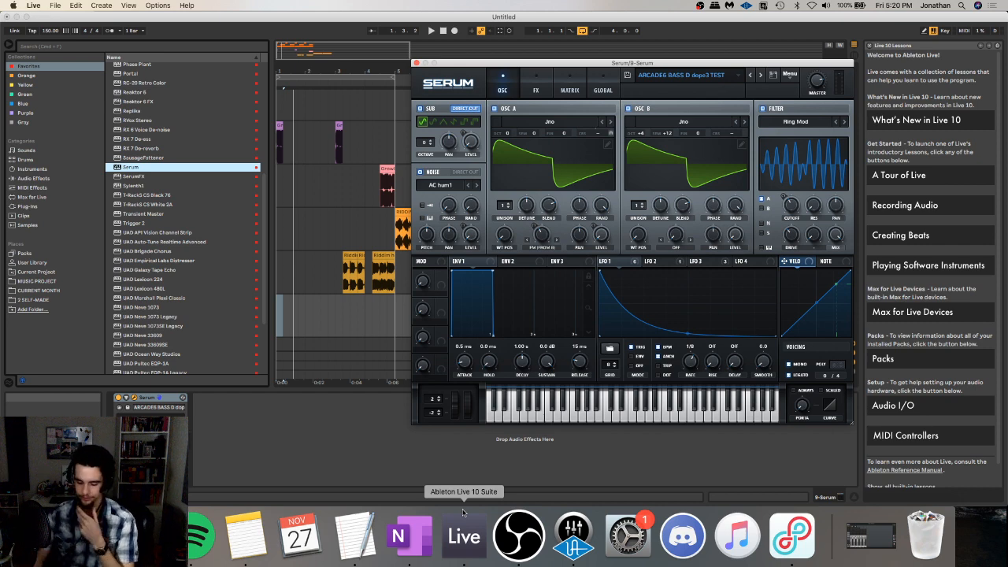
- Switch to Firefox to read the latest viewer question in the Twitch stream chat, and return to Live
left_click(136, 537)
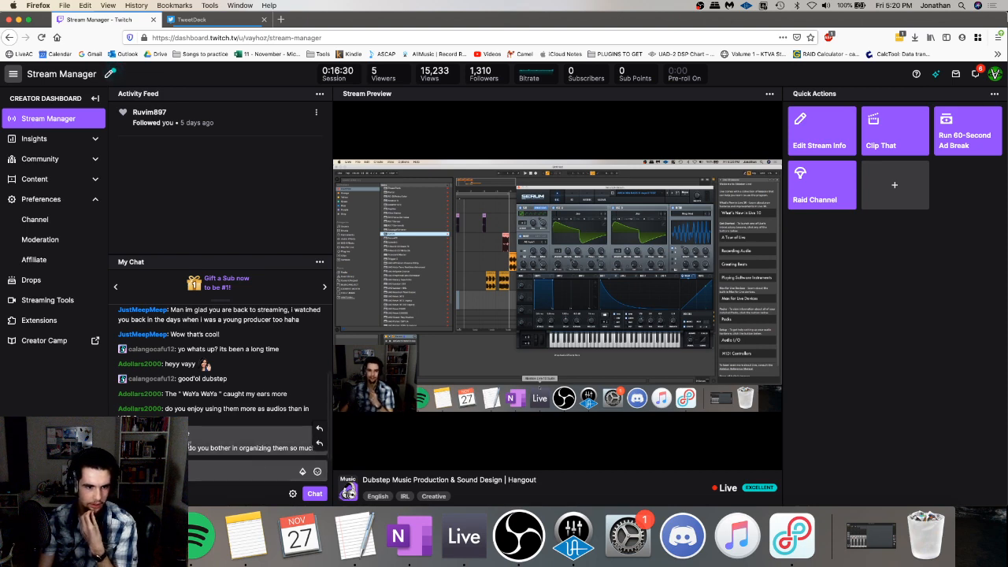
left_click_drag(188, 449, 308, 447)
left_click(277, 448)
left_click(296, 448)
left_click(463, 529)
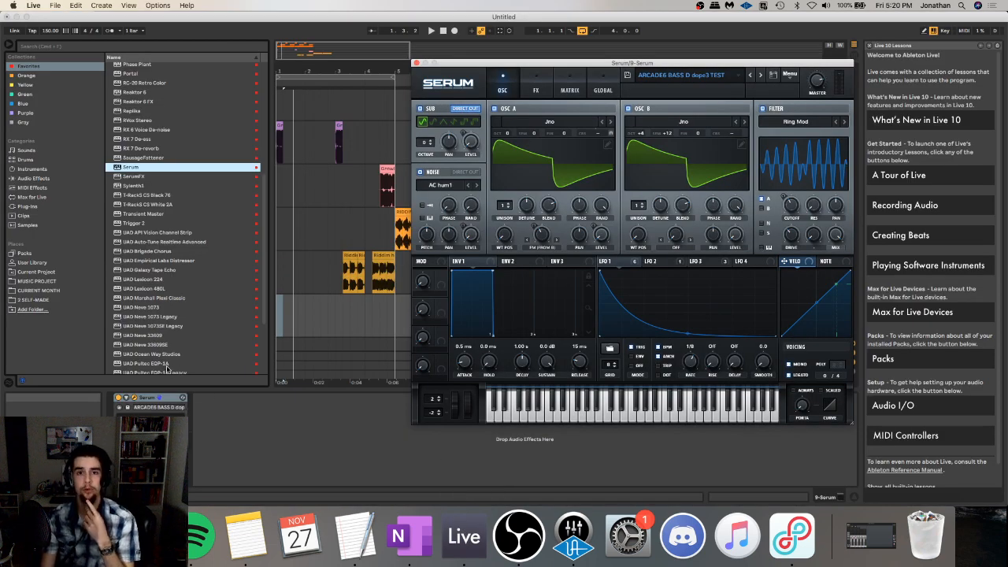
- Browse the user BASS presets in Serum, including the GROWL folder, and shift the Serum window over the arrangement
left_click(679, 75)
mouse_move(693, 103)
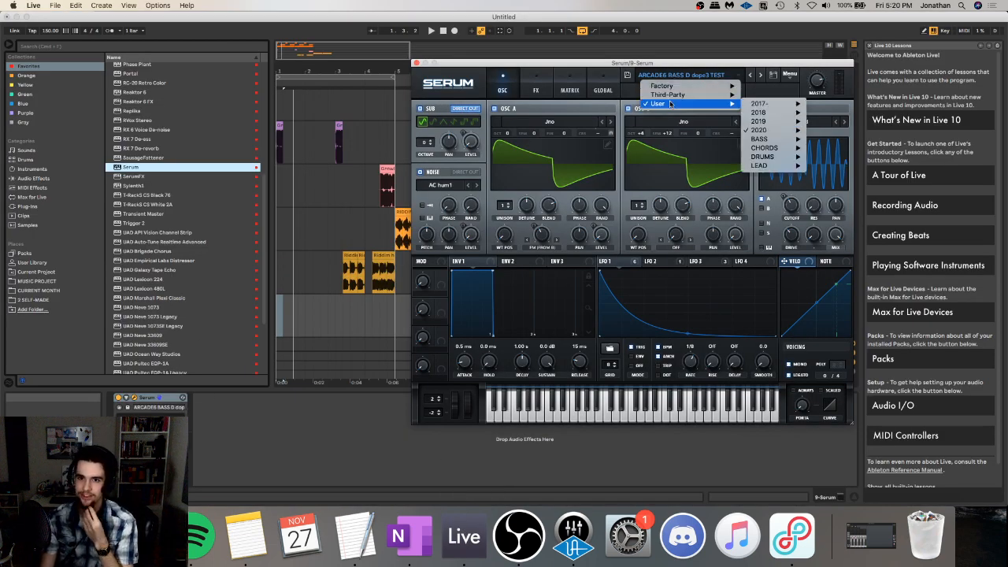
mouse_move(761, 139)
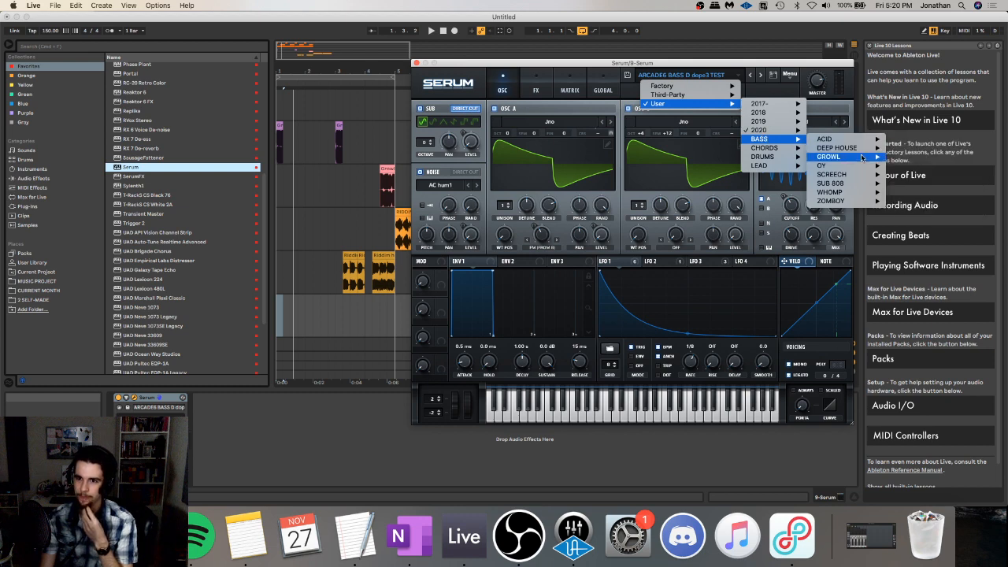
mouse_move(857, 159)
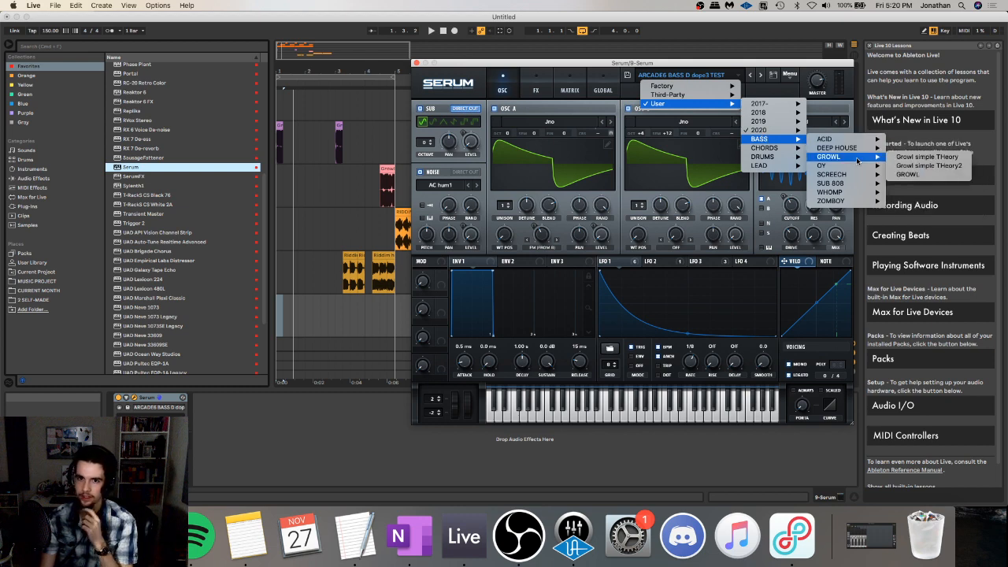
left_click(780, 63)
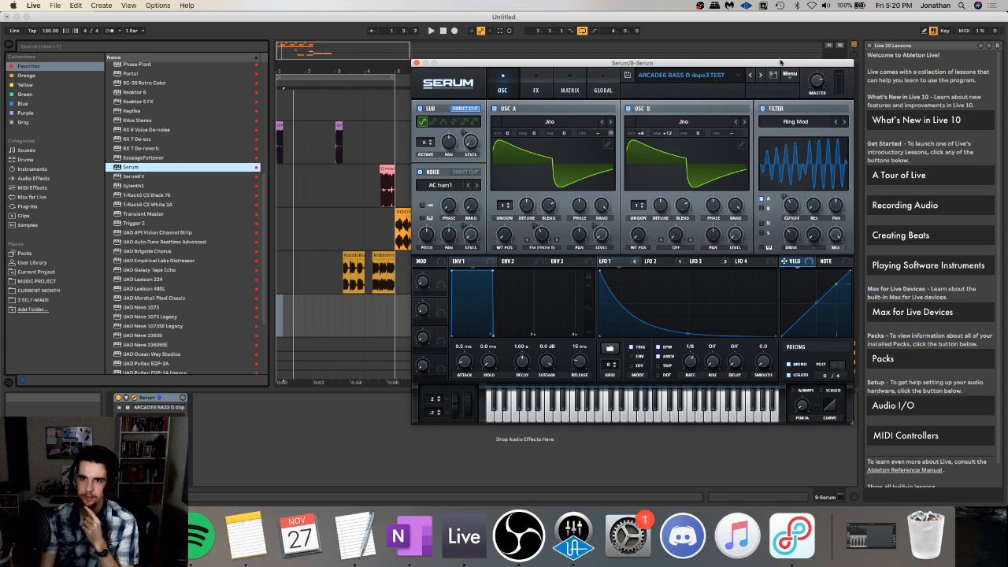
left_click_drag(780, 62, 687, 82)
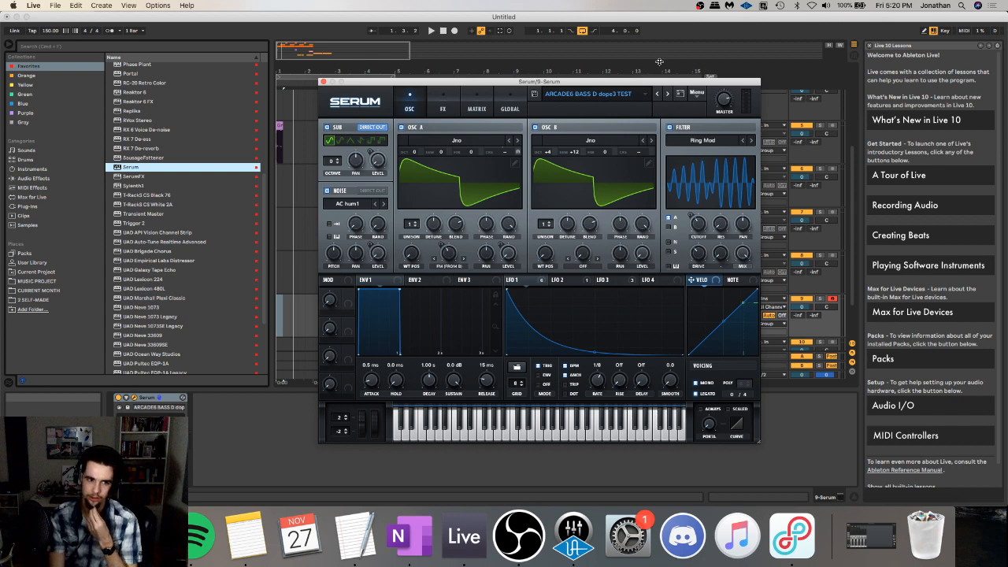
- Collapse the RIDDIM CHOMP folder in 2 SELF-MADE, expand the Screech folder and preview Dubsteps_Screech.wav
left_click(35, 300)
scroll(122, 126, "up", 3)
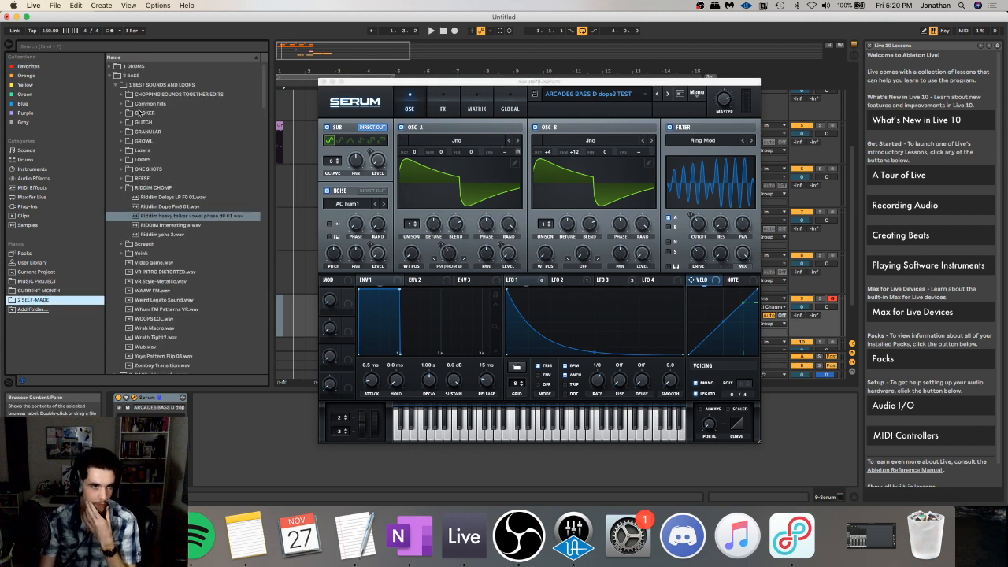
left_click(123, 181)
left_click(122, 188)
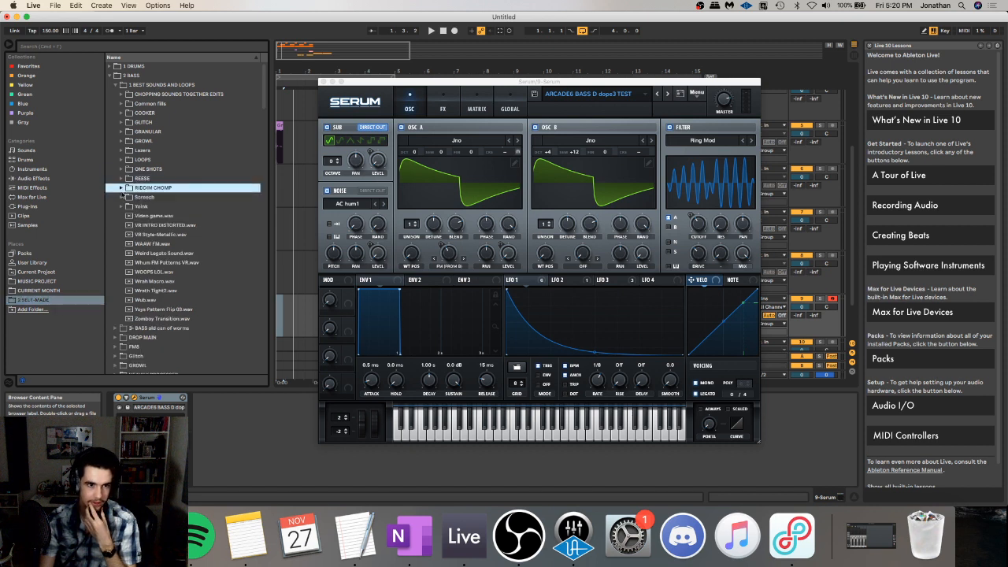
left_click(123, 196)
left_click(148, 207)
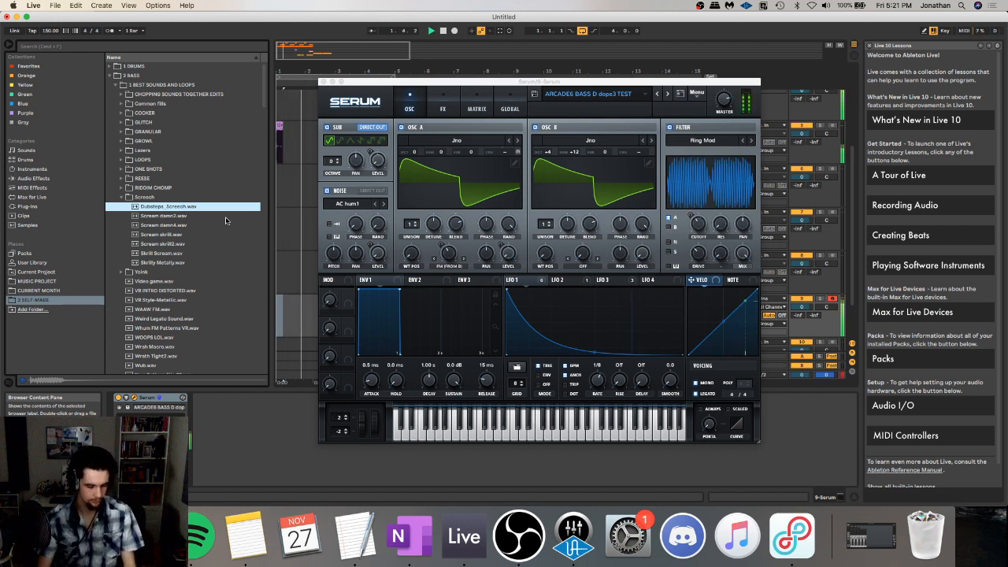
- Capture the played notes as a MIDI clip on the Serum track, stop playback and close the Serum window
left_click(500, 30)
key("space")
left_click(324, 82)
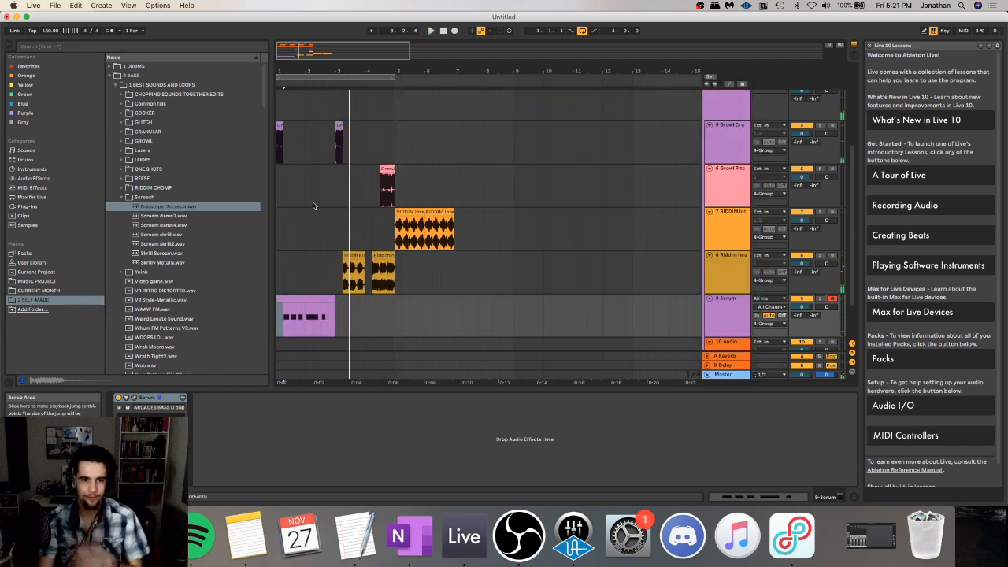
- Duplicate the first bar of the captured Serum MIDI clip over its second bar
key("space")
left_click(288, 298)
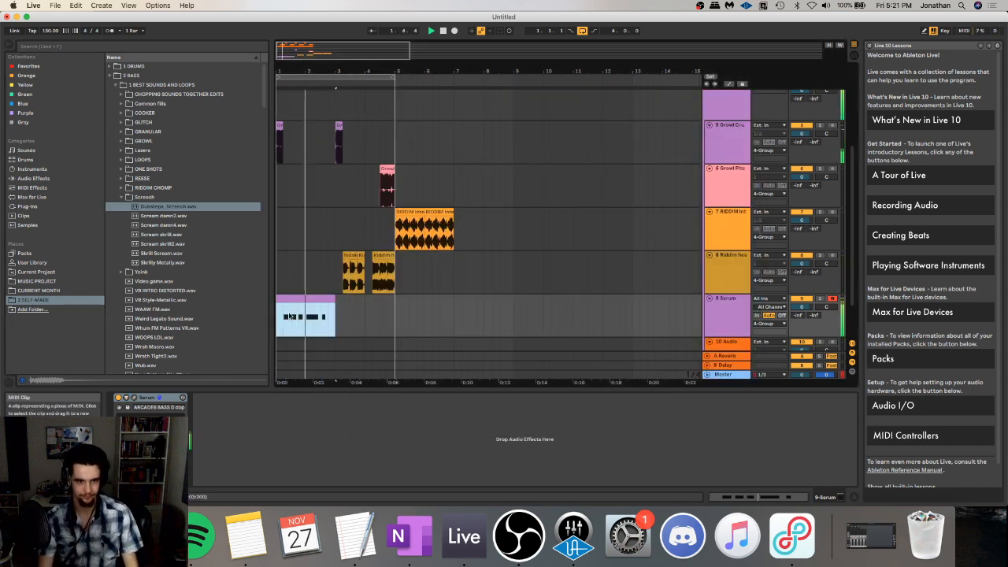
key("space")
left_click_drag(306, 320, 247, 320)
key("super+d")
- Shorten the second Serum clip so it ends one beat before bar 3, checking it with playback
left_click(325, 286)
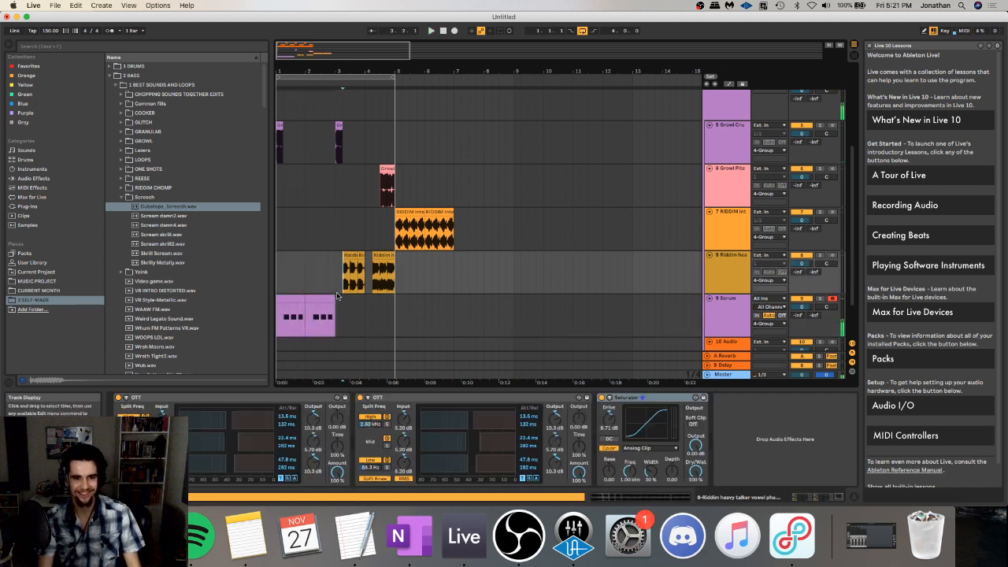
left_click(325, 299)
key("space")
left_click_drag(316, 300, 305, 300)
key("space")
key("space")
left_click(296, 301)
key("super+4")
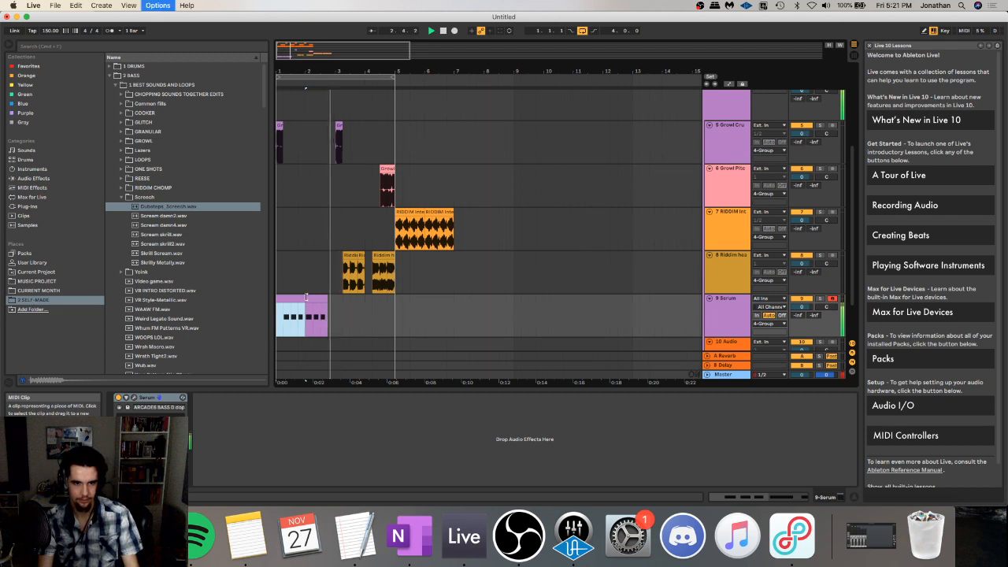
left_click(308, 300)
key("space")
- Move the Growl Pitchbend clip earlier so it starts at beat 2.4, directly after the Serum clips
left_click(327, 187)
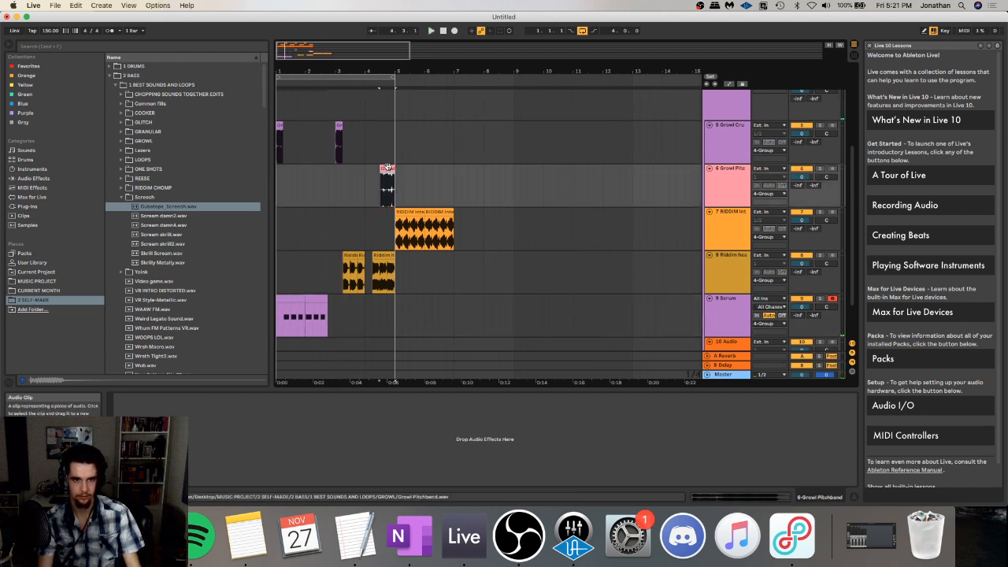
key("super+z")
key("super+shift+z")
key("space")
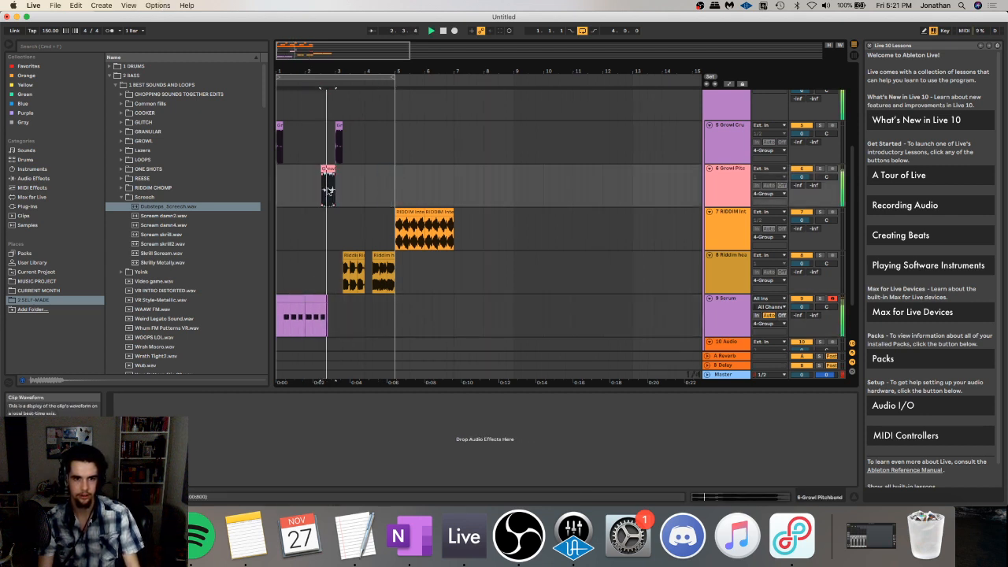
left_click_drag(327, 170, 335, 169)
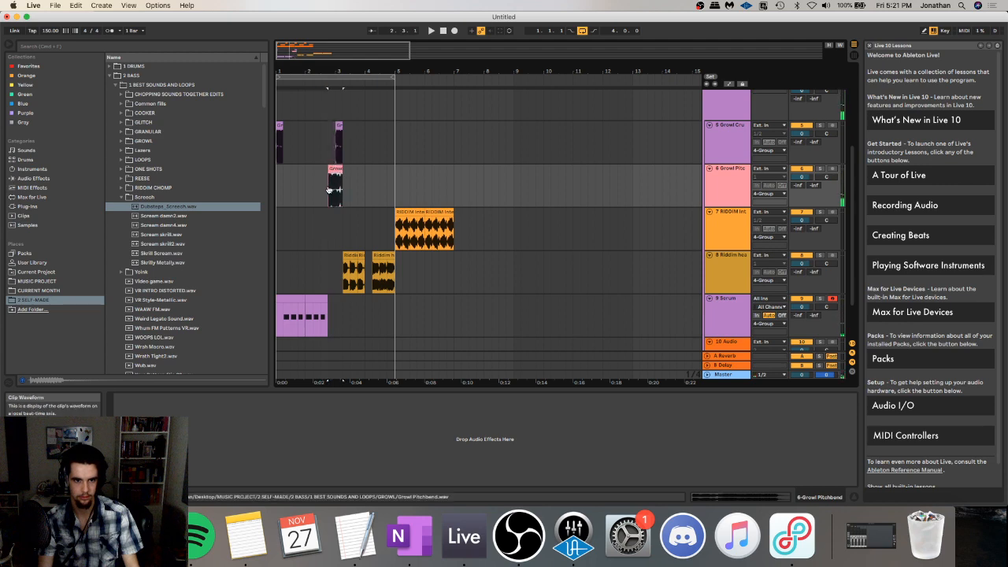
- Open the Growl Pitchbend clip's details, audition it and split the clip near its start
double_click(336, 169)
key("space")
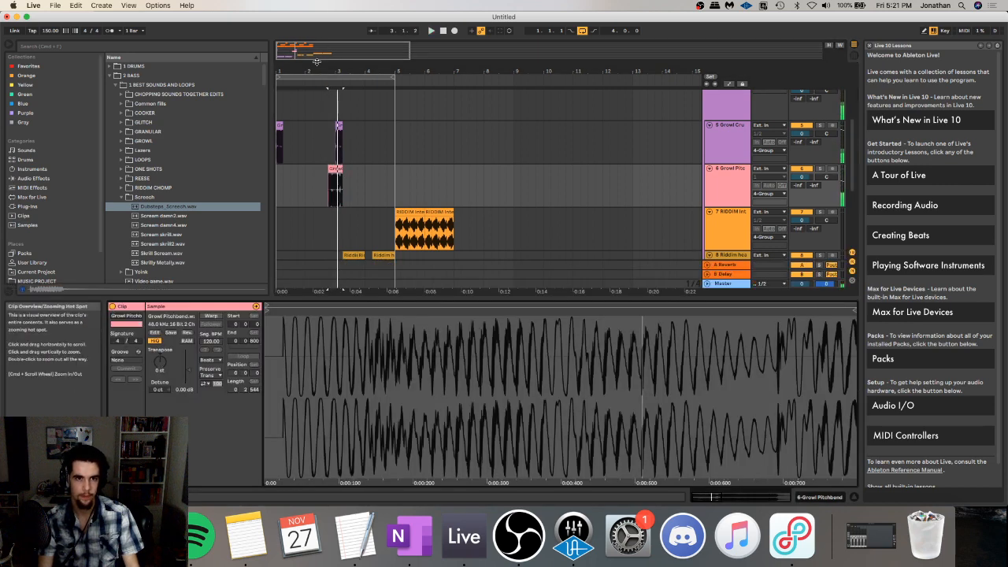
left_click_drag(336, 72, 349, 187)
left_click(349, 188)
key("space")
key("space")
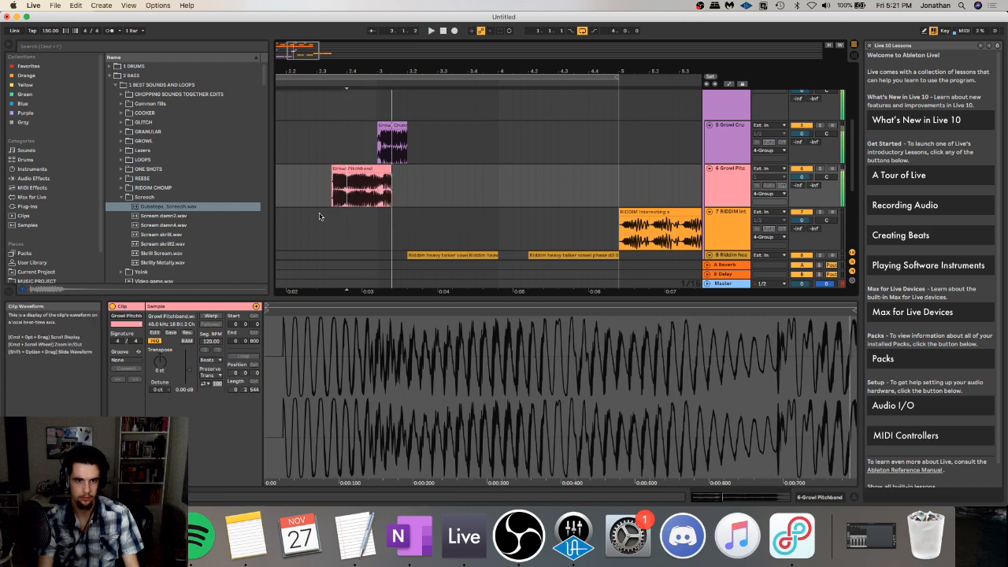
key("super+e")
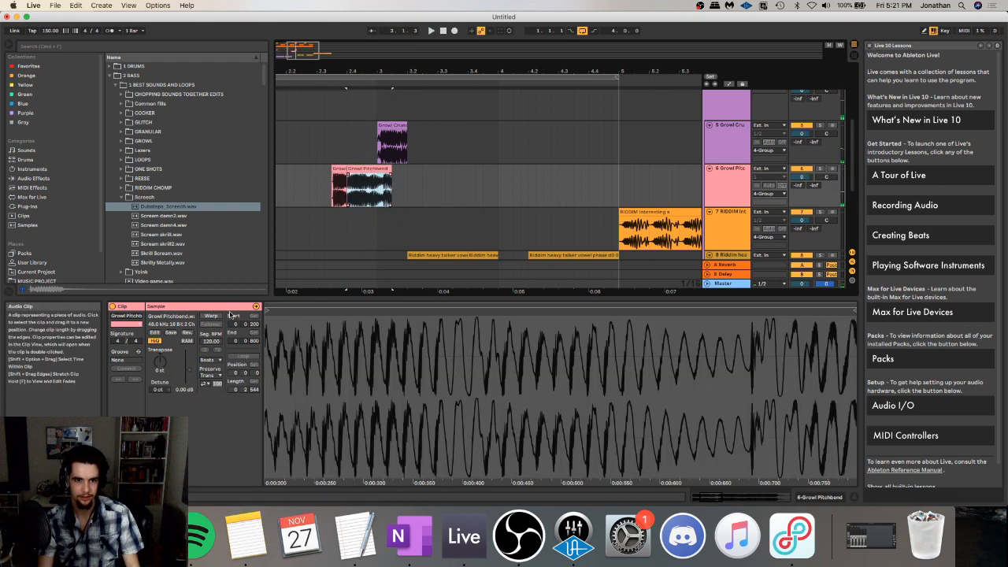
- Transpose the longer Growl Pitchbend slice to -4 st and replay it repeatedly to check the pitch
key("space")
mouse_move(163, 360)
left_mouse_down()
mouse_move(163, 396)
mouse_move(163, 374)
left_mouse_up()
key("space")
key("space")
key("space")
key("space")
key("space")
key("space")
key("space")
key("space")
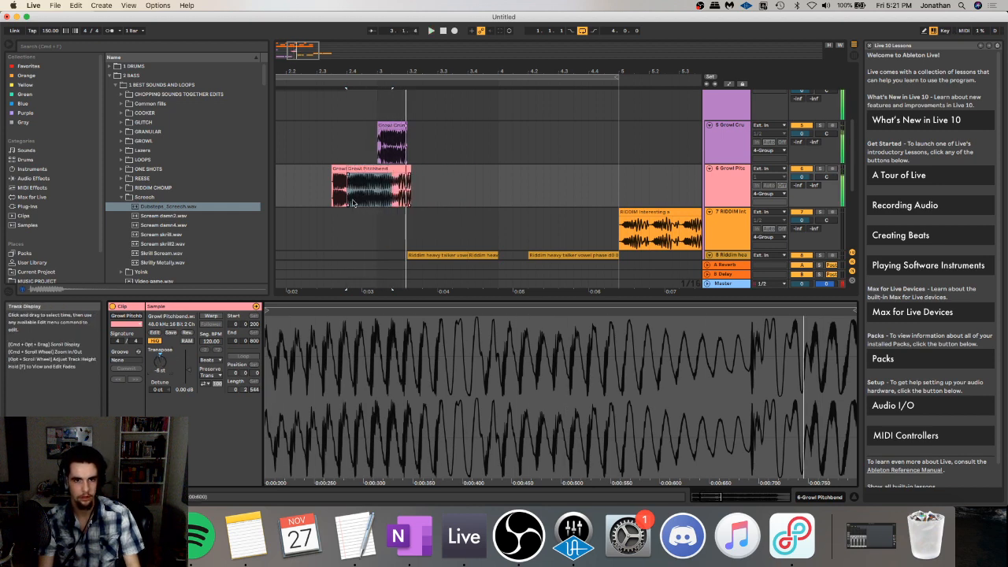
- Delete the part of the Growl Pitchbend slice from bar 3 onward and the short slice before it
left_click_drag(378, 186, 428, 185)
key("Delete")
left_click(338, 168)
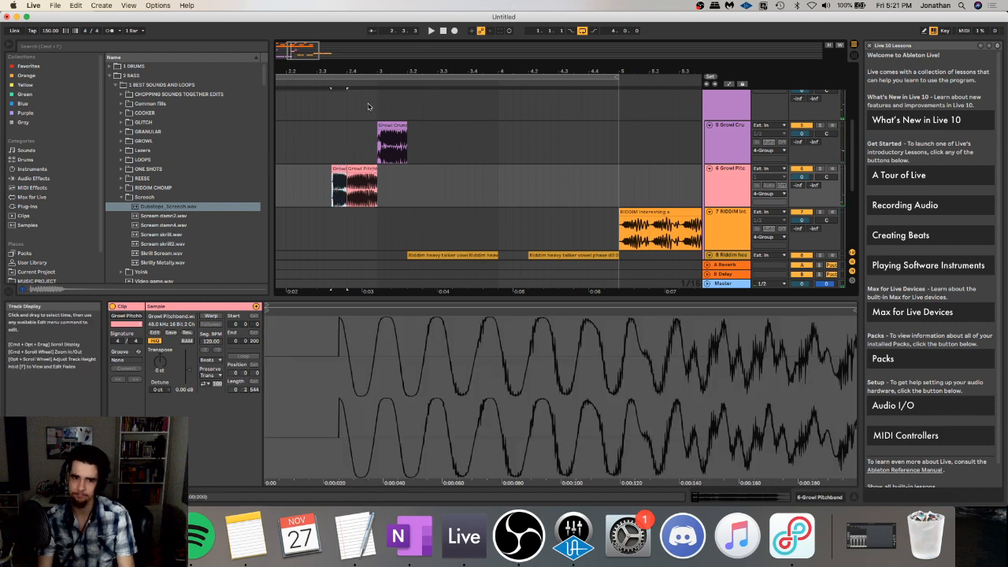
left_click_drag(366, 72, 366, 47)
key("Delete")
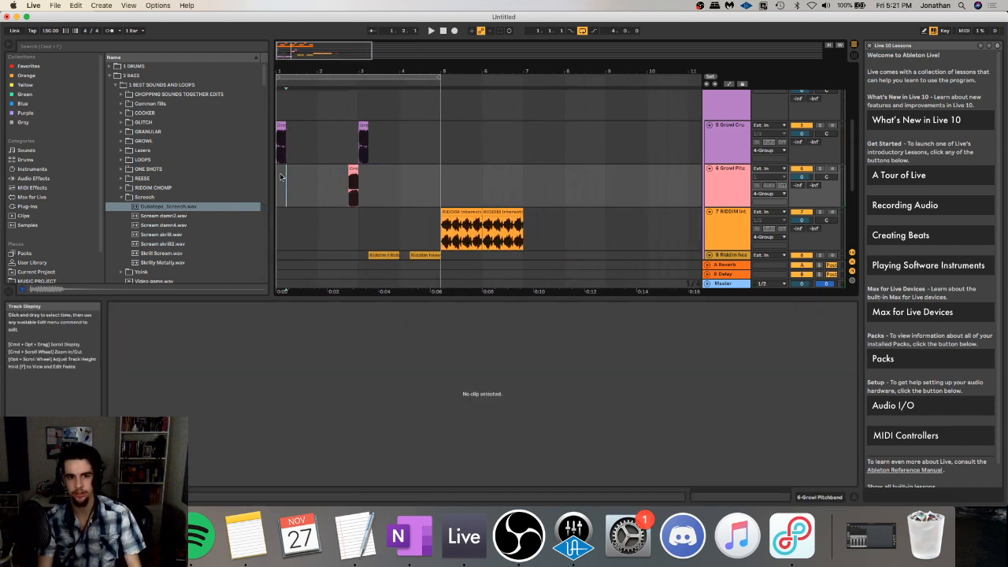
- Hide the clip details and look over all the tracks in the arrangement
left_click(278, 185)
scroll(307, 203, "down", 4)
scroll(309, 198, "up", 8)
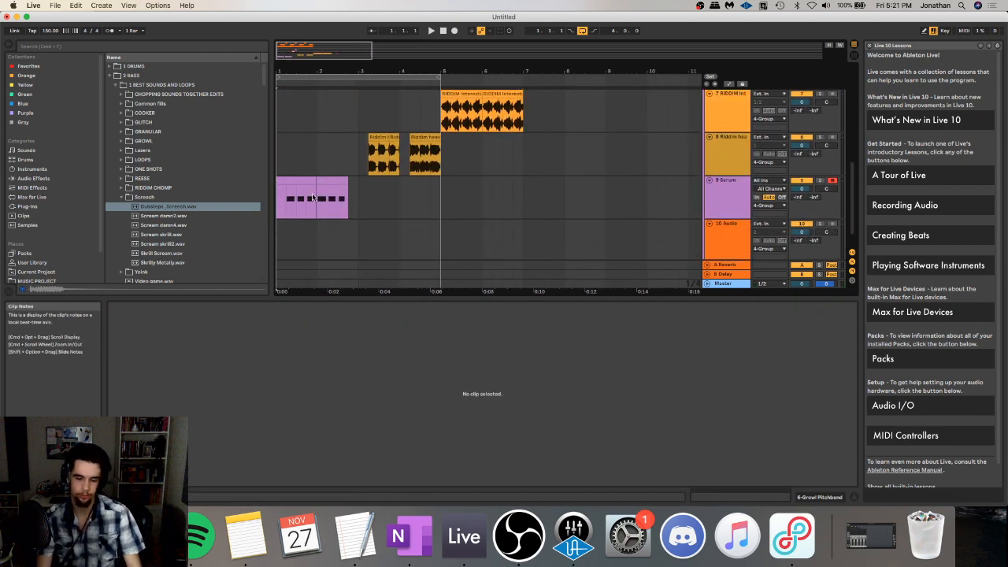
left_click(320, 300)
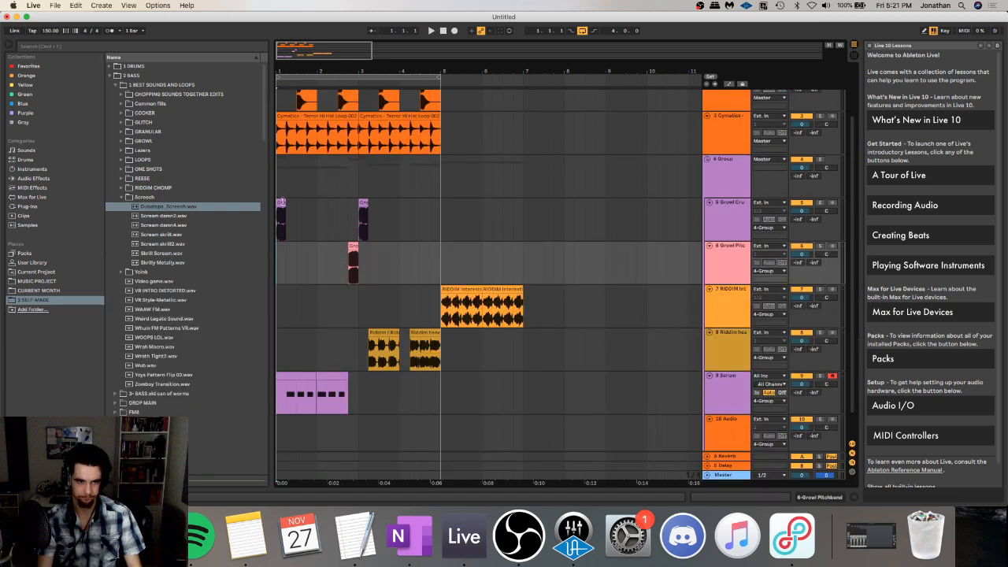
left_click(281, 201)
left_click(280, 173)
- Start saving the Live set and choose the folder 4 PROJECTS > 2020 > 05 MAY inside MUSIC PROJECT as its location
key("super+s")
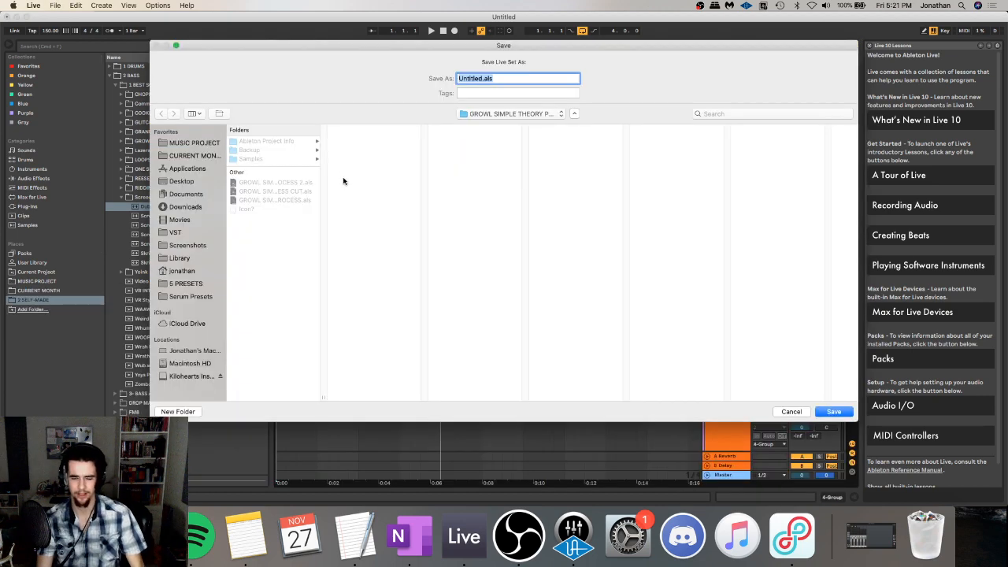
left_click(531, 115)
left_click(522, 125)
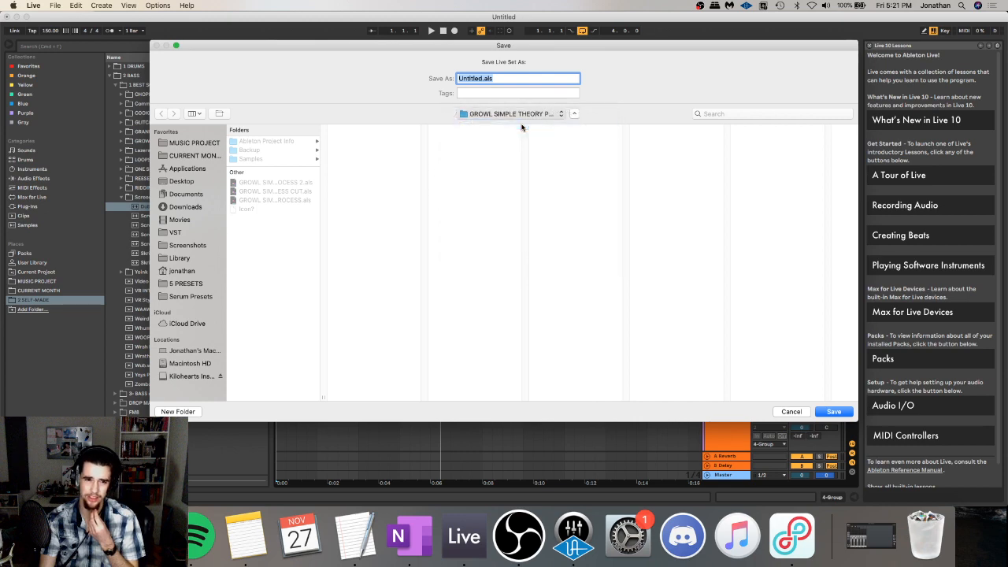
left_click(517, 79)
left_click_drag(517, 79, 457, 79)
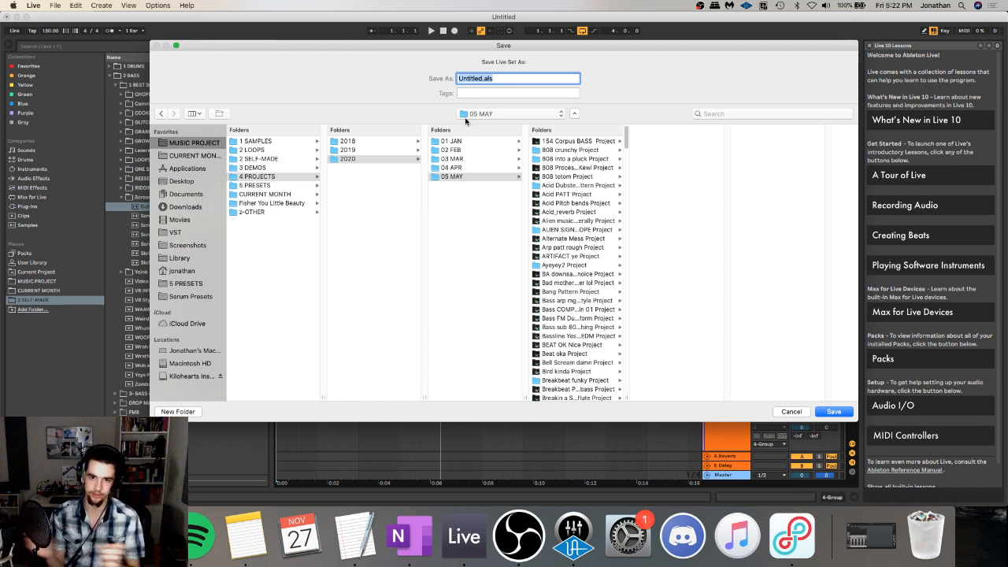
left_click(496, 176)
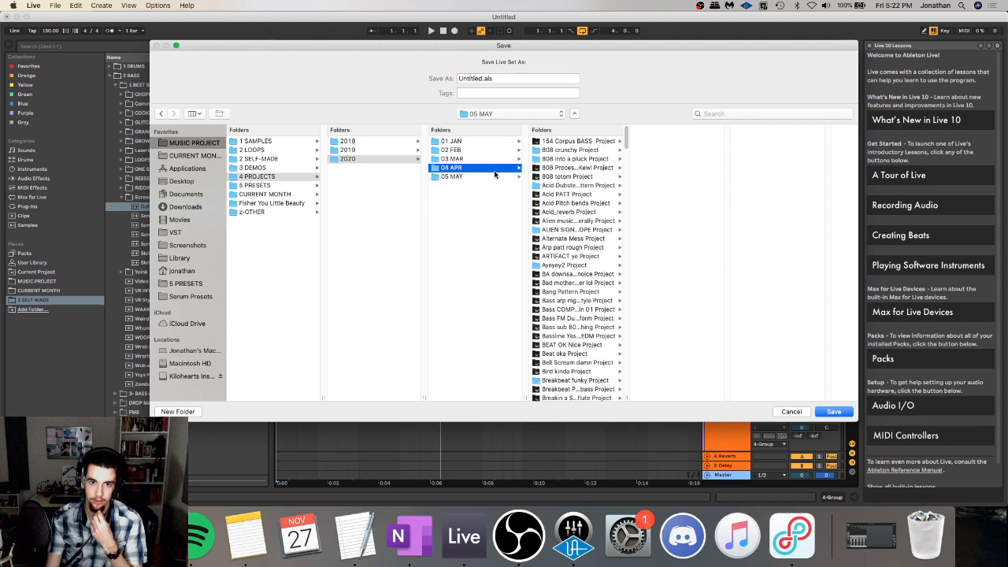
left_click(517, 79)
left_click_drag(517, 81, 438, 80)
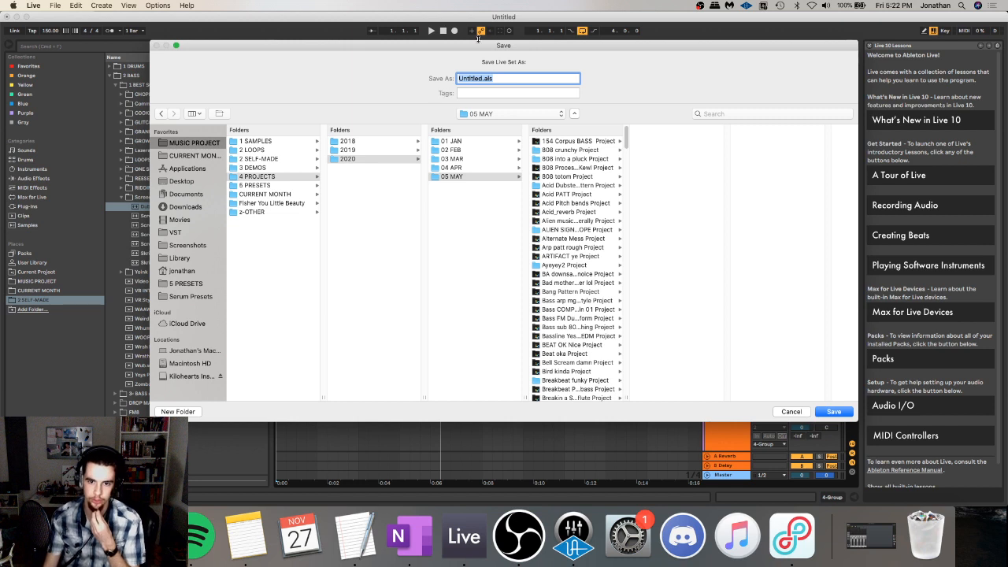
- Name the set DUB STREAM NOV and save it
left_click(530, 79)
triple_click(514, 78)
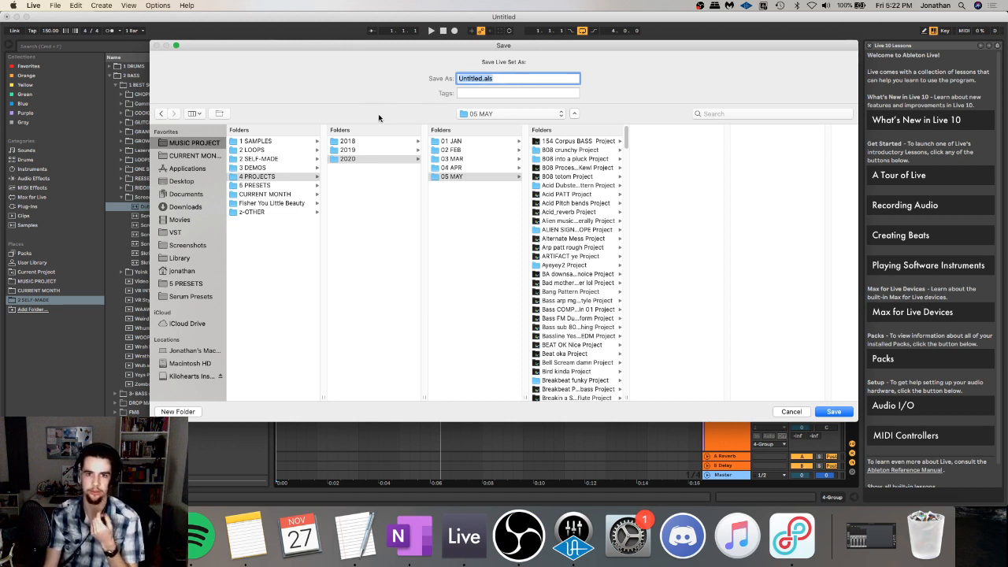
type("D")
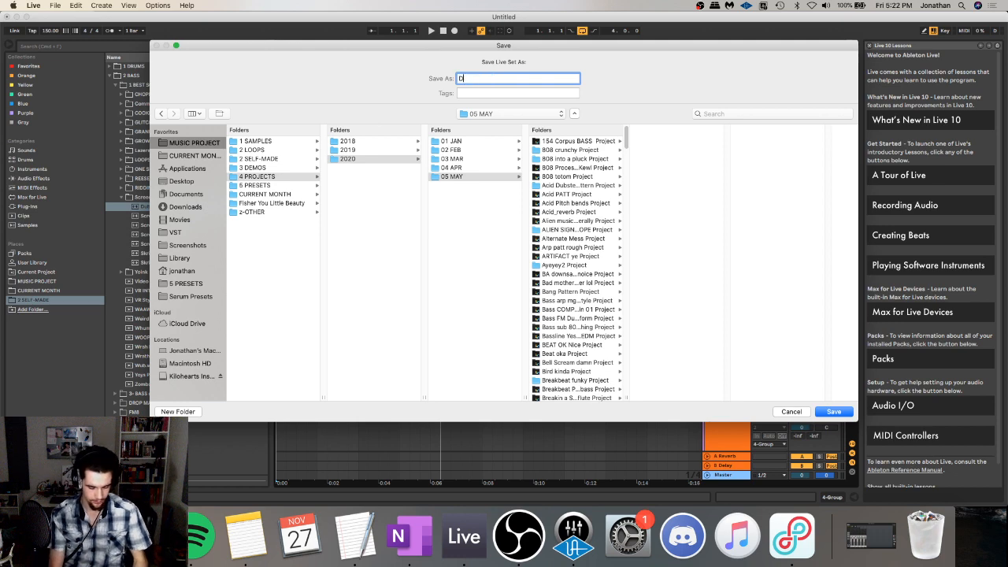
type("UB STREAM")
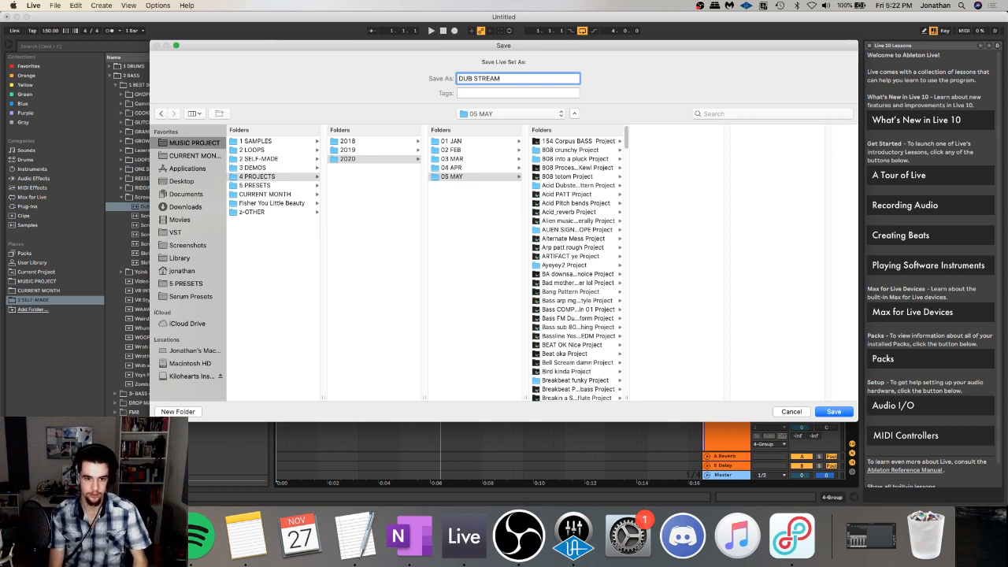
type(" NOV")
key("Return")
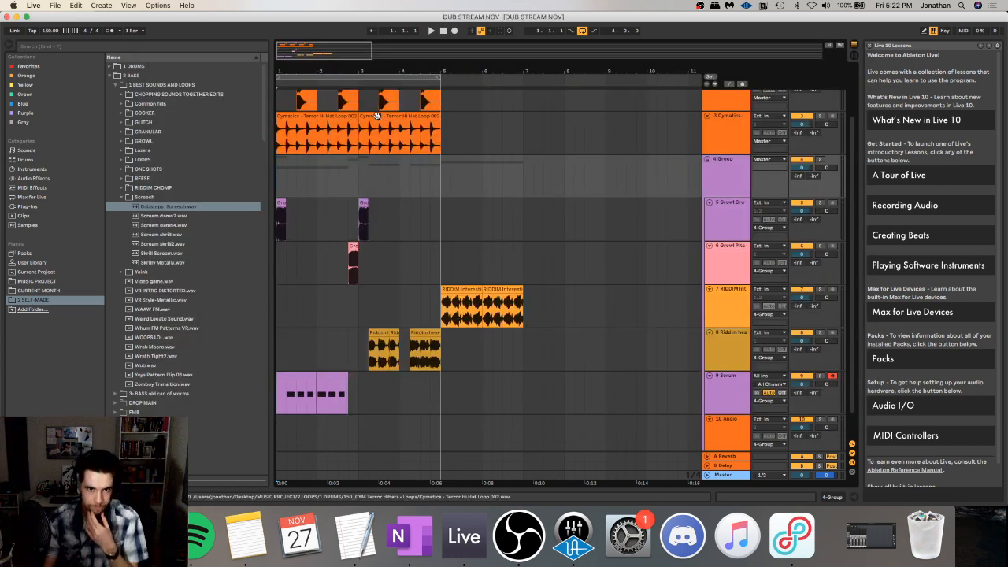
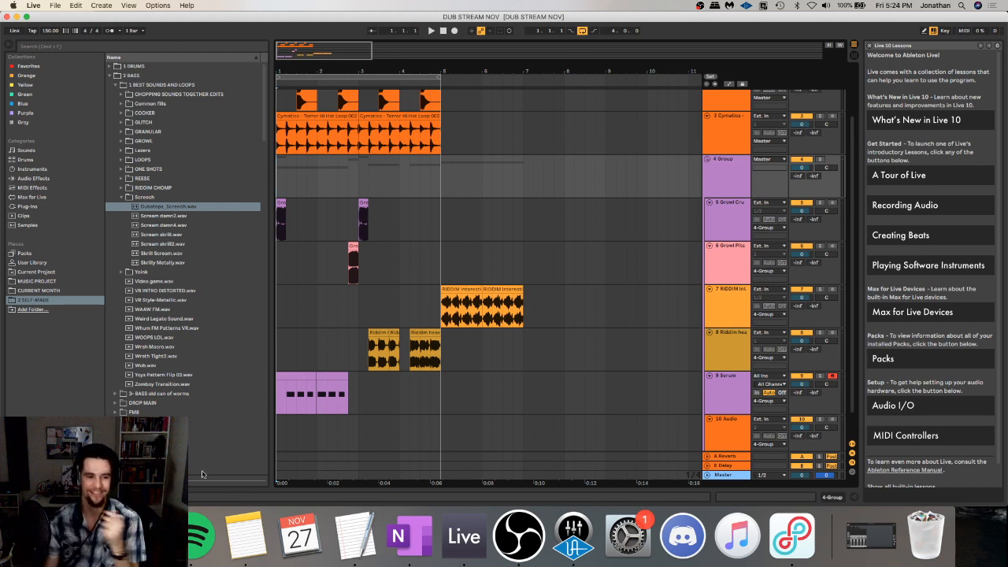
- Switch to Firefox to read the Twitch stream chat and return to Live
key("super+Tab")
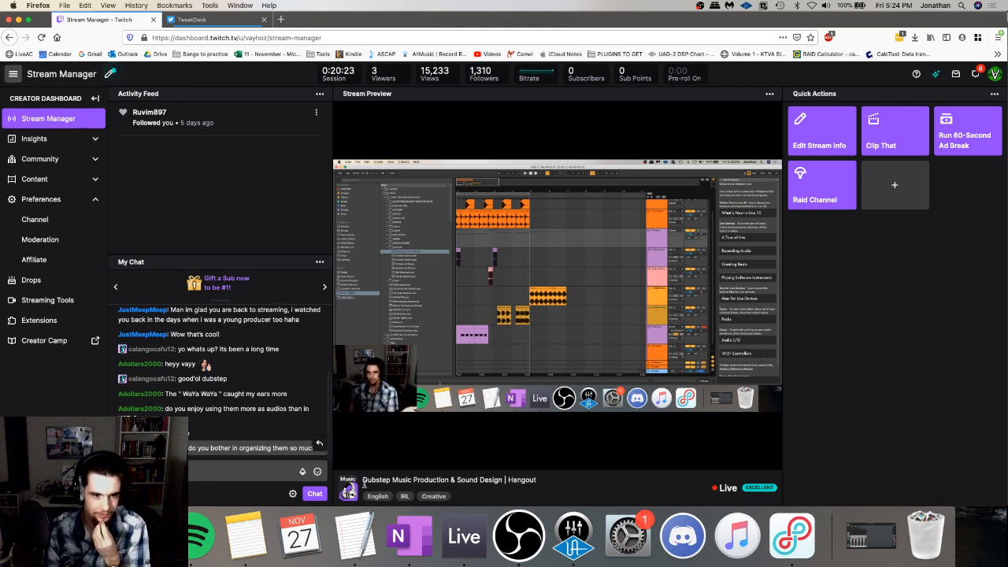
key("super+Tab")
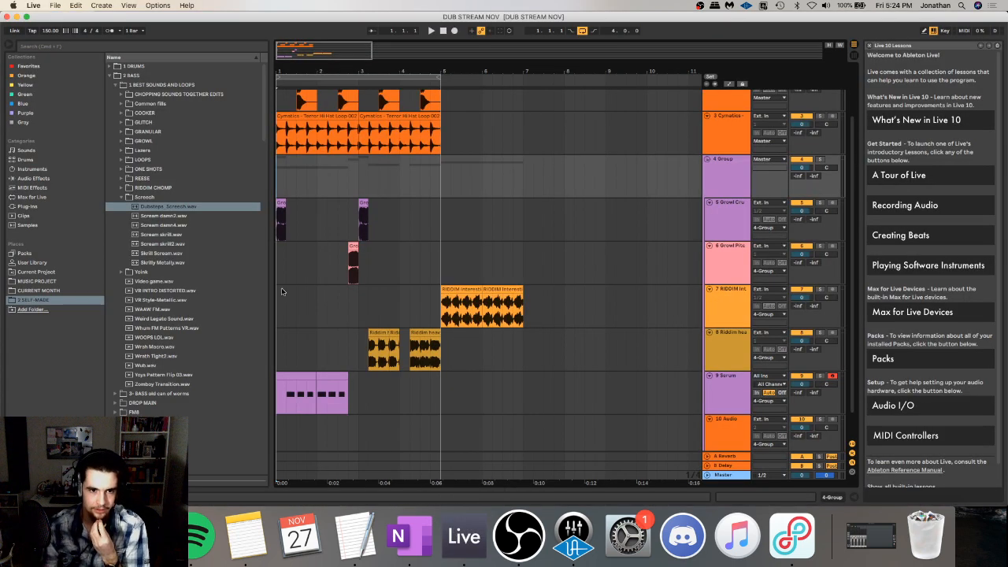
- Consolidate the two Serum MIDI clips in the first bars into one clip
left_click(279, 302)
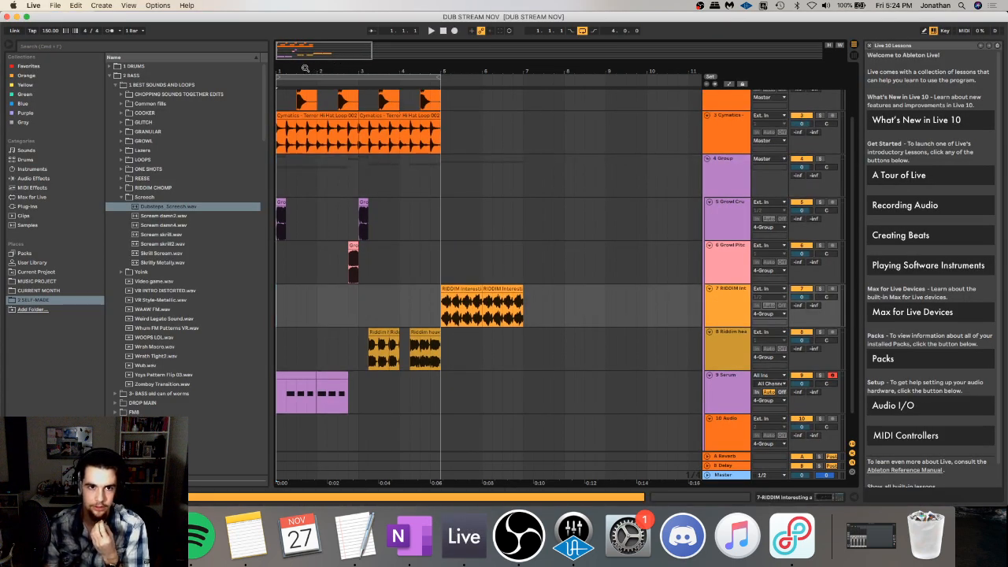
left_click_drag(306, 68, 306, 99)
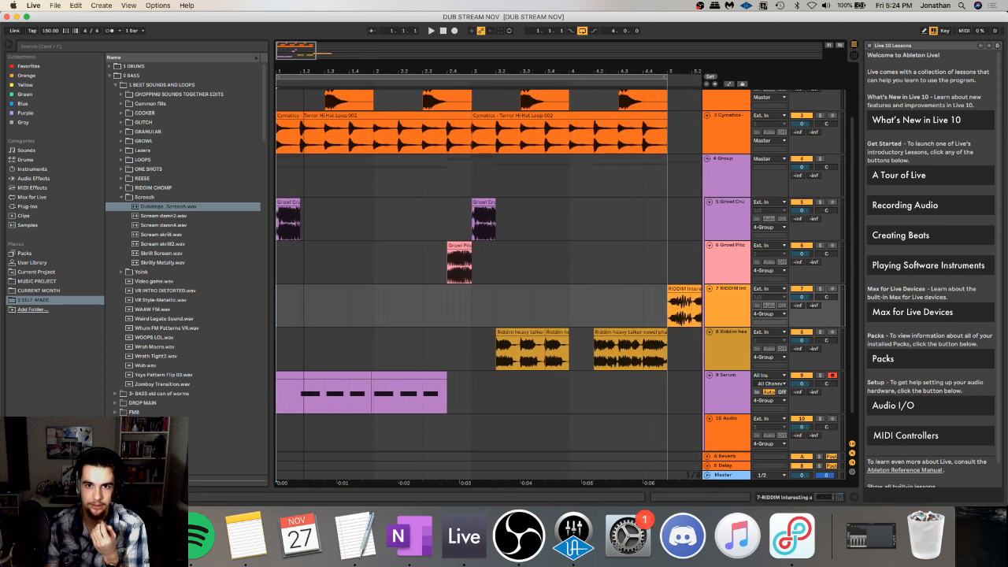
left_click(730, 393)
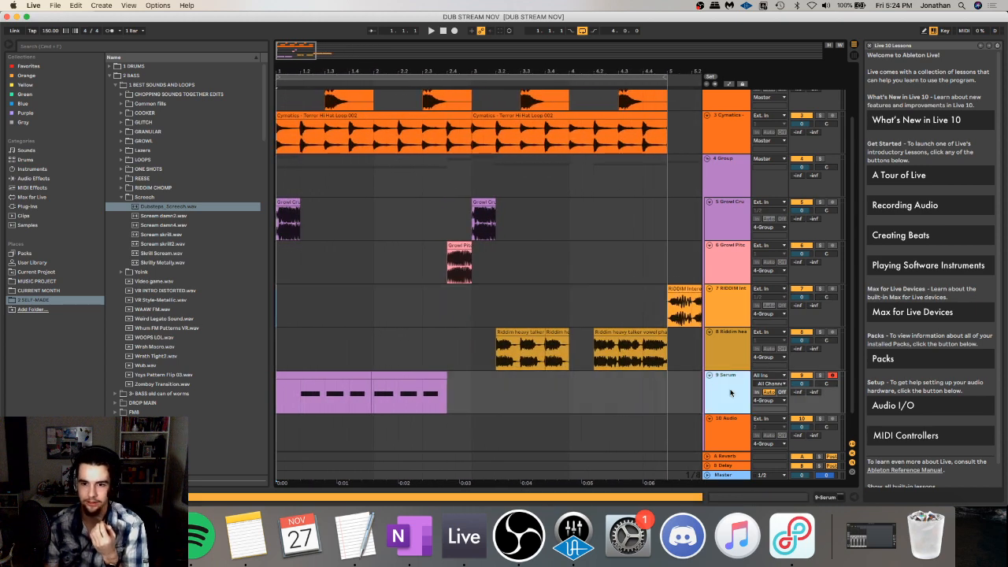
left_click(311, 376)
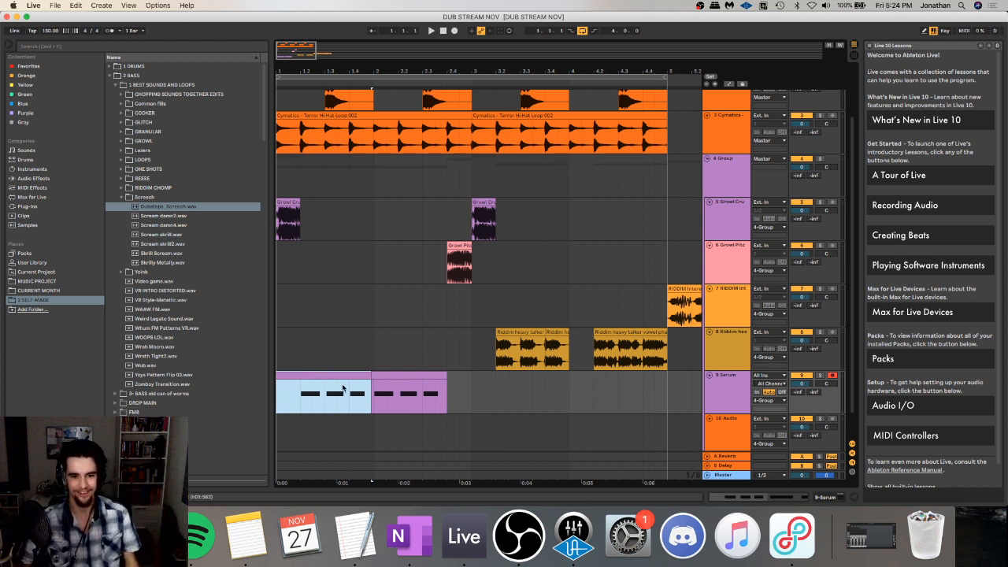
left_click(400, 377, "shift")
key("super+j")
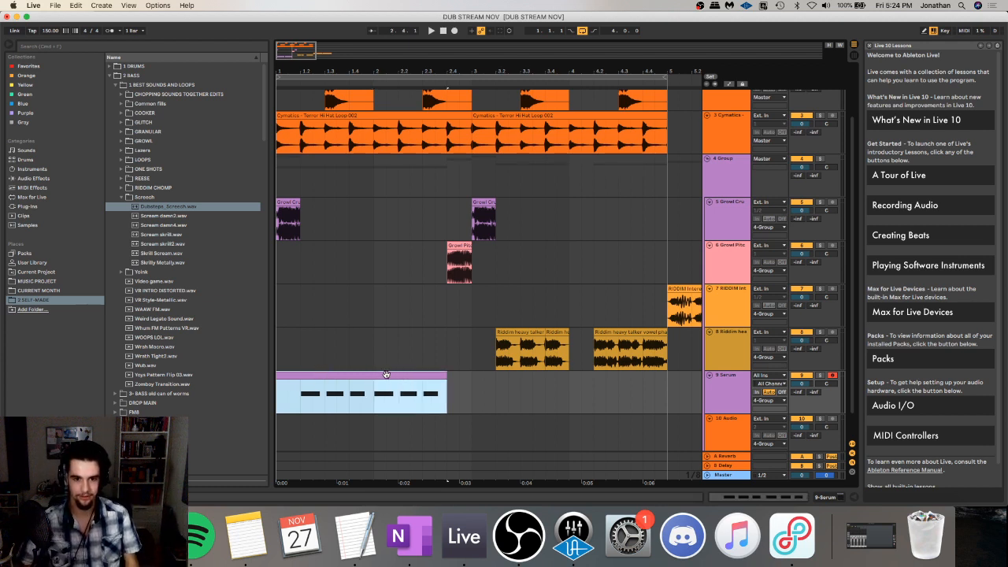
- Play the arrangement to audition the consolidated Serum clip
left_click(730, 384)
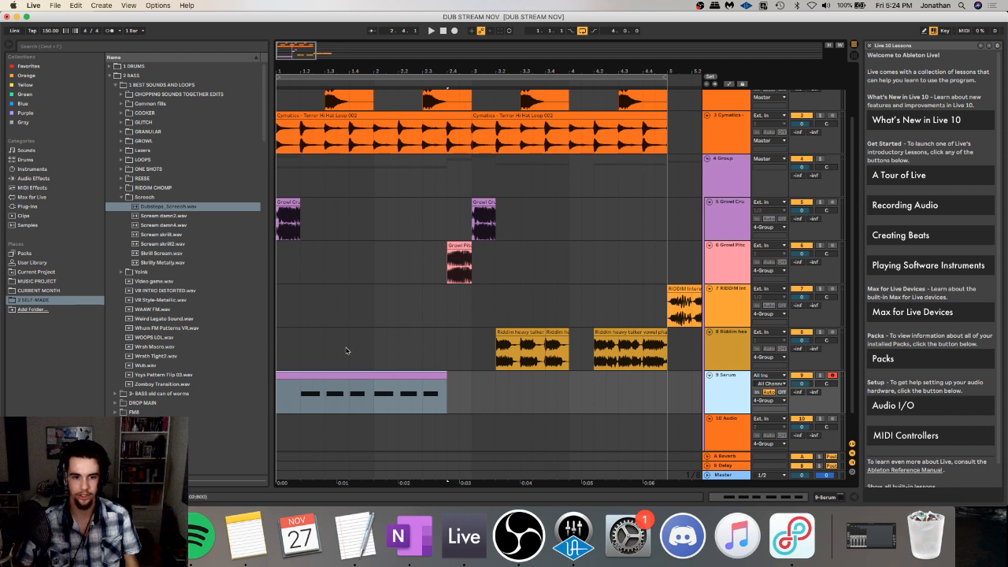
left_click(372, 375)
key("space")
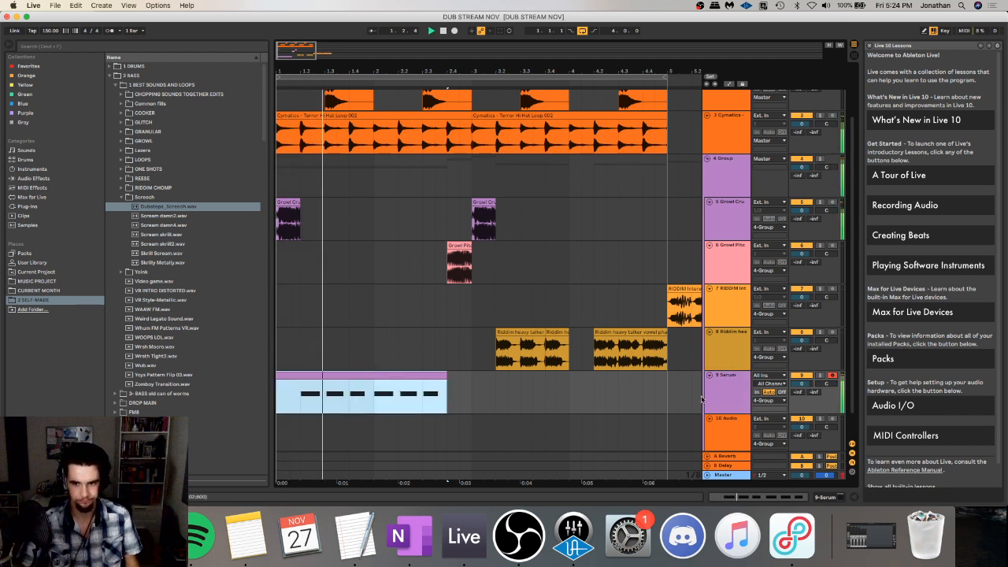
left_click(591, 384)
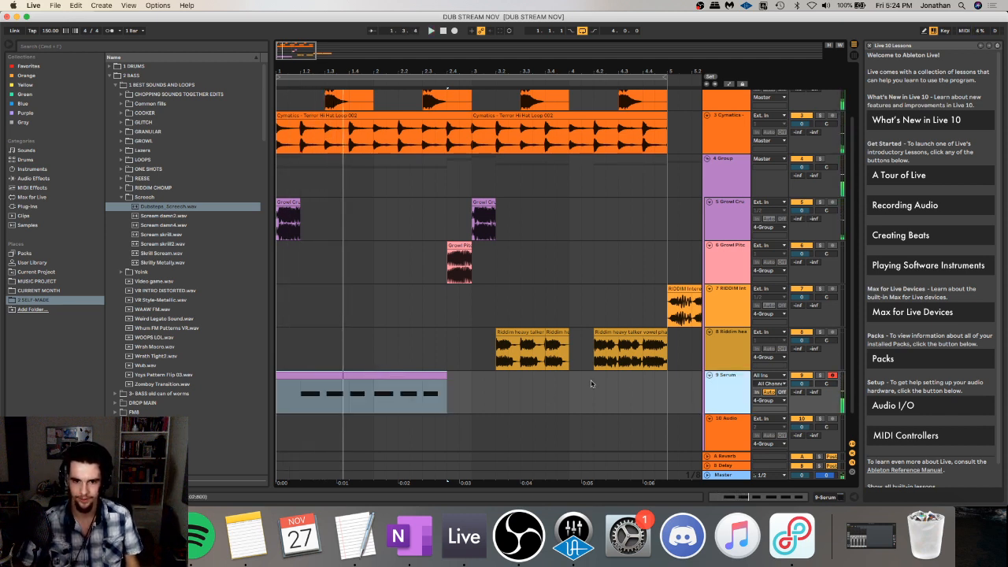
key("space")
left_click(347, 373)
- Find the DUBSTEP BASICS effect rack in the Orange collection and rename it 1- DUBSTEP BASICS
left_click(29, 65)
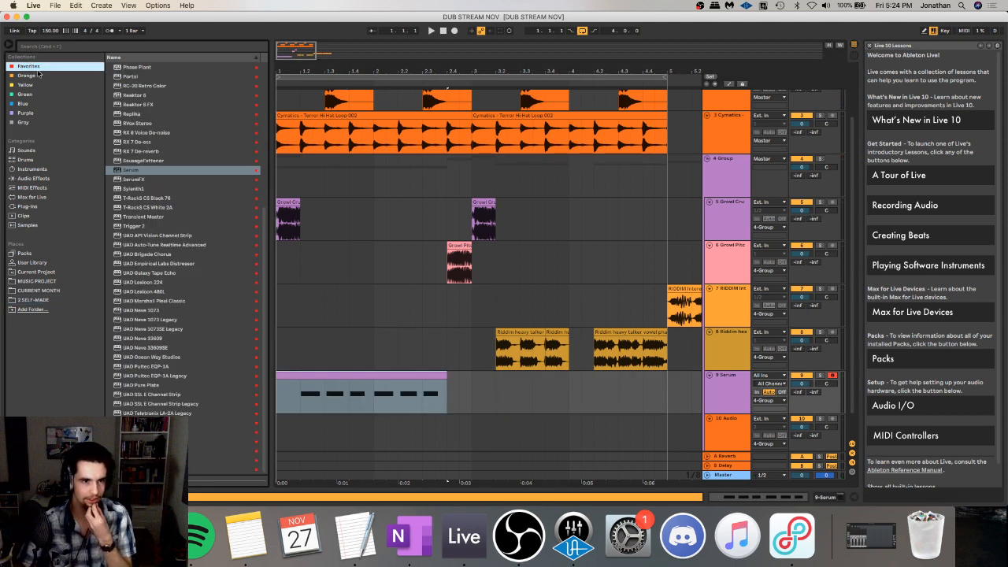
left_click(28, 75)
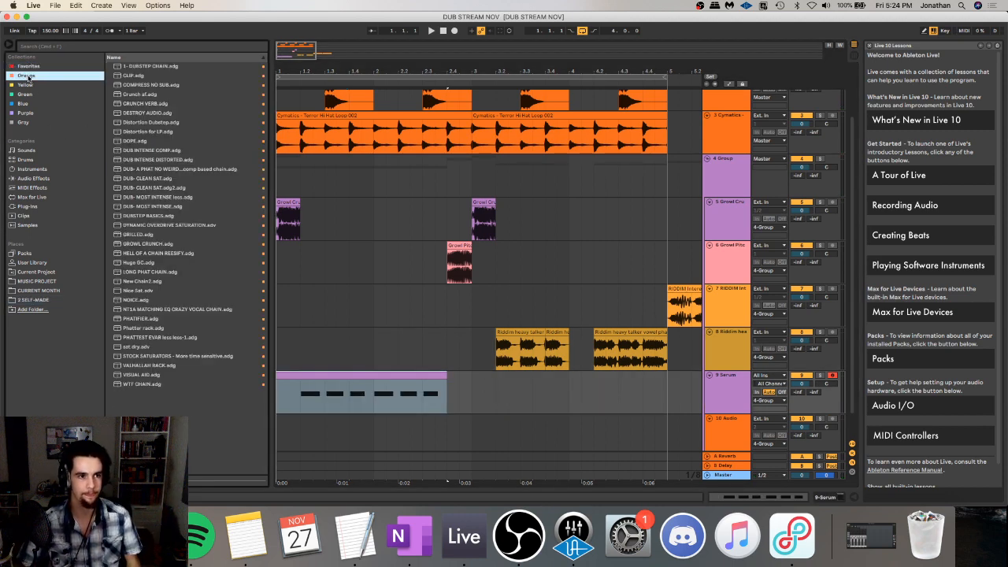
left_click(207, 178)
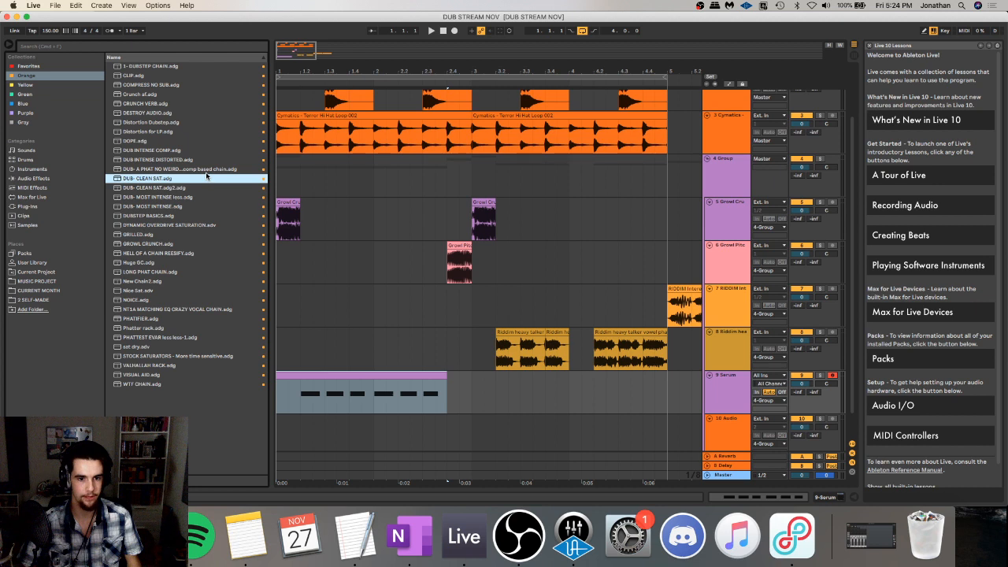
left_click(379, 378)
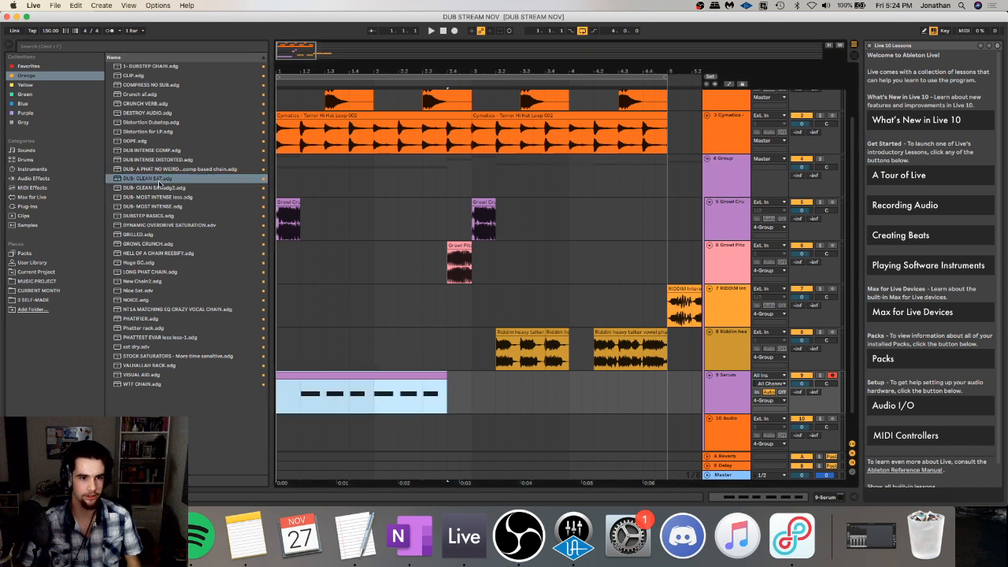
left_click(166, 216)
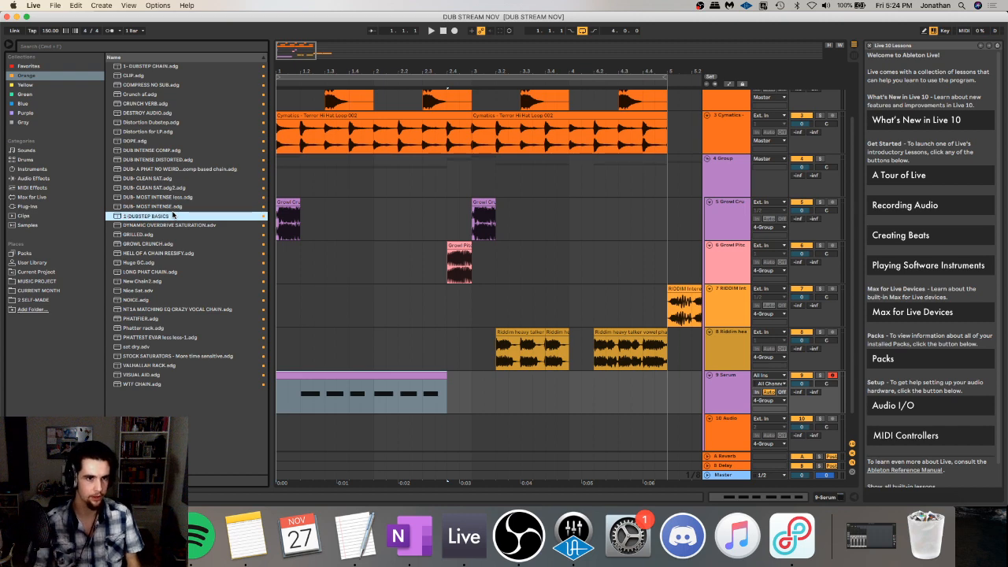
key("Return")
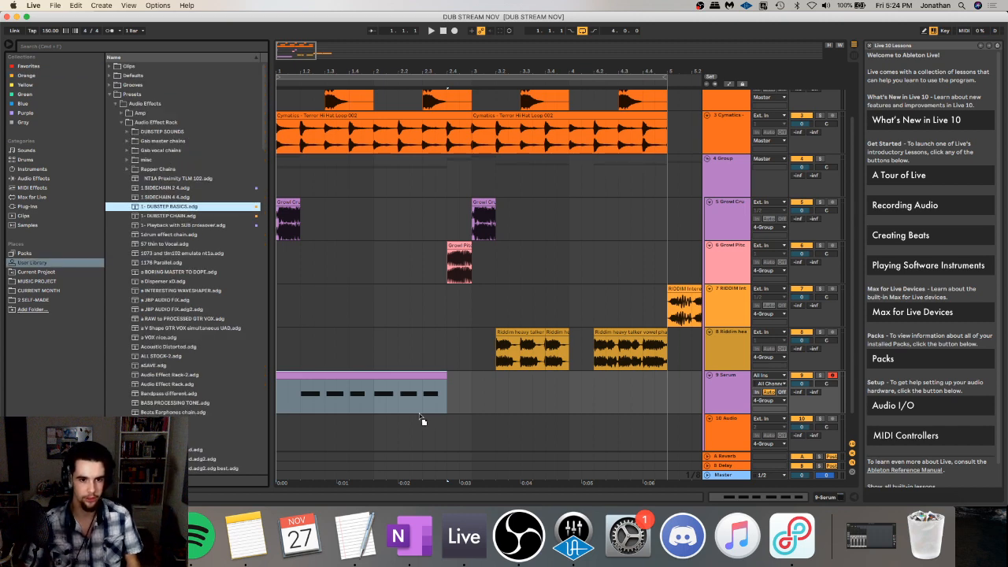
- Try the 1- DUBSTEP BASICS rack on the Serum track, raising its Limiter gain to 6.50 dB during playback
key("shift+Tab")
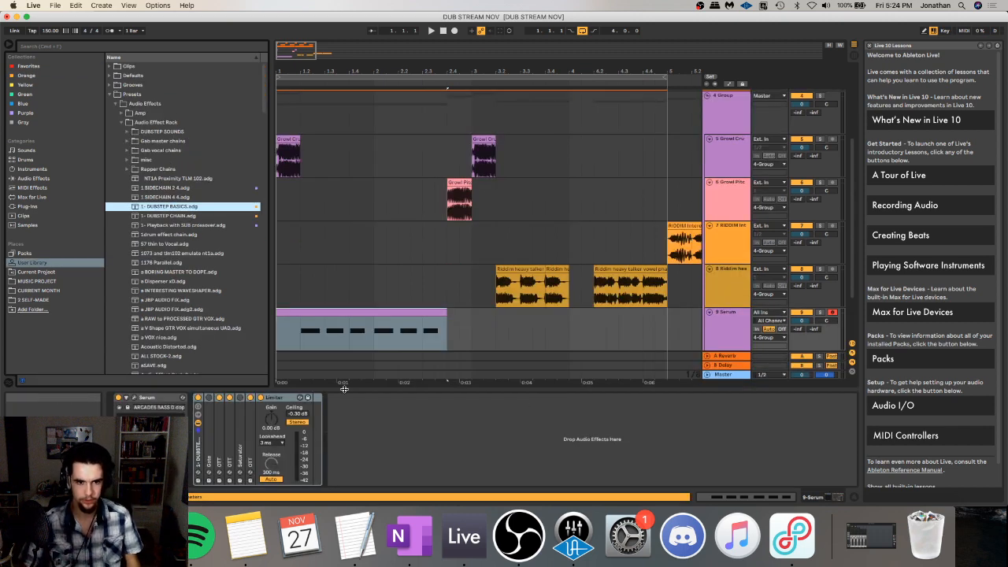
key("space")
mouse_move(271, 417)
left_mouse_down()
mouse_move(271, 394)
mouse_move(271, 421)
left_mouse_up()
key("space")
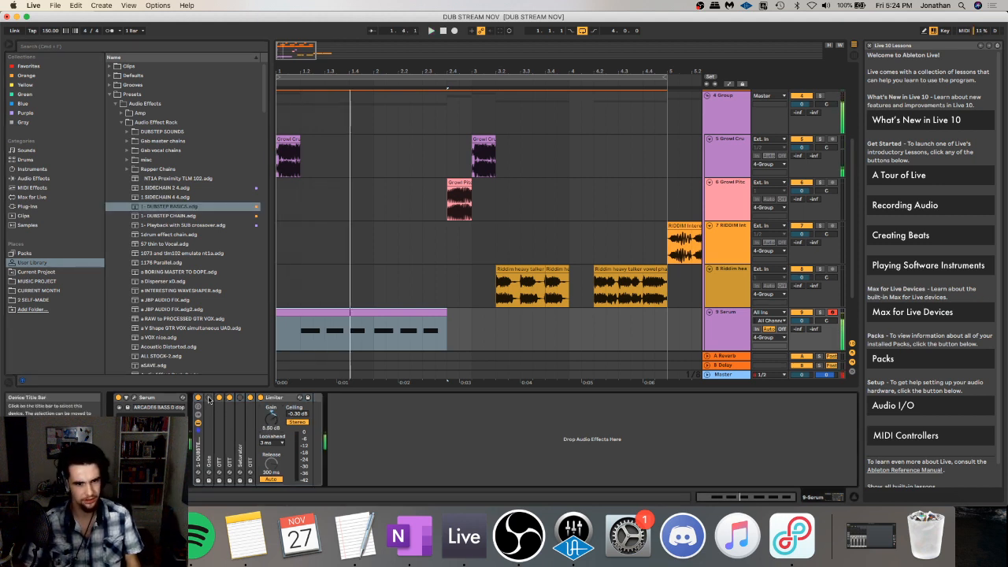
- Compare the rack's sound with the Saturator and Gate toggled, and delete the rack from the Serum track
left_click(240, 397)
left_click(209, 397)
key("space")
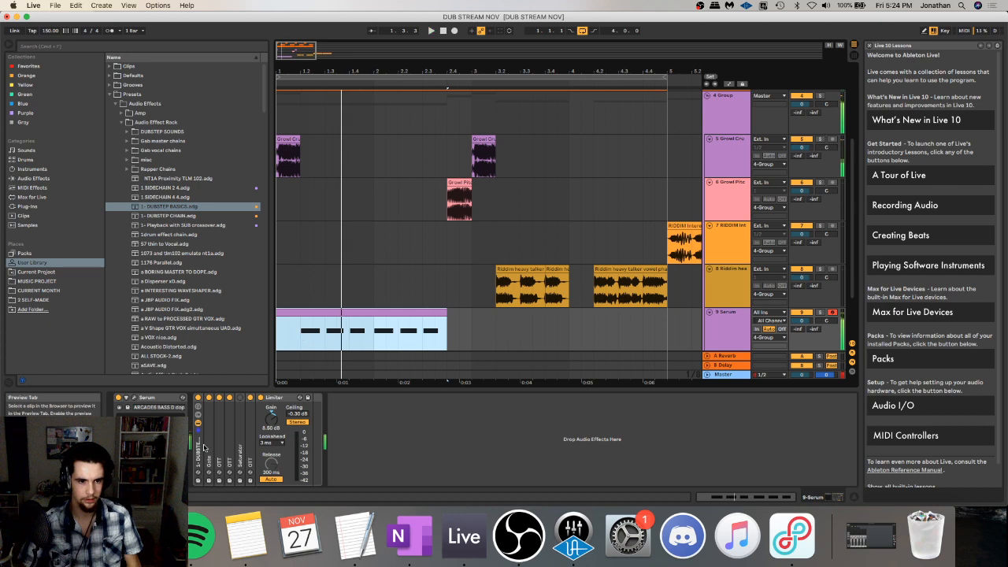
left_click(223, 458)
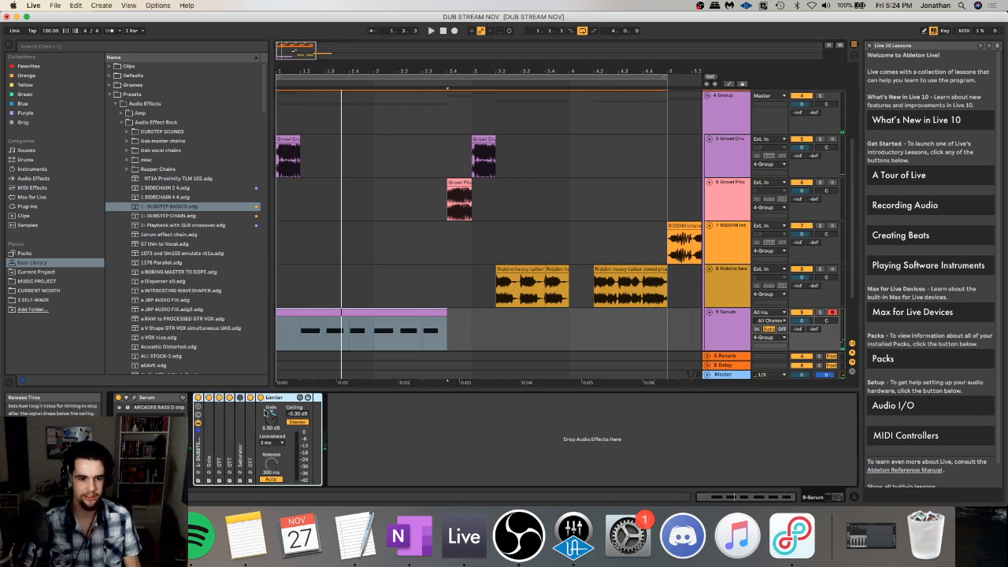
key("Delete")
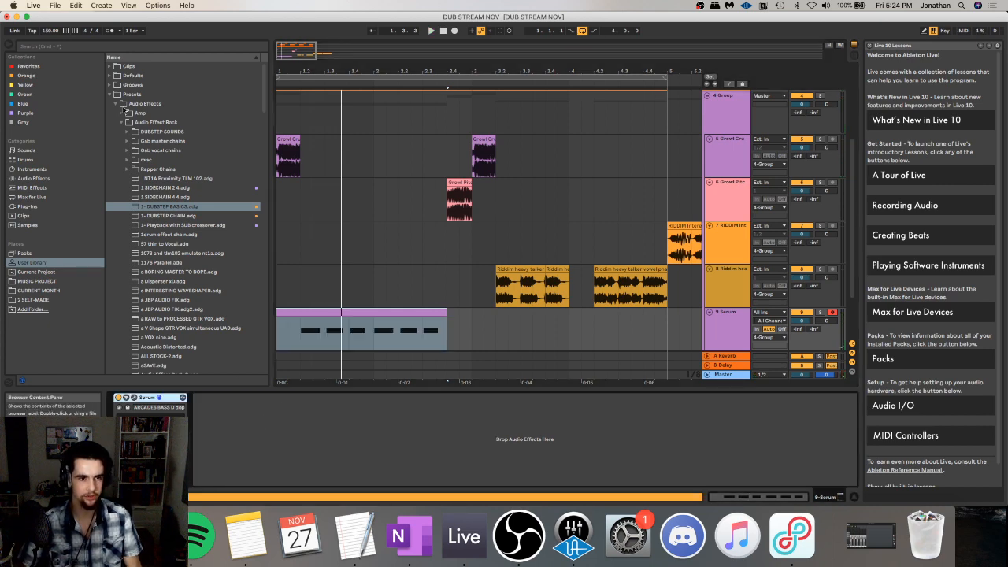
- Load the "DUB- A PHAT NO WEIRD...comp based chain" rack from the Orange collection onto the Serum track and play it
left_click(26, 75)
left_click(173, 178)
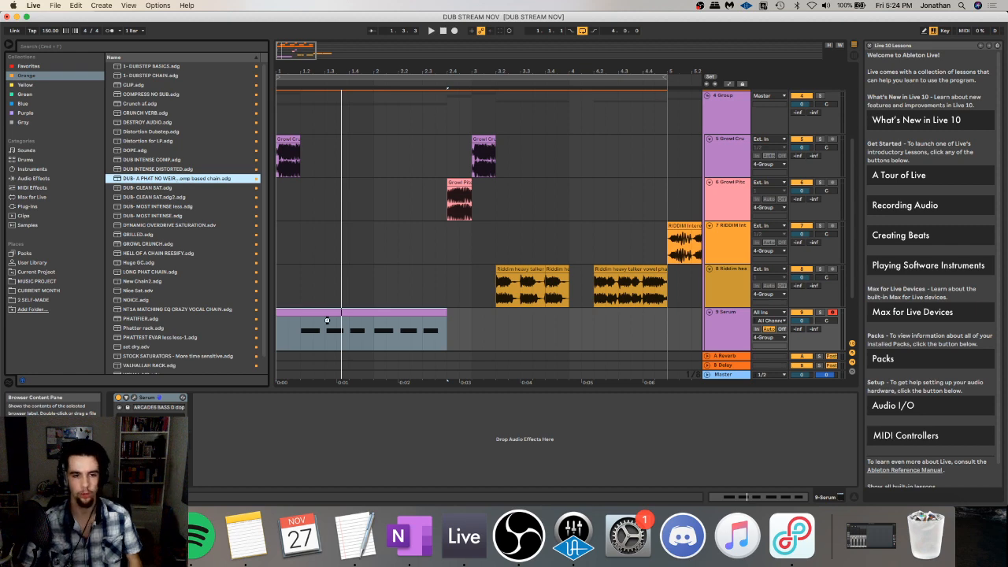
left_click_drag(174, 178, 323, 331)
key("space")
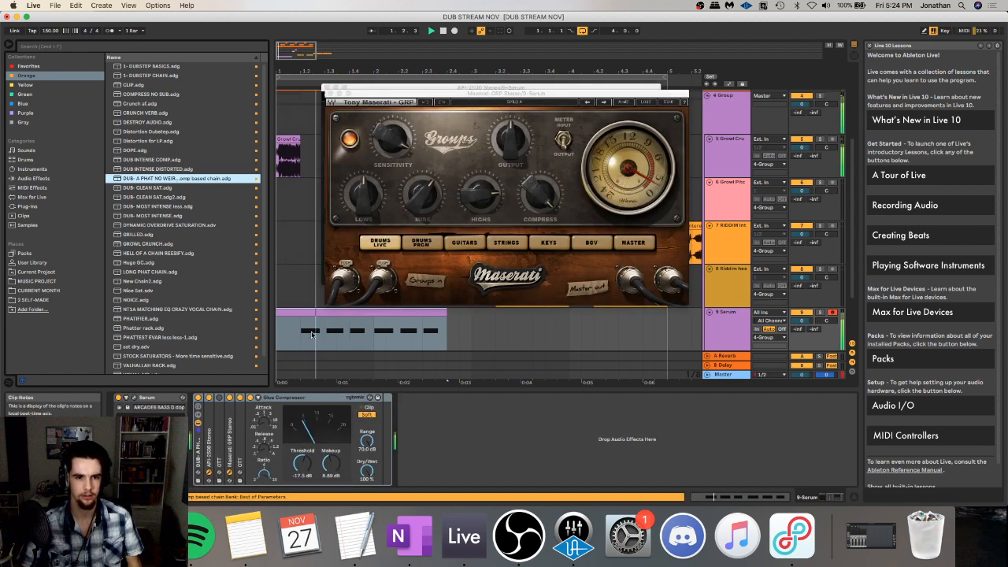
- Raise the Glue Compressor's makeup gain to 10.8 dB, stop playback and close the Maserati GRP plug-in window
left_click_drag(336, 467, 337, 456)
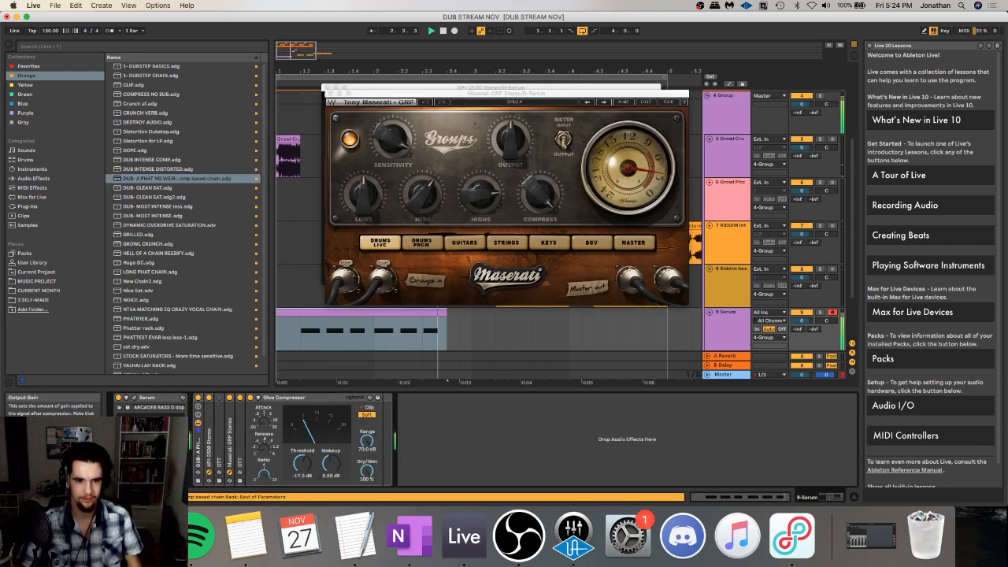
key("space")
left_click(331, 94)
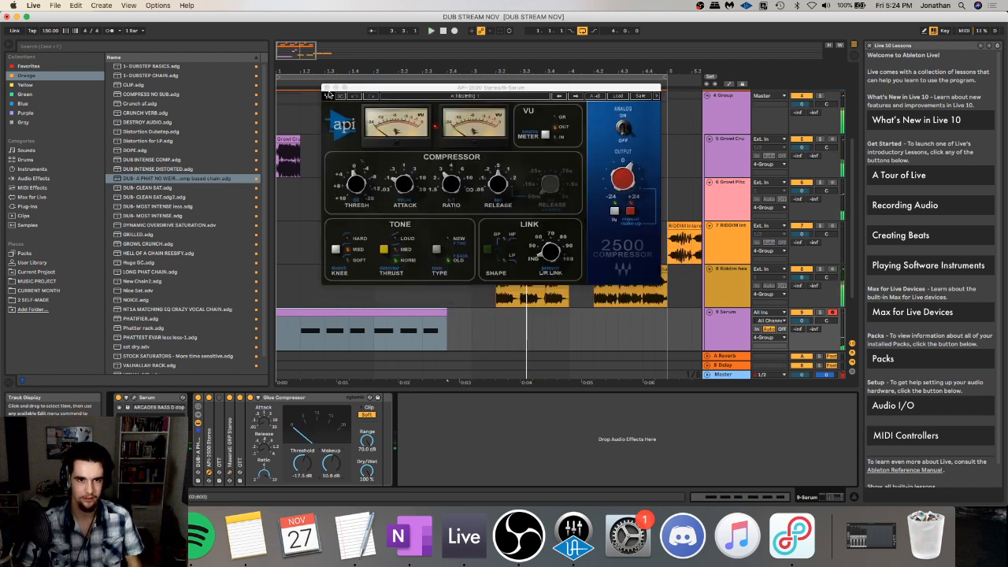
- Close the API-2500 compressor window and play the Serum clip from near its start
left_click(327, 87)
left_click_drag(581, 76, 581, 49)
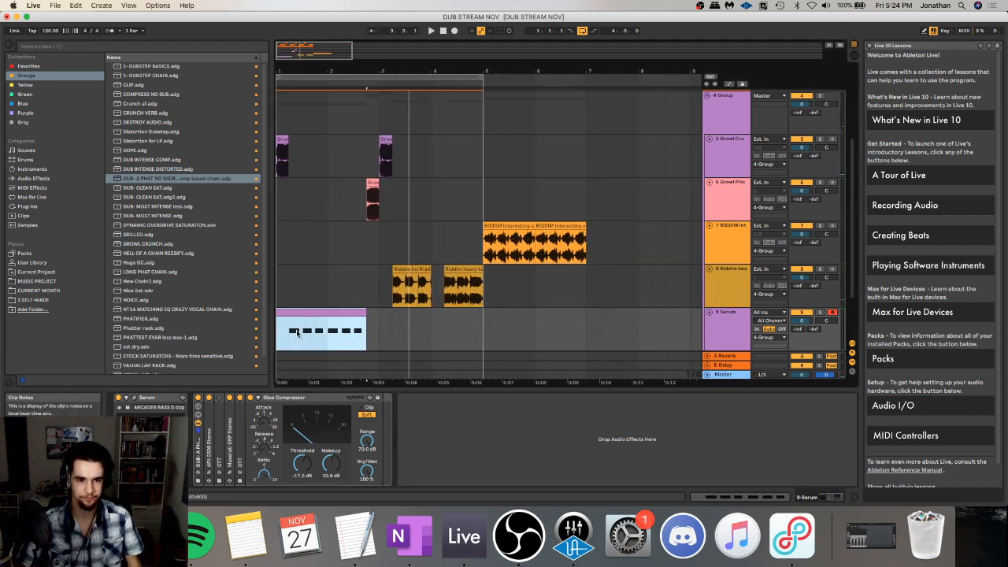
left_click(292, 334)
key("space")
key("space")
left_click(49, 180)
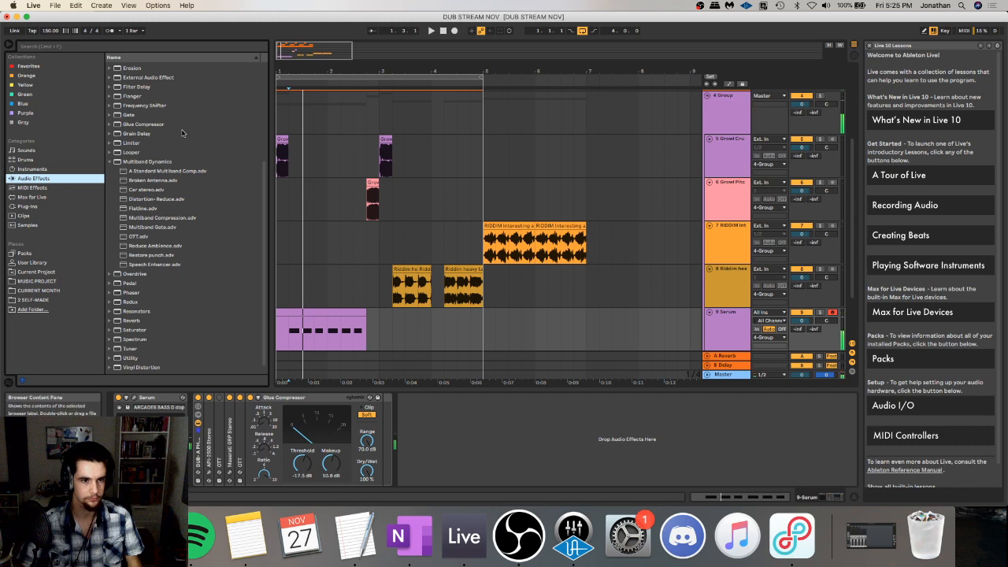
- Open Serum's effects page from the Serum track and solo that track for playback
left_click(134, 397)
left_click(442, 109)
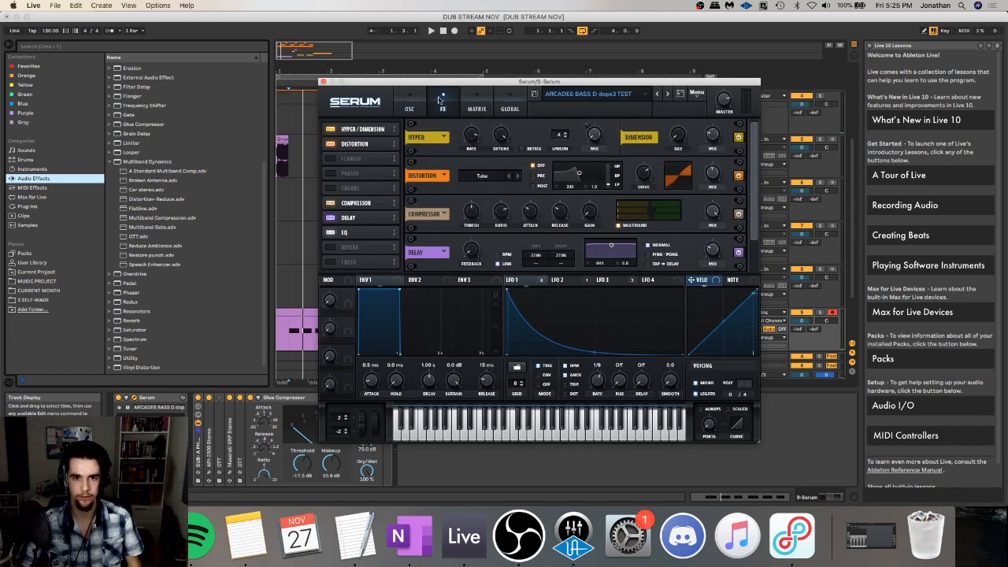
key("space")
left_click(820, 313)
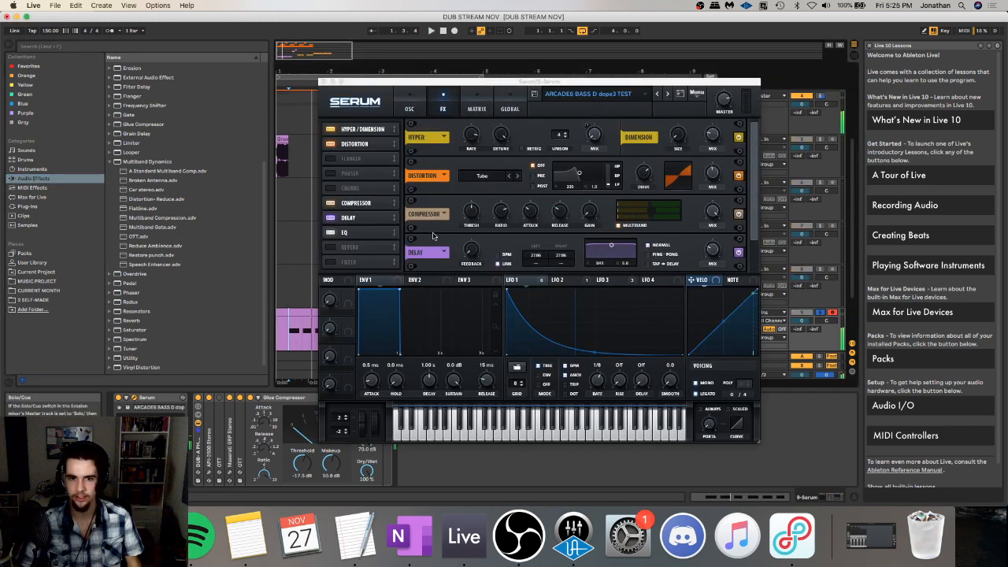
- Assign Env 1 to the low-band Q of Serum's EQ, play the result and close the synth window
left_click(363, 234)
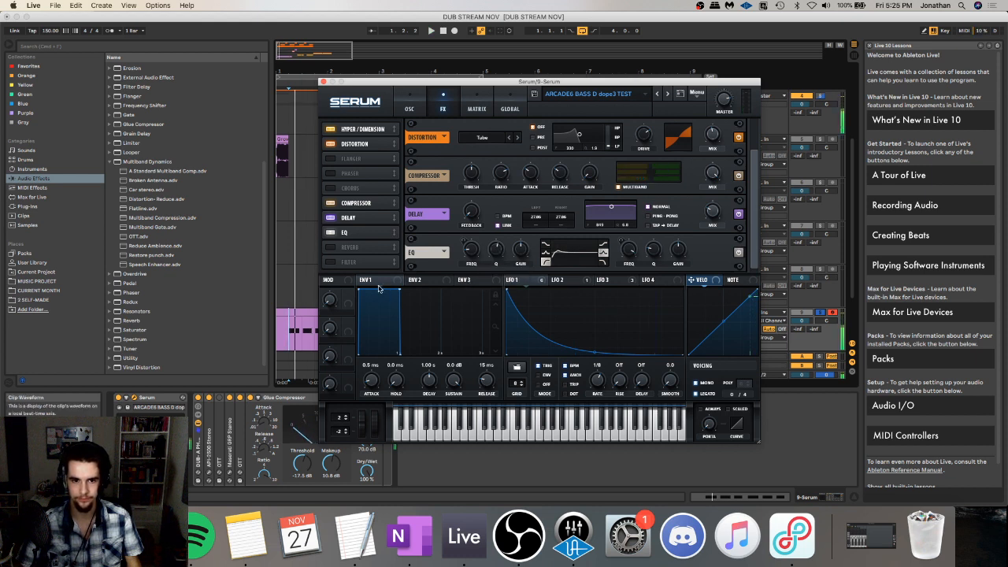
left_click_drag(367, 281, 495, 261)
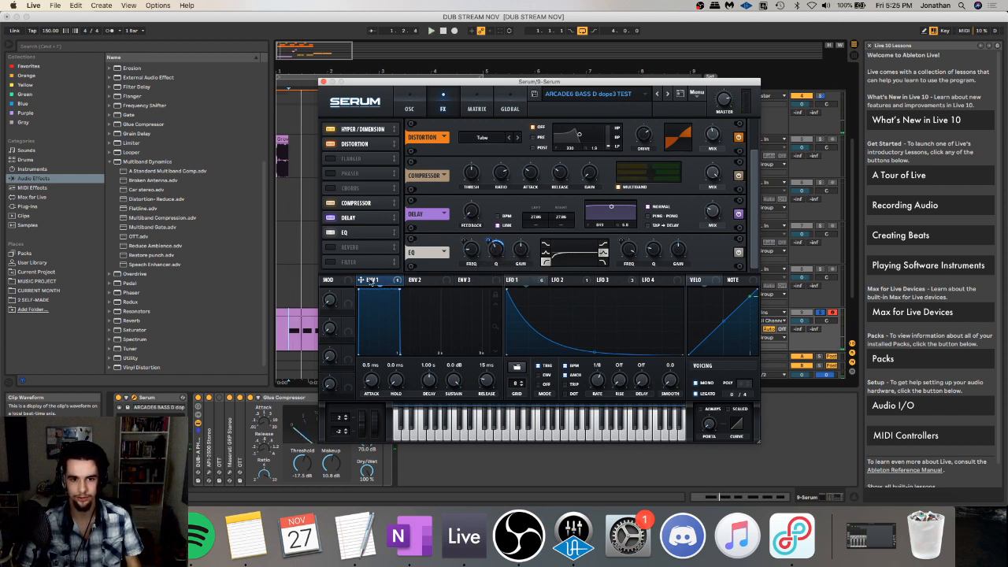
key("space")
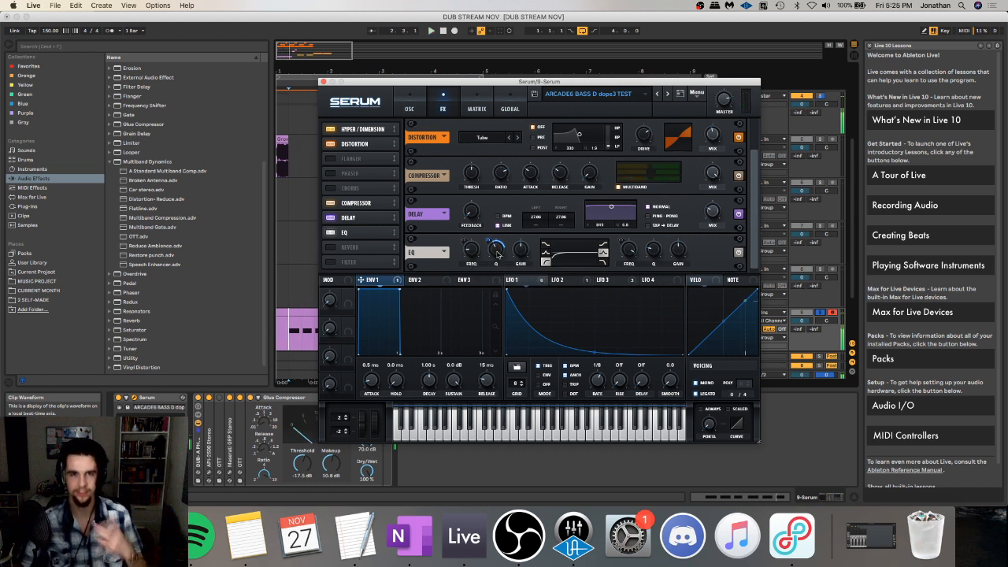
right_click(497, 251)
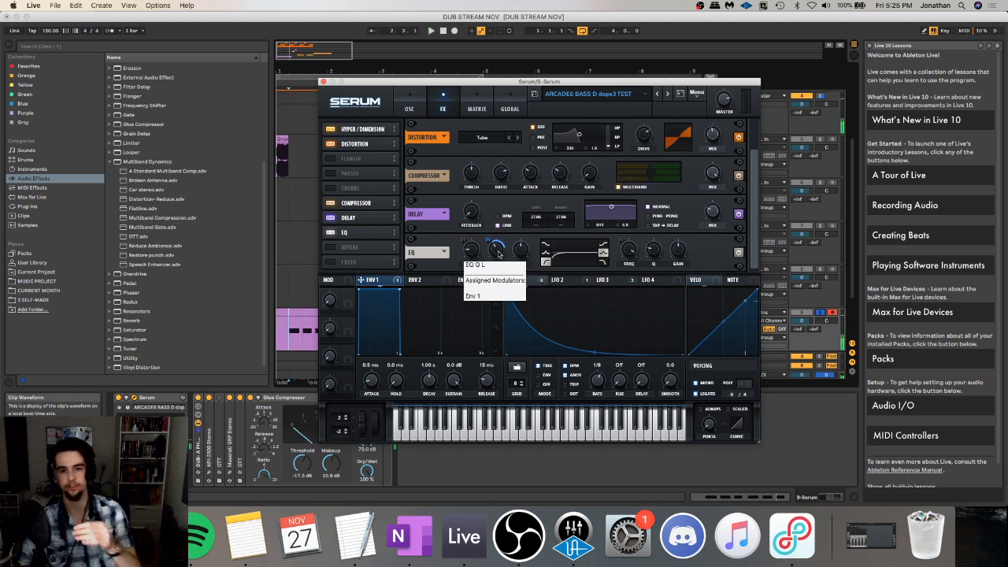
left_click(323, 81)
- Delete the first beat of the Serum clip so that it starts at 1.2
left_click_drag(280, 326, 291, 320)
key("Delete")
left_click(296, 315)
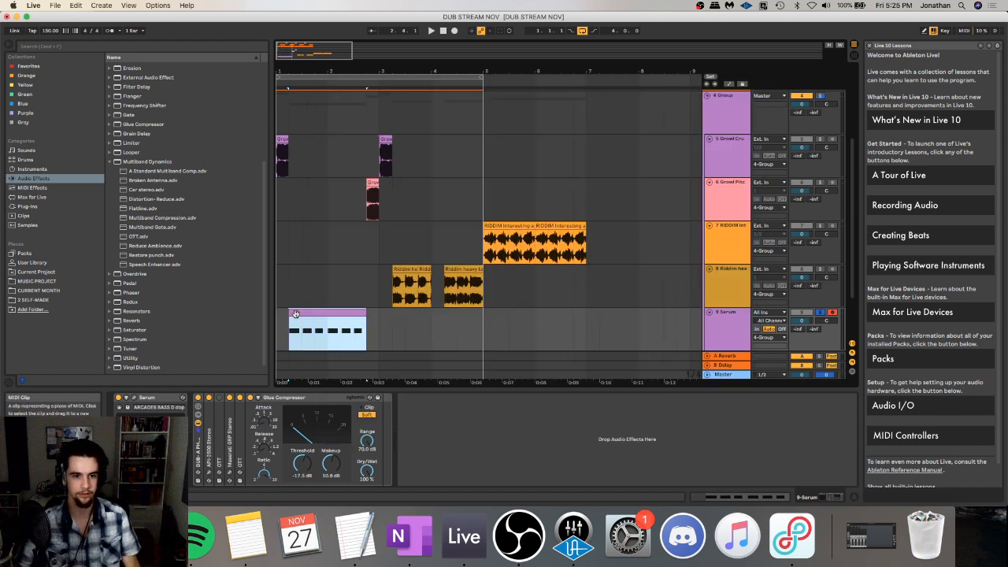
- Try 20.0 dB of Glue Compressor makeup gain on the Serum track during playback and settle on 17.0 dB
key("space")
left_click_drag(331, 464, 331, 421)
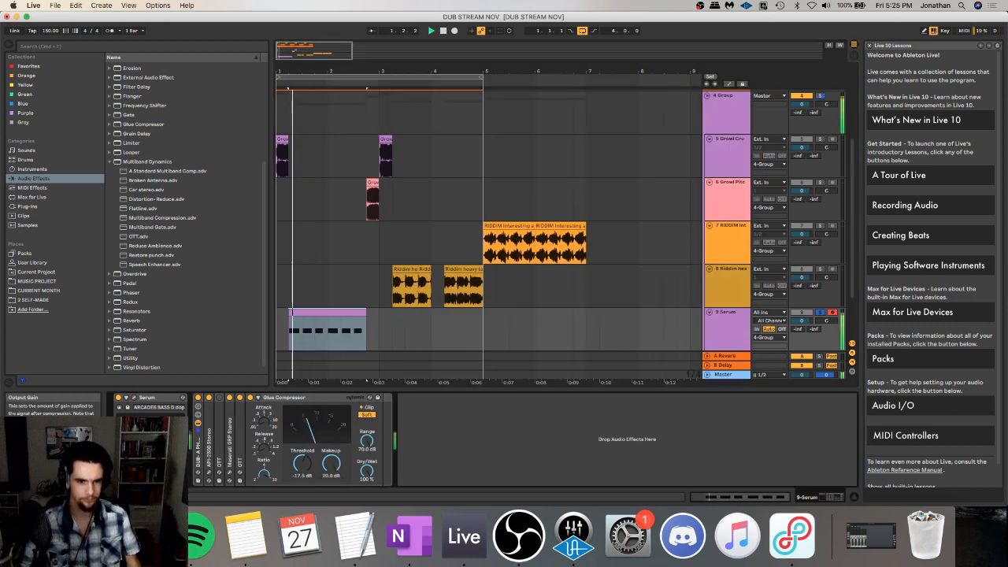
key("space")
key("space")
left_click_drag(331, 464, 331, 476)
key("space")
left_click(281, 318)
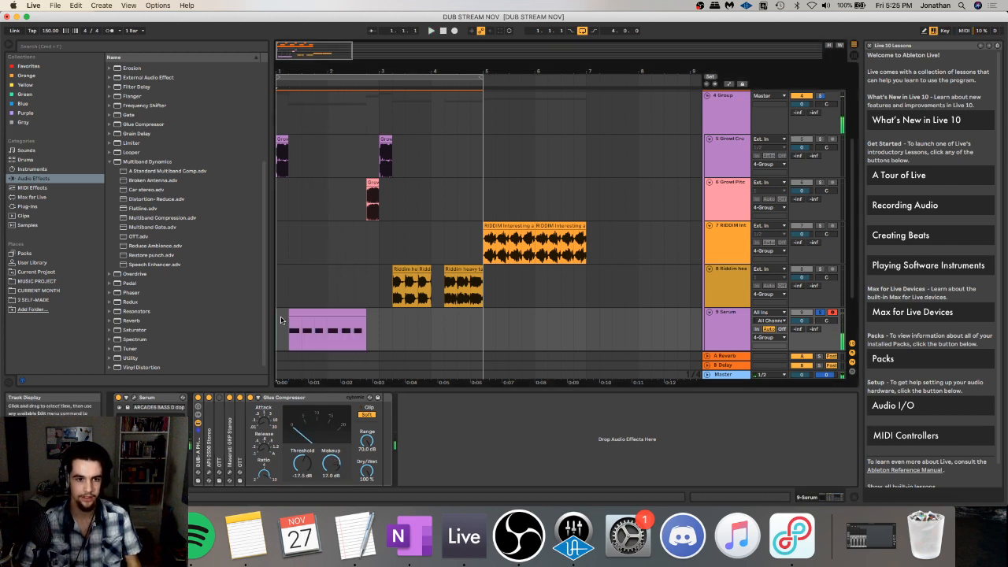
- Switch to the Twitch Stream Manager in Firefox, read the viewers' chat messages and return to Ableton Live
left_click(136, 537)
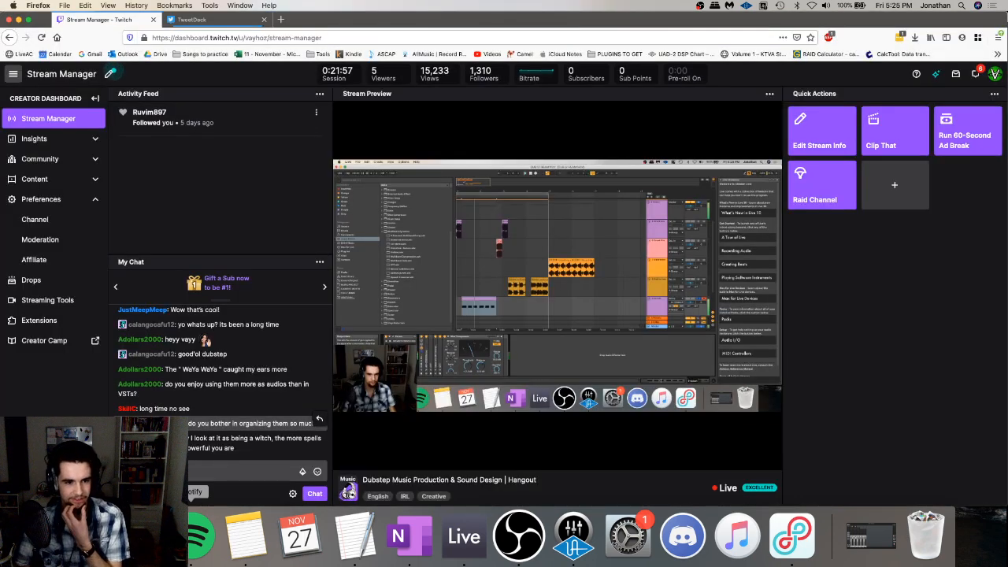
left_click(458, 538)
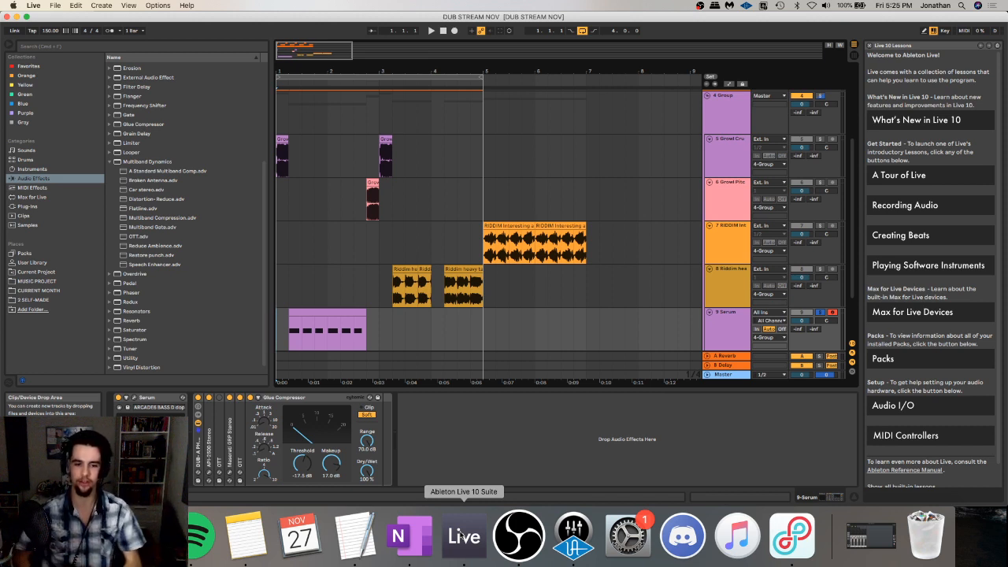
left_click(136, 536)
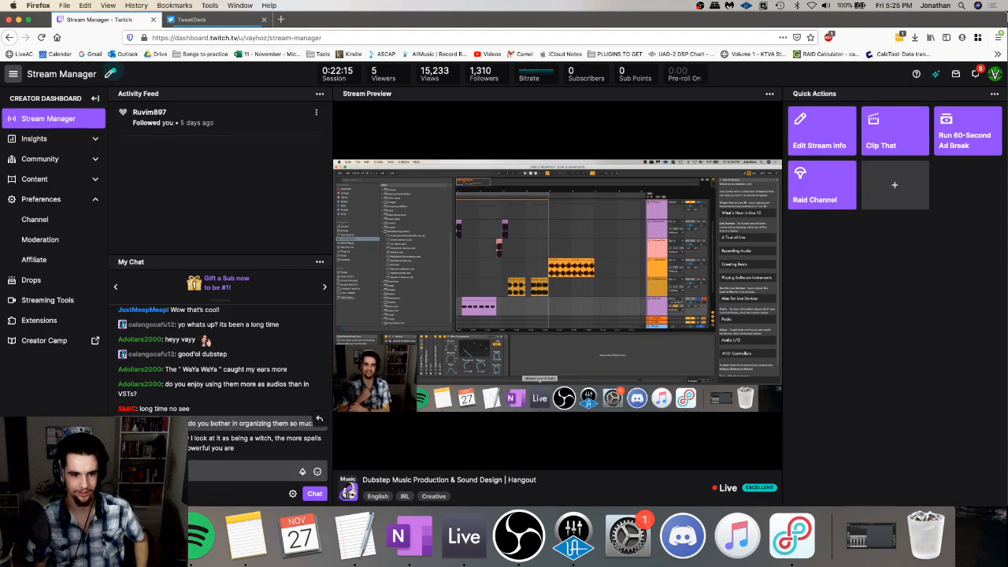
left_click_drag(234, 448, 178, 440)
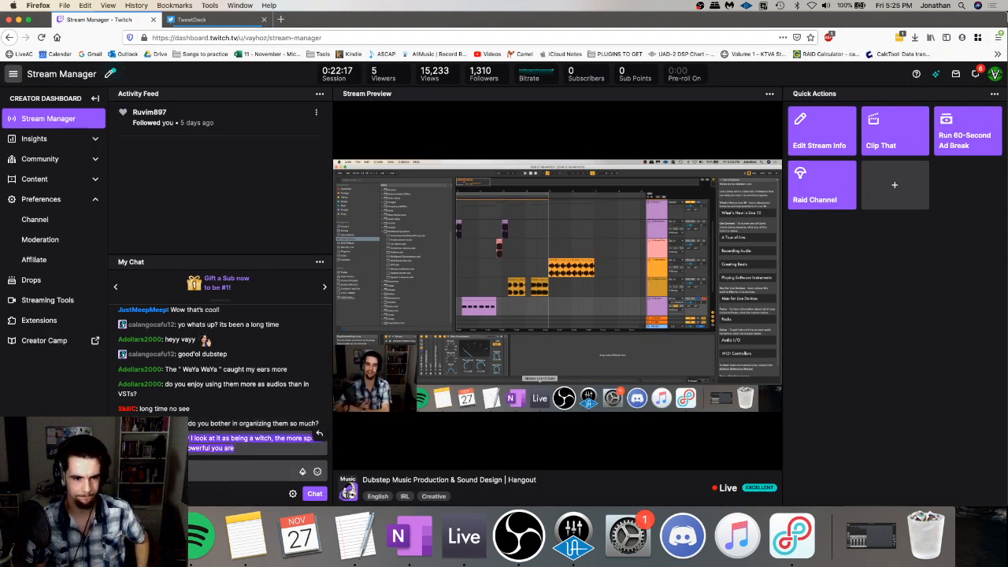
left_click(192, 441)
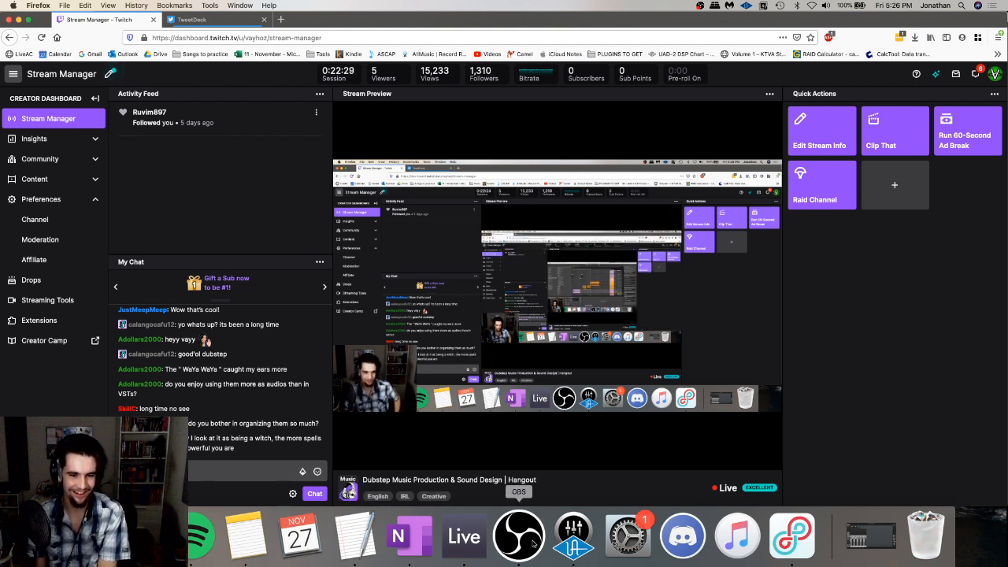
left_click(482, 544)
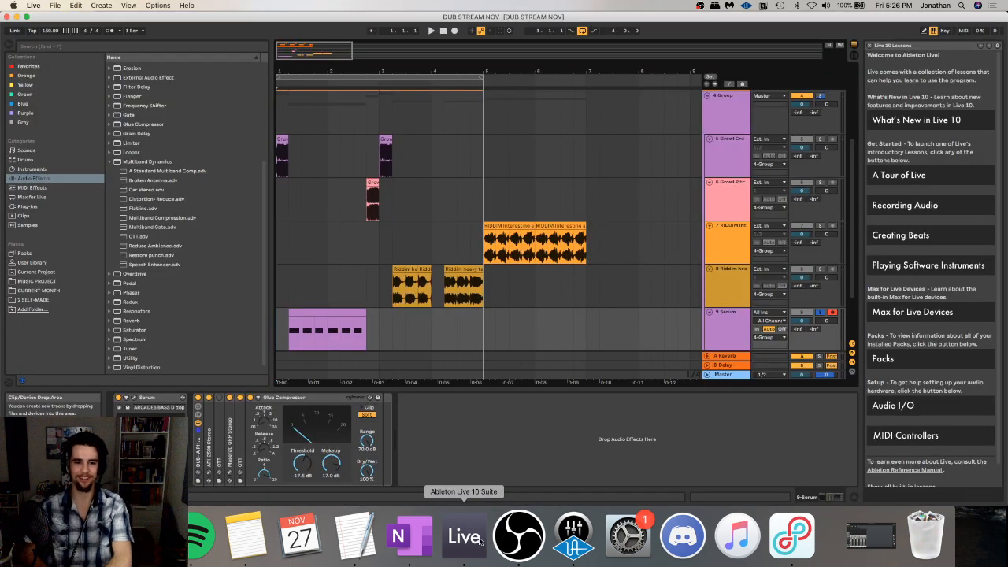
- Unsolo the Serum track and play the full arrangement from bar 1
left_click(294, 314)
left_click(282, 321)
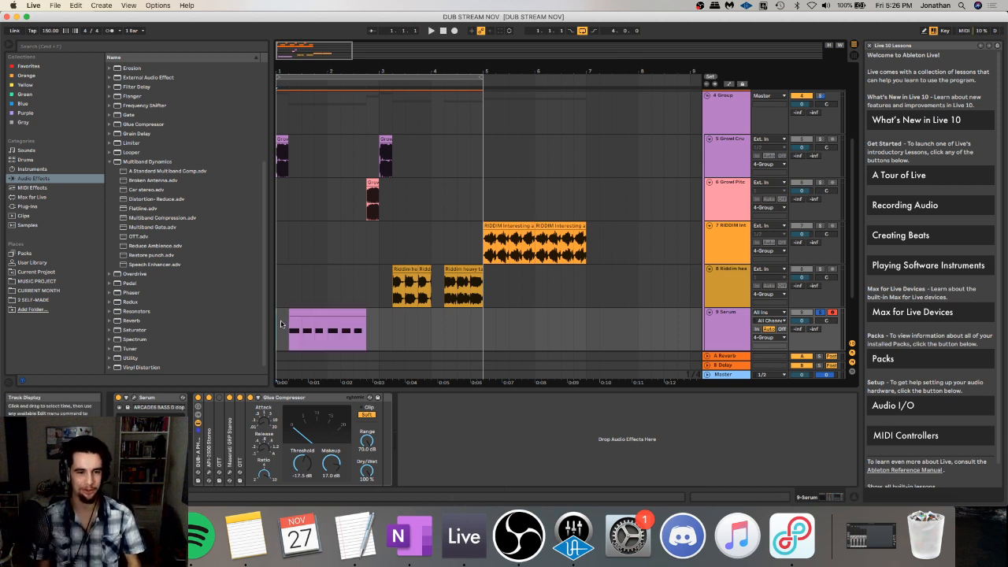
key("space")
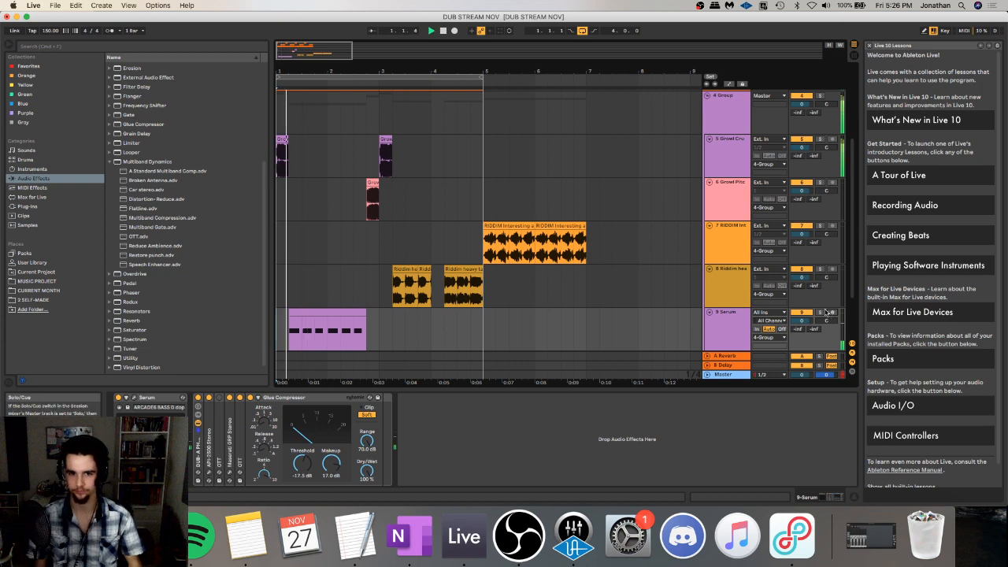
key("space")
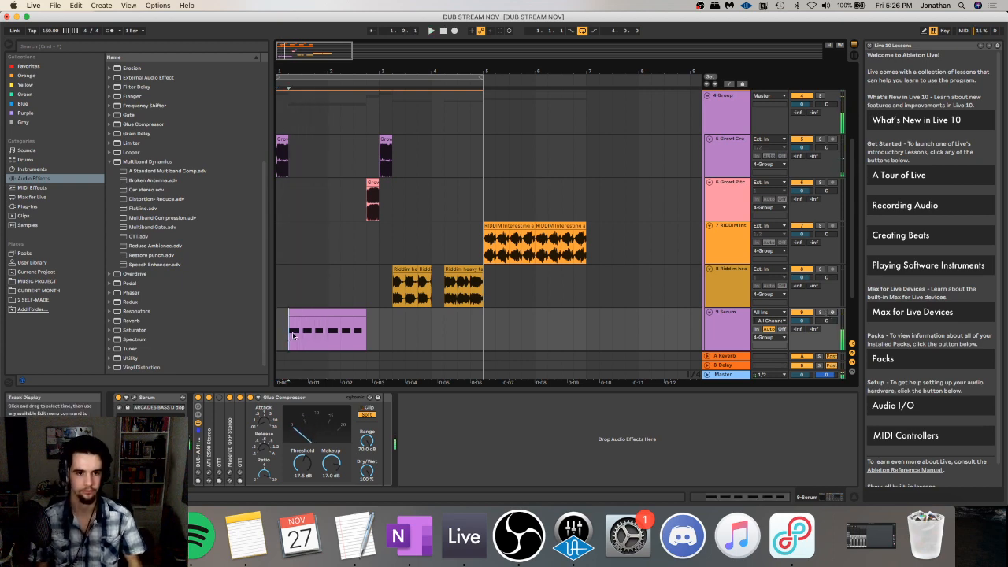
- Play the arrangement from the first snare hit at beat 1.3 to hear the Serum notes against the drums
scroll(302, 321, "up", 2)
scroll(470, 225, "up", 3)
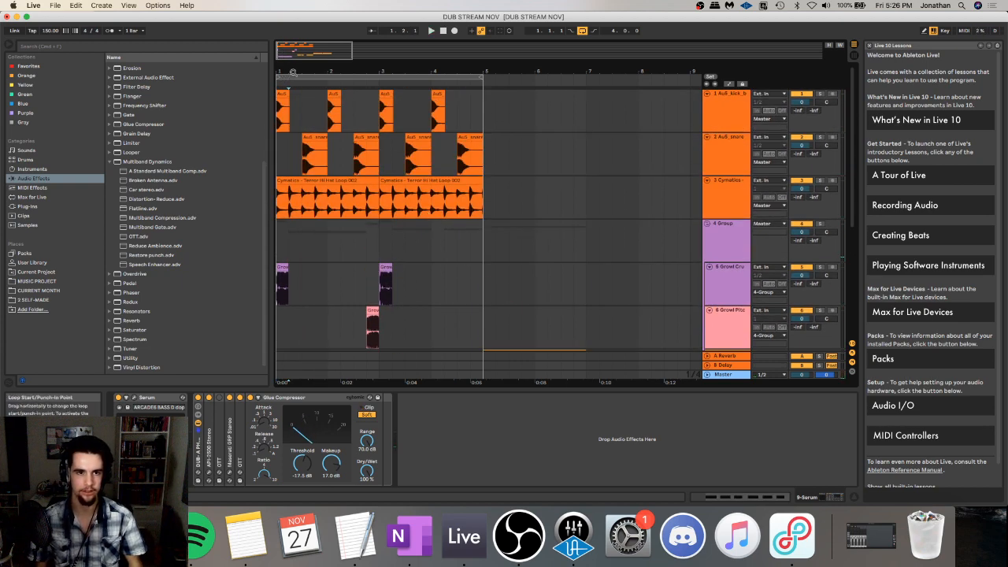
left_click_drag(293, 73, 302, 118)
left_click(305, 163)
key("space")
scroll(311, 163, "down", 5)
key("space")
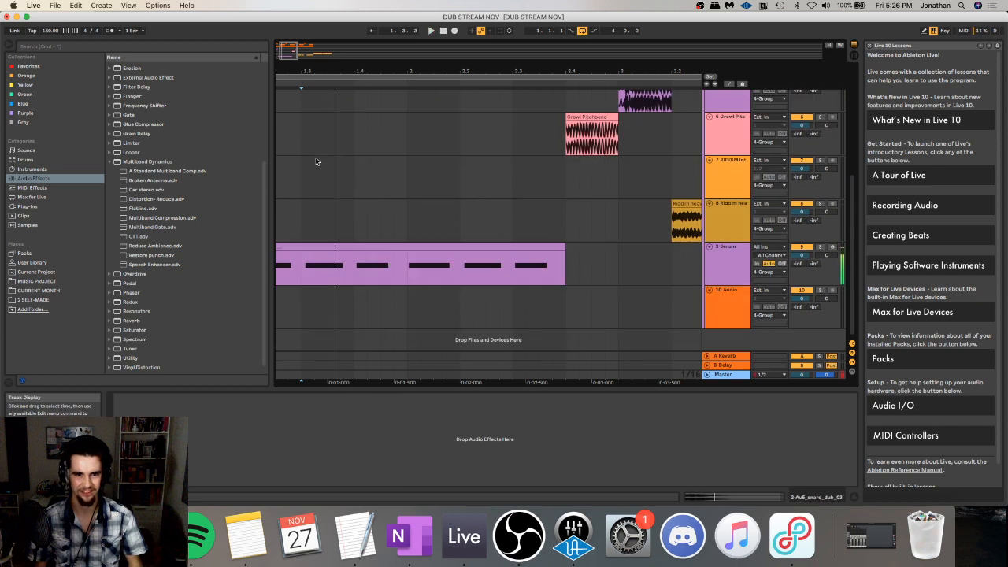
- Split the Serum clip at beat 1.3 to separate its first note, and play from 1.2
left_click(302, 271)
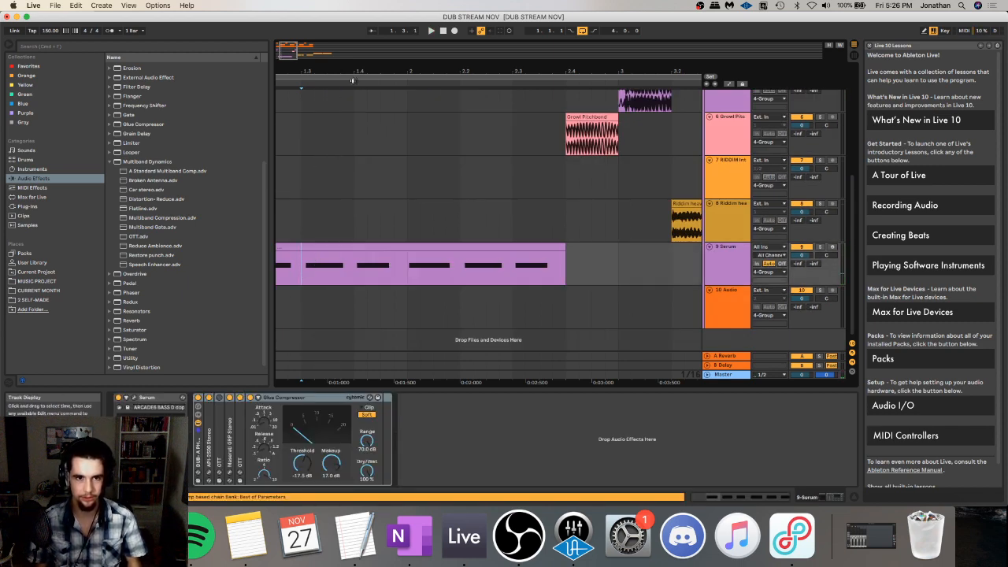
left_click_drag(353, 80, 372, 67)
left_click_drag(317, 268, 359, 268)
key("super+e")
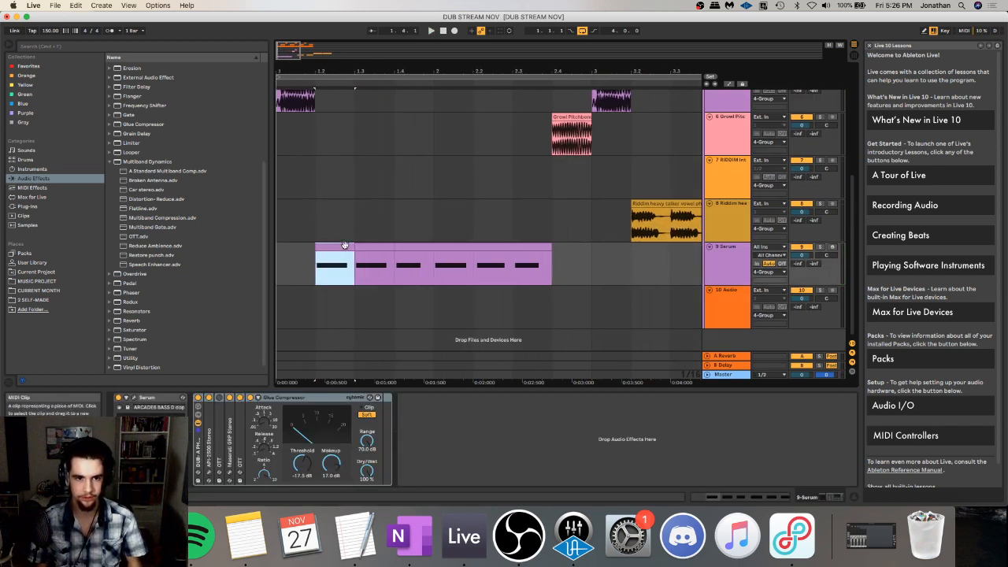
key("space")
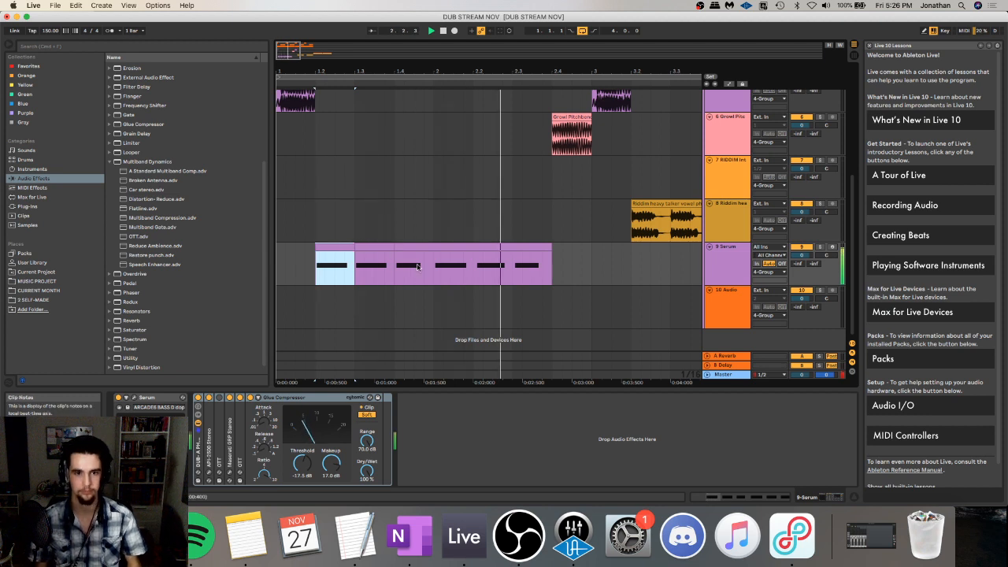
- Move the Riddim heavy talker clips on track 8 from bars 3–4 to bar 7
key("space")
left_click_drag(609, 75, 607, 49)
left_click_drag(383, 217, 488, 217)
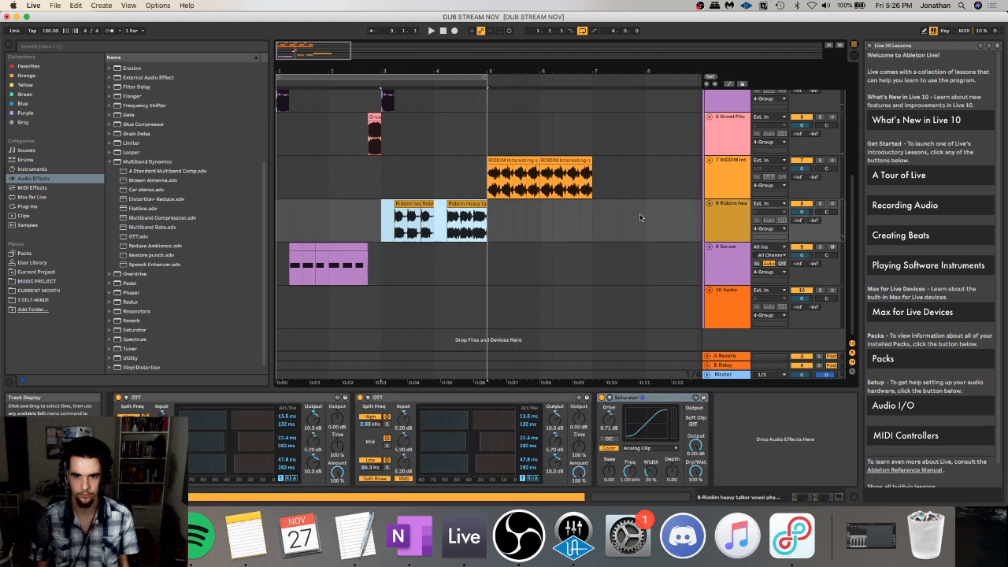
key("super+x")
left_click(591, 222)
key("super+v")
- Duplicate the Serum clips of bars 1–2 into bars 3–4 on track 9
left_click_drag(383, 265, 278, 263)
key("super+d")
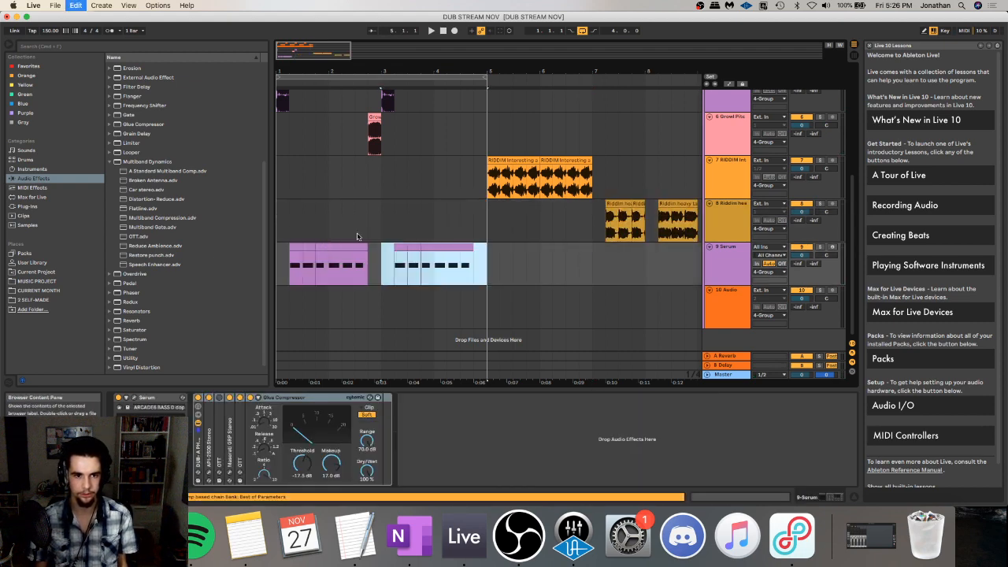
- Move the first beat of the RIDDIM Interesting clip at bar 5 to beat 1.2 on track 7 and play it
left_click_drag(488, 181, 500, 181)
key("Delete")
left_click(290, 182)
key("super+v")
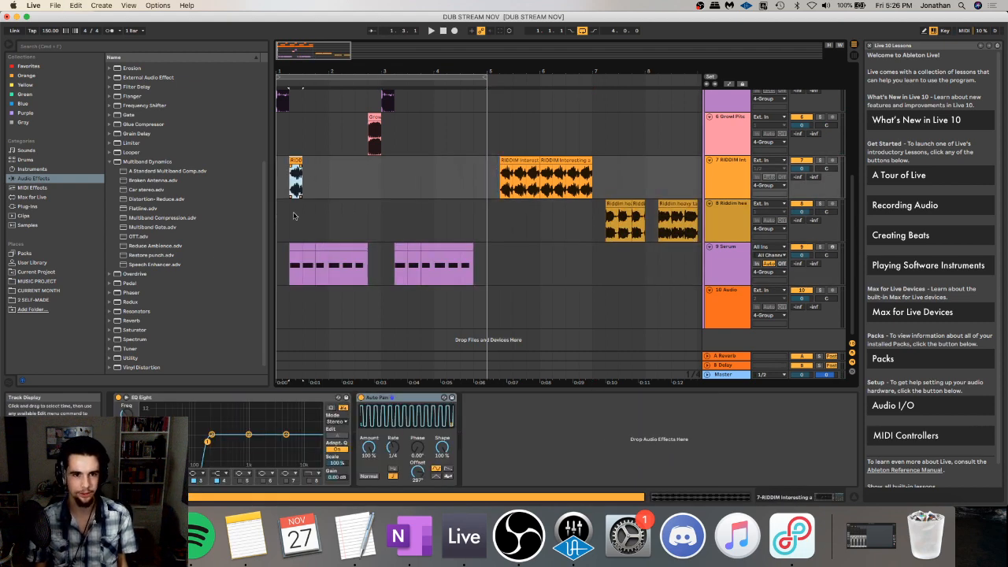
key("space")
- Try replacing the Growl Crunch clip at bar 1 with the one-beat RIDDIM slice, audition it, and undo the replacement
left_click_drag(296, 163, 283, 164)
key("space")
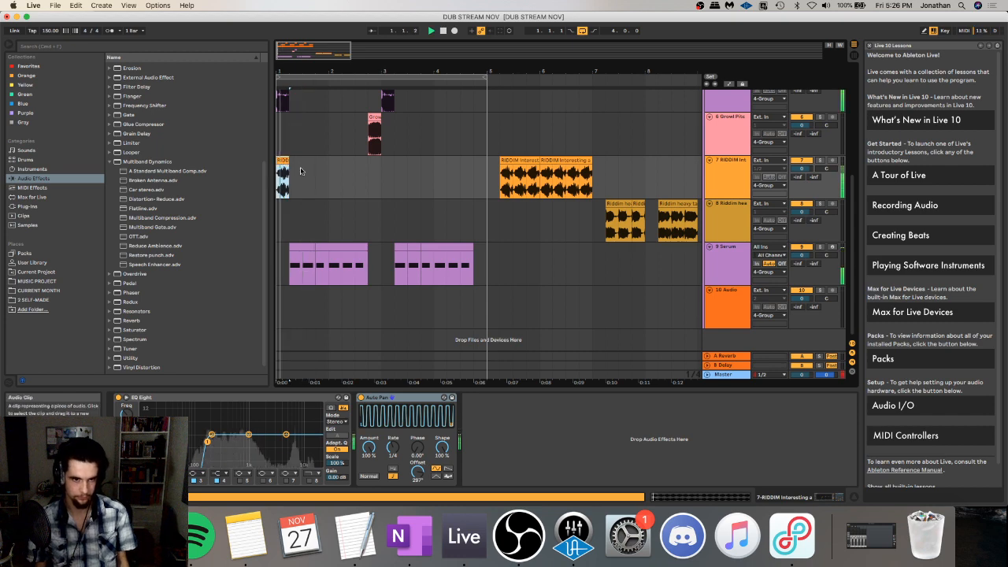
scroll(300, 168, "up", 5)
key("space")
left_click(284, 234)
key("Delete")
key("space")
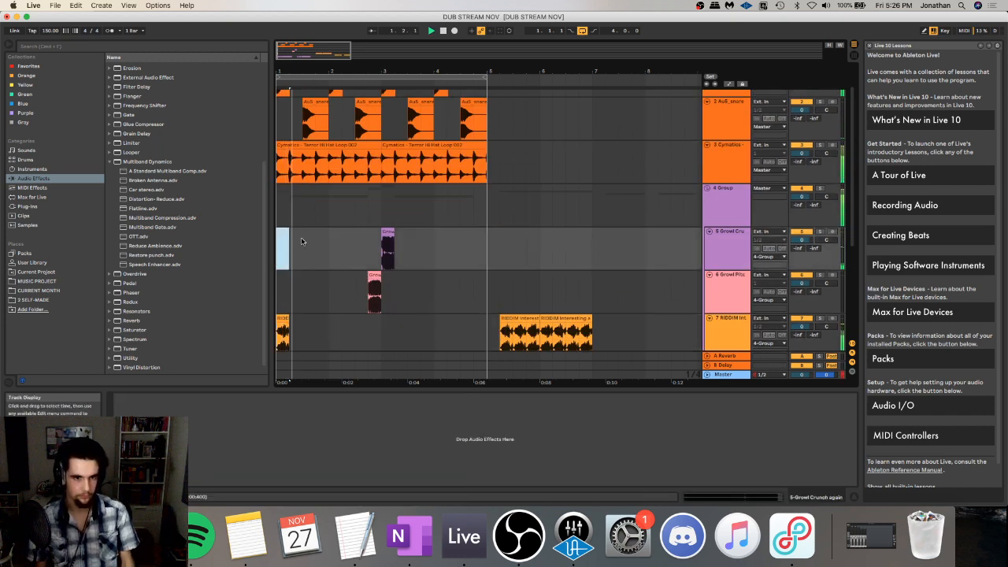
key("space")
key("super+z")
key("super+z")
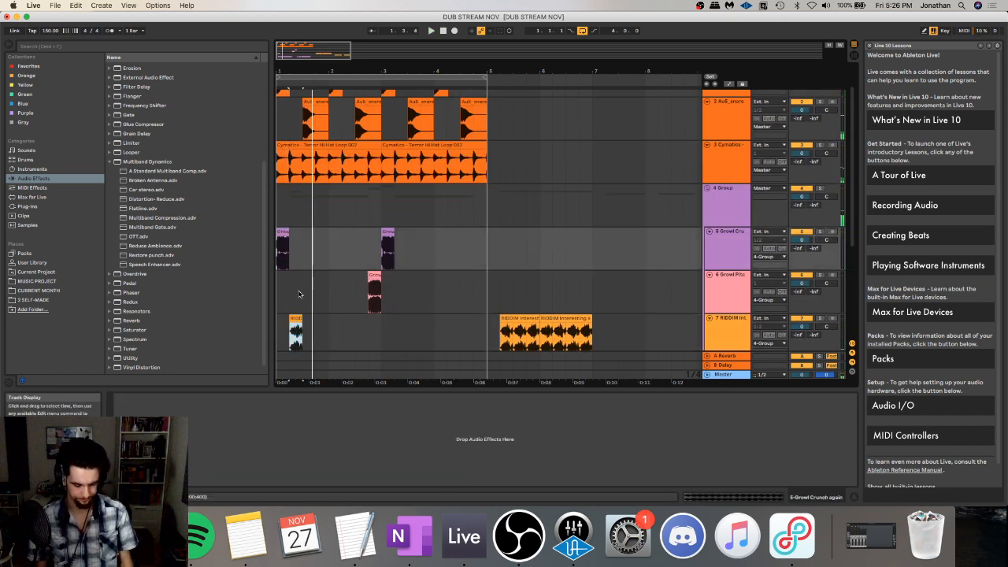
- Deactivate the one-beat RIDDIM slice at beat 1.2 on track 7 and play the arrangement from bar 1
key("0")
left_click(283, 256)
scroll(286, 257, "down", 3)
key("space")
scroll(361, 221, "down", 3)
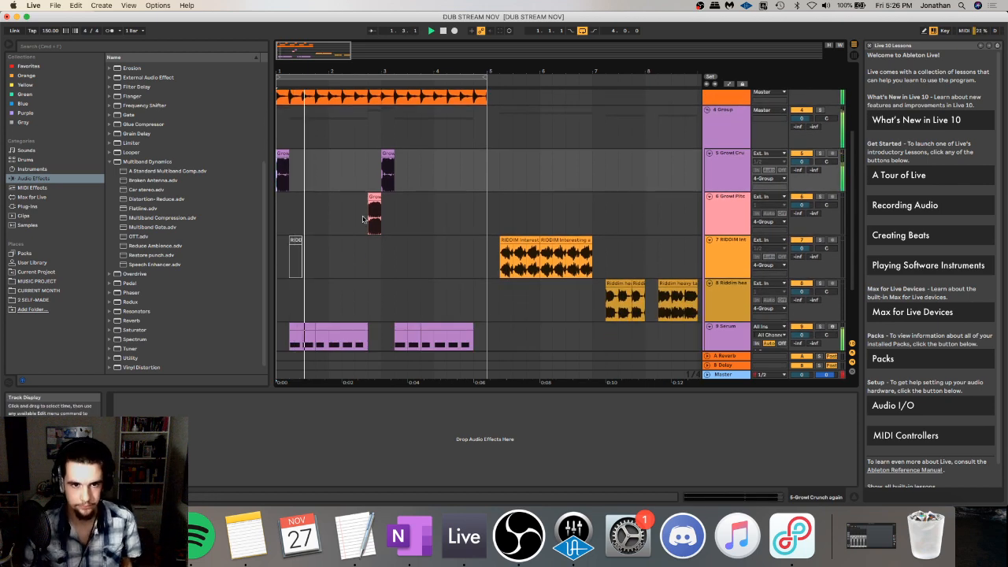
scroll(343, 260, "down", 2)
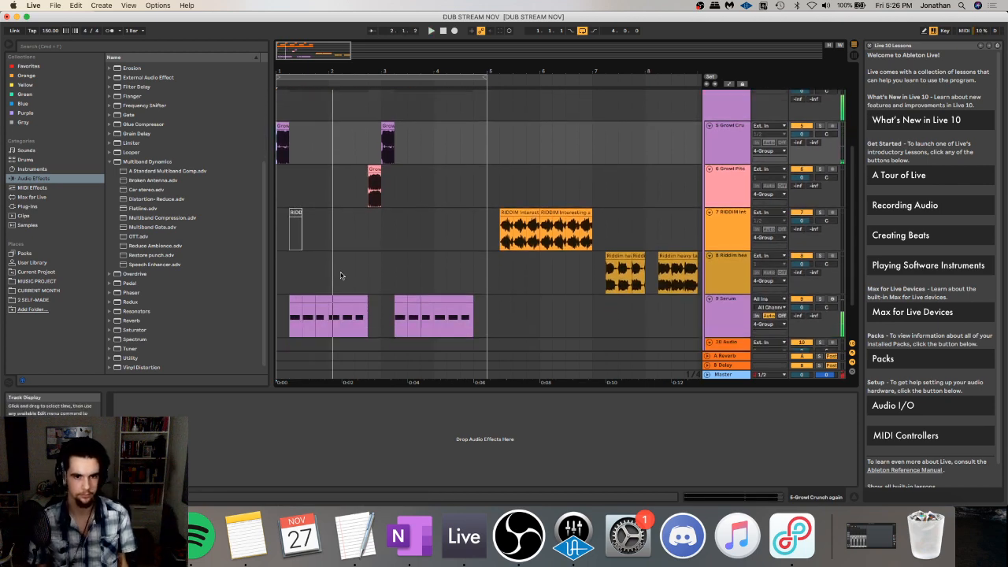
- Audition the bass patch on track 9 from beat 1.2 with its Serum window open, and close the plugin
left_click(282, 309)
left_click(135, 397)
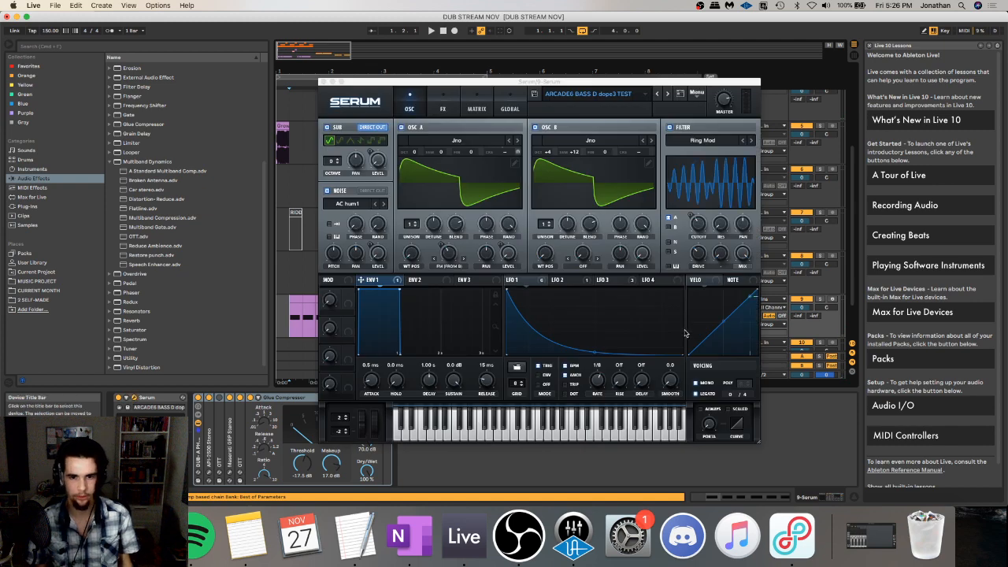
left_click(605, 378)
key("space")
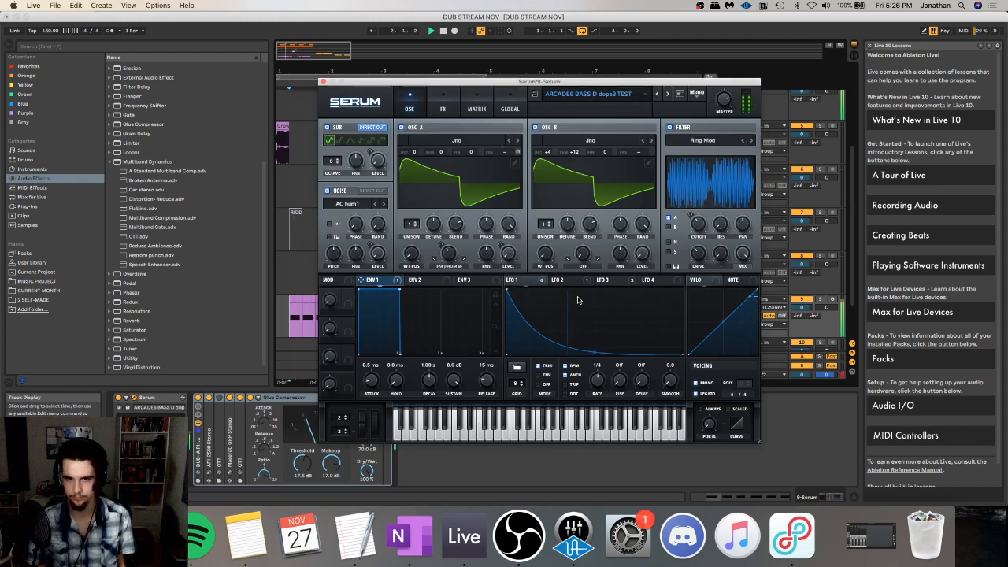
left_click_drag(597, 374, 597, 374)
key("space")
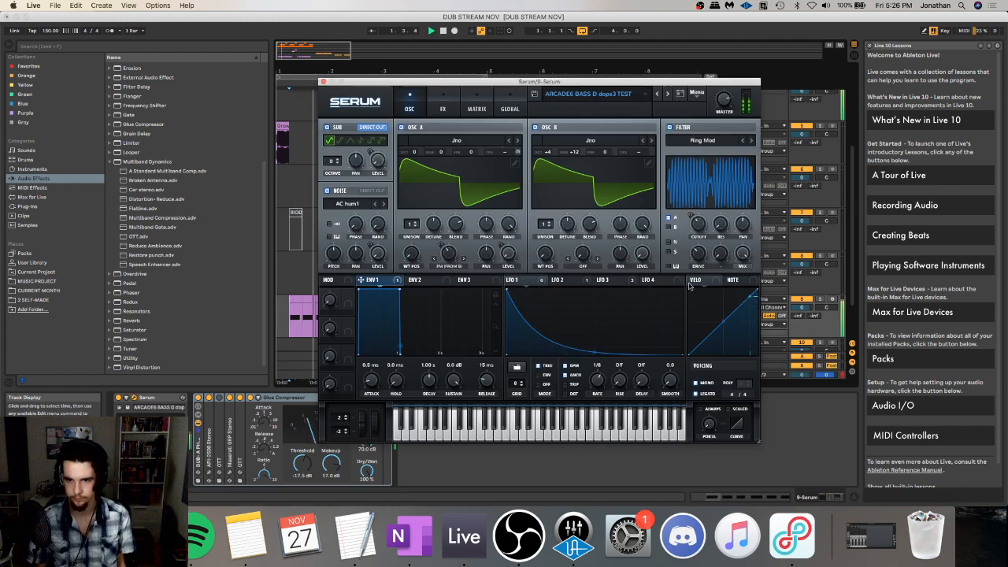
key("space")
left_click(322, 82)
- Duplicate the 9 Serum track, deleting the bar 1–2 clips from the original and the bar 3–4 clips from the copy
right_click(744, 306)
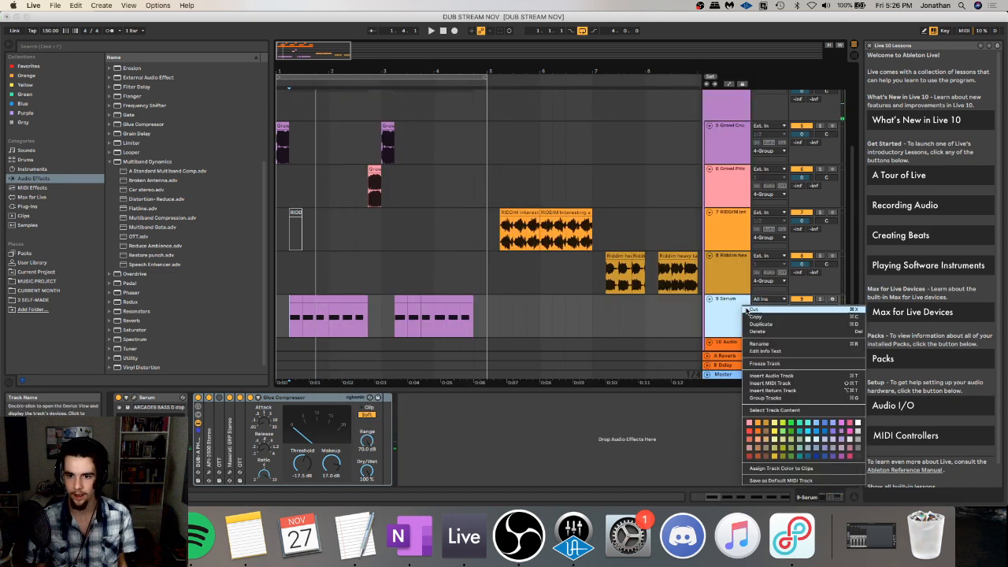
left_click(748, 324)
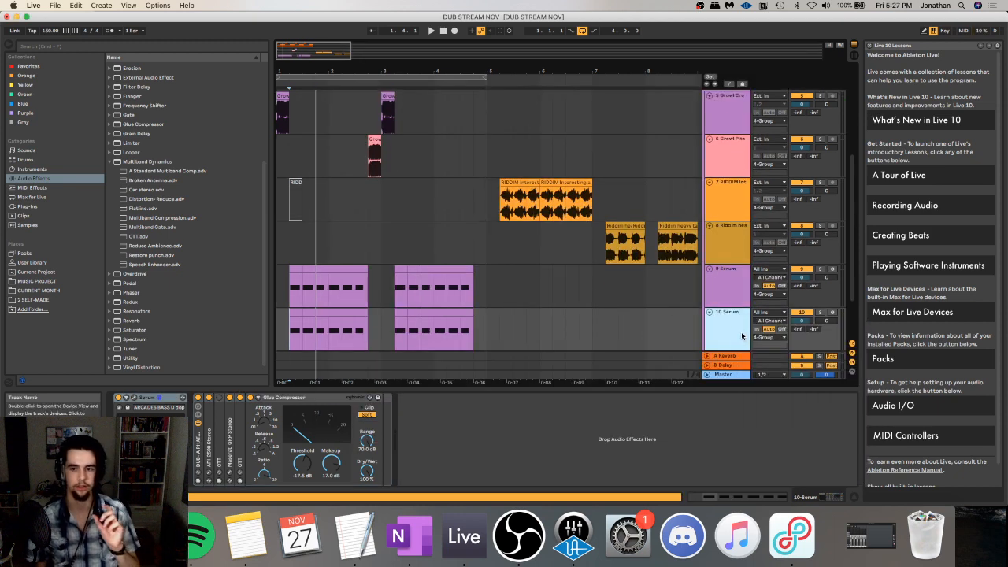
left_click(291, 301)
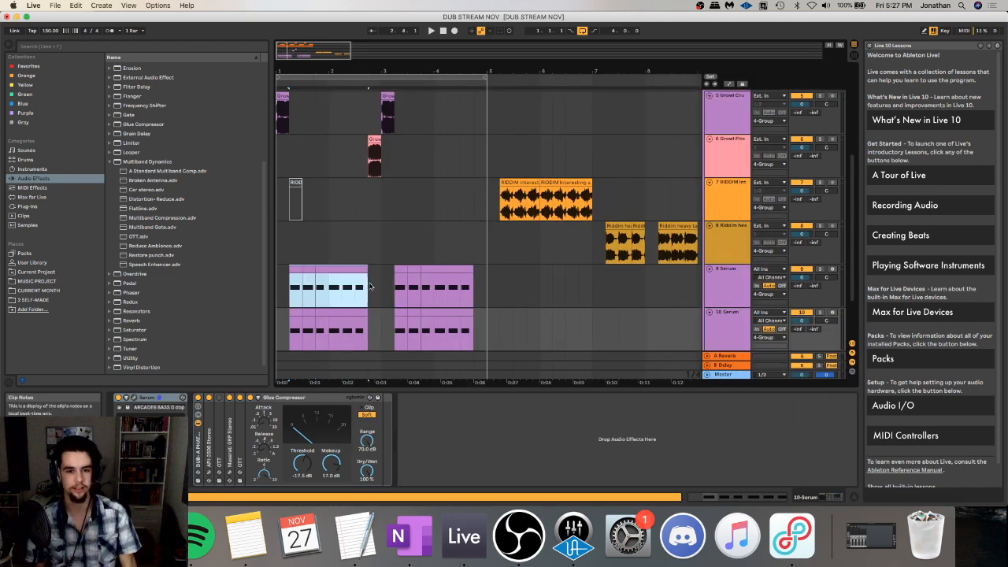
key("Delete")
left_click(747, 319)
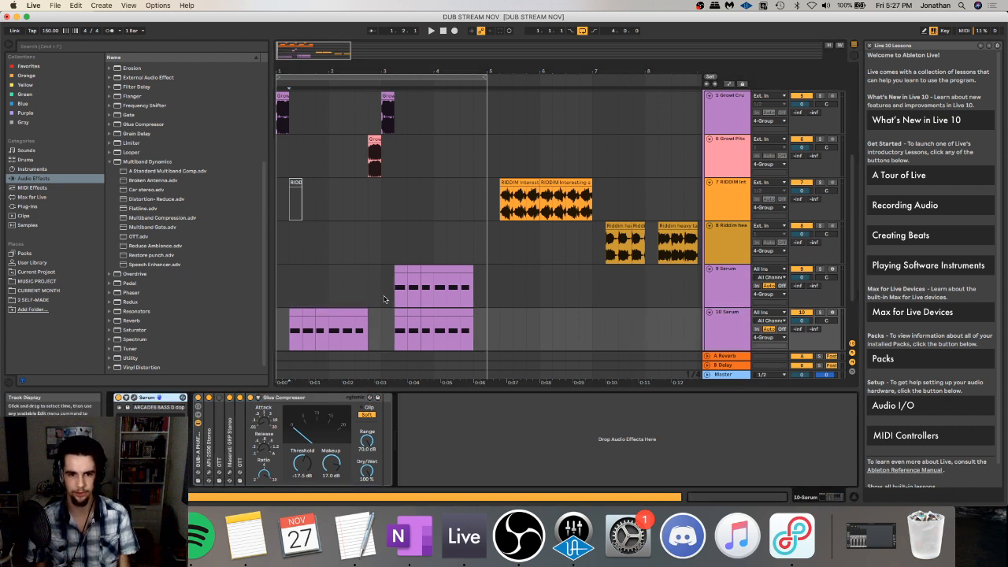
left_click_drag(393, 298, 482, 278)
left_click_drag(523, 323, 395, 325)
key("Delete")
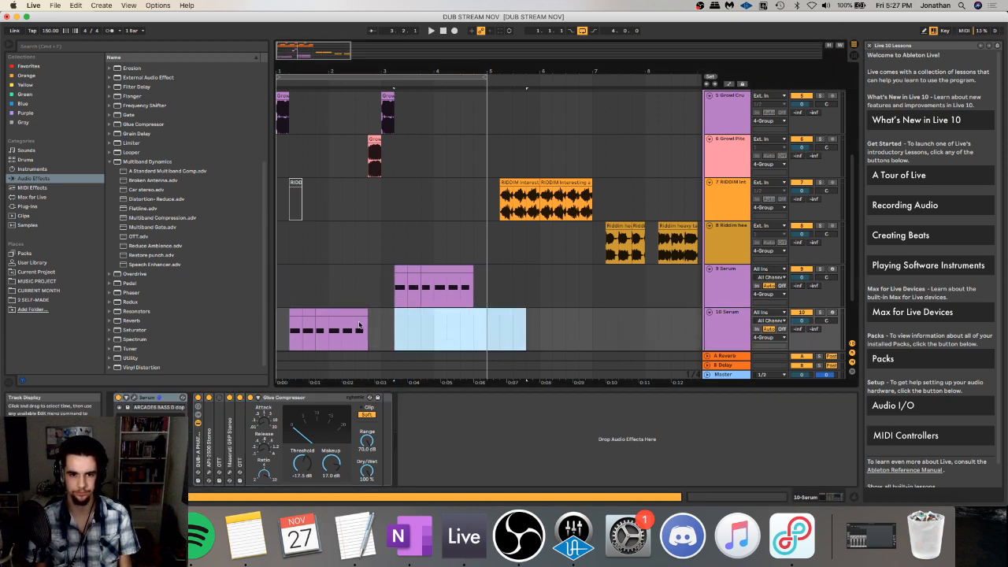
- Open Serum on the duplicated track 10 and set the rates of LFO 1 and LFO 3 to 1/4
left_click(287, 330)
double_click(718, 318)
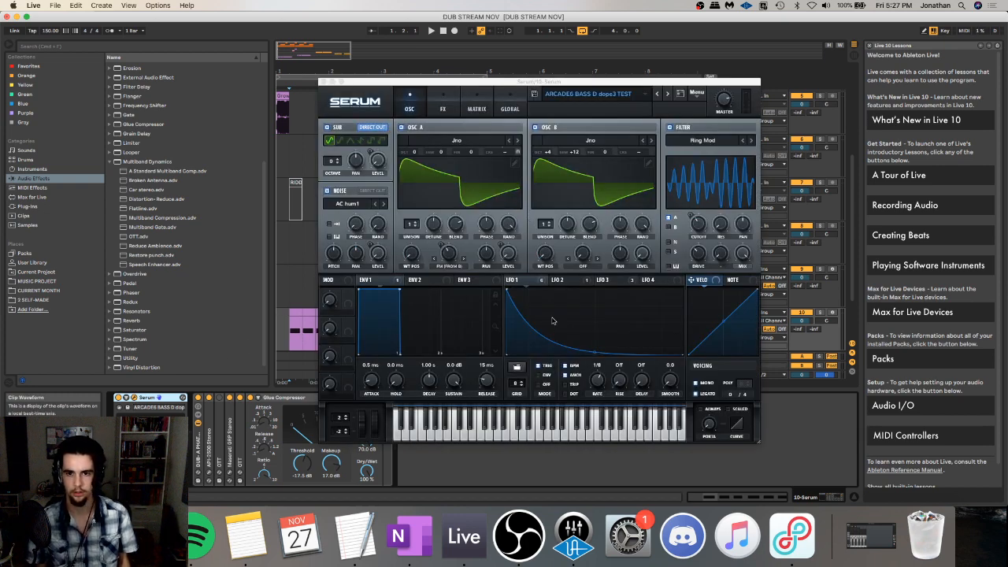
left_click_drag(598, 380, 597, 383)
key("space")
left_click(569, 282)
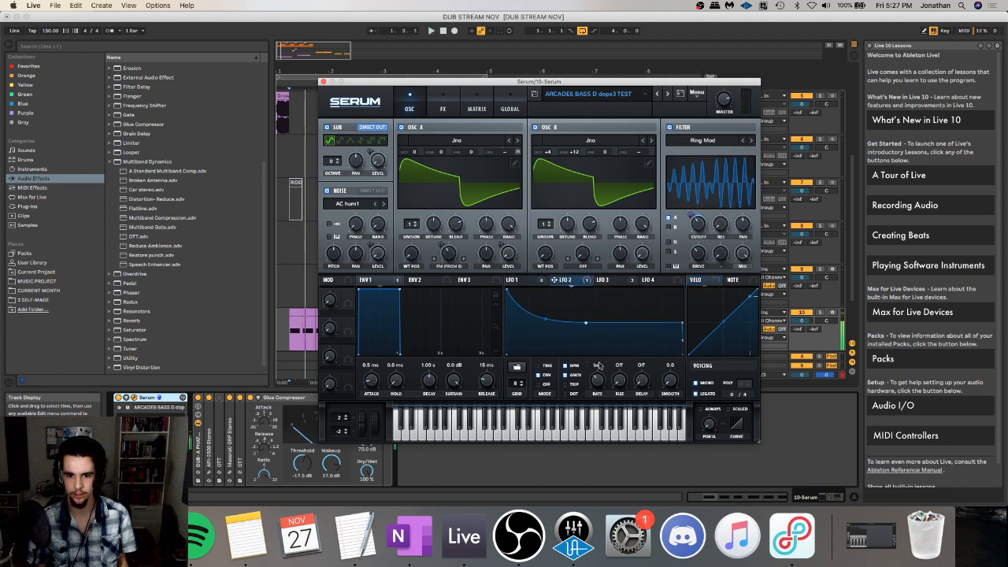
left_click(610, 281)
left_click_drag(596, 378, 597, 385)
key("space")
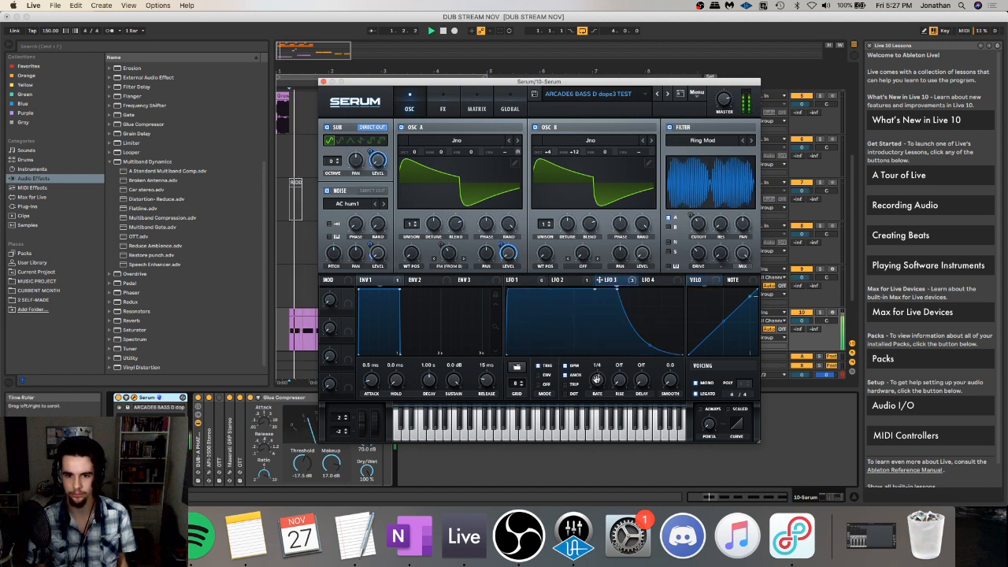
- Remove the upper breakpoint from the LFO 3 curve and play the bass
key("space")
double_click(617, 290)
key("space")
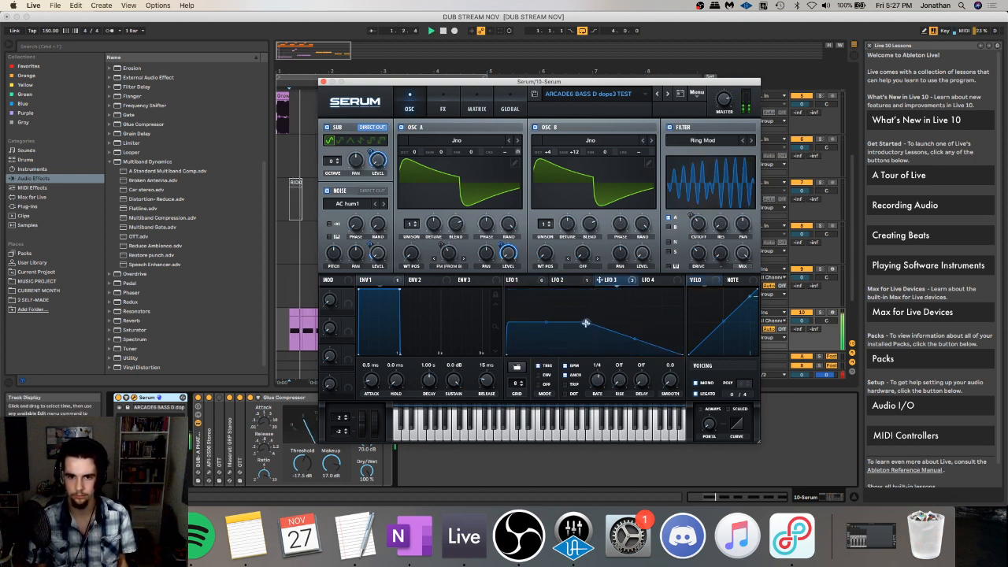
- Reshape the LFO 1 curve so it falls to zero at about the middle of its cycle
left_click(541, 282)
left_click_drag(599, 322, 597, 372)
double_click(608, 347)
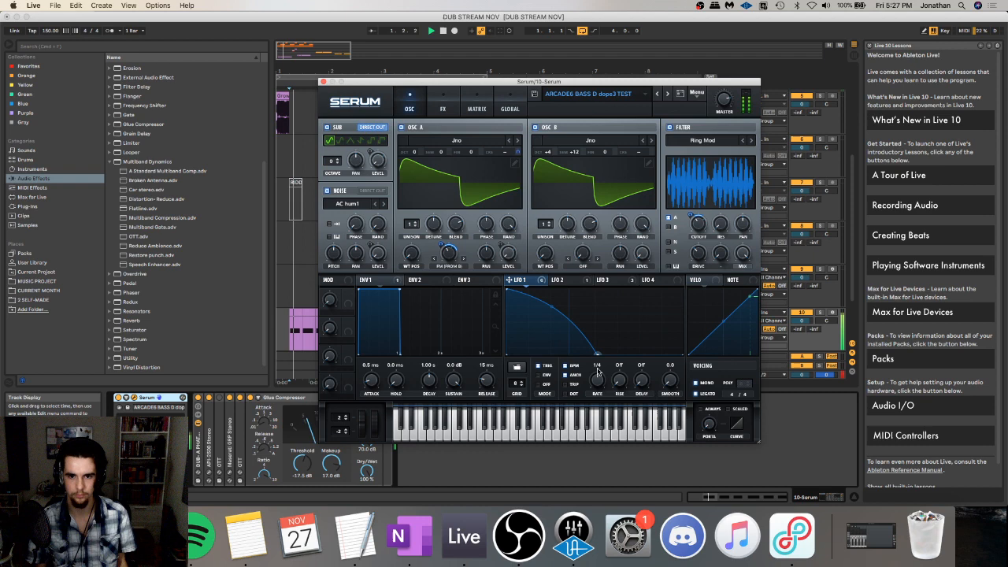
- Add a breakpoint to LFO 3 so it ramps linearly down to zero just before the middle, and audition it
left_click(603, 281)
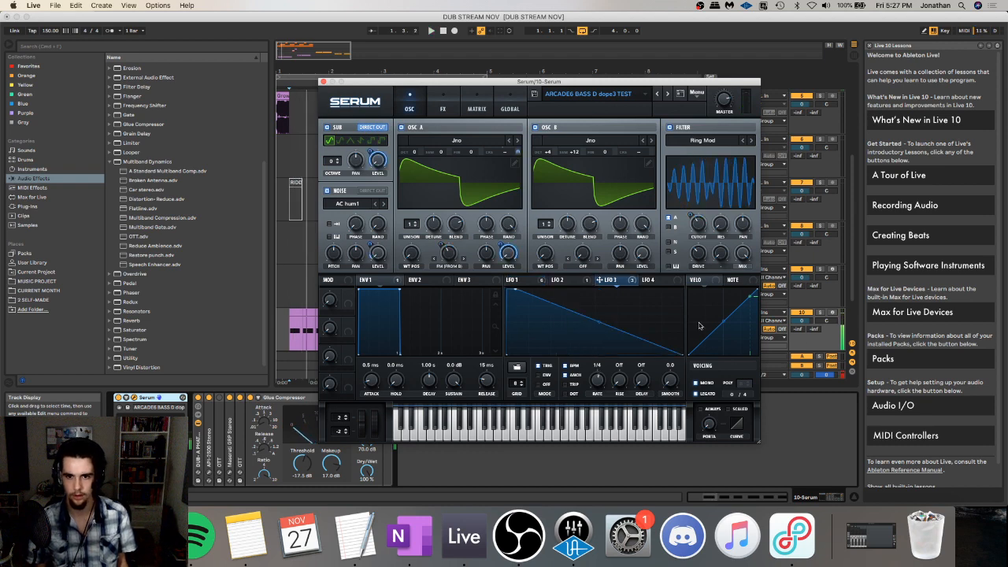
double_click(615, 355)
left_click_drag(615, 355, 596, 379)
key("space")
key("space")
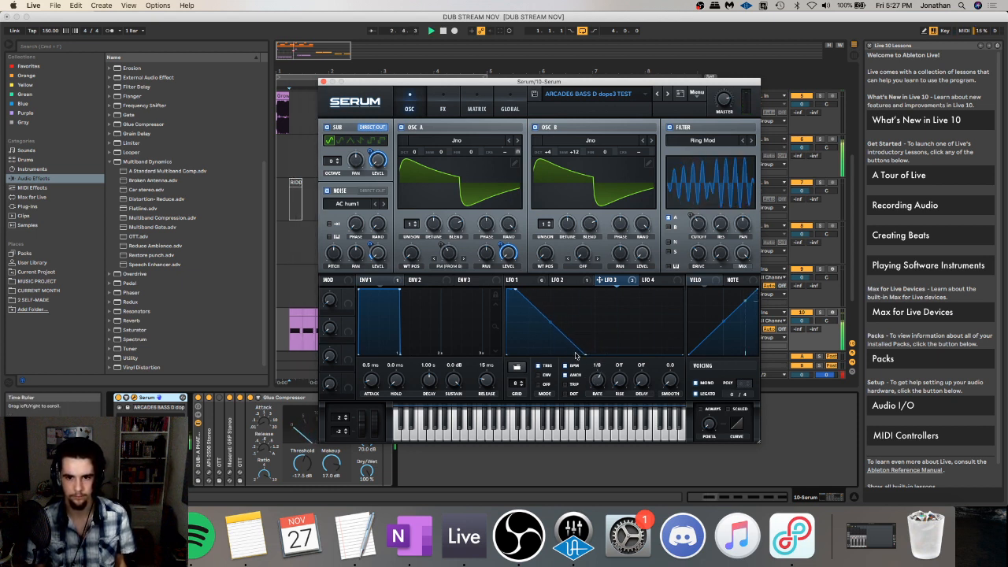
- Add breakpoints to LFO 3 for a second full-height sawtooth that rises vertically just after the middle of the cycle
left_click(515, 281)
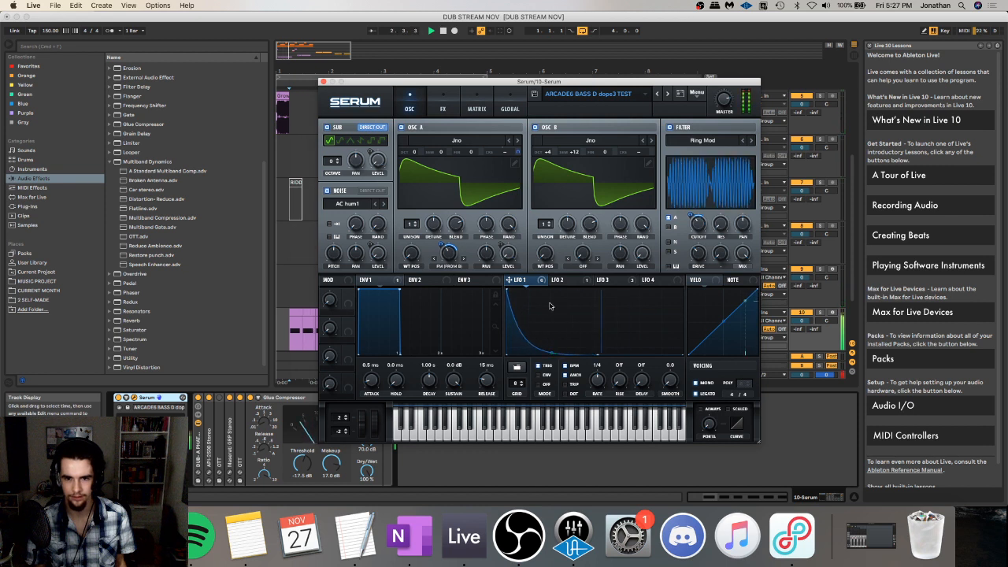
left_click(562, 281)
left_click(607, 281)
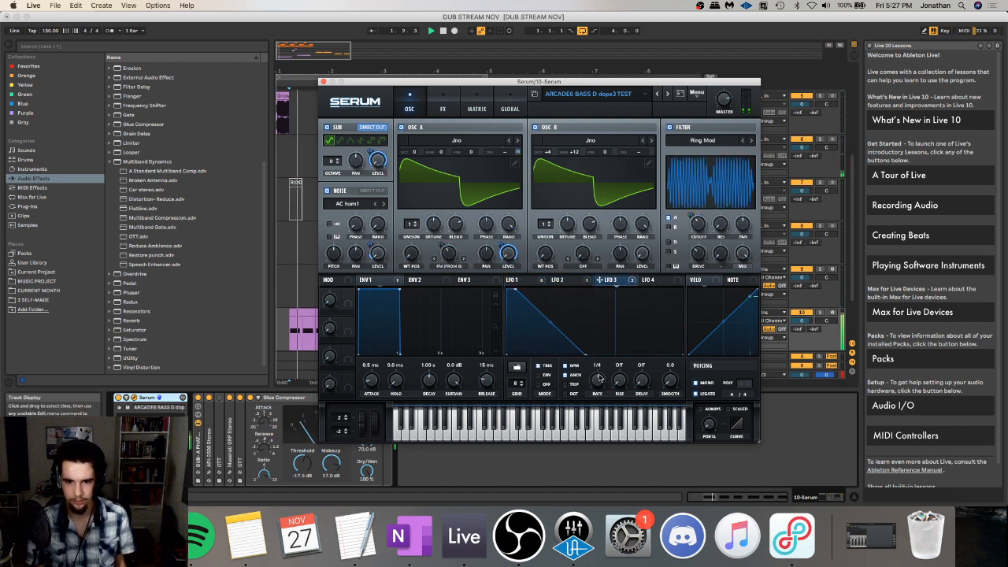
double_click(613, 338)
left_click_drag(613, 339, 601, 285)
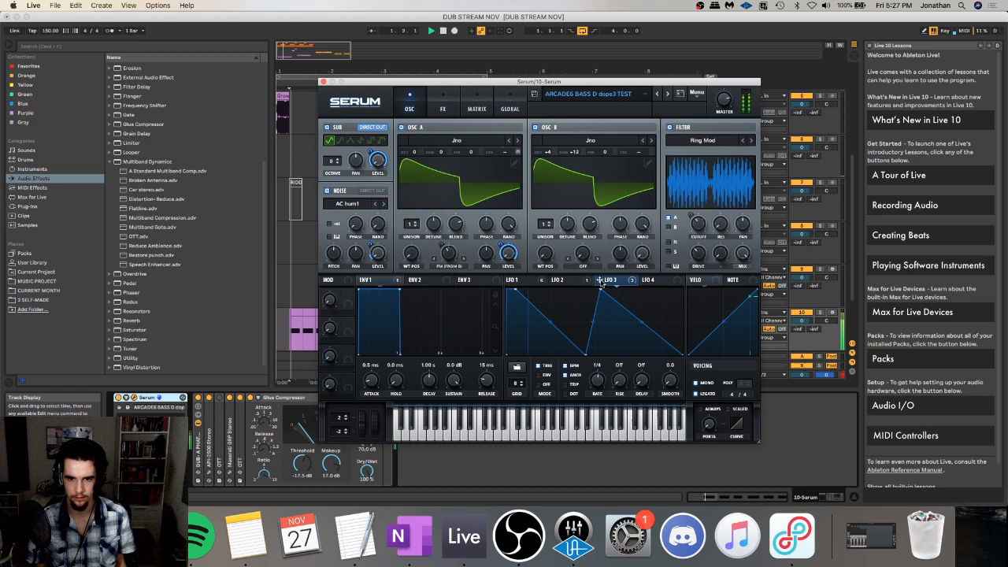
double_click(598, 352)
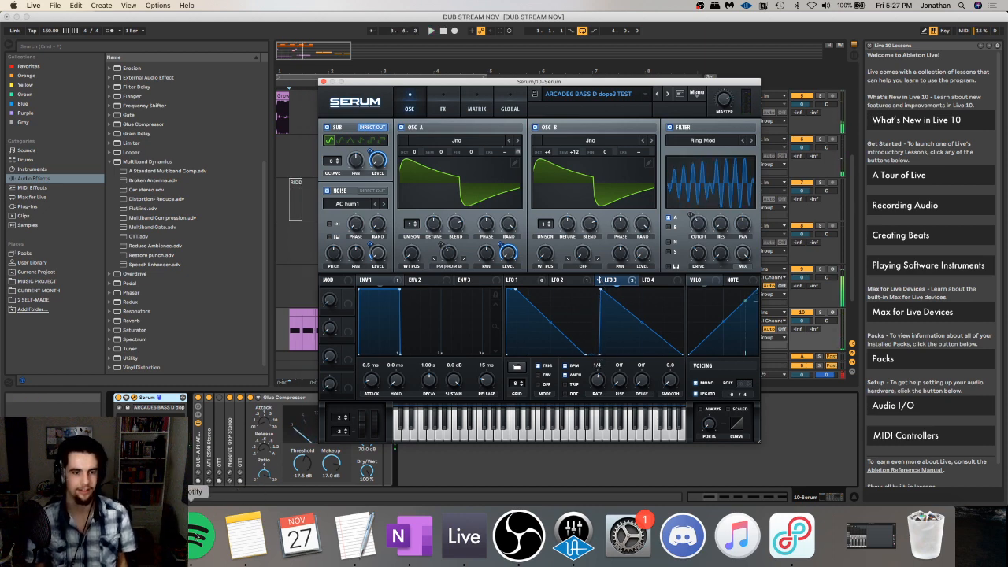
- Check the stream chat in Twitch's Stream Manager in Firefox and the audio levels in OBS
left_click(139, 537)
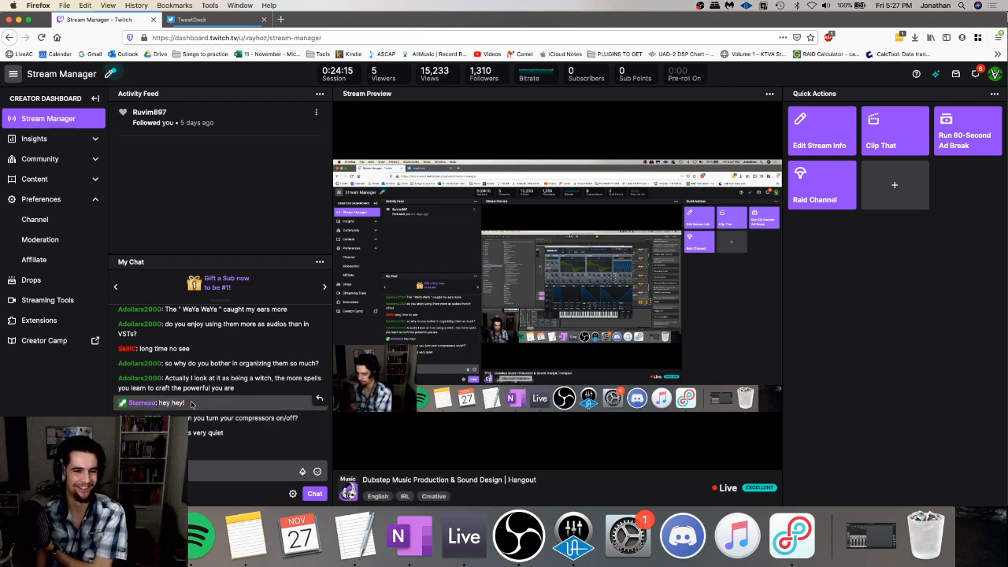
left_click(519, 536)
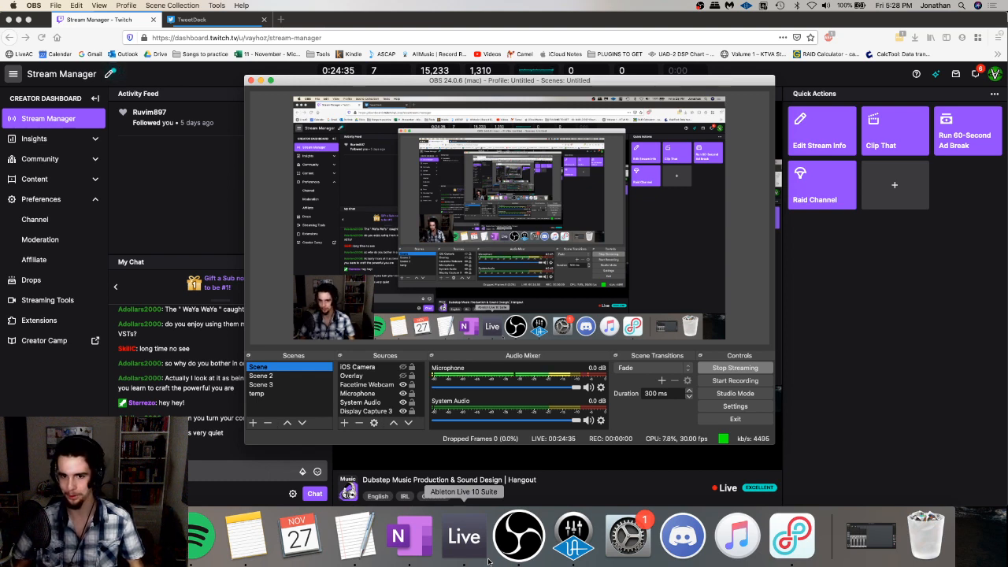
- Switch back to Ableton Live and set the rate of LFO 3 in Serum to 1/4
left_click(487, 557)
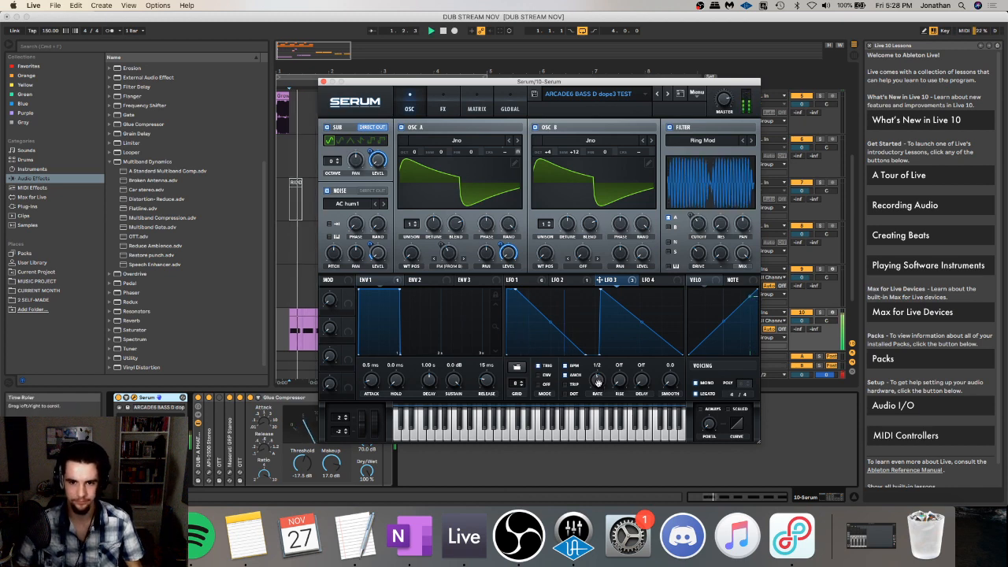
left_click_drag(598, 382, 604, 382)
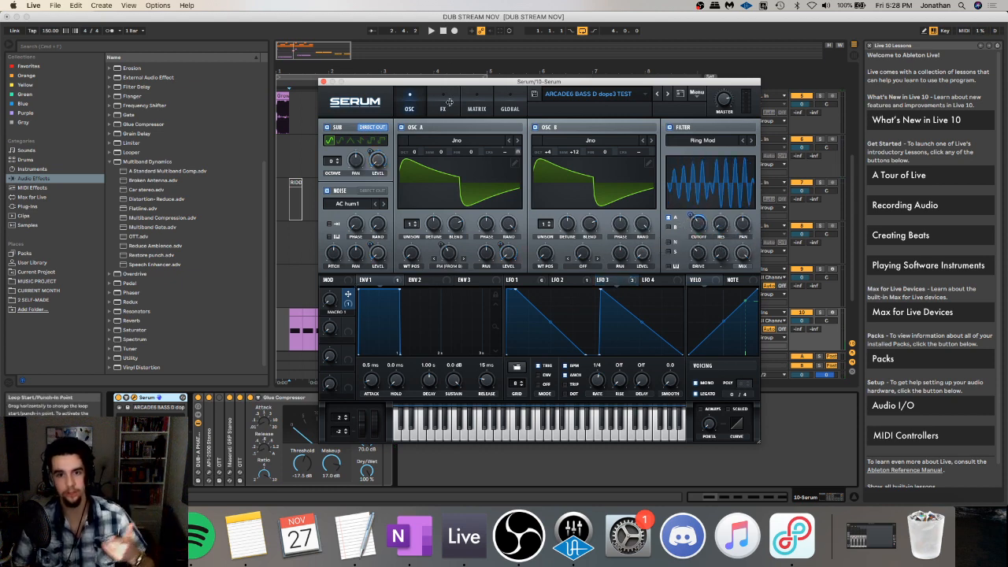
- Adjust Macro 1 and its modulation amount on the filter cutoff while auditioning the bass, and display LFO 2
left_click_drag(330, 300, 330, 260)
key("space")
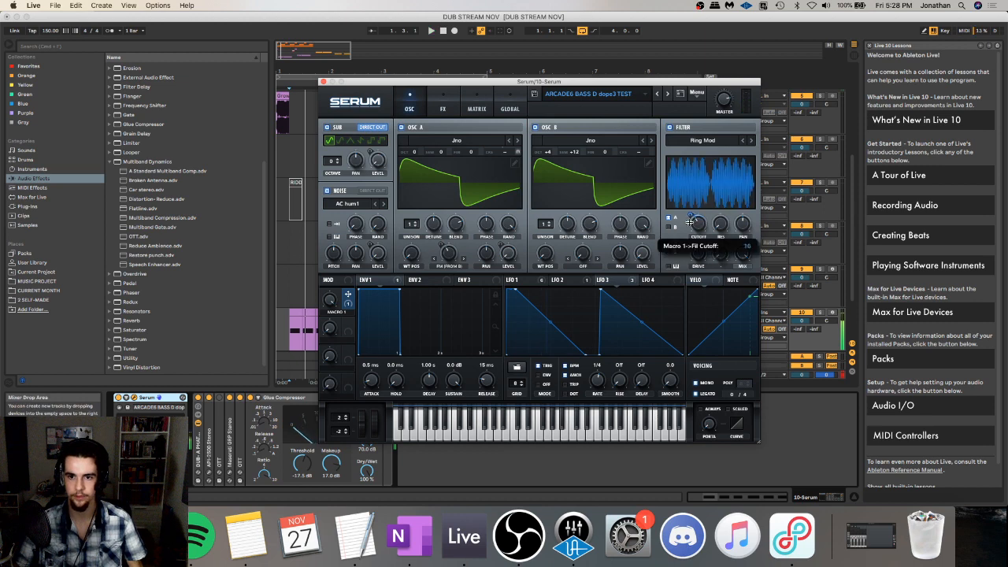
left_click_drag(690, 217, 683, 231)
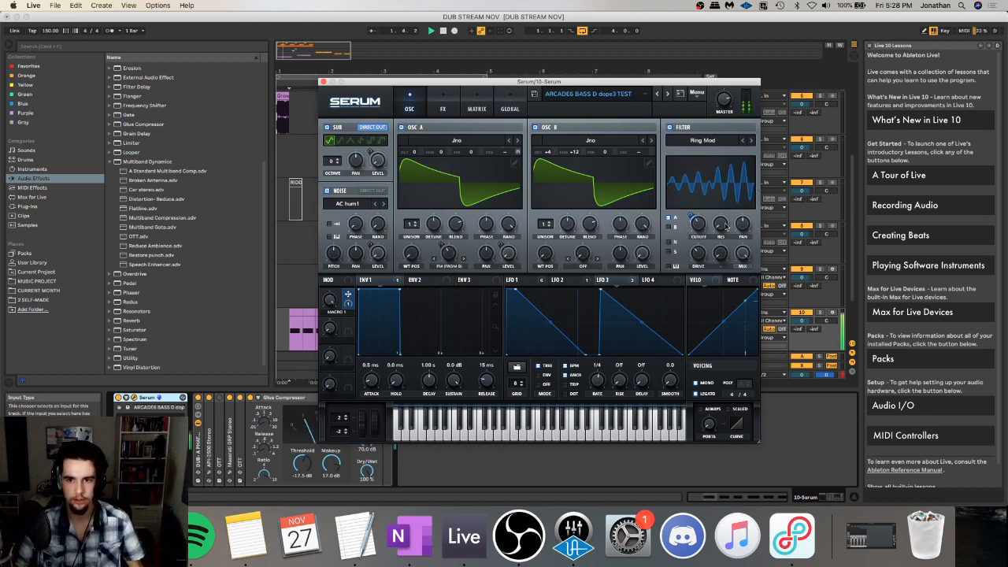
key("space")
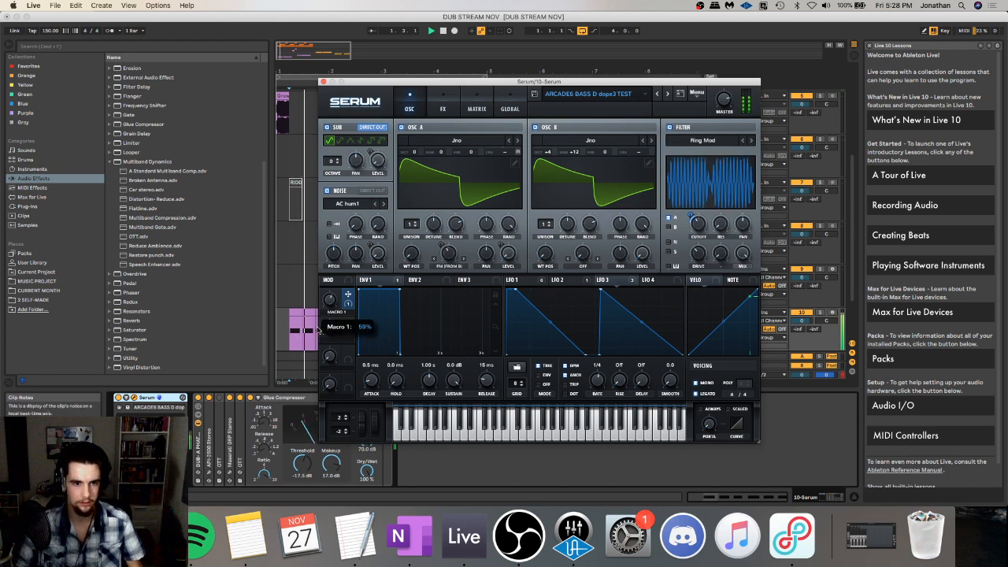
left_click(574, 282)
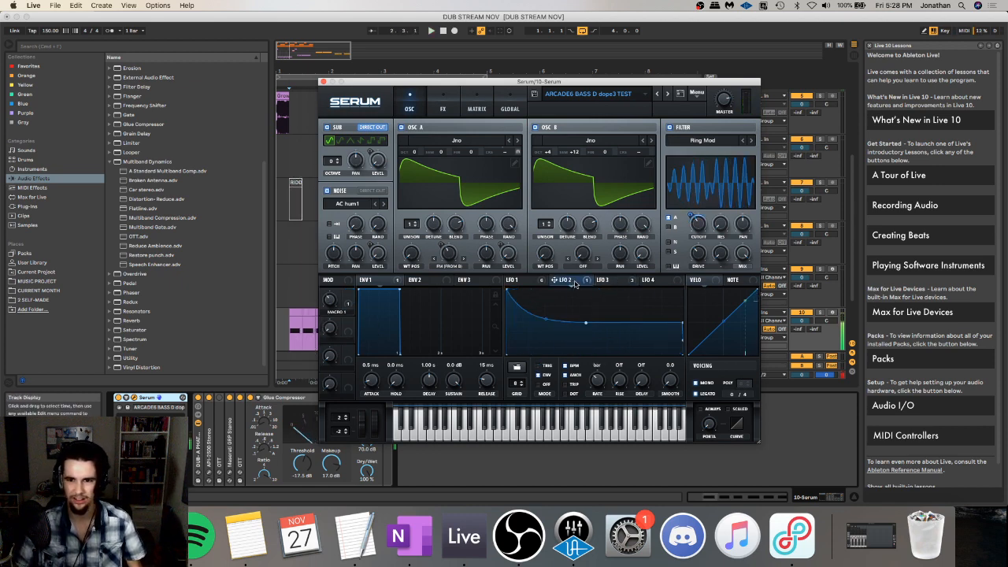
- Reshape LFO 2 by raising its middle breakpoint to full height and lowering its starting point to about mid-height, and audition the bass
left_click_drag(585, 323, 581, 289)
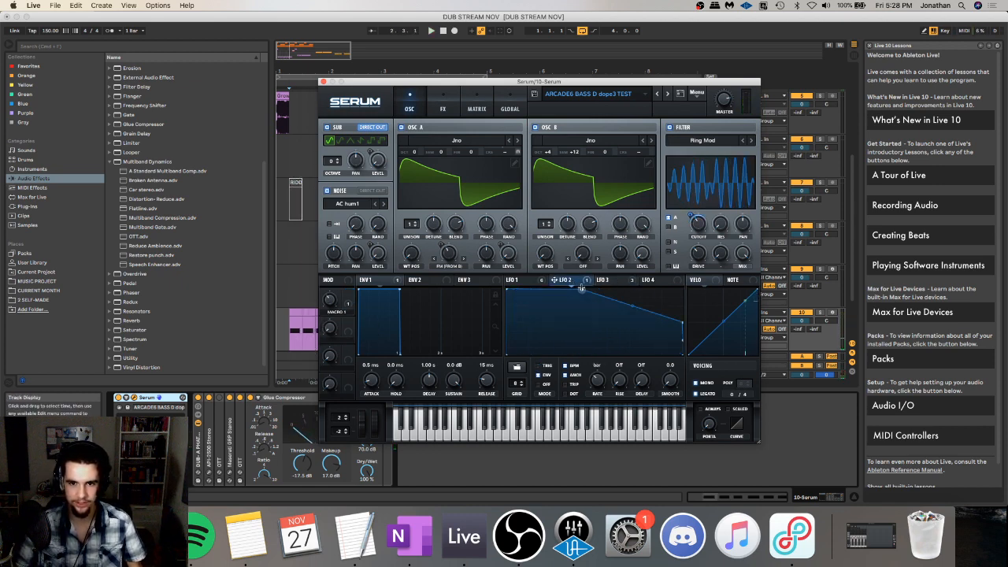
left_click_drag(509, 281, 506, 317)
key("space")
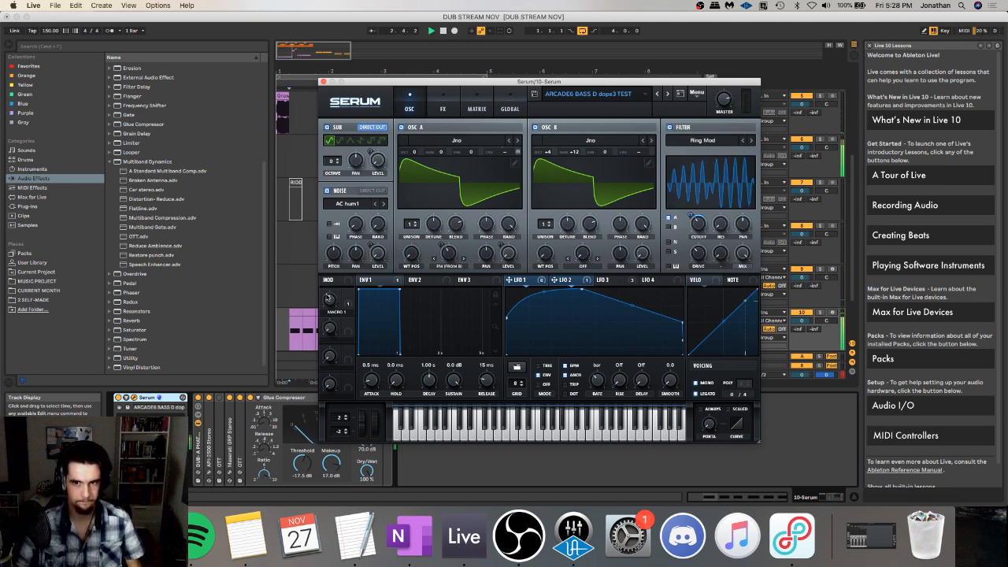
left_click(323, 81)
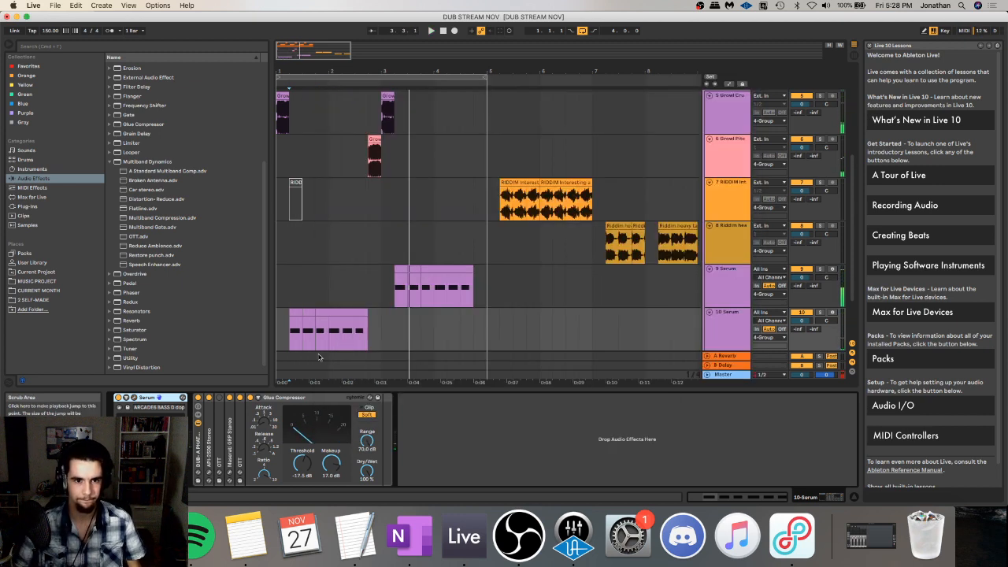
- Duplicate track 10's bass clips into bars 3–4 and move track 9's bass clips to the two bars starting at bar 5
left_click_drag(381, 335, 220, 315)
key("super+d")
left_click_drag(382, 286, 484, 284)
key("Delete")
left_click(489, 292)
key("super+v")
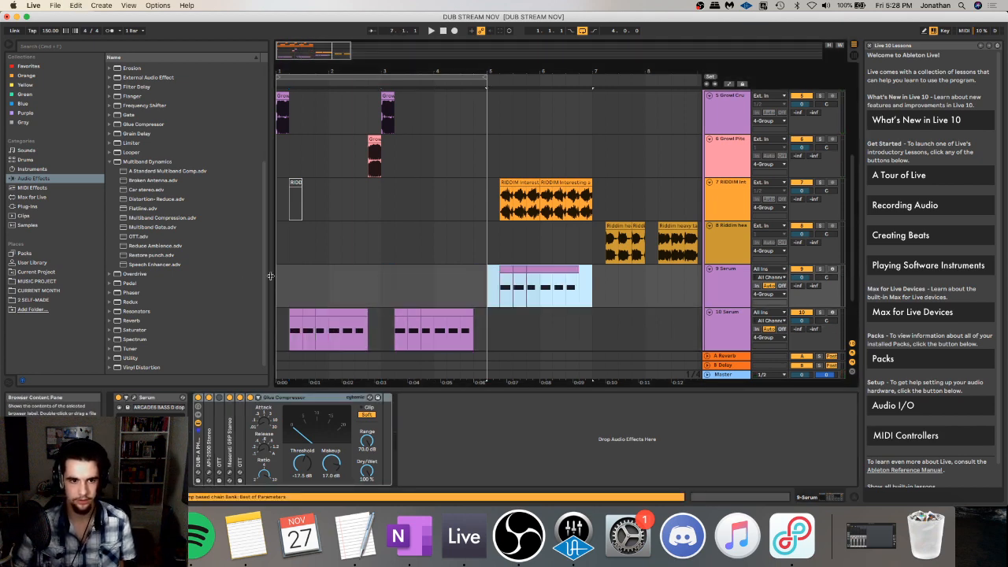
- Play the arrangement from the start to check the bass phrases on track 10
left_click(285, 288)
key("Left")
scroll(285, 289, "up", 5)
scroll(289, 282, "down", 7)
key("space")
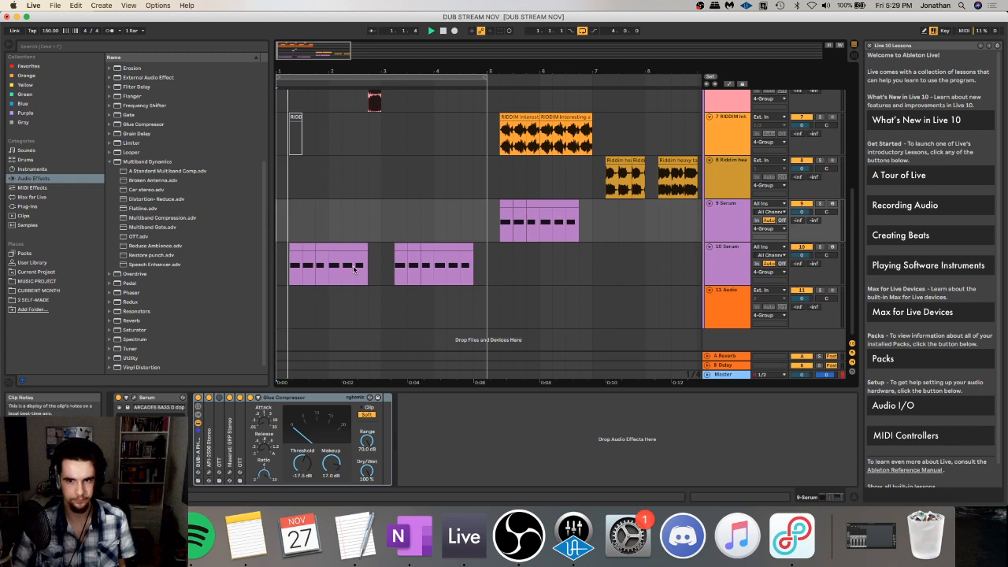
scroll(290, 283, "up", 5)
scroll(289, 282, "down", 5)
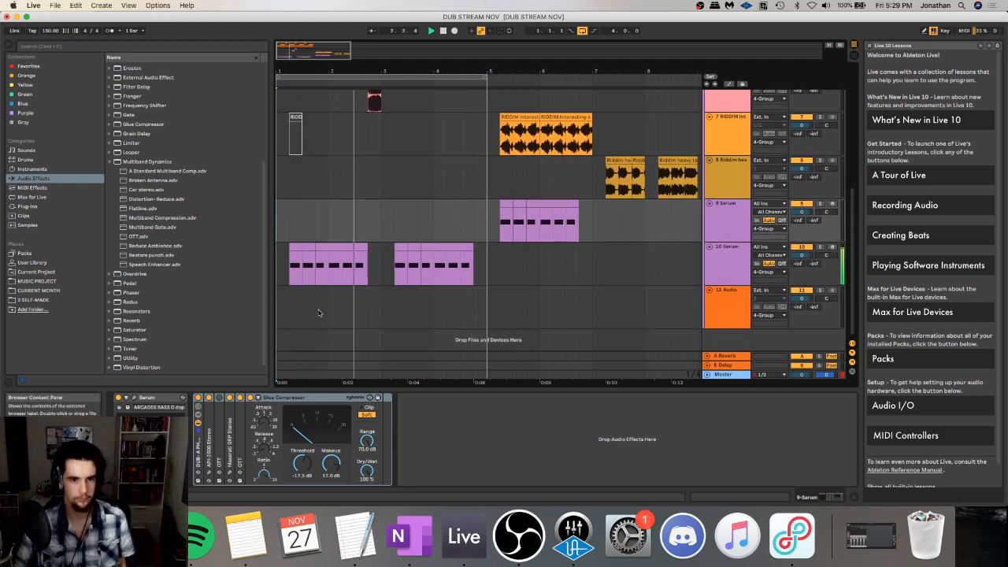
key("space")
- Split the first bass phrase on track 10 at bar 2 and open the notes of the second part
double_click(348, 246)
scroll(346, 246, "down", 1)
left_click(333, 225)
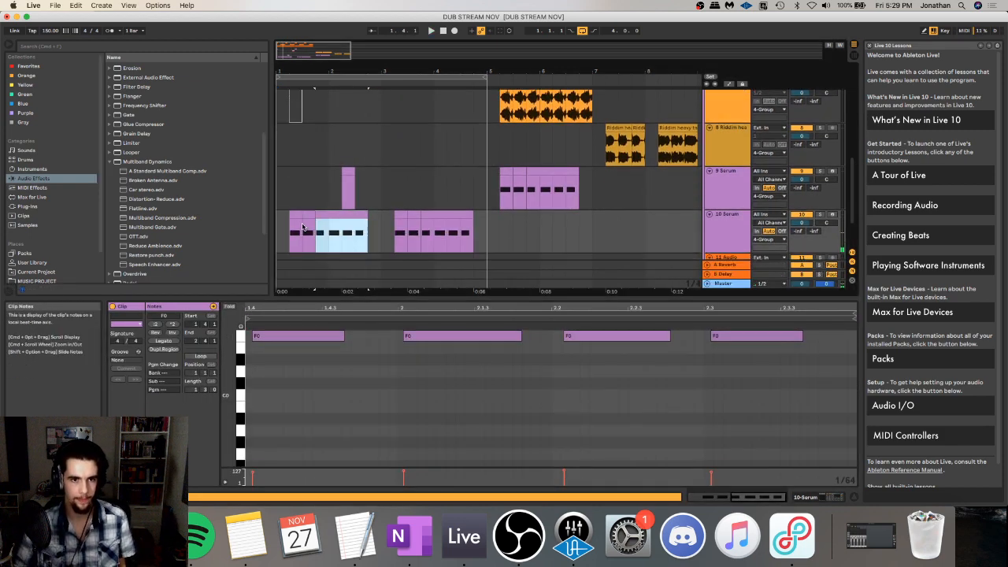
left_click(298, 223)
key("space")
left_click(332, 226)
key("super+e")
left_click(347, 214)
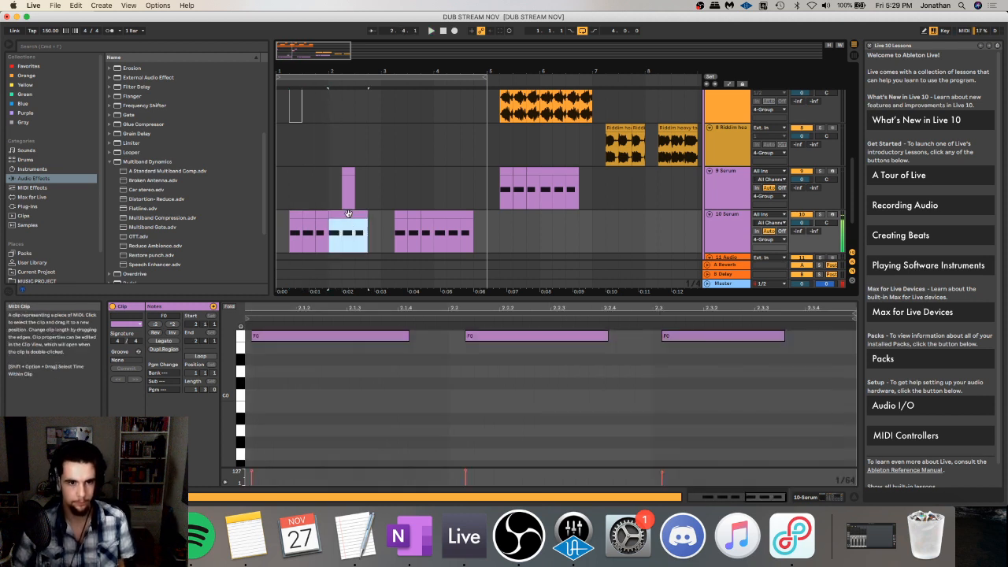
- Raise the clip's first note to F#0 and shift its other two notes slightly earlier
left_click(328, 334)
key("Up")
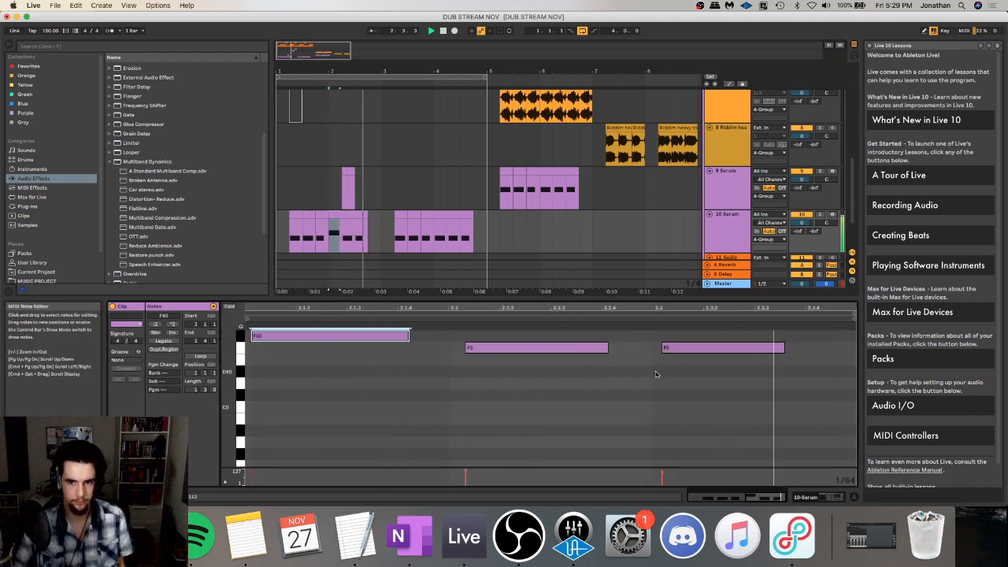
left_click(675, 345)
left_click_drag(551, 348, 531, 348)
left_click(508, 348)
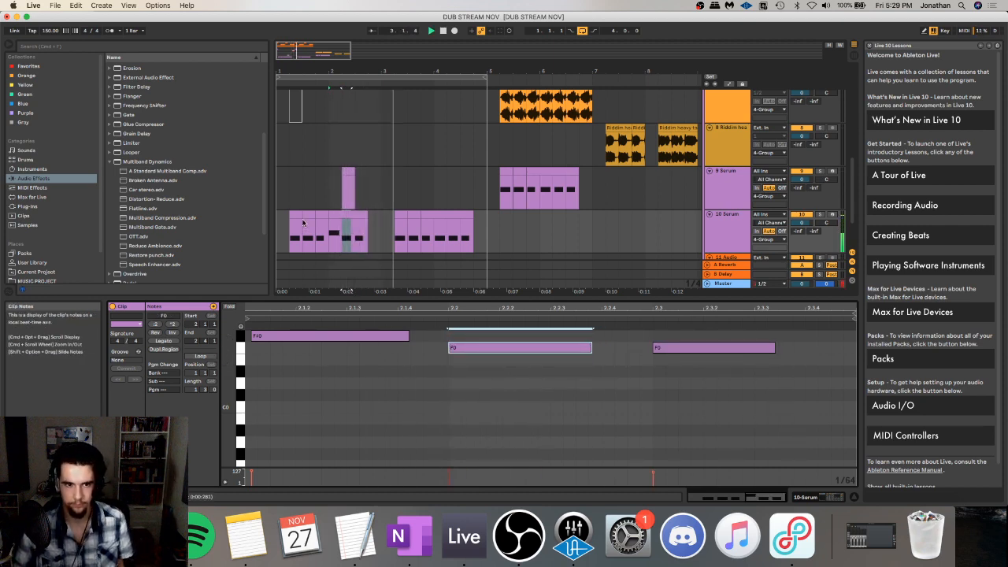
- Reopen track 10's Serum and compare the Off and Trig modes of LFO 2 while auditioning the bass
key("space")
double_click(723, 221)
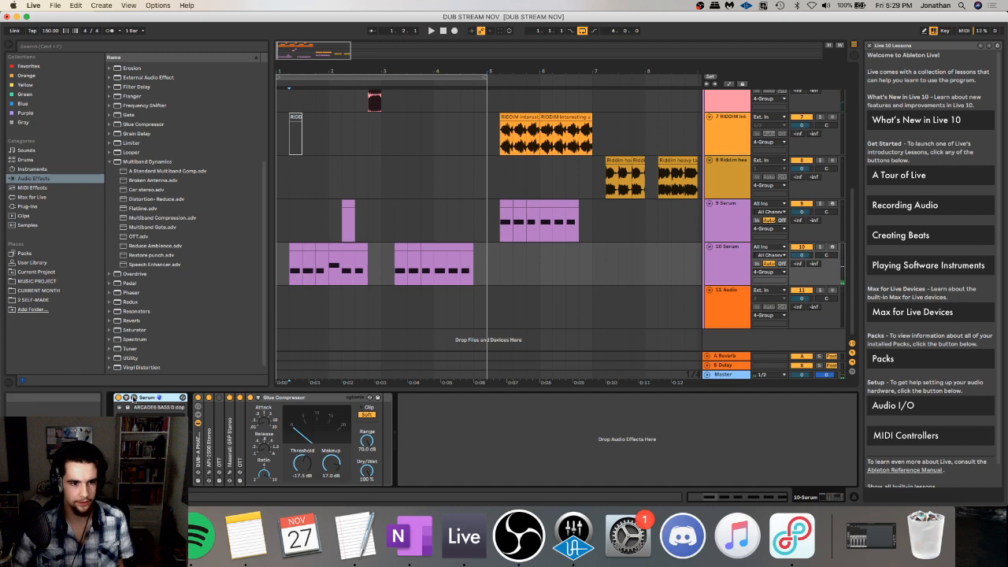
left_click(134, 398)
left_click(542, 384)
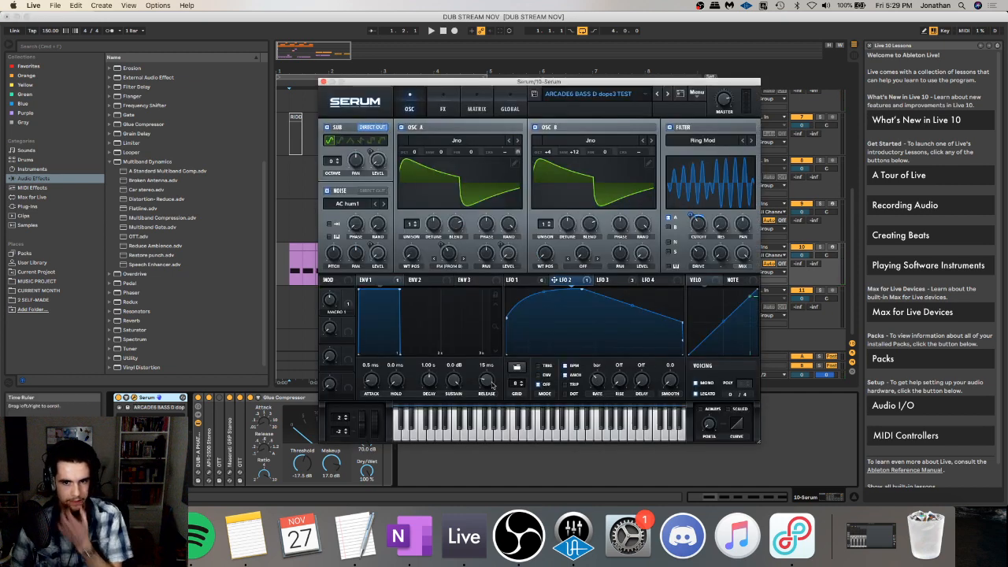
key("space")
left_click(548, 366)
key("space")
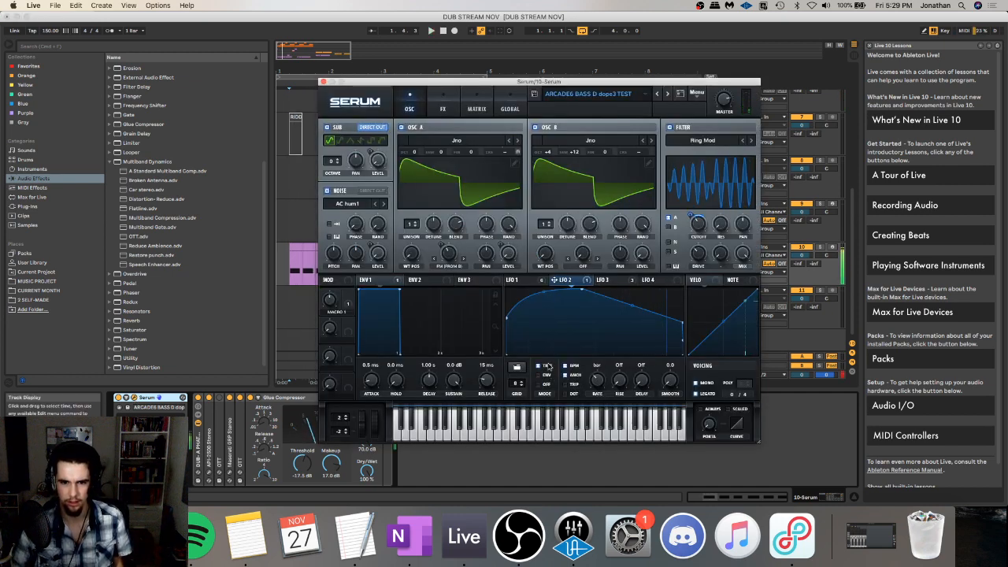
- Set the mode of LFO 3 in track 10's Serum to Off and audition the bass
left_click(538, 282)
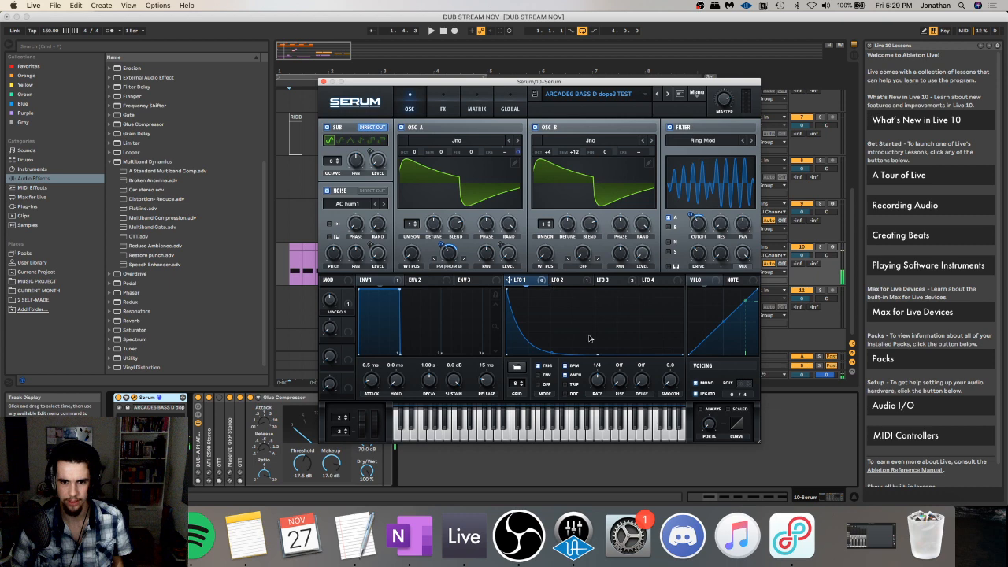
left_click(606, 280)
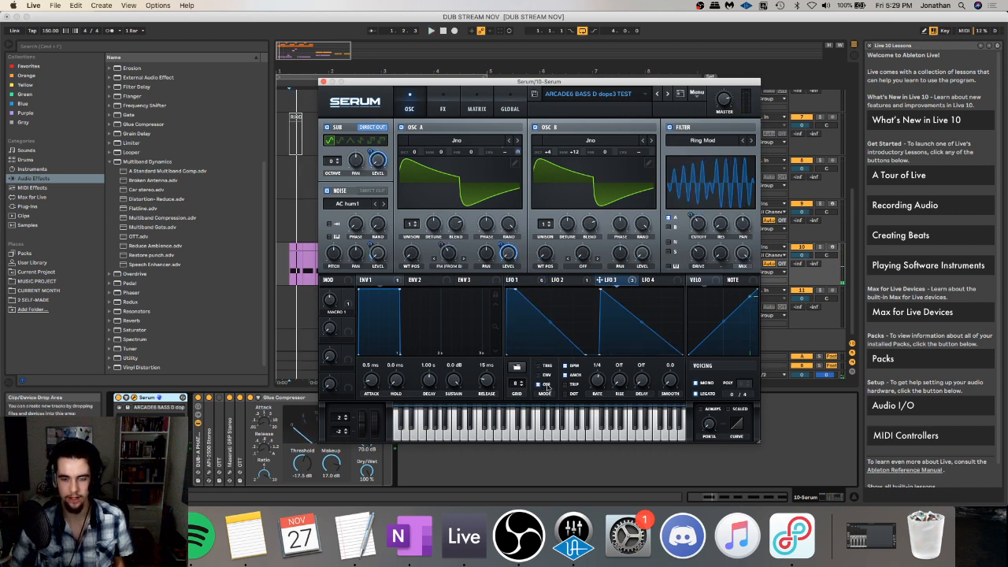
key("space")
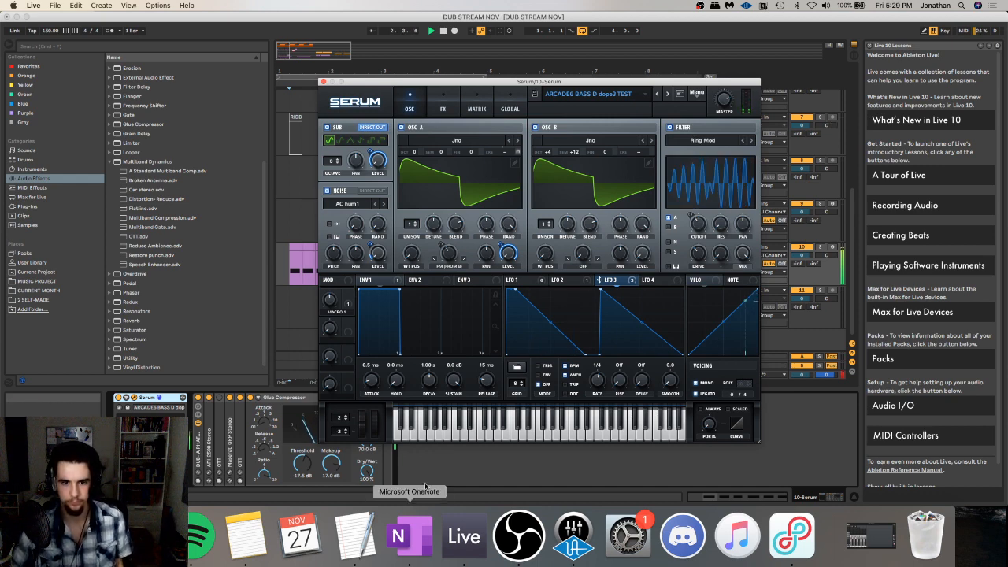
mouse_move(490, 381)
left_mouse_down()
mouse_move(501, 360)
mouse_move(494, 378)
left_mouse_up()
key("space")
key("space")
- Show oscillator B's wavetable in 3D and assign Macro 2 to oscillator A's FM (from B) amount
left_click(553, 158)
key("space")
key("space")
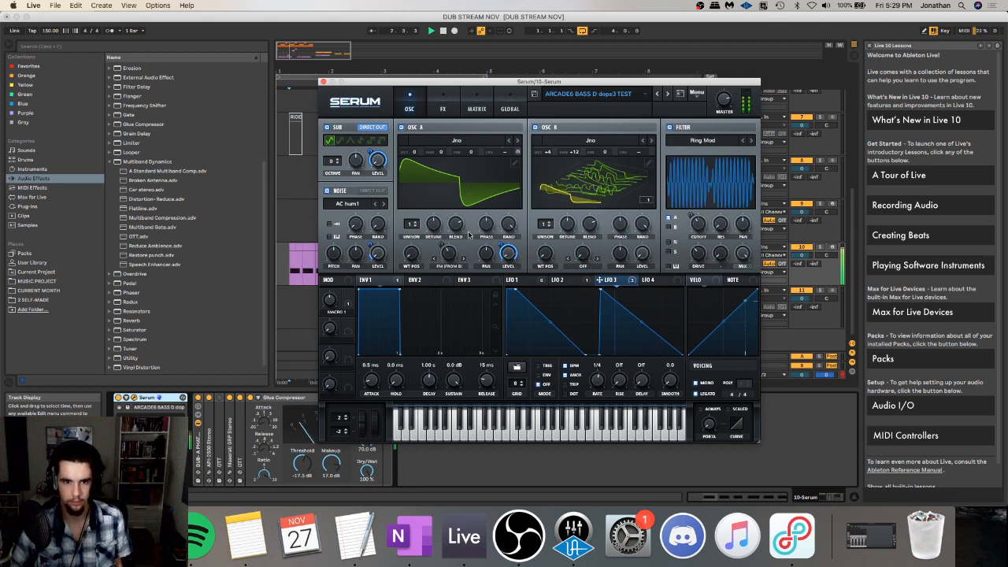
left_click_drag(344, 326, 445, 251)
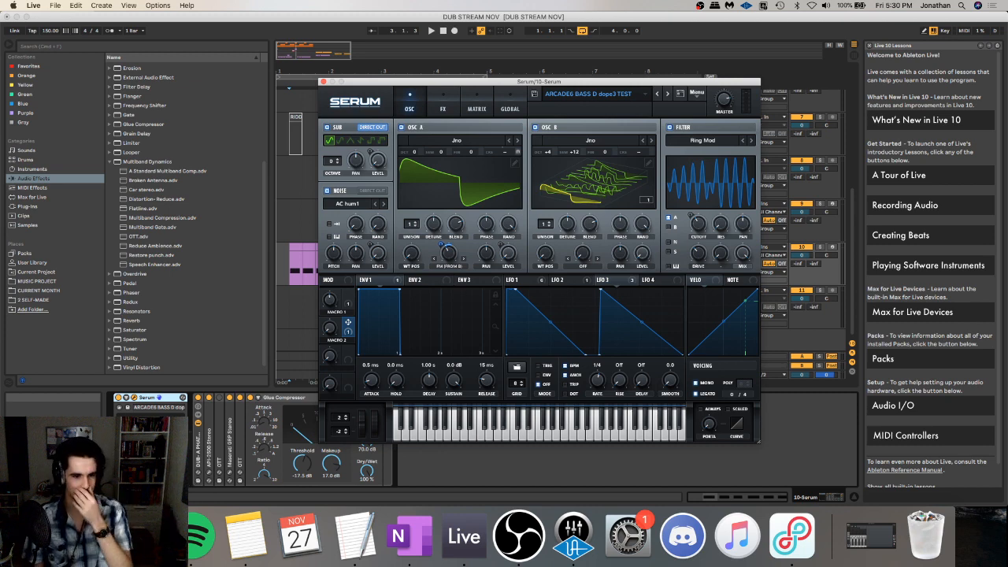
- Check the stream chat in Twitch's Stream Manager in Firefox, return to Ableton Live and close the Serum window
key("super+Tab")
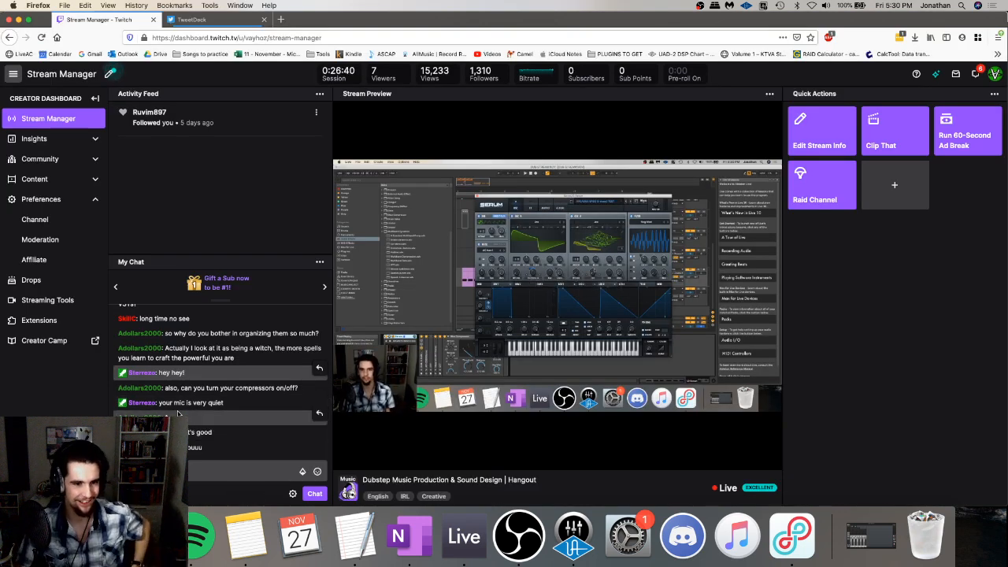
left_click(465, 523)
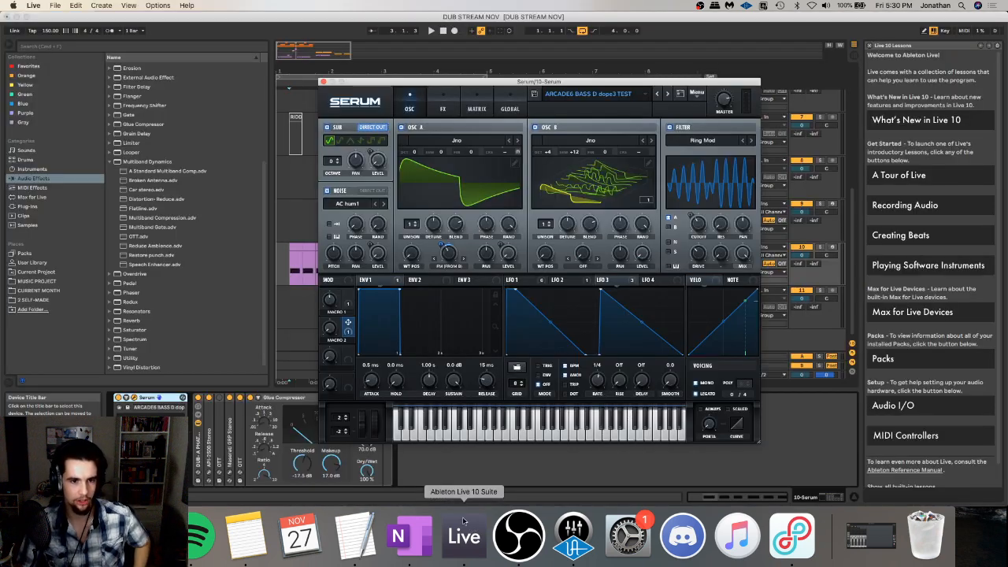
left_click(324, 81)
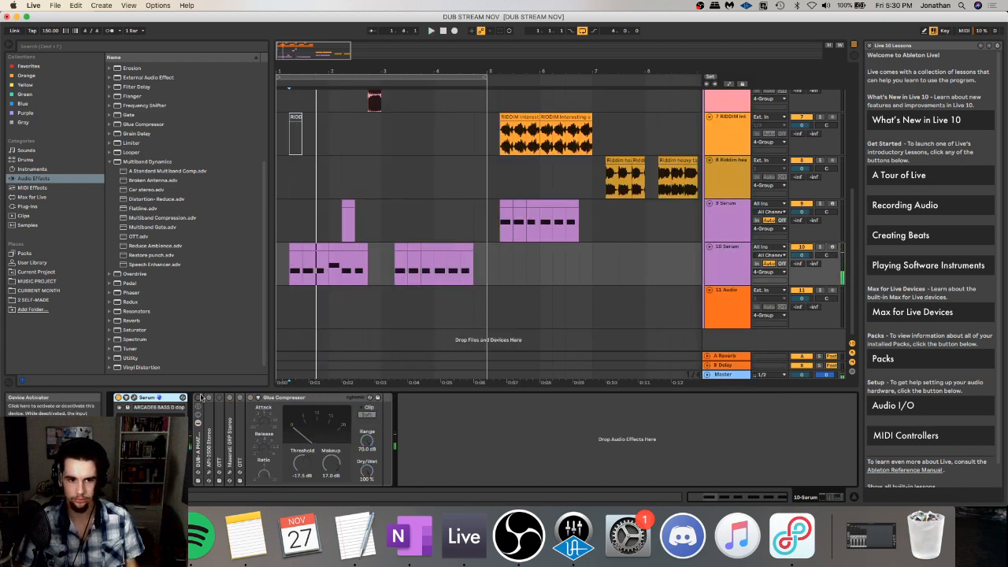
- Re-enable track 10's bypassed effects during playback and set the Glue Compressor's makeup to 14.9 dB
key("space")
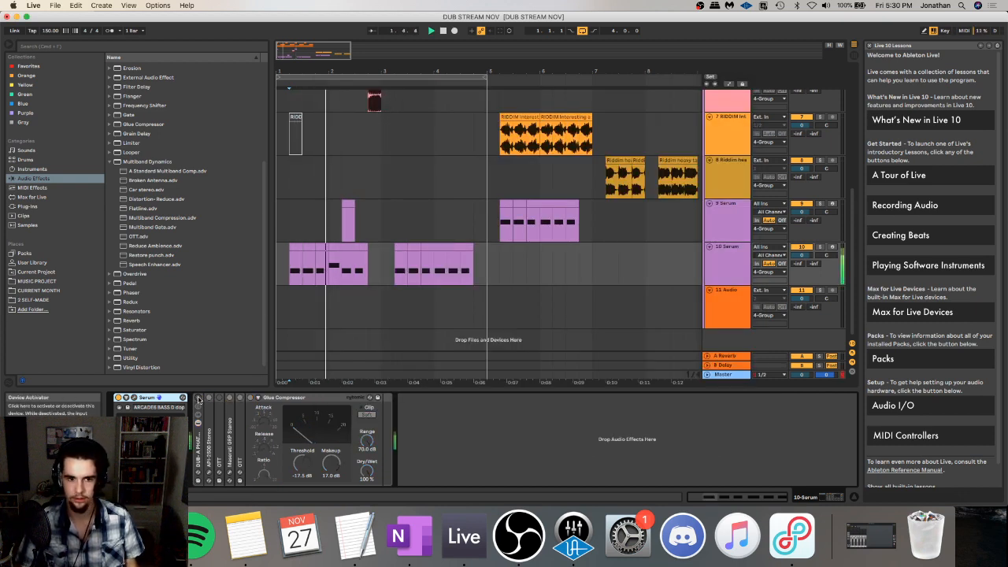
left_click(198, 397)
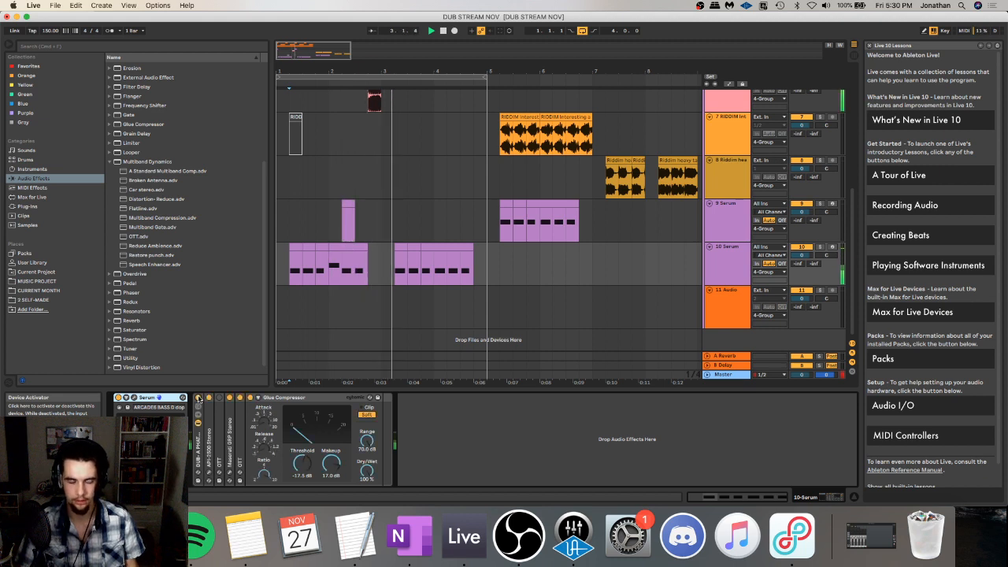
key("space")
left_click_drag(331, 462, 331, 459)
key("space")
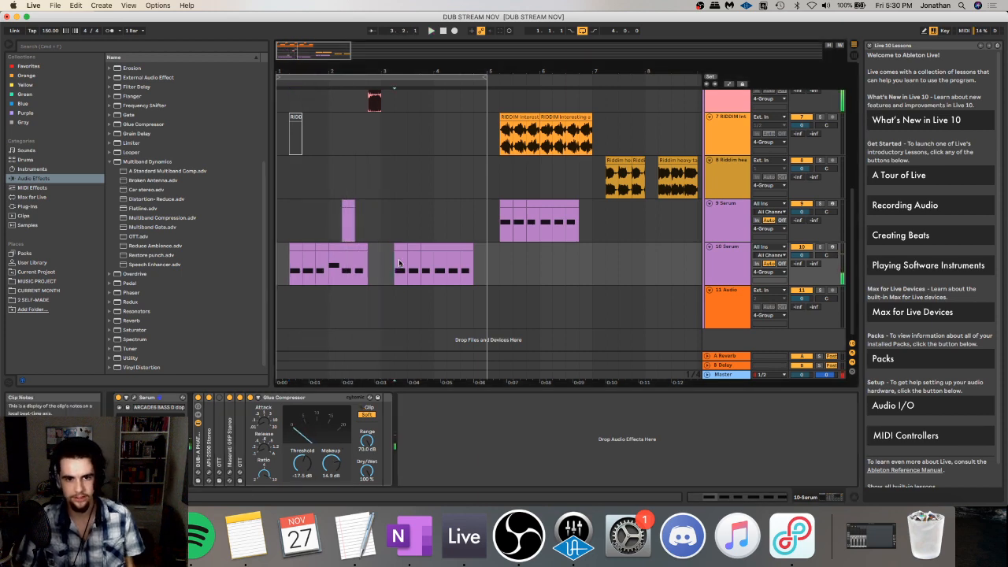
- Consolidate the first bass phrase on track 10 into a single clip
left_click(291, 272)
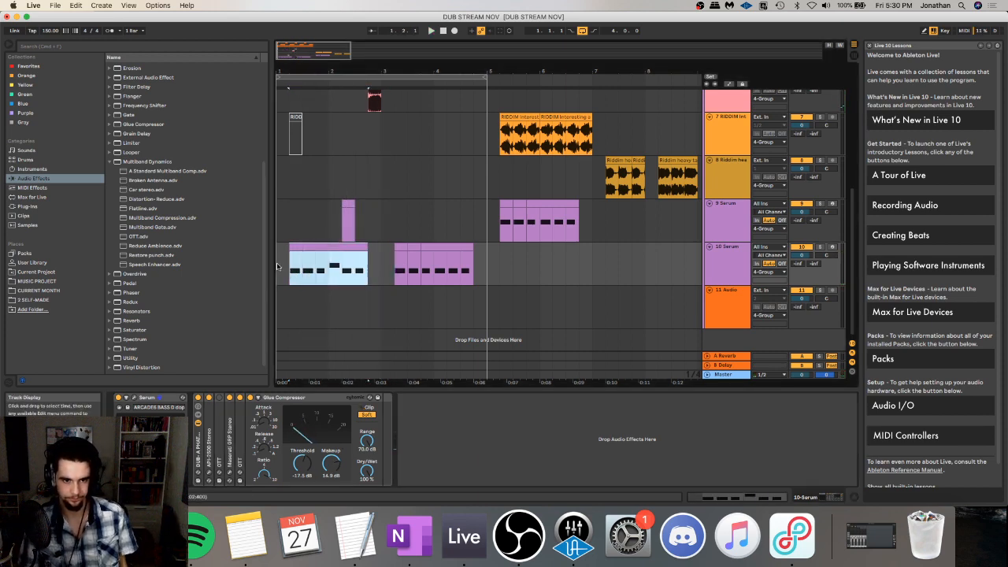
scroll(291, 264, "up", 5)
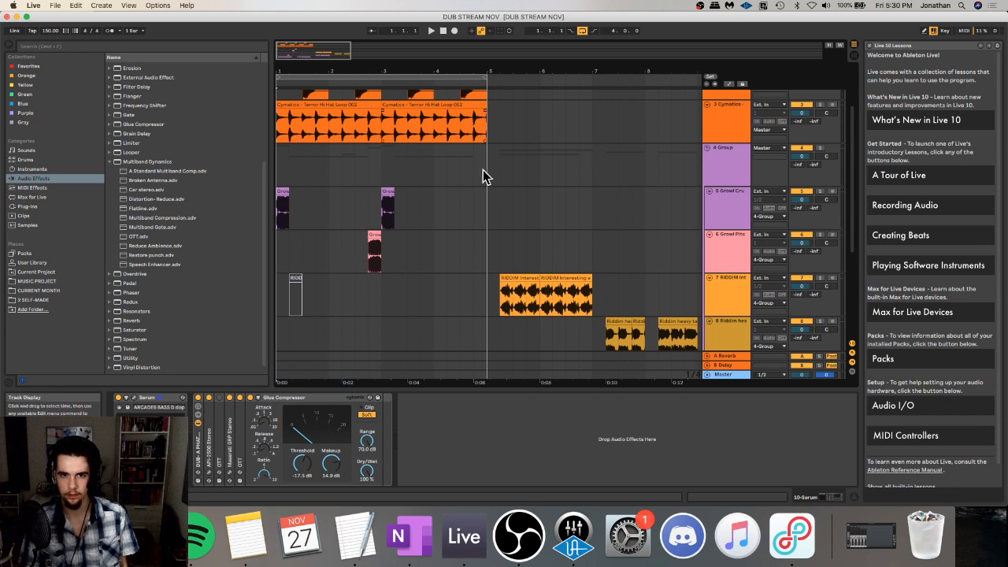
scroll(331, 232, "down", 3)
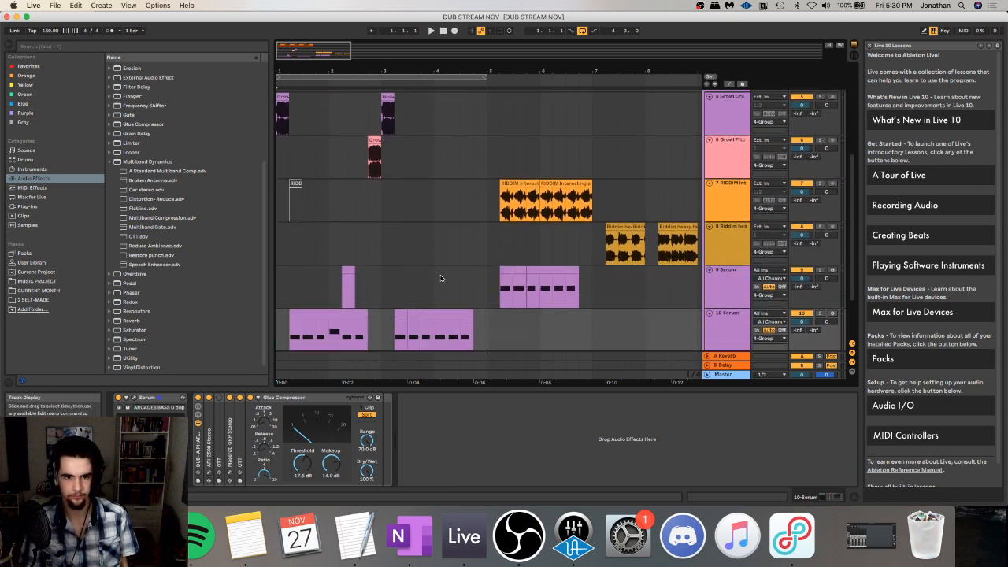
- Play the arrangement from bar 3 to hear the growl lead into the second bass phrase
left_click_drag(498, 71, 489, 49)
left_click(345, 114)
key("space")
scroll(355, 135, "down", 1)
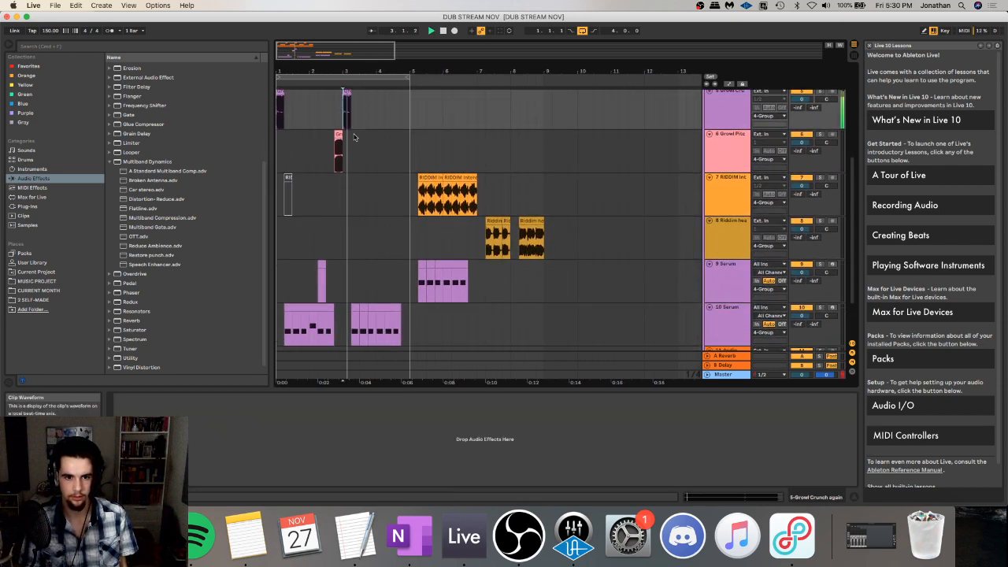
key("space")
- Split the second bass phrase at bar 4, moving the later part onto track 9 and transposing its notes to F#0
left_click(379, 313)
key("super+e")
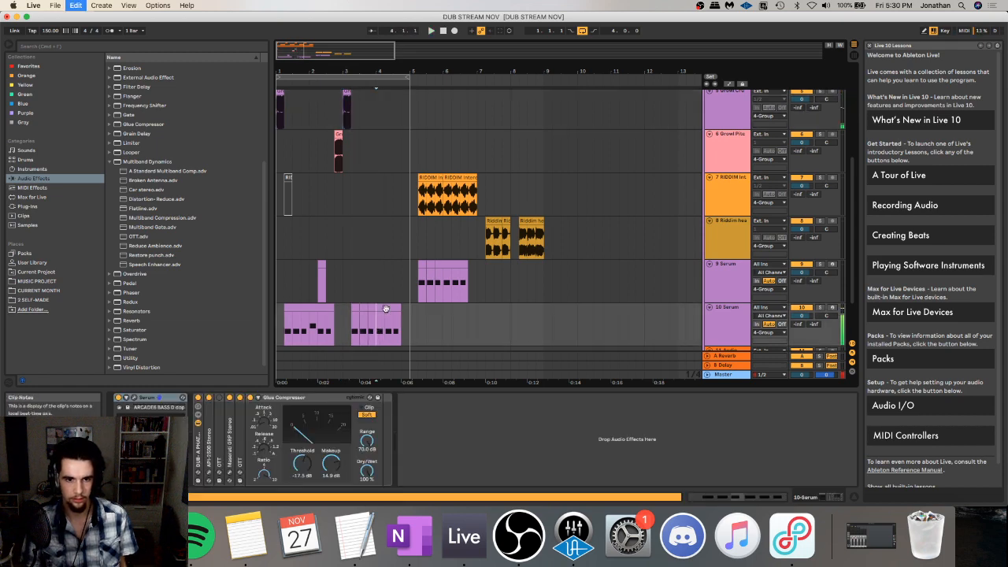
left_click_drag(387, 308, 389, 289)
double_click(389, 283)
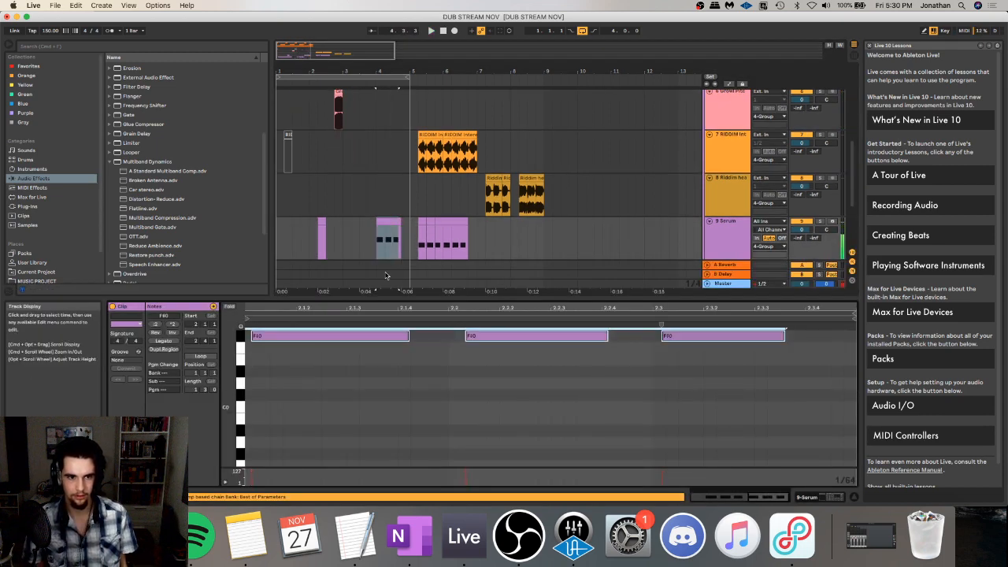
- Audition the phrase from bar 4 and open track 9's Serum
key("space")
left_click(819, 497)
key("space")
key("space")
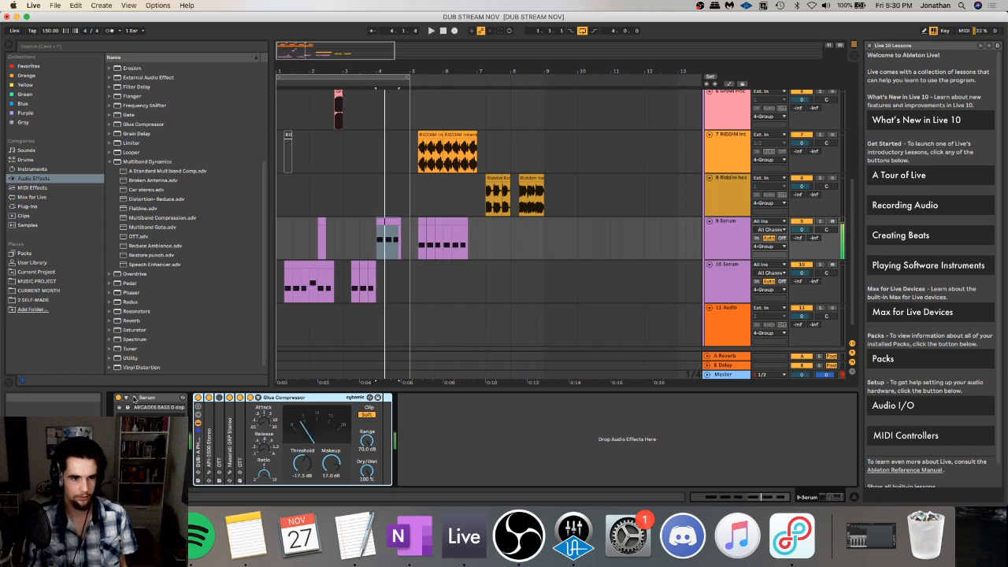
left_click(128, 398)
left_click(600, 378)
key("space")
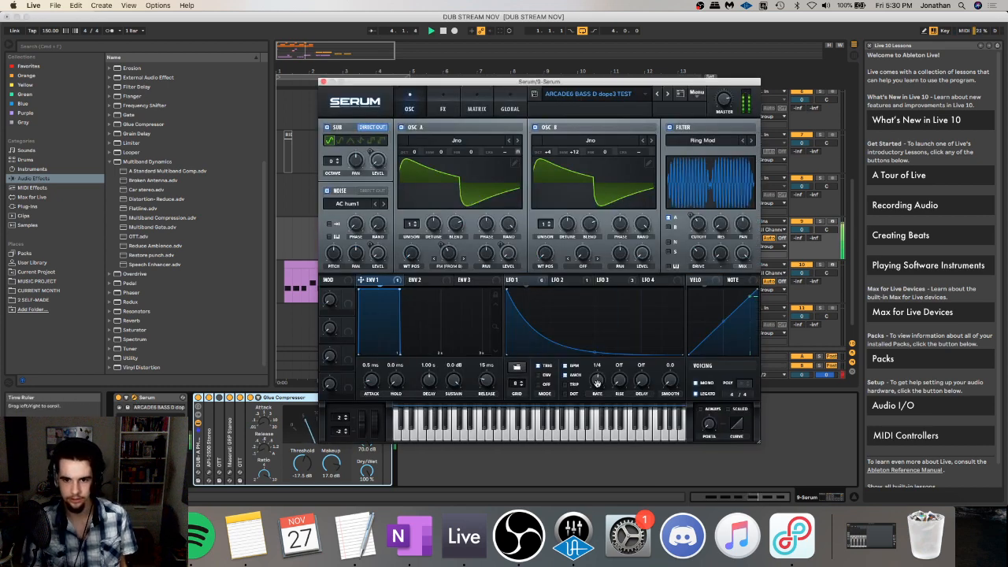
- Shift the LFO 3 breakpoint before the final fall slightly earlier in track 9's Serum, and assign Macro 1 to the filter cutoff
key("space")
left_click(603, 281)
key("space")
left_click_drag(597, 375, 596, 377)
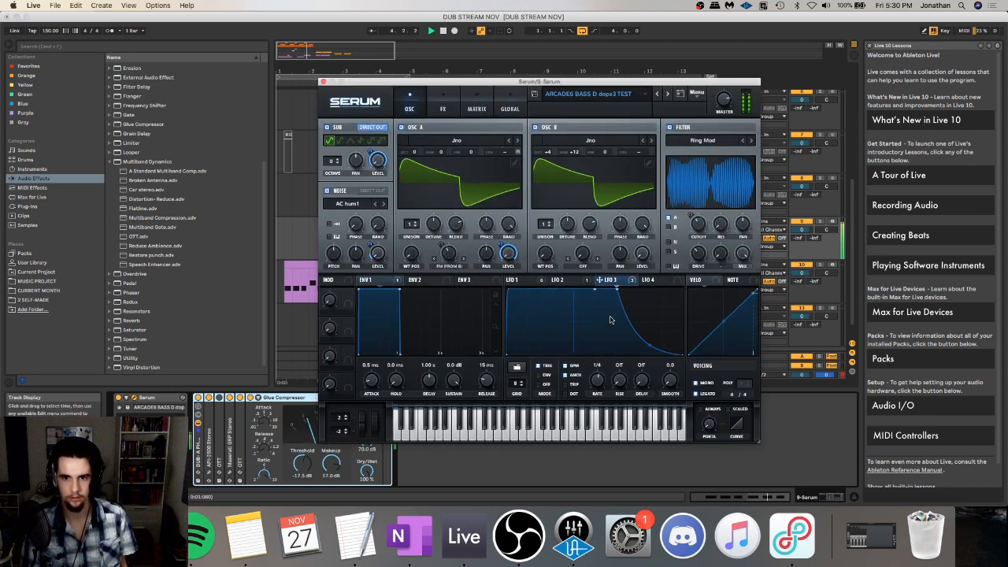
mouse_move(614, 295)
left_mouse_down()
mouse_move(613, 365)
mouse_move(611, 280)
left_mouse_up()
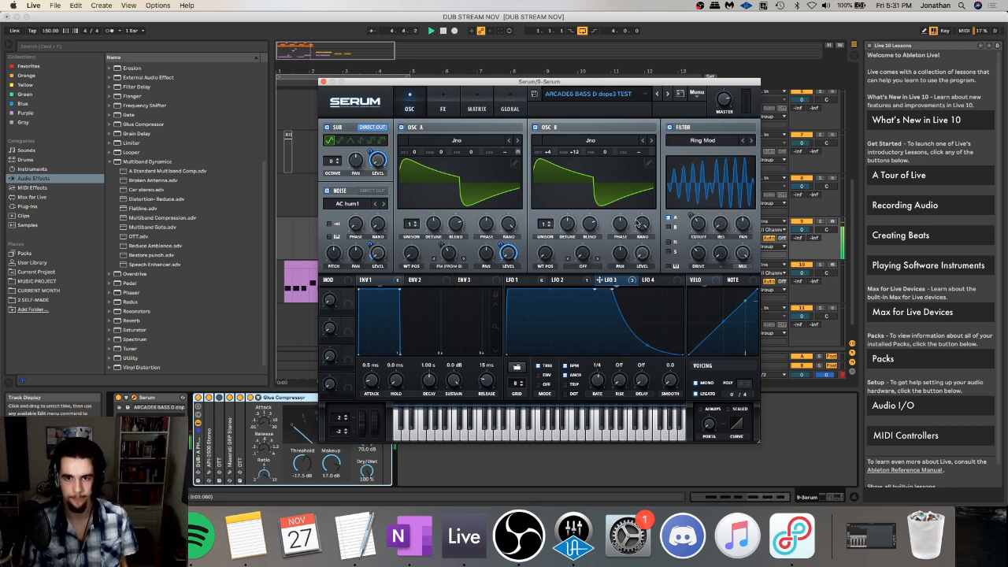
left_click_drag(661, 242, 691, 218)
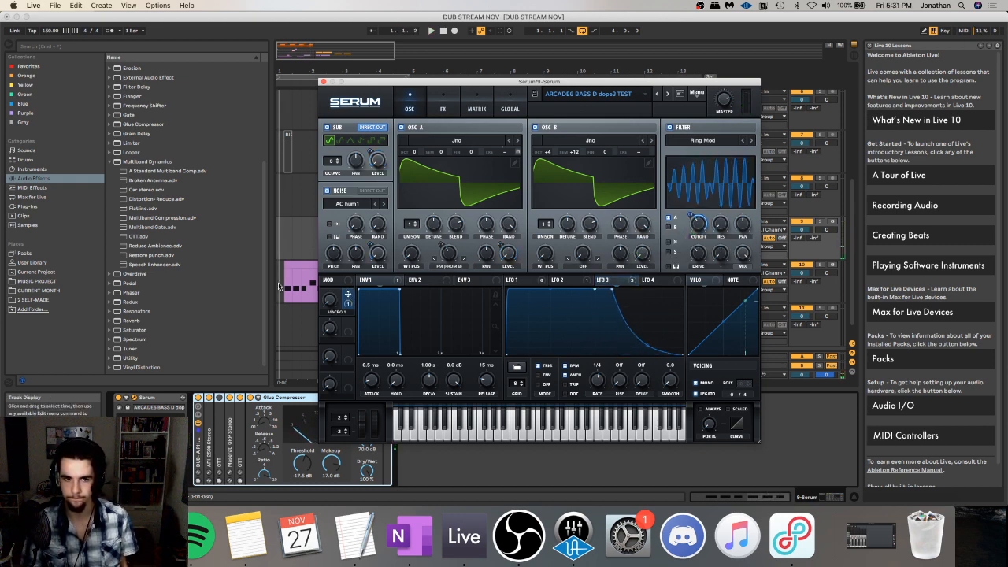
- Set Macro 1's modulation of the filter cutoff to 4 and steepen LFO 1's falling curve in track 9's Serum
left_click_drag(328, 303, 324, 298)
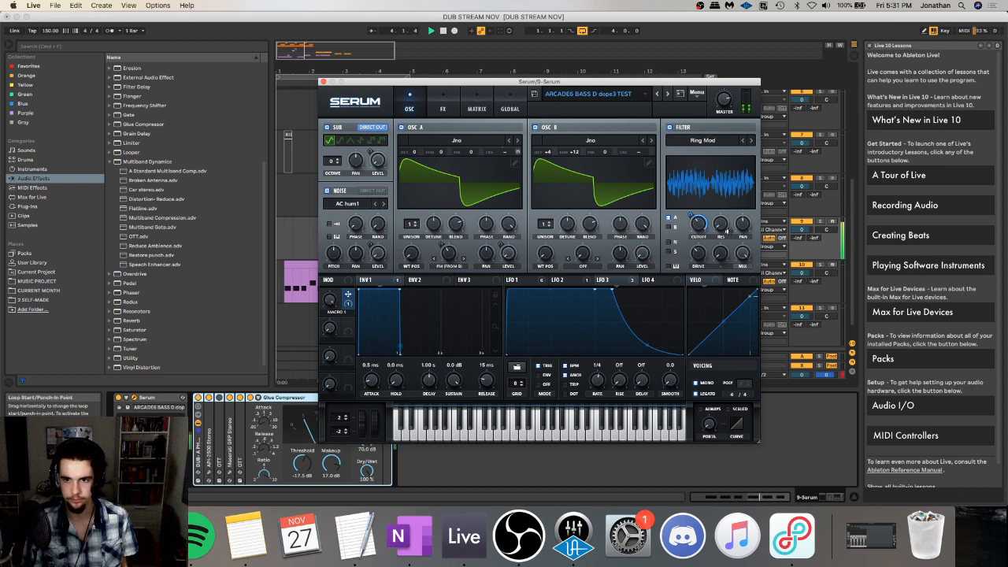
left_click_drag(691, 216, 688, 236)
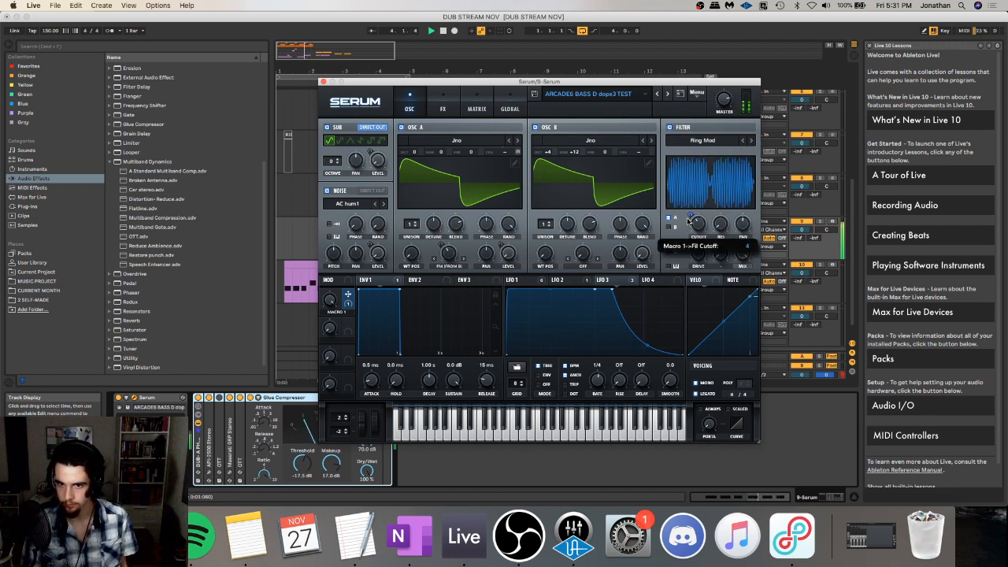
left_click(527, 282)
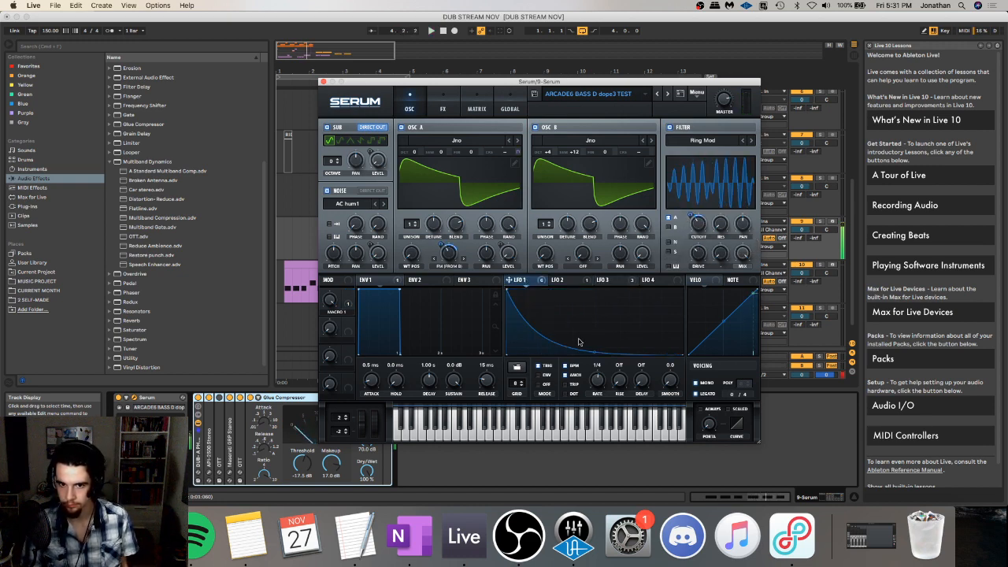
left_click_drag(595, 354, 591, 365)
key("space")
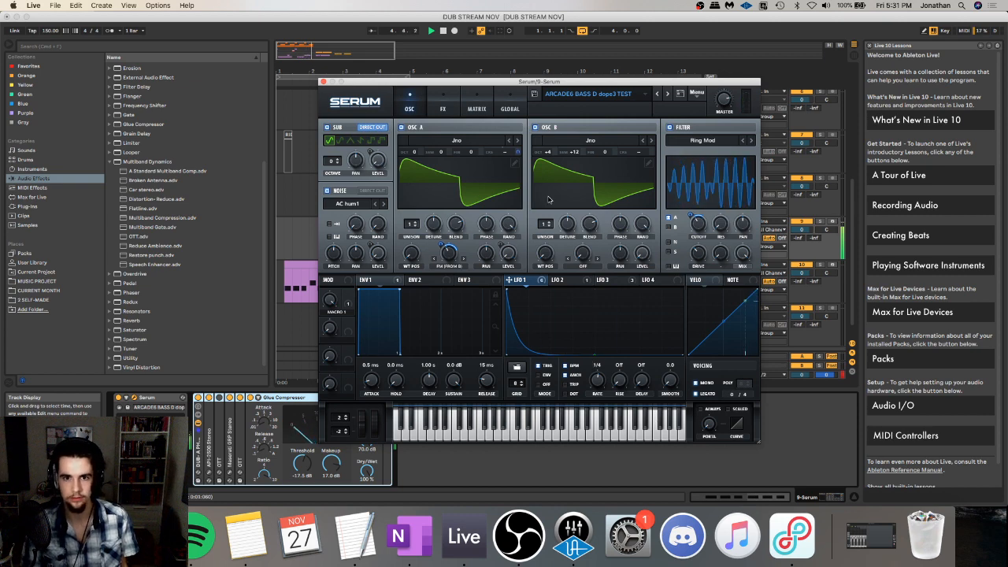
key("space")
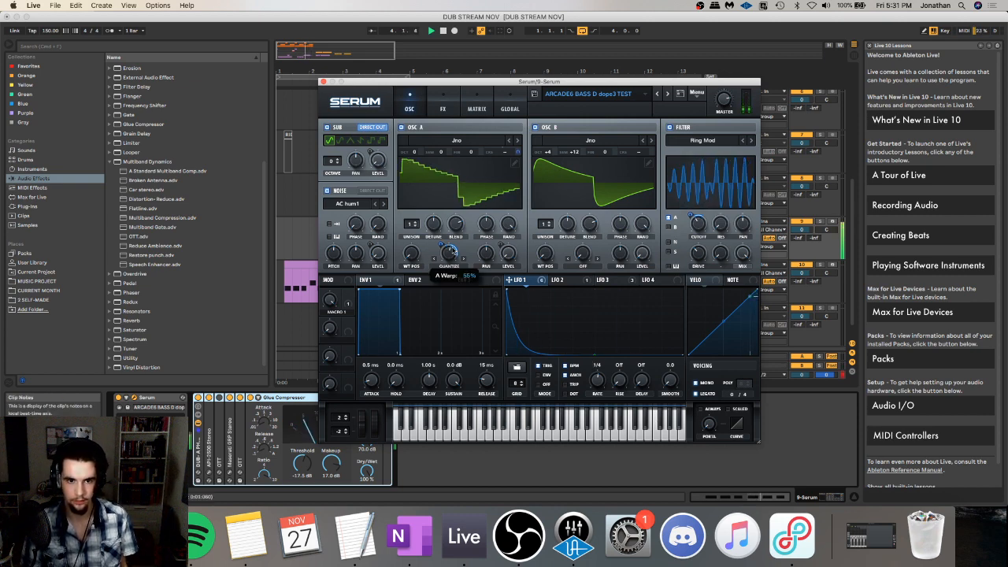
- Try other warp modes on oscillator A before returning to FM (from B), and try a coarse pitch offset on oscillator B
left_click(435, 260)
left_click(438, 265)
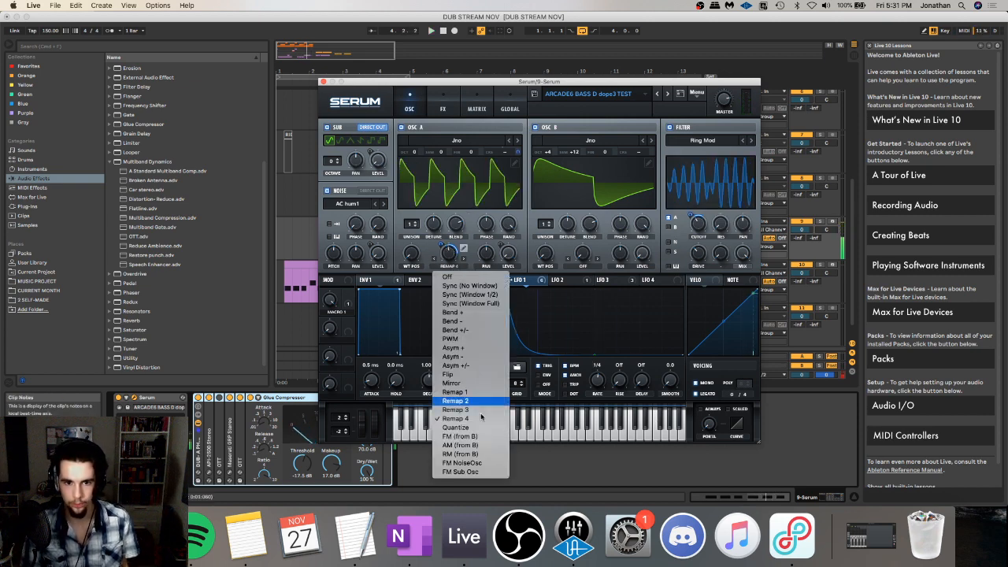
left_click(473, 440)
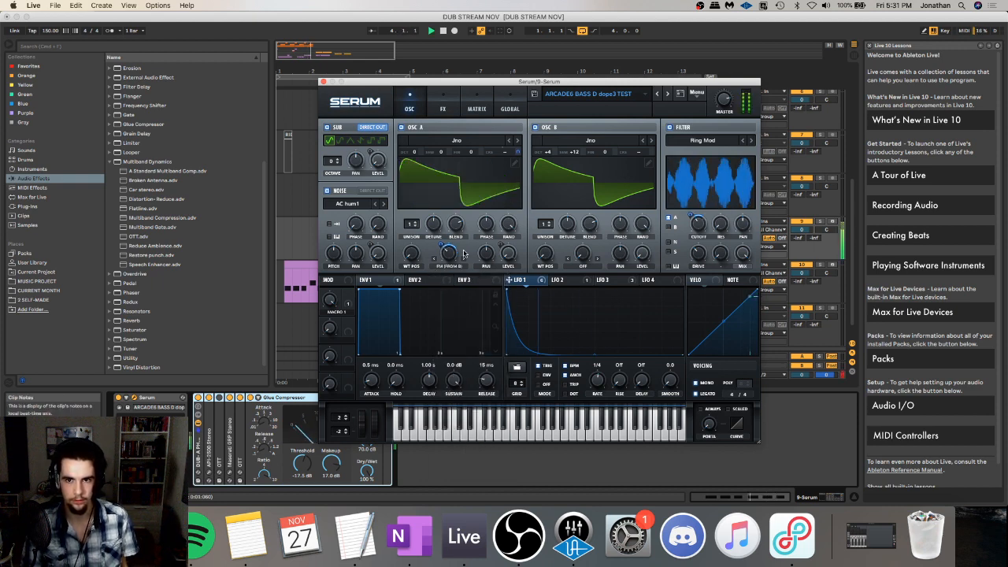
left_click_drag(552, 155, 616, 151)
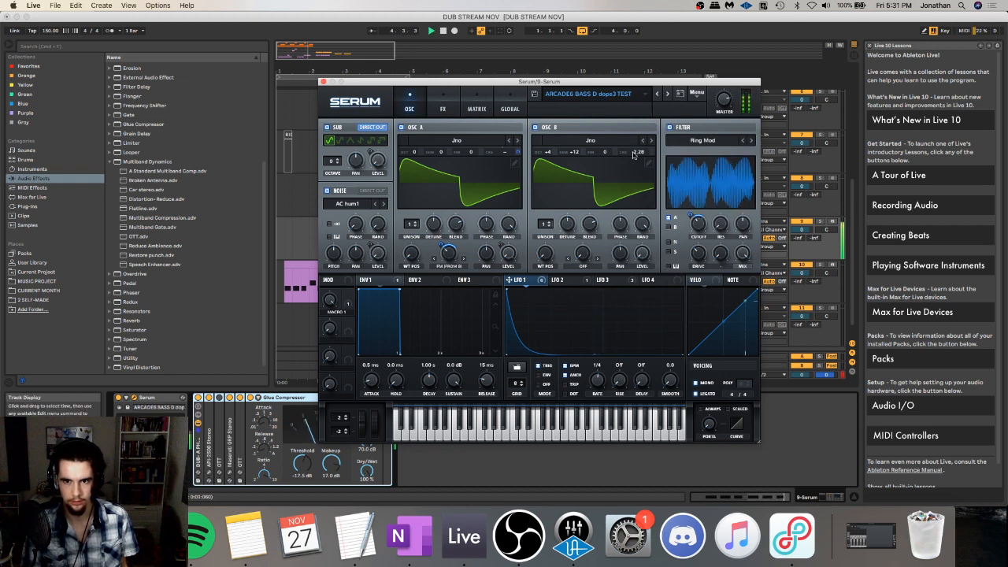
double_click(644, 154)
- Solo track 9 and set oscillator A's FM warp amount to about 52%
left_click(820, 221)
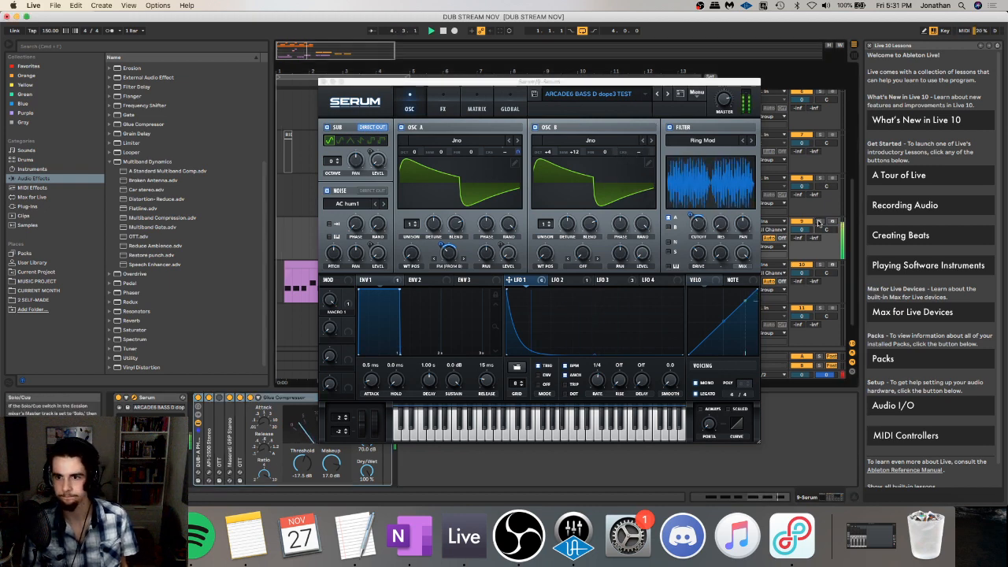
left_click(451, 260)
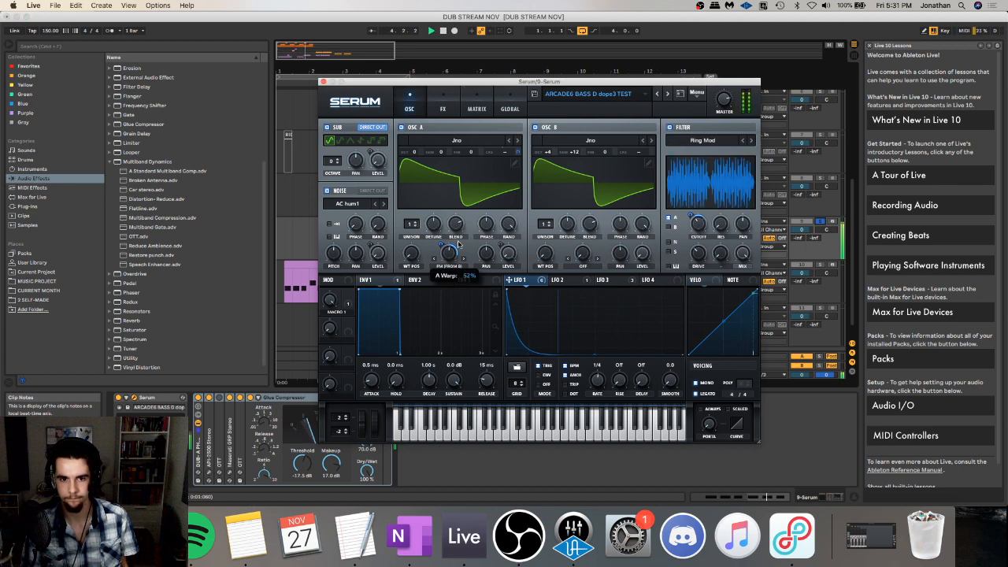
- Enable the filter effect in track 9's Serum and move it above the compressor in the effects chain
left_click(443, 109)
left_click(331, 263)
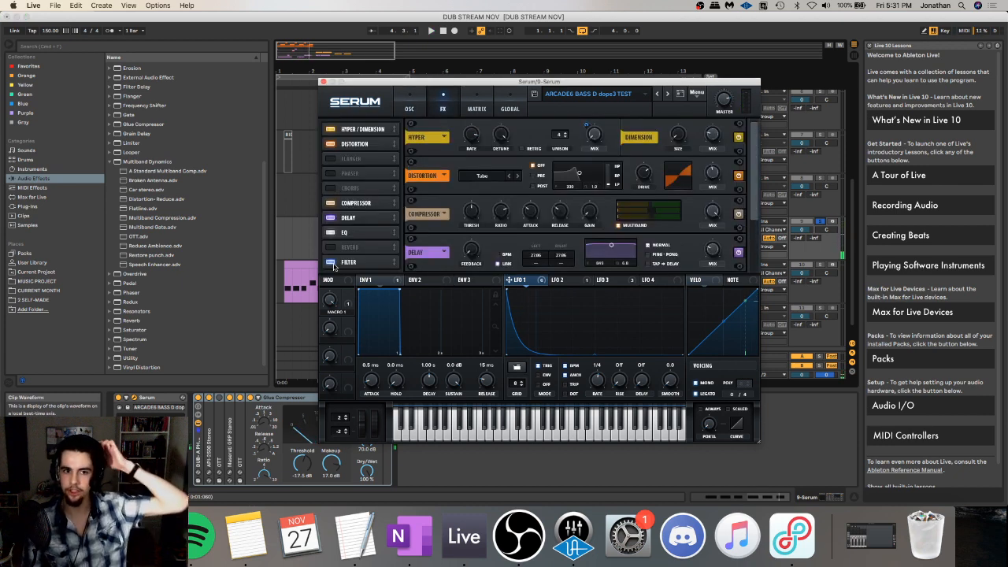
left_click_drag(347, 262, 347, 188)
left_click(490, 140)
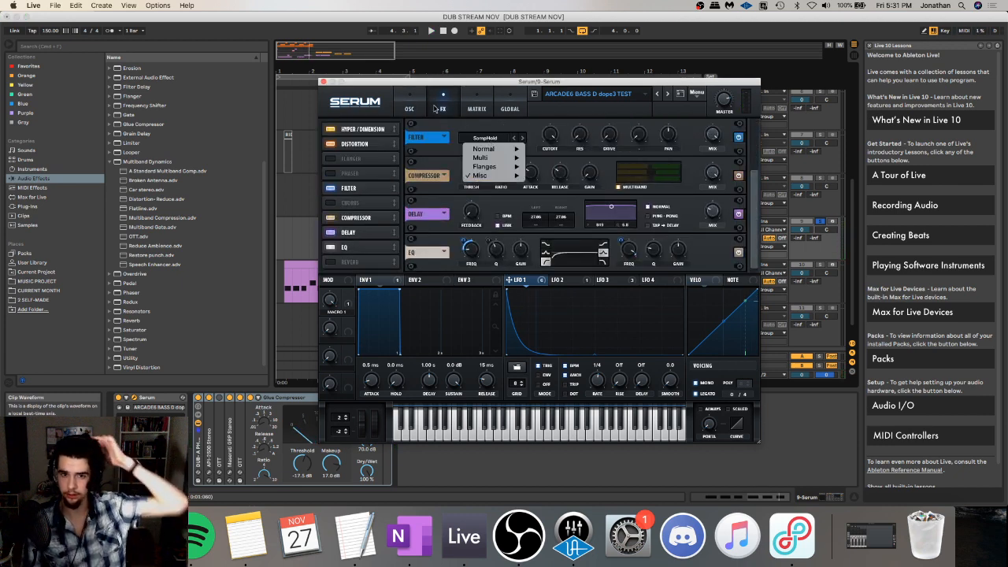
left_click(410, 109)
left_click(443, 108)
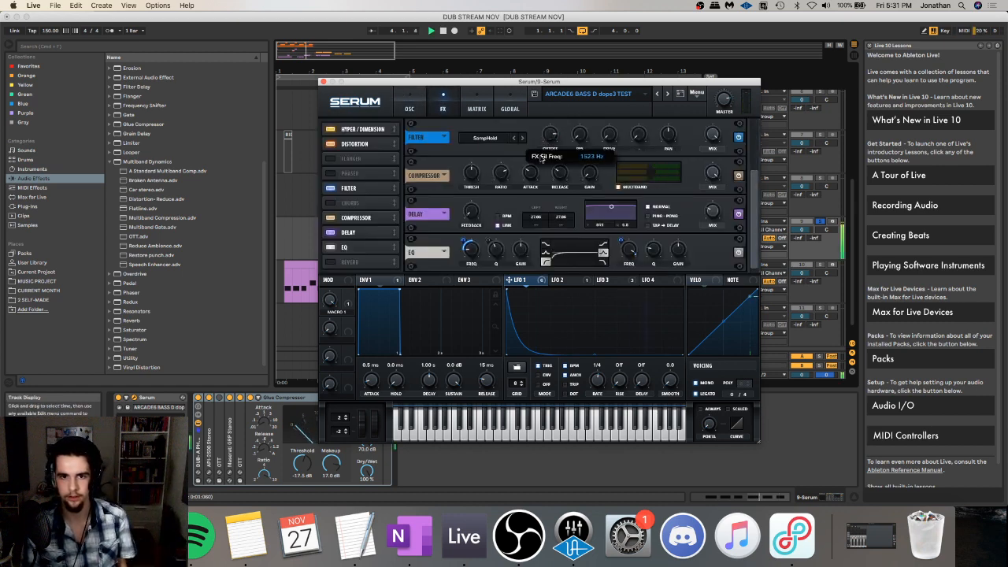
- Try the effect filter as Ring Mod with its cutoff around 1540 Hz, audition it and switch the filter off
left_click(485, 138)
mouse_move(497, 177)
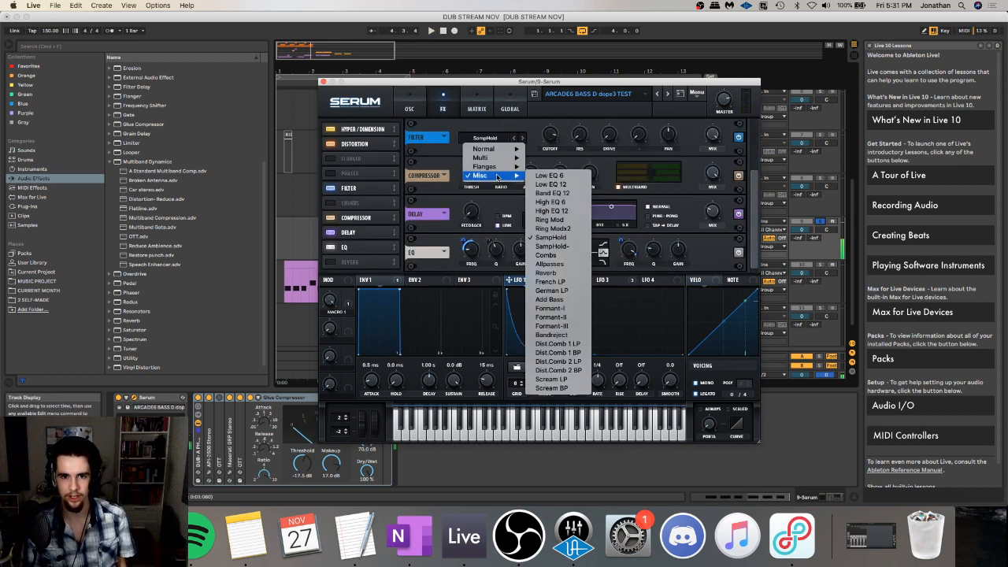
left_click(552, 220)
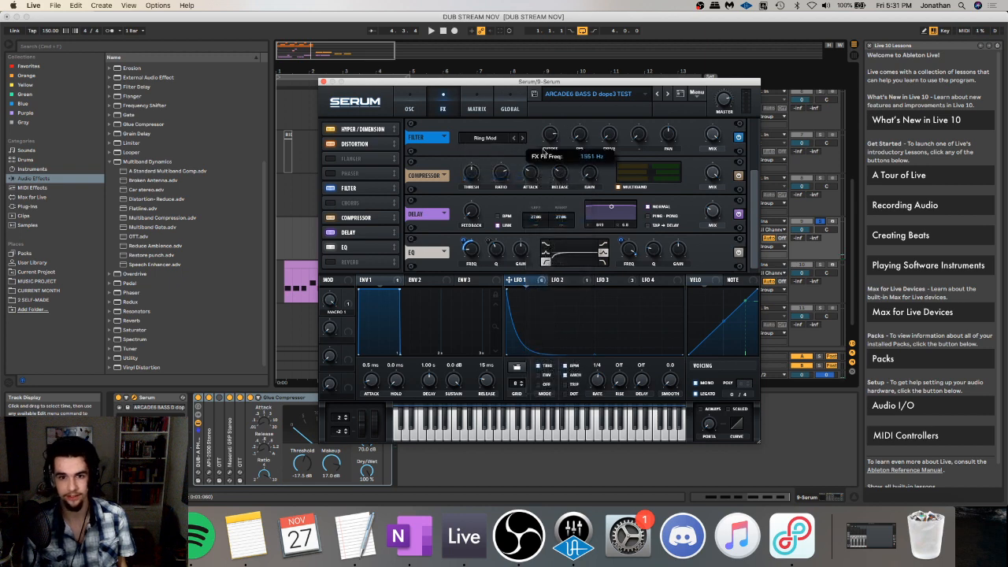
left_click_drag(542, 155, 557, 122)
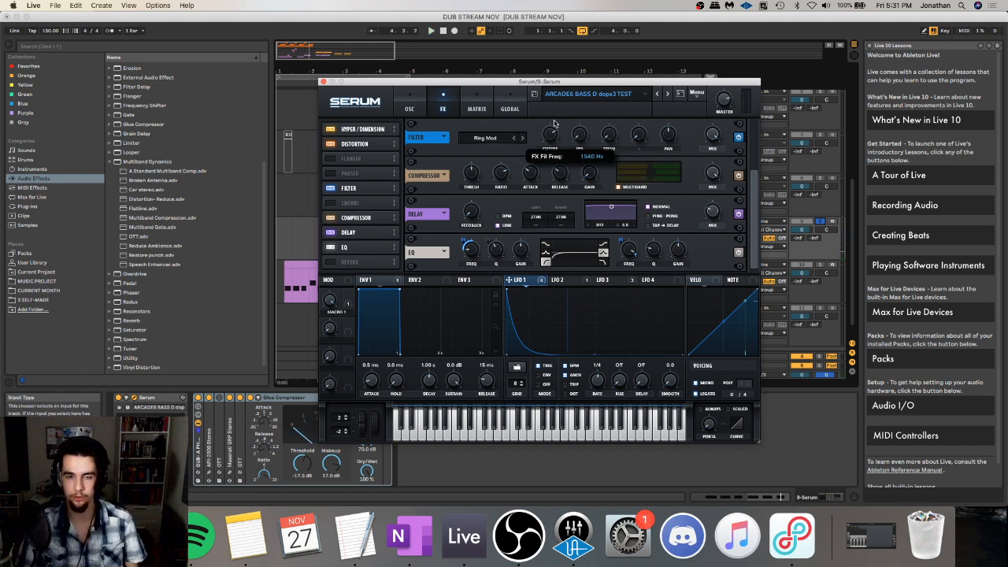
key("space")
left_click(331, 188)
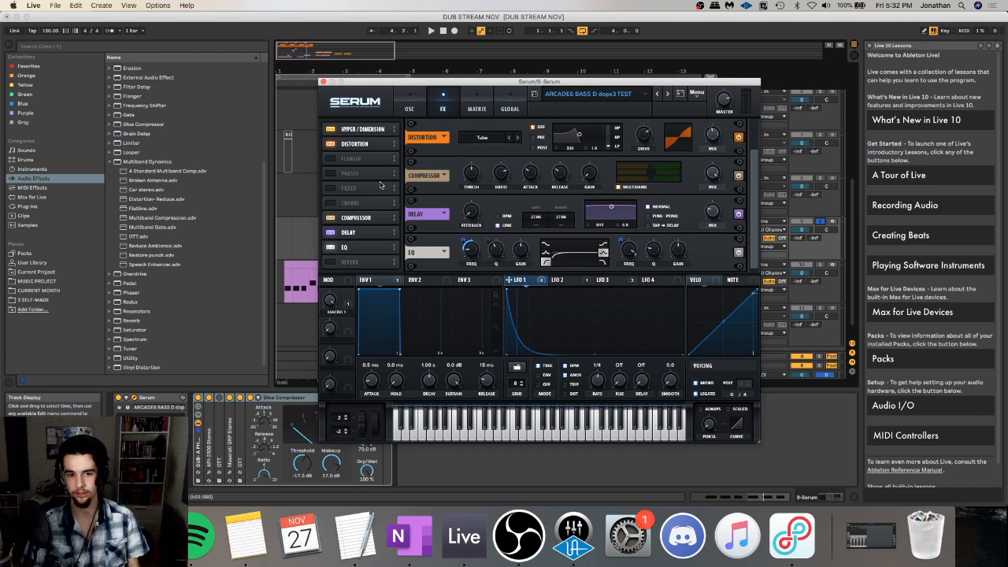
- Close track 9's Serum window and unsolo the track
left_click(323, 82)
left_click(381, 248)
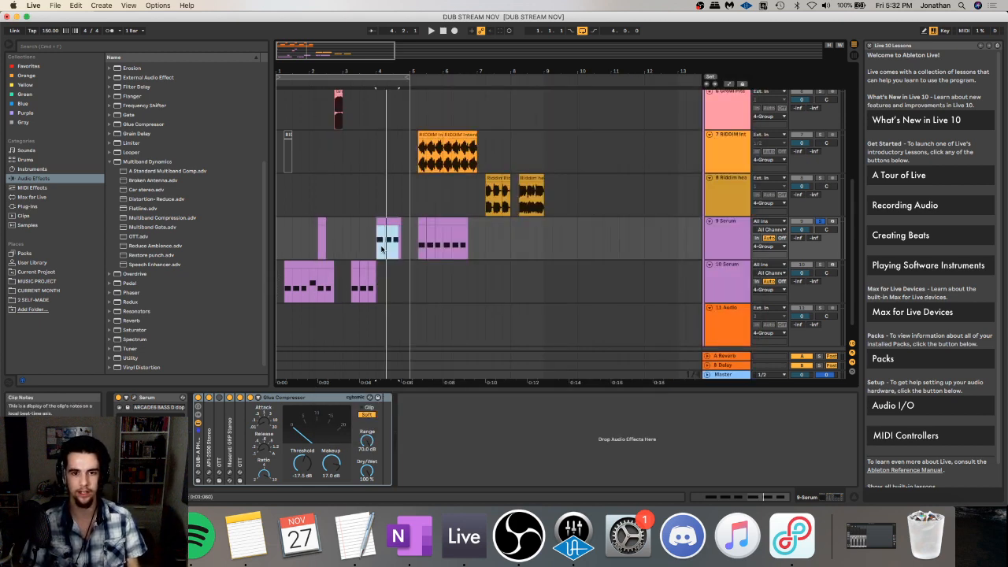
left_click(821, 222)
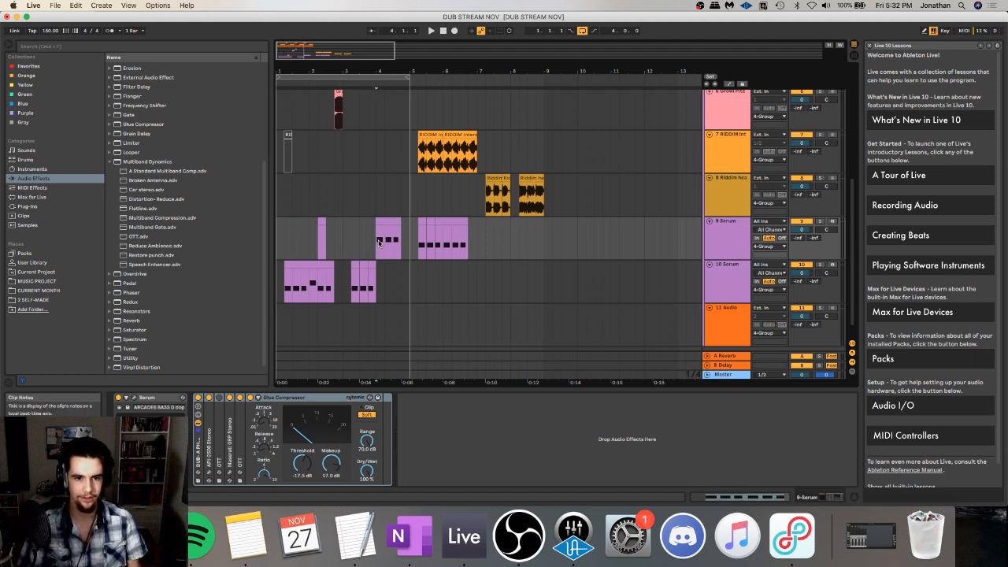
- Play the arrangement from bar 1 to hear both Serum bass tracks together with the growls
key("space")
left_click(279, 246)
key("space")
key("space")
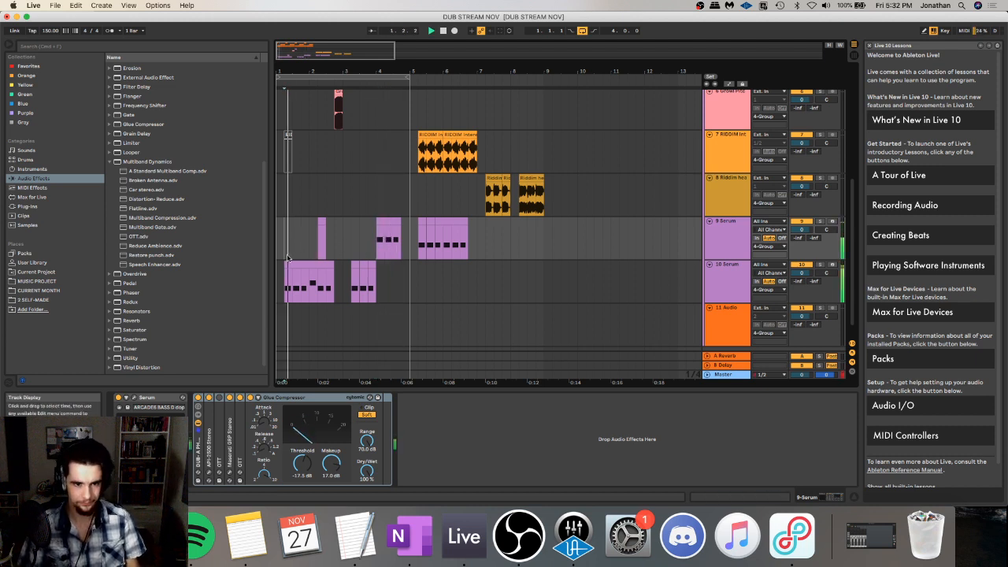
key("space")
left_click(299, 261)
scroll(287, 205, "up", 3)
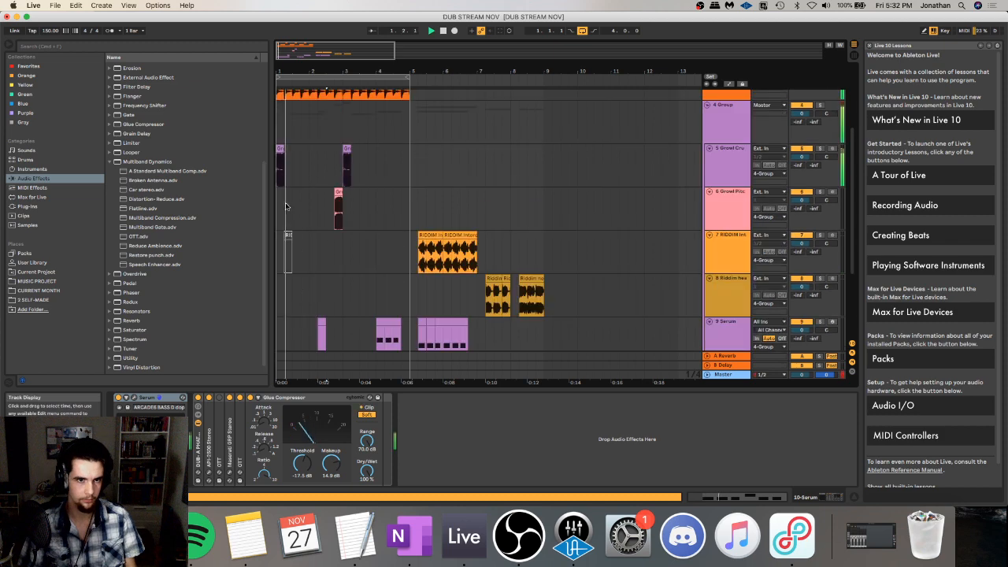
left_click(284, 156)
scroll(283, 157, "down", 3)
key("space")
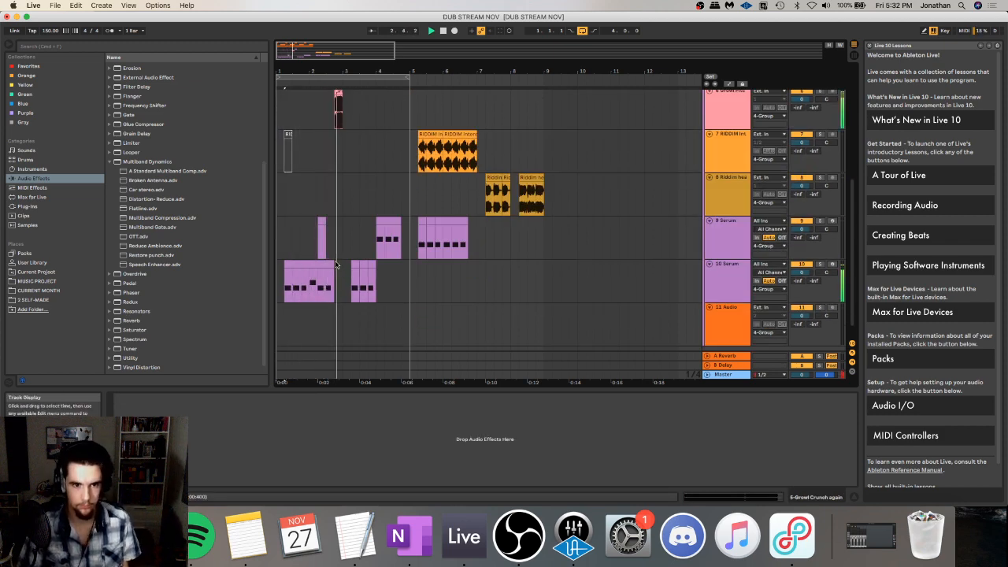
scroll(349, 247, "up", 2)
scroll(349, 248, "down", 1)
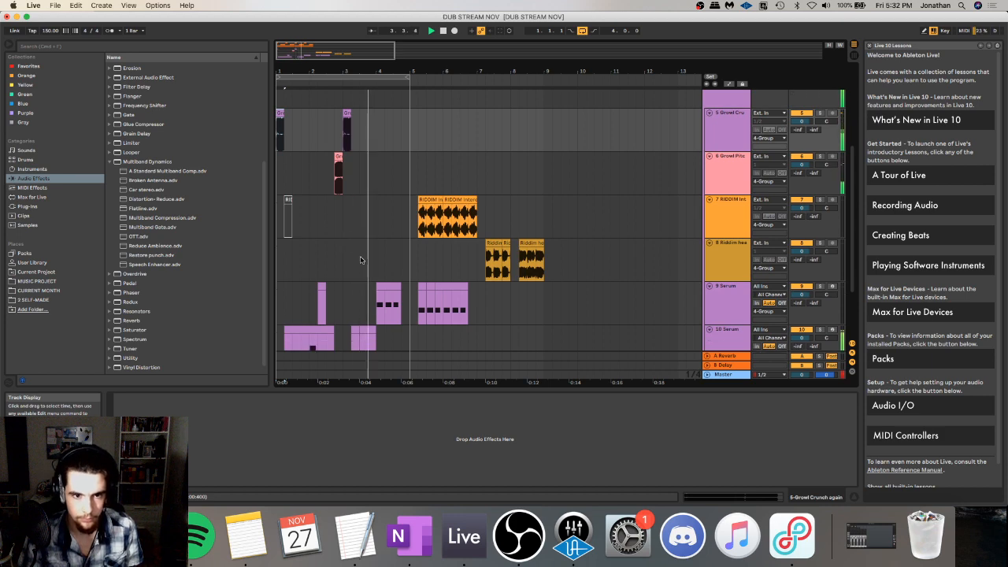
left_click(387, 305)
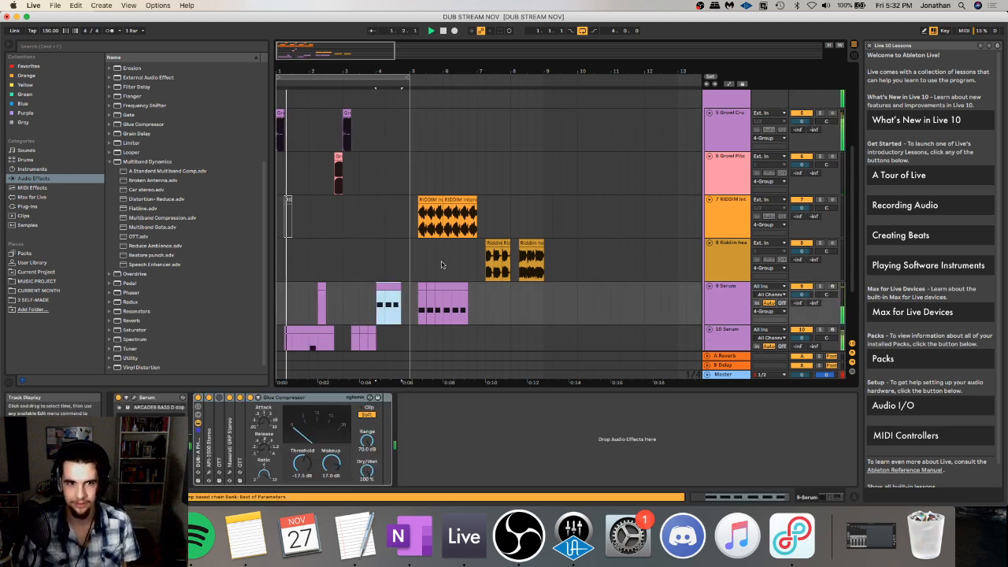
scroll(378, 223, "up", 4)
scroll(322, 215, "down", 3)
scroll(322, 215, "down", 2)
- Open track 10's Serum and reshape LFO 1 with a curved fall and a short curved rise leading into its peak
left_click(311, 335)
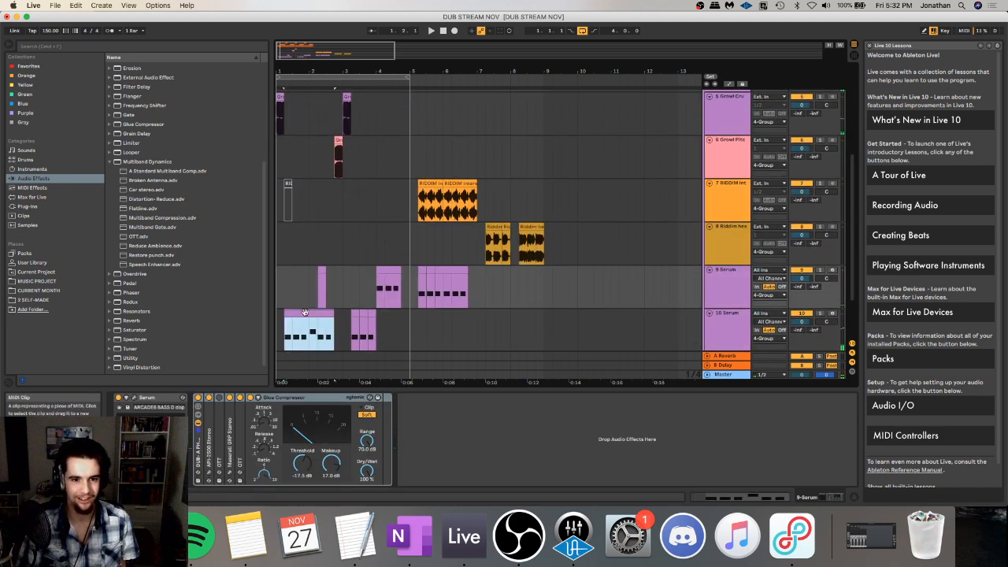
left_click(137, 399)
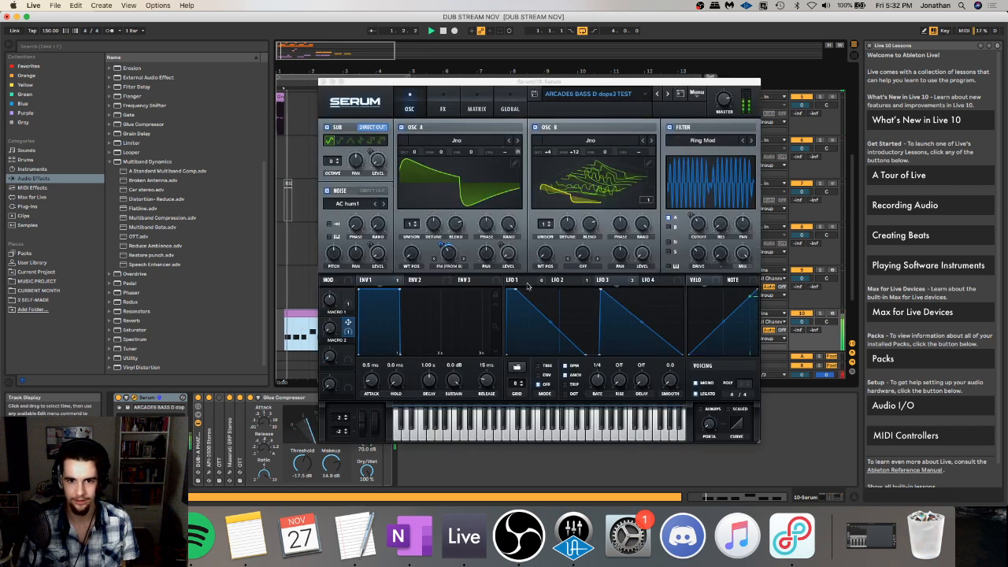
left_click_drag(553, 353, 556, 332)
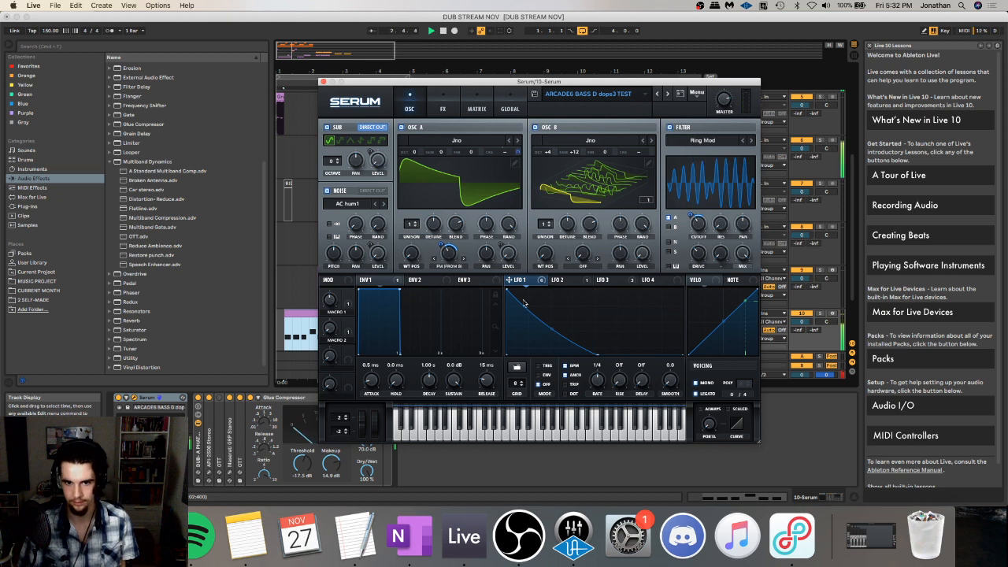
left_click_drag(508, 290, 542, 289)
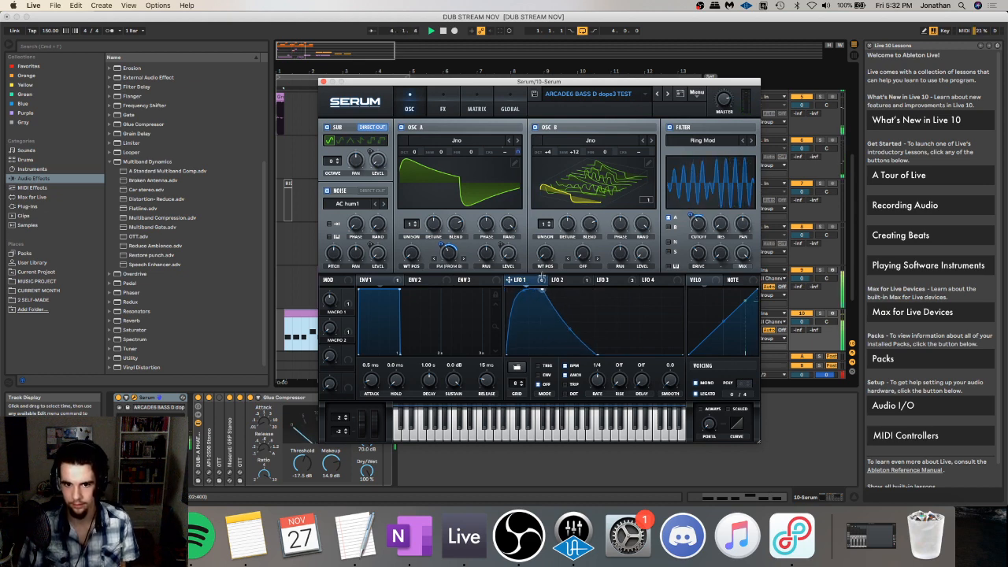
- With track 10 soloed, delete LFO 1's lower breakpoint and bend the fall into a curve running to the end of the cycle
left_click(300, 313)
key("space")
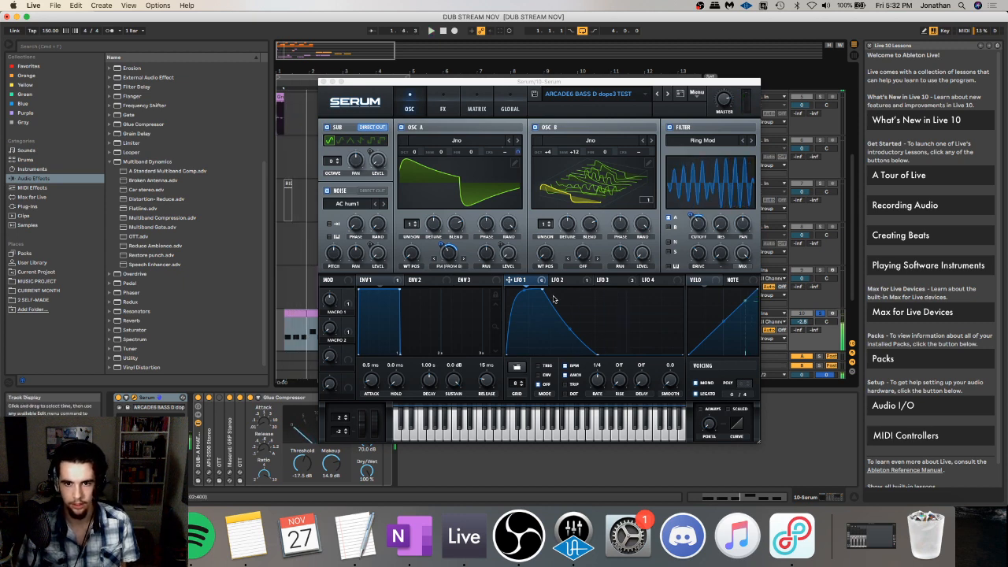
double_click(597, 356)
key("space")
left_click_drag(610, 328, 608, 335)
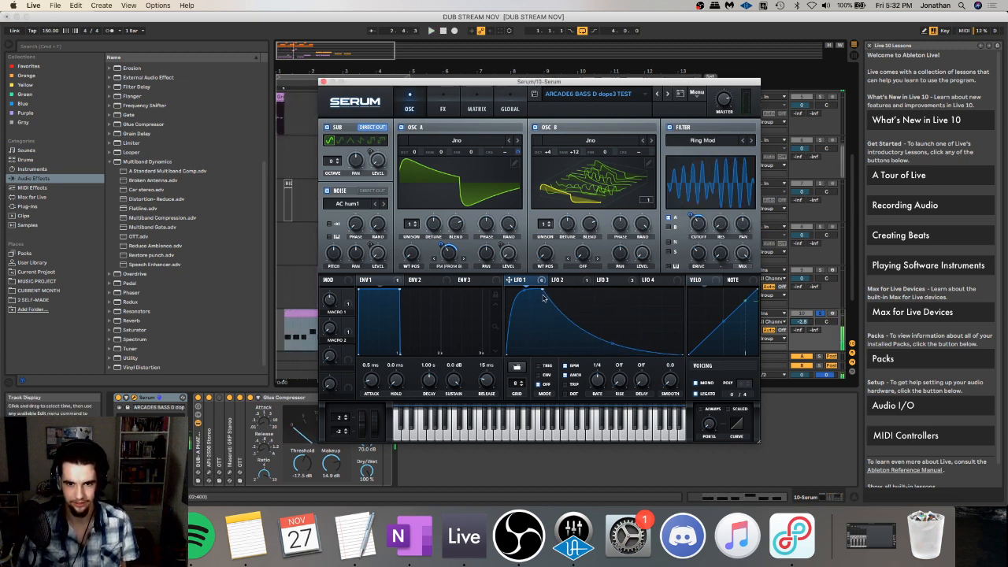
- Audition the phrase while refining LFO 1's falling curve and placing its peak at about a quarter of the cycle
mouse_move(543, 292)
left_mouse_down()
mouse_move(542, 312)
mouse_move(544, 290)
mouse_move(526, 289)
left_mouse_up()
key("space")
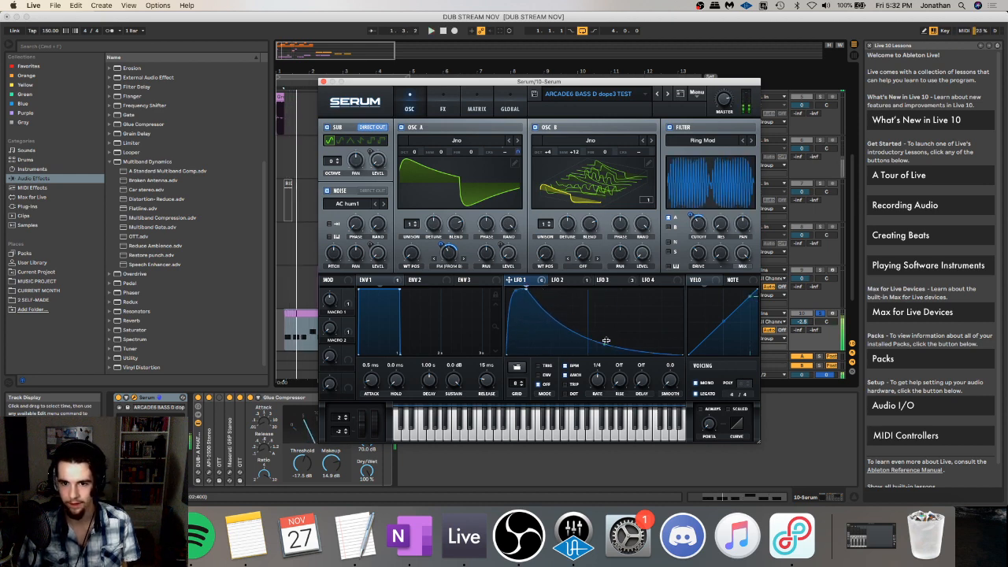
left_click_drag(605, 342, 600, 343)
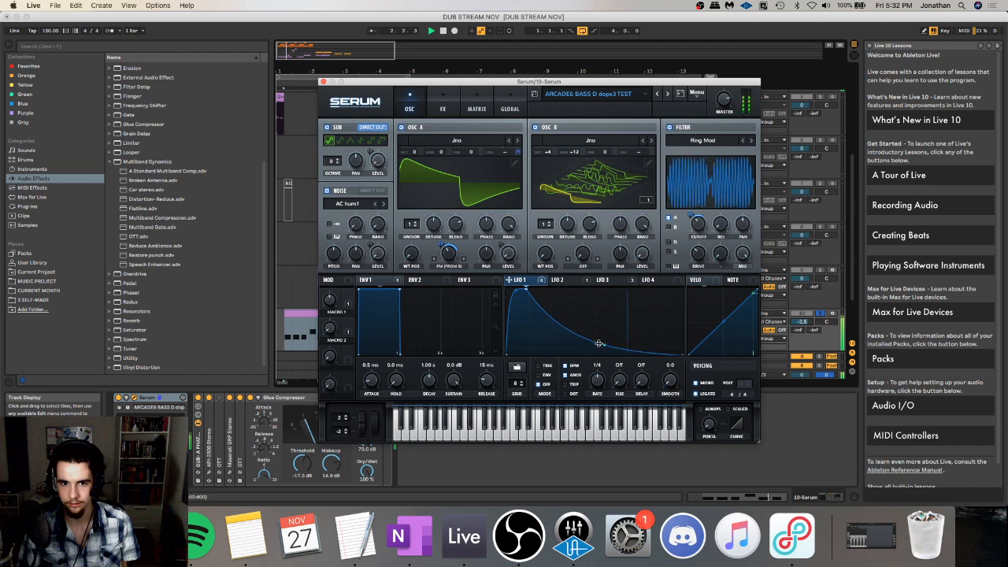
left_click_drag(527, 292, 552, 274)
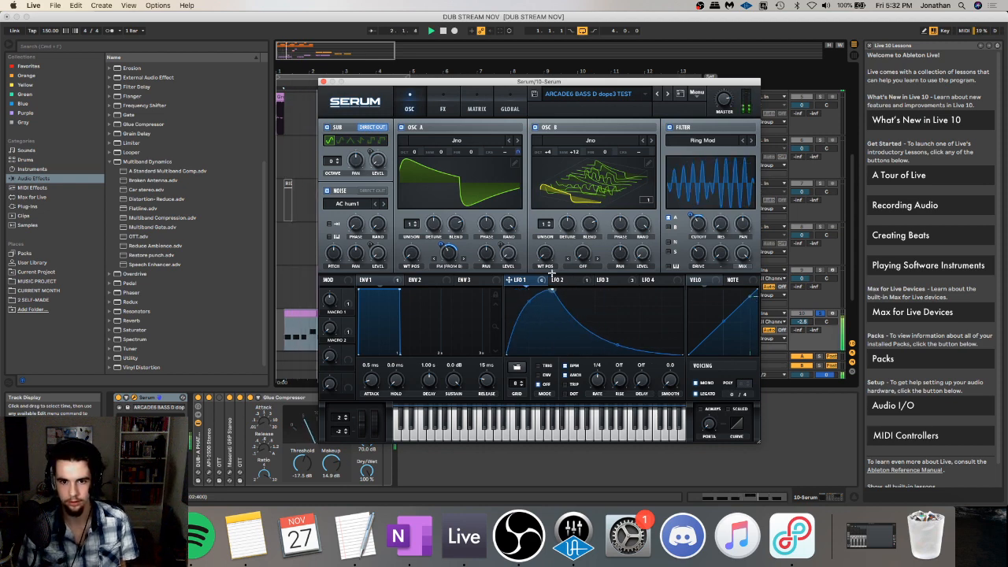
- Unsolo track 10, replay the first bass phrase and set LFO 1's rate to 1/2
left_click(833, 320)
key("space")
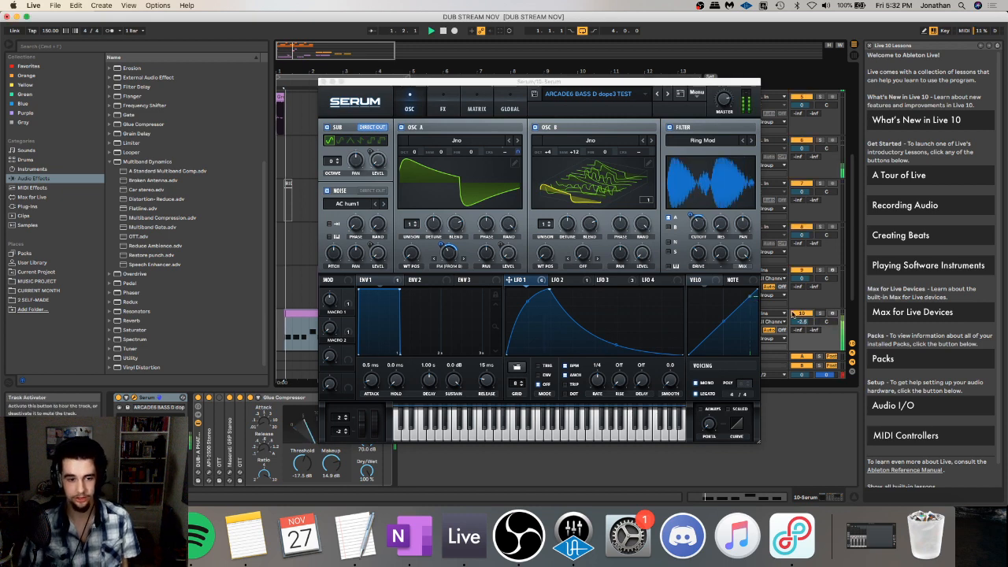
left_click(602, 375)
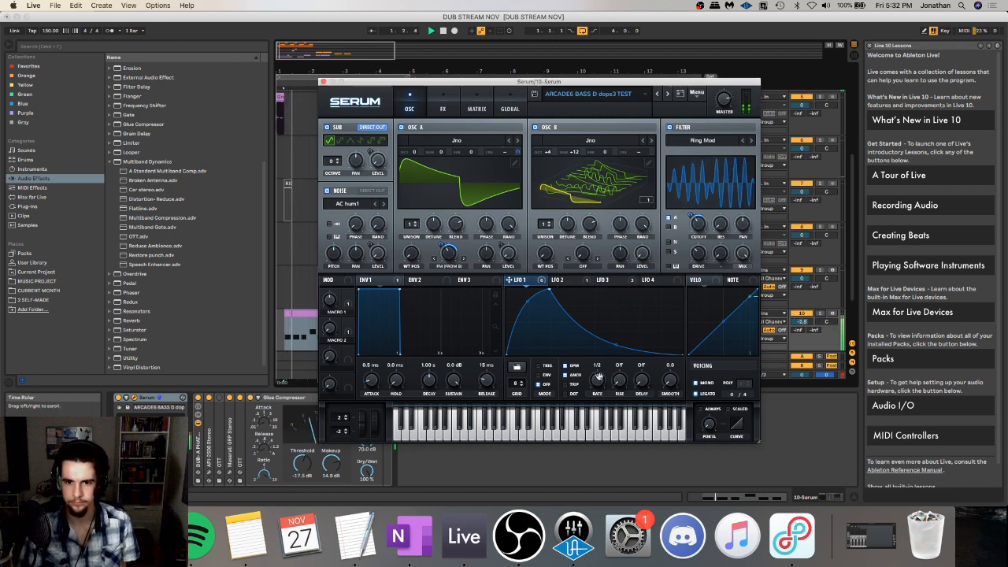
- Set LFO 3's rate to 1/2 in track 10's Serum
left_click_drag(602, 375, 602, 383)
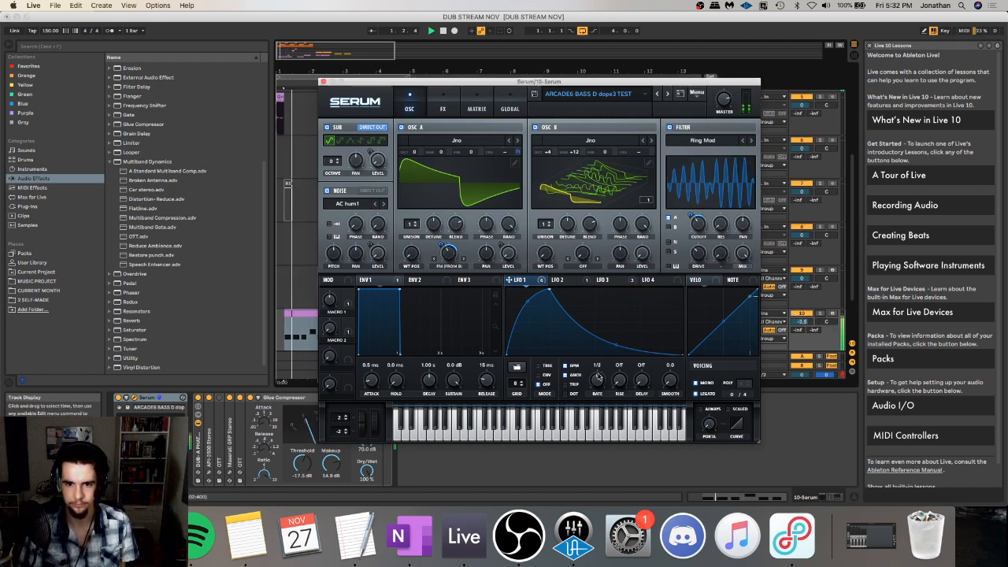
left_click(608, 280)
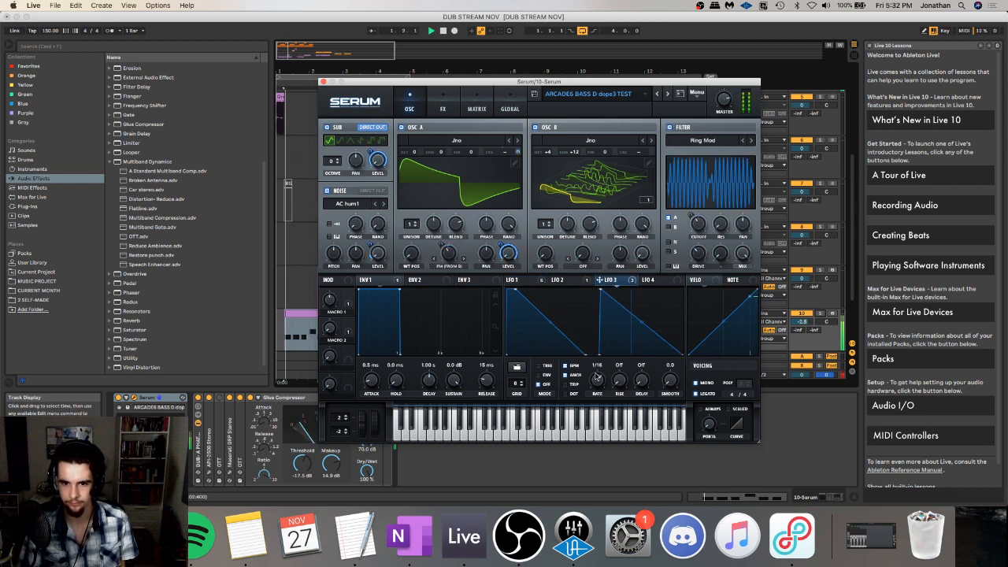
left_click_drag(596, 378, 595, 388)
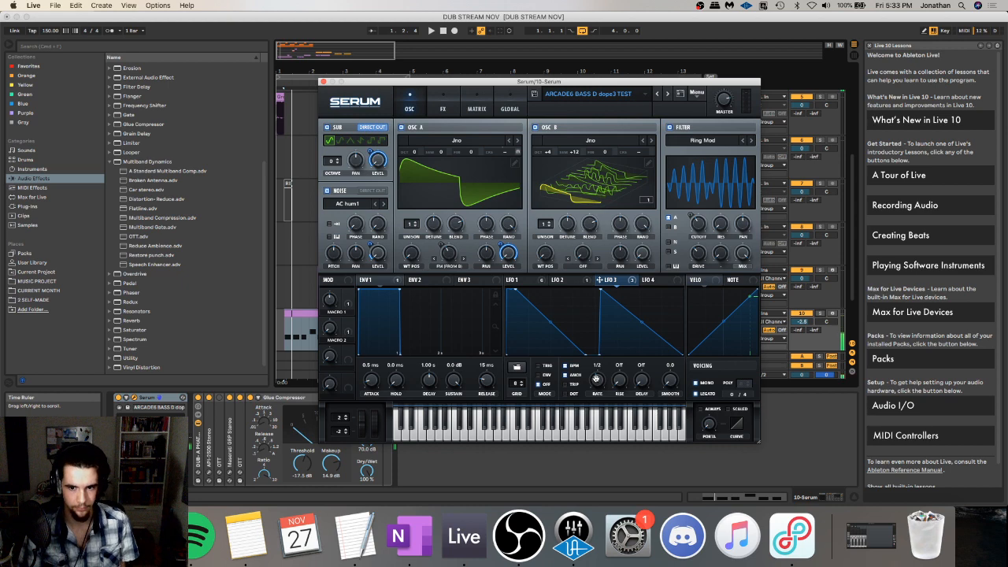
- Clear track 10's clips on either side of the one at beat 1.3, audition the phrase and close Serum
left_click(295, 338)
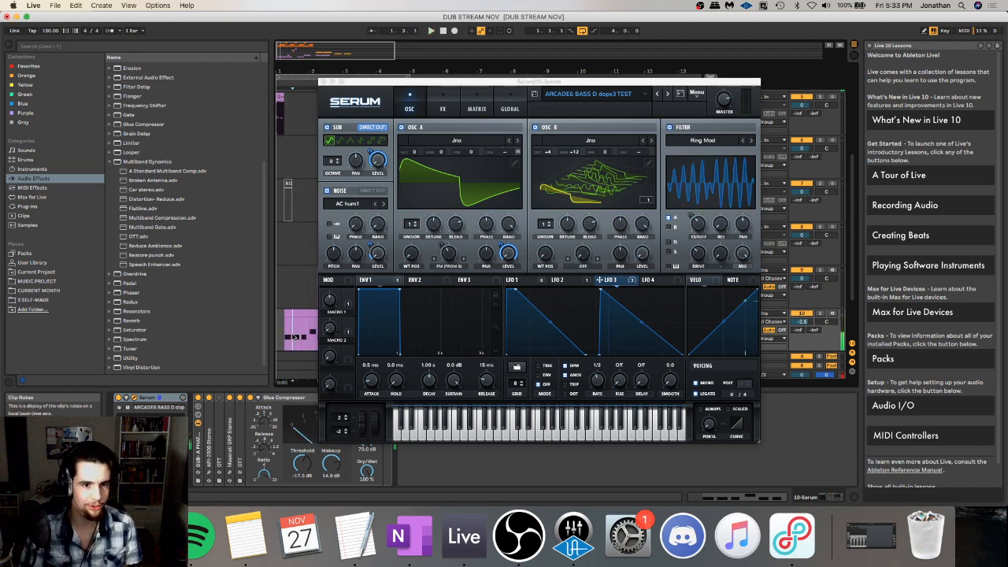
left_click_drag(302, 340, 294, 314)
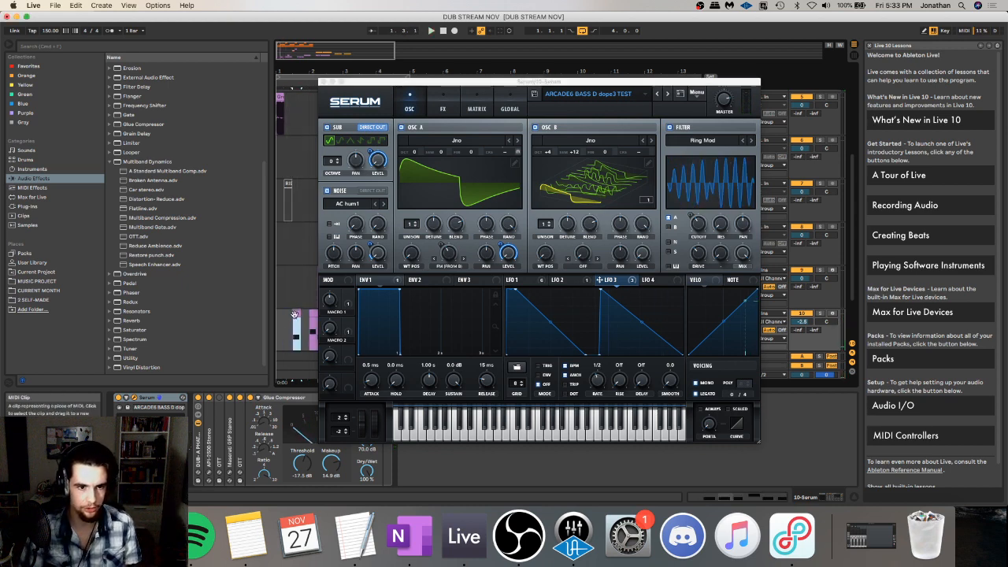
left_click(278, 323)
key("space")
key("space")
left_click(324, 82)
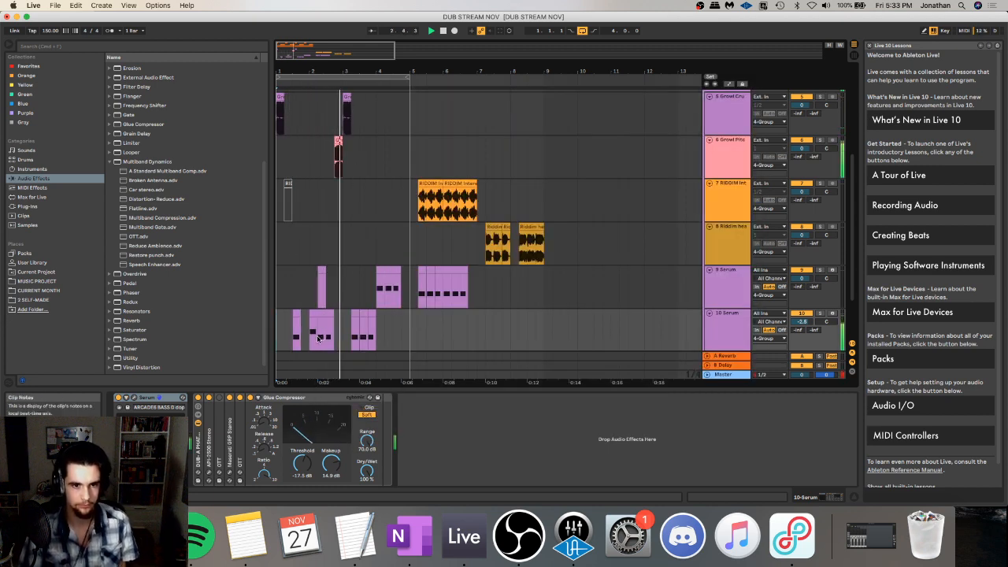
- Move track 9's bar 4 clips to the phrase start, keep beat 1.3 clear for track 10, and audition the alternation
left_click_drag(397, 266, 289, 290)
key("space")
key("space")
double_click(289, 287)
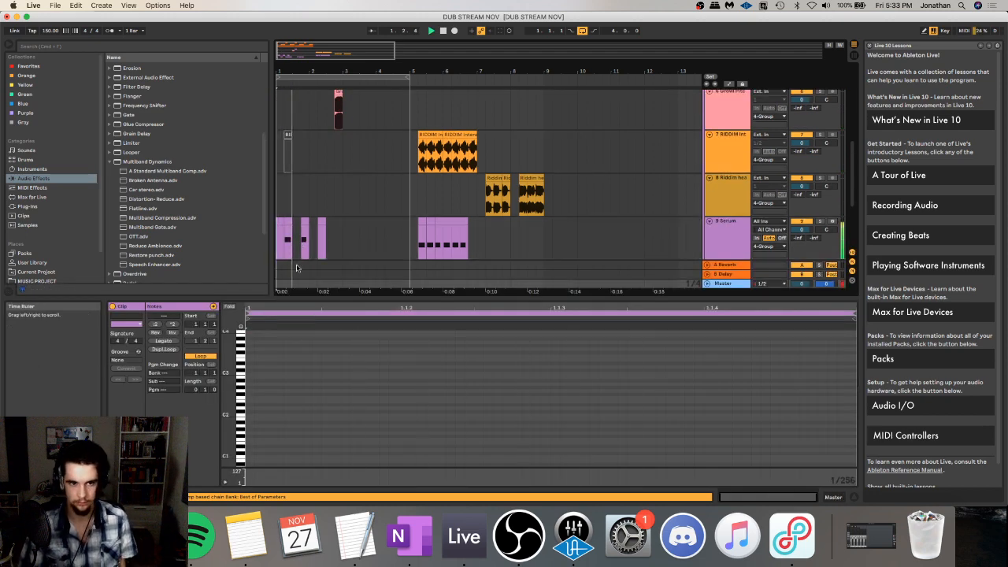
left_click(290, 238)
left_click(305, 241)
left_click(297, 241)
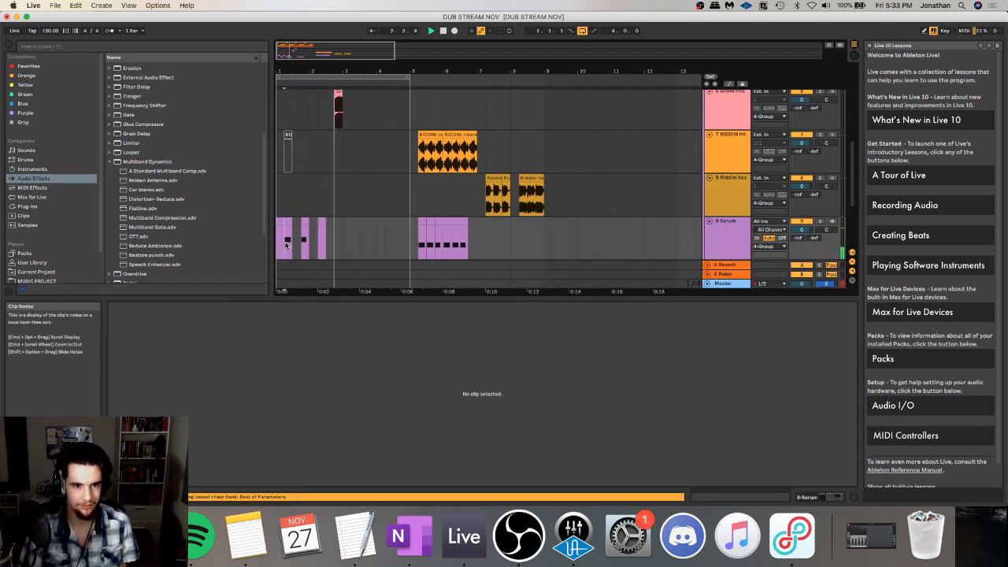
left_click(289, 241)
key("space")
key("alt+super+l")
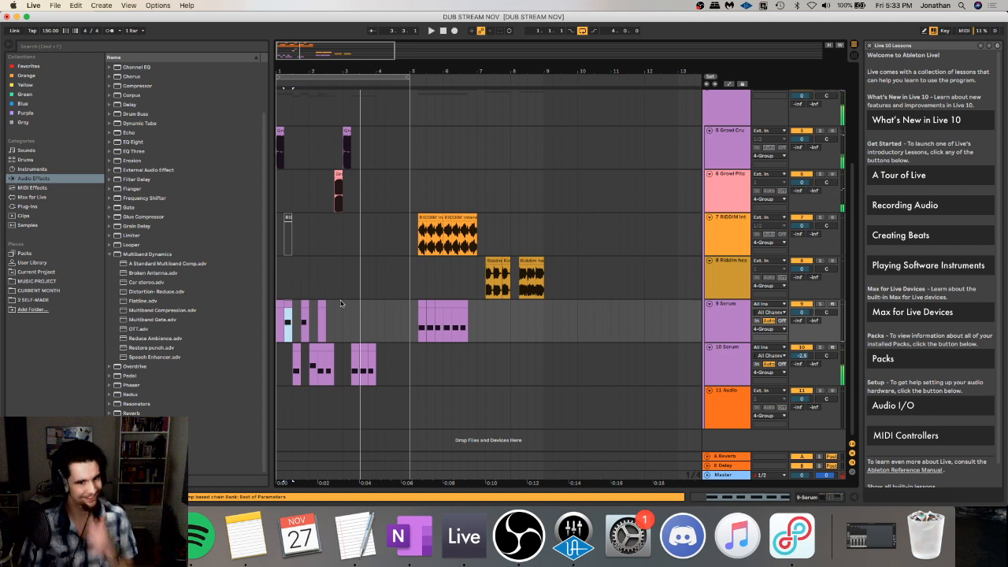
- Clear bars 3 and 4 of both Serum tracks and duplicate their bars 1 and 2 phrase into that space
mouse_move(334, 329)
left_mouse_down()
mouse_move(320, 329)
mouse_move(405, 351)
left_mouse_up()
key("Delete")
left_click(344, 330)
left_click_drag(343, 321, 408, 349)
left_click_drag(341, 324, 276, 347)
key("super+d")
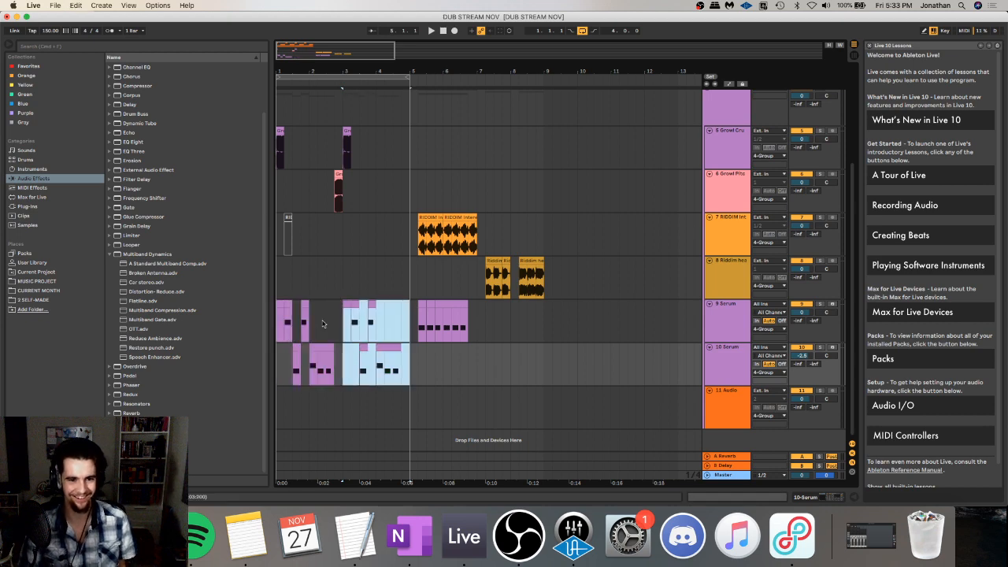
left_click(287, 324)
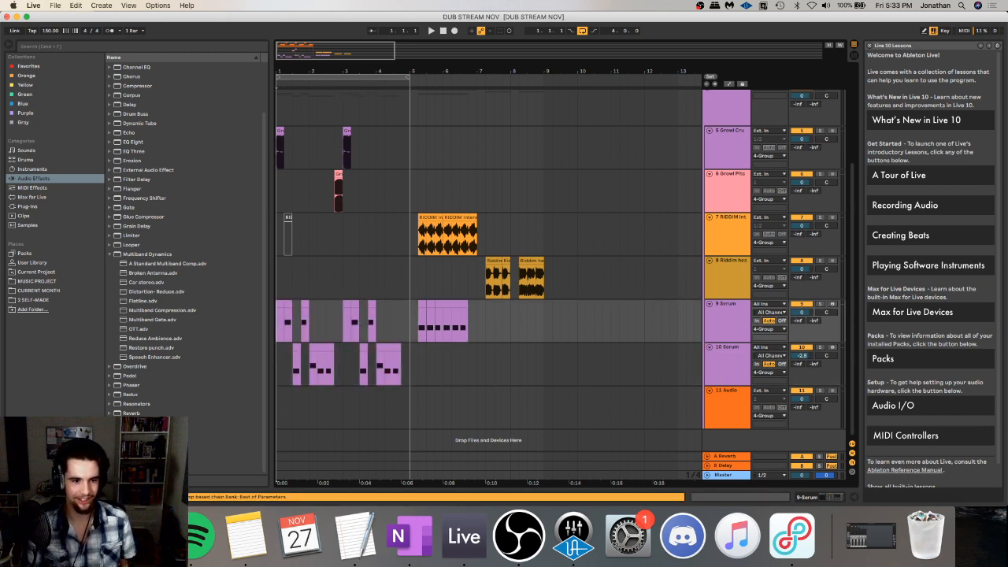
- Switch to the Twitch Stream Manager in Firefox, read the viewer's chat question about Vital and return to Ableton Live
key("super+Tab")
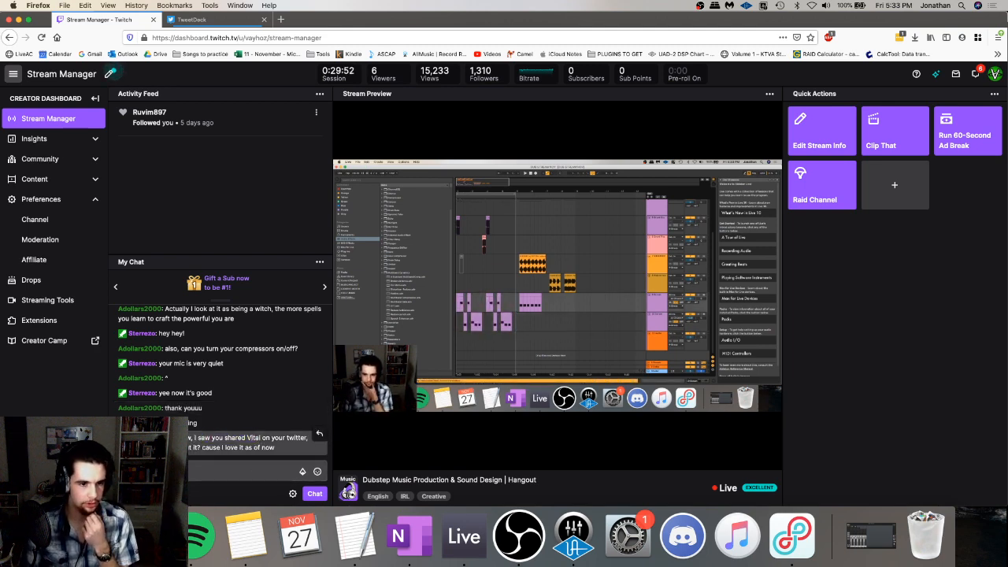
left_click_drag(197, 444, 274, 447)
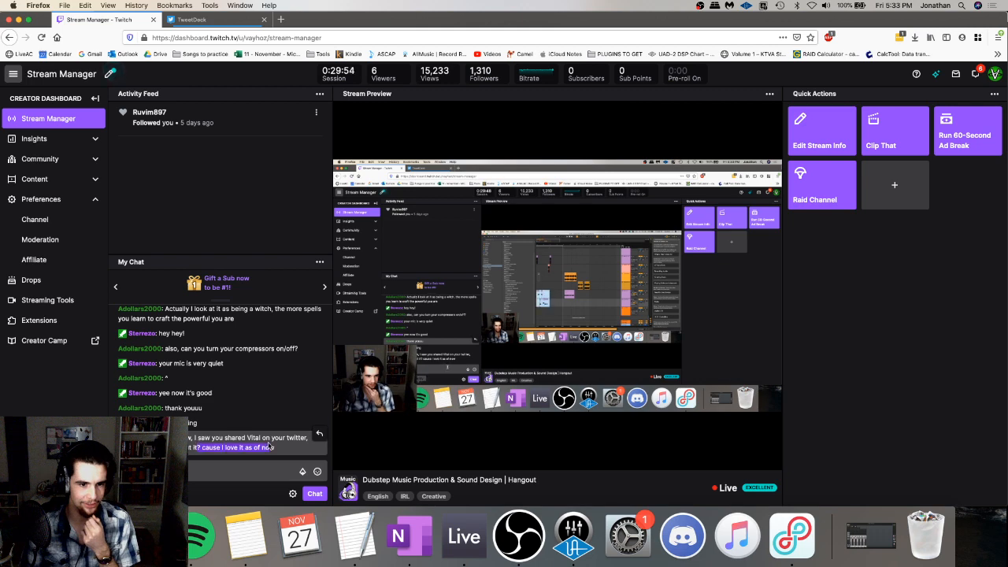
left_click(275, 449)
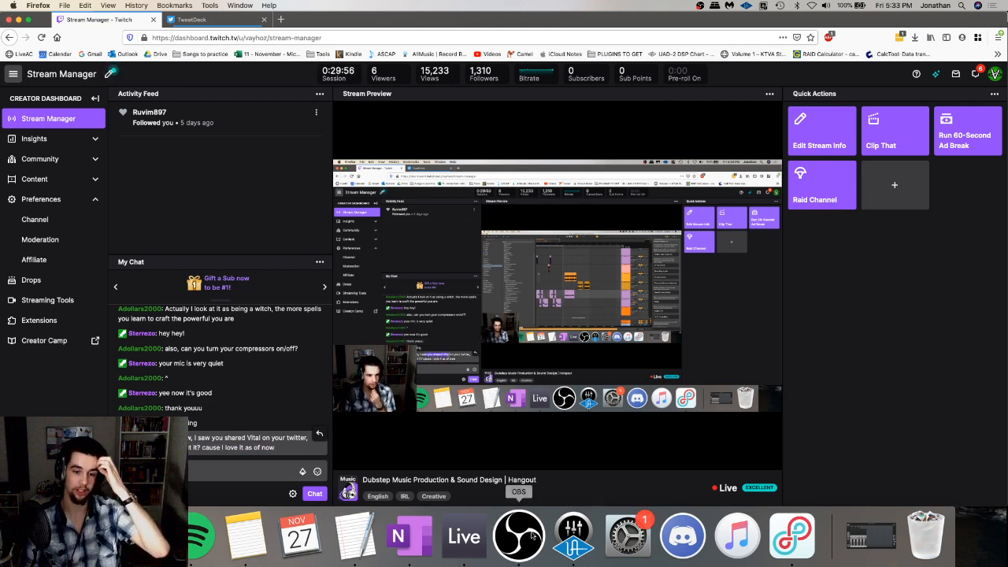
left_click(477, 534)
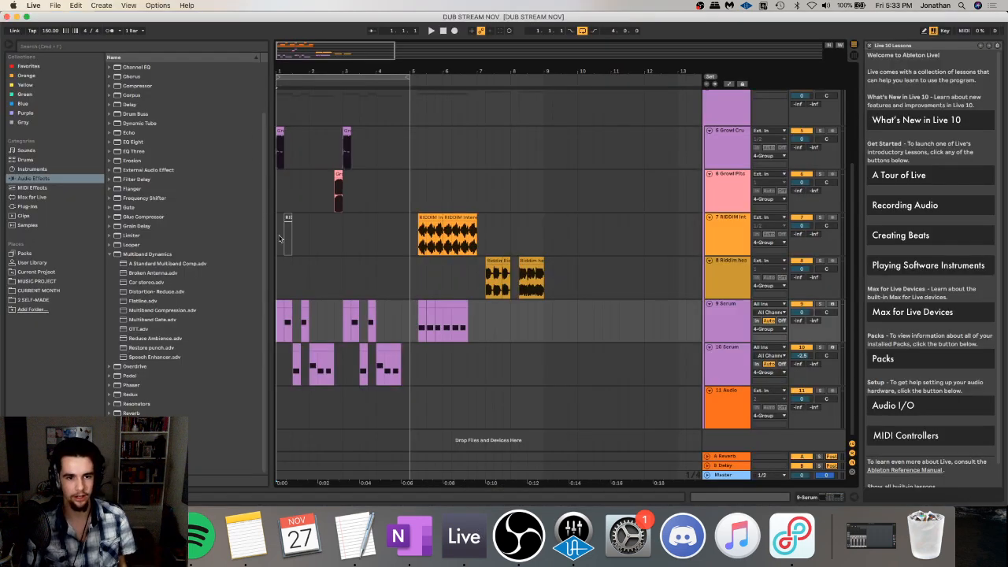
- Replay the phrase from the start with the drums and insert a new MIDI track below track 10
left_click(279, 278)
scroll(357, 297, "up", 5)
key("space")
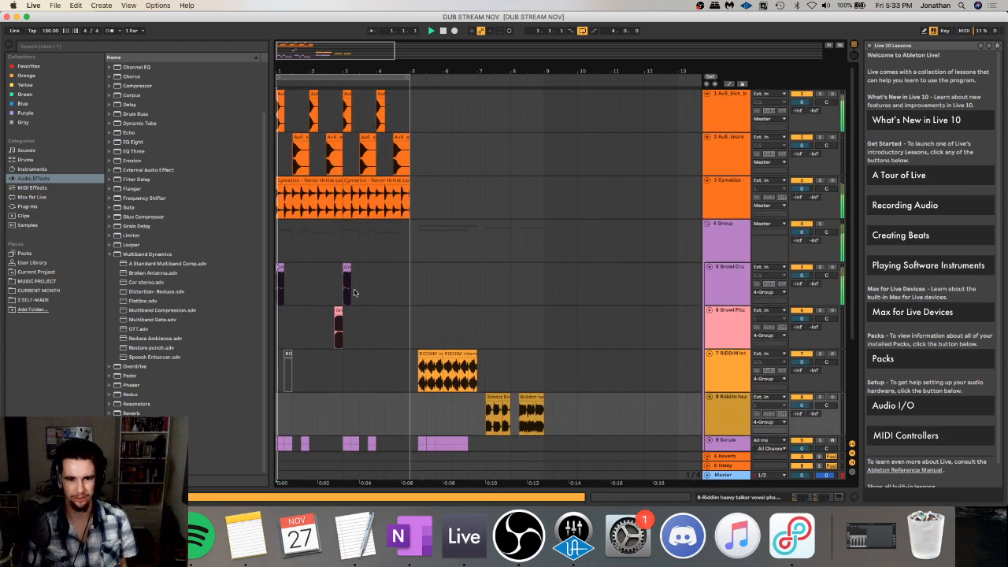
scroll(358, 296, "down", 5)
left_click(723, 365)
key("super+shift+t")
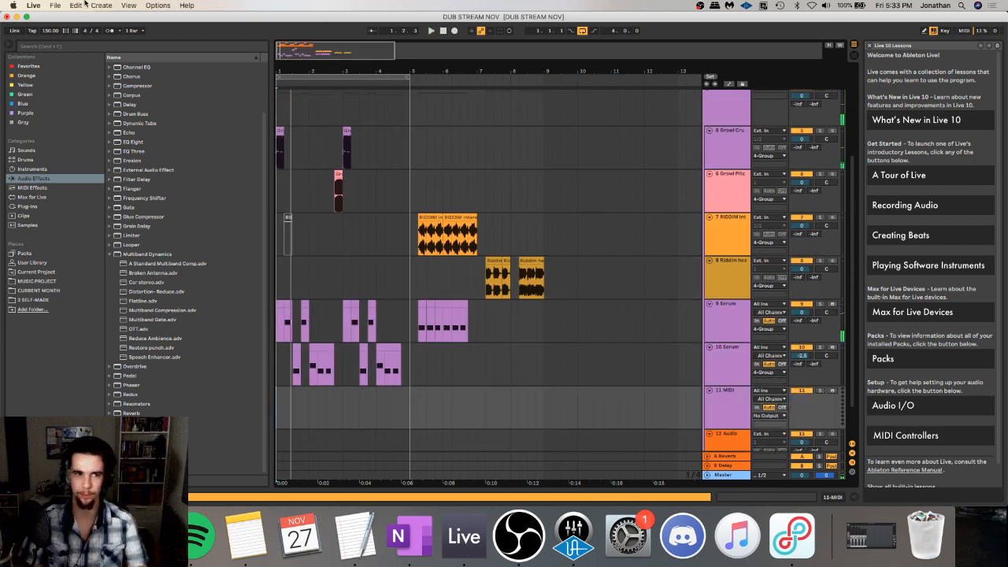
- Load Vital from the Favorites collection onto the new MIDI track 11 and reposition its window fully into view
left_click(52, 68)
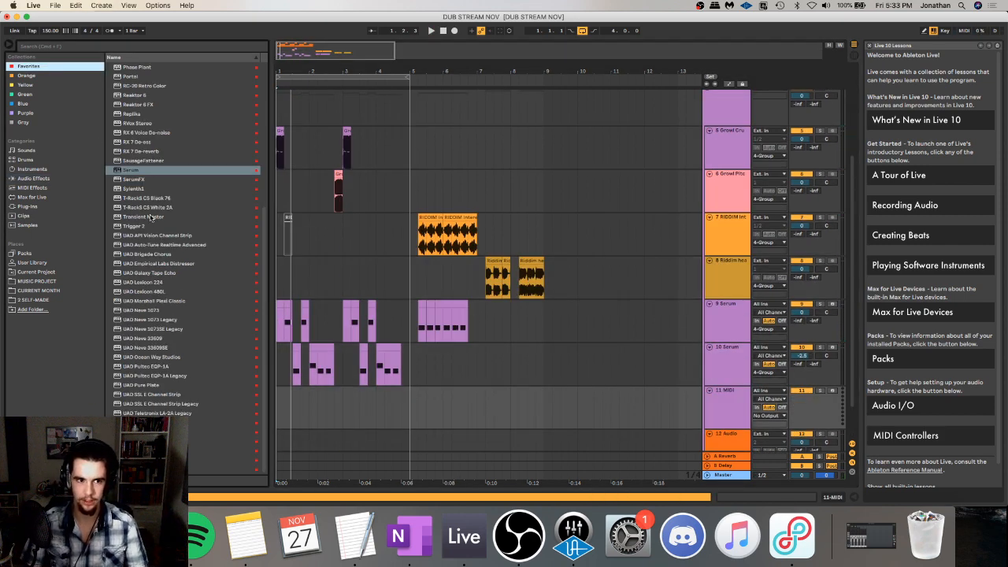
left_click(162, 452)
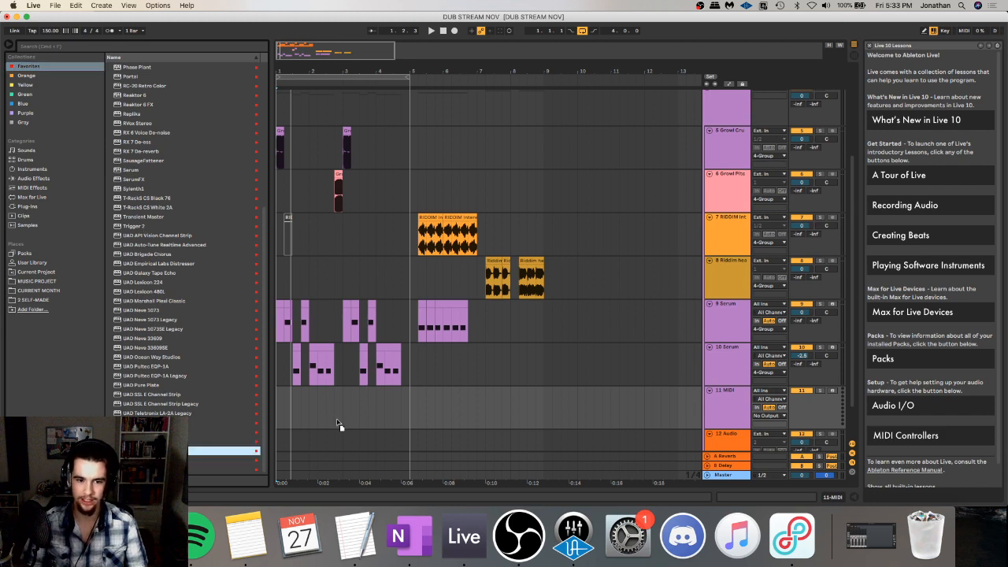
key("Return")
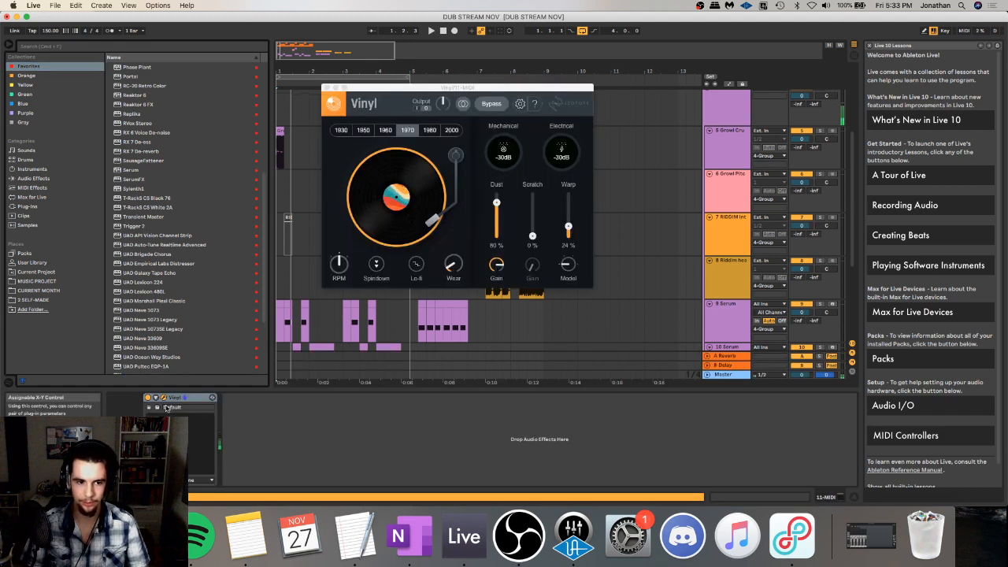
left_click(128, 360)
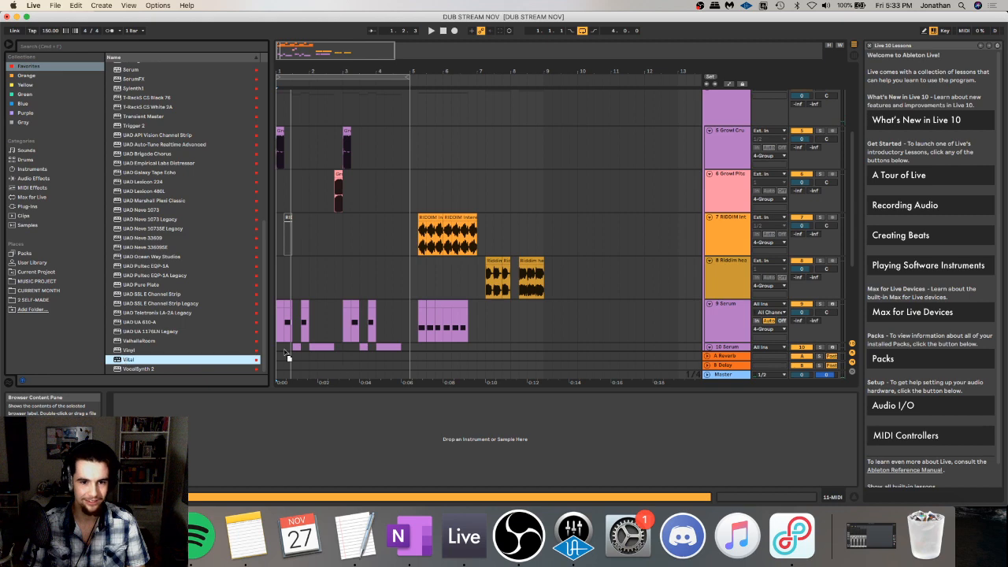
left_click_drag(284, 353, 235, 349)
scroll(315, 323, "down", 5)
left_click_drag(163, 359, 394, 263)
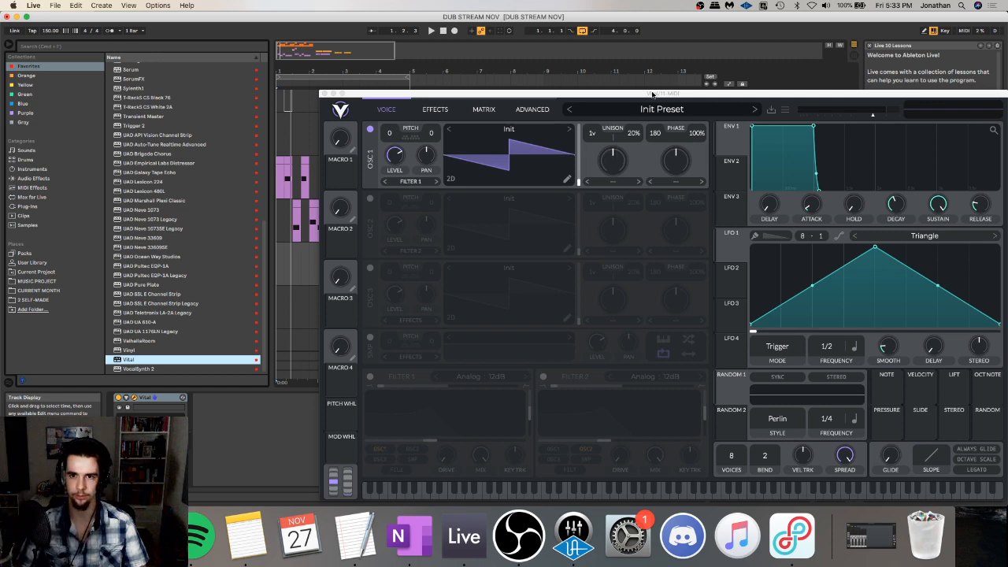
left_click_drag(653, 94, 482, 64)
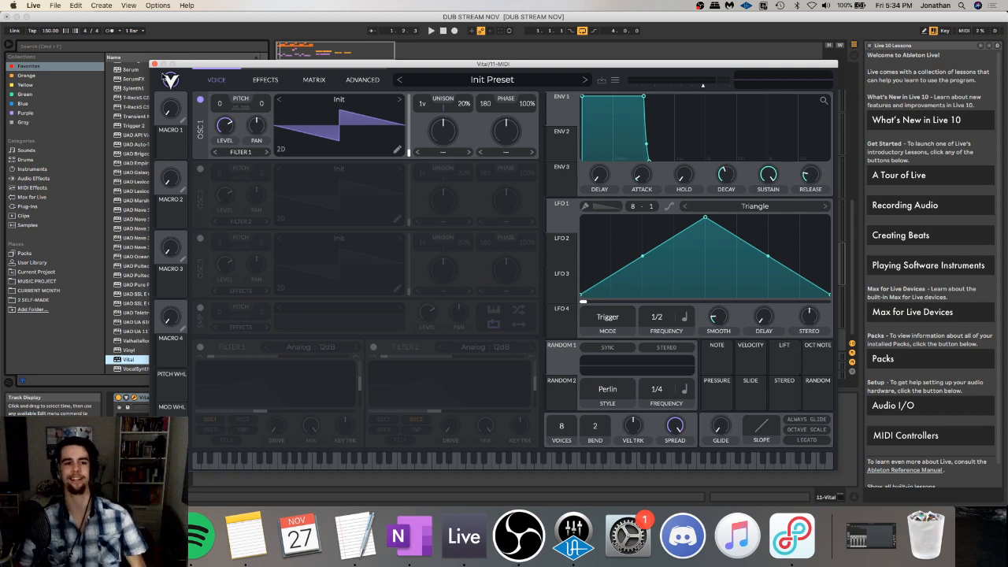
- Close Vital, look at track 10's Serum for comparison and reopen Vital on track 11
left_click(155, 64)
left_click(615, 233)
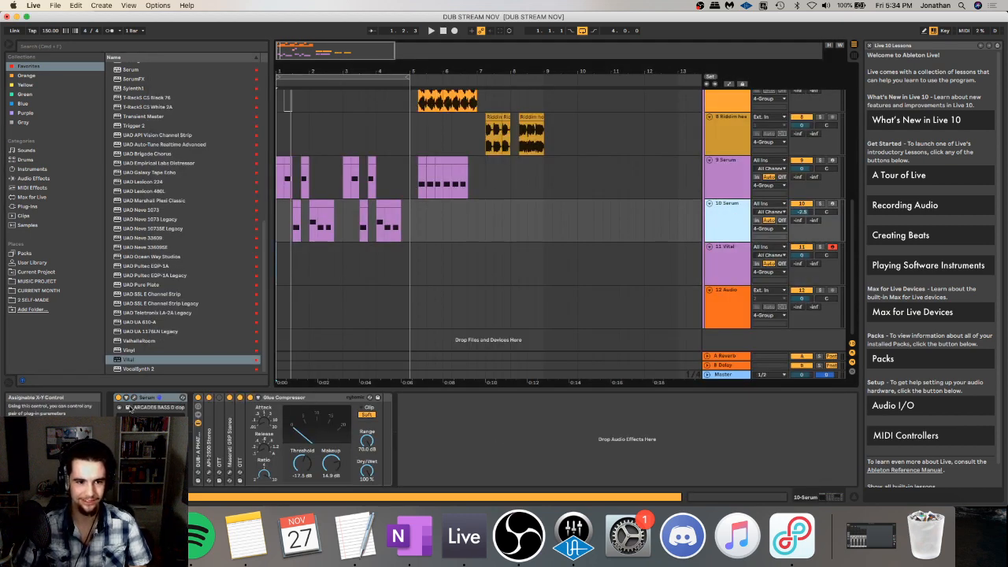
left_click(127, 407)
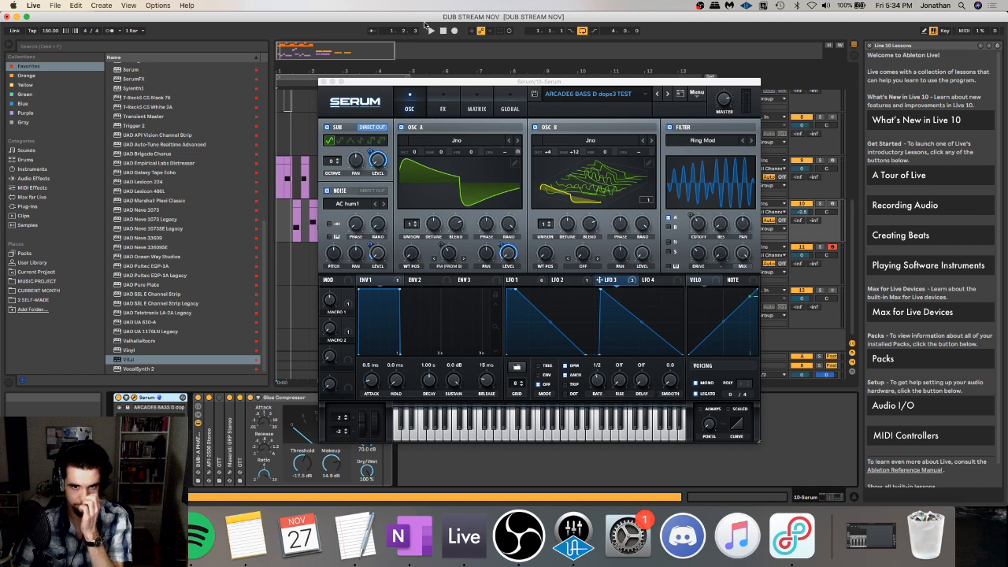
left_click(323, 82)
left_click(739, 270)
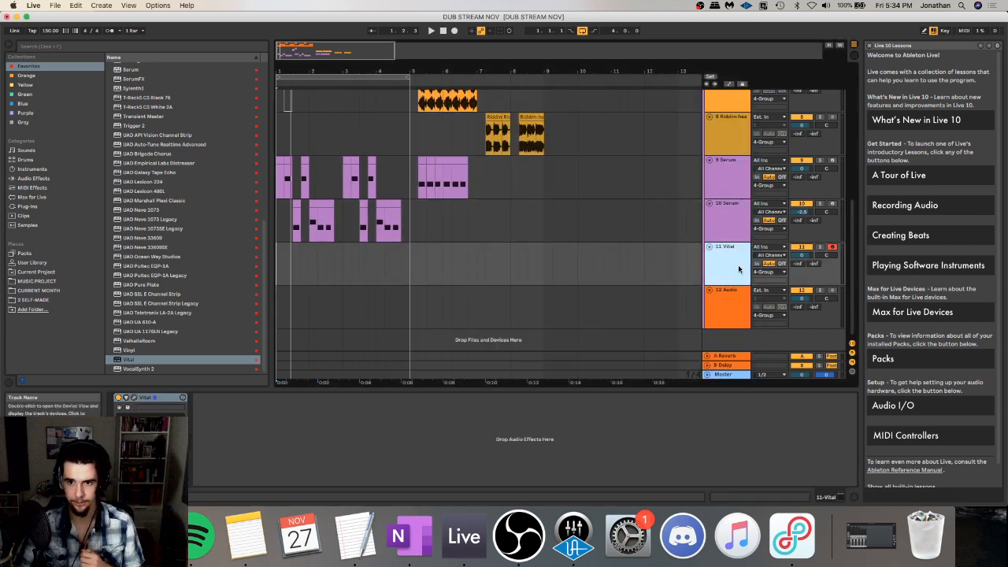
left_click(134, 399)
left_click(134, 398)
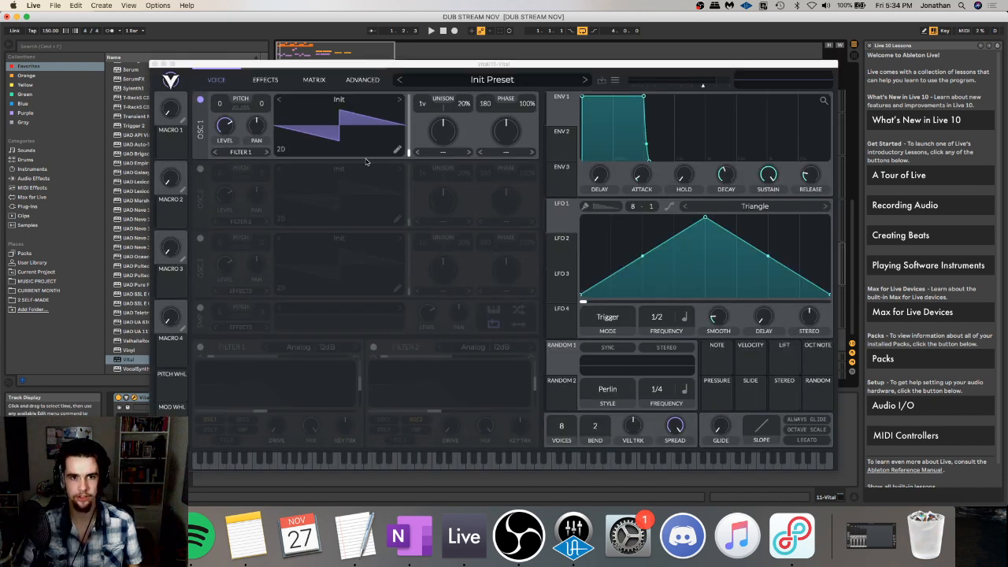
- Review the spectral morph modes available for Vital's oscillator 1 without choosing one
left_click(445, 154)
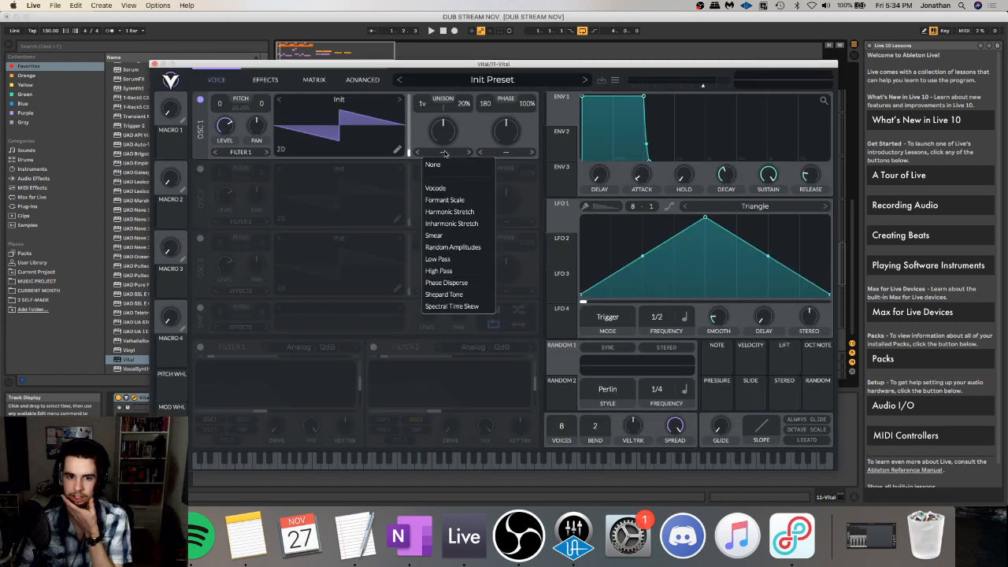
left_click(417, 159)
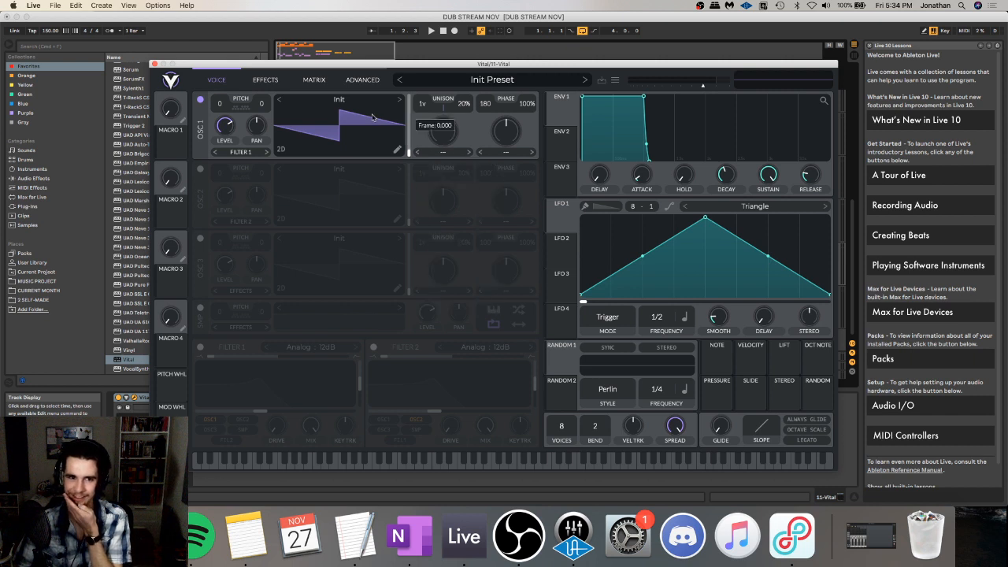
left_click(444, 153)
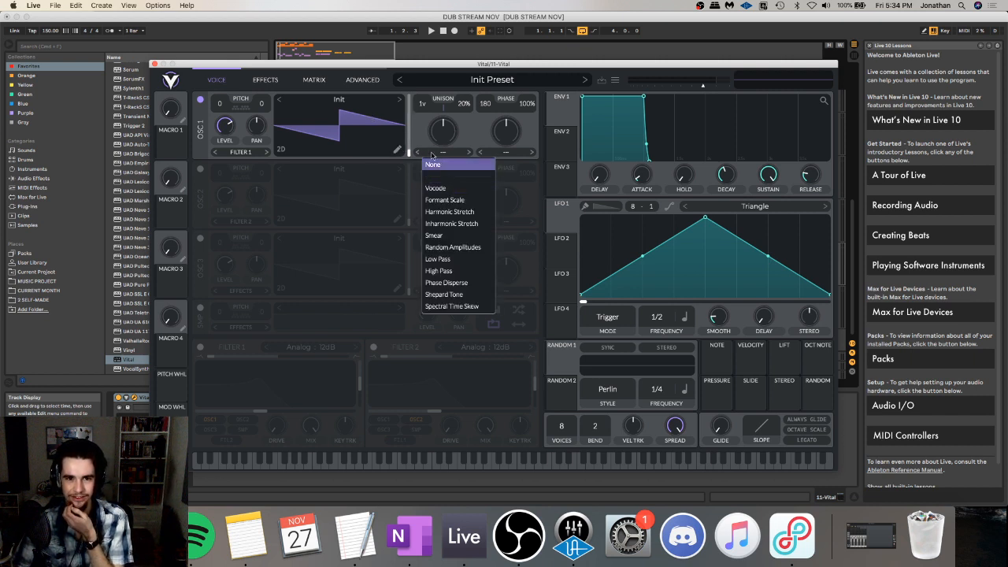
left_click(363, 117)
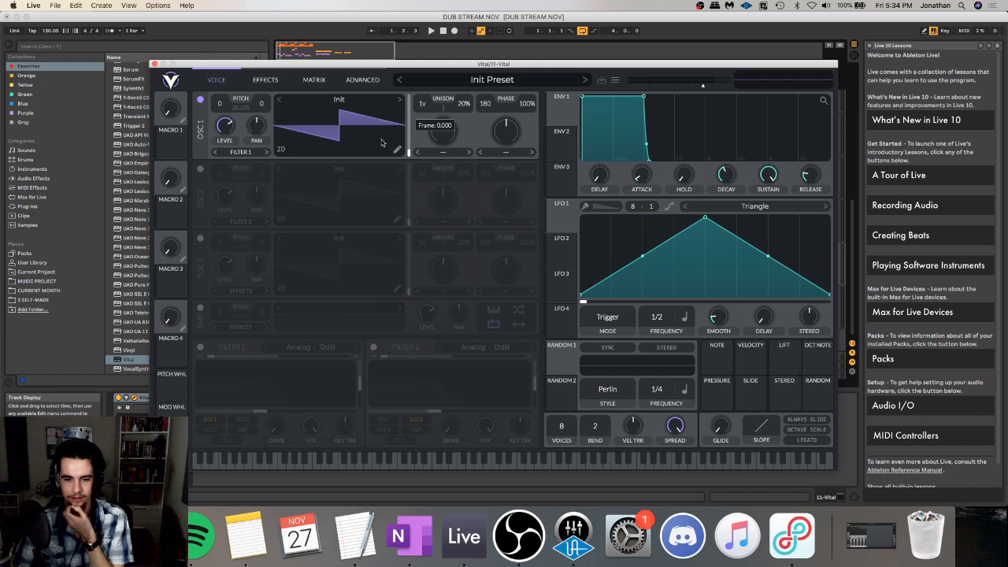
- Generate a text-to-wavetable sound on oscillator 1 from the phrase "It's" followed by the artist name
right_click(380, 145)
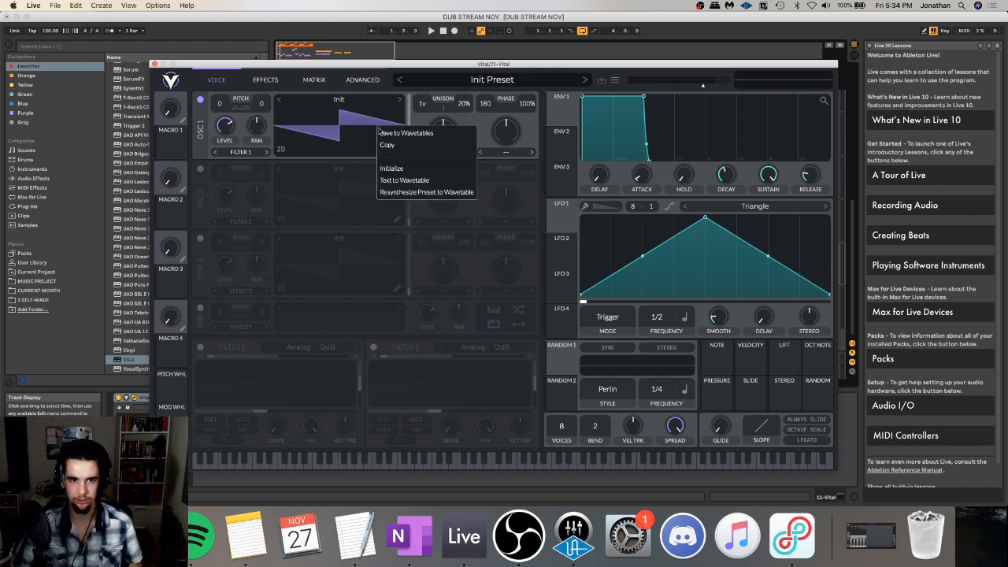
left_click(405, 181)
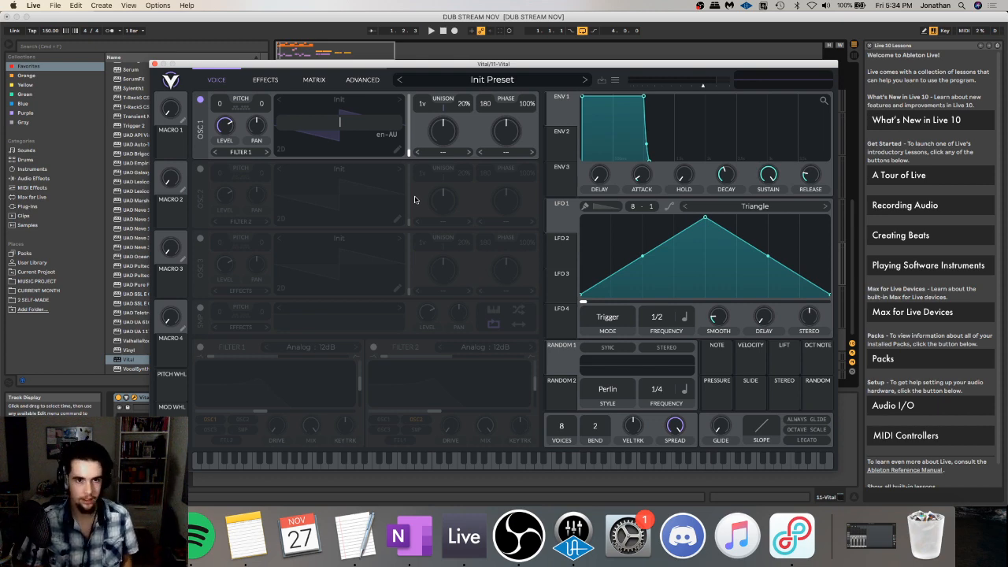
key("Down")
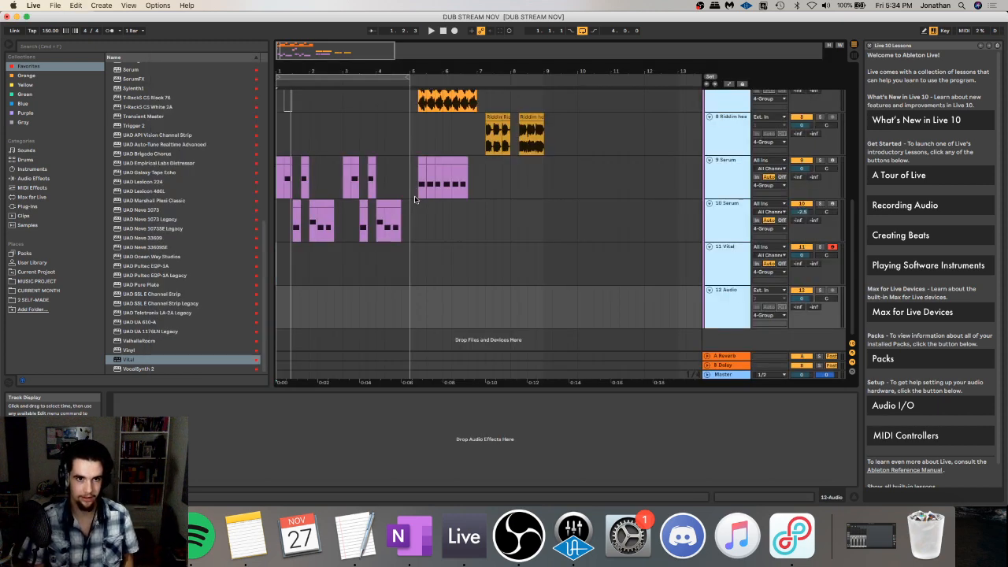
key("Up")
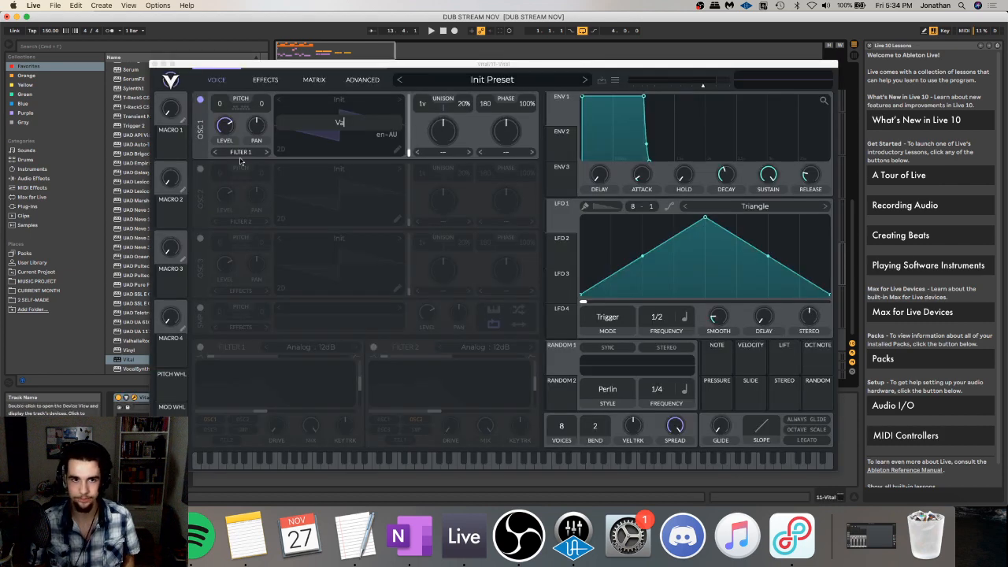
left_click(295, 124)
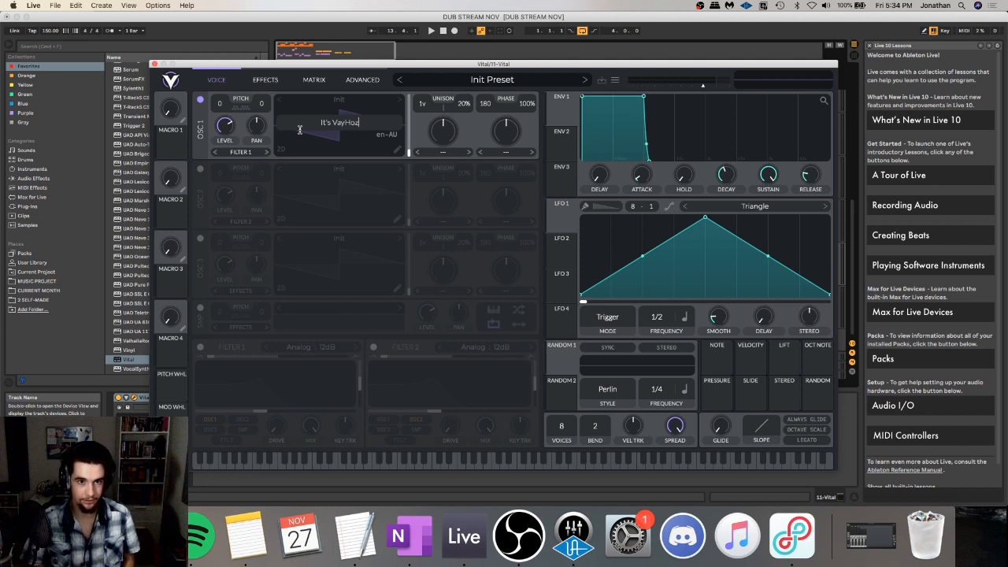
key("Return")
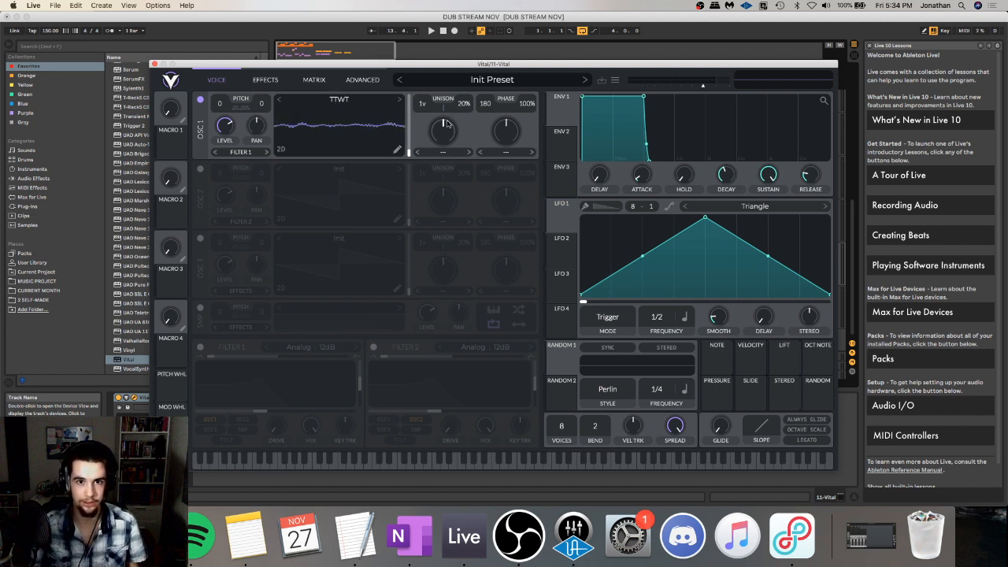
- Reshape LFO 1 into a single rising ramp and assign it to modulate oscillator 1's wavetable position
left_click_drag(409, 151, 411, 95)
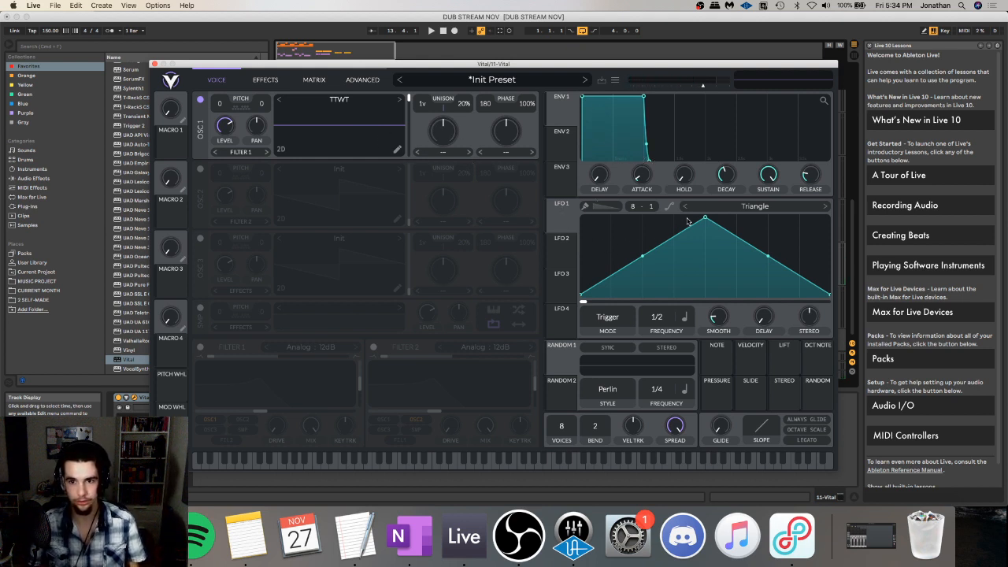
left_click_drag(705, 219, 830, 218)
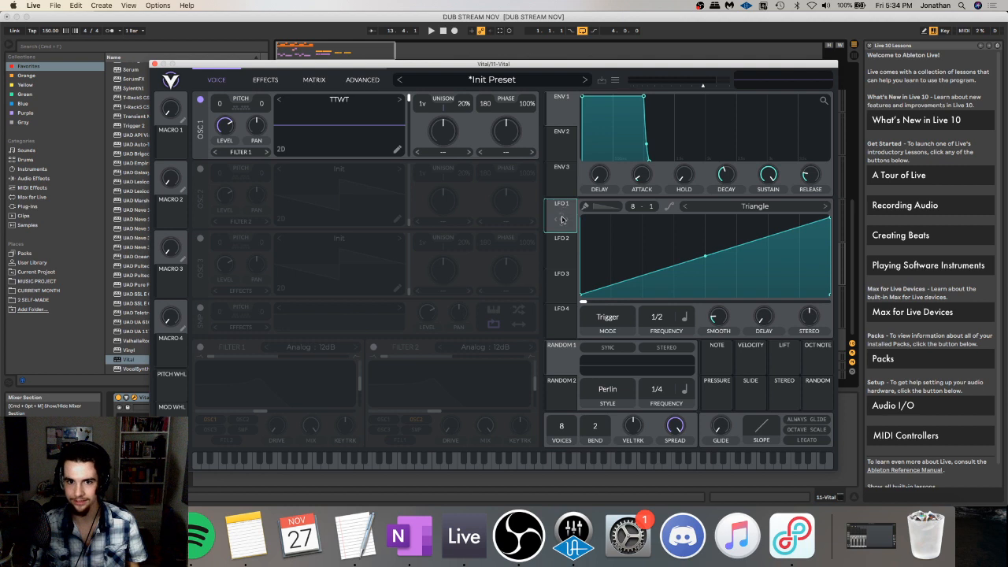
left_click_drag(561, 220, 410, 149)
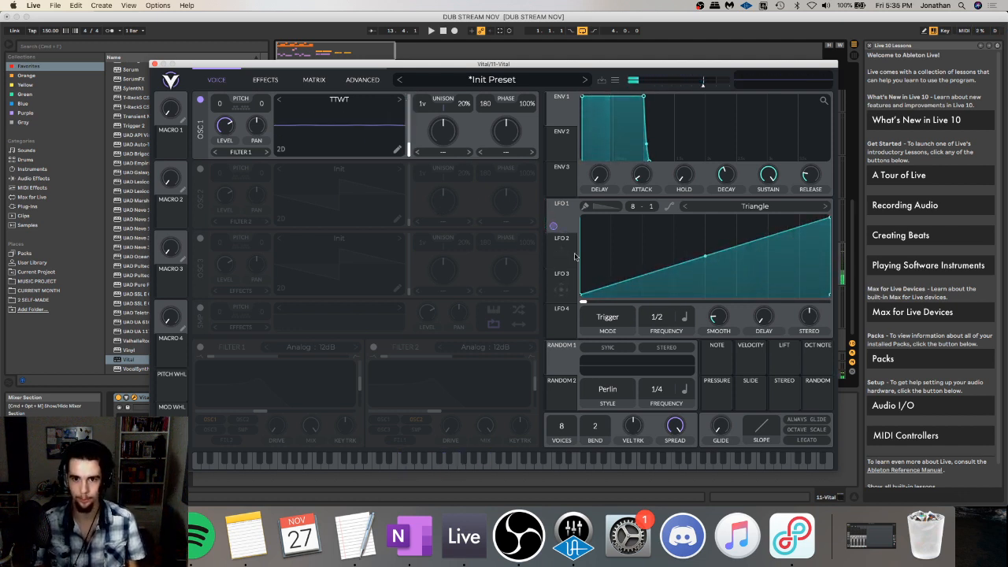
- Audition LFO 1's Sustain Envelope and Loop Point modes and set the mode to Sync
left_click(615, 320)
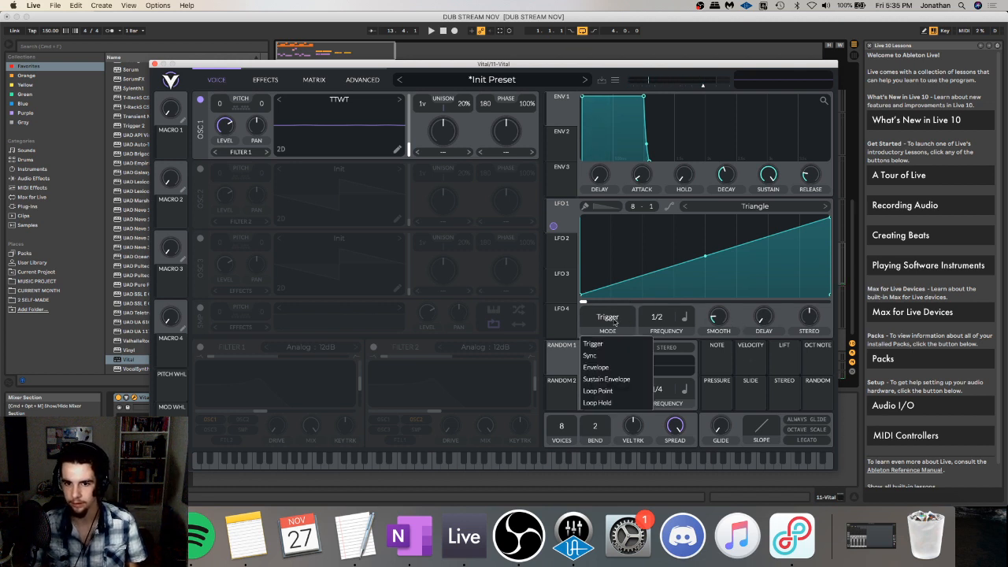
left_click(615, 379)
left_click(608, 317)
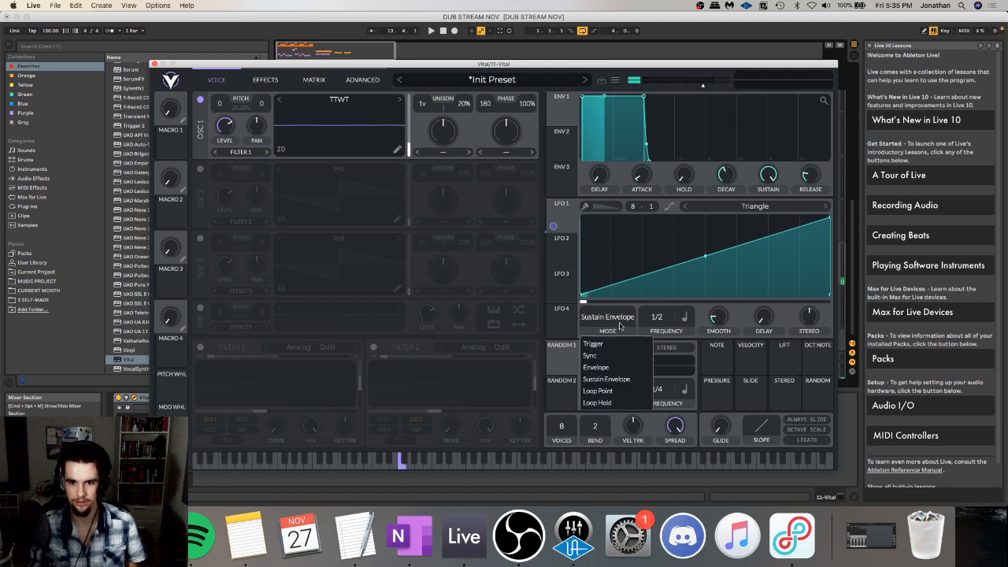
left_click(612, 391)
left_click(607, 317)
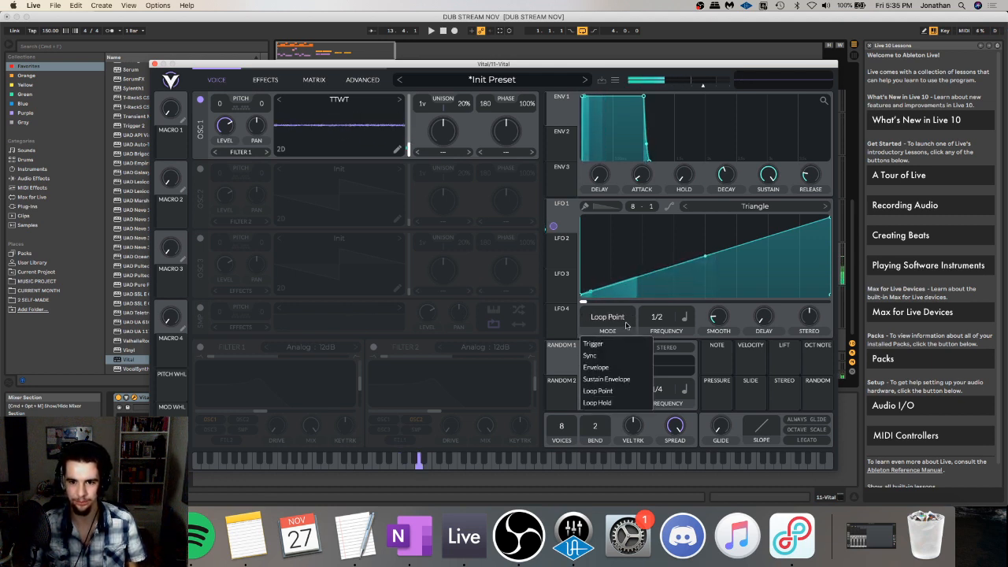
left_click(594, 355)
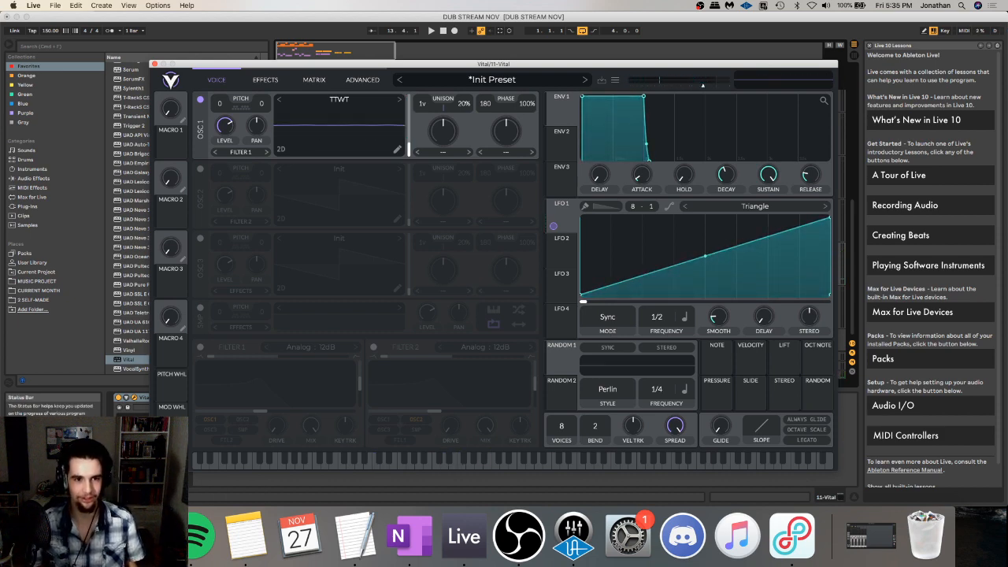
- Try the Vocode spectral morph on oscillator 1 with different morph amounts
key("super+Tab")
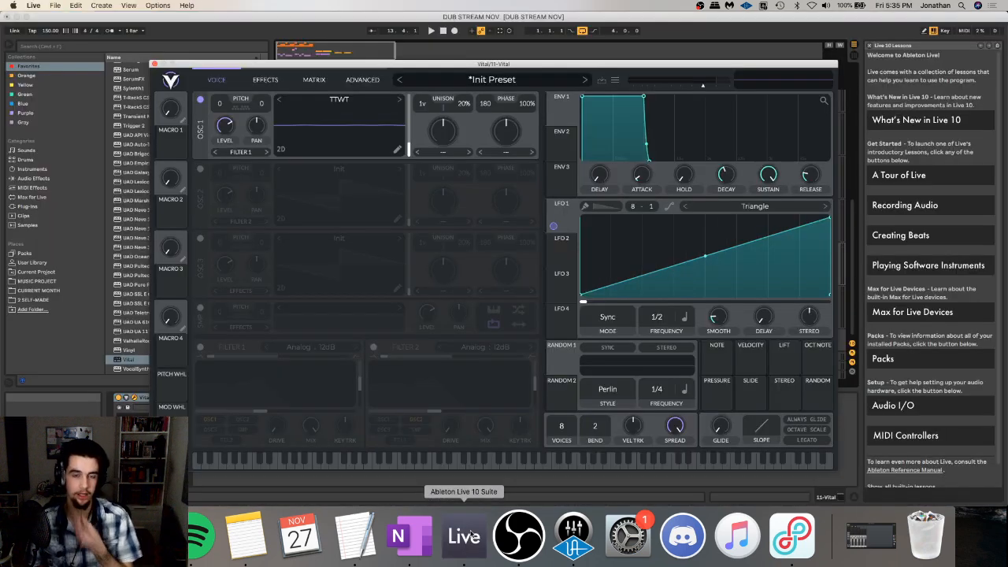
key("super+Tab")
left_click(443, 154)
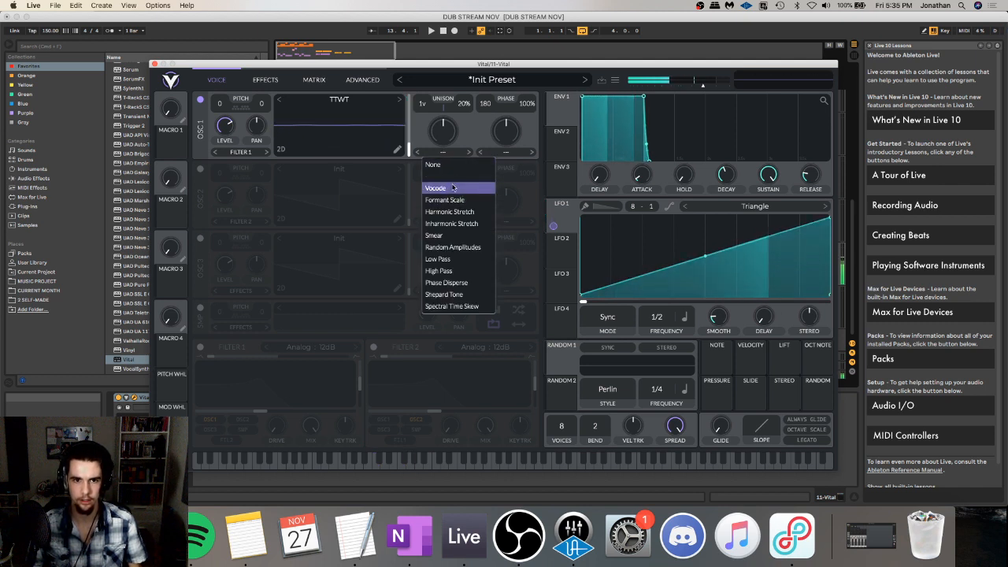
left_click(435, 188)
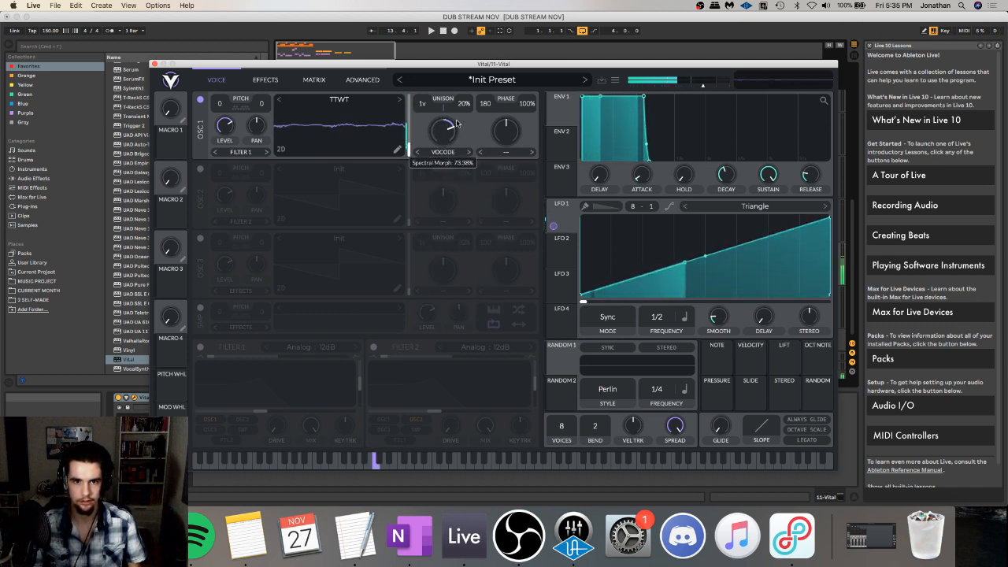
- Set oscillator 1's spectral morph to Harmonic Stretch and adjust its amount by ear
left_click(445, 154)
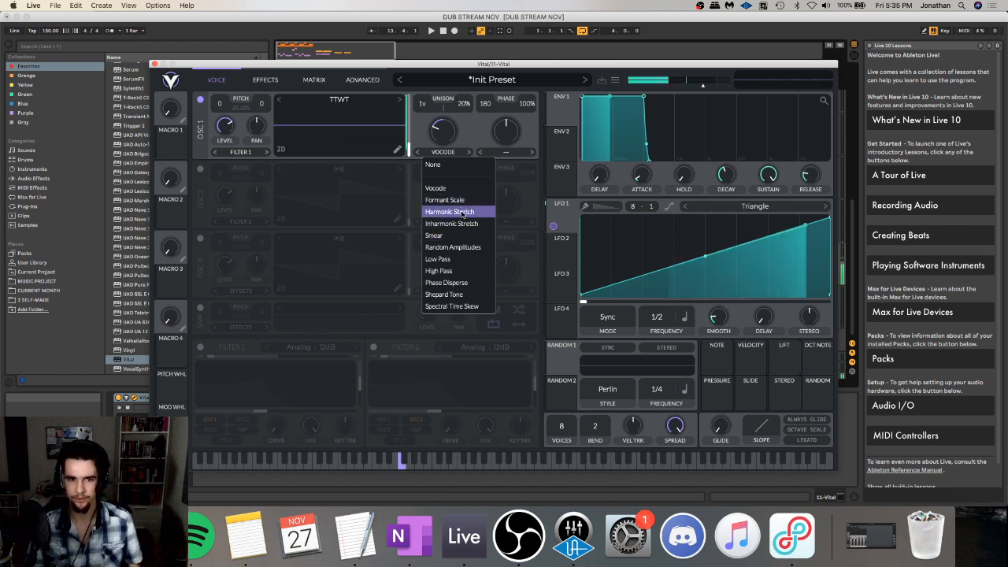
left_click(450, 212)
mouse_move(443, 132)
left_mouse_down()
mouse_move(455, 108)
mouse_move(448, 133)
left_mouse_up()
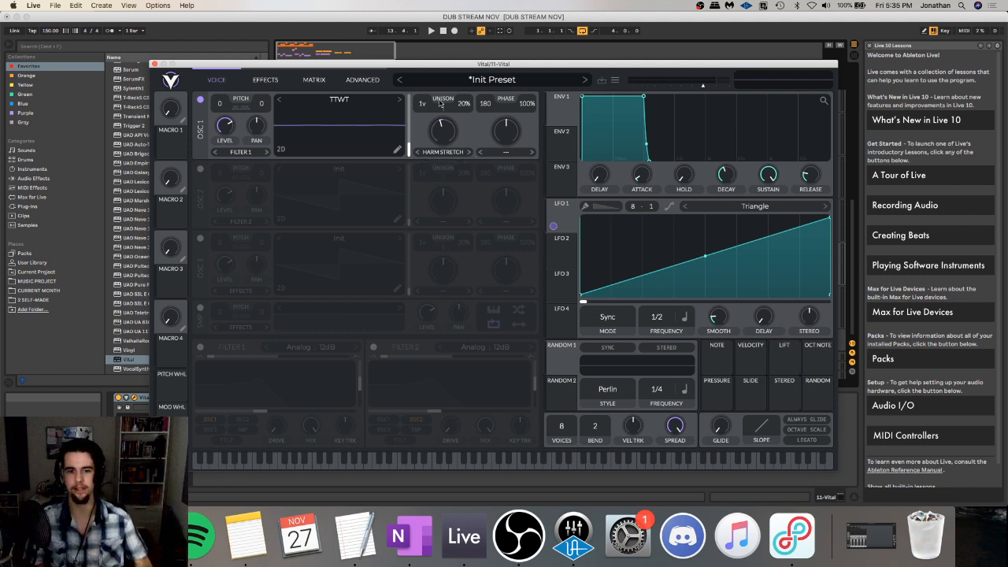
left_click_drag(448, 135, 457, 140)
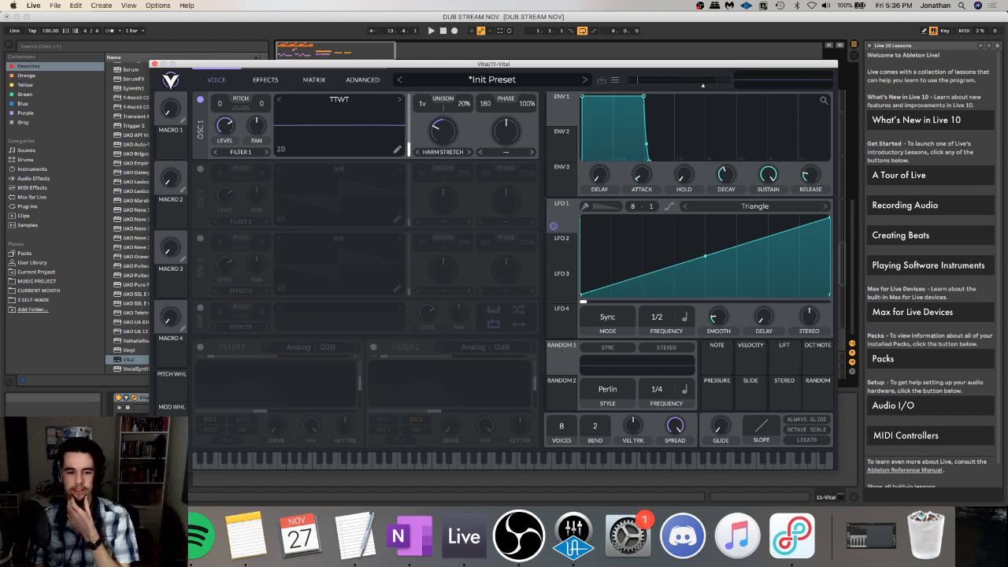
- Check the stream chat in Firefox's Twitch Stream Manager, return to Ableton Live and shift the Vital window slightly
left_click(135, 537)
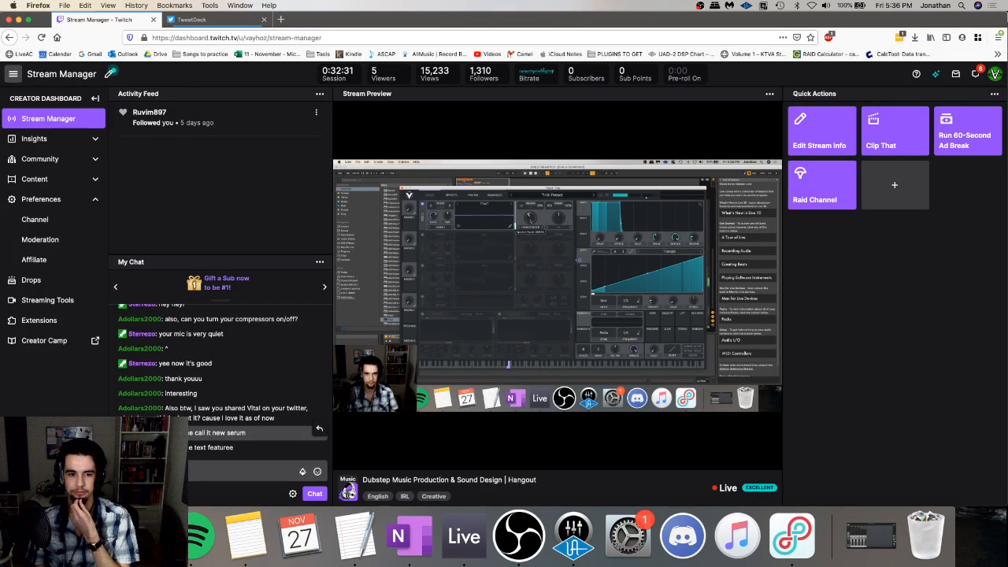
left_click(483, 526)
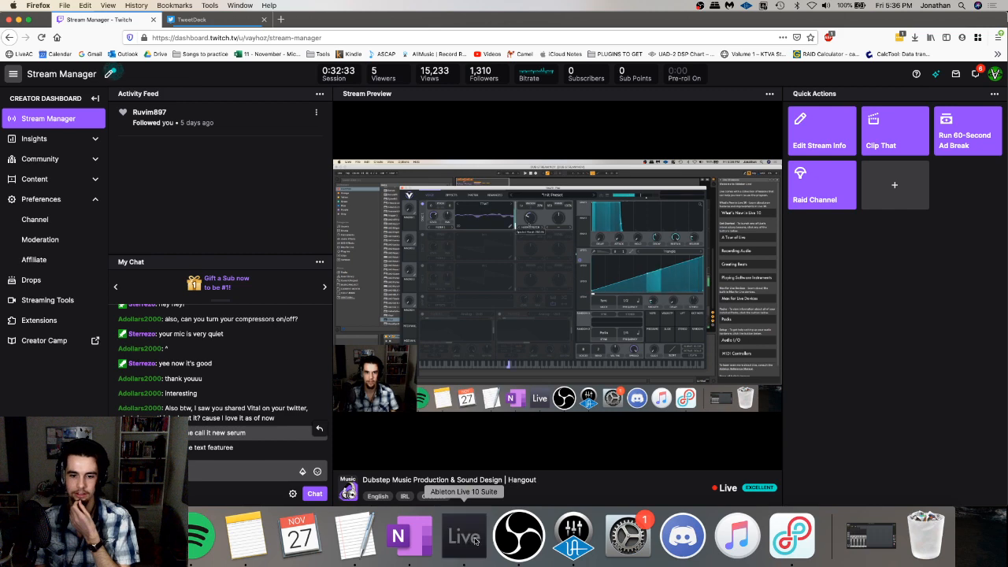
left_click_drag(556, 68, 543, 63)
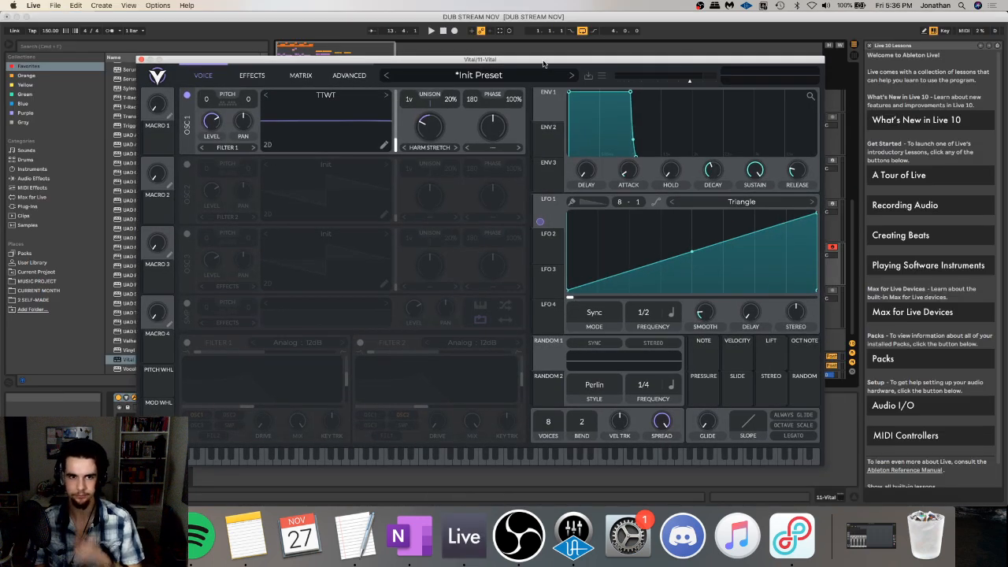
- Look over Vital's effects list, go back to the oscillators and close the plugin window
left_click(250, 76)
left_click(204, 76)
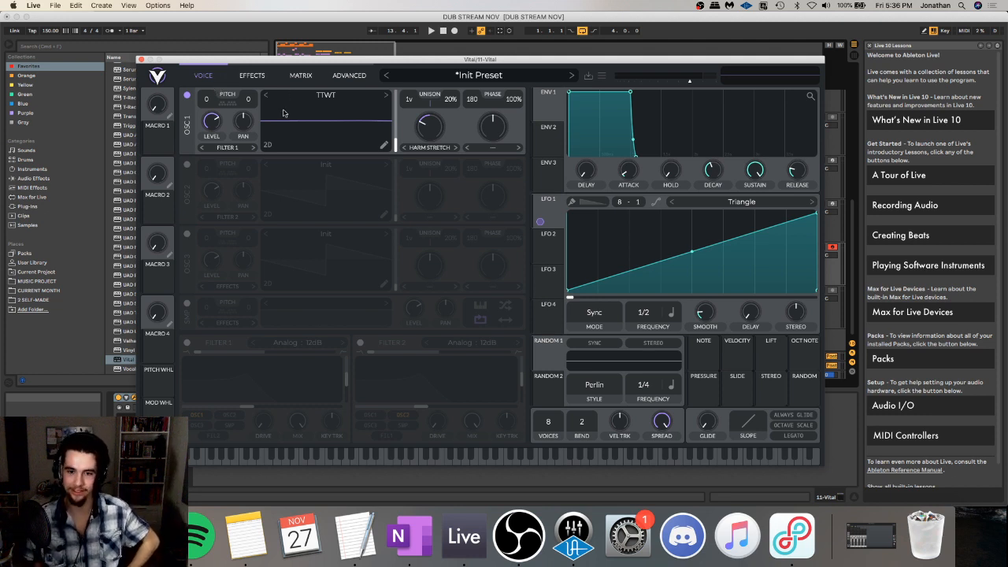
left_click(252, 75)
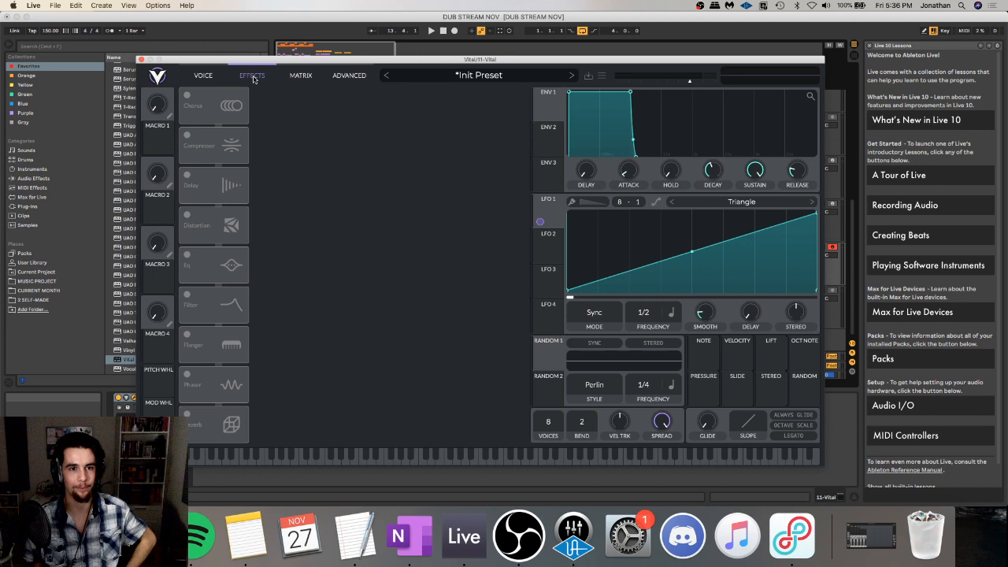
left_click(205, 76)
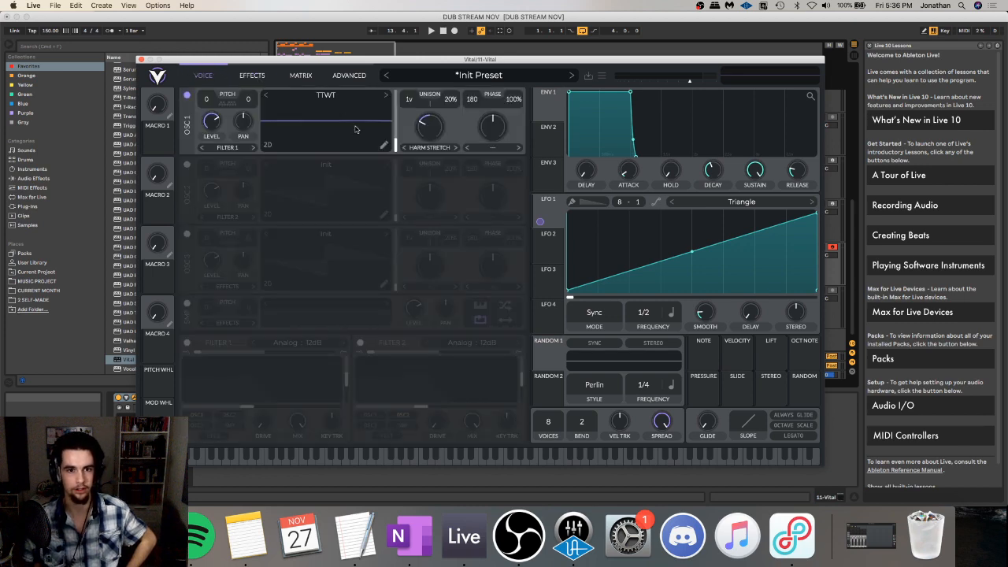
left_click(140, 60)
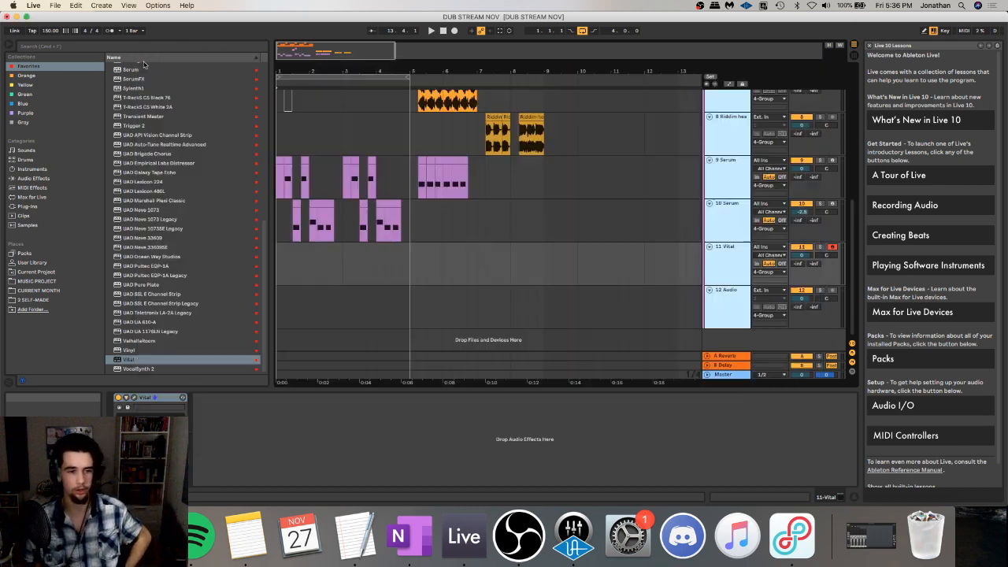
- Replay the section from the start and lower the note in track 9's second clip to E0
left_click(369, 210)
left_click(280, 174)
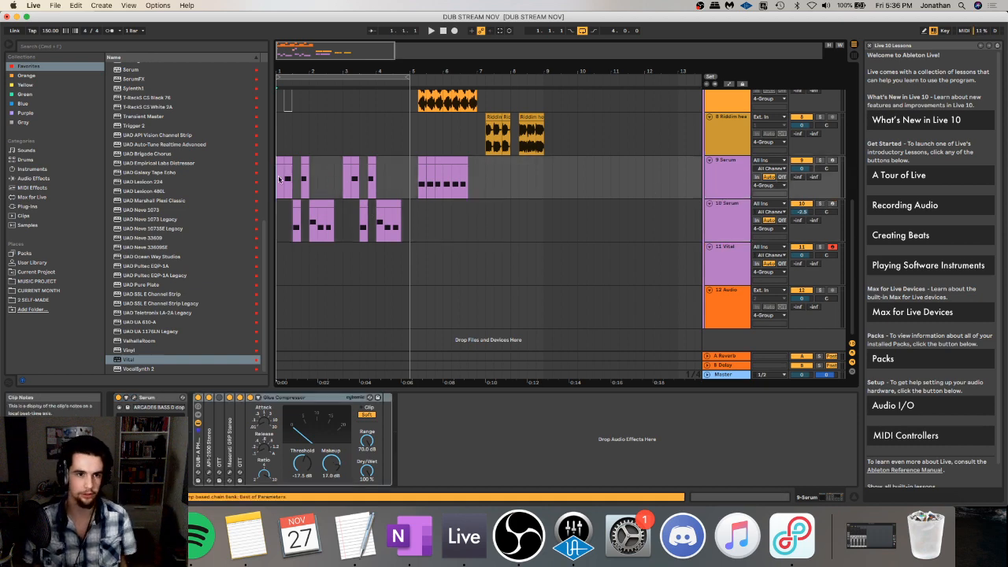
key("space")
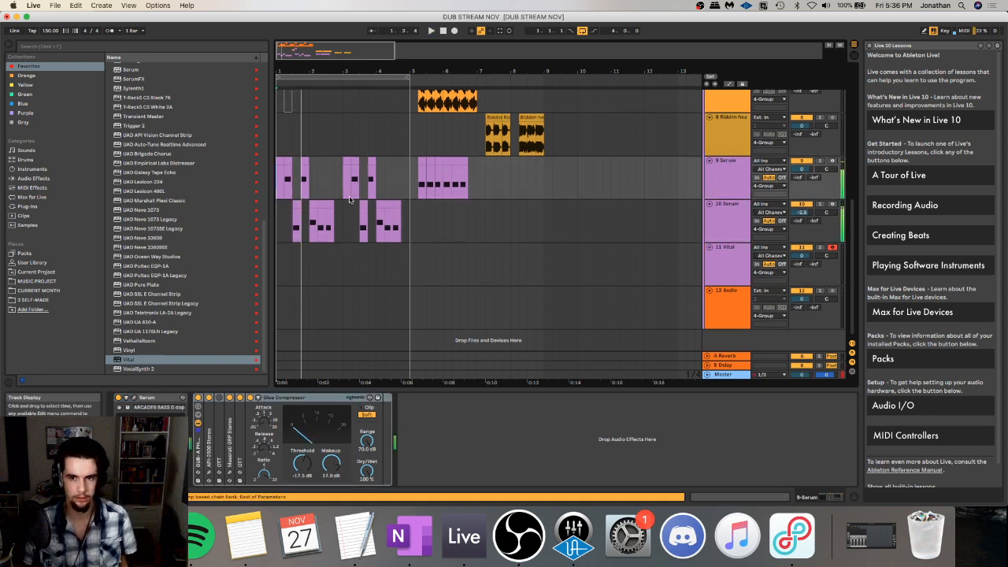
double_click(287, 165)
key("Down")
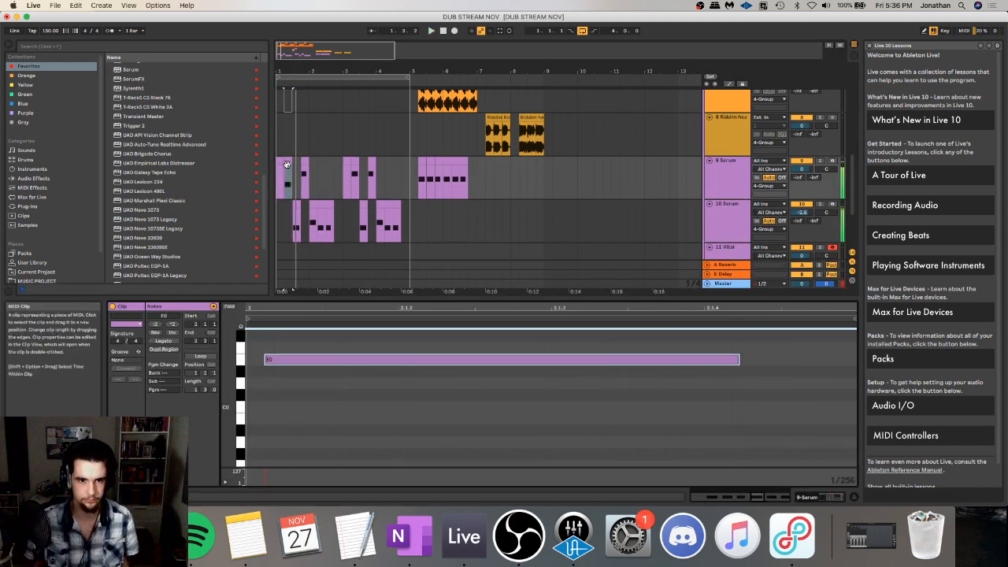
- Replay the edited phrase and duplicate track 9's bar 1 clips across bars 2 and 3
left_click(301, 164)
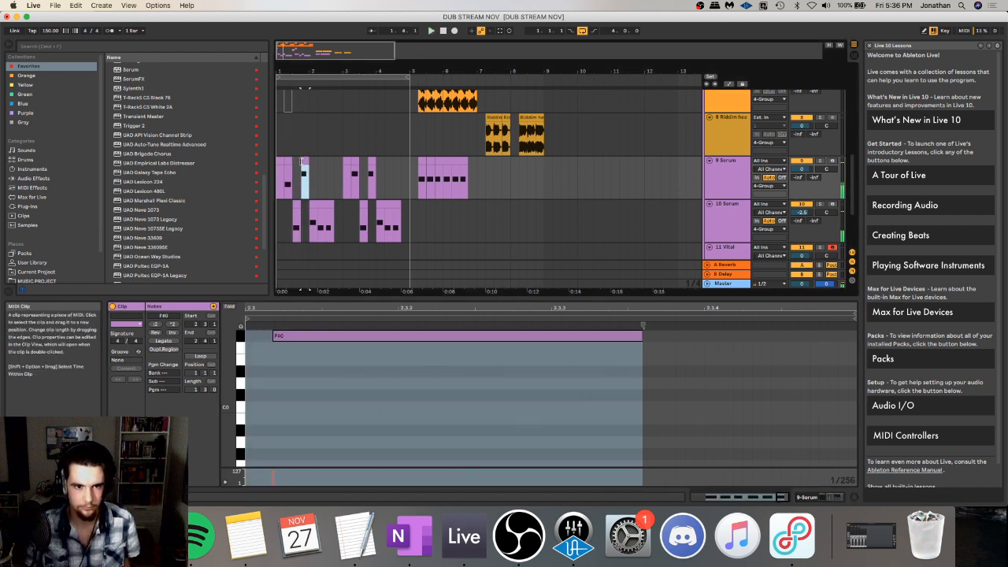
key("space")
left_click(280, 161)
key("space")
key("space")
left_click_drag(308, 183, 279, 184)
key("super+d")
key("super+d")
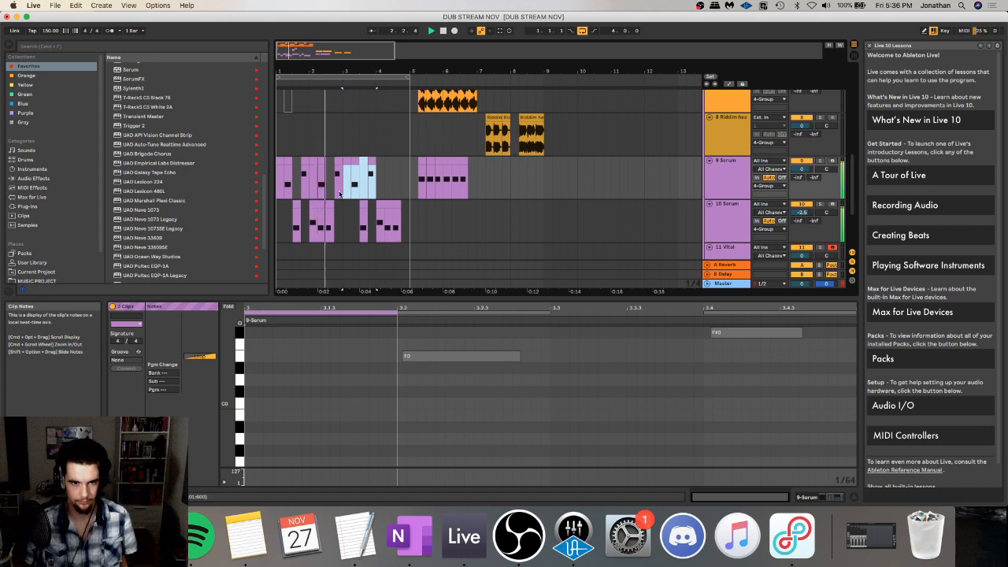
- Deactivate track 10's clip at 2.2 and track 9's clip at 2.4, and replay the section from the start
key("space")
left_click(322, 205)
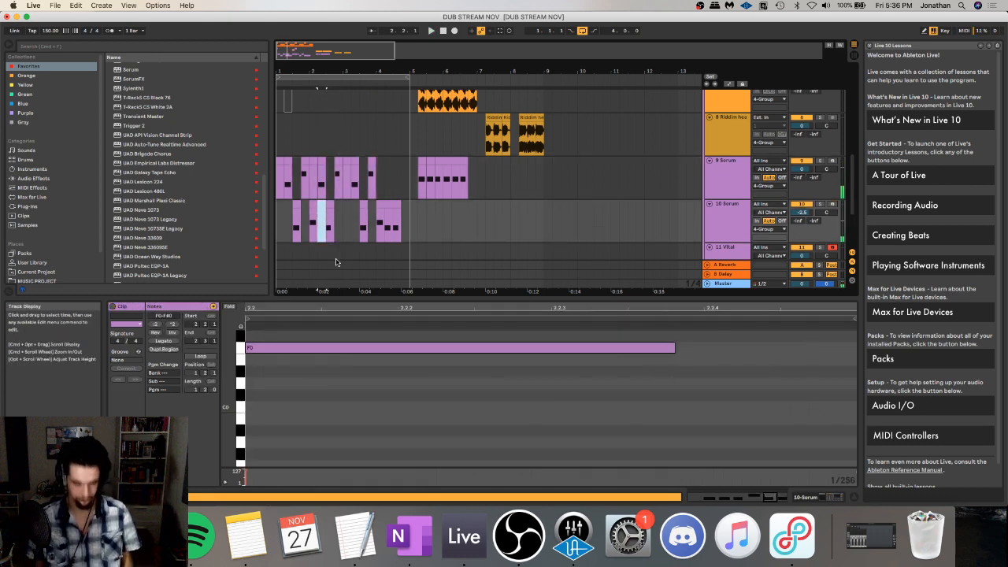
left_click(340, 162)
key("space")
left_click(279, 137)
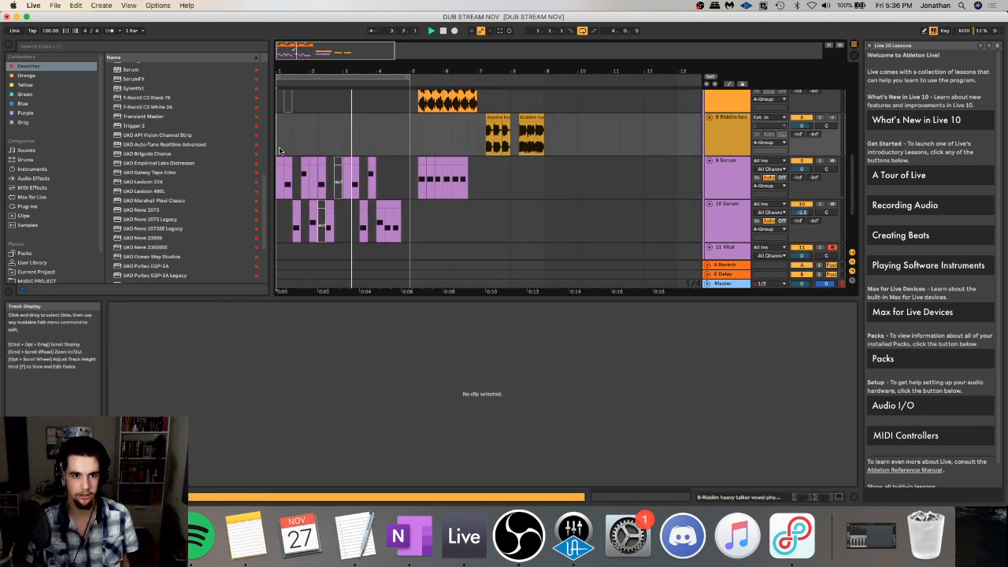
key("space")
key("space")
- Set the transposition of the Growl Crunch clip at bar 1 on track 5 to 2 st and audition it soloed and in the mix
scroll(303, 193, "up", 5)
left_click(288, 228)
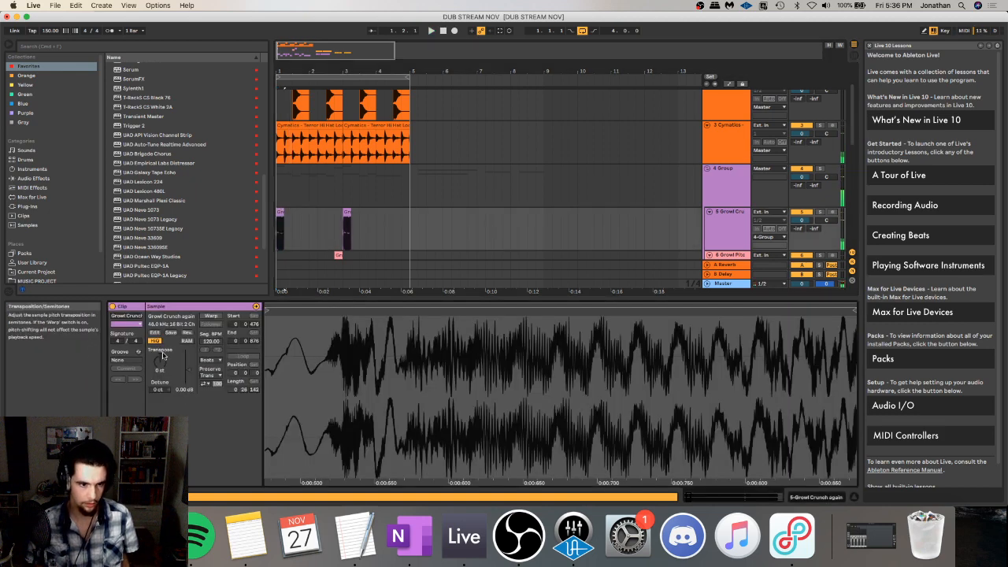
key("Return")
left_click(294, 224)
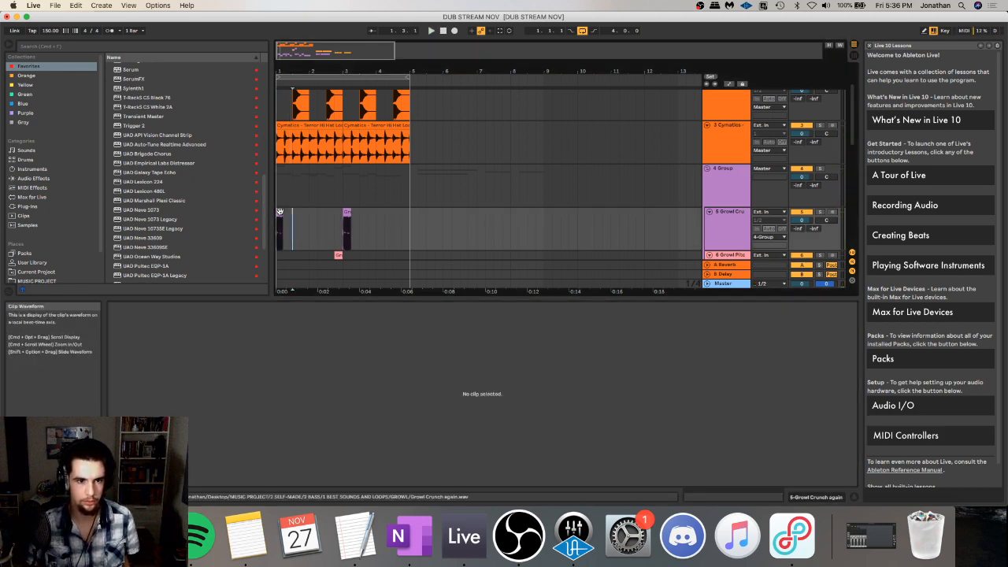
left_click(287, 228)
key("space")
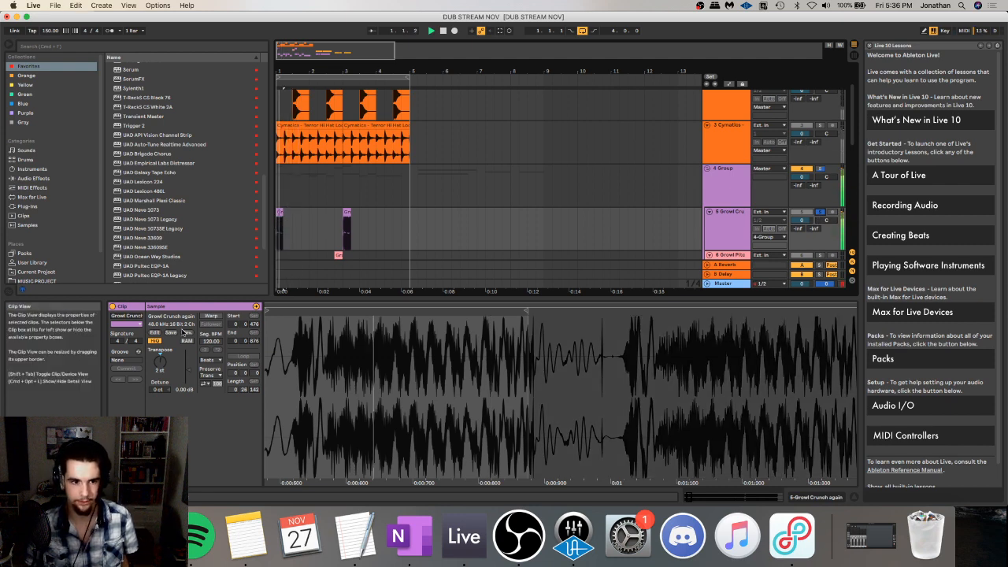
key("space")
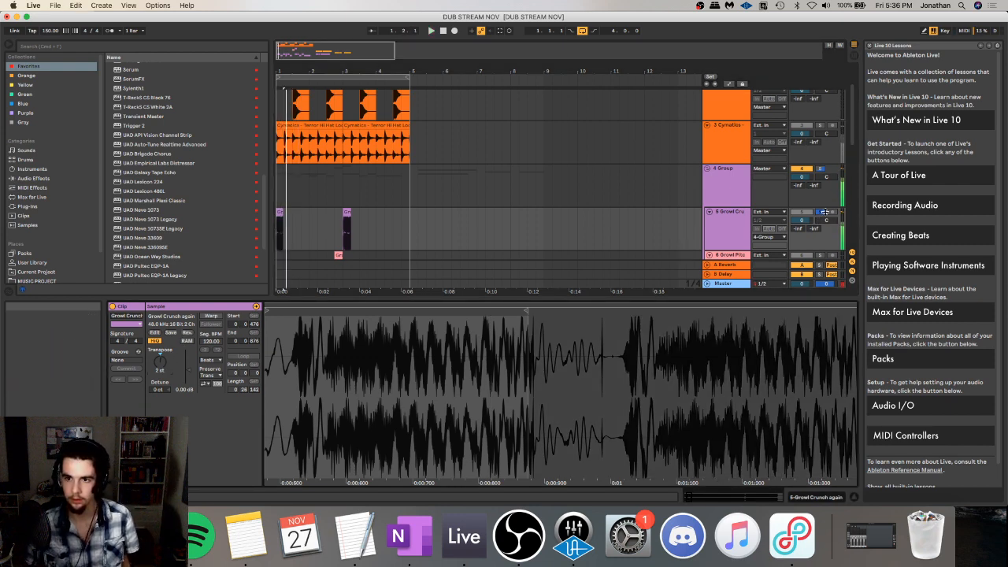
key("space")
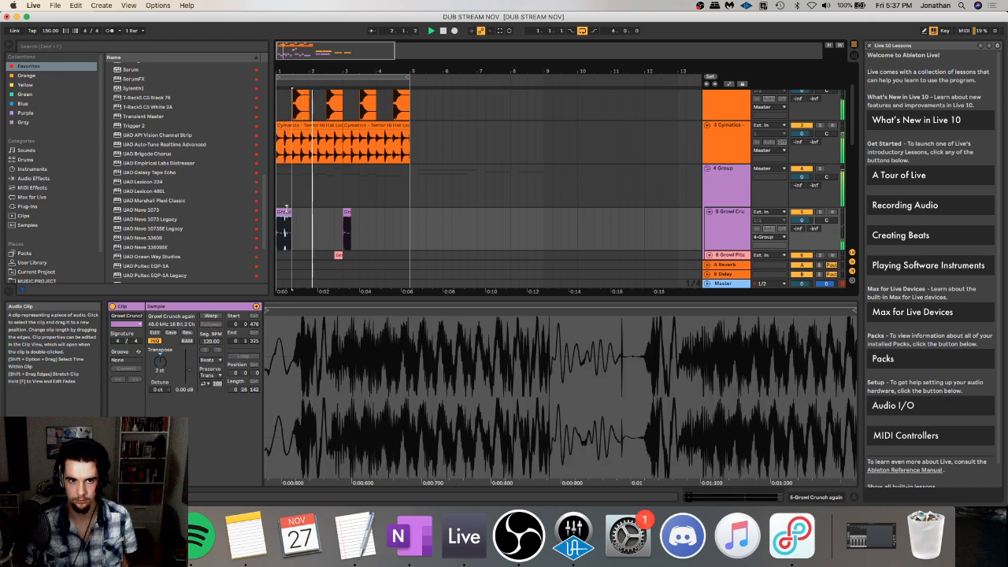
- Trim the bar 1 growl clip on track 5 back to one beat and copy it over the growl clip at bar 3
left_click_drag(284, 215, 287, 215)
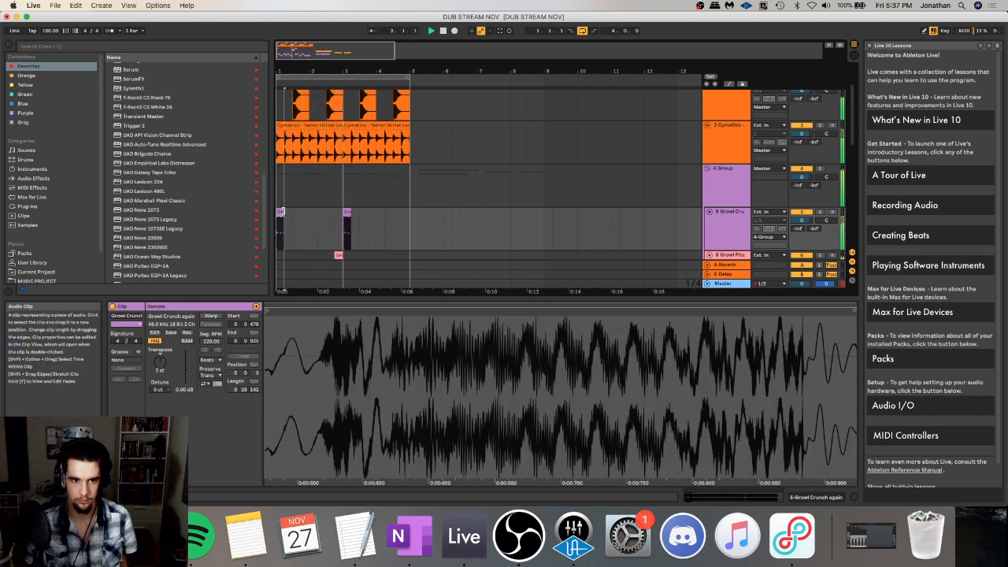
key("space")
left_click(281, 197)
left_click(281, 212)
key("super+c")
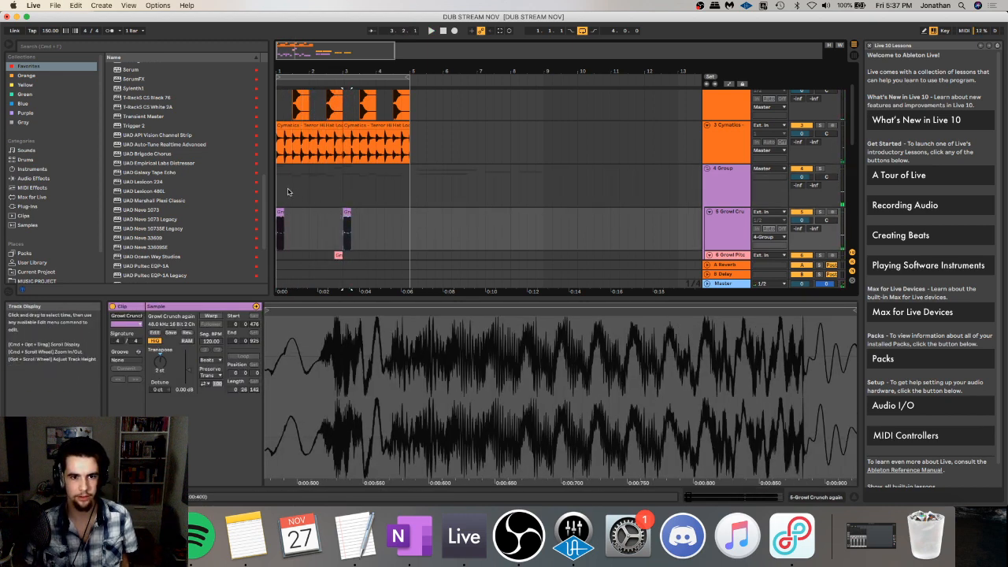
- Save the set and insert a new MIDI track directly below the Vital track
left_click(282, 191)
key("super+s")
scroll(338, 173, "down", 10)
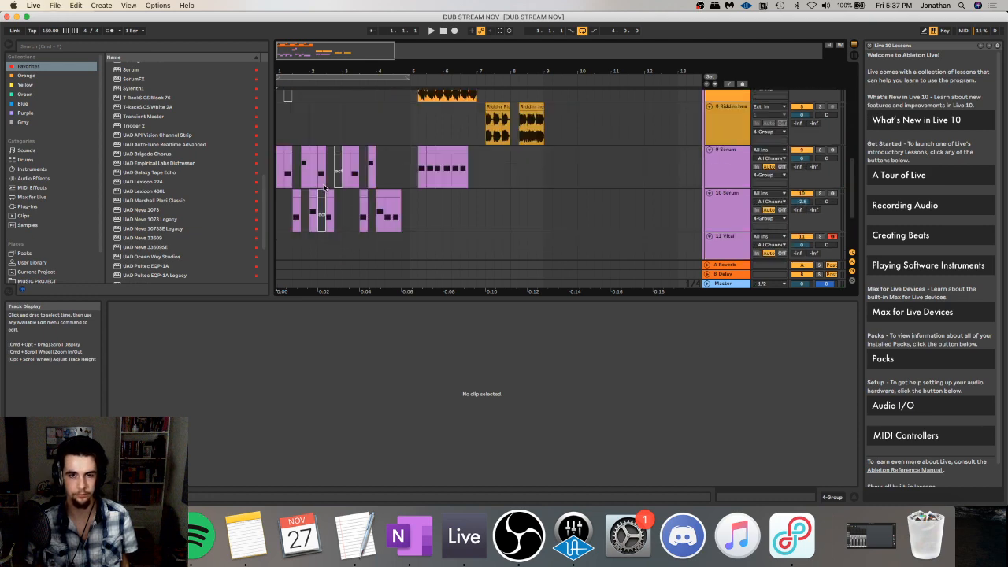
left_click(729, 164)
key("super+shift+t")
- Load Serum from the favorites onto the new MIDI track 12 and move its plugin window clear of the browser
scroll(166, 193, "up", 8)
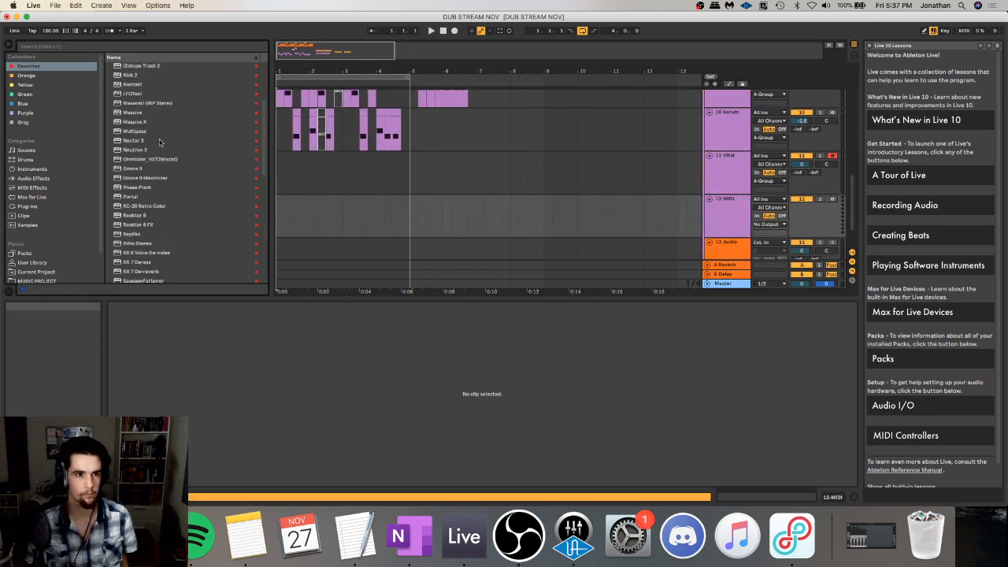
scroll(136, 226, "down", 2)
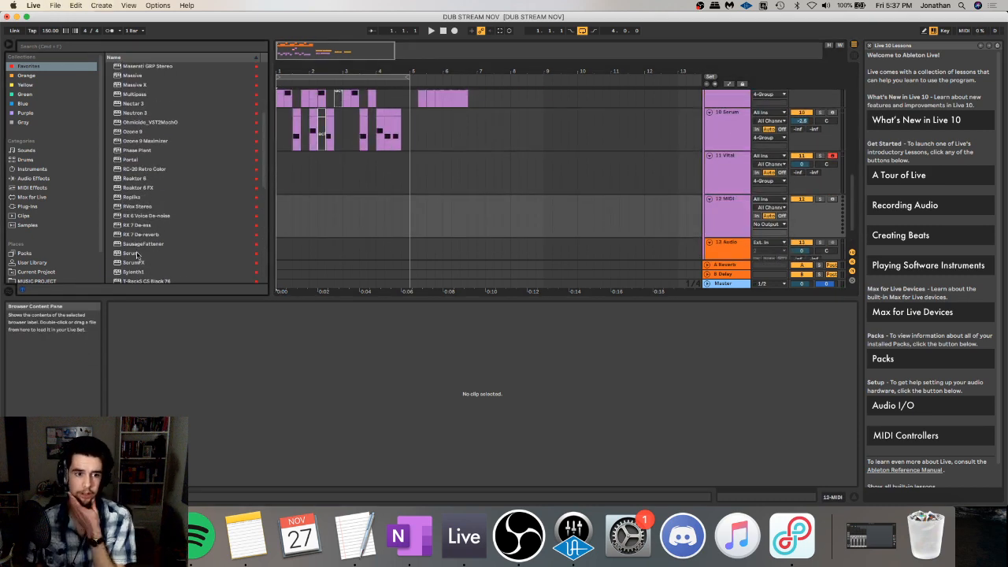
left_click_drag(133, 253, 471, 254)
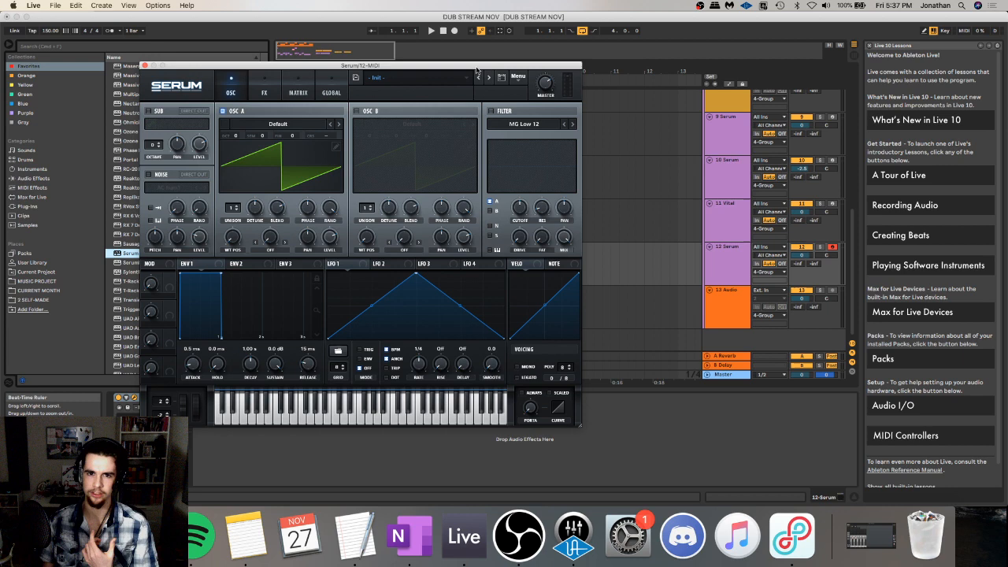
left_click_drag(476, 69, 594, 75)
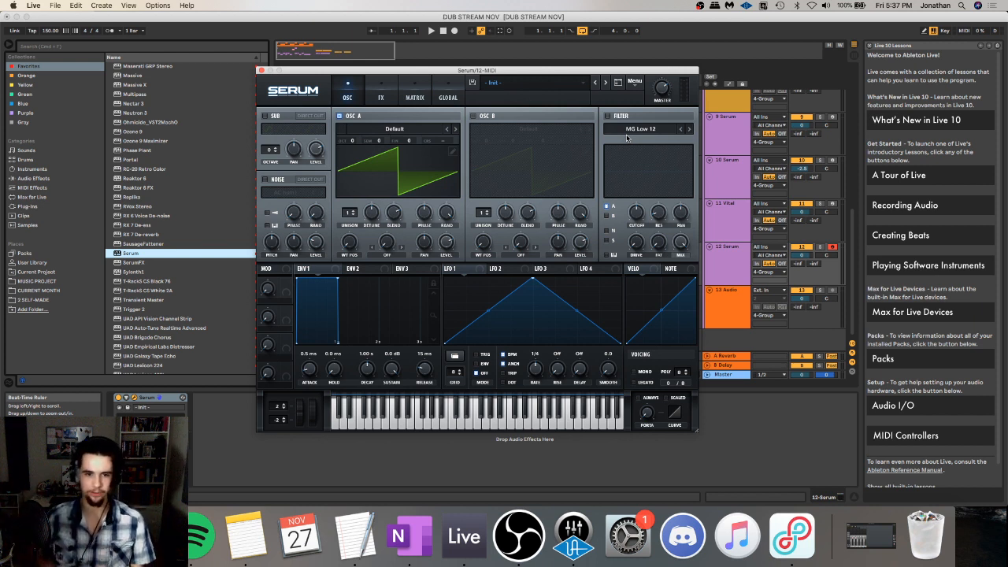
- Look through oscillator A's wavetable categories and set its unison to 7 voices
left_click(402, 130)
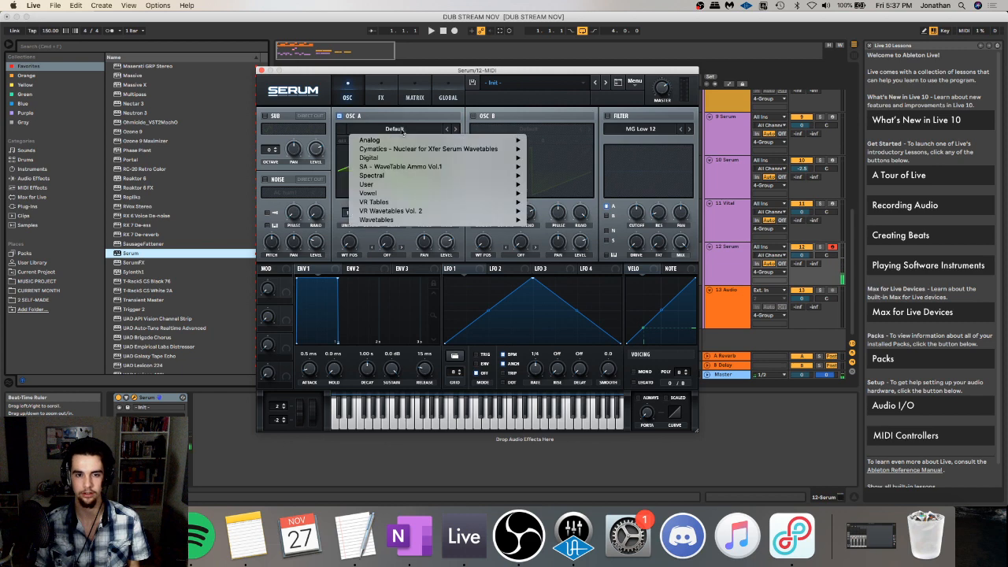
left_click(410, 119)
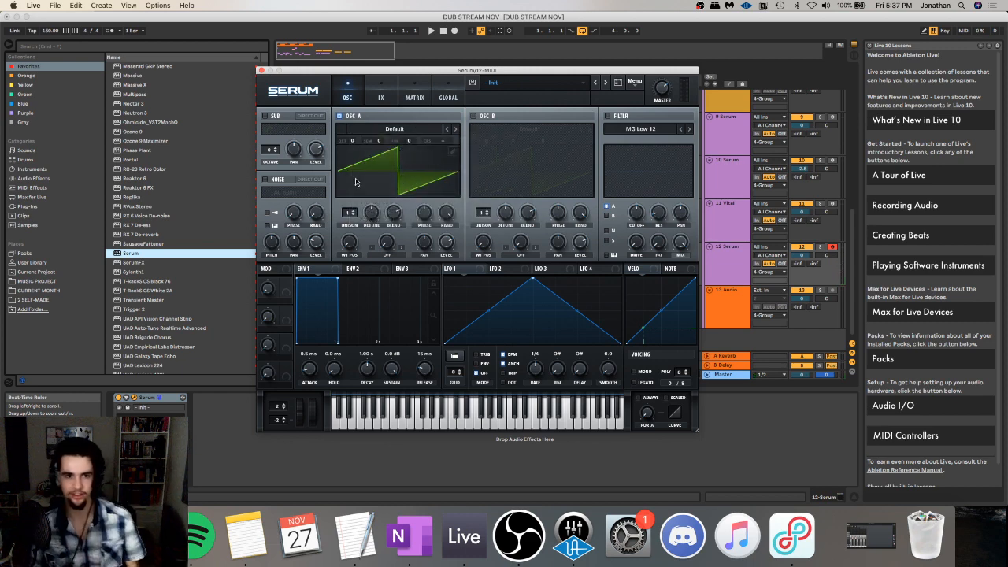
left_click(402, 129)
left_click(401, 120)
key("space")
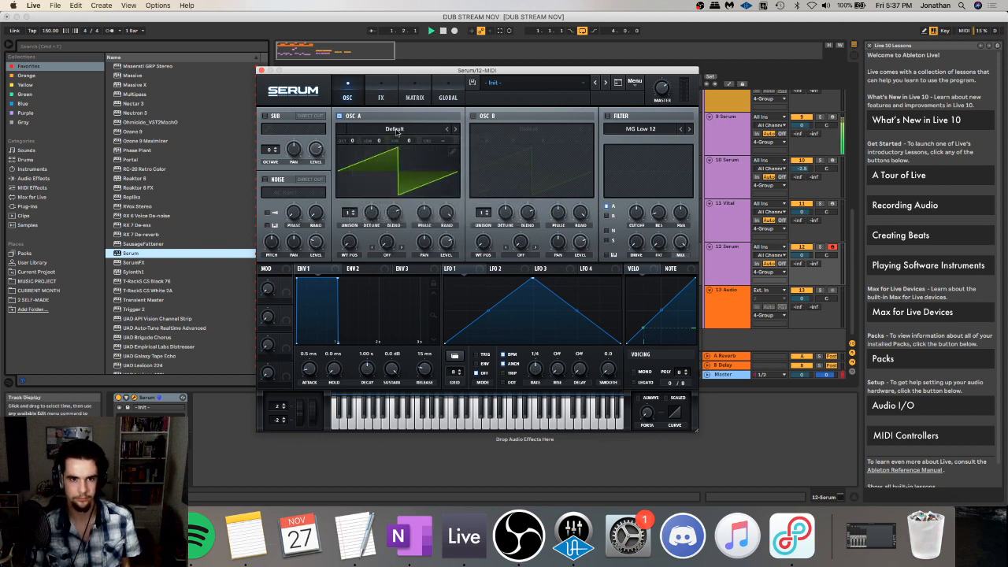
left_click_drag(351, 211, 354, 171)
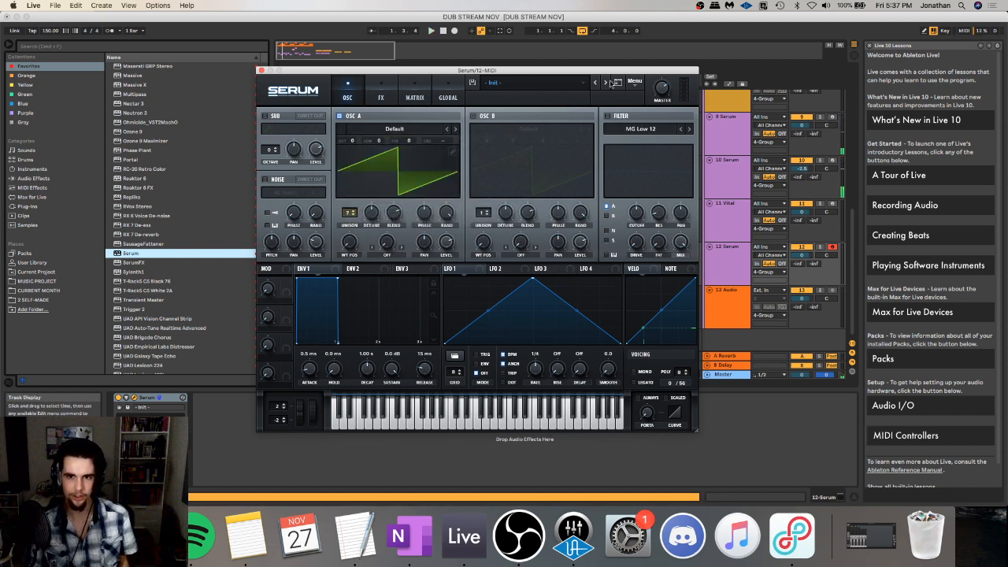
- Look through the user 2020 presets, then search Serum's preset browser for "whomp"
left_click(574, 86)
mouse_move(559, 112)
mouse_move(609, 138)
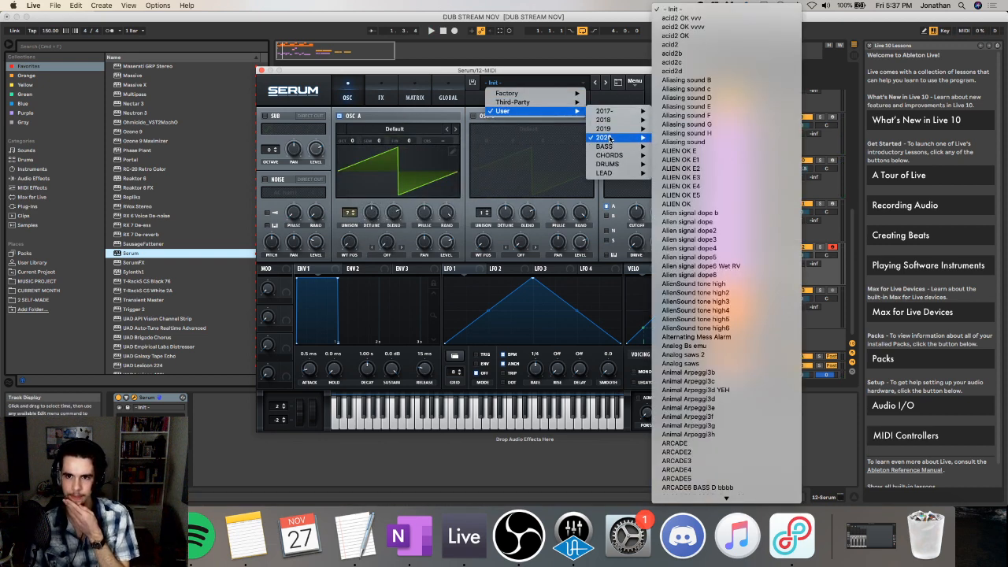
left_click(620, 87)
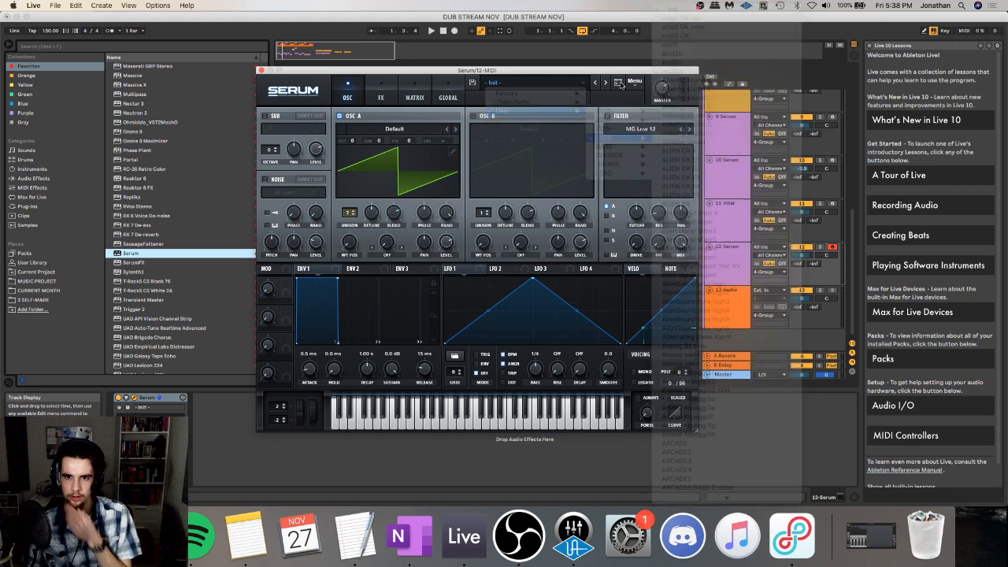
left_click(619, 86)
left_click(634, 131)
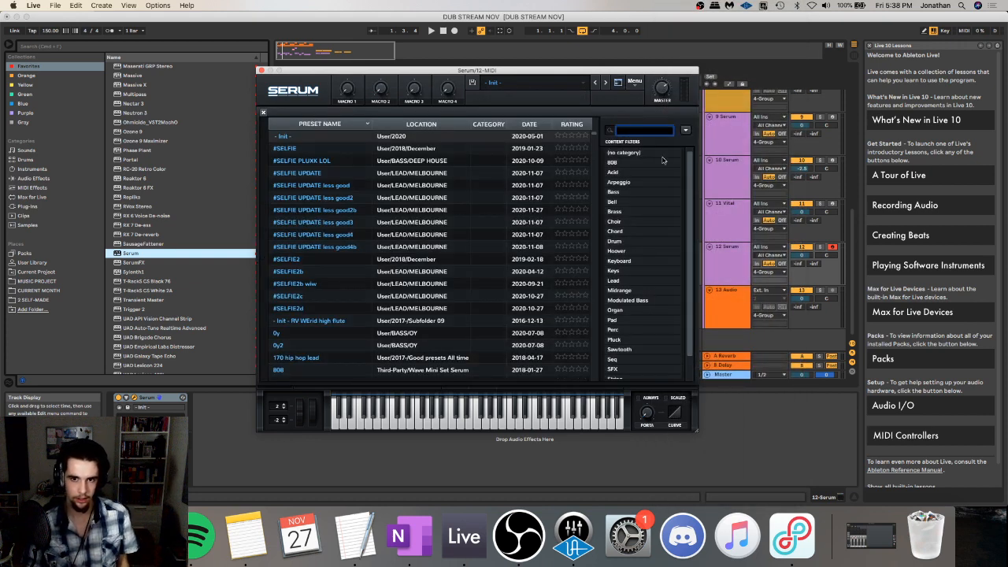
type("whomp")
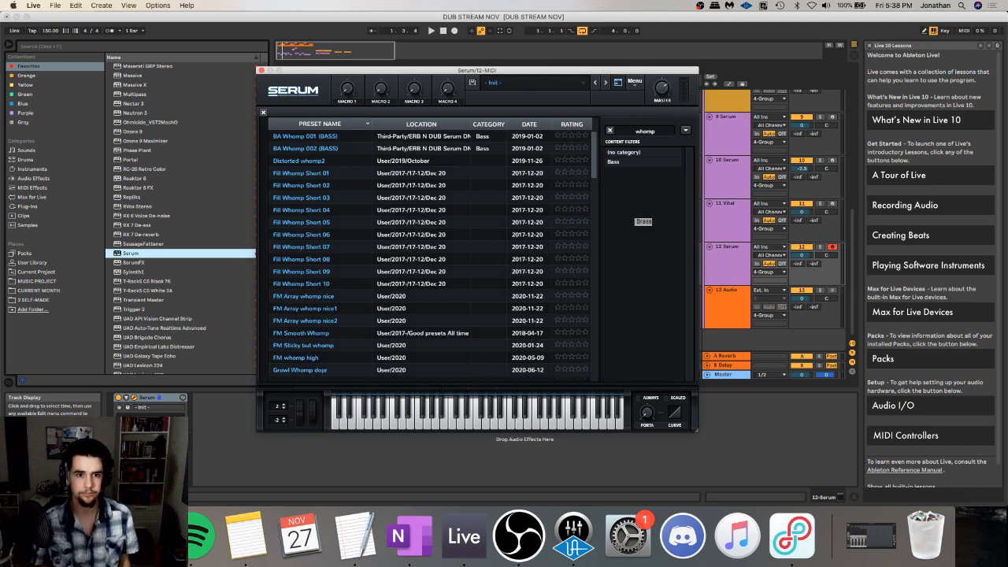
- Audition the three FM Array whomp nice presets and Growl Whomp dopr3
left_click(319, 297)
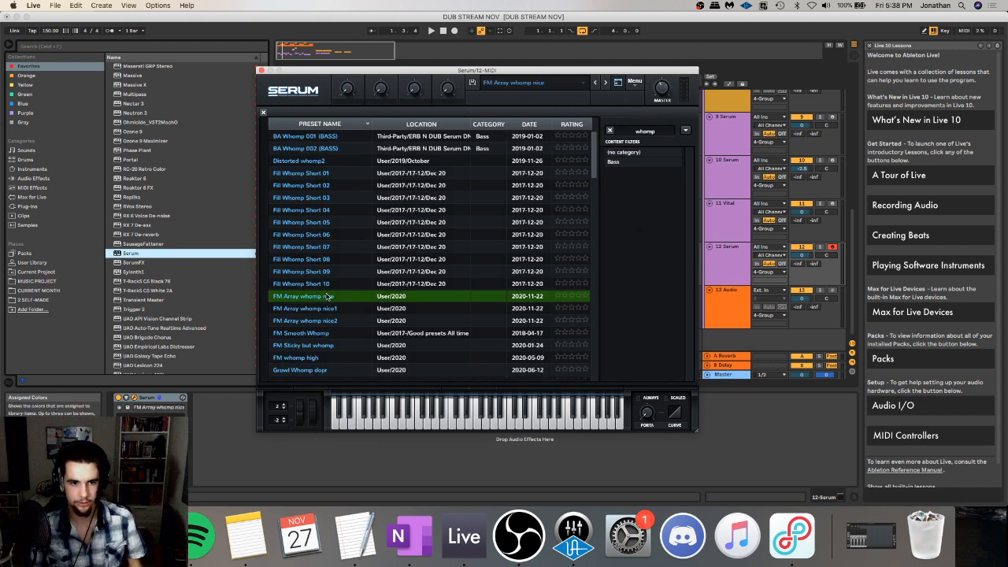
left_click(344, 311)
left_click(342, 320)
scroll(341, 321, "down", 3)
scroll(341, 321, "down", 2)
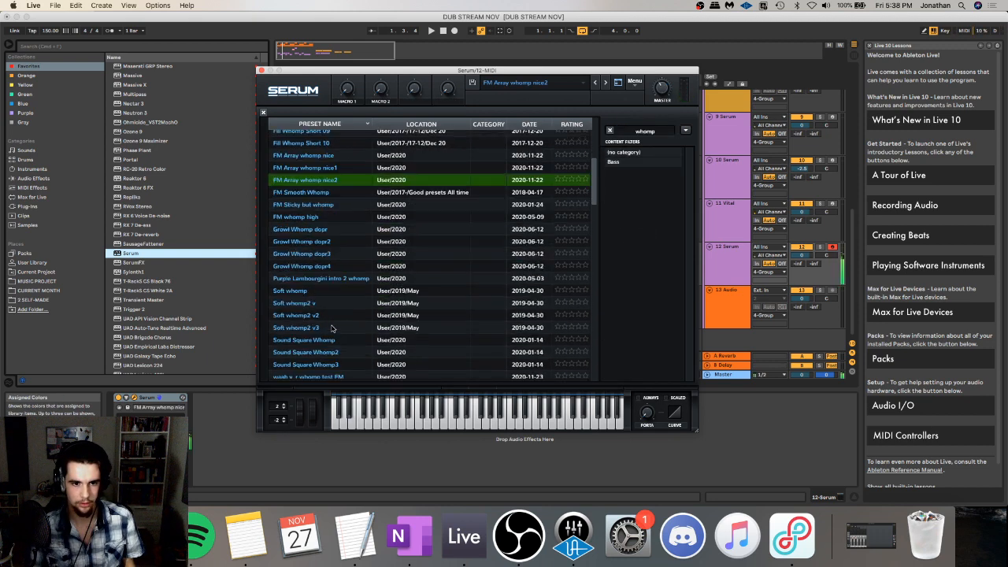
left_click(331, 254)
scroll(329, 325, "down", 6)
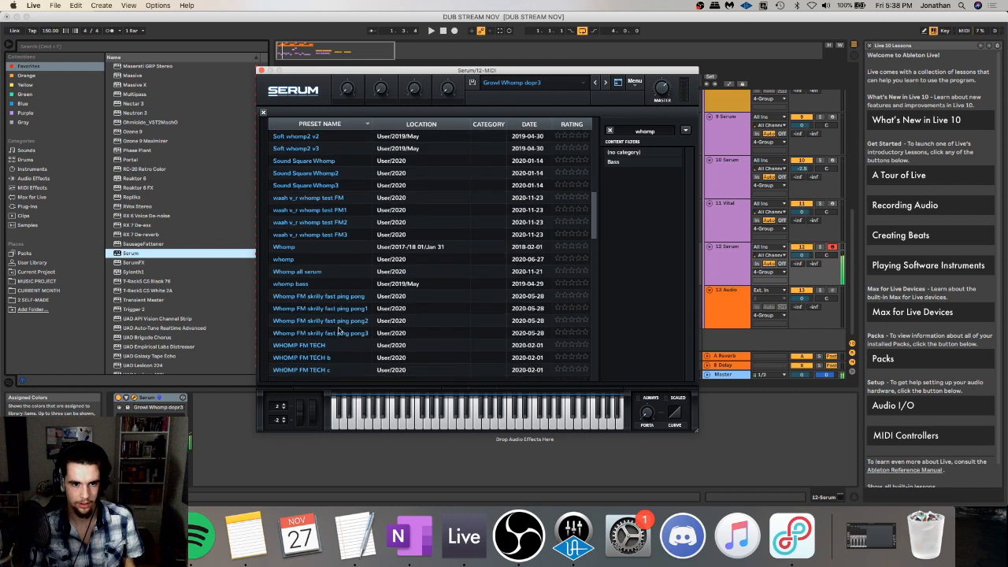
- Compare waah v_r whomp test FM1 with waah v_r whomp test FM, load the latter and close the preset browser
left_click(328, 211)
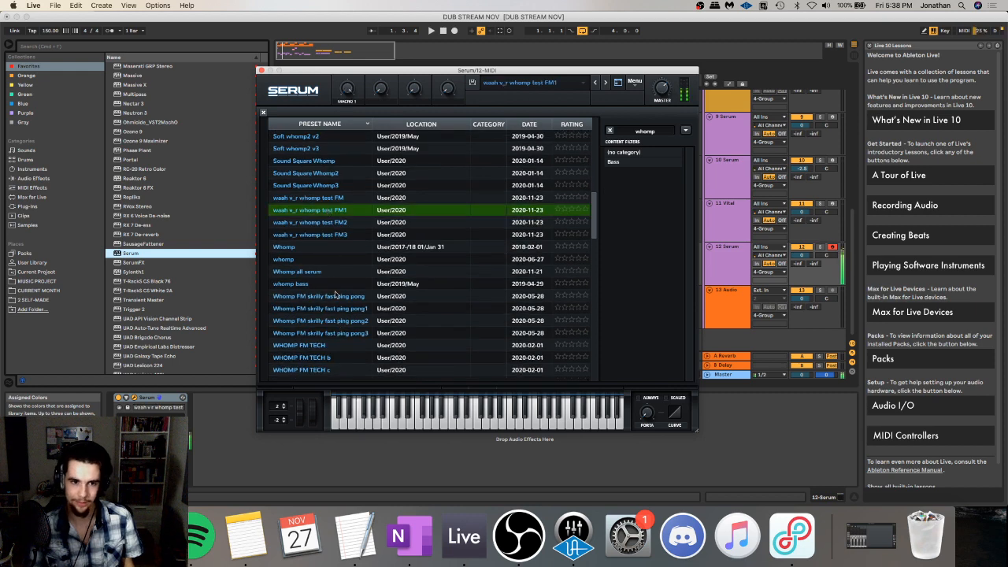
left_click(327, 199)
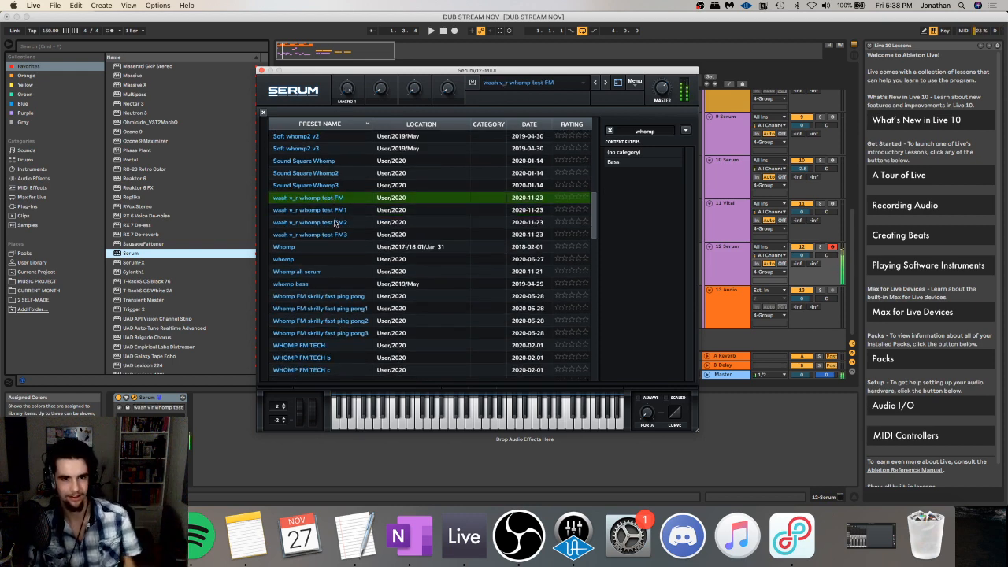
left_click(620, 84)
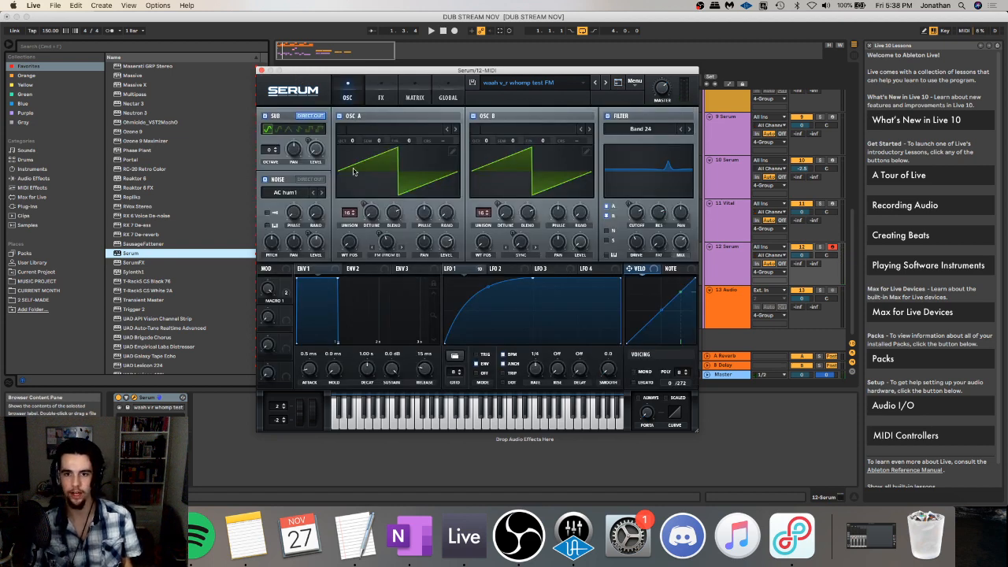
- Look over the loaded preset's effects, return to the oscillators and close the Serum window
left_click(382, 97)
mouse_move(692, 148)
left_mouse_down()
mouse_move(692, 209)
mouse_move(692, 136)
left_mouse_up()
left_click(348, 98)
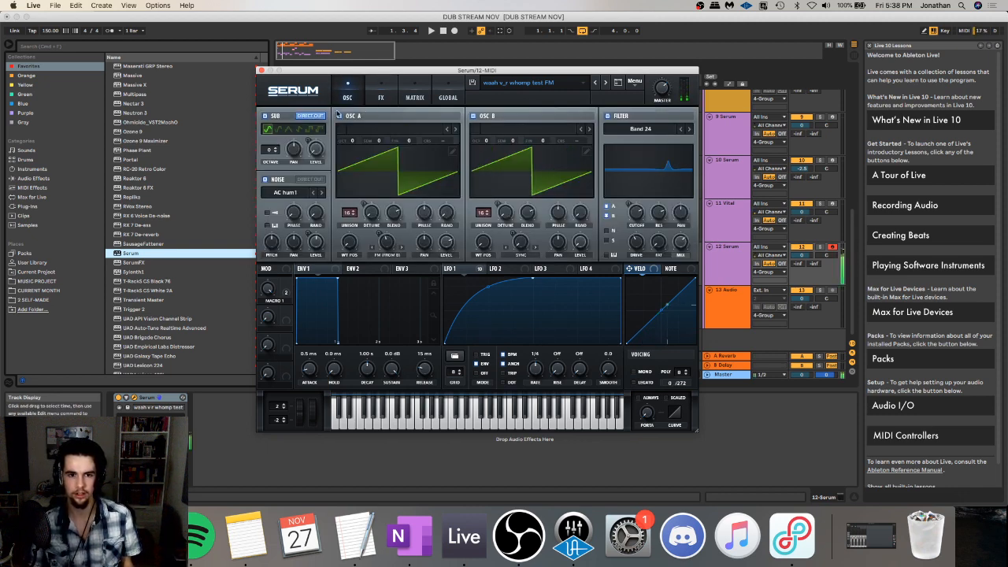
left_click(262, 70)
- Replay the section from bar 1 with the playback position set on the Vital track, and stop it
left_click(279, 214)
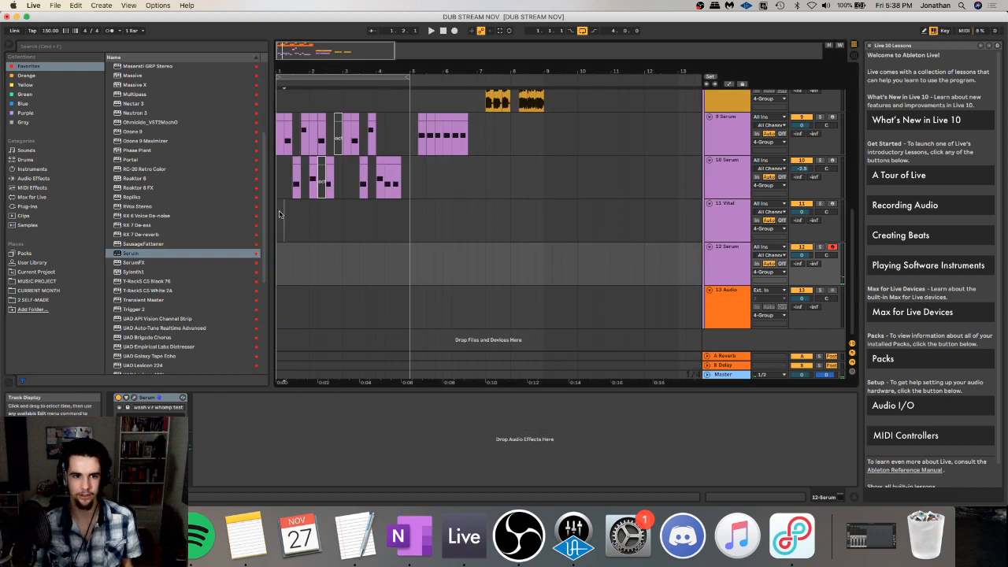
left_click(284, 204)
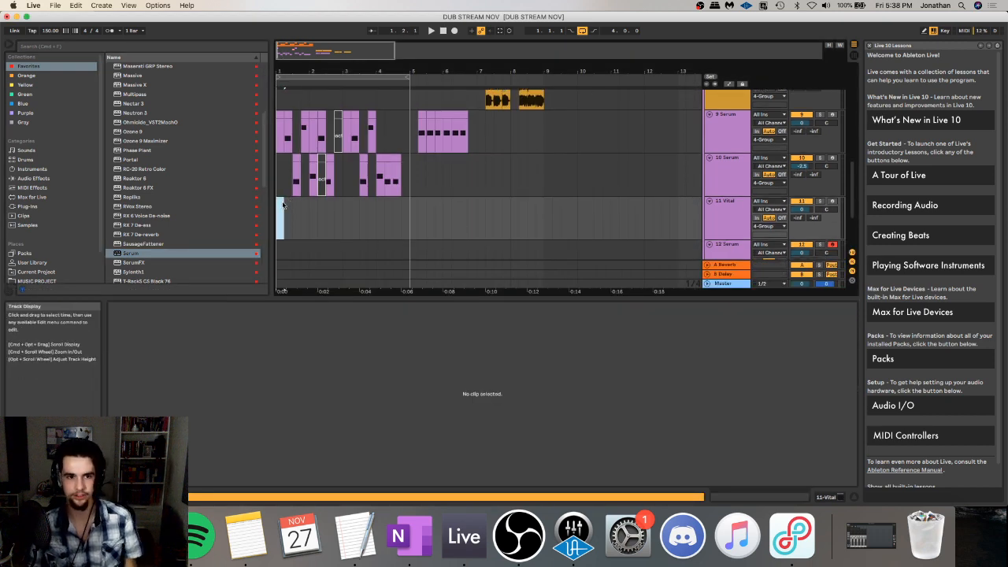
left_click(277, 211)
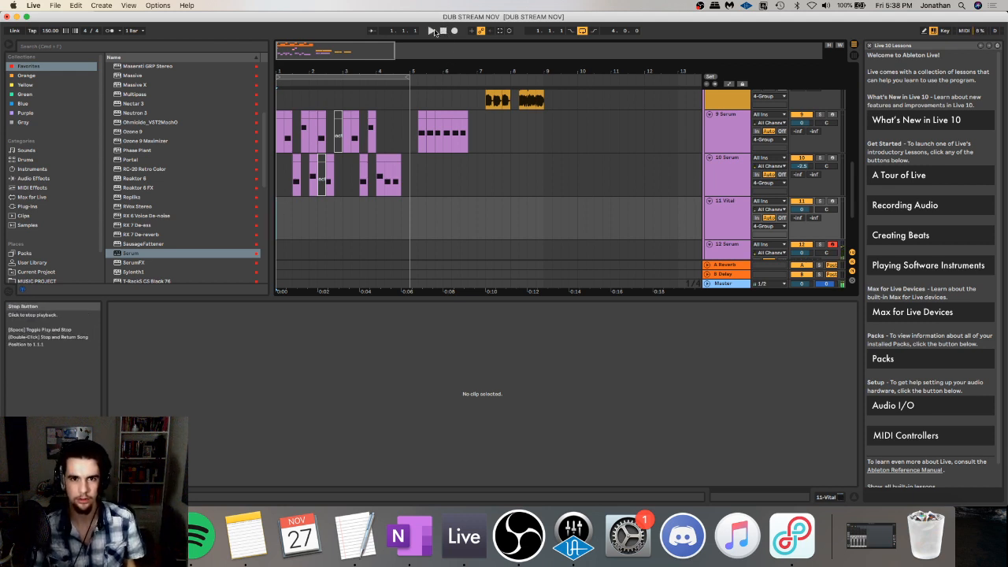
key("space")
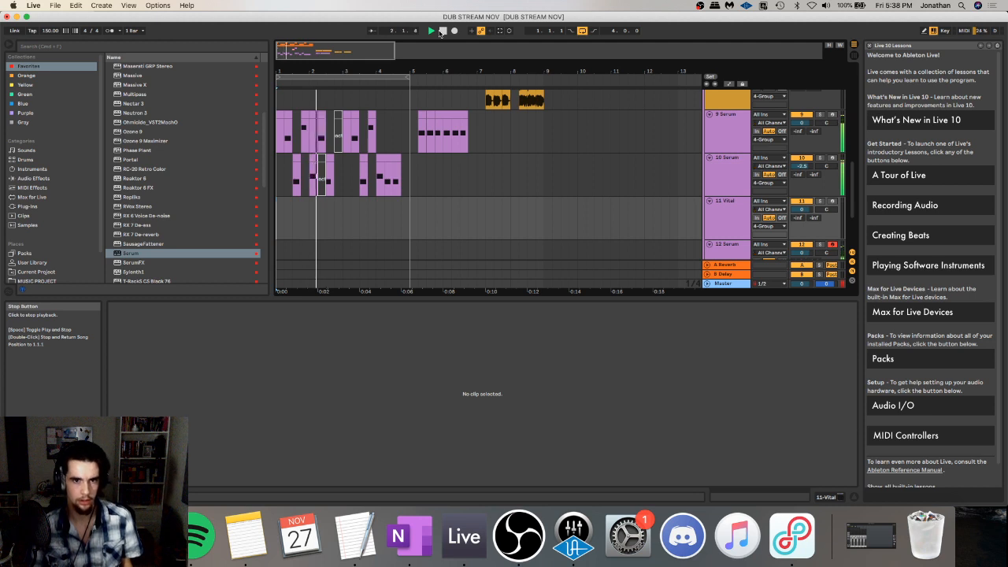
left_click(442, 32)
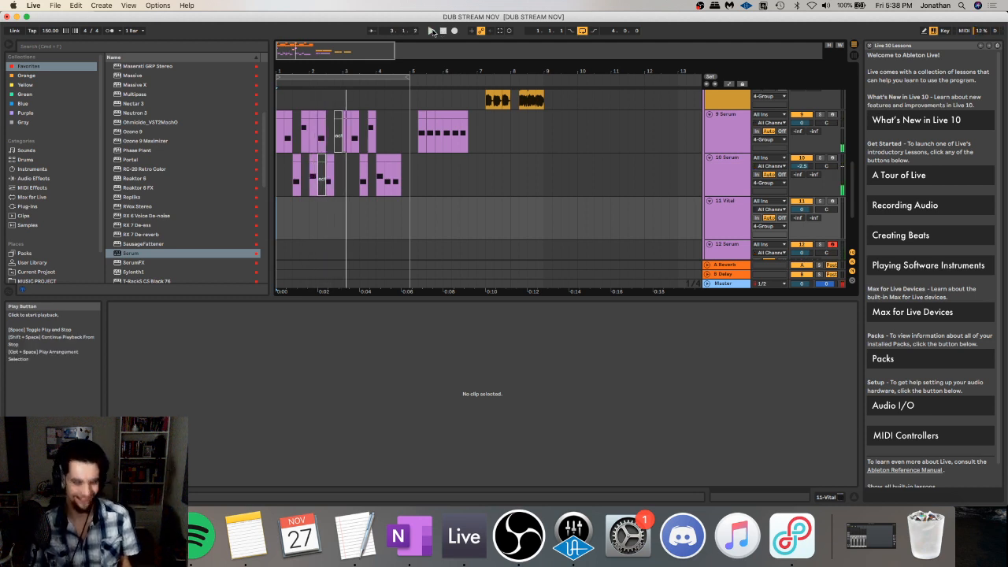
- Add the OTT preset of Multiband Dynamics after Serum on track 12
double_click(722, 249)
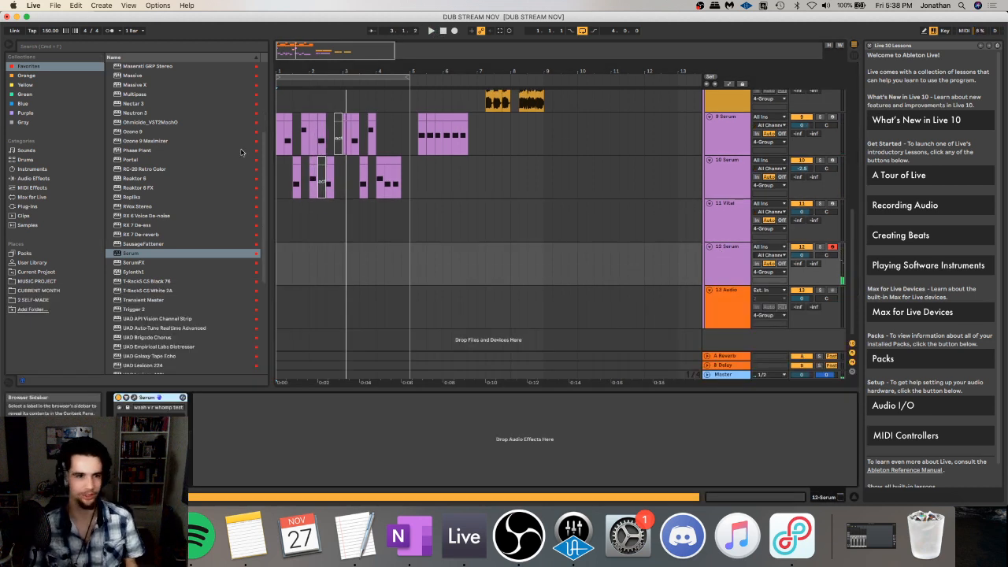
left_click(33, 178)
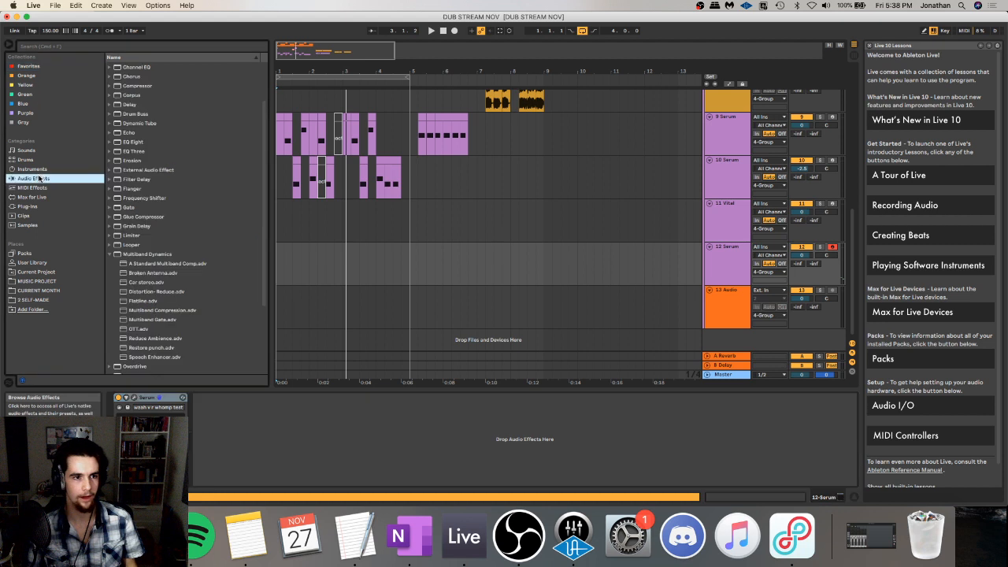
double_click(140, 328)
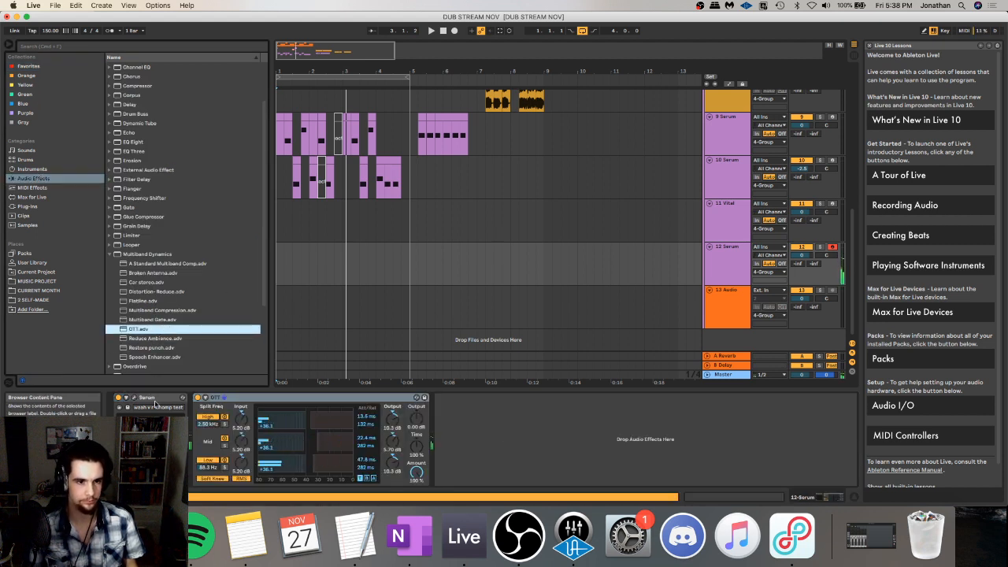
- Replace OTT on track 12 with EQ Eight and cut its middle band by 5.08 dB at 979 Hz with a Q of 2.70
right_click(260, 398)
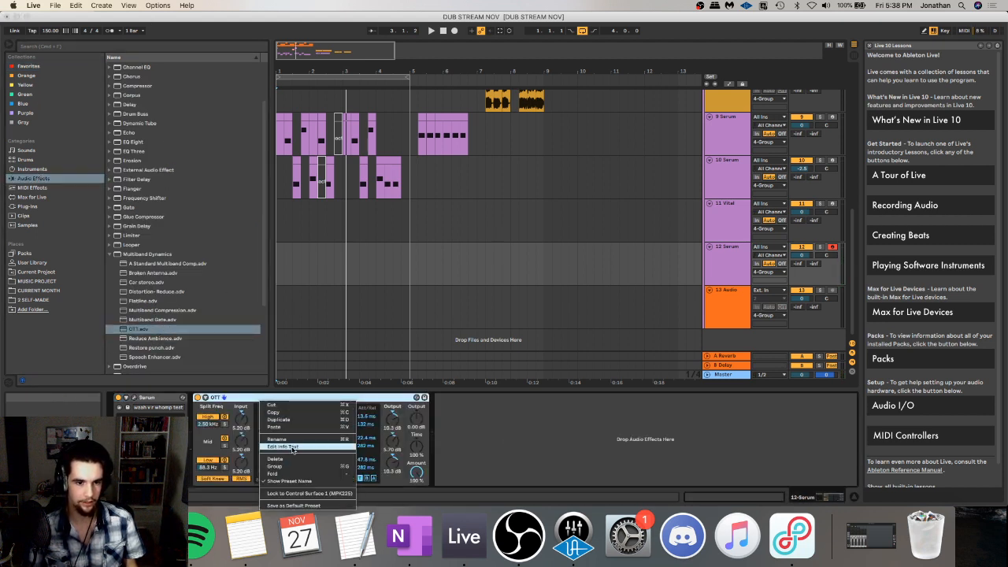
left_click(270, 421)
double_click(136, 140)
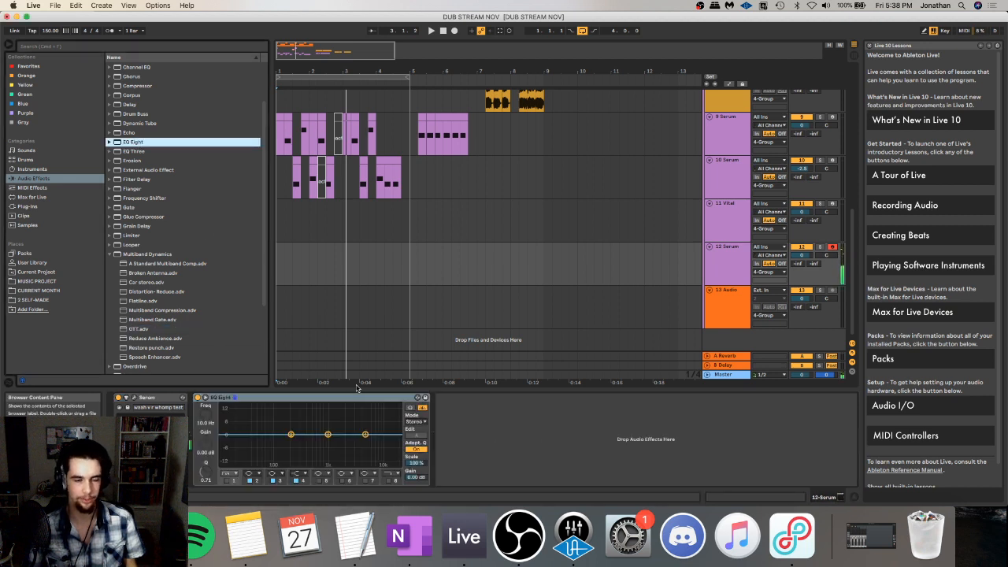
mouse_move(327, 437)
left_mouse_down()
mouse_move(326, 412)
mouse_move(327, 445)
left_mouse_up()
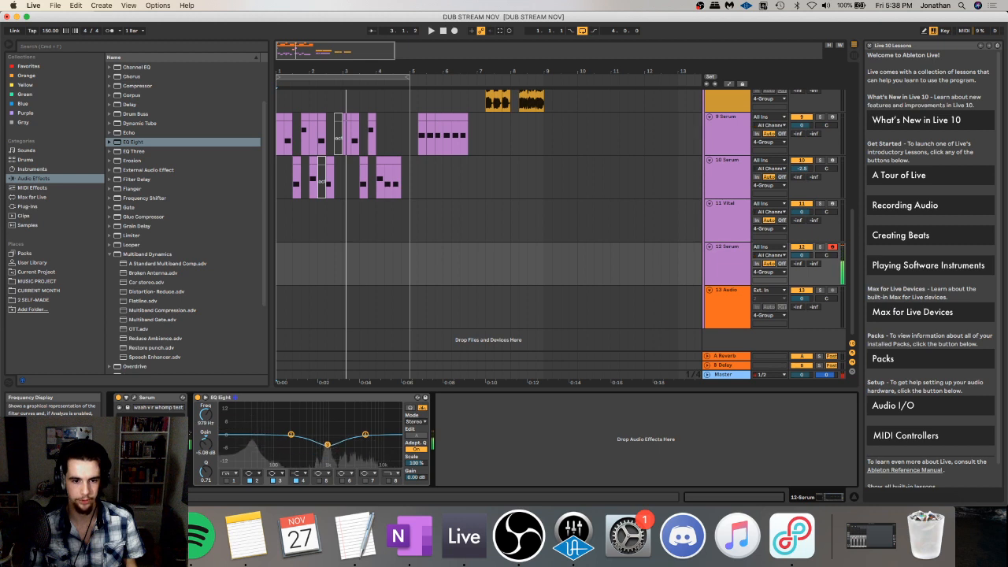
left_click_drag(205, 472, 206, 450)
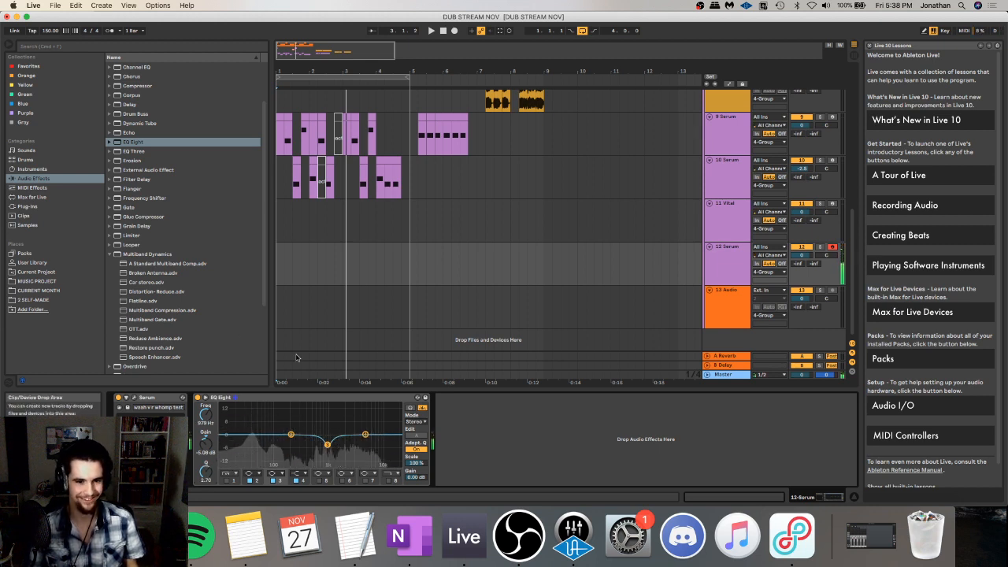
- Turn off the Delay effect in track 12's Serum, checking the stream chat in Firefox before returning to Live
left_click(133, 399)
left_click(133, 399)
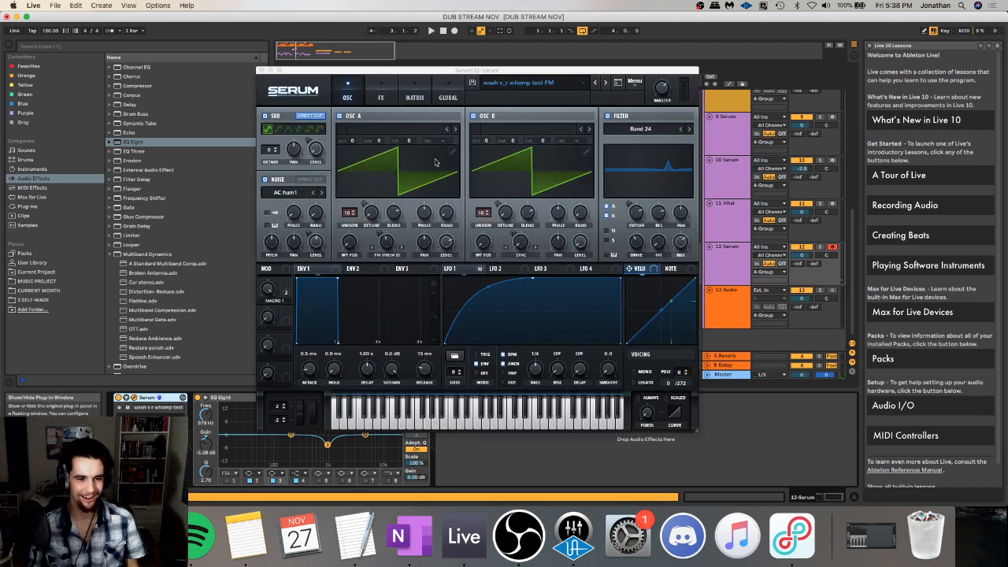
left_click(381, 97)
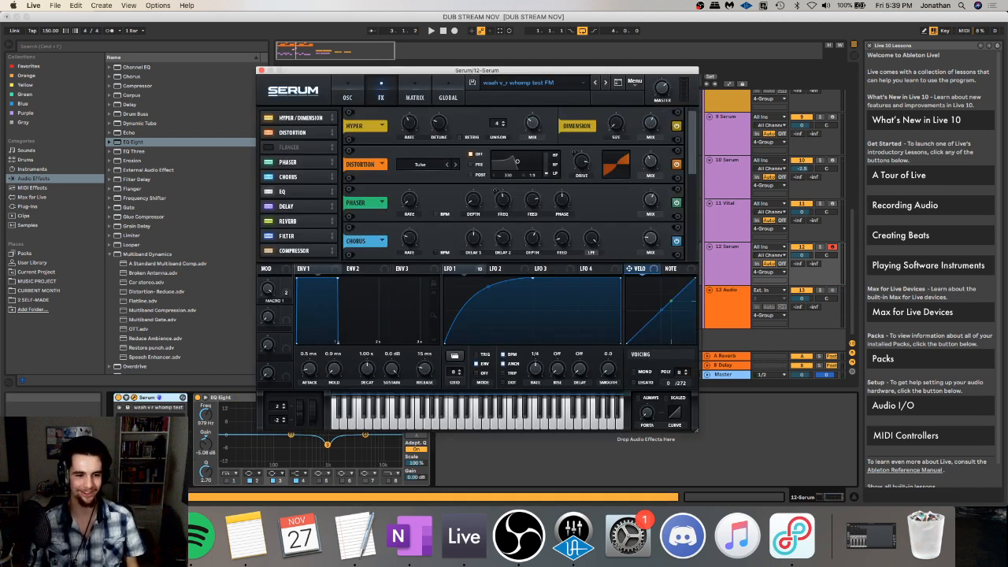
key("super+Tab")
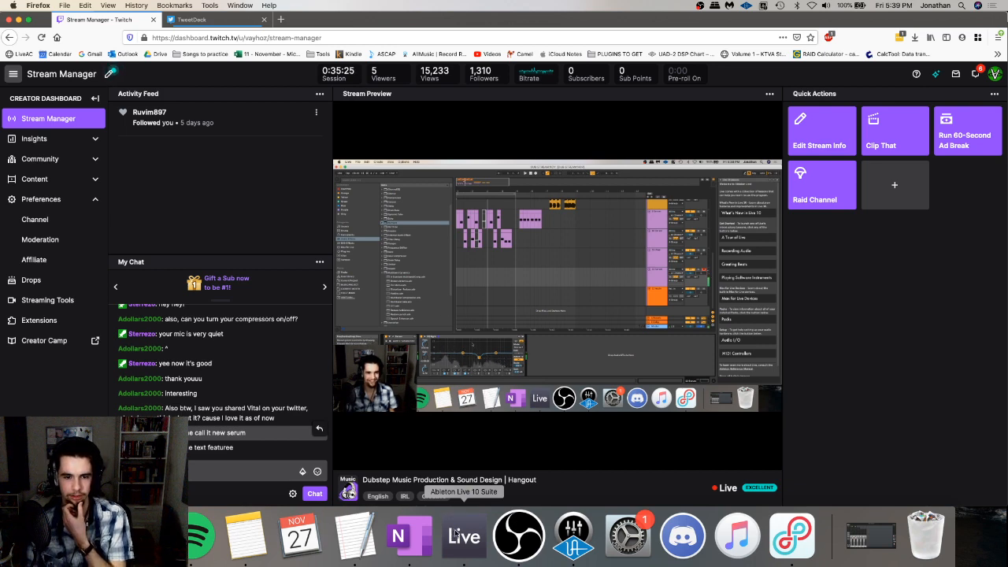
left_click(457, 535)
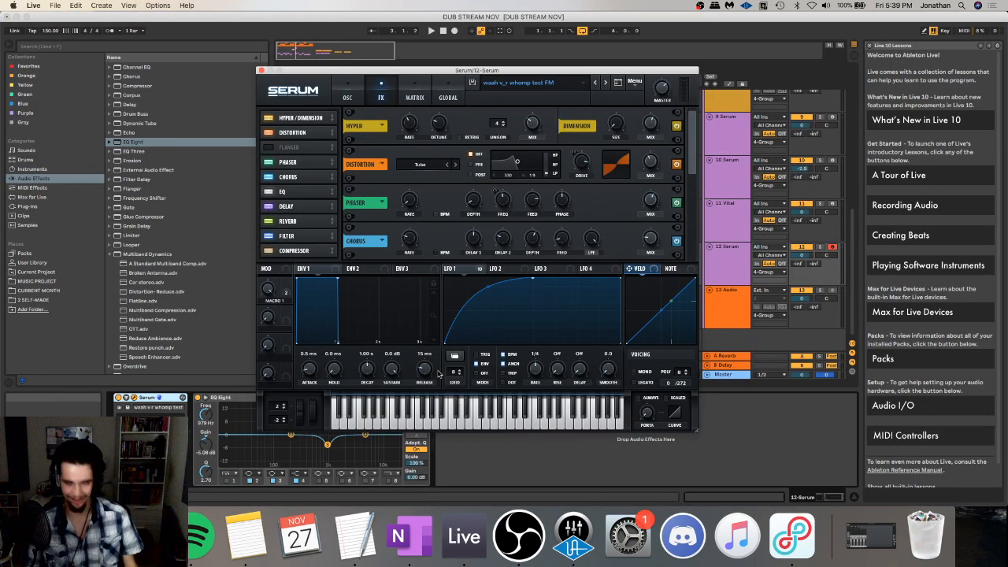
left_click(269, 206)
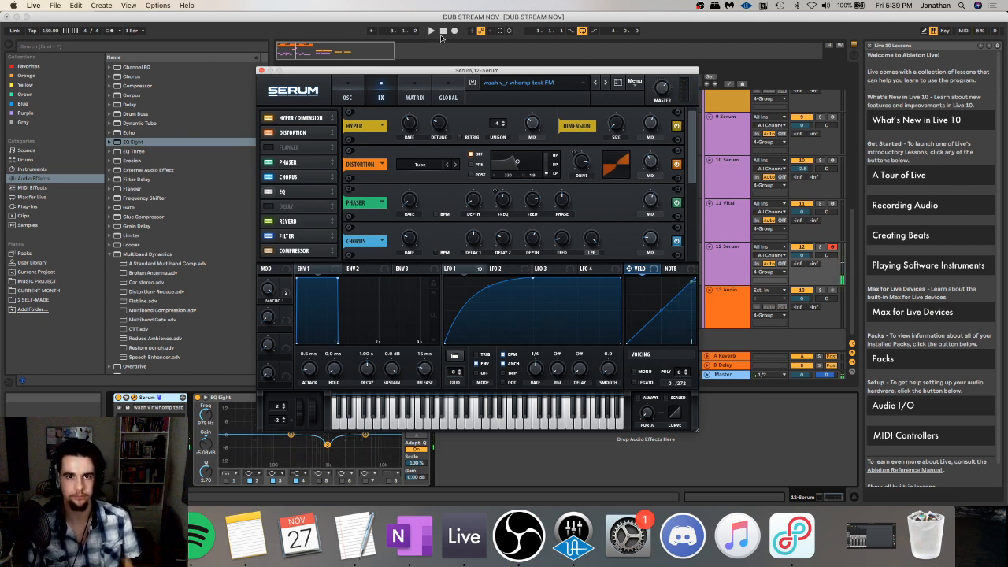
- Audition track 12's four-bar MIDI clip with the rest of the section and close the Serum window
left_click(431, 31)
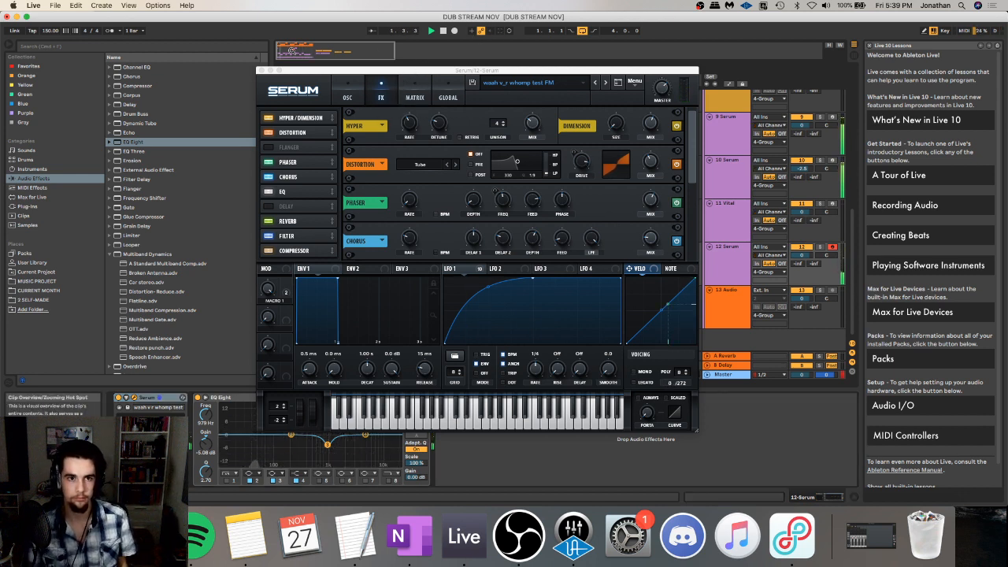
left_click(261, 70)
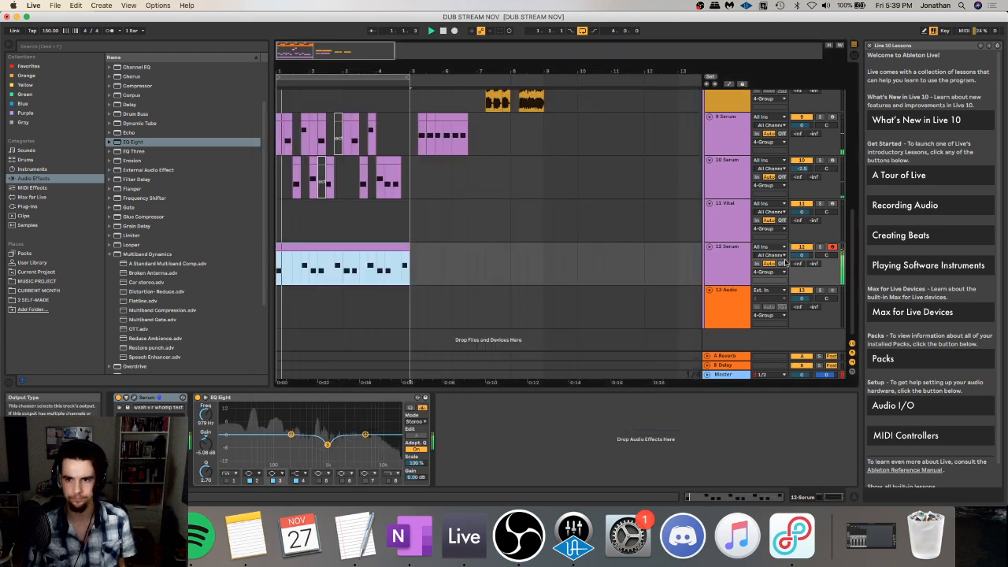
key("space")
left_click_drag(285, 268, 265, 268)
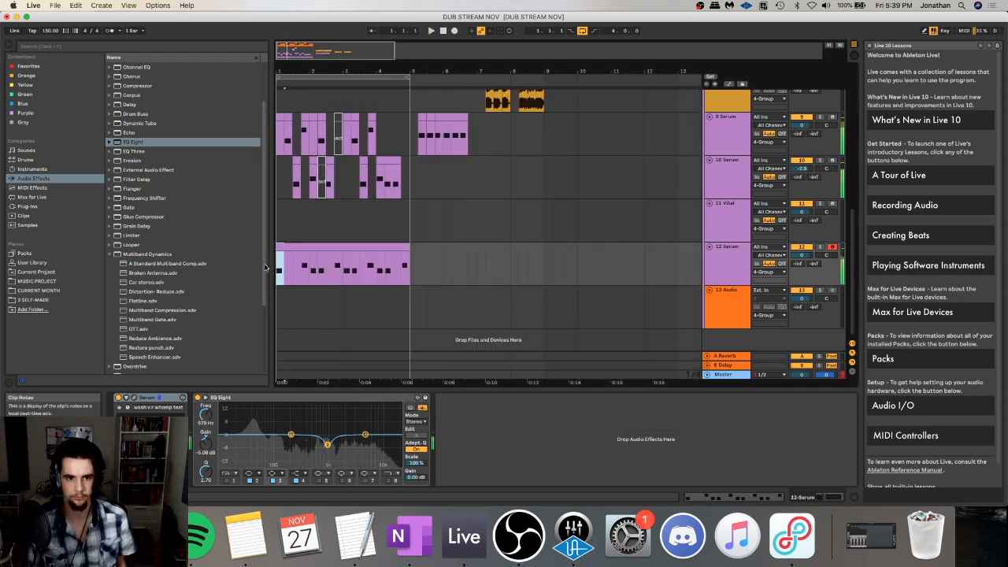
key("space")
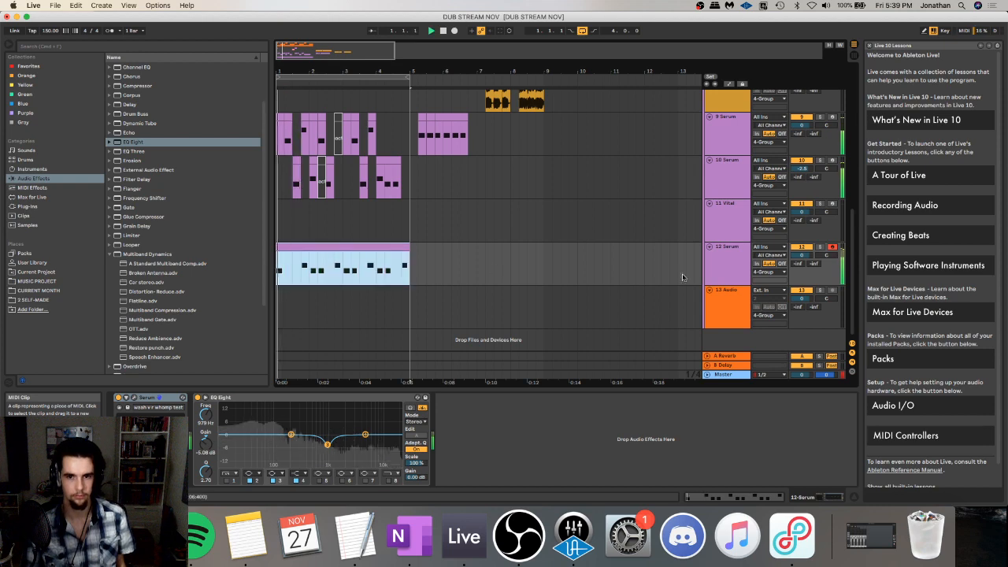
- Try removing the Growl Crunch clip at bar 1 and the opening part of track 12's clip while replaying the section
scroll(288, 163, "up", 5)
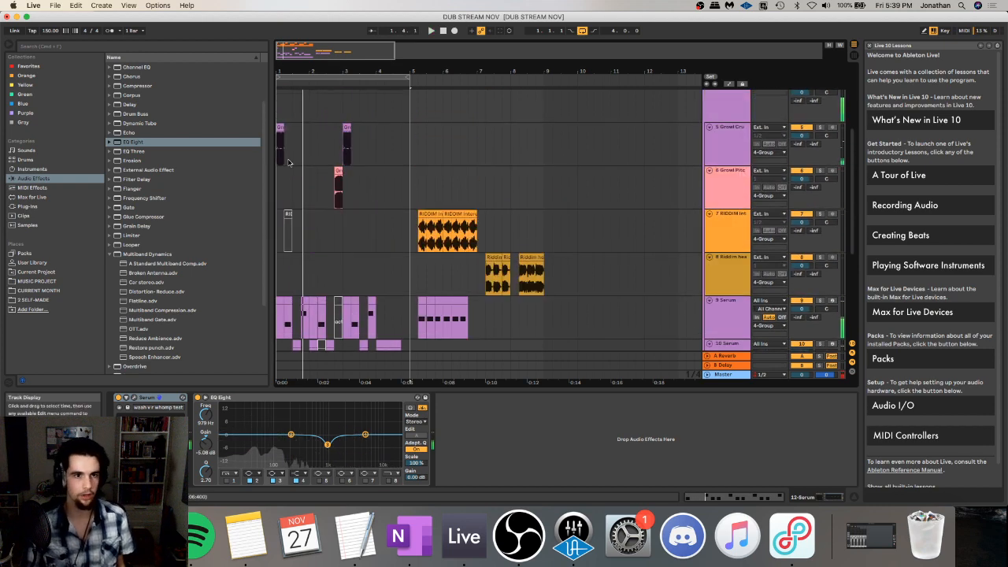
left_click(279, 127)
key("space")
key("Delete")
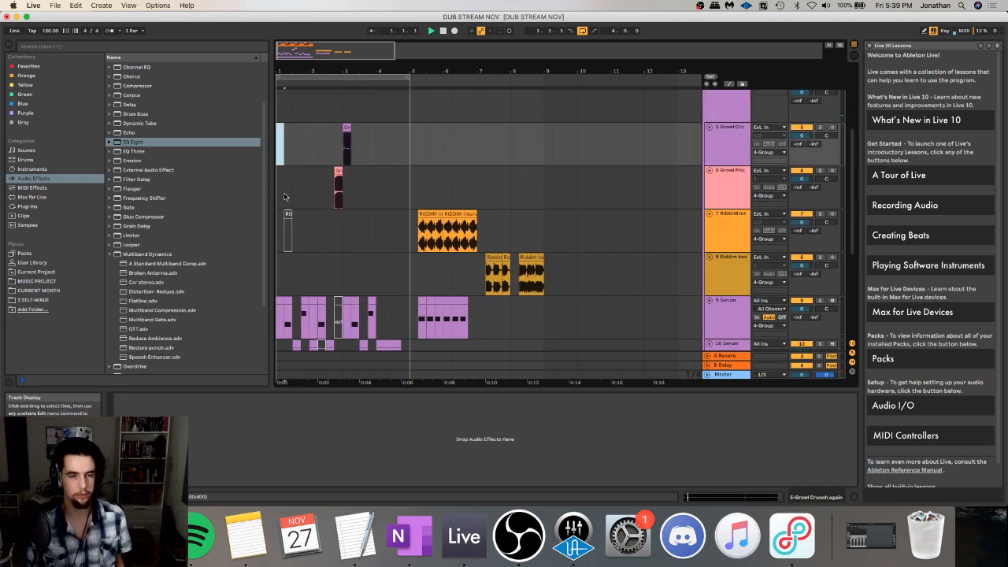
key("space")
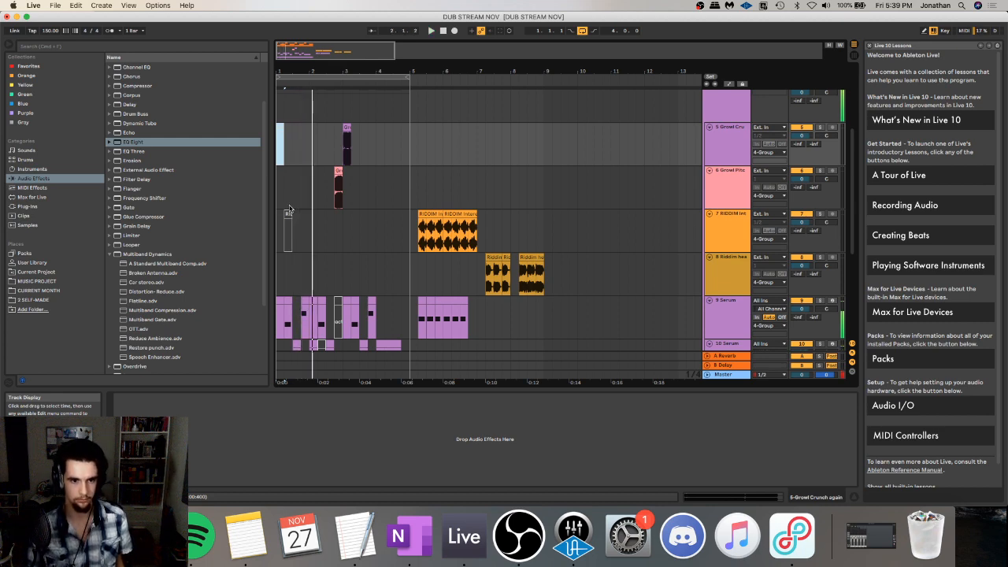
scroll(289, 210, "down", 5)
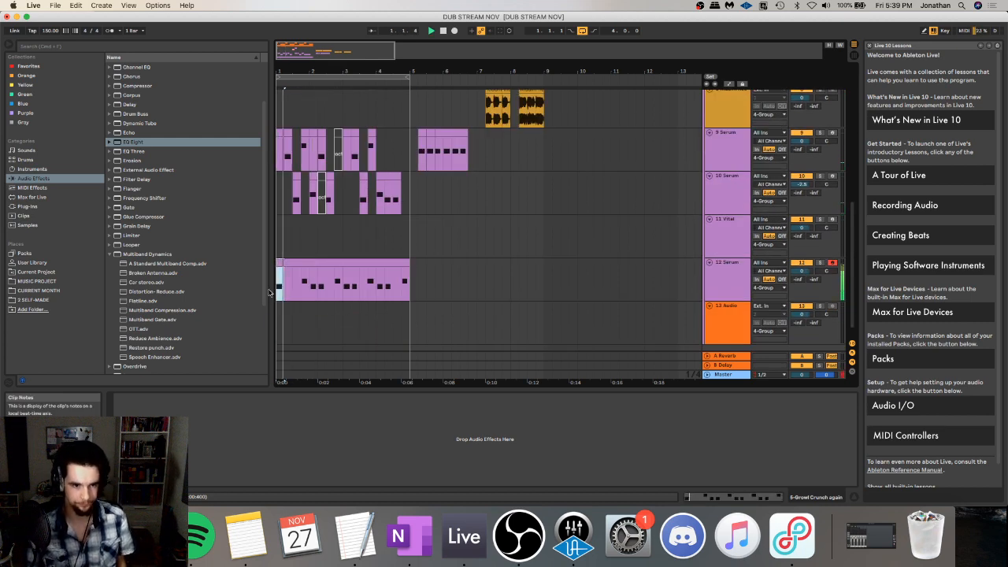
left_click(278, 290)
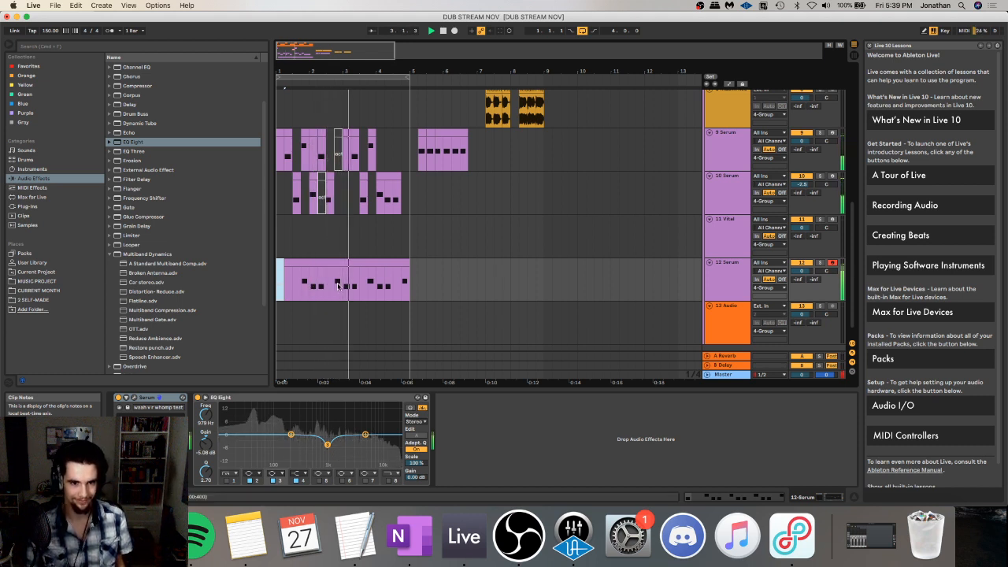
- Undo the last two deletions, stop playback and save the project
key("super+z")
key("super+z")
key("space")
key("super+s")
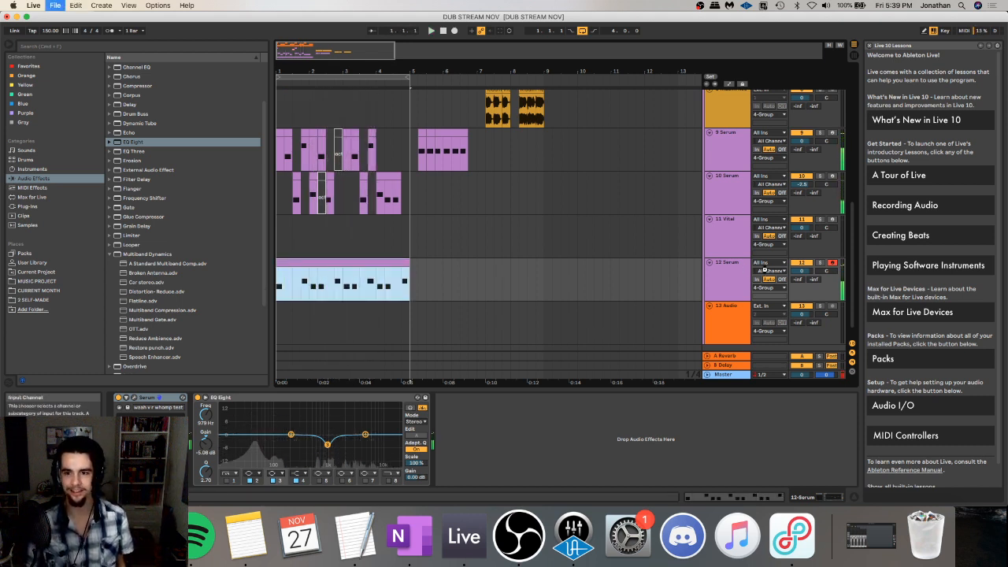
- Solo track 12, turn off Serum's Sub oscillator during playback and close the Serum window
left_click(820, 263)
key("space")
key("space")
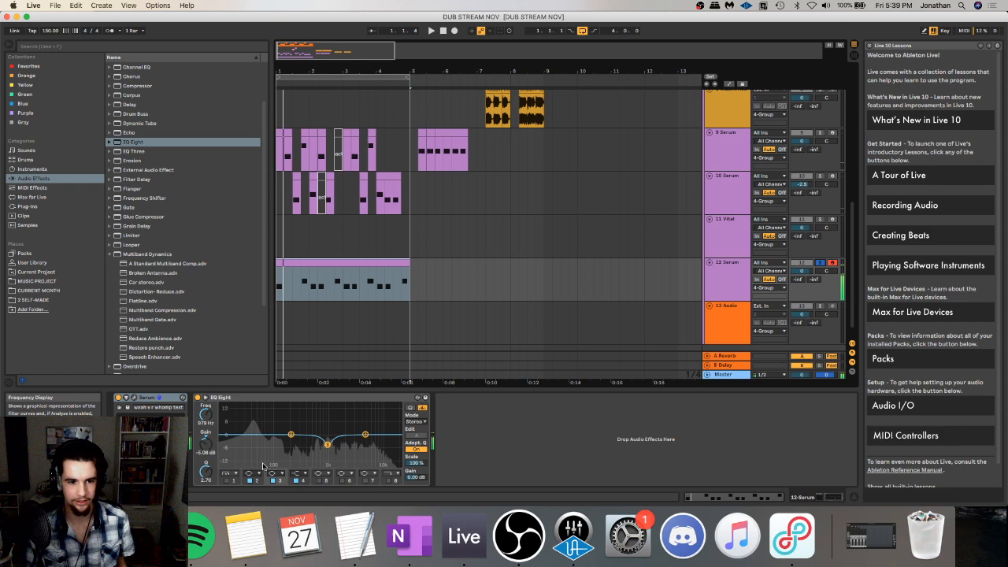
left_click(155, 411)
key("space")
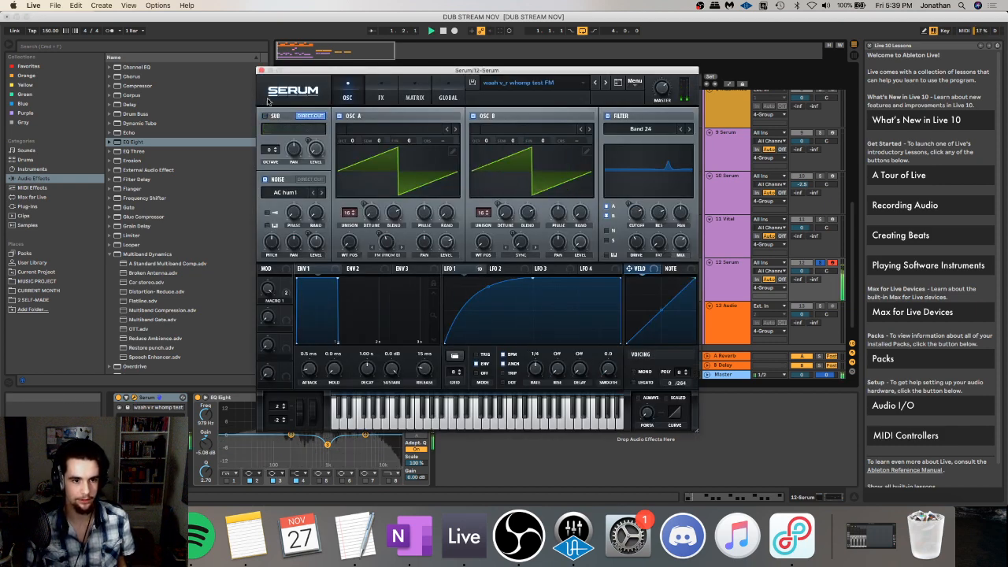
left_click(261, 70)
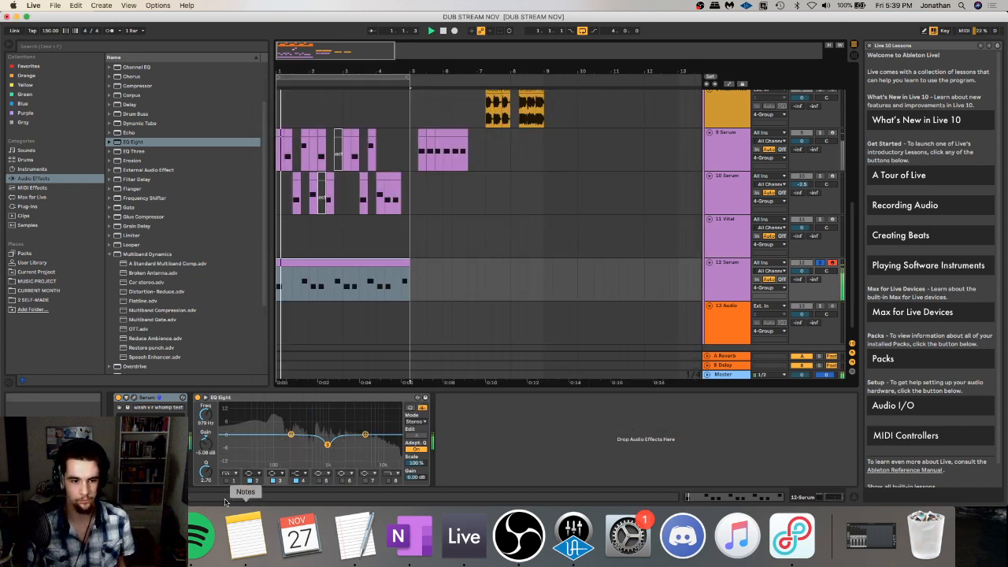
- Enable EQ Eight's first band as a low cut just under 100 Hz and replay the soloed bass
key("space")
left_click(226, 481)
left_click_drag(206, 414, 205, 380)
key("space")
key("space")
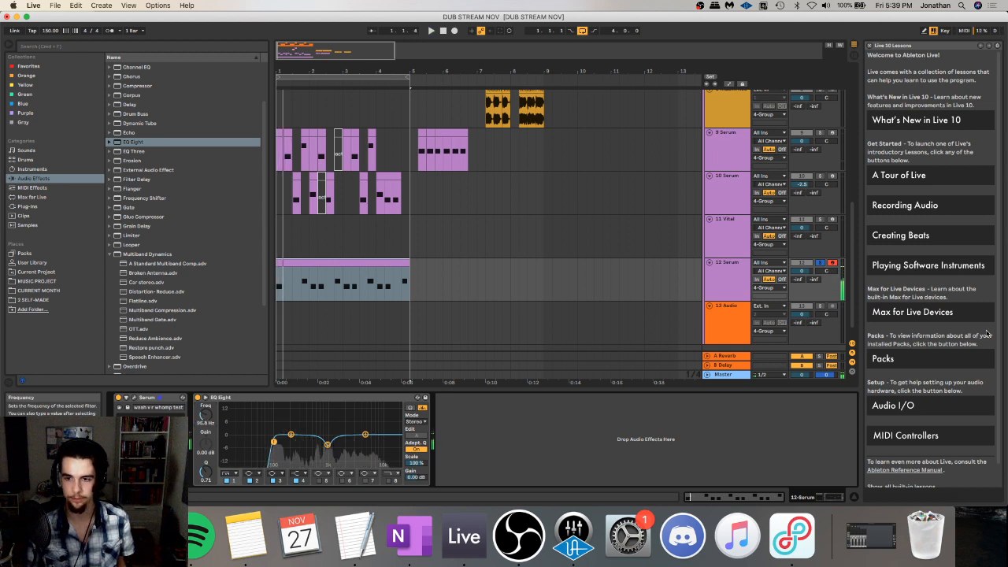
- Unsolo track 12, replay the section with all tracks and stop it with the playback position at bar 5
key("space")
scroll(442, 279, "up", 3)
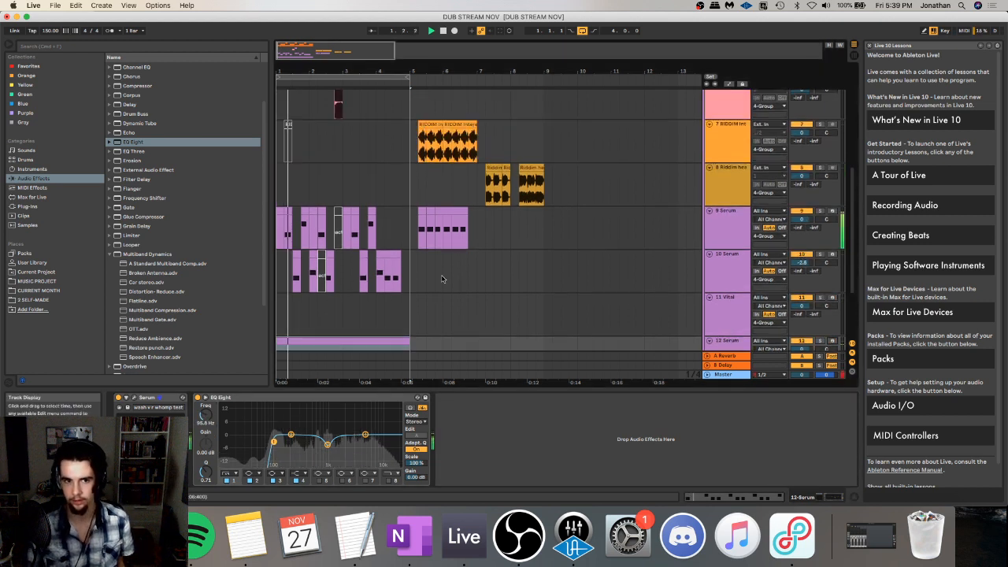
left_click(300, 238)
scroll(337, 196, "up", 3)
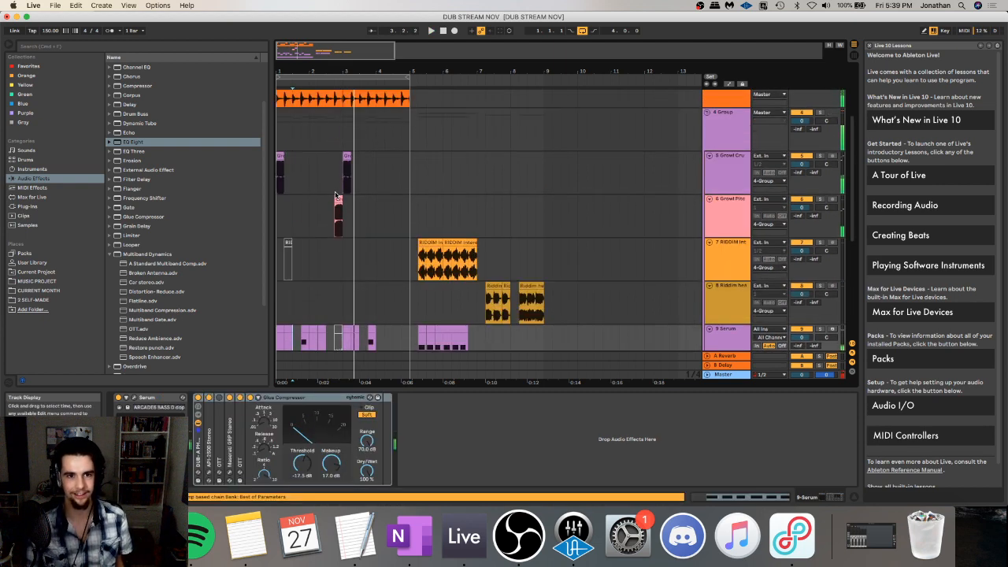
left_click(343, 140)
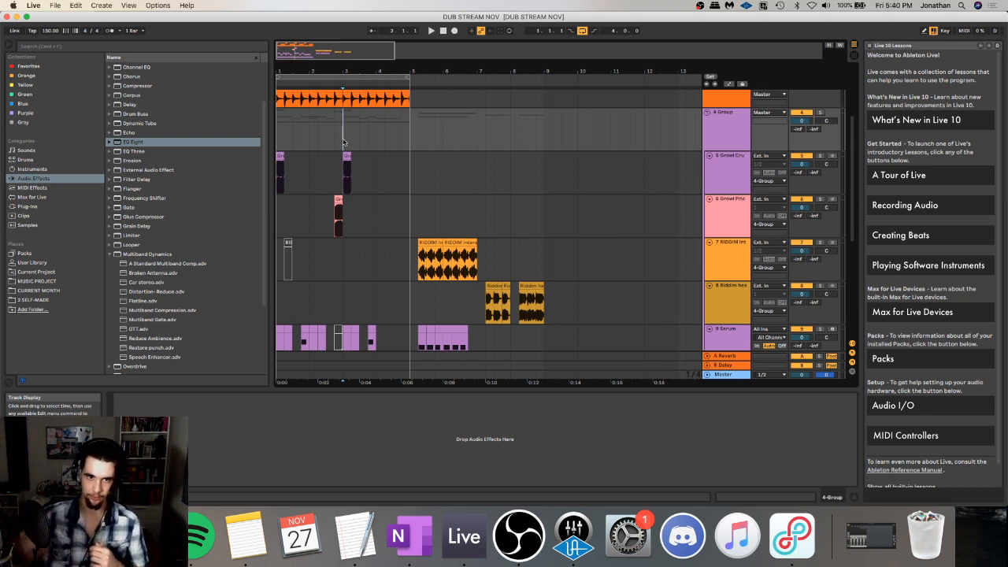
left_click(411, 133)
- Group the kick, snare and Cymatics loop tracks, fold the group and name it DRUMS
scroll(410, 134, "up", 5)
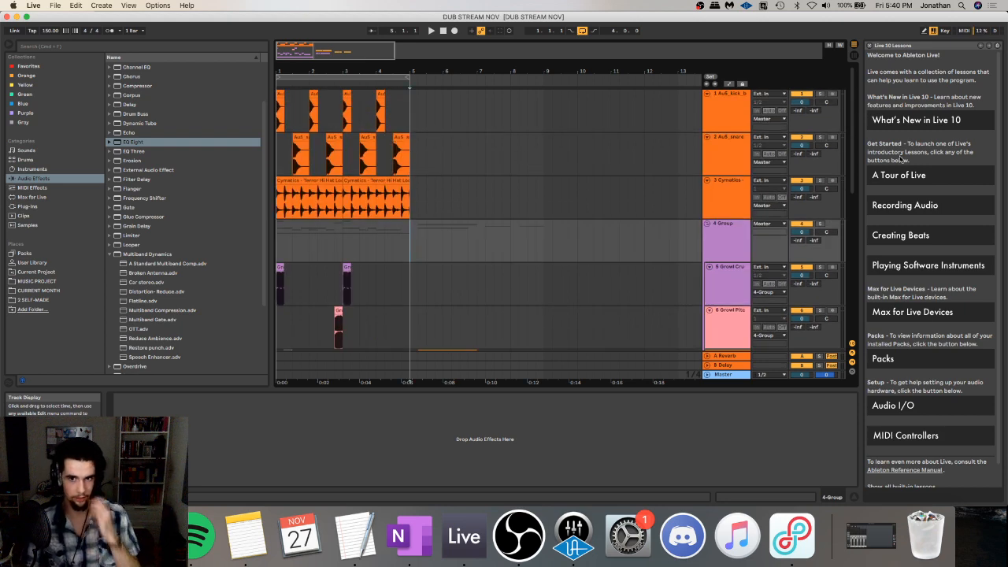
left_click(720, 196)
left_click(717, 98, "shift")
key("ctrl+g")
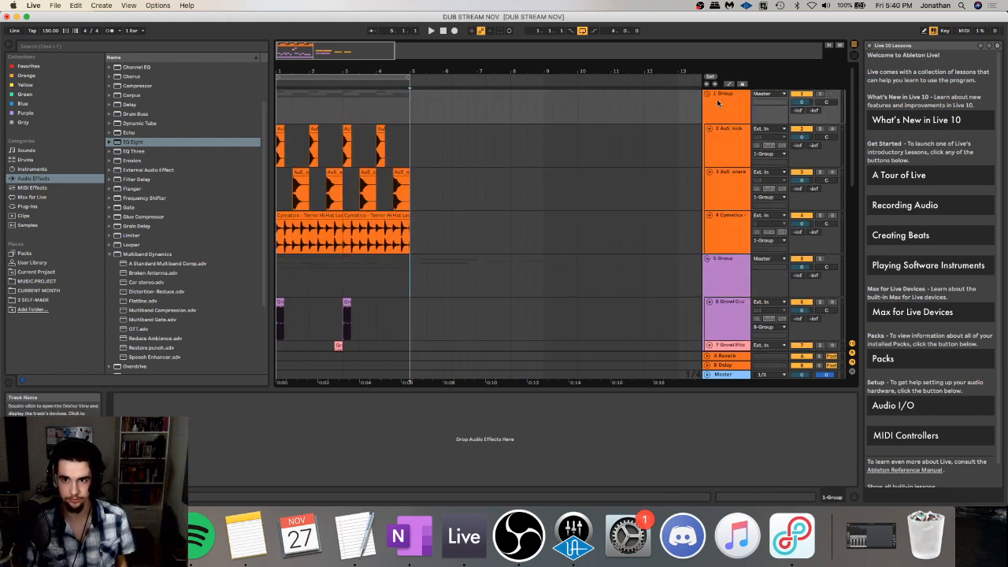
left_click(707, 93)
left_click(720, 96)
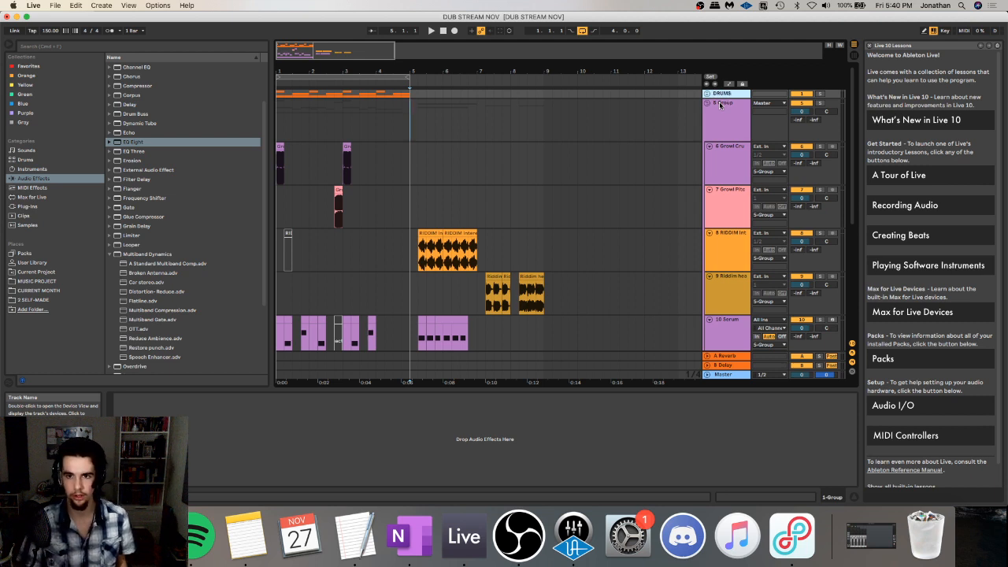
- Search the browser for "2 4 side" and load the 1 SIDECHAIN 2 4.adg preset onto the bass group
left_click(719, 105)
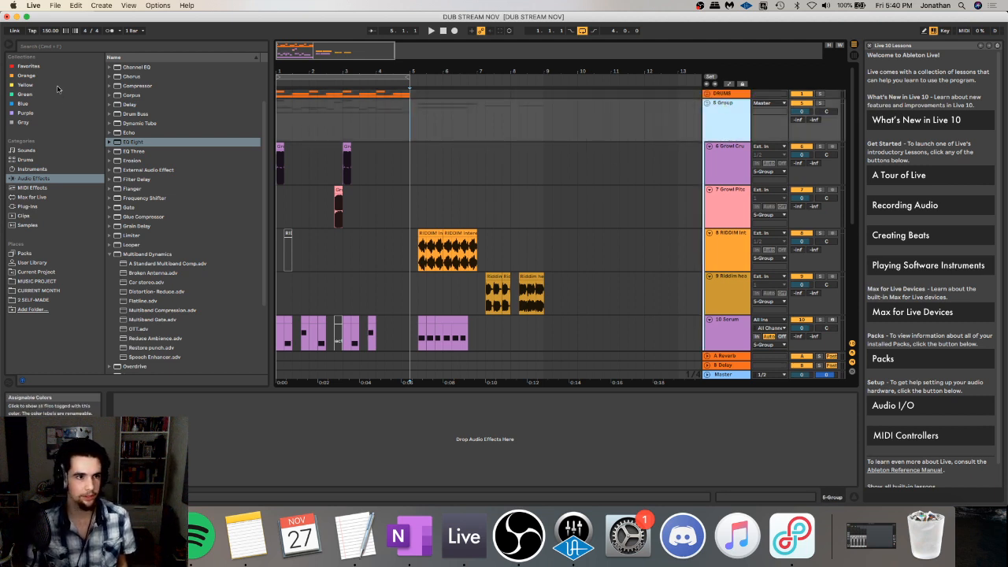
left_click(31, 67)
key("super+f")
type("23")
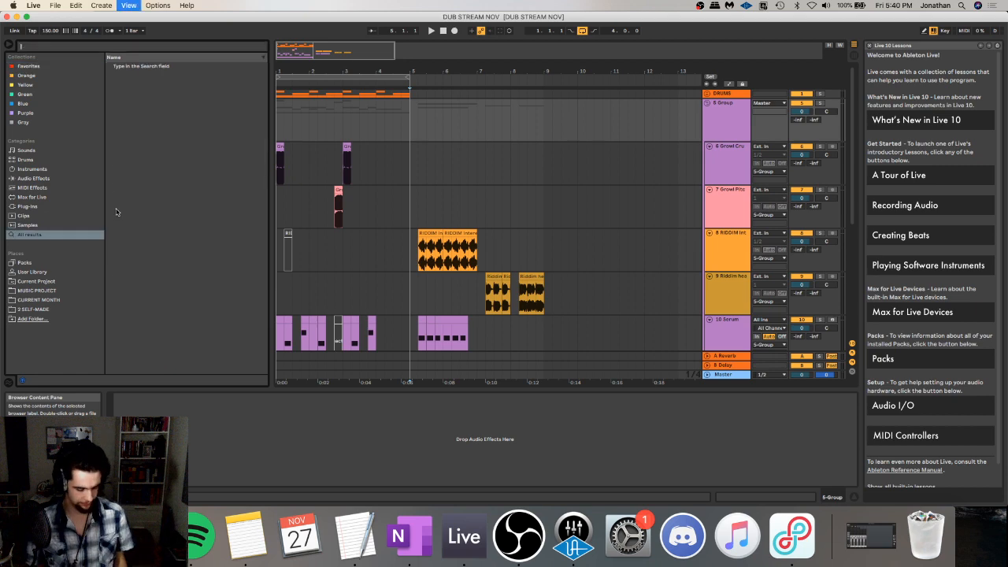
key("BackSpace")
type("4")
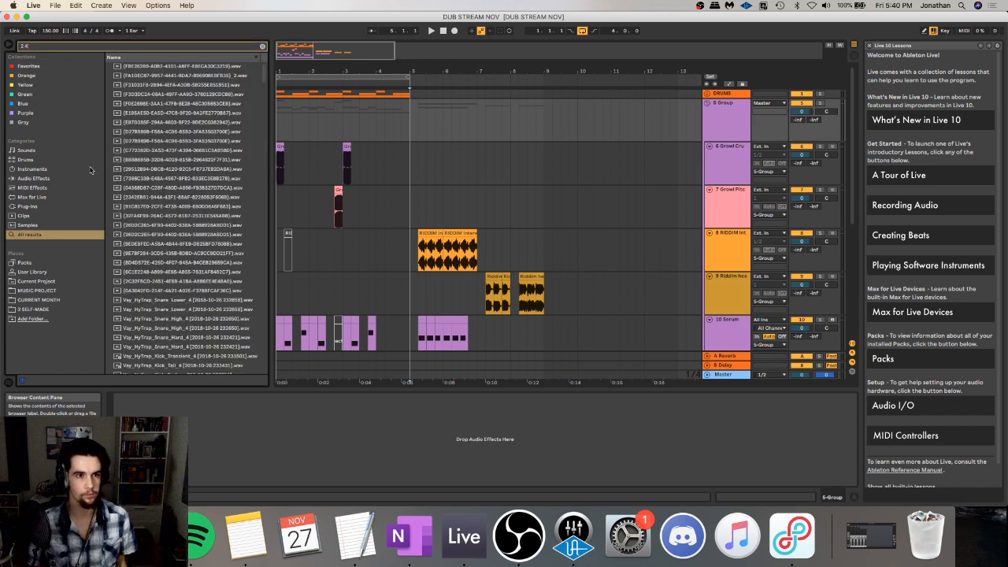
type(" side")
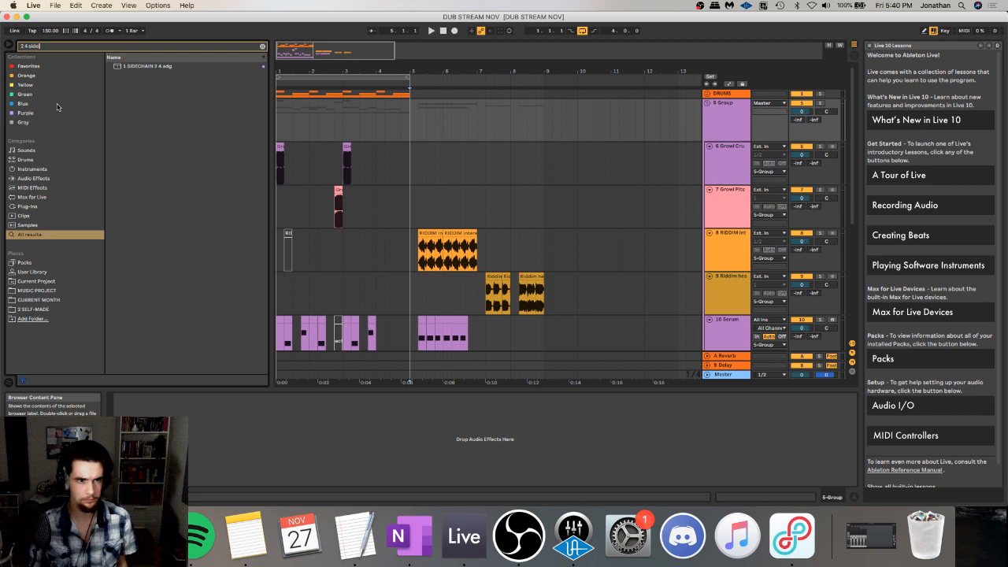
left_click(147, 67)
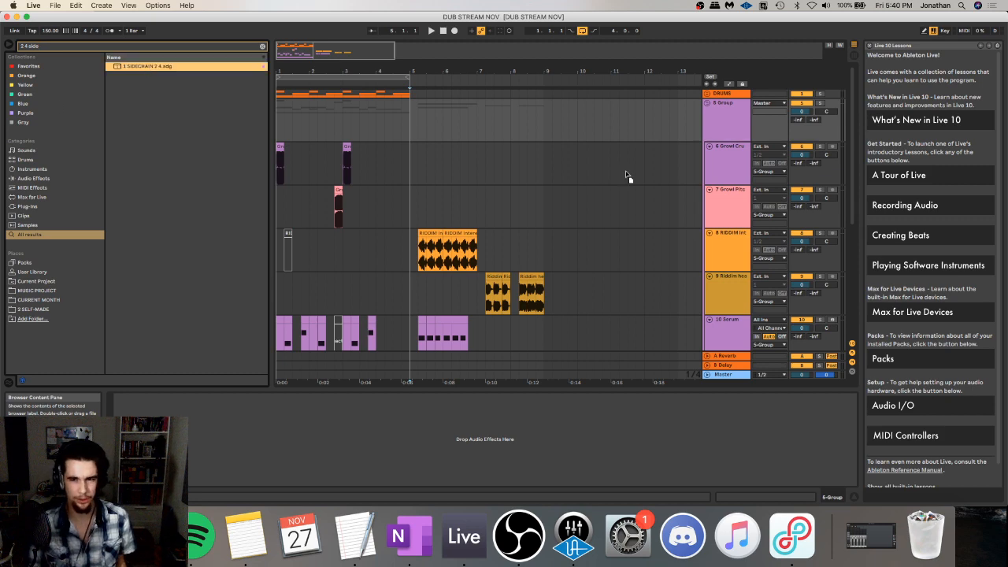
- Switch to the Twitch Stream Manager and OBS to check the livestream and return to Live
key("super+Tab")
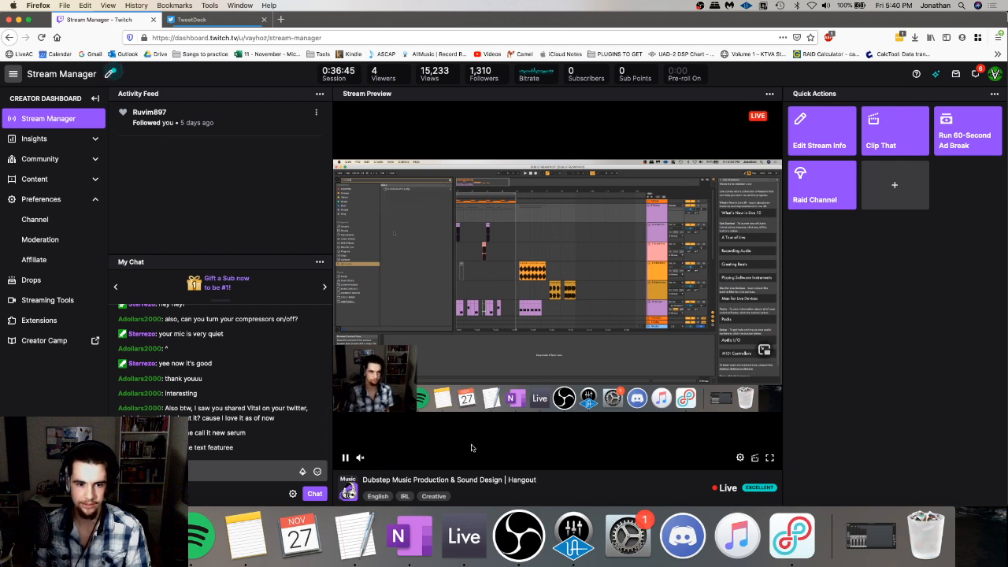
left_click(482, 506)
left_click(518, 536)
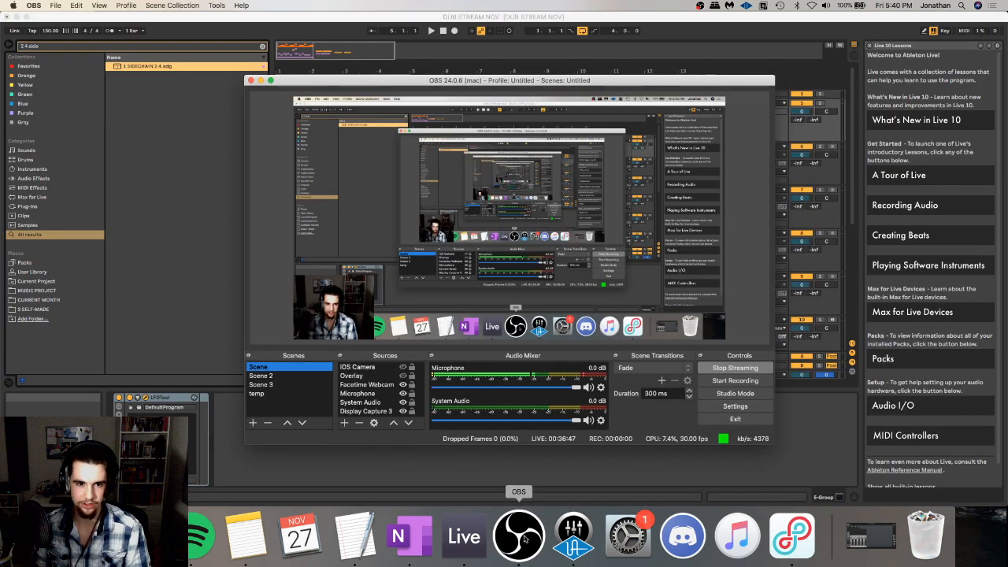
key("super+Tab")
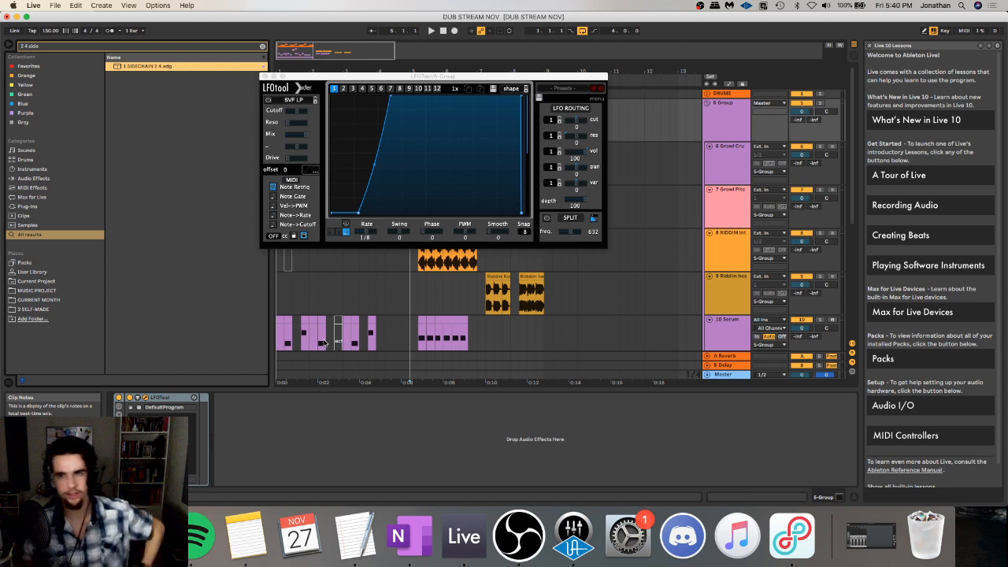
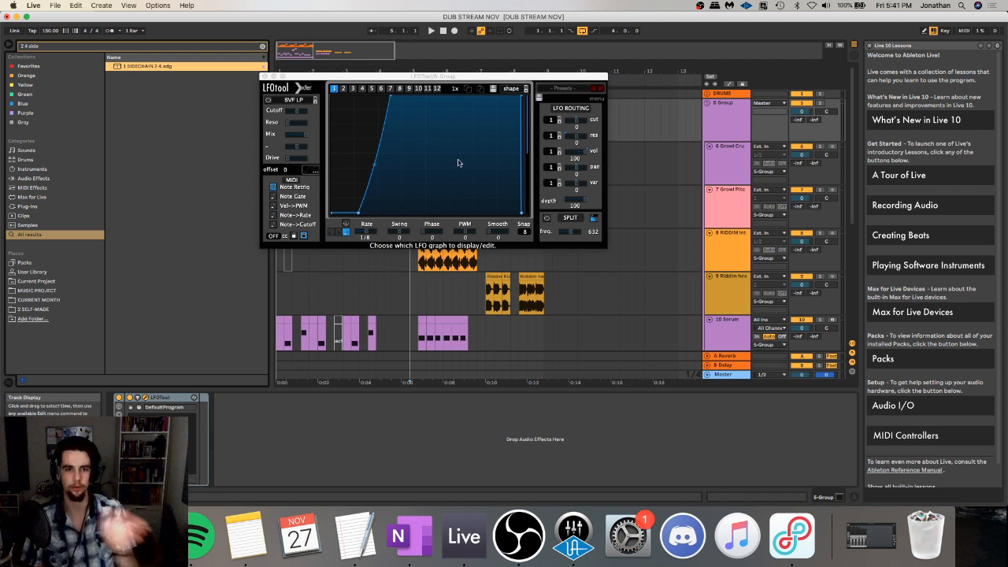
- Play the section briefly, close the LFOTool window and unfold the DRUMS group
key("space")
key("space")
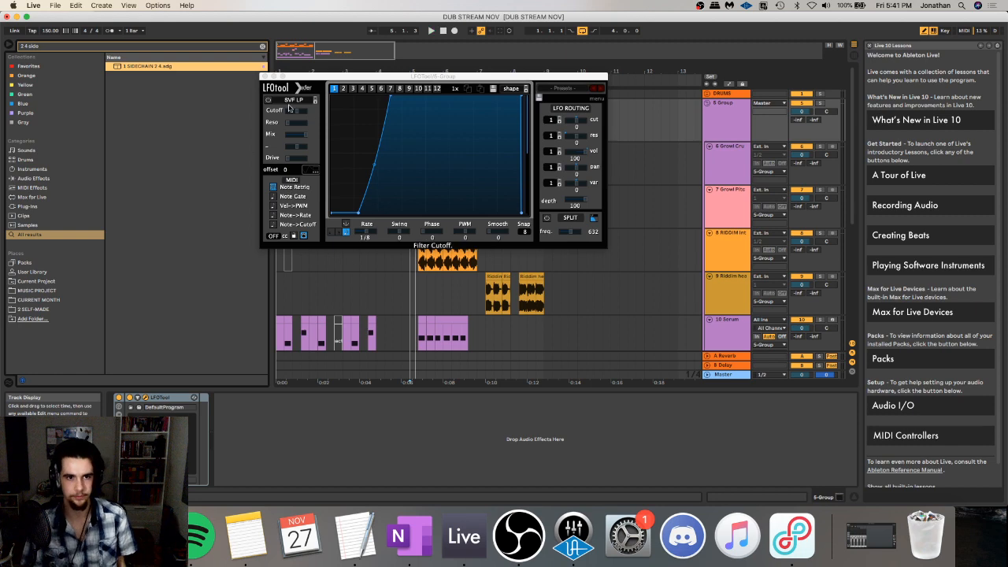
left_click(266, 76)
left_click(706, 94)
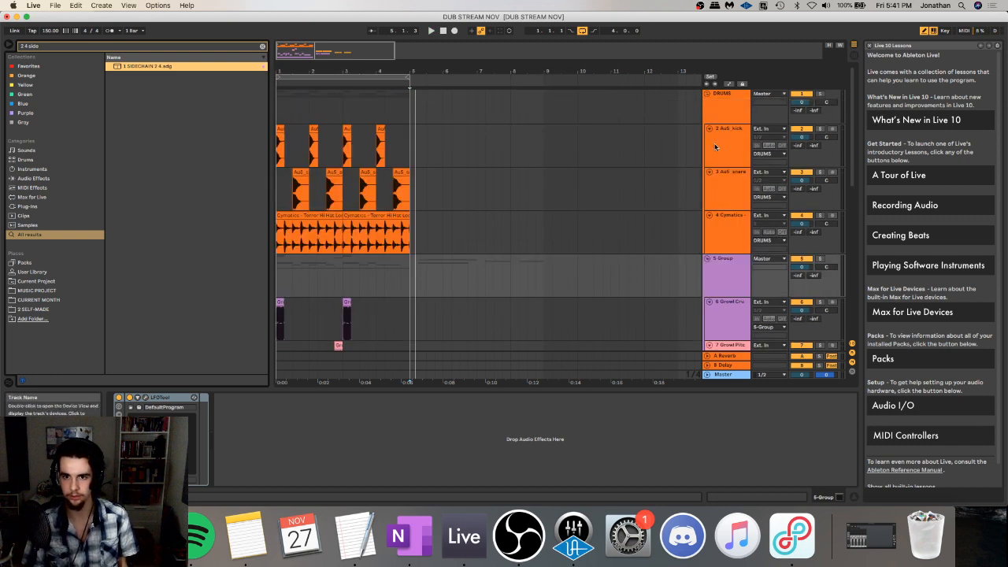
- Add a MIDI track below the Cymatics loop in the DRUMS group and insert a one-beat clip at bar 1
left_click(603, 260)
left_click_drag(297, 266, 276, 266)
key("super+shift+m")
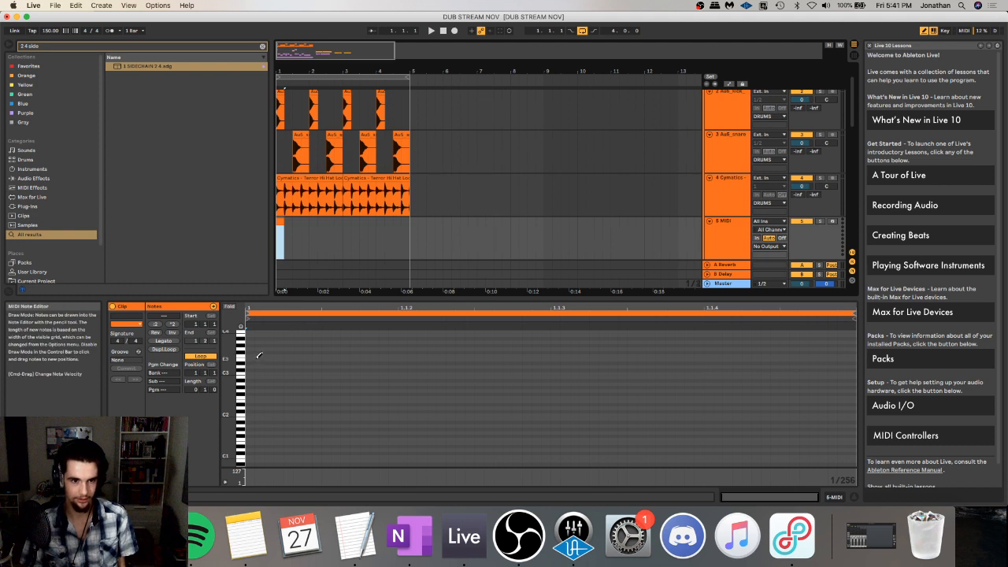
- Turn off draw mode and place a short note on C1 at the very start of the MIDI clip
key("super+q")
left_click(534, 282)
key("b")
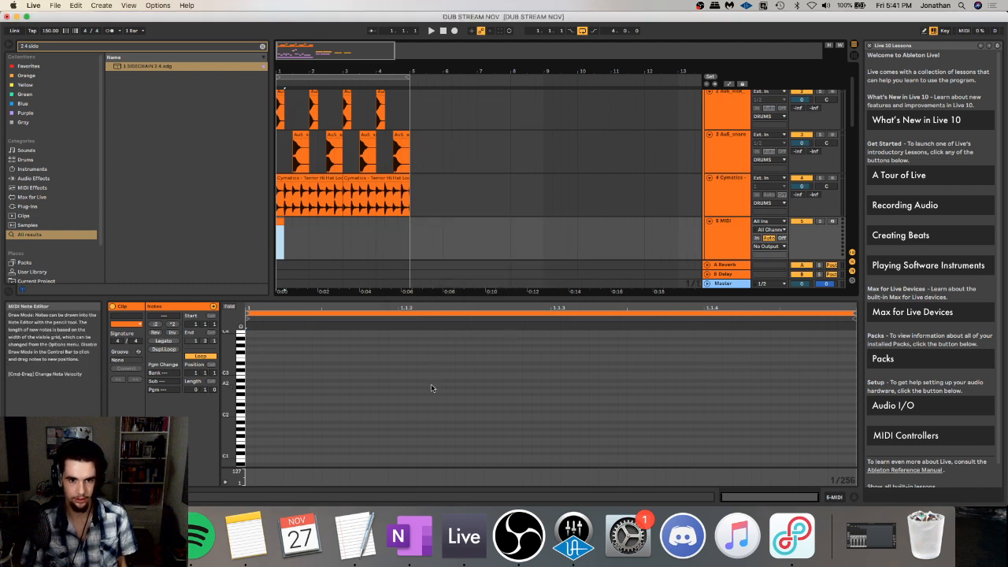
left_click(317, 375)
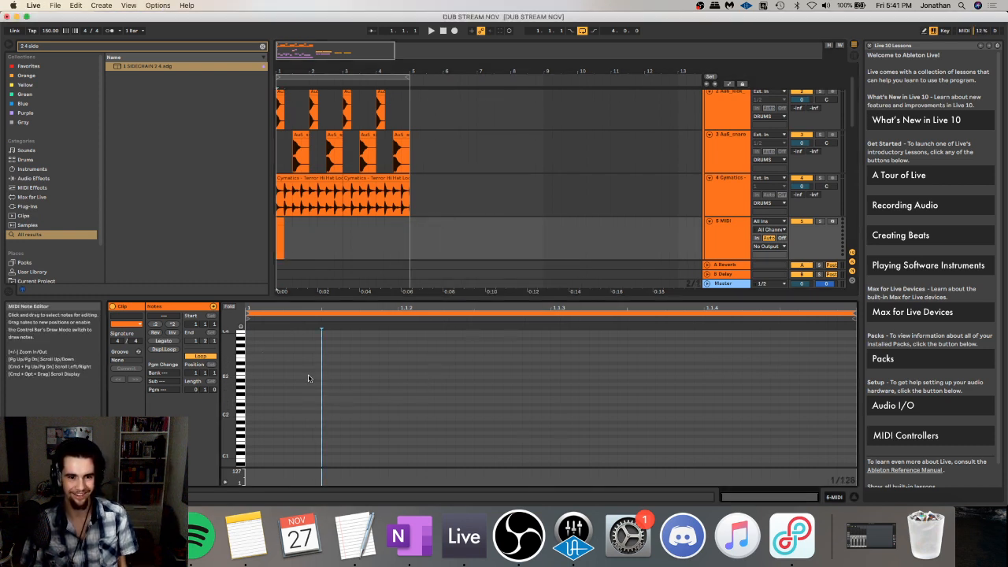
double_click(270, 419)
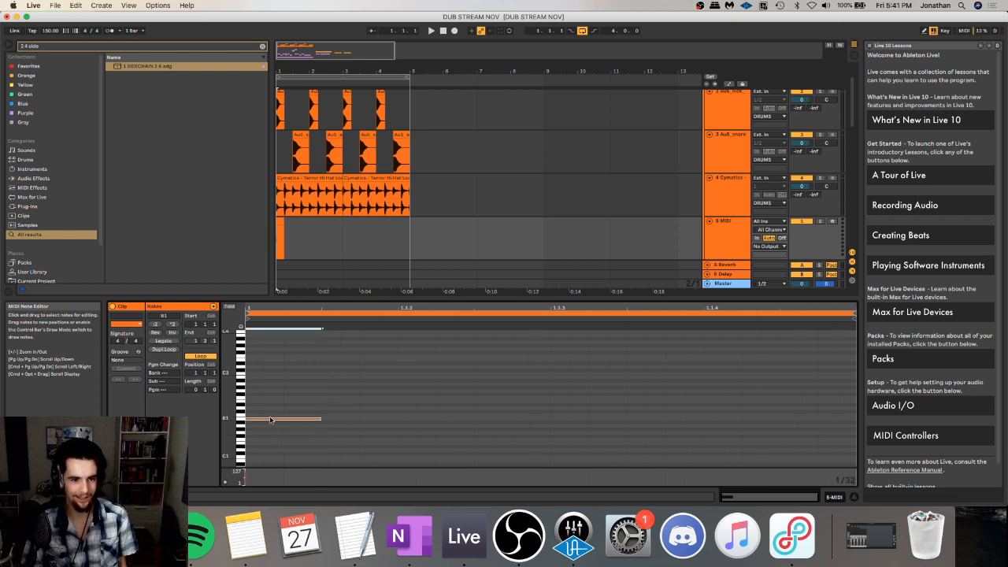
key("shift+Up")
key("Up")
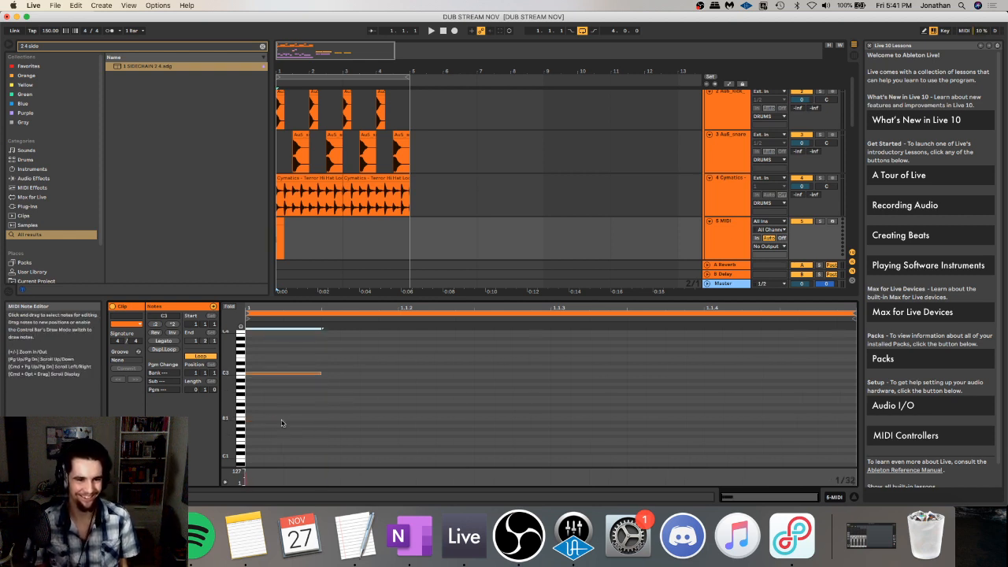
key("shift+Down")
key("shift+Down")
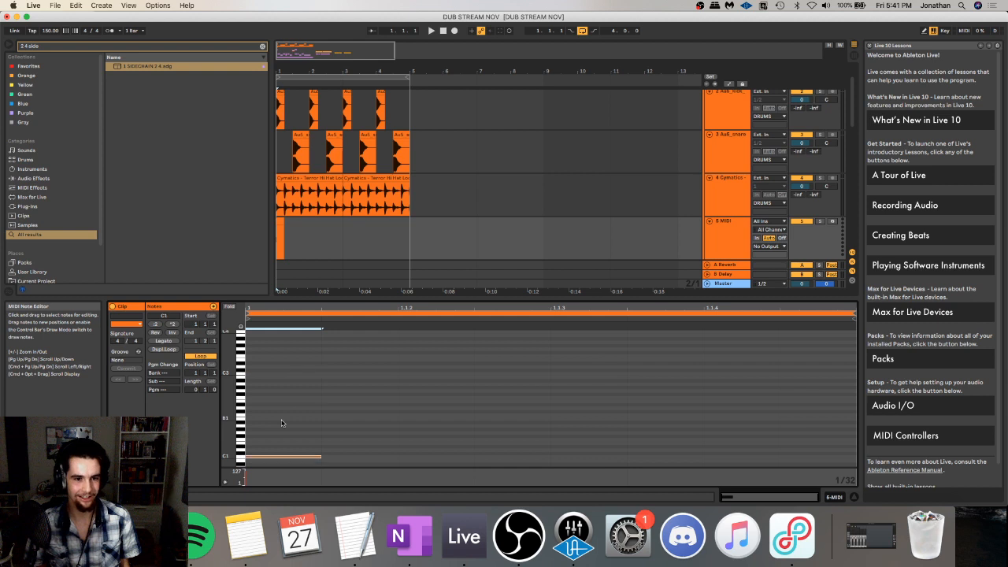
- Duplicate the one-beat MIDI clip every two beats until it fills the four-bar section
left_click(286, 248)
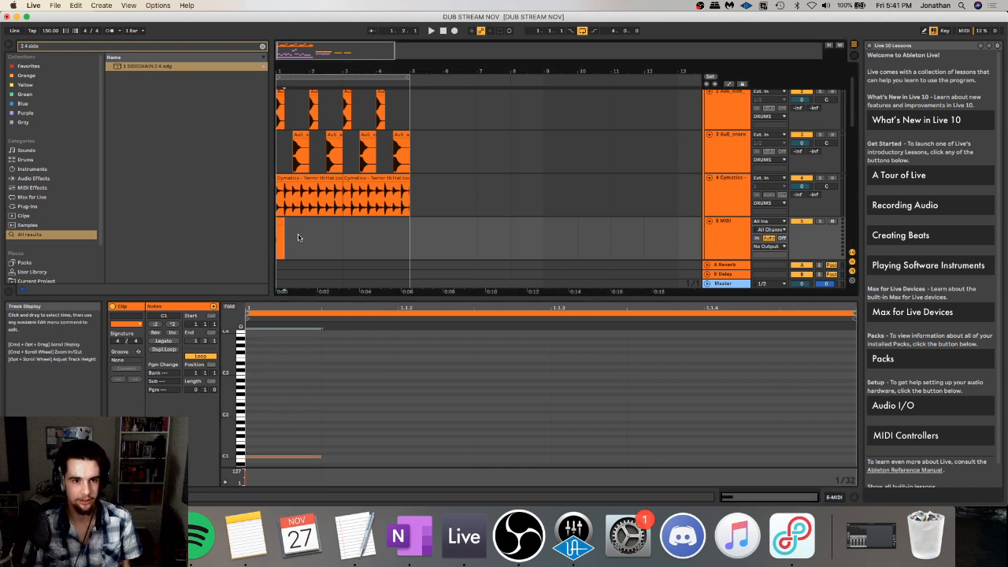
key("super+d")
key("super+d")
key("super+d")
key("super+d")
key("super+d")
key("super+d")
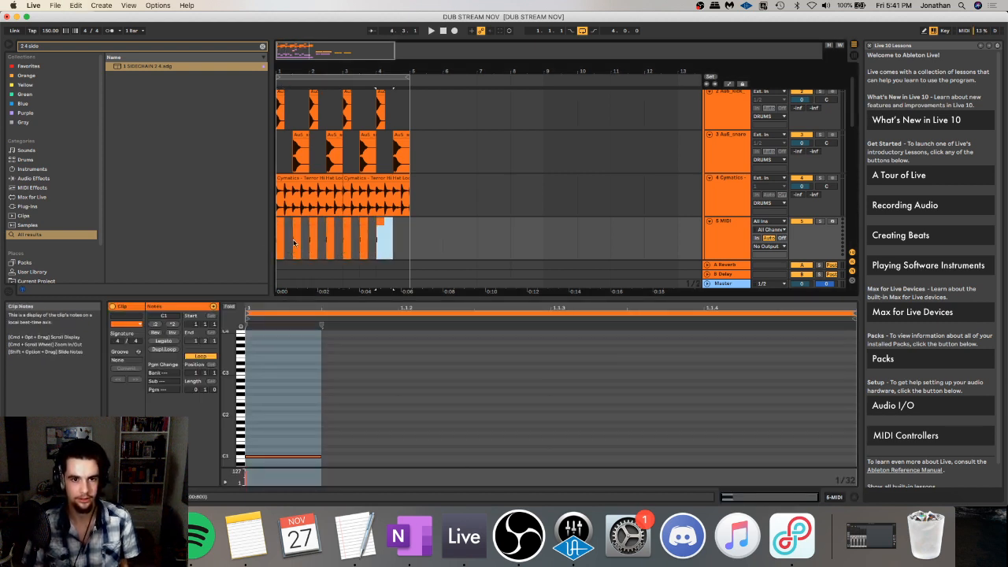
key("super+d")
left_click(279, 223)
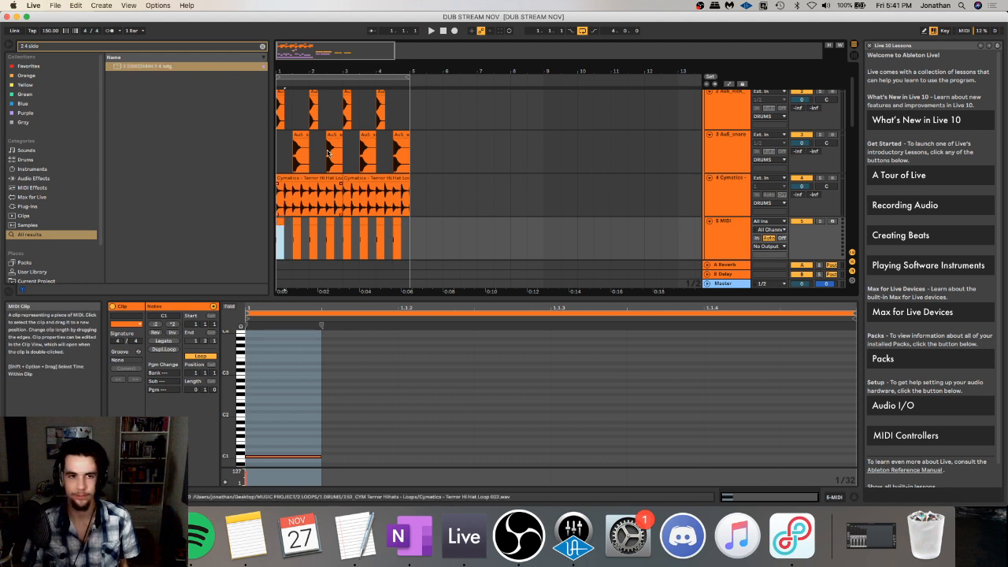
- Clear the browser search and route the new MIDI track's output to LFOTool on 6-Group
left_click(263, 46)
left_click(44, 179)
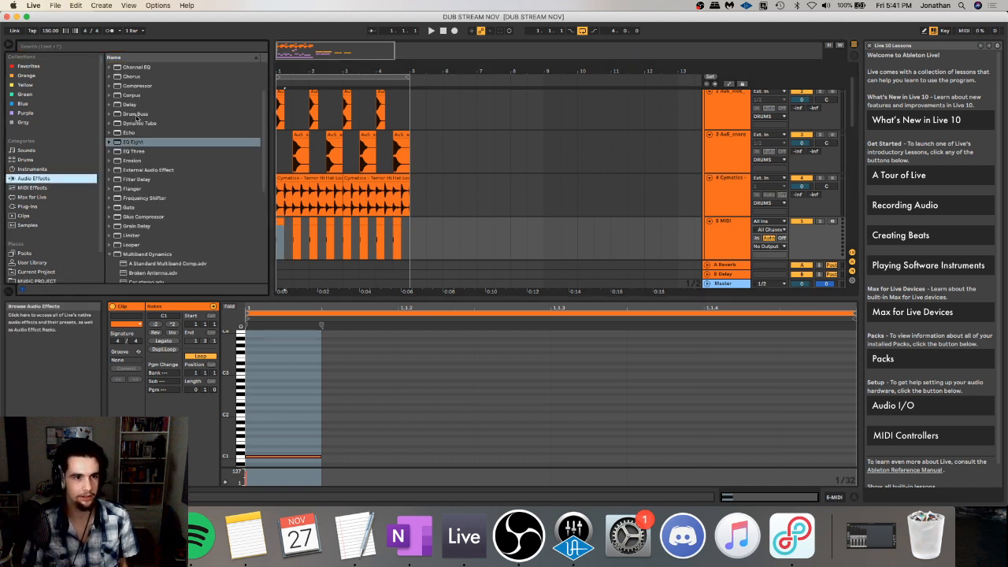
left_click(768, 247)
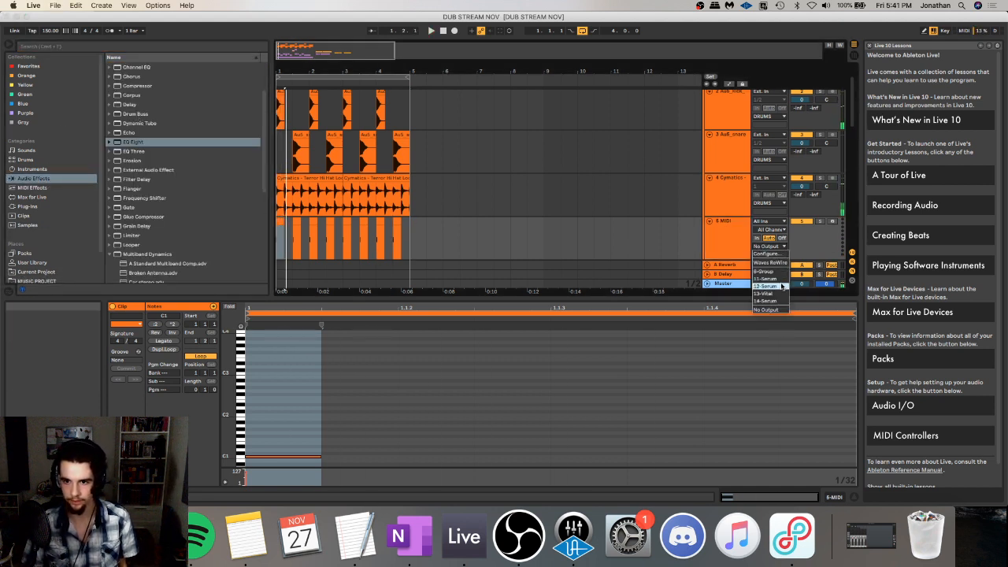
left_click(763, 271)
left_click(720, 240)
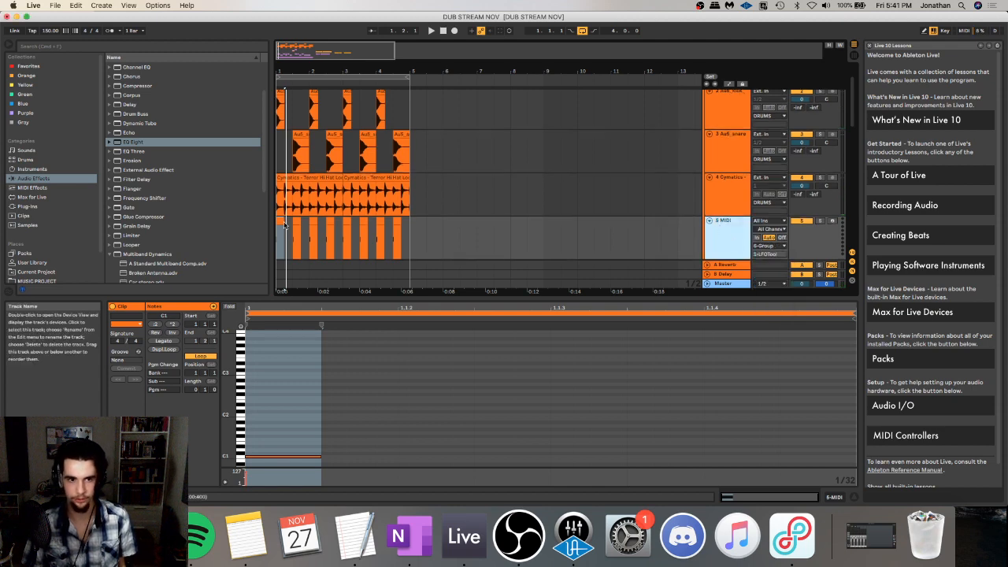
- Show the bass group's devices, play the sidechained section from bar 1 and stop it
scroll(760, 190, "down", 5)
left_click(730, 184)
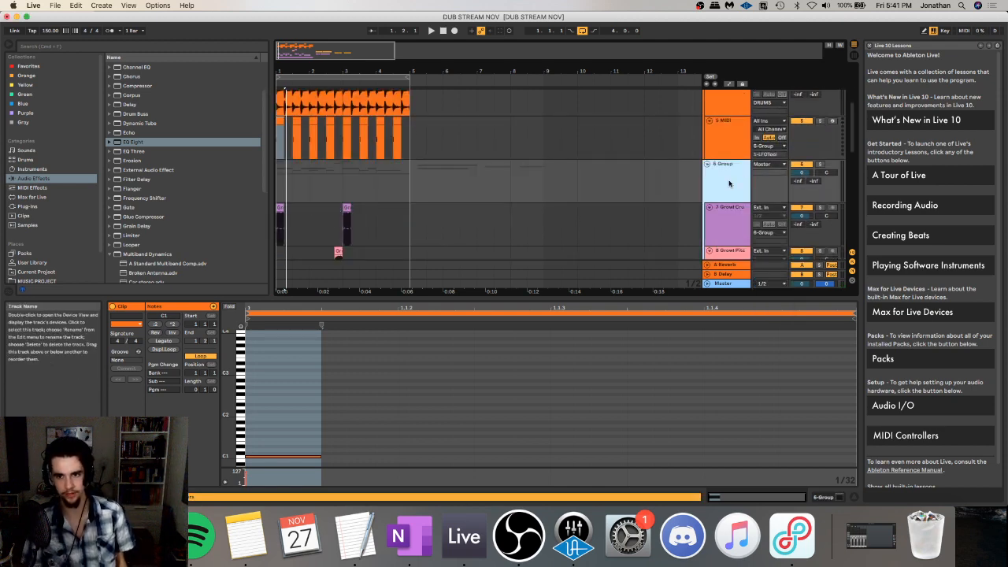
double_click(724, 168)
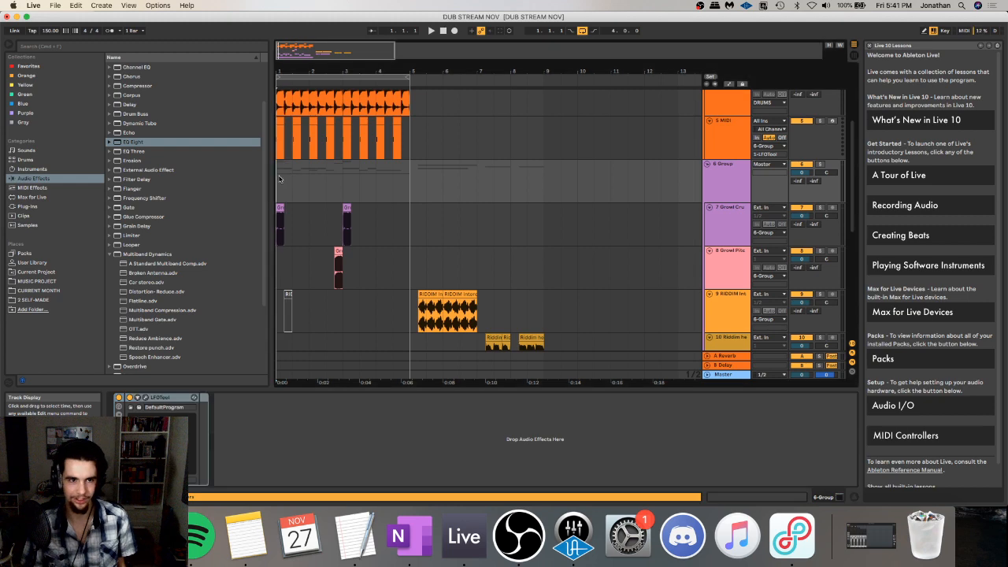
key("space")
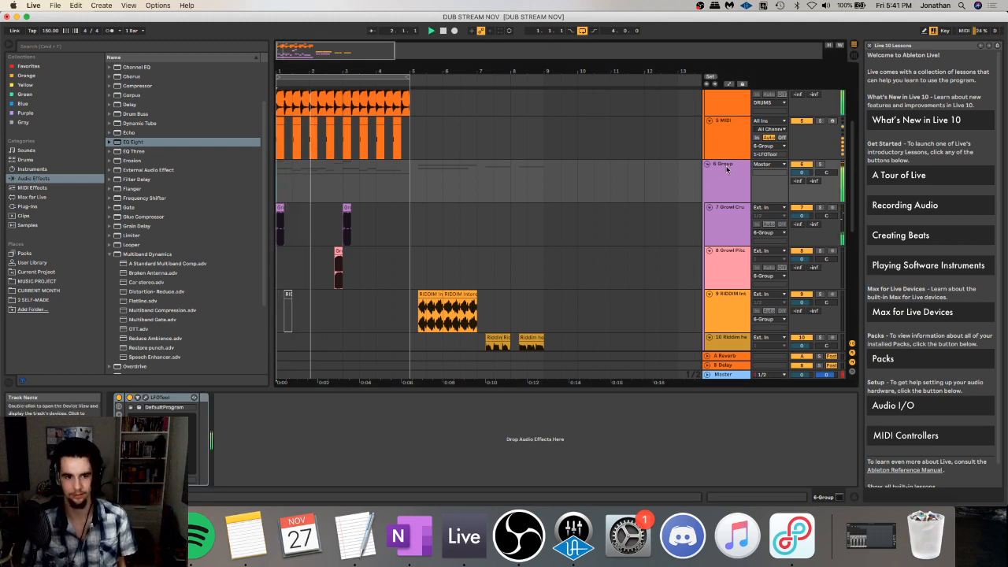
scroll(670, 175, "up", 4)
left_click(300, 189)
key("space")
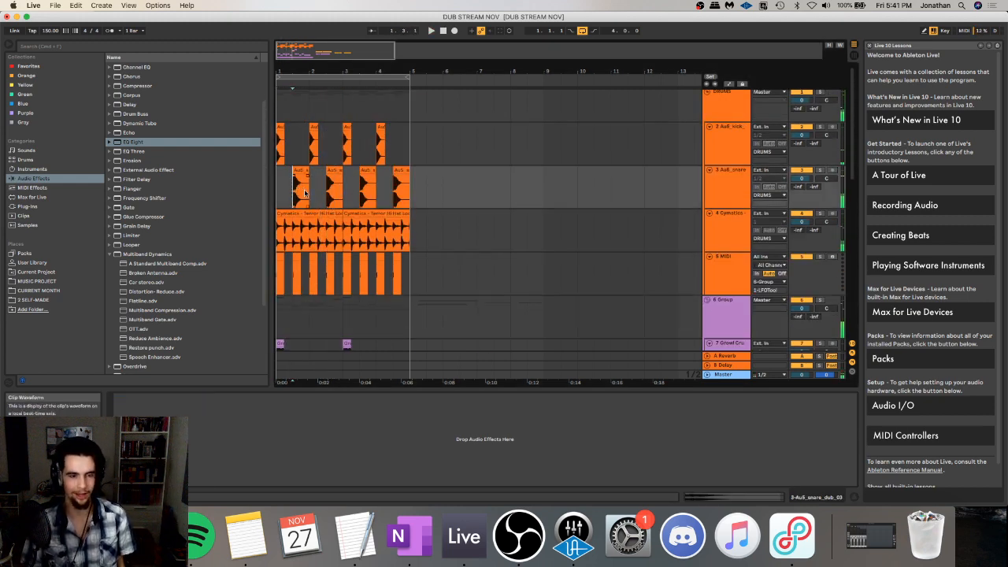
- Insert an audio track below the snare track and audition the DRUMS group in solo
left_click(282, 189)
left_click_drag(289, 72, 290, 111)
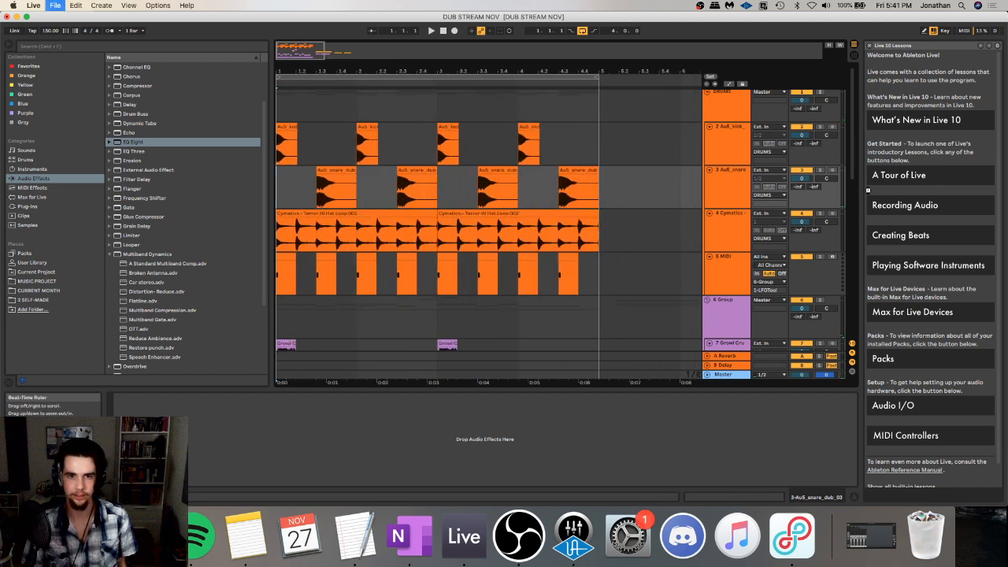
key("super+t")
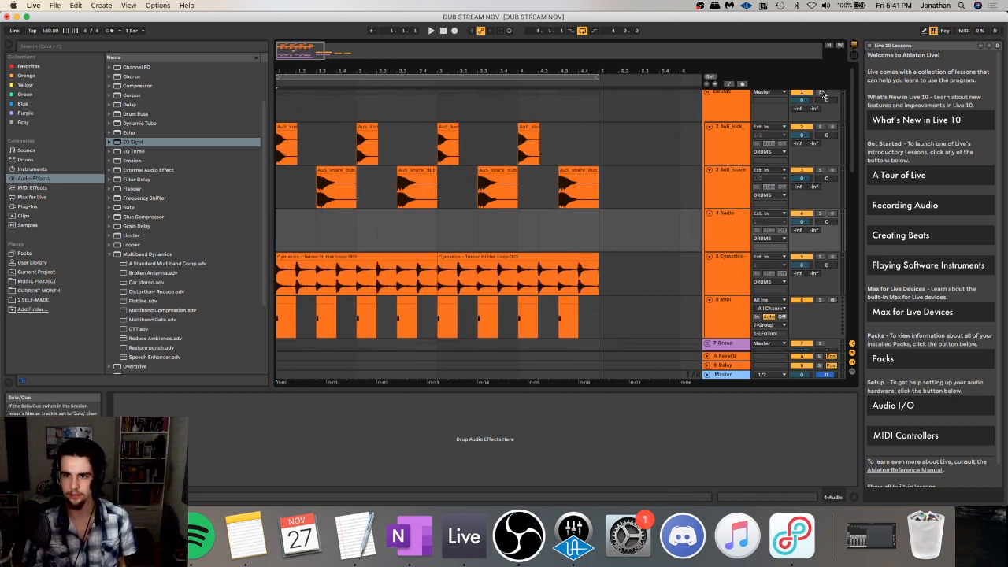
key("space")
left_click(719, 229)
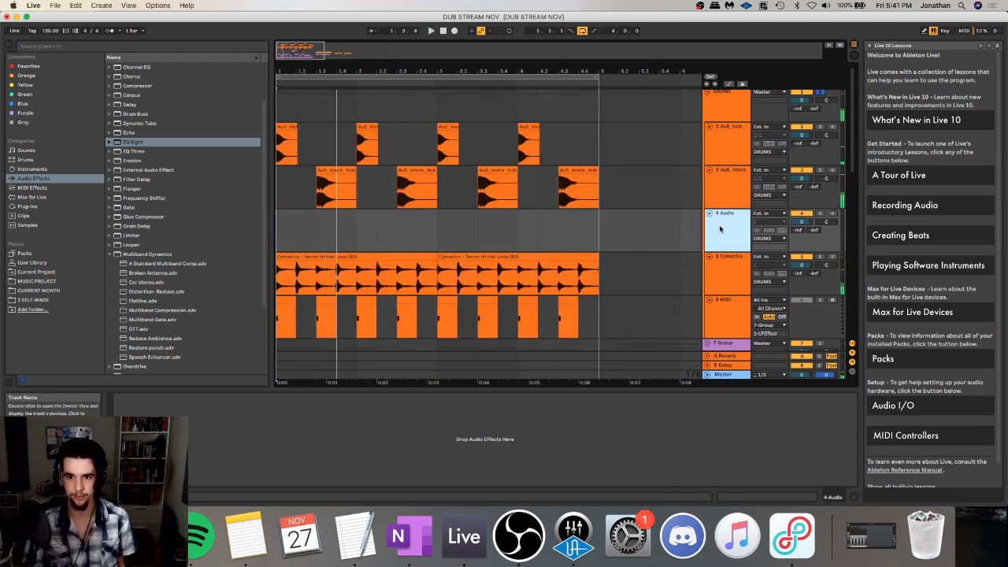
- Preview samples in the 2 SNARE > 1 DUBSTEP folder and place GET_snare_hard_07.wav on the new audio track at 1.3
left_click(45, 292)
left_click(49, 282)
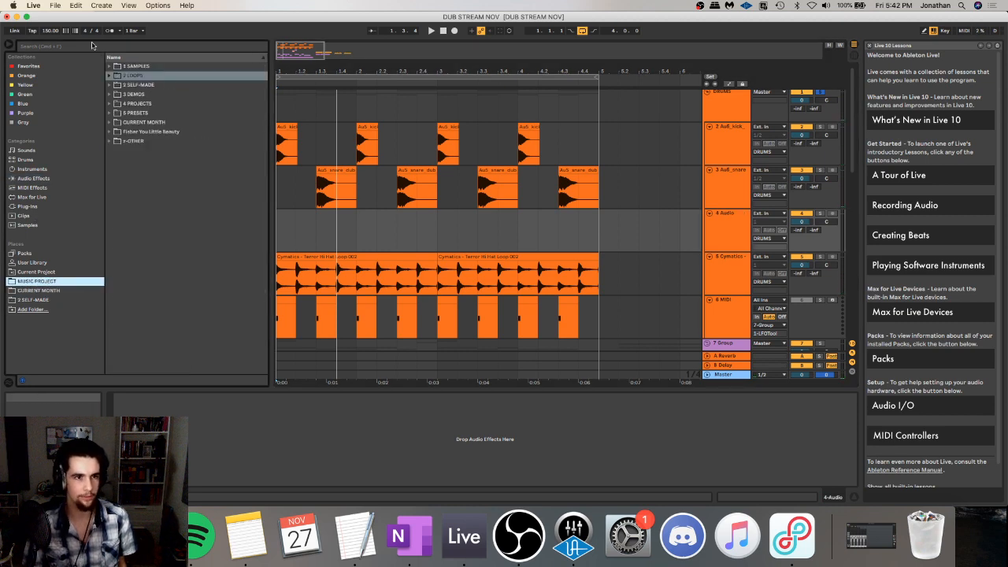
left_click(110, 66)
left_click(123, 104)
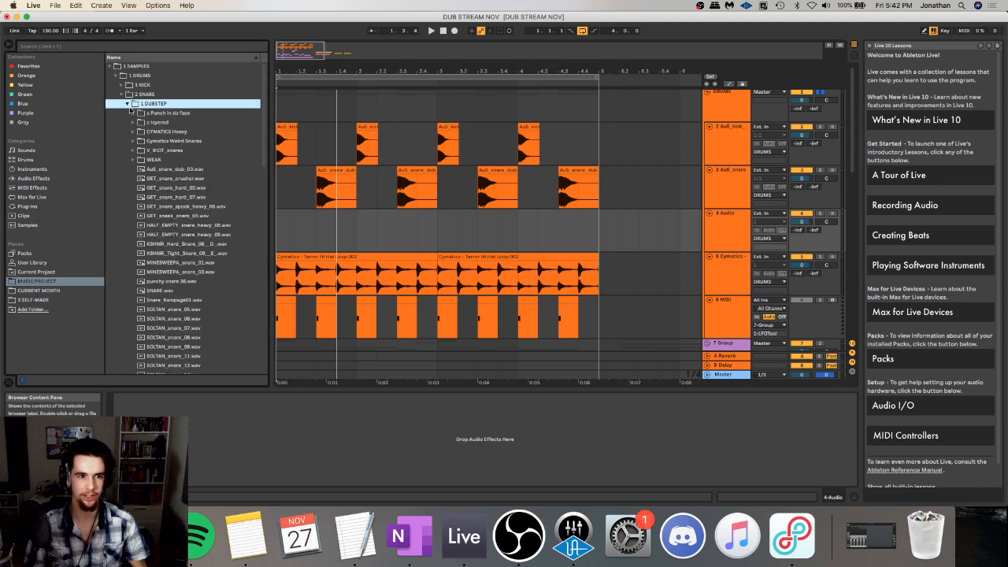
left_click(196, 188)
left_click(193, 197)
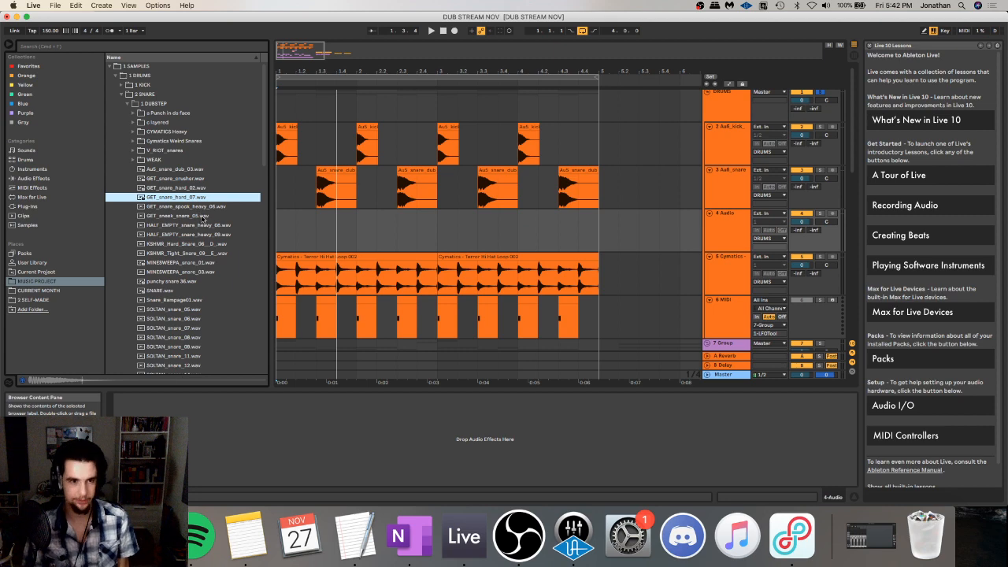
left_click_drag(174, 198, 319, 229)
- Mute the original Au5 snare on track 3
left_click(330, 187)
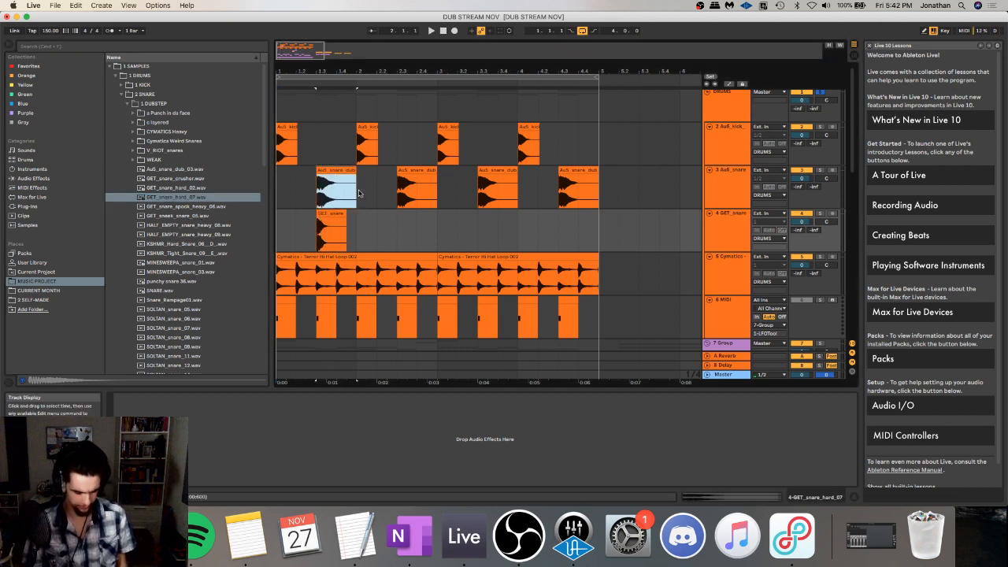
left_click_drag(311, 71, 310, 48)
left_click(815, 171)
left_click(820, 171)
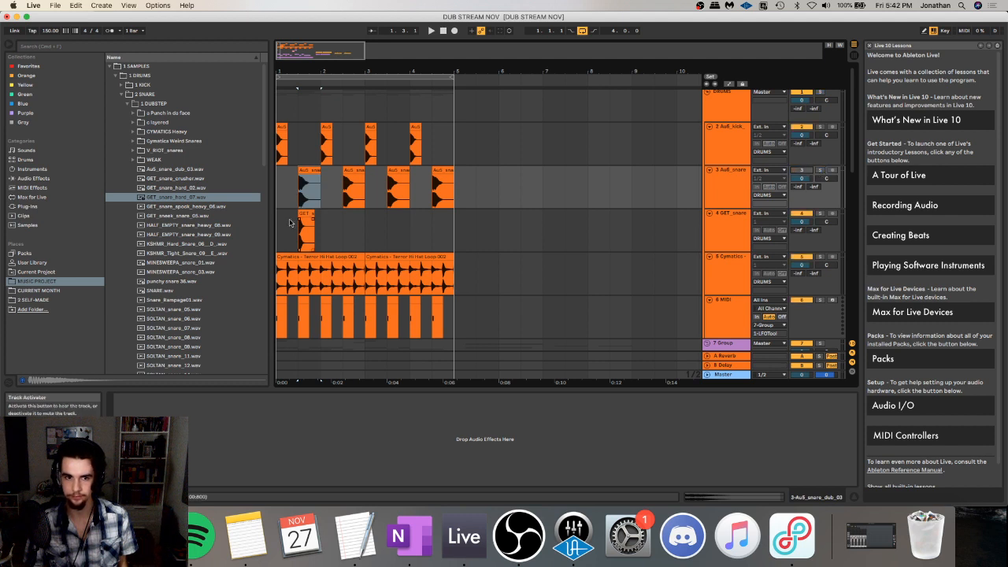
- Duplicate bar 1 of the GET_snare track three times so the snare repeats through bar 4, playing the drums meanwhile
left_click_drag(318, 235, 233, 228)
key("space")
key("super+d")
key("super+d")
key("super+d")
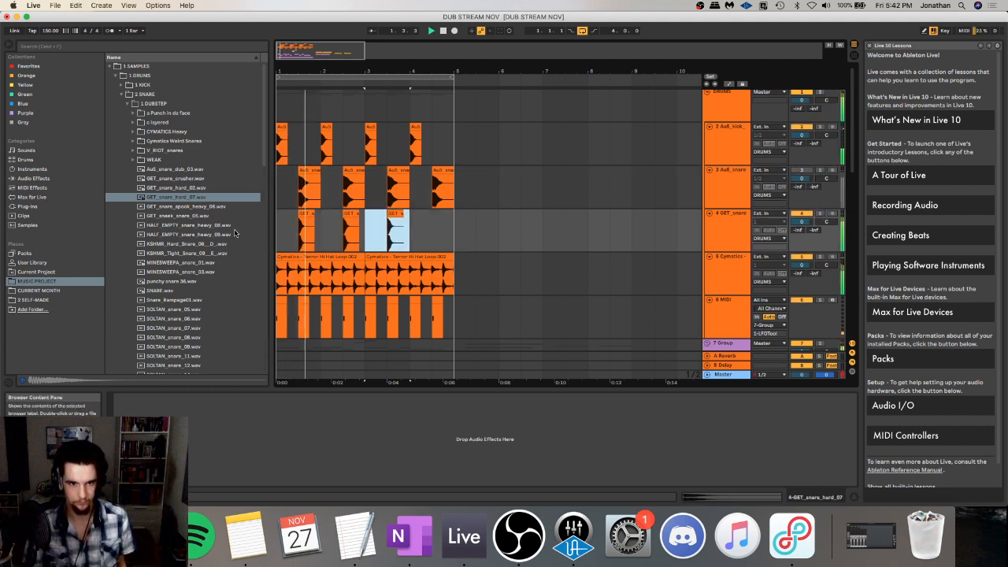
left_click(723, 226)
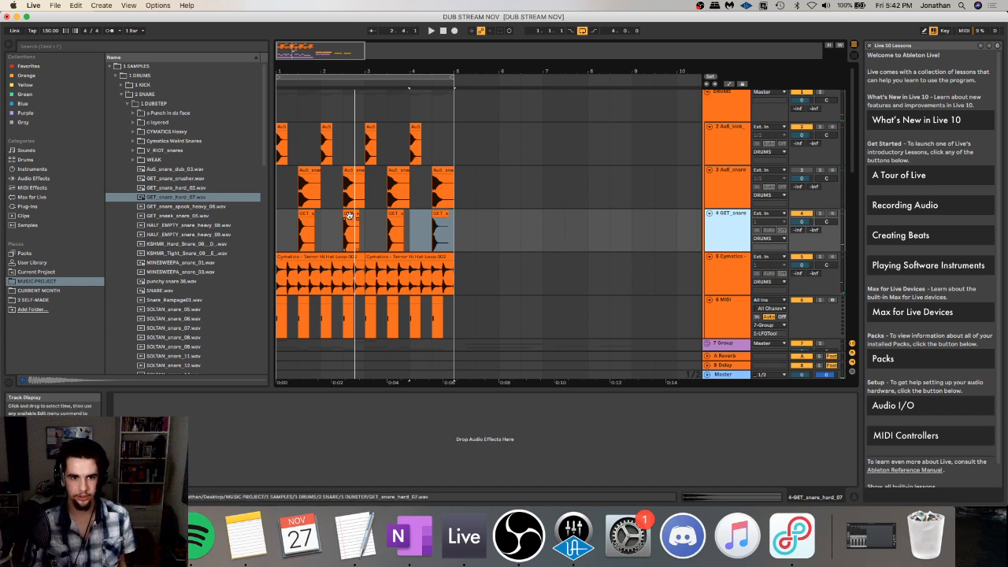
- Open the sample file management for the first GET_snare clip and widen the Replace Files list to show full file names
double_click(307, 228)
right_click(450, 416)
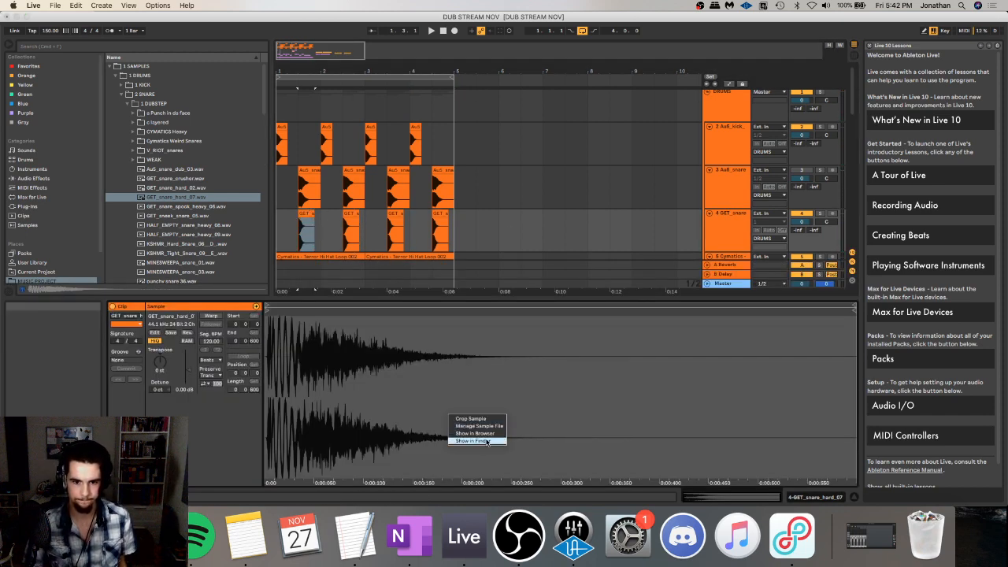
left_click(481, 425)
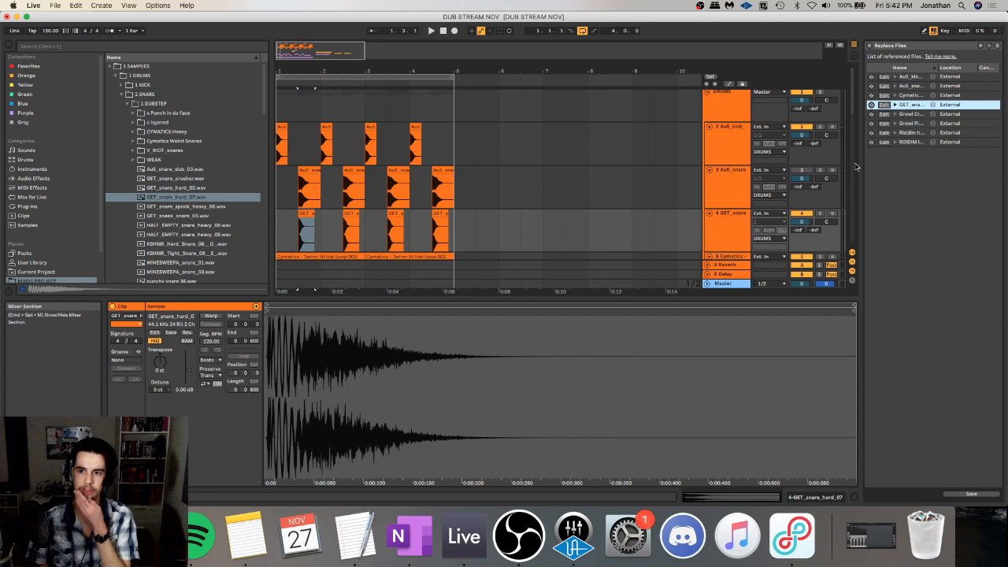
left_click_drag(862, 164, 531, 182)
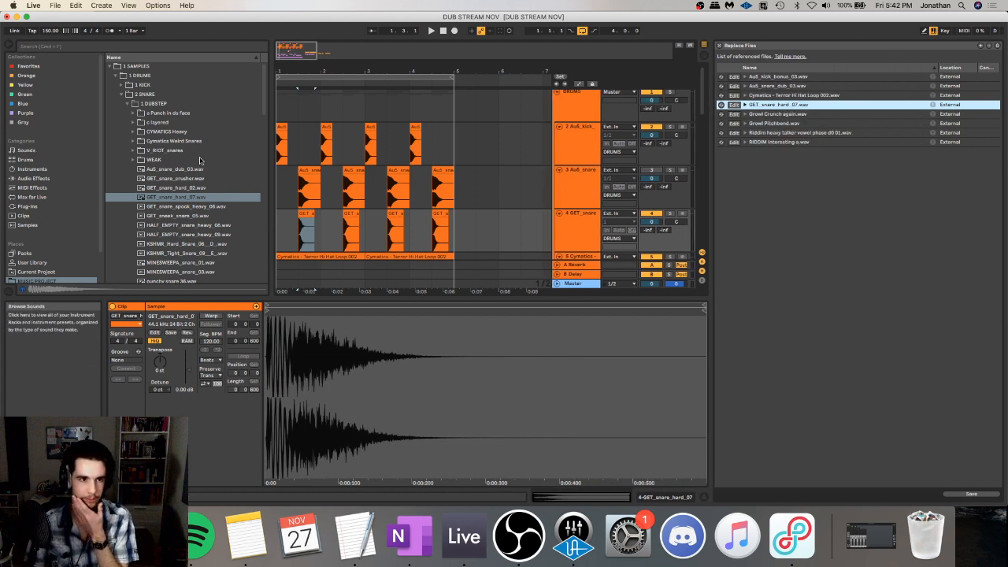
- Collapse the 1 DUBSTEP folder and open the V_RIOT_MDSTP_snares folder inside Virtual Riot x Modestep Spicy Riddim Drums Vol. 1
scroll(142, 180, "down", 2)
scroll(140, 178, "up", 2)
left_click(127, 104)
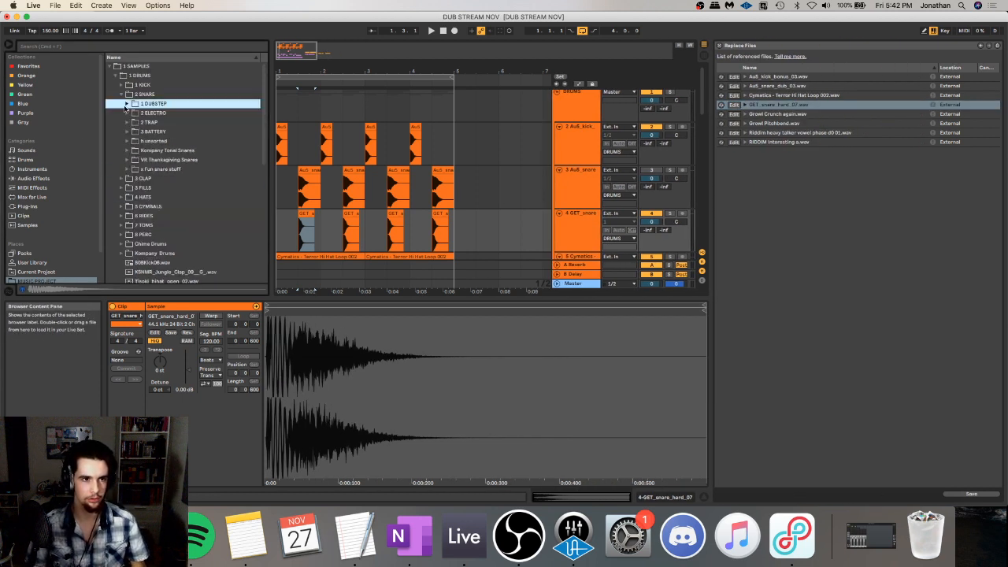
scroll(133, 167, "down", 3)
scroll(138, 181, "down", 8)
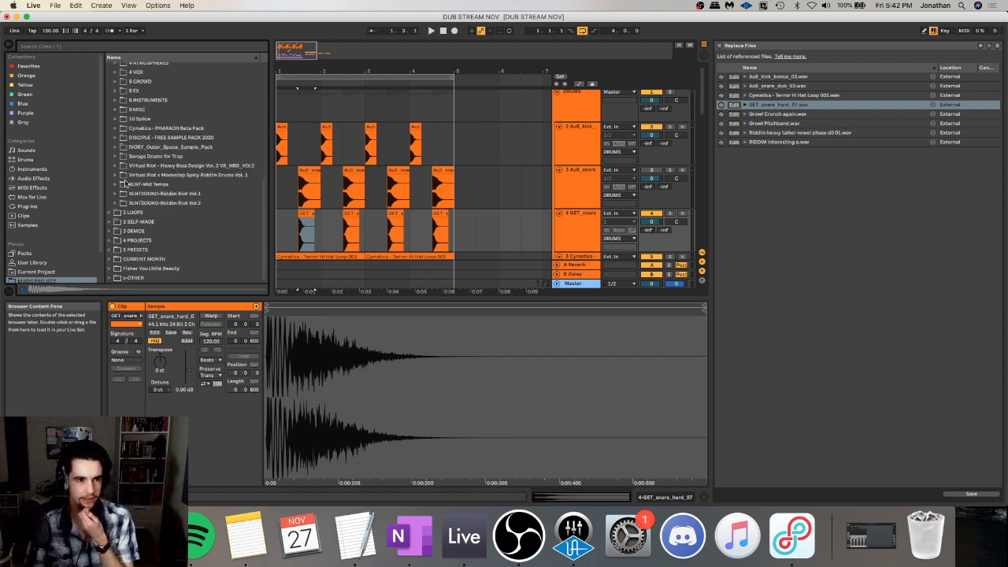
left_click(115, 166)
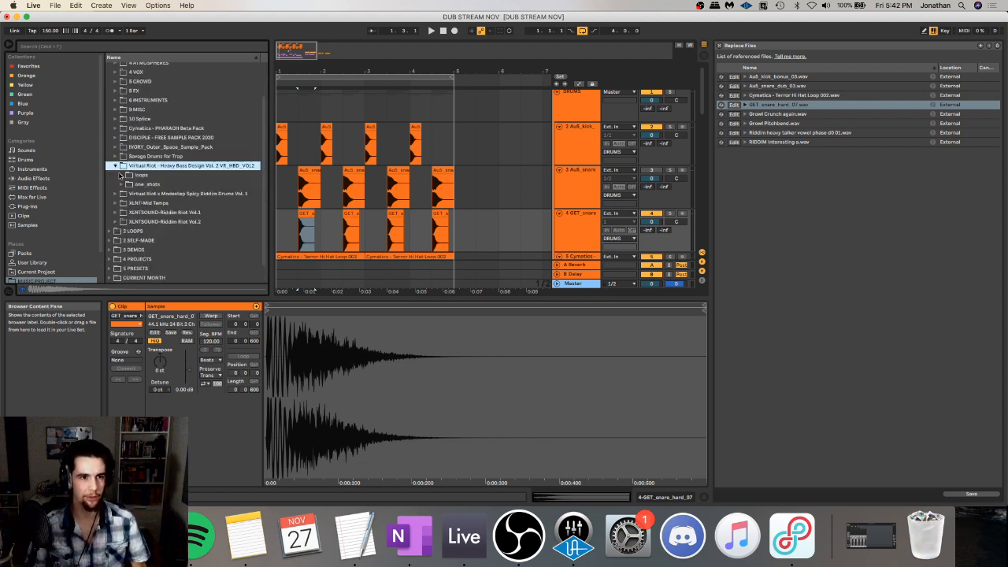
left_click(115, 166)
left_click(115, 175)
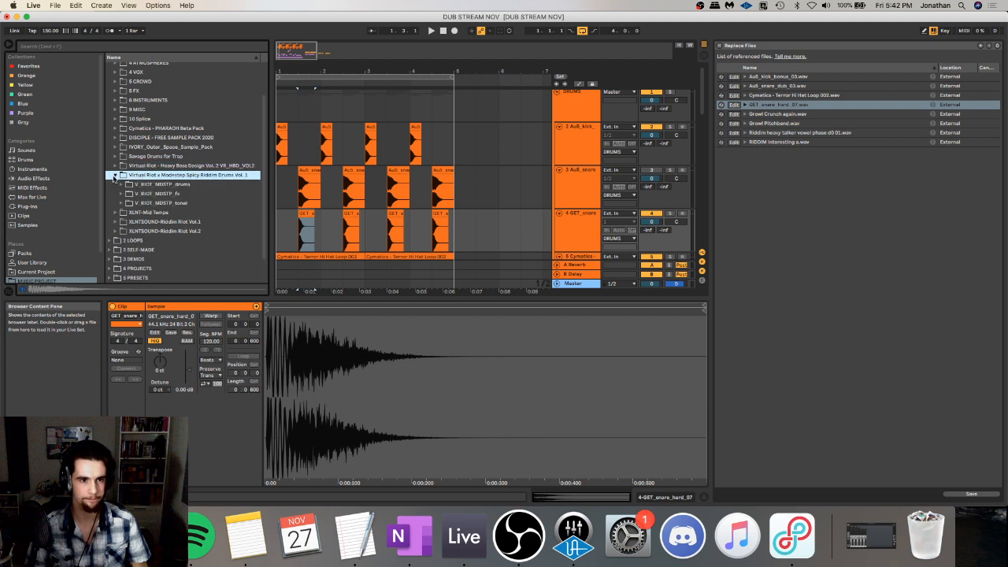
left_click(120, 184)
left_click(126, 212)
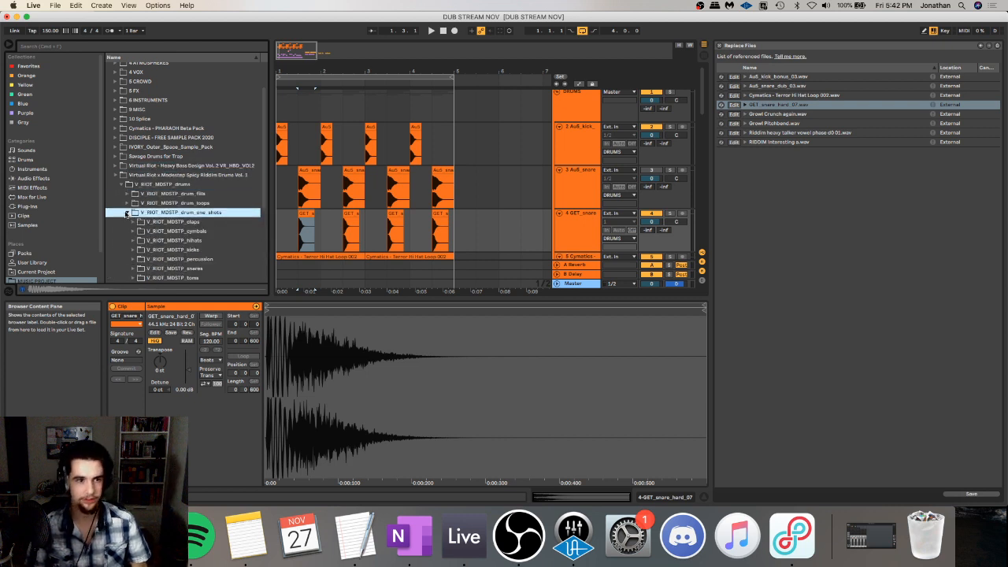
left_click(137, 235)
left_click(133, 264)
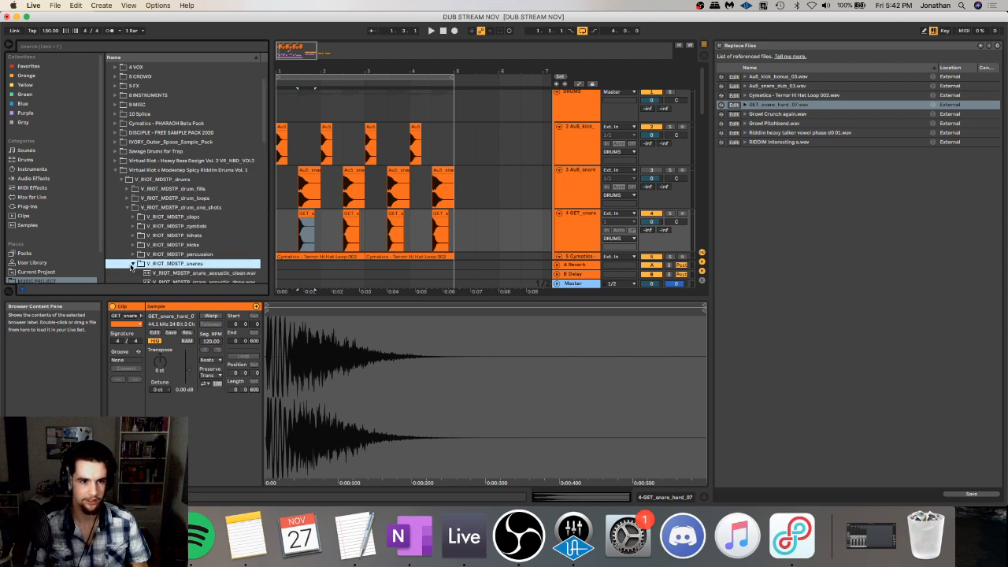
- Preview the snare samples in the V_RIOT_MDSTP_snares folder, from the acoustic ones through smack_02 and lowboi
scroll(152, 266, "down", 3)
left_click(162, 239)
left_click(169, 255)
scroll(169, 244, "down", 3)
left_click(169, 241)
scroll(170, 240, "down", 5)
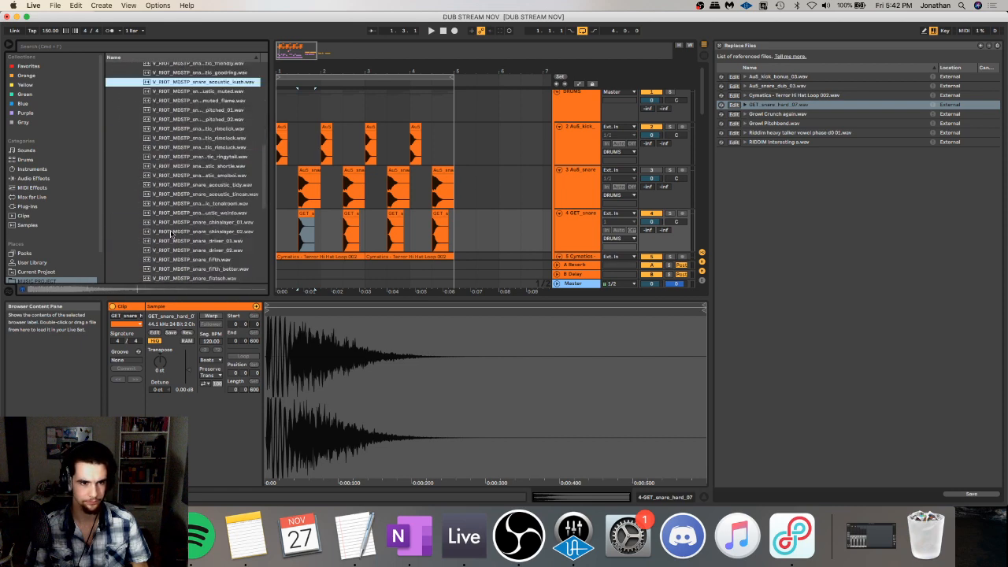
left_click(180, 166)
key("Up")
scroll(200, 148, "up", 2)
left_click(200, 143)
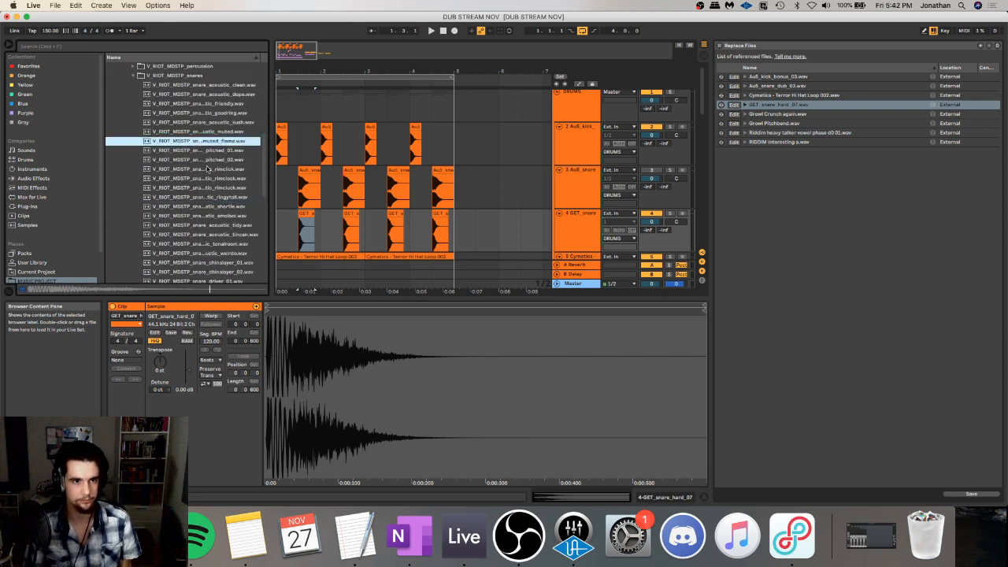
left_click(209, 169)
scroll(210, 172, "up", 4)
left_click(211, 230)
left_click(211, 241)
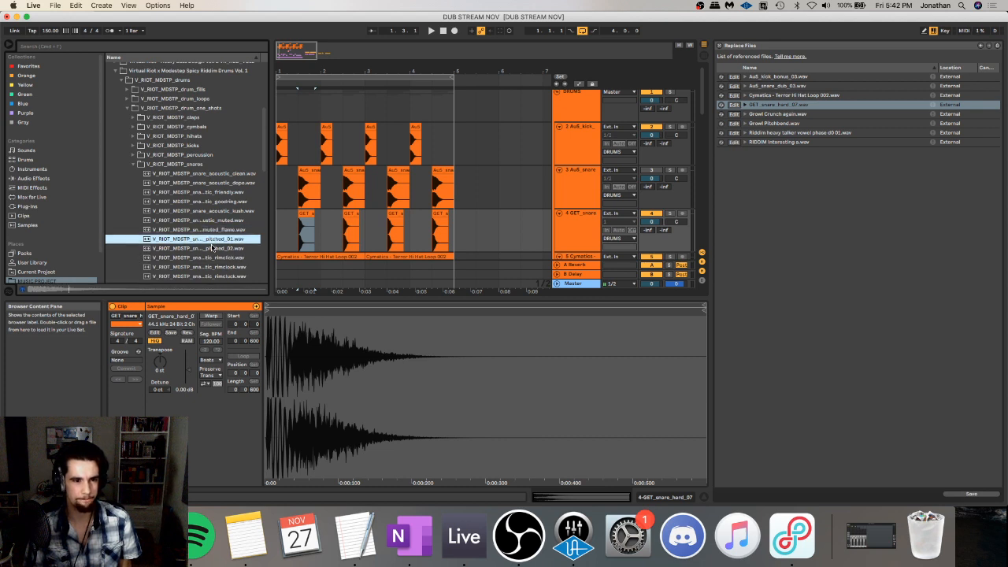
scroll(211, 246, "down", 2)
scroll(210, 254, "down", 4)
left_click(211, 213)
scroll(210, 219, "down", 2)
left_click(210, 221)
scroll(211, 213, "down", 5)
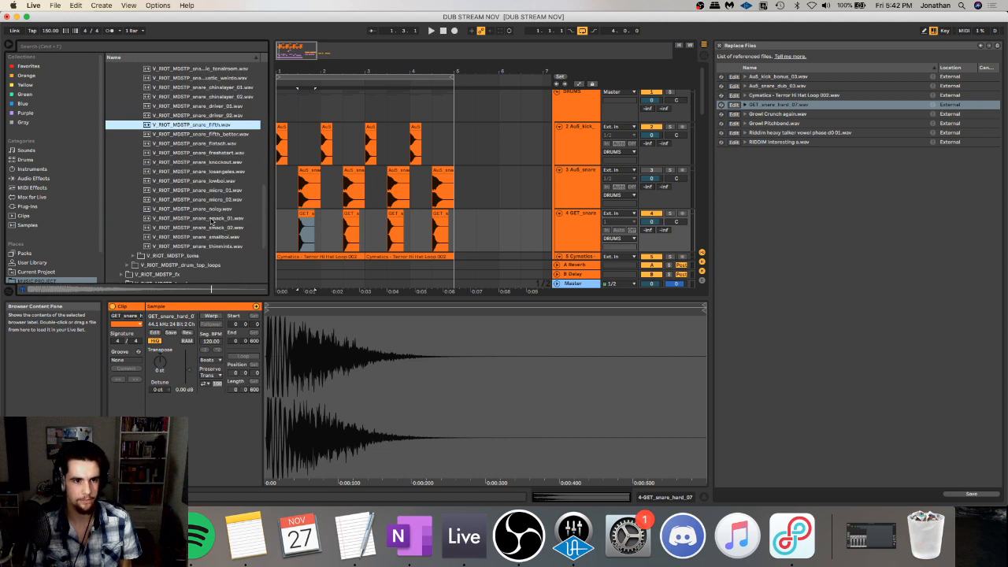
left_click(210, 200)
left_click(211, 210)
left_click(210, 229)
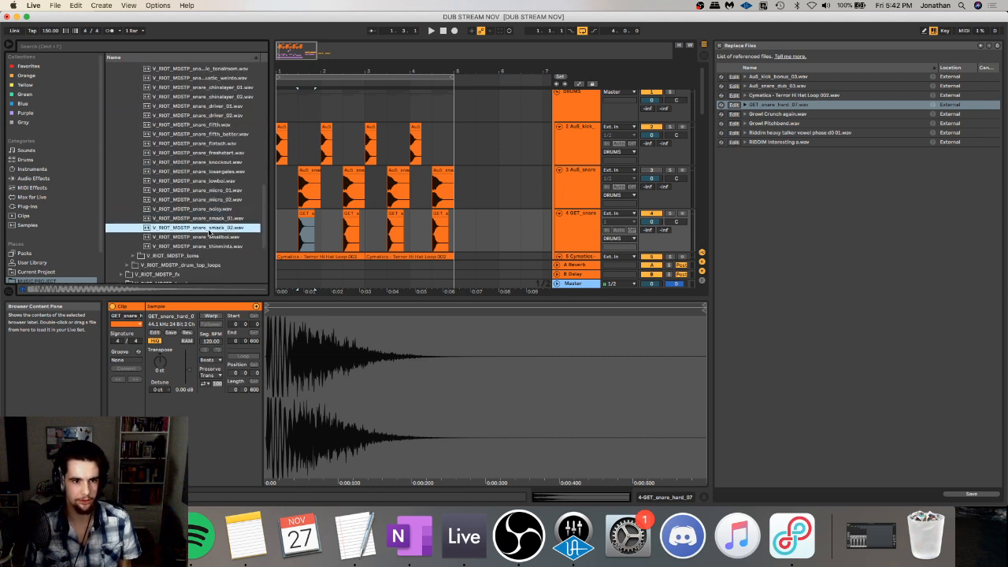
left_click(214, 220)
left_click(214, 230)
left_click(220, 182)
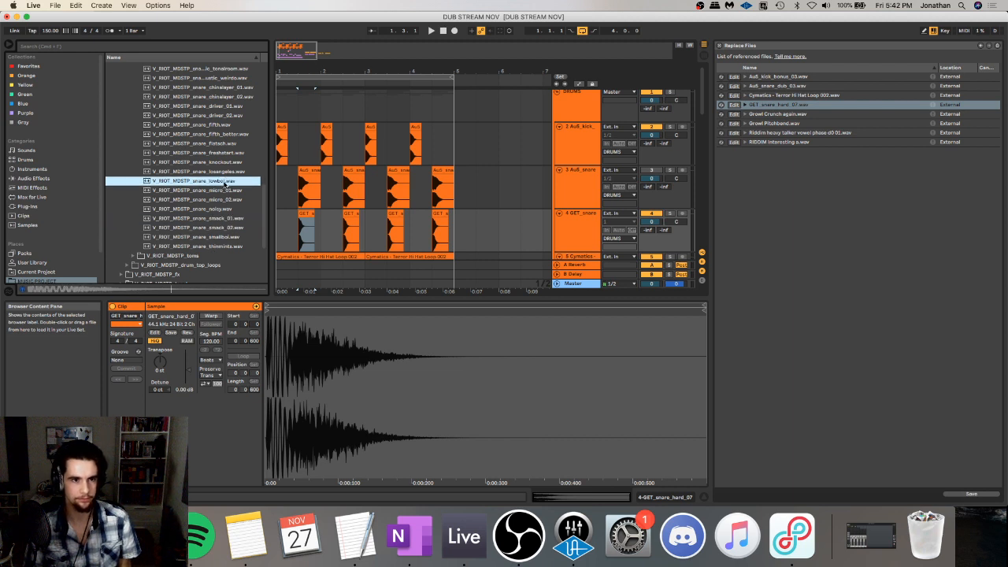
- Try replacing GET_snare_hard_07.wav with V_RIOT_MDSTP_snare_losangeles.wav and play the drums
left_click(226, 173)
scroll(227, 180, "up", 2)
left_click_drag(217, 197, 797, 106)
key("space")
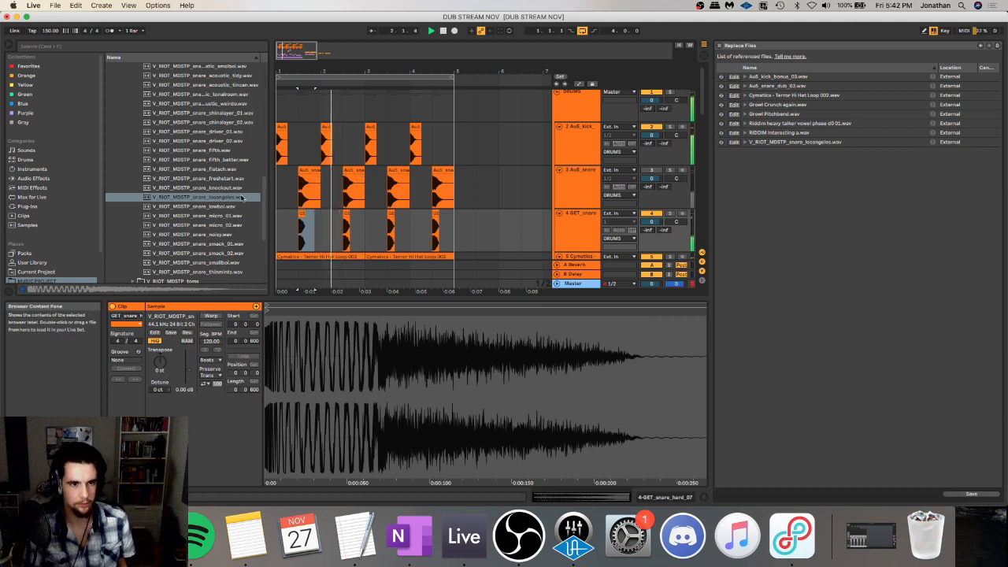
- Try V_RIOT_MDSTP_snare_knockout.wav as the replacement sample for the layered snare and listen to the drums
left_click(203, 188)
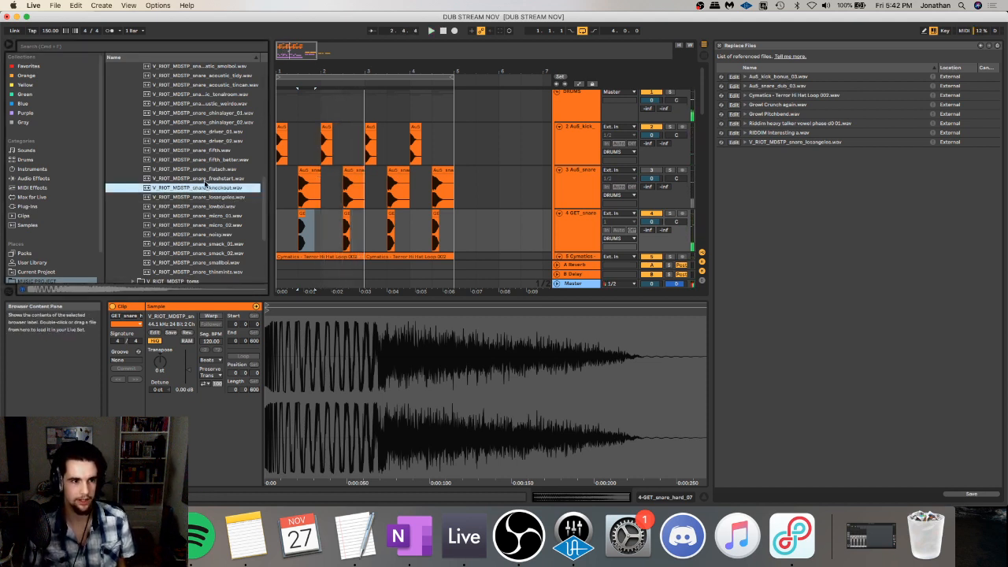
left_click_drag(194, 189, 795, 148)
left_click(286, 231)
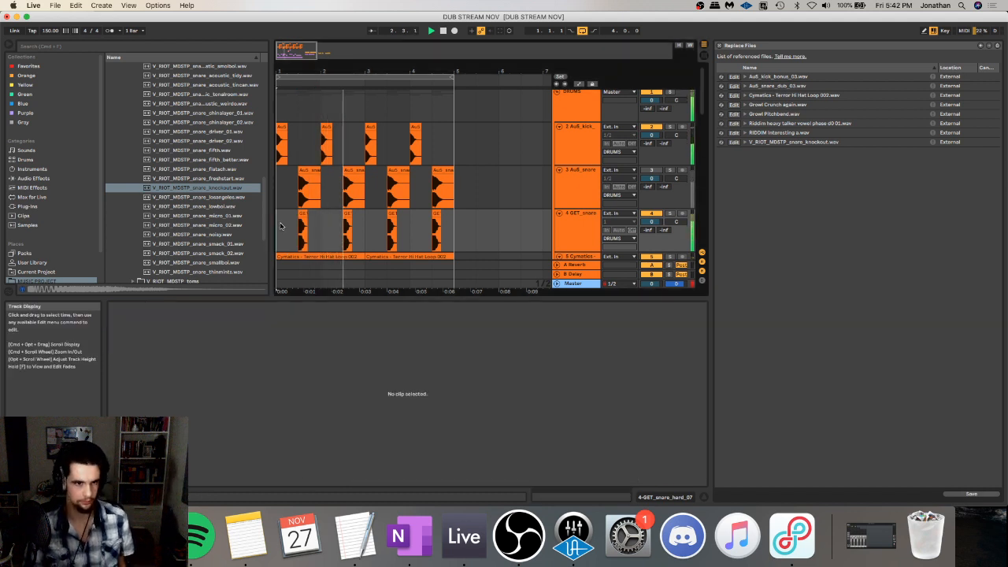
scroll(218, 213, "up", 3)
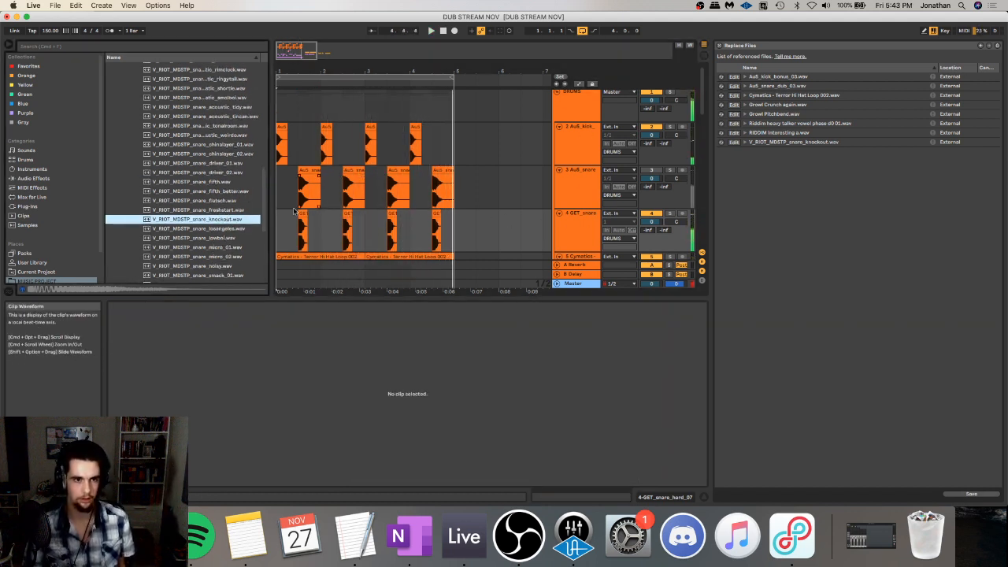
- Try V_RIOT_MDSTP_snare_freshstart.wav as the replacement sample for the layered snare and listen to the drums
left_click(228, 192)
left_click(223, 211)
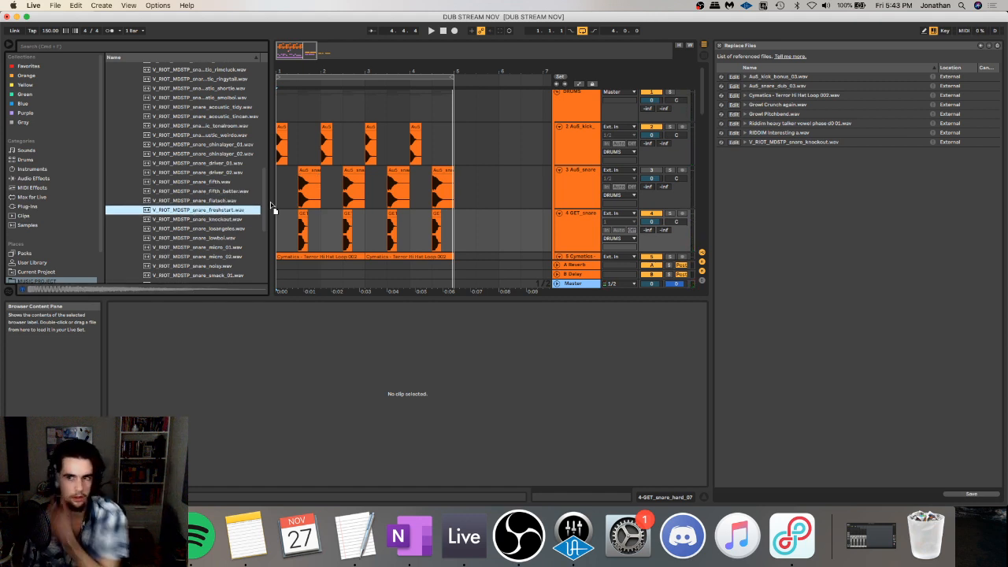
left_click_drag(272, 206, 725, 142)
key("space")
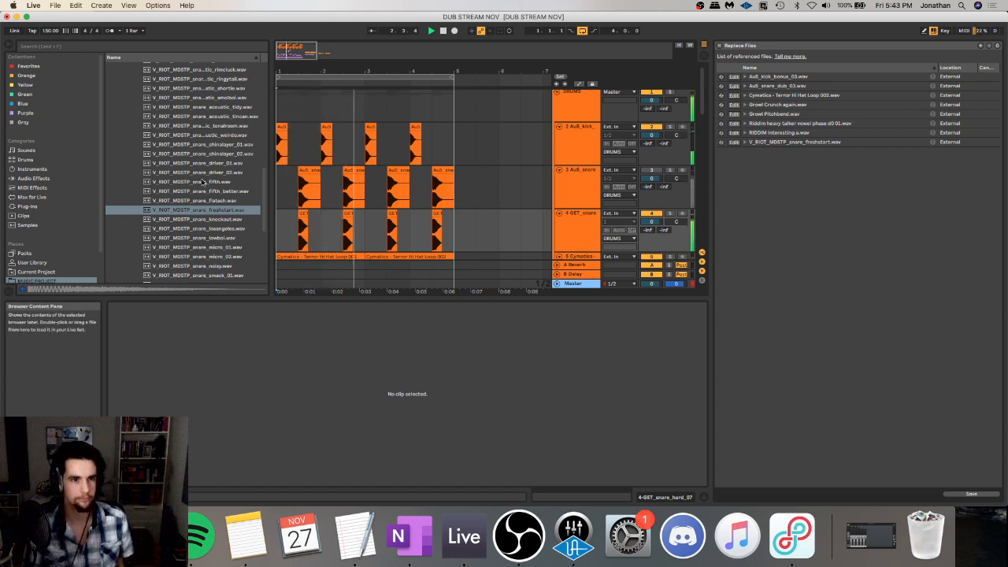
key("space")
left_click(592, 232)
- Replace the layered snare's file with V_RIOT_MDSTP_snare_fifth.wav and play the drums
left_click(250, 187)
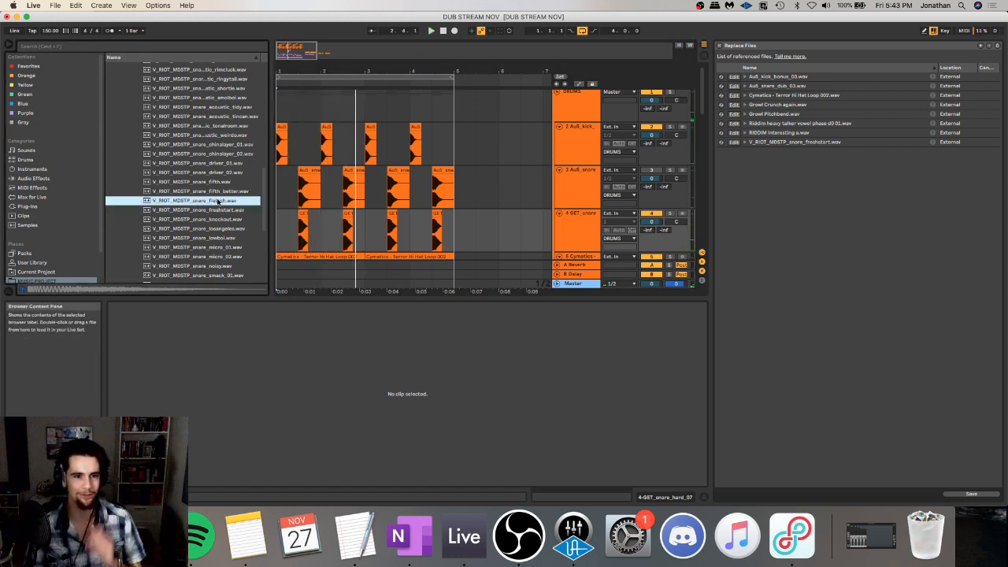
left_click(217, 184)
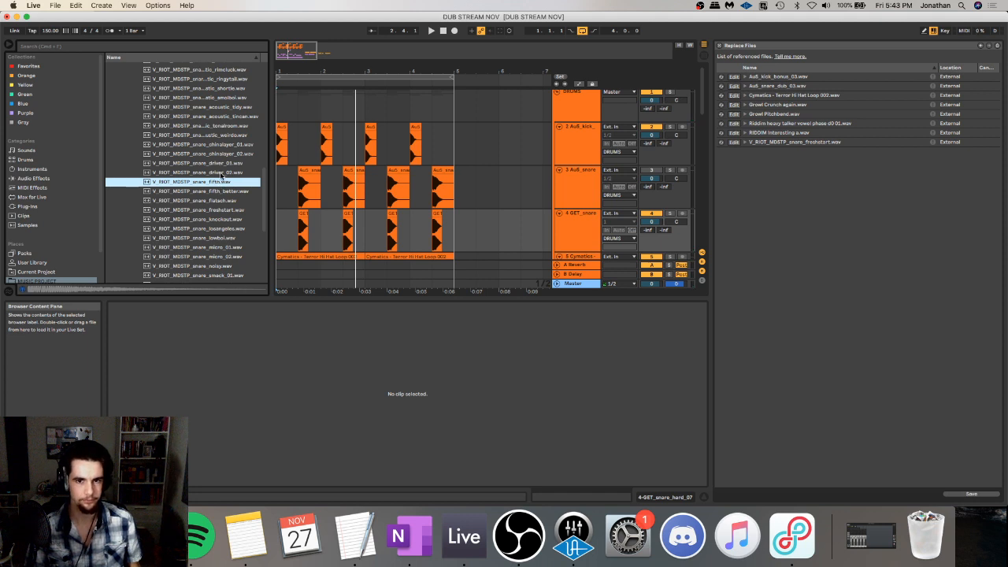
left_click(993, 143)
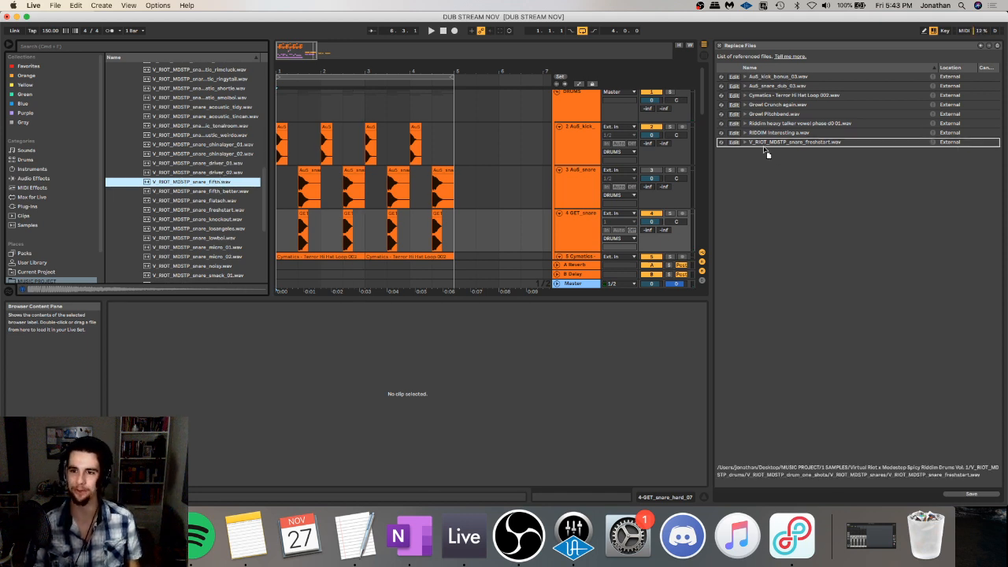
left_click_drag(764, 149, 768, 146)
key("space")
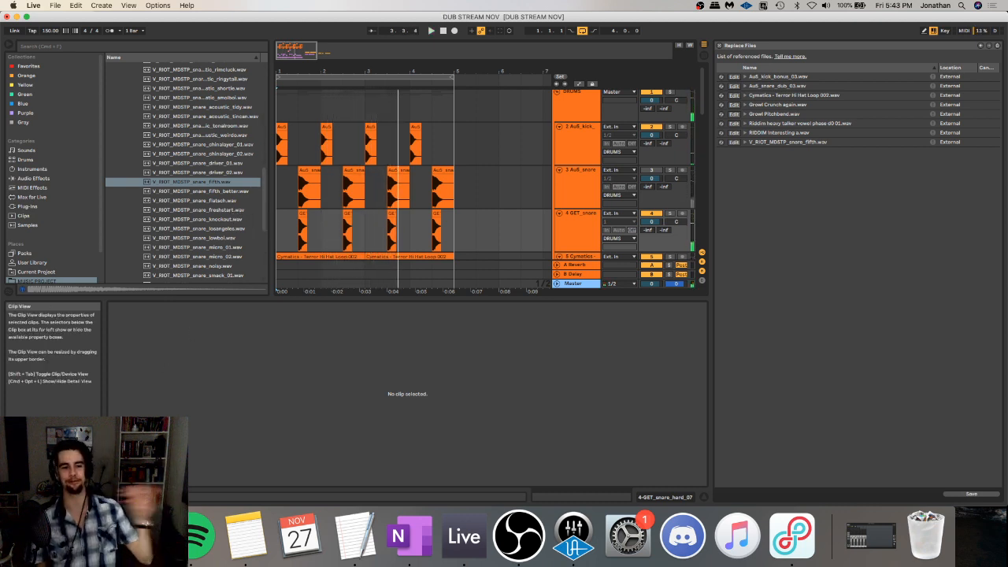
- Preview the snare samples from V_RIOT_MDSTP_snare_fifth_better.wav down to V_RIOT_MDSTP_snare_micro_02.wav
left_click(222, 191)
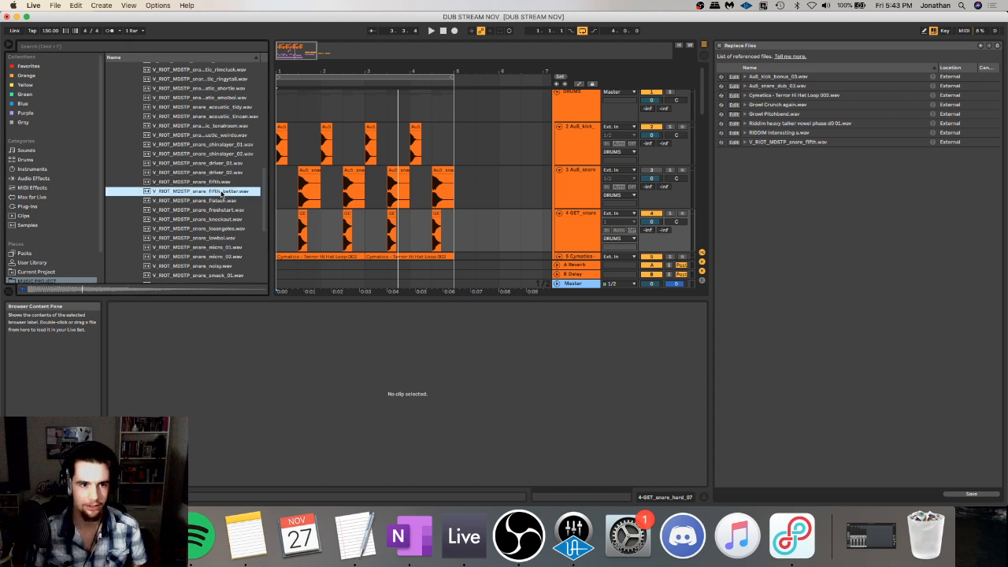
left_click(211, 201)
left_click(209, 211)
left_click(207, 222)
left_click(206, 230)
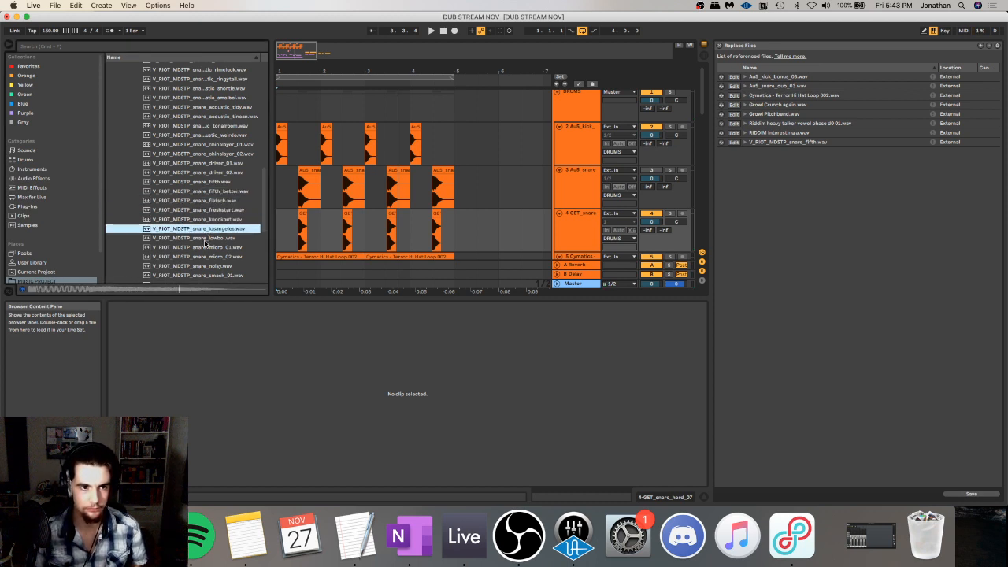
left_click(206, 239)
left_click(216, 229)
left_click(207, 239)
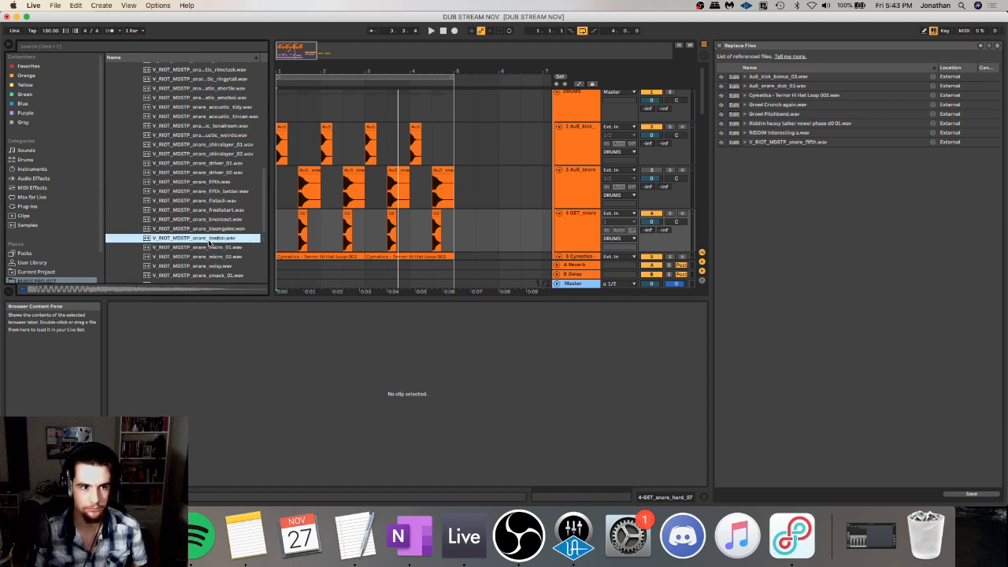
left_click(208, 249)
left_click(206, 256)
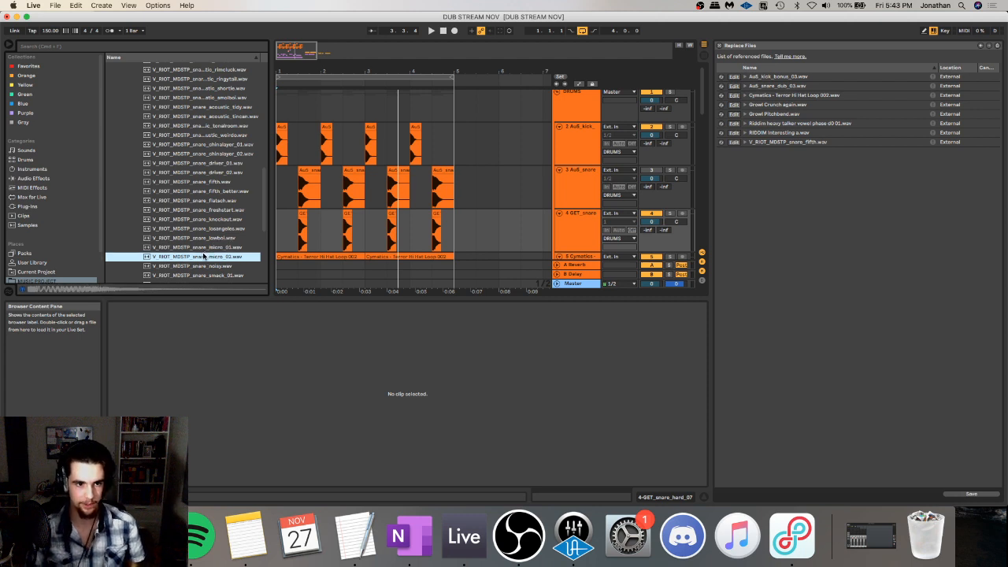
- Try V_RIOT_MDSTP_snare_micro_01.wav as the layered snare's replacement, play the drums, and undo the file swap
left_click(201, 247)
left_click_drag(790, 161, 810, 142)
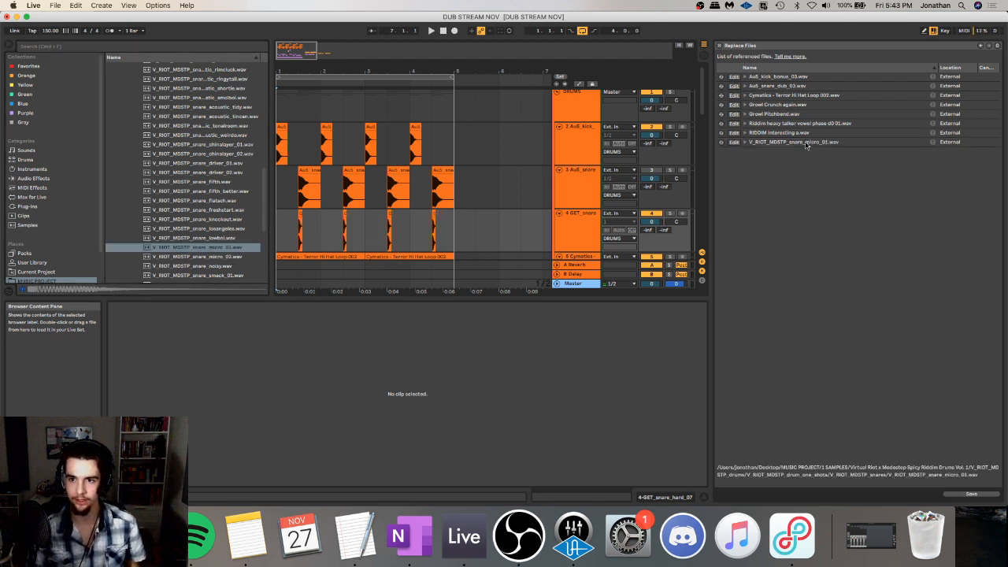
key("space")
key("space")
key("space")
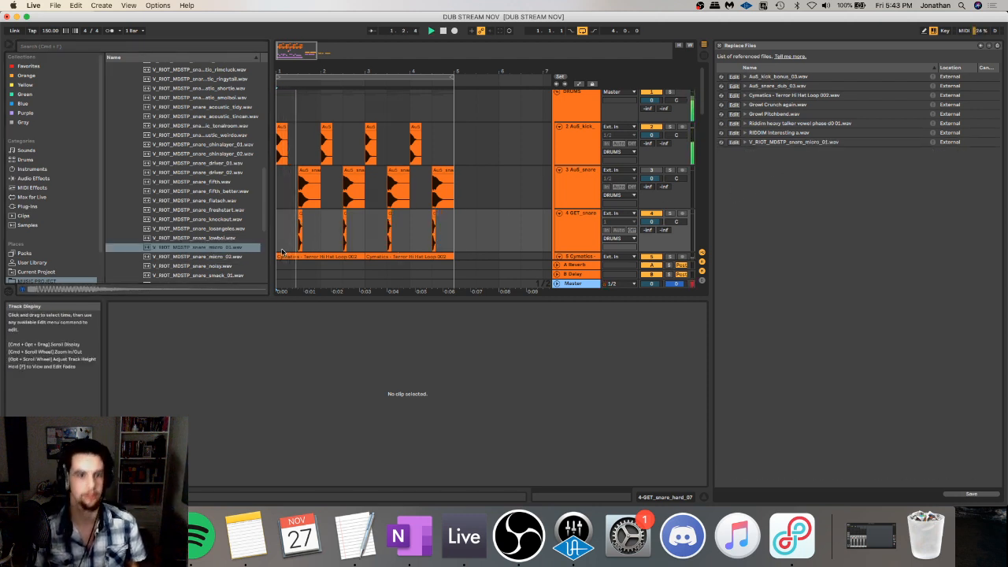
key("super+z")
- Play the drums from the first hit on the GET_snare track at 1.3
left_click(297, 229)
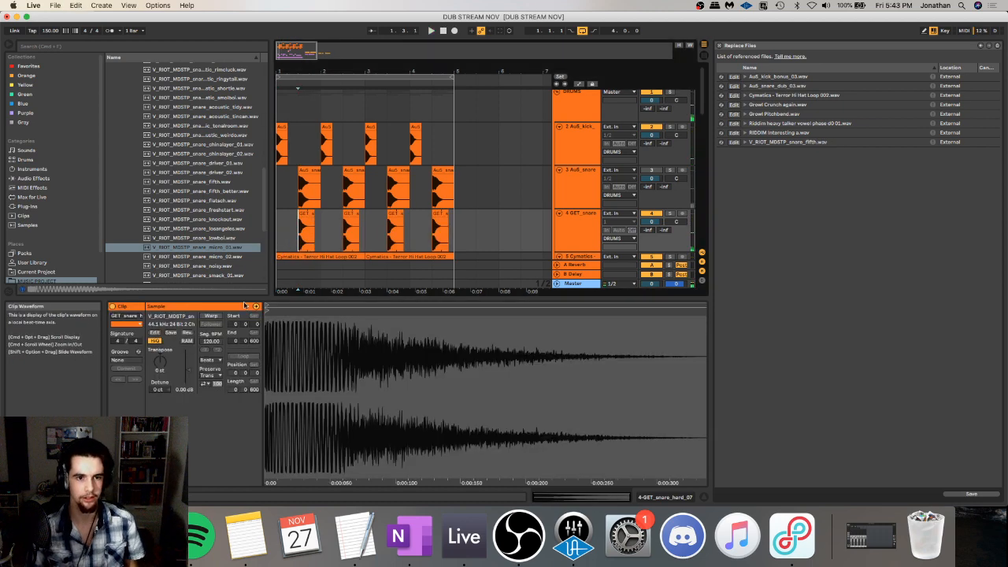
key("space")
key("super+Tab")
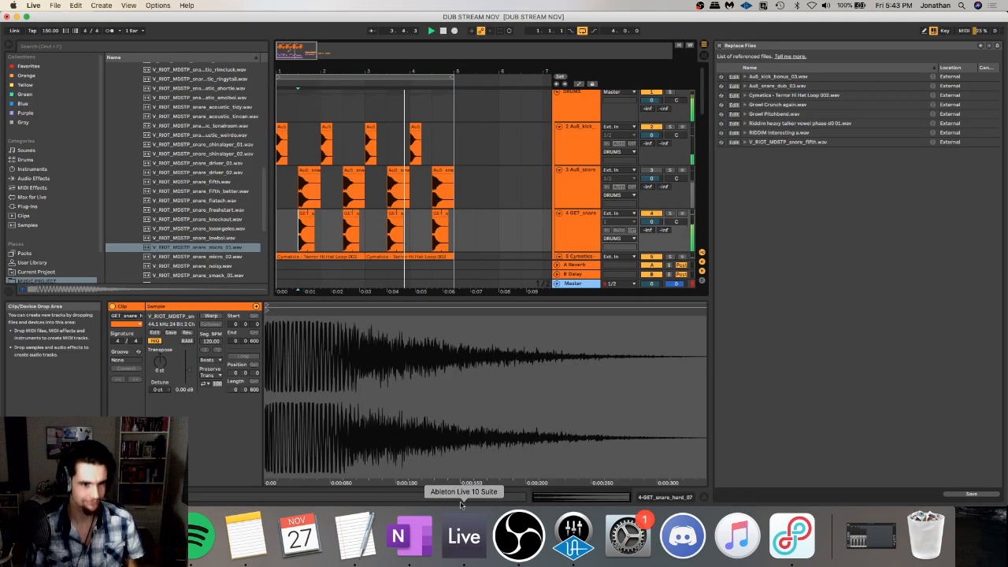
- Collapse the DRUMS group and open the VR Thanksgiving Snares folder under 1 SAMPLES, 1 DRUMS, 2 SNARE
left_click(465, 536)
left_click(282, 161)
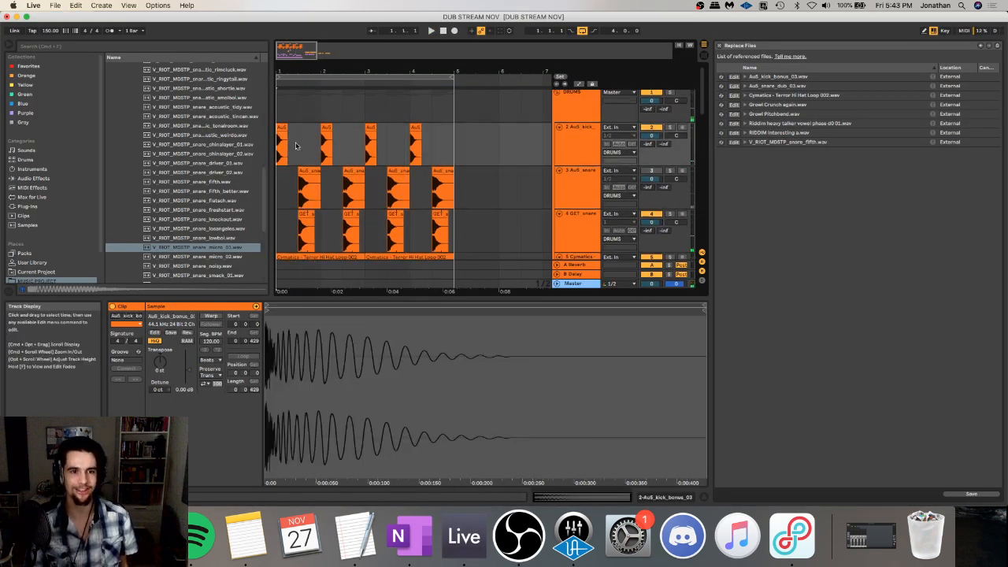
scroll(294, 147, "up", 1)
left_click(559, 94)
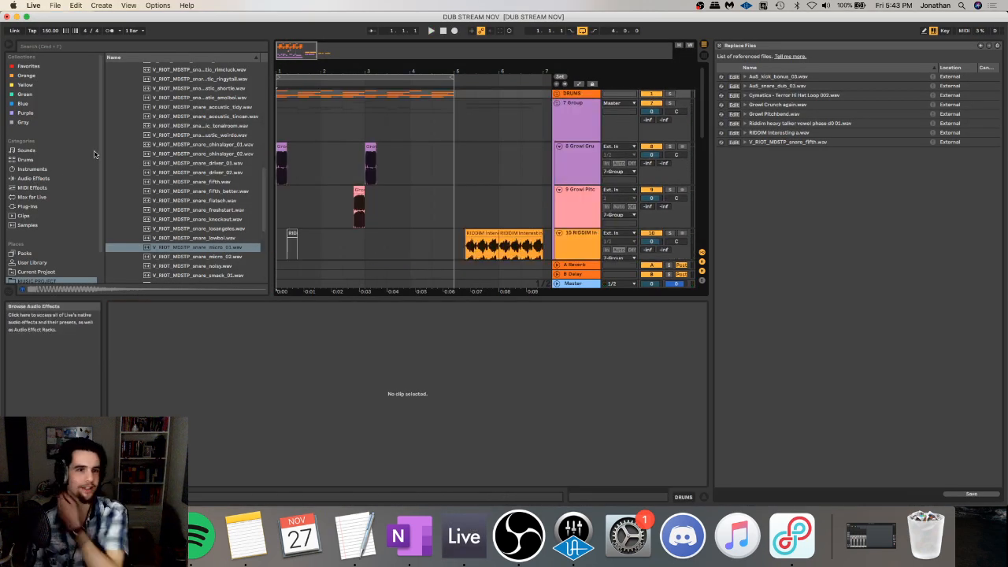
scroll(123, 140, "up", 5)
left_click(129, 139)
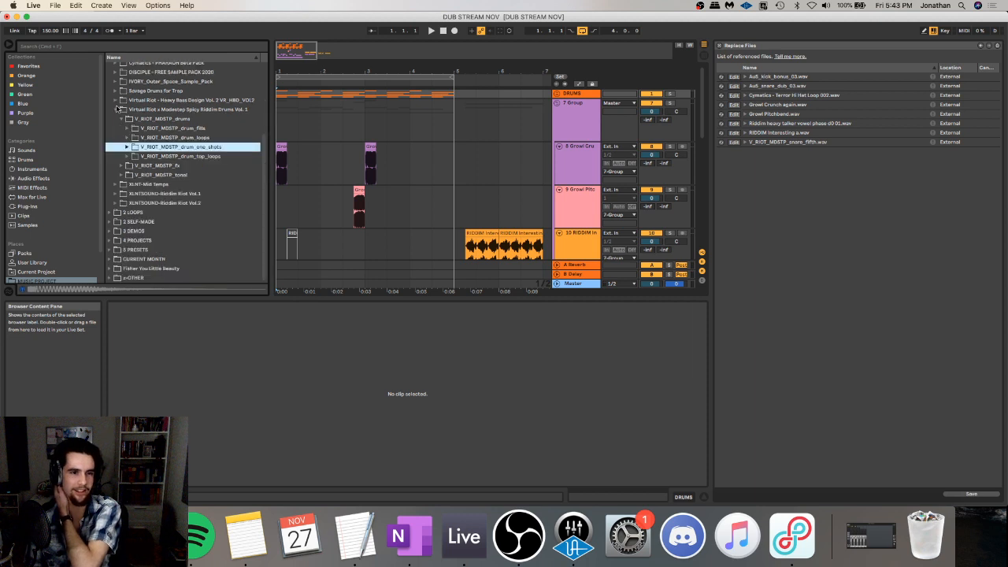
left_click(117, 109)
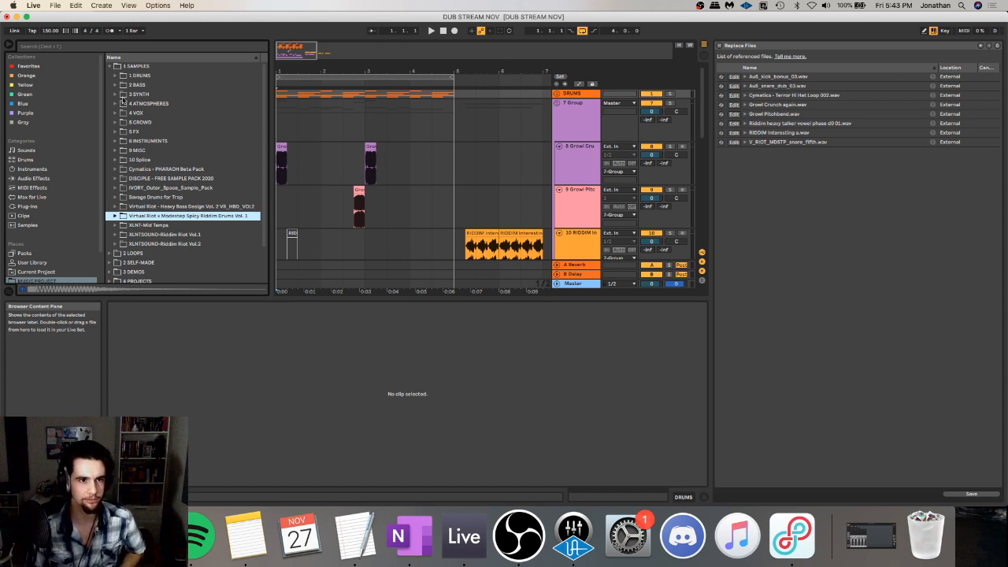
left_click(116, 76)
left_click(127, 160)
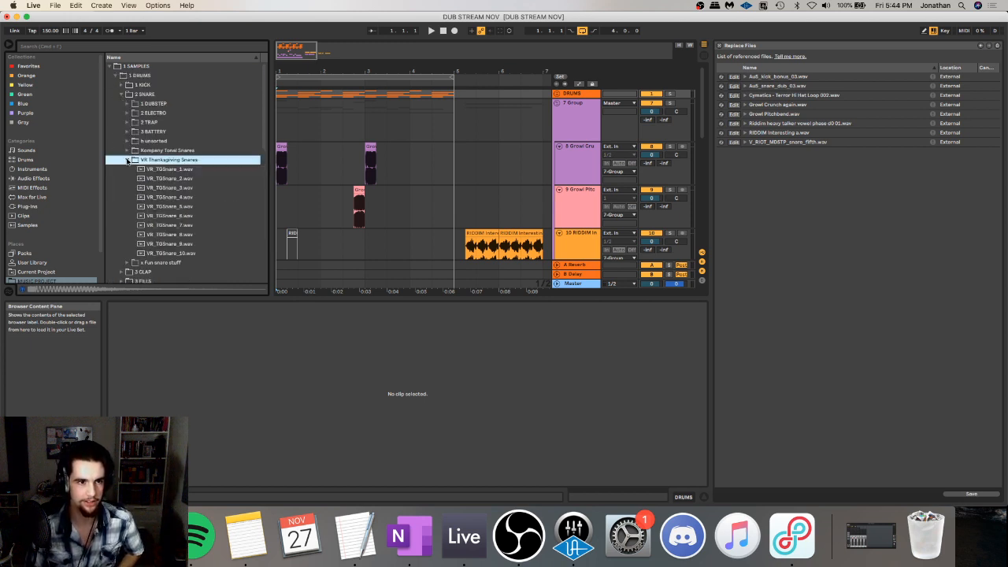
- Preview the Thanksgiving snare samples from VR_TGSnare_1.wav down to VR_TGSnare_10.wav
scroll(197, 162, "down", 1)
key("Down")
key("Down")
key("Down")
key("Down")
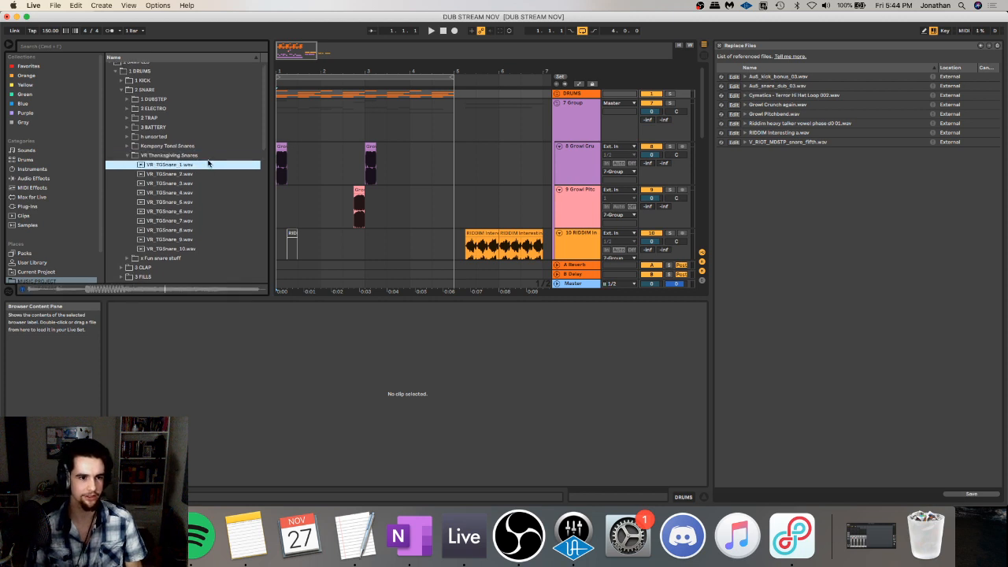
key("Down")
key("Down")
key("Down")
key("Down")
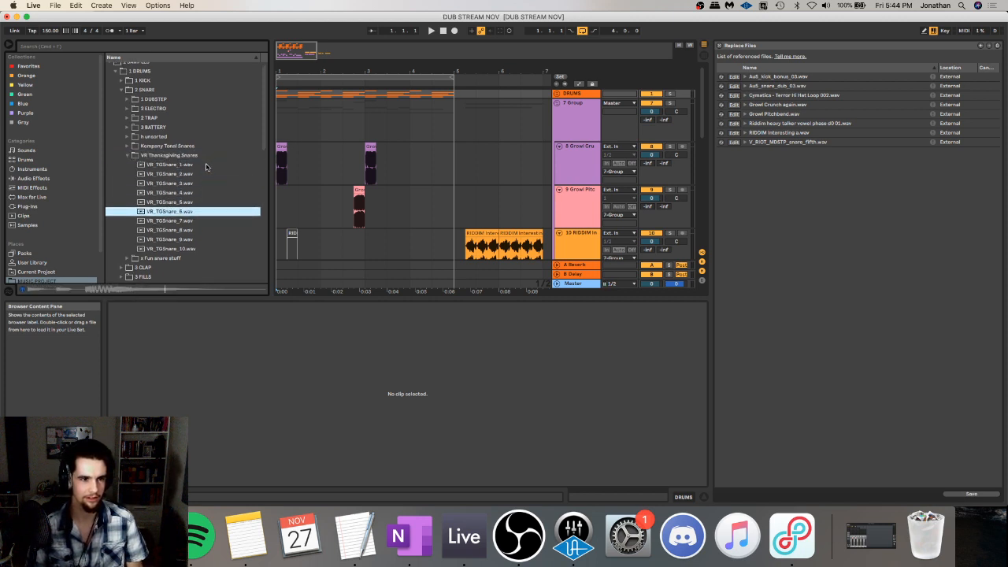
scroll(212, 186, "down", 2)
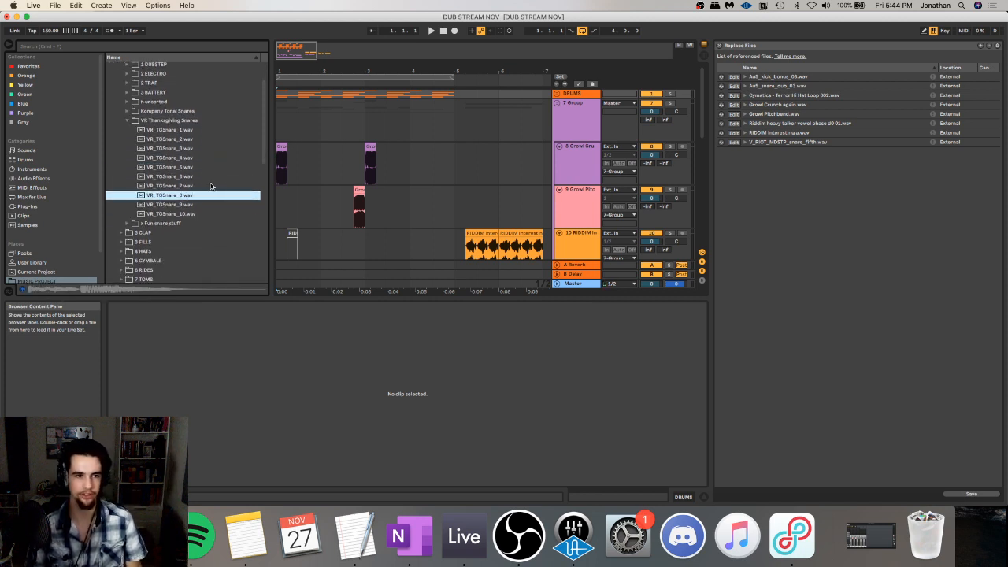
key("Down")
key("Down")
- Expand the DRUMS group again and play the drum loop
left_click(557, 93)
scroll(426, 169, "down", 1)
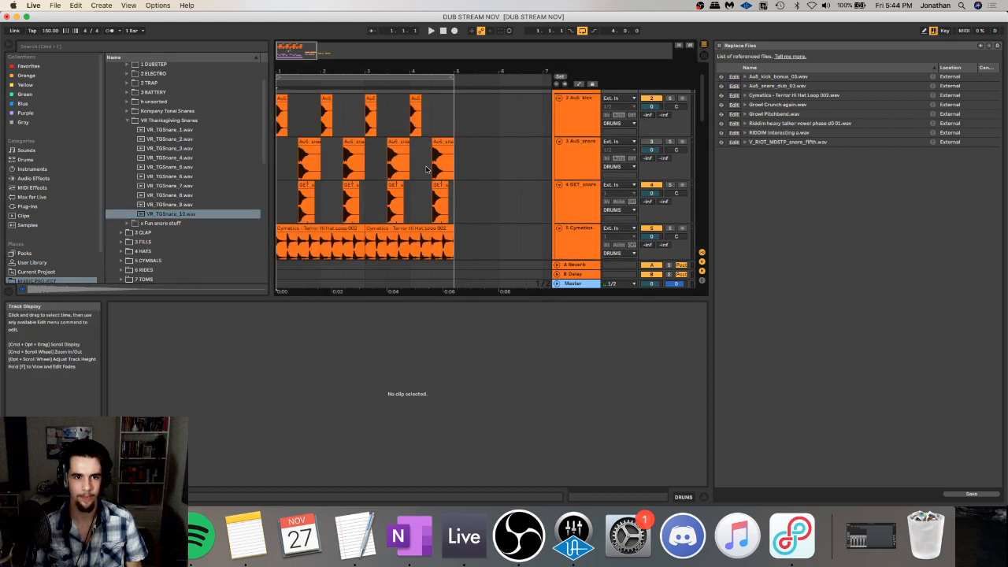
key("space")
- Try VR_TGSnare_9.wav as the replacement for V_RIOT_MDSTP_snare_fifth.wav, play the drums, and undo the file swap
left_click(164, 214)
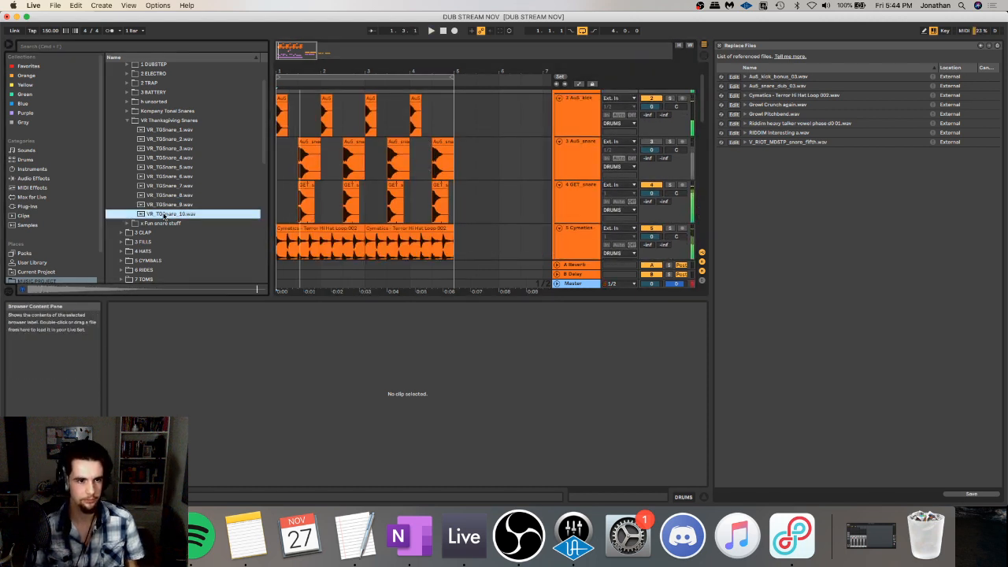
left_click(164, 206)
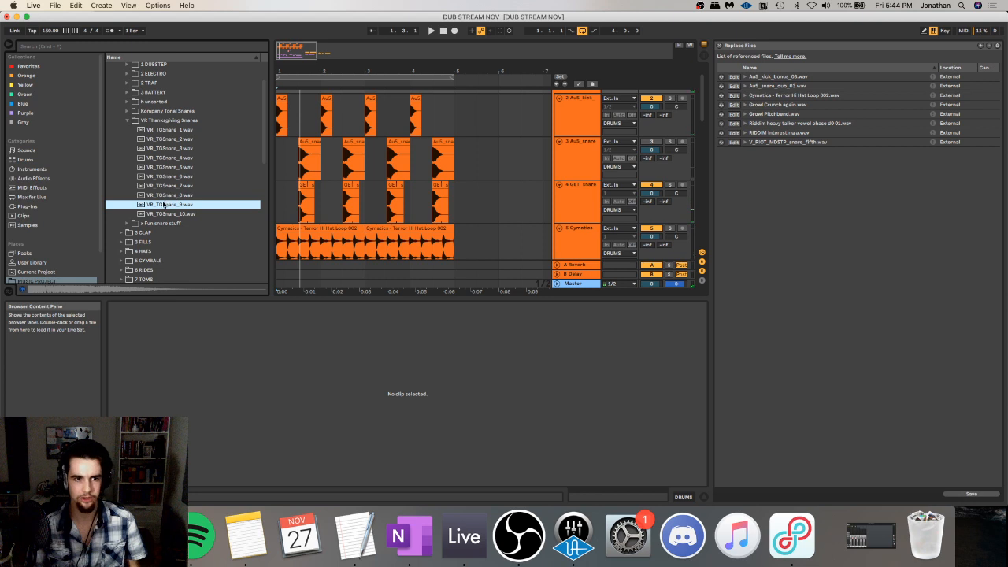
left_click_drag(166, 205, 812, 144)
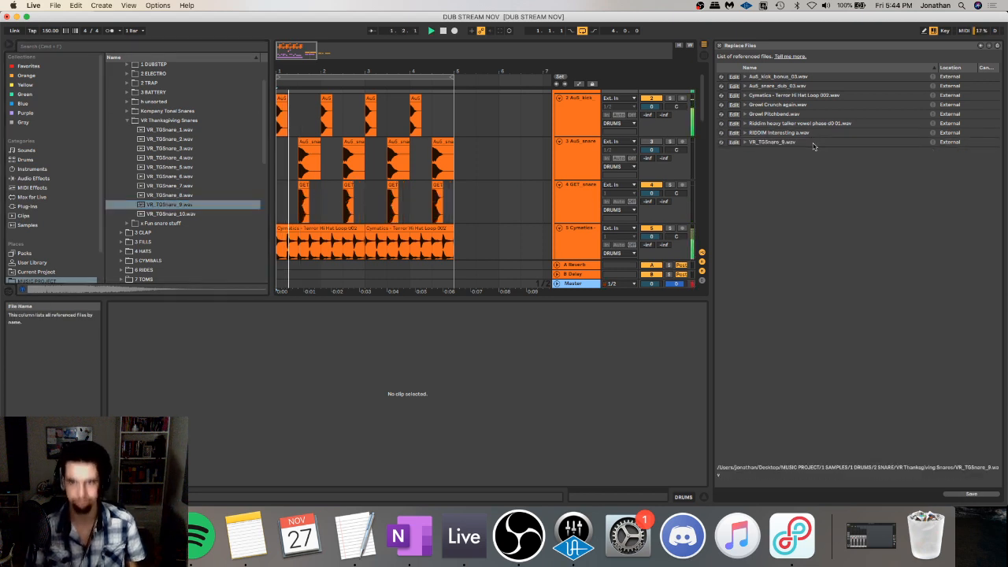
key("super+z")
- Preview the Thanksgiving snares again from VR_TGSnare_8.wav up to VR_TGSnare_1.wav
left_click(185, 186)
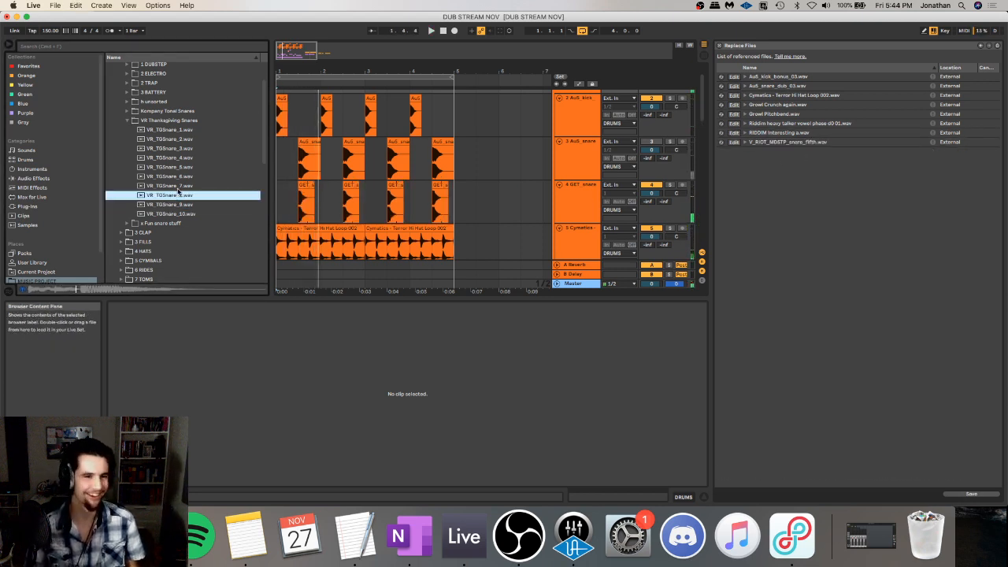
left_click(181, 177)
key("Up")
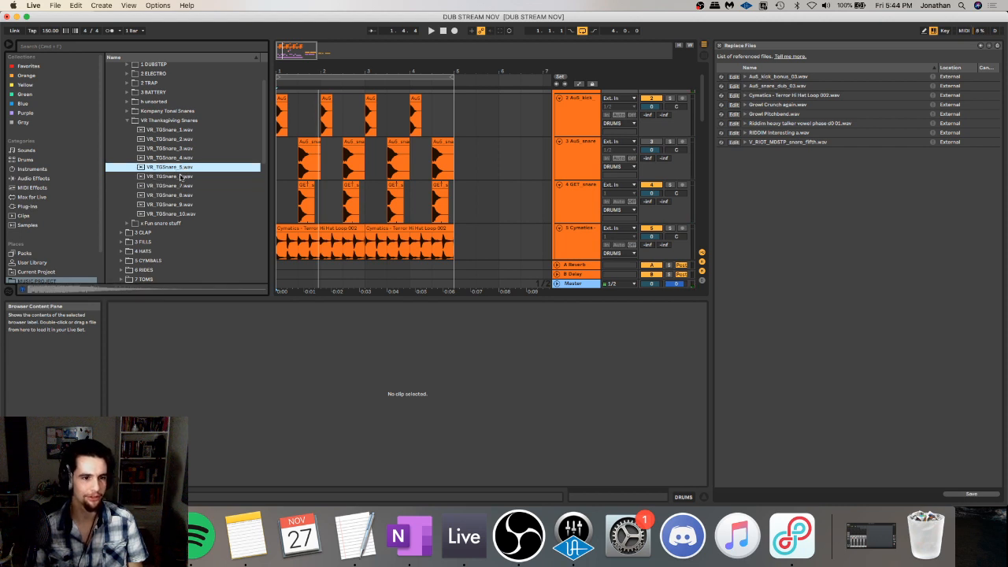
left_click(181, 178)
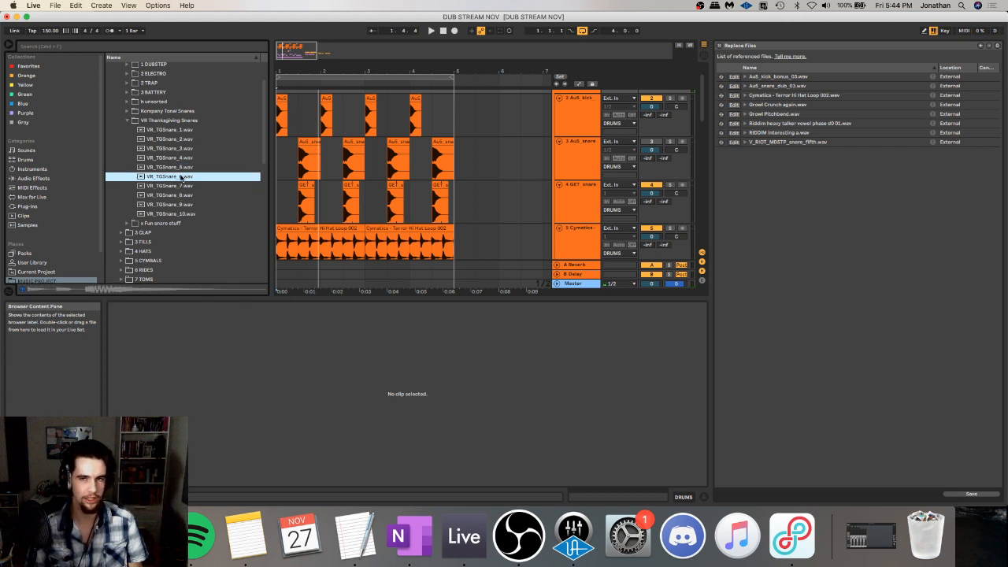
key("Down")
left_click(187, 158)
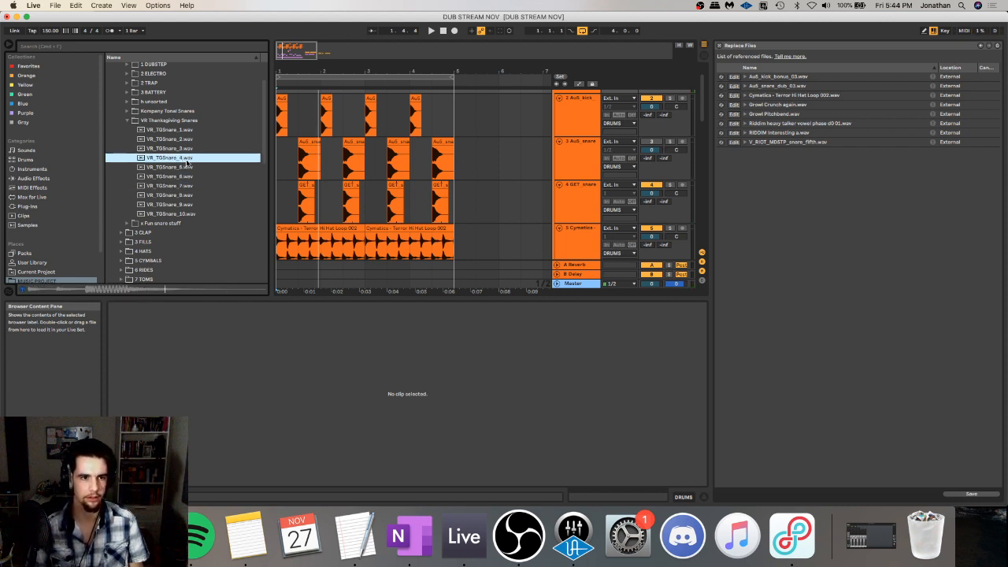
key("Up")
key("Up")
key("Up")
- Compare VR_TGSnare_1.wav, VR_TGSnare_2.wav and VR_TGSnare_3.wav, and preview the samples from VR_TGSnare_4.wav down to VR_TGSnare_6.wav
left_click(179, 142)
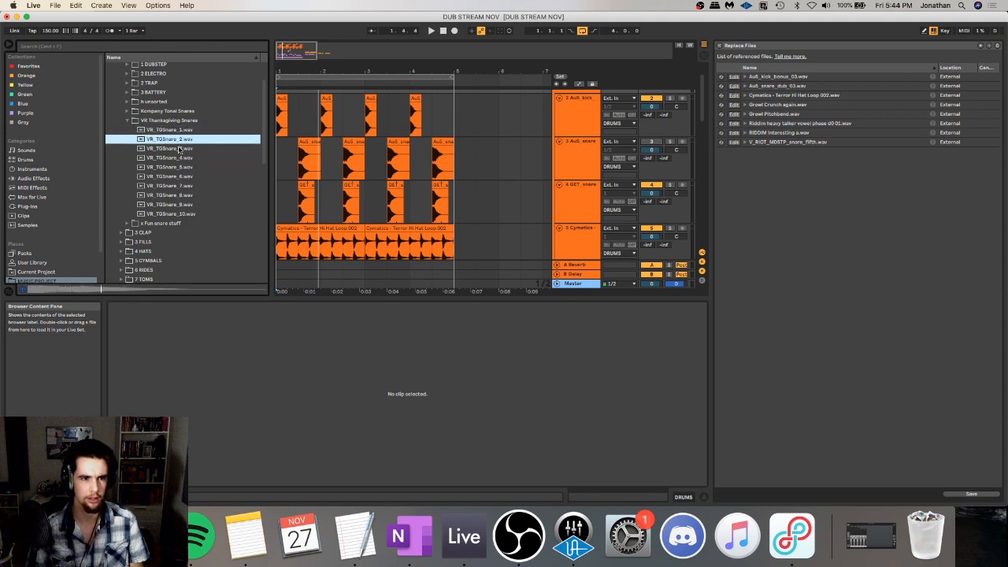
left_click(180, 133)
left_click(188, 141)
left_click(197, 149)
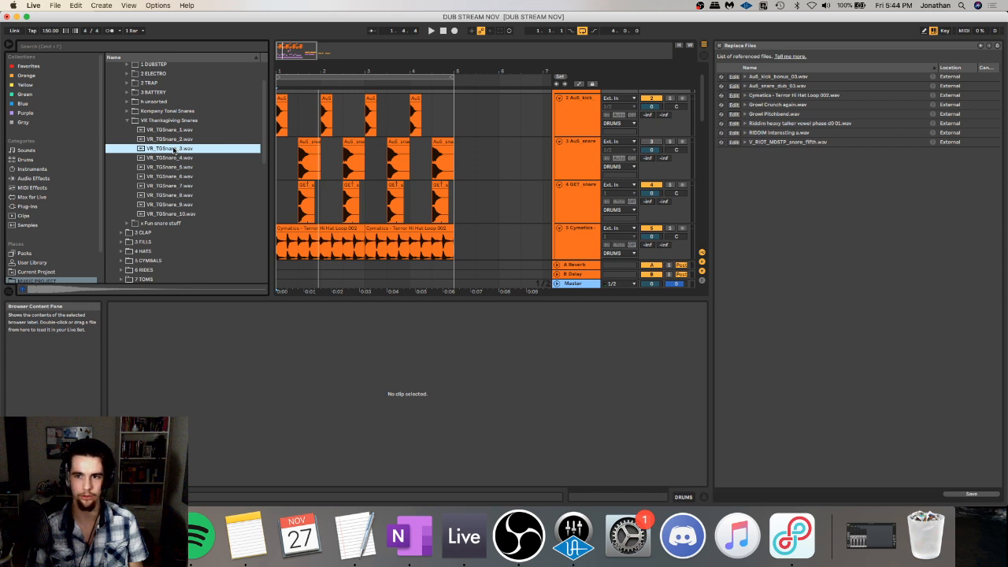
left_click(189, 140)
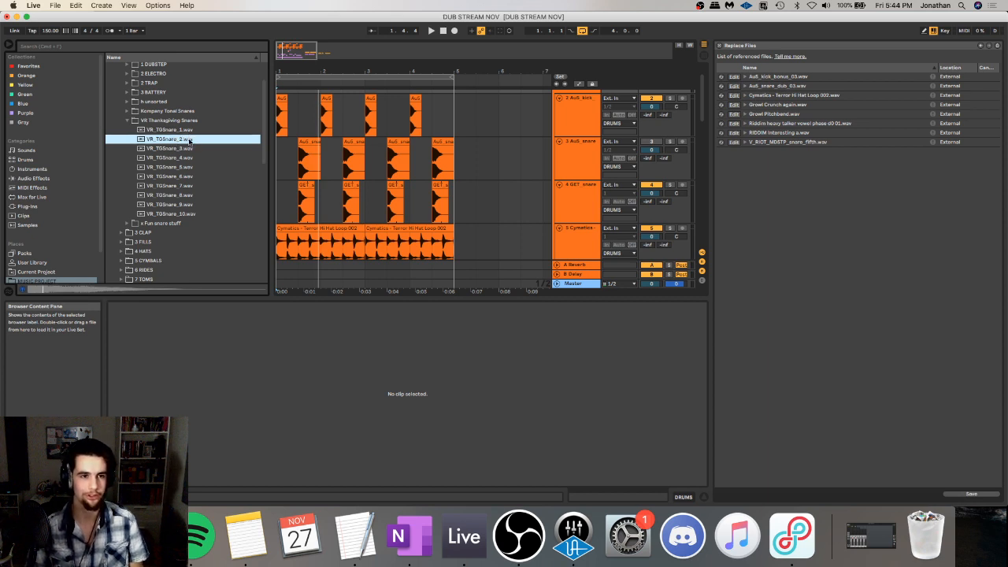
left_click(194, 131)
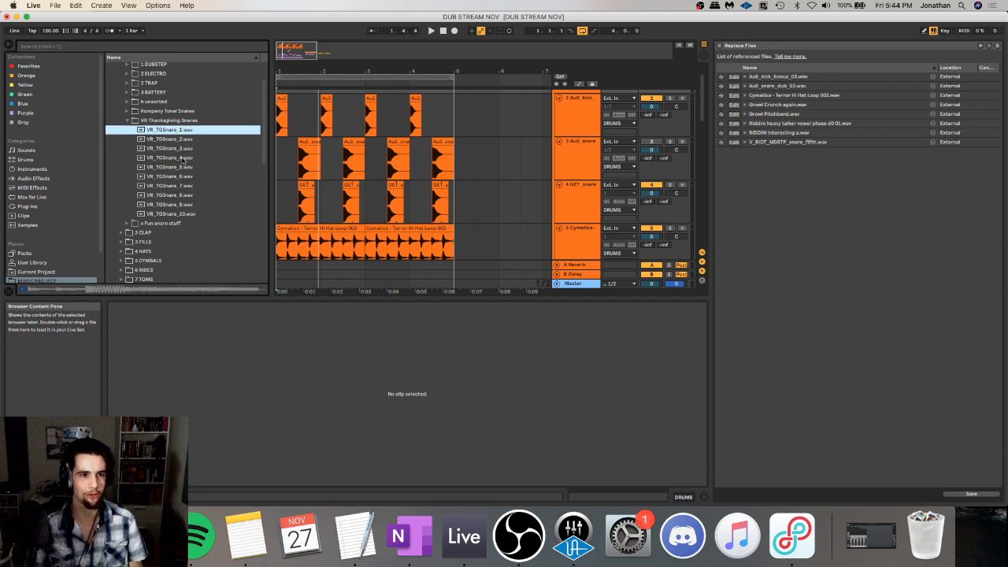
left_click(183, 159)
left_click(182, 163)
key("Down")
key("Down")
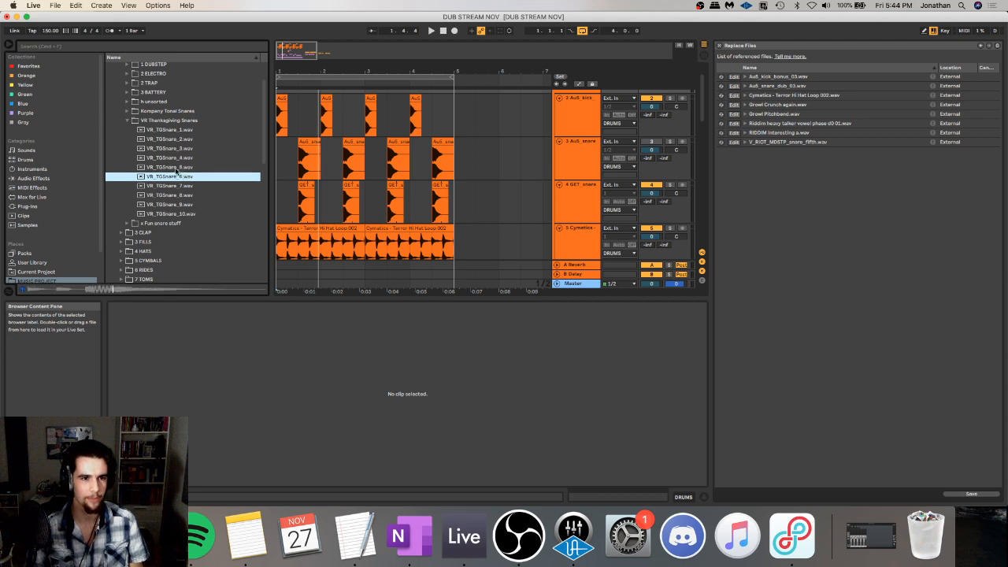
- Try VR_TGSnare_7.wav as the layered snare's replacement file, play the drums, and undo back to V_RIOT_MDSTP_snare_fifth.wav
left_click_drag(173, 186, 329, 169)
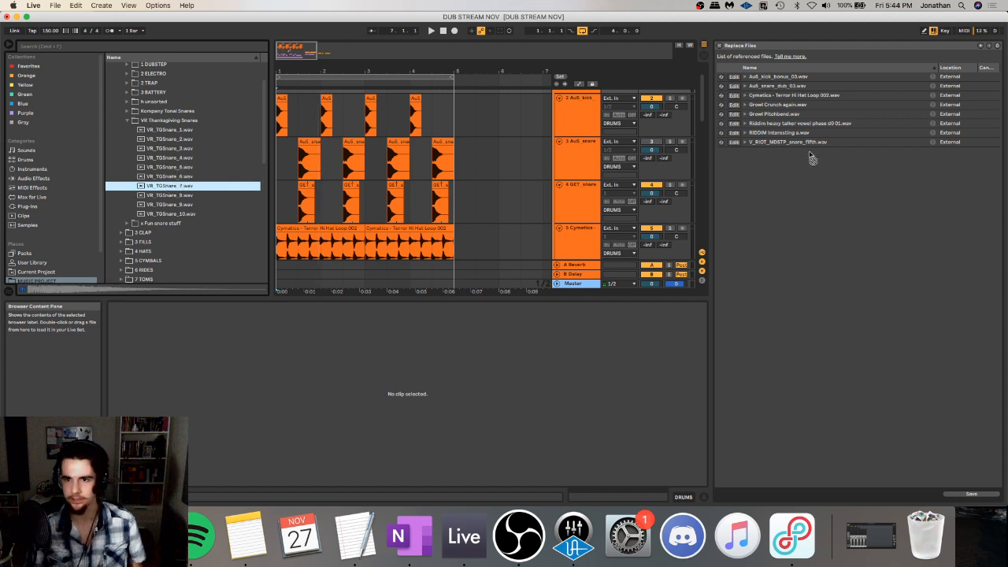
left_click_drag(812, 159, 788, 143)
key("space")
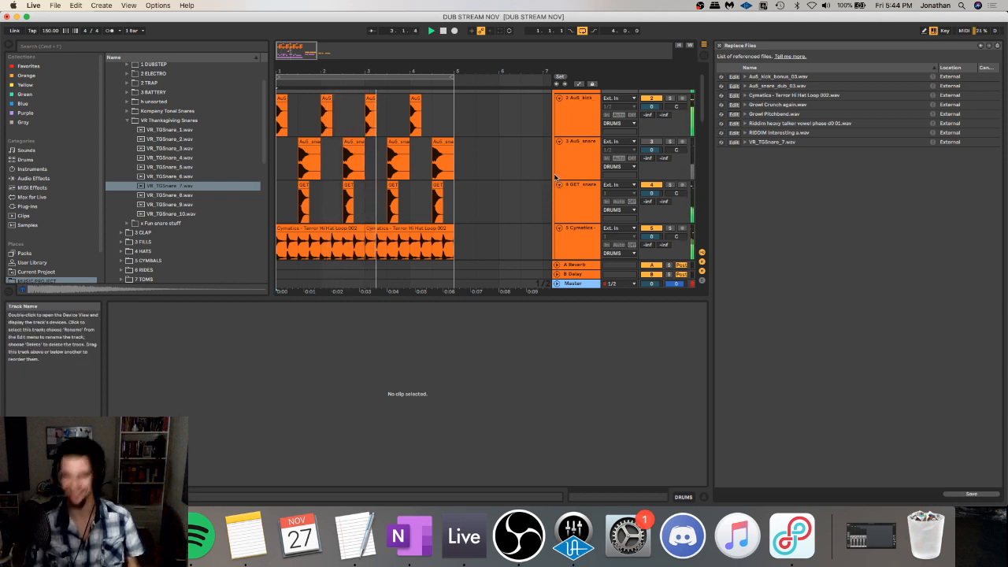
left_click(579, 188)
key("super+z")
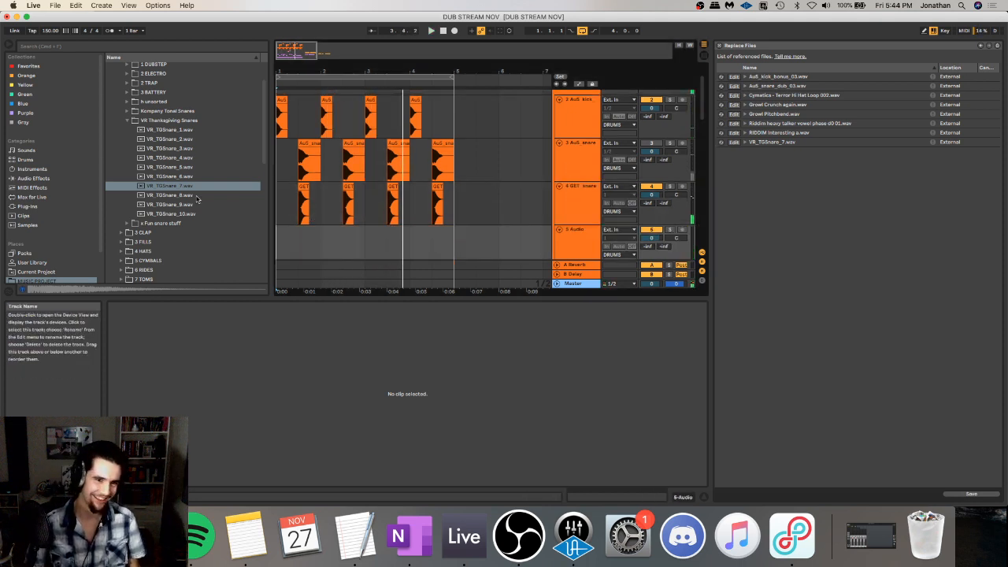
key("super+z")
key("super+z")
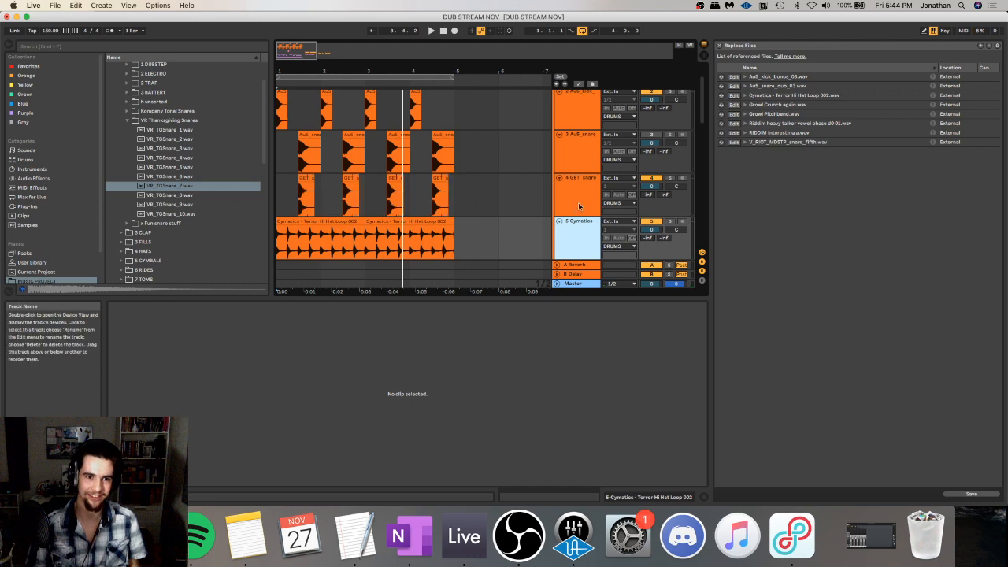
- Add an audio track below GET_snare, place VR_TGSnare_7.wav on it at 1.3, and duplicate the hit across the four bars
left_click(590, 187)
key("super+t")
left_click_drag(171, 189, 303, 237)
key("super+d")
key("space")
key("super+d")
key("super+d")
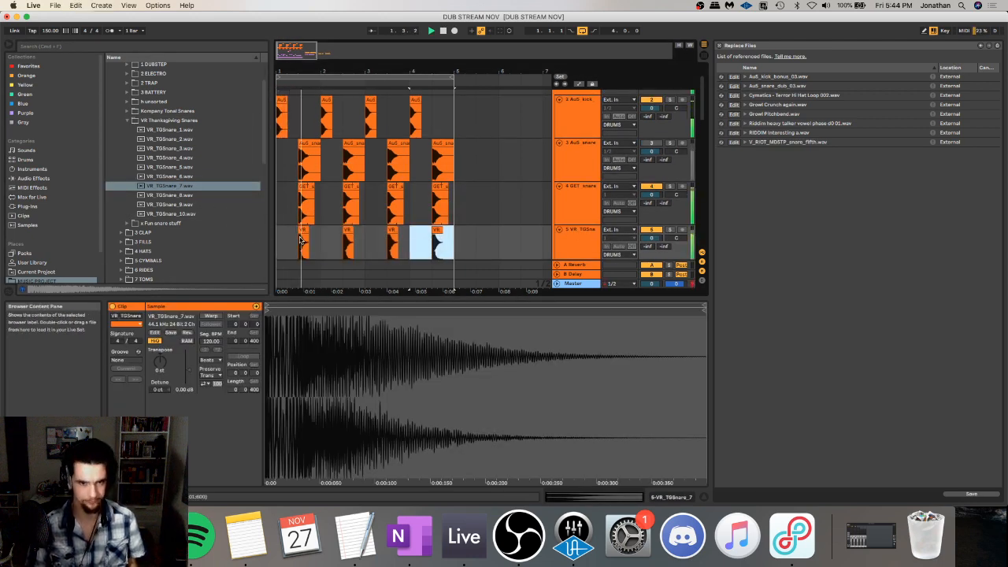
- Compare the drums with the VR_TGSnare_7 track muted and unmuted, and lower its volume to about -11 dB
left_click(659, 230)
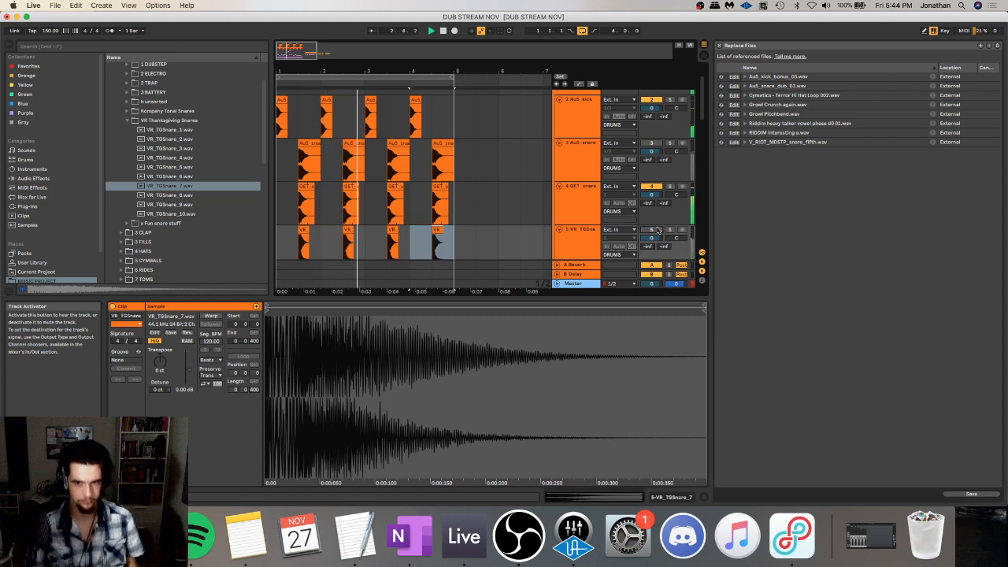
left_click(657, 230)
left_click_drag(654, 238, 654, 261)
scroll(309, 184, "down", 5)
key("space")
- Try trimming the first VR_TGSnare_7 clip at 1.3 to about half its length and play it
scroll(315, 166, "up", 5)
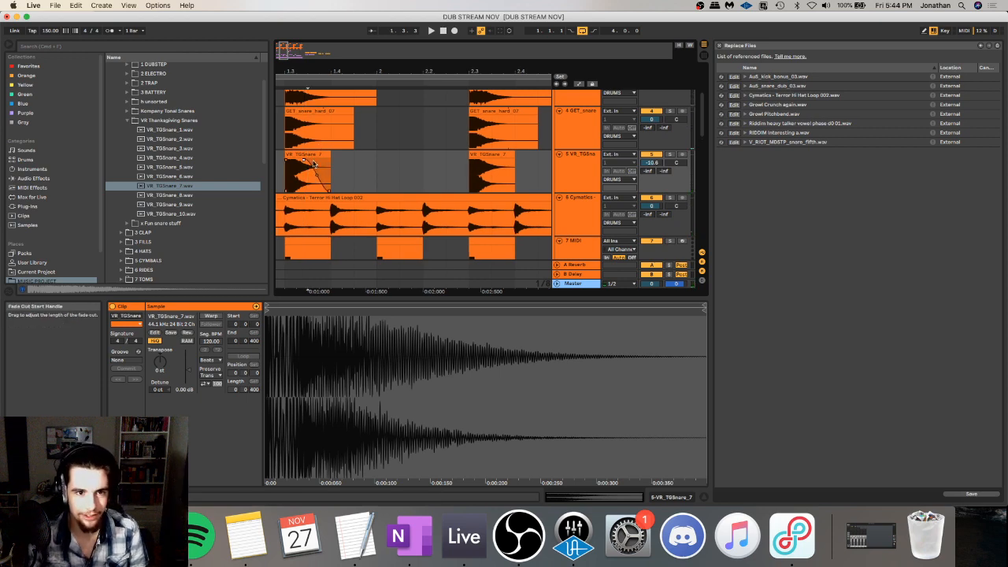
left_click_drag(330, 155, 310, 155)
key("space")
left_click_drag(361, 71, 361, 43)
key("space")
- Delete the other three VR_TGSnare_7 clips, play the first hit, and undo the deletion and the trim
left_click_drag(349, 173, 467, 177)
key("Delete")
left_click_drag(321, 179, 299, 177)
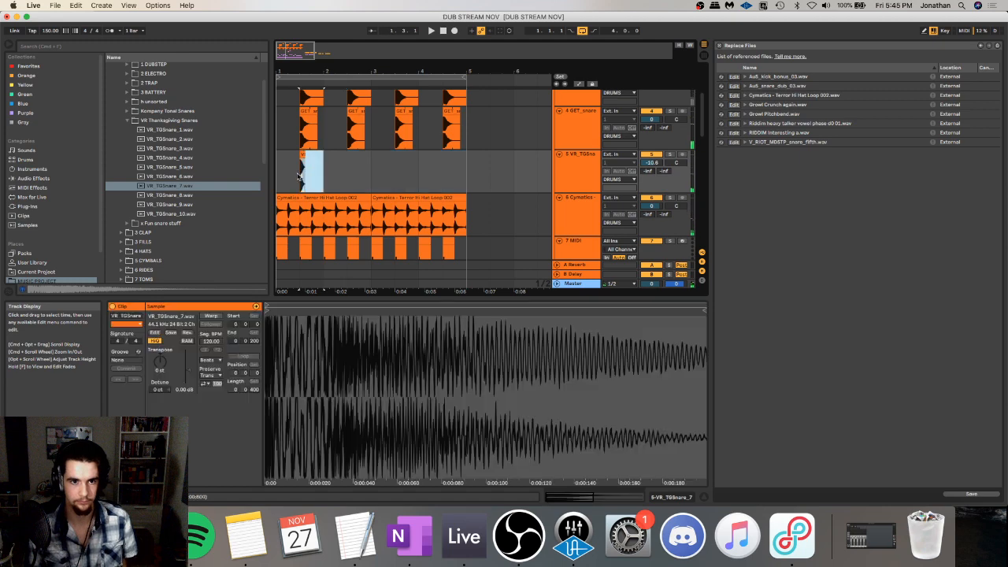
left_click(299, 175)
key("space")
key("super+z")
key("super+z")
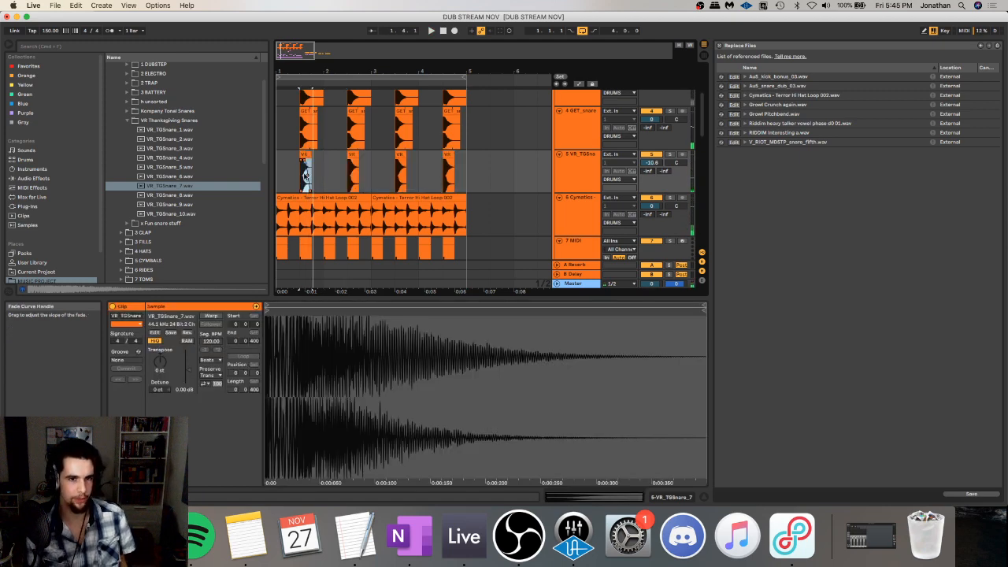
- Play from the first VR_TGSnare_7 clip at 1.3 and duplicate the track's first bar across all four bars
left_click(305, 174)
left_click(307, 156)
key("space")
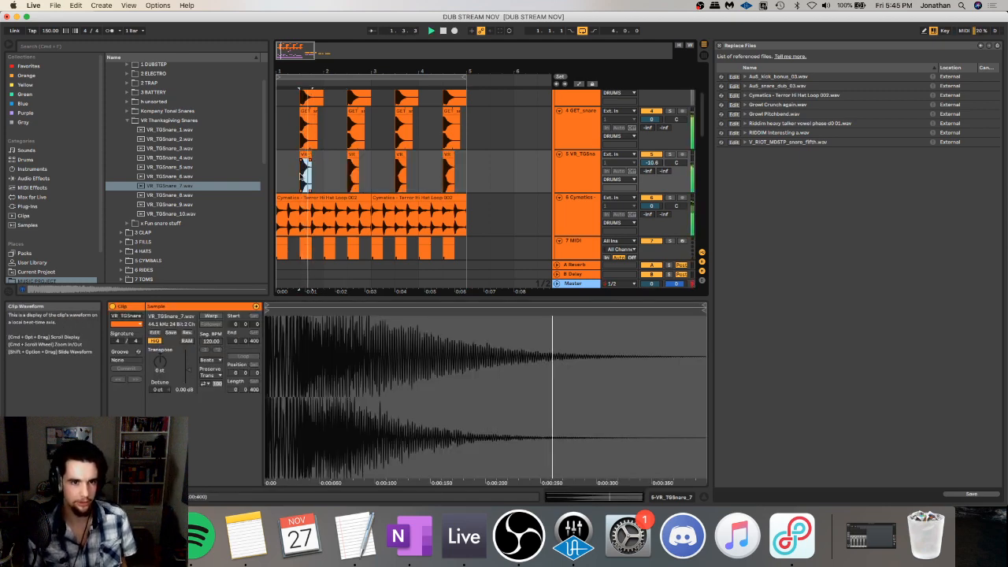
left_click(312, 175)
left_click_drag(324, 175, 226, 172)
key("super+d")
key("super+d")
key("super+d")
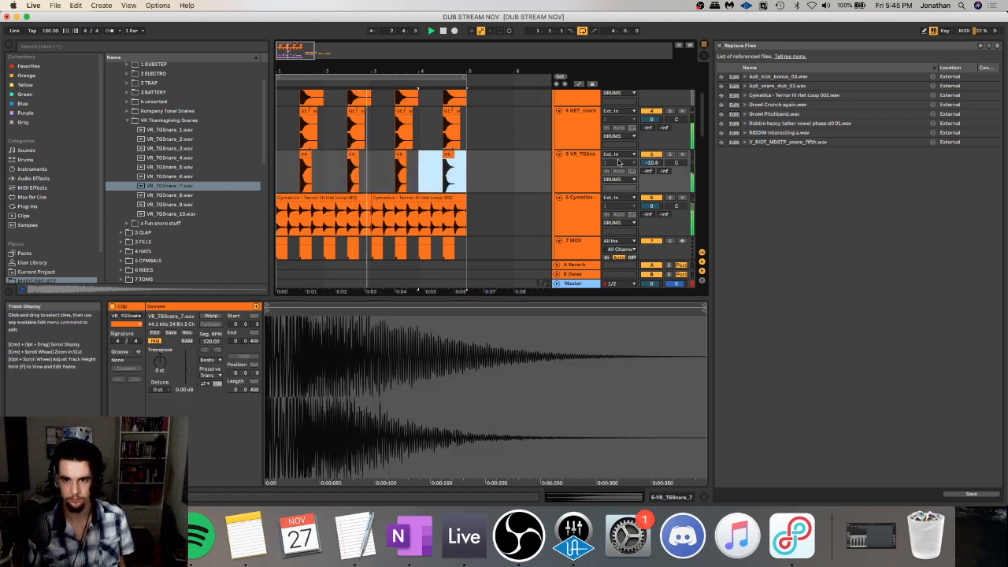
- Play the drums with the VR_TGSnare_7 track muted and unmuted, including from the first GET_snare hit at 1.3
key("space")
key("space")
left_click(655, 155)
left_click(655, 155)
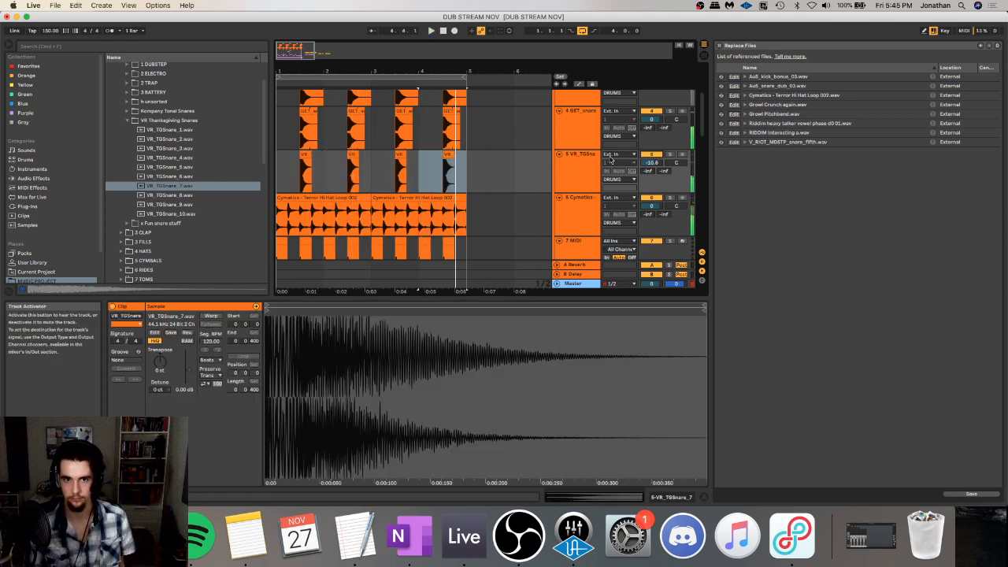
left_click(304, 114)
key("space")
scroll(293, 131, "up", 5)
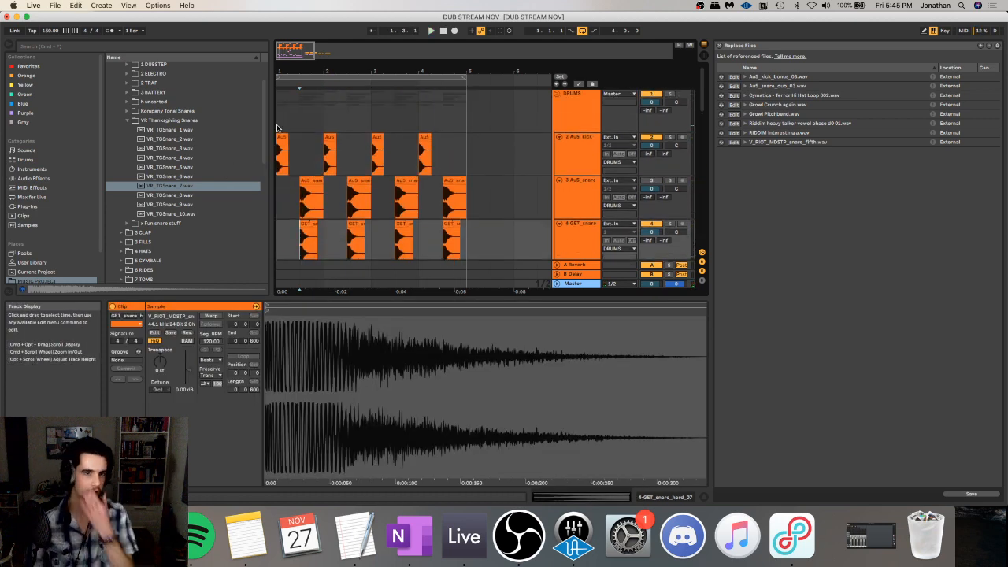
- Collapse the DRUMS track group in the arrangement and briefly check the Twitch Stream Manager in Firefox
left_click(281, 122)
left_click(556, 95)
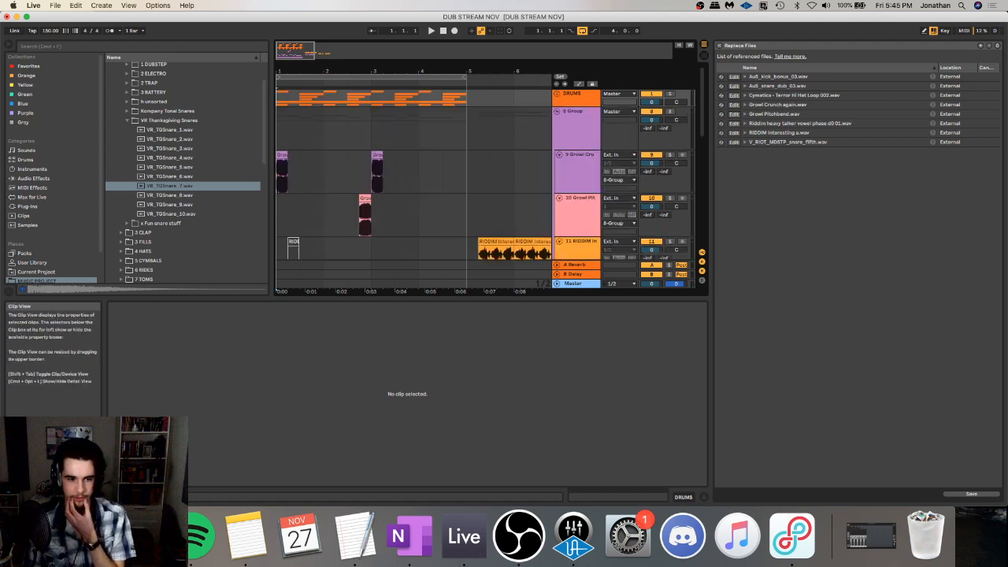
key("super+Tab")
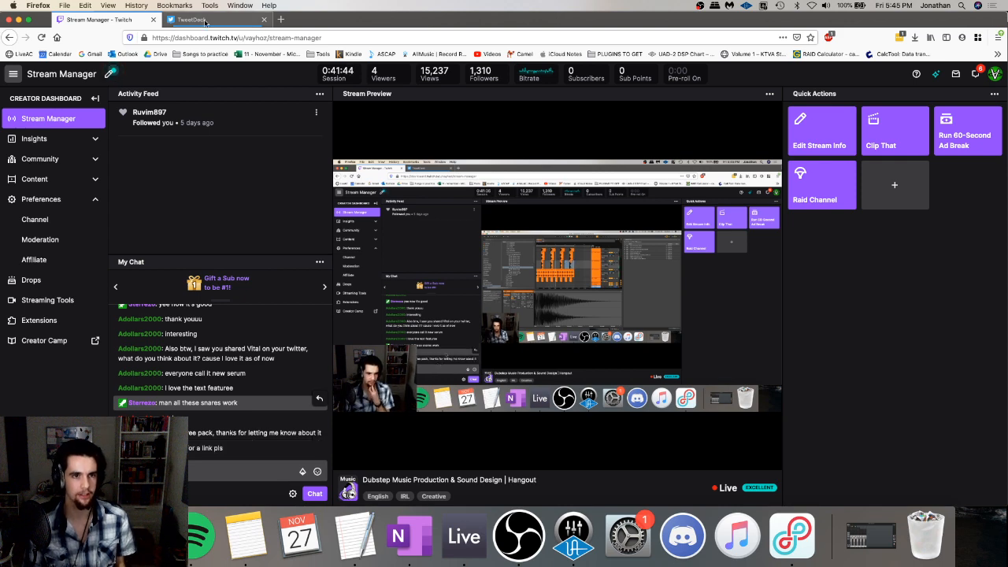
key("super+Tab")
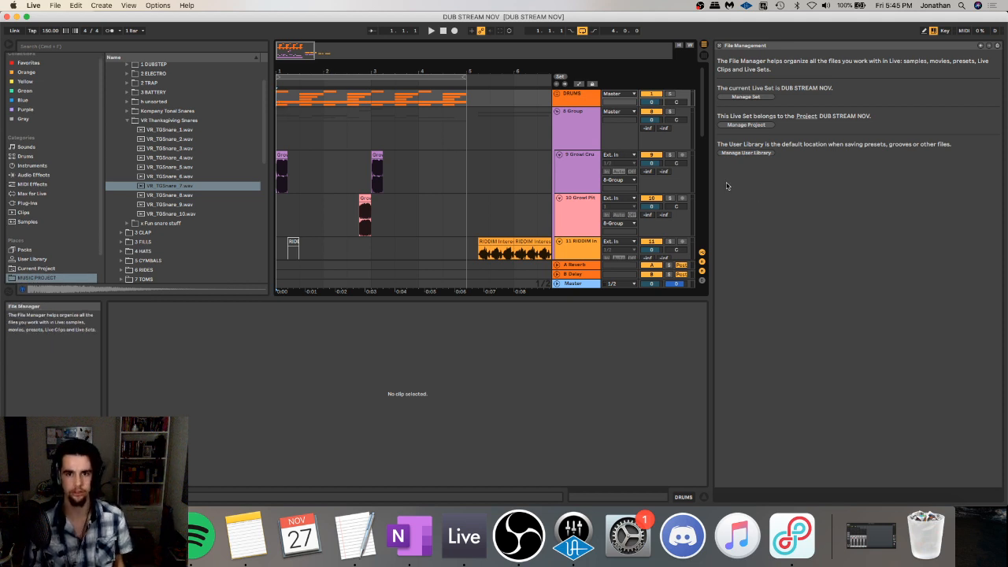
- Play the arrangement from the start with 8 Group folded, and unfold the group to show its tracks
left_click(559, 112)
key("space")
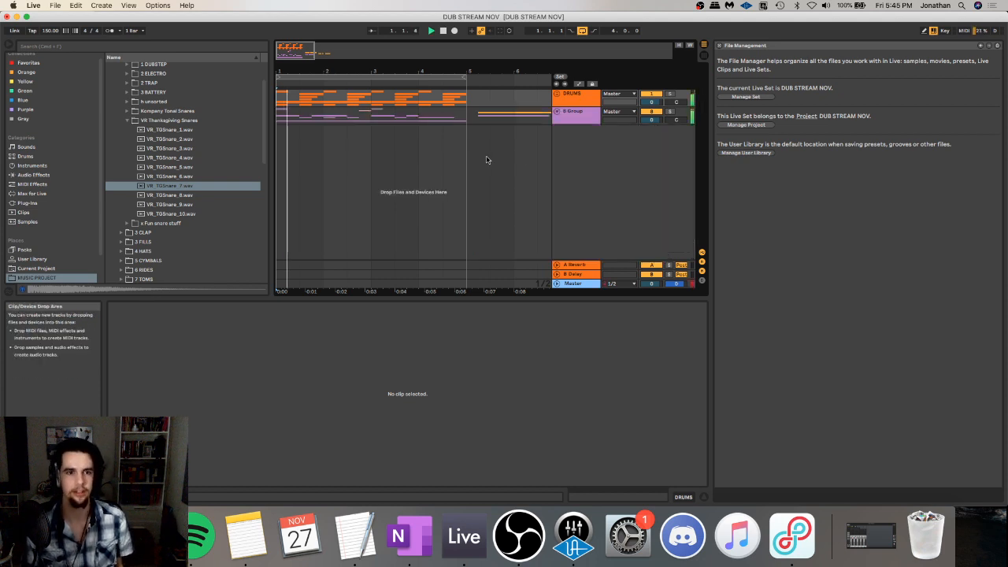
left_click(558, 112)
key("space")
- Audition the bass tracks from beat 2 of bar 1 on 13 Serum and again from bar 2
scroll(362, 177, "down", 5)
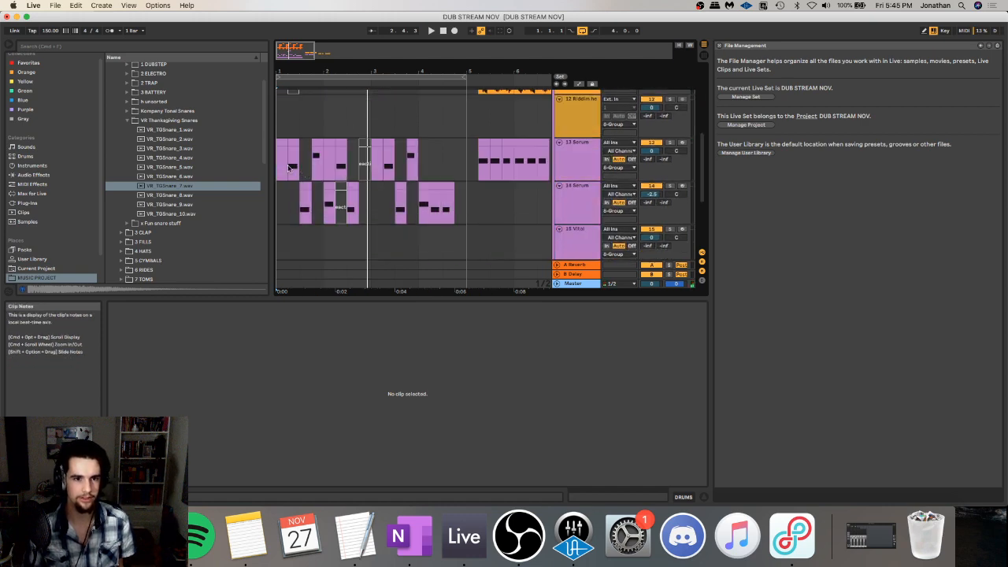
left_click(293, 143)
key("space")
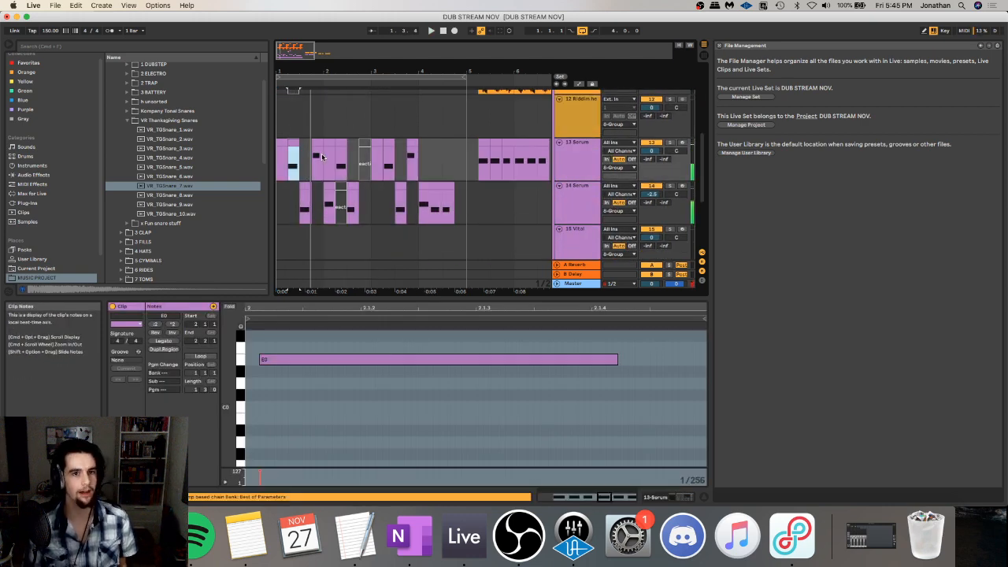
left_click(323, 156)
scroll(329, 166, "down", 5)
key("space")
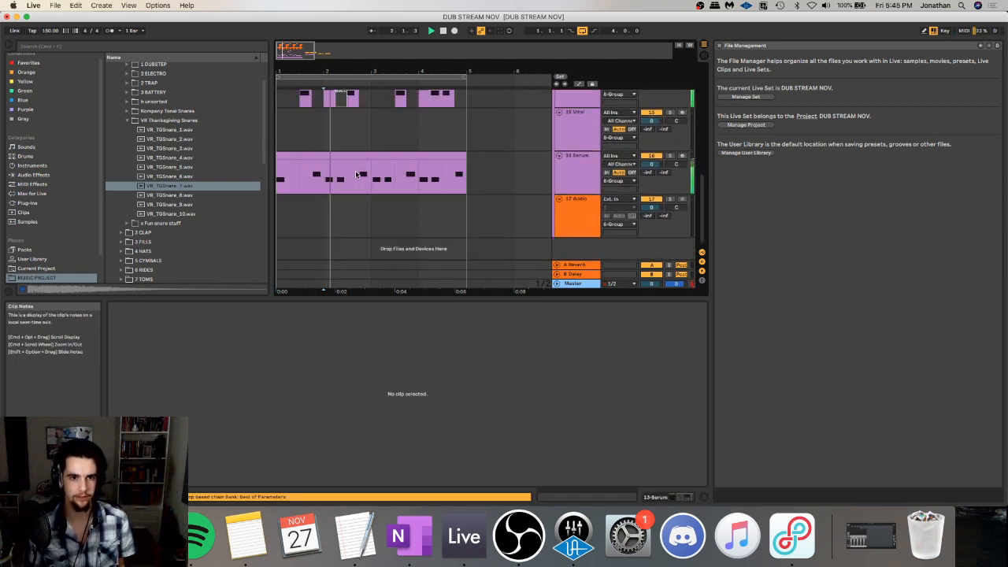
- Narrow the grid to 1/4, delete beat 2 of bar 2 from the 16 Serum clip, and play back from bar 2
key("super+1")
left_click_drag(340, 183, 338, 185)
key("Delete")
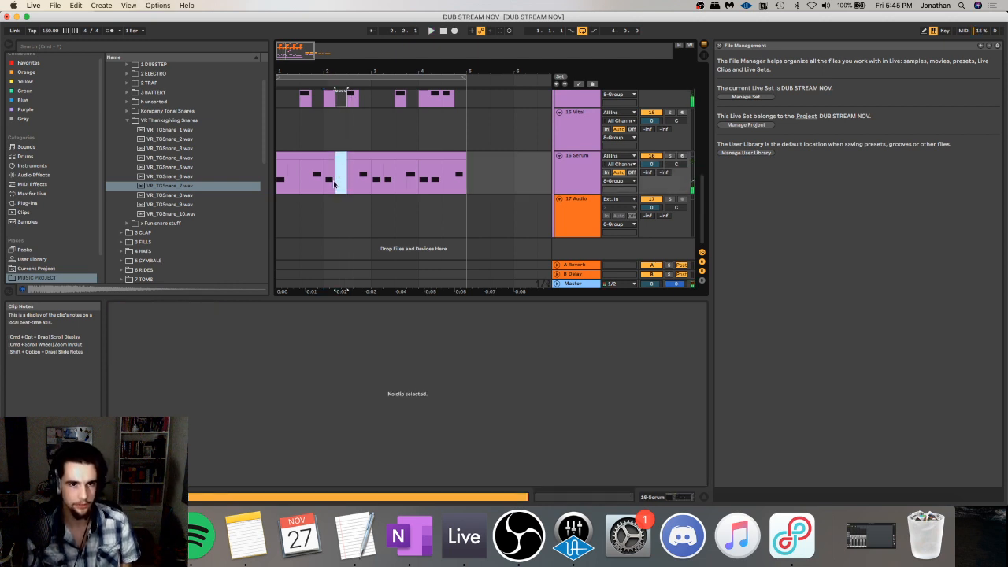
left_click(330, 186)
key("space")
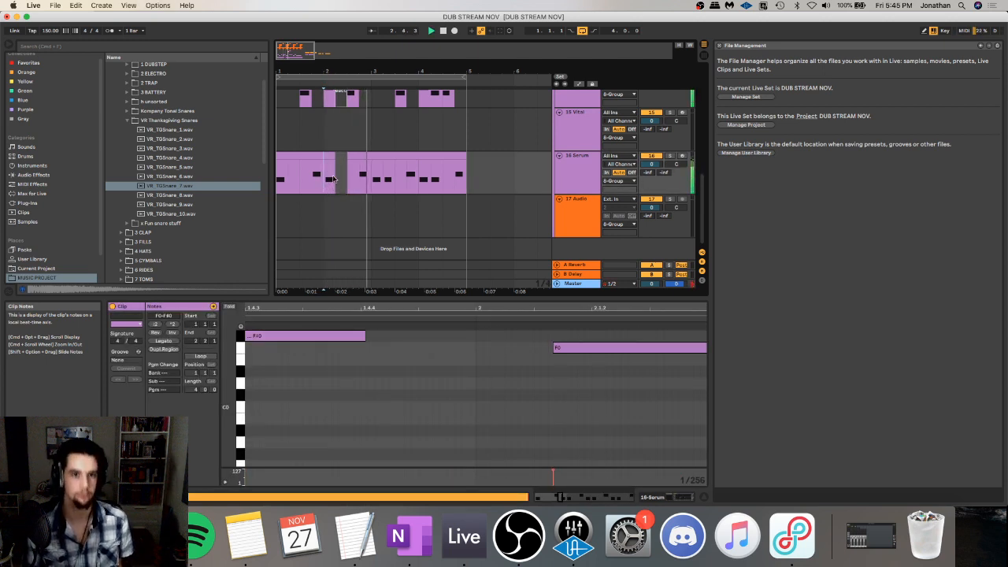
key("space")
- Deactivate beat 4 of bar 2 in the 16 Serum clip and play back that passage
left_click_drag(363, 184, 367, 189)
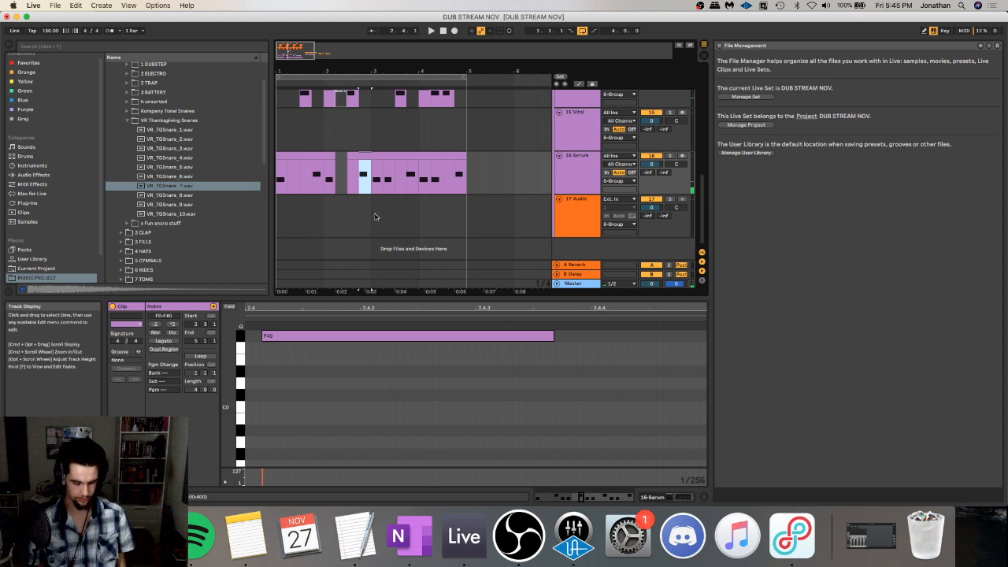
key("space")
scroll(343, 189, "up", 5)
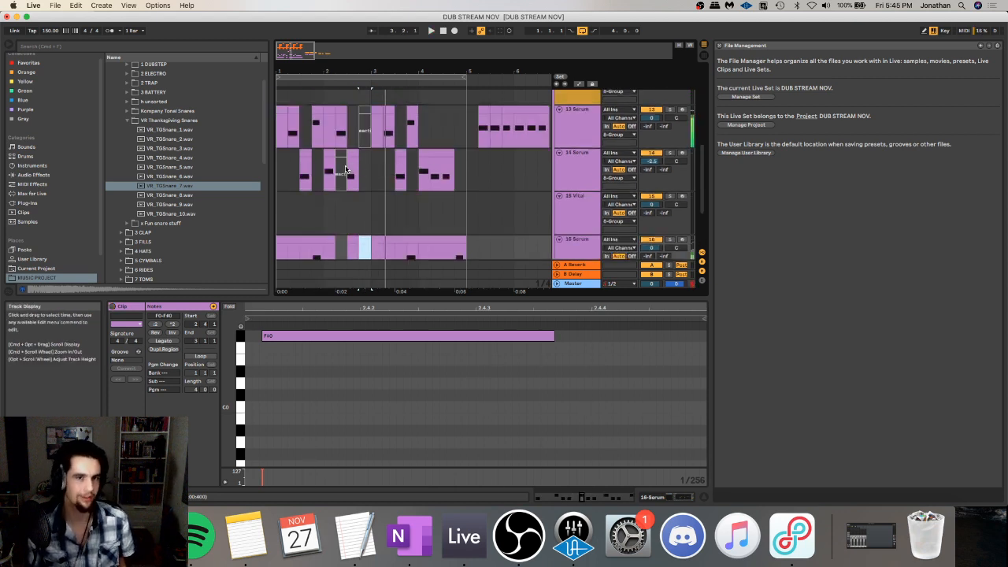
key("space")
- Play the arrangement from the start while checking which Growl, Riddim and Serum tracks sound in each bar
left_click(279, 143)
scroll(324, 153, "up", 1)
key("space")
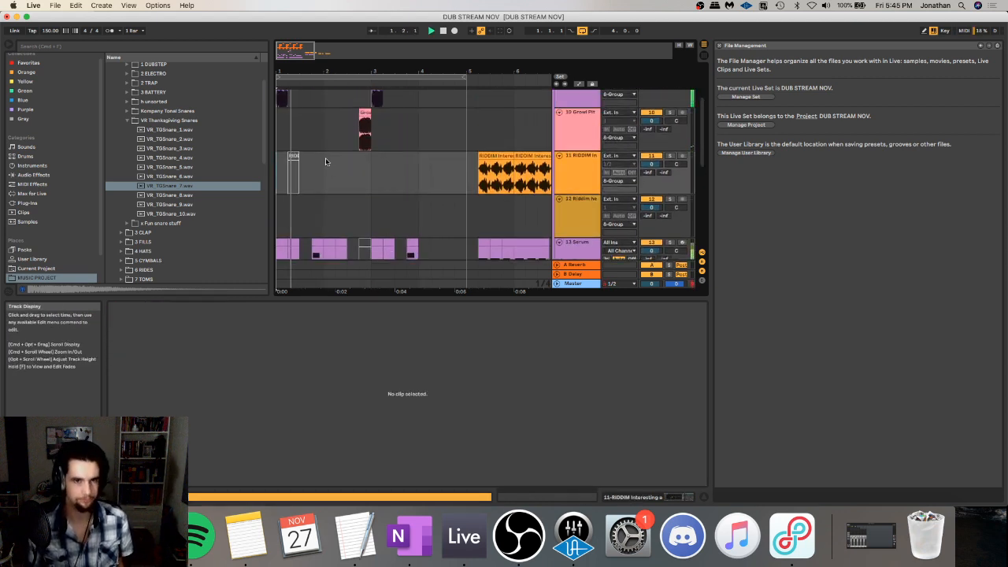
scroll(346, 172, "down", 1)
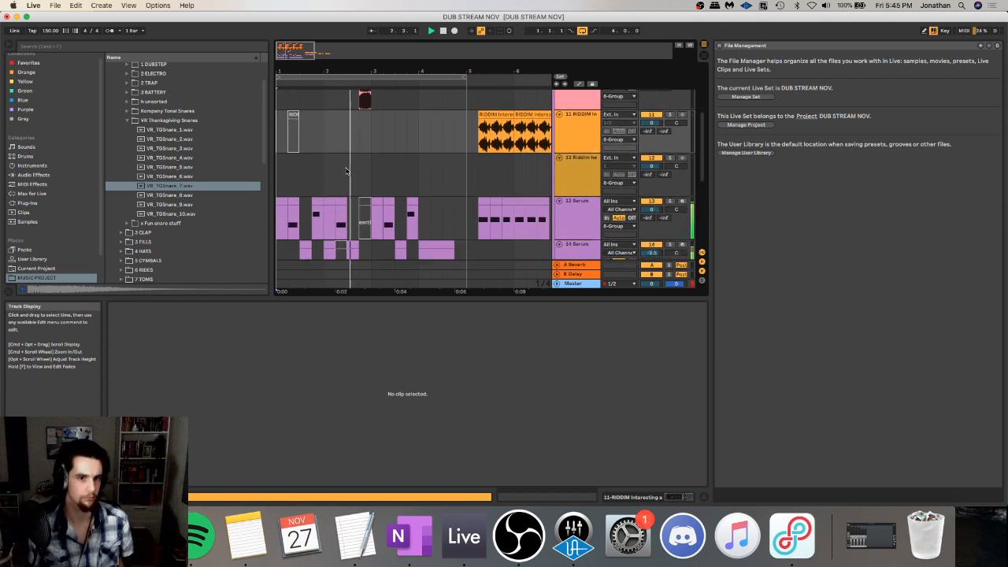
scroll(347, 172, "down", 1)
scroll(347, 172, "up", 2)
scroll(347, 173, "down", 4)
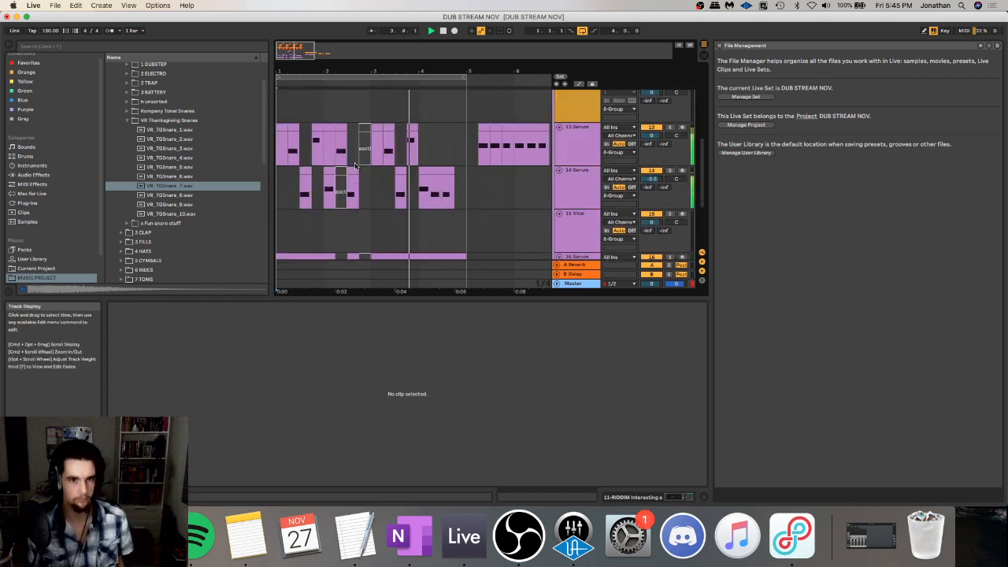
- Deactivate beat 2 of bar 3 in the 16 Serum clip and play back from bar 3 and bar 4
left_click(390, 227)
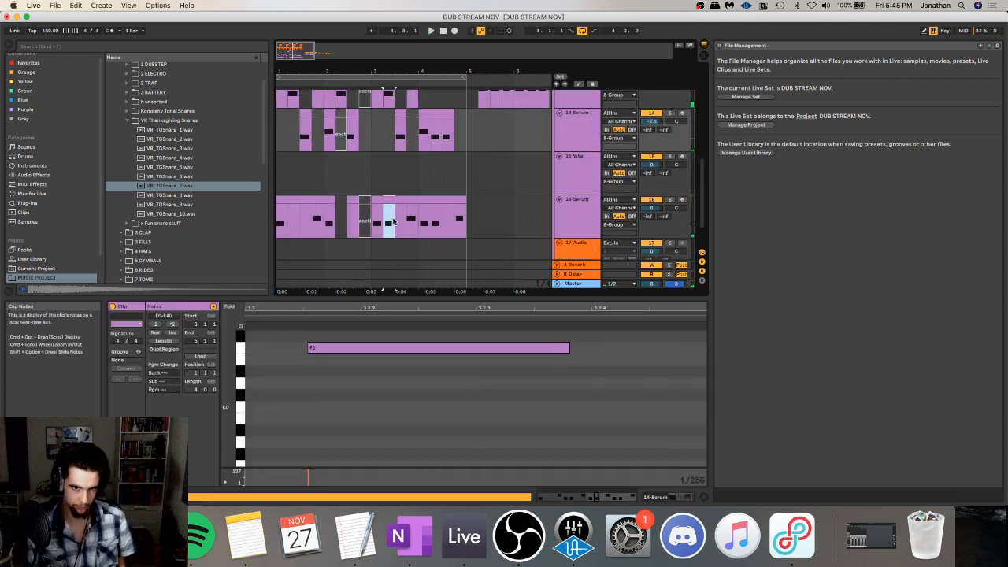
left_click(379, 221)
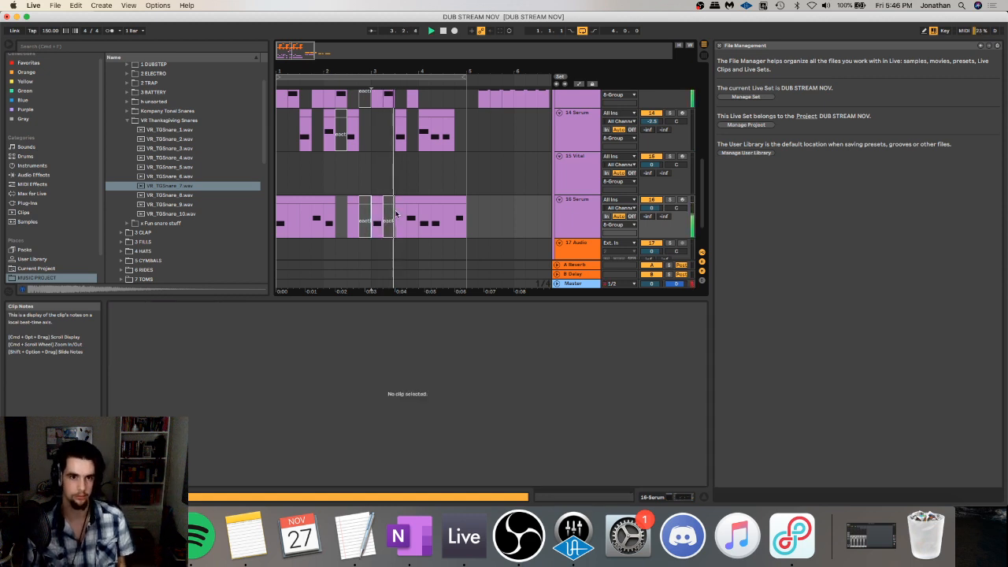
left_click(409, 221)
scroll(409, 221, "up", 1)
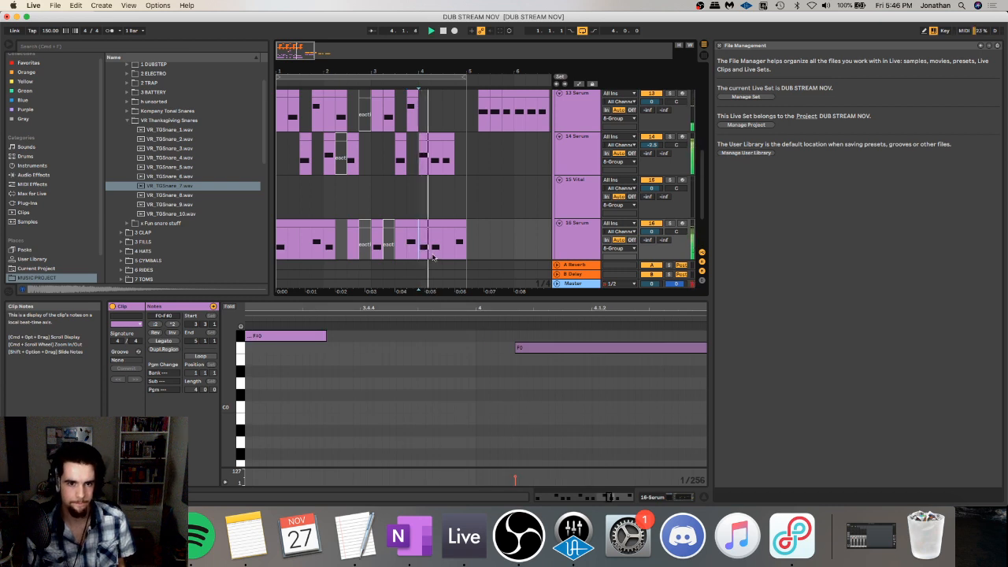
- Deactivate beat 2 of bar 4 on the 14 Serum track and play back from beat 3 of bar 1
left_click(432, 249)
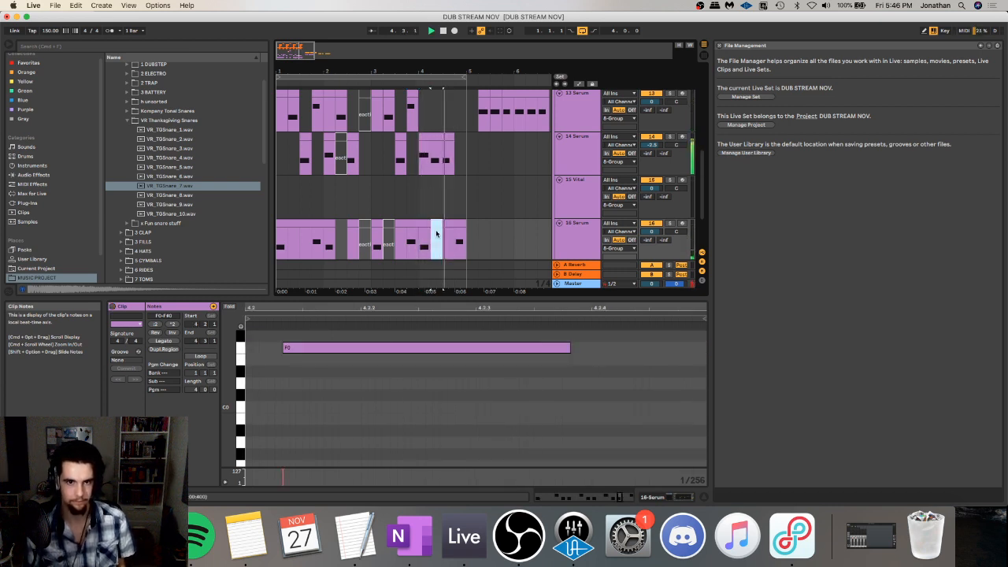
left_click(433, 163)
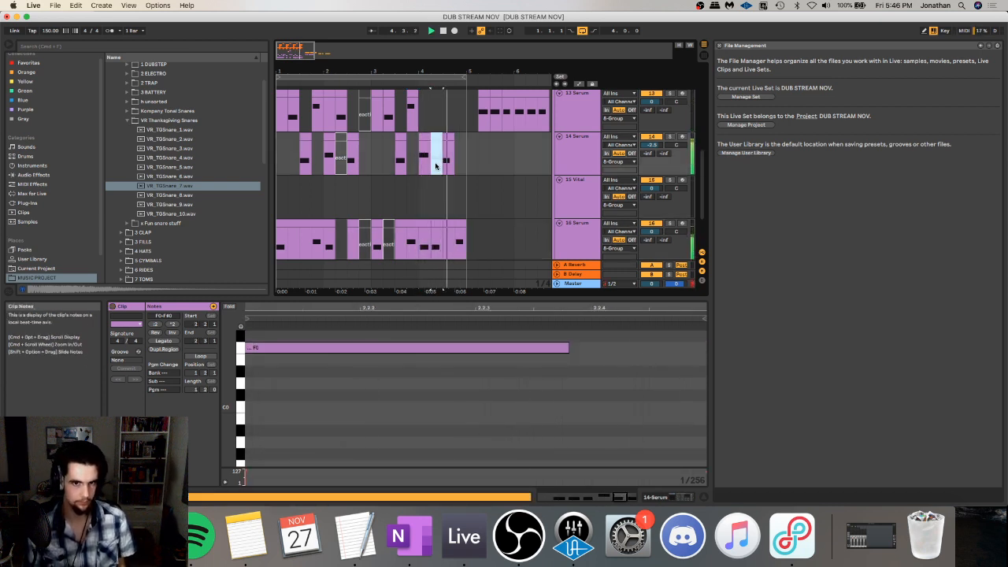
left_click(302, 166)
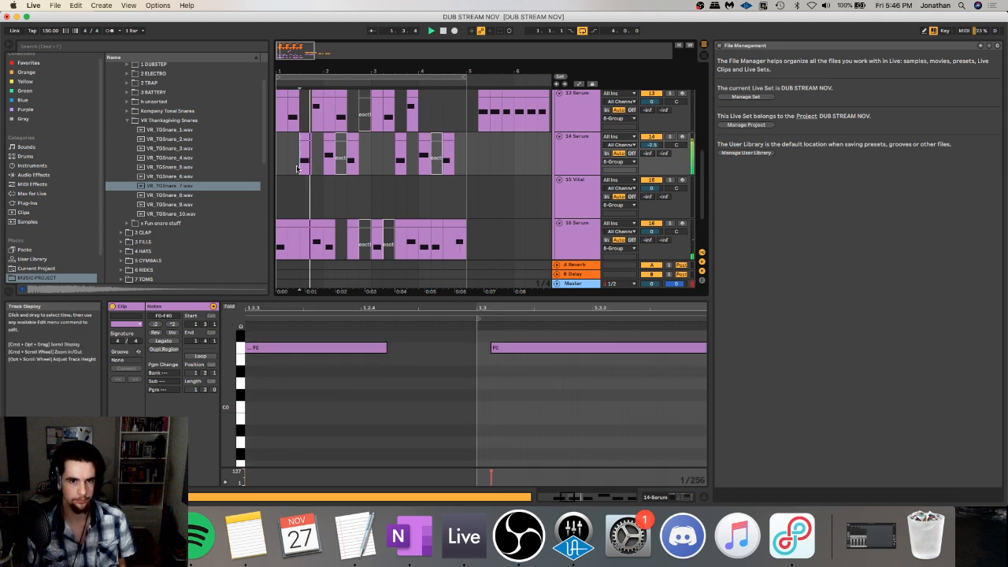
key("space")
key("space")
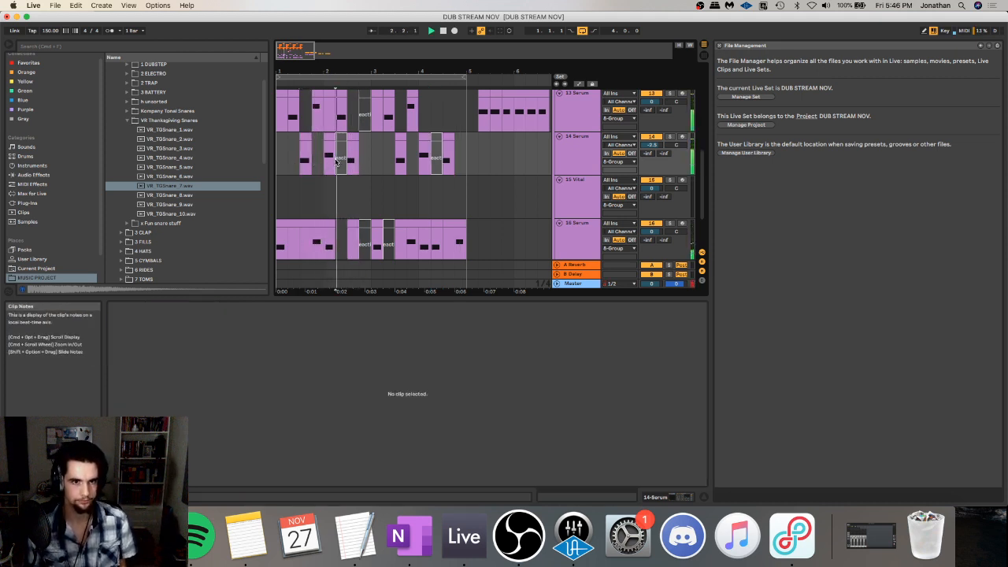
- Copy the 13 Serum clip at beat 2 of bar 2 to beat 2 of bar 4 and play back from bar 4
left_click(337, 188)
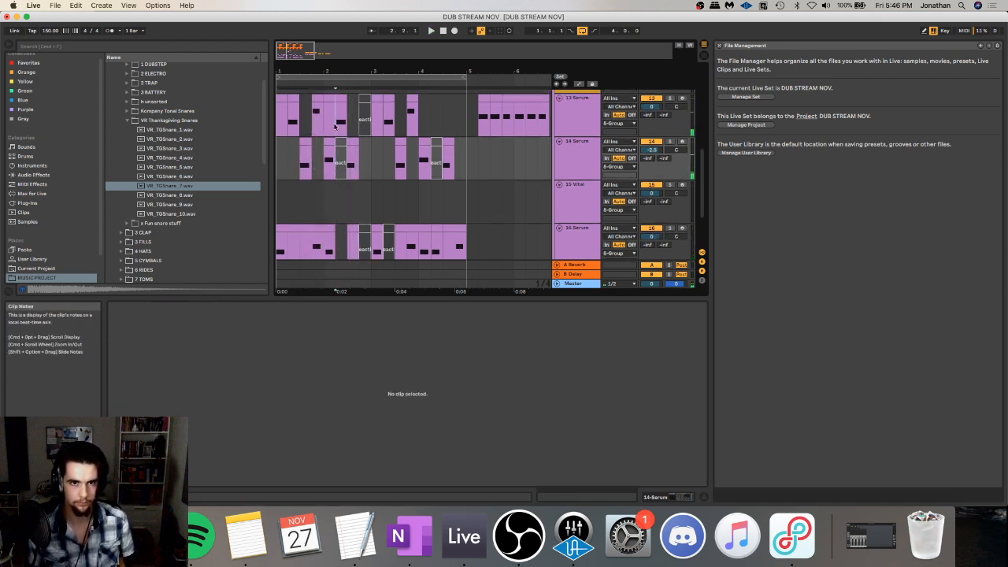
left_click(418, 123)
key("space")
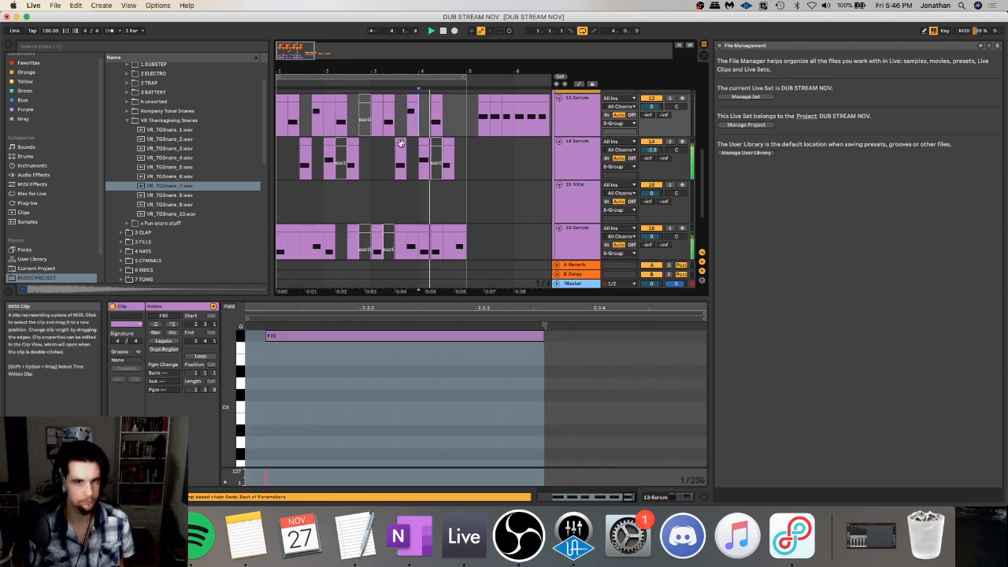
scroll(319, 140, "up", 1)
left_click(282, 98)
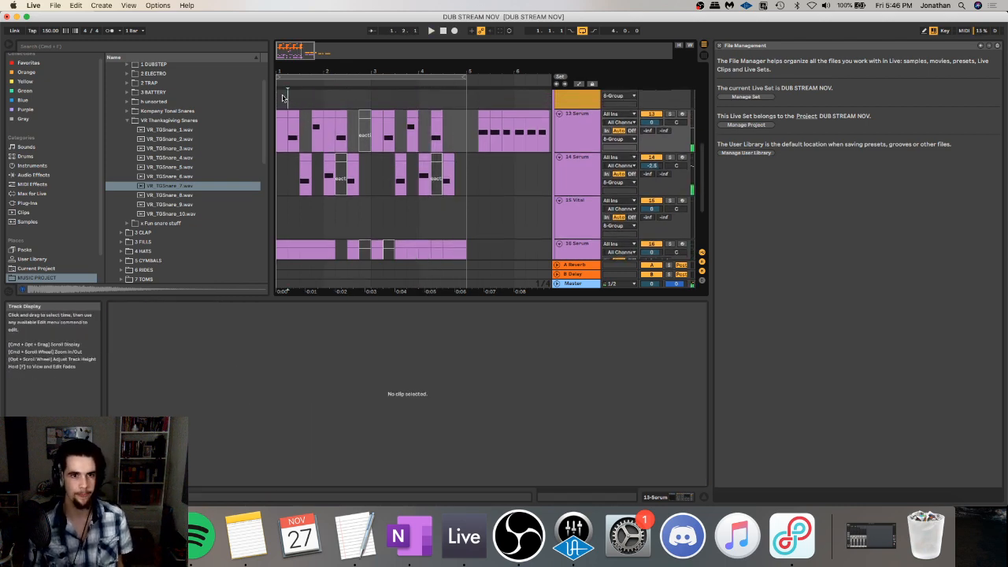
scroll(306, 133, "up", 5)
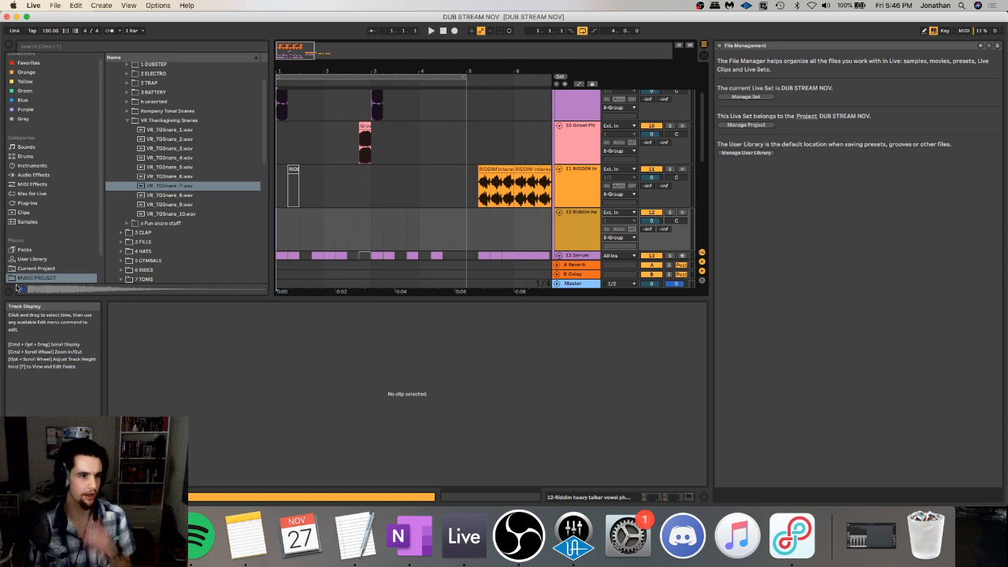
- Browse the CURRENT MONTH and SELF-MADE sample folders, and open the Common fills folder under BEST SOUNDS AND LOOPS
scroll(32, 268, "down", 3)
left_click(38, 259)
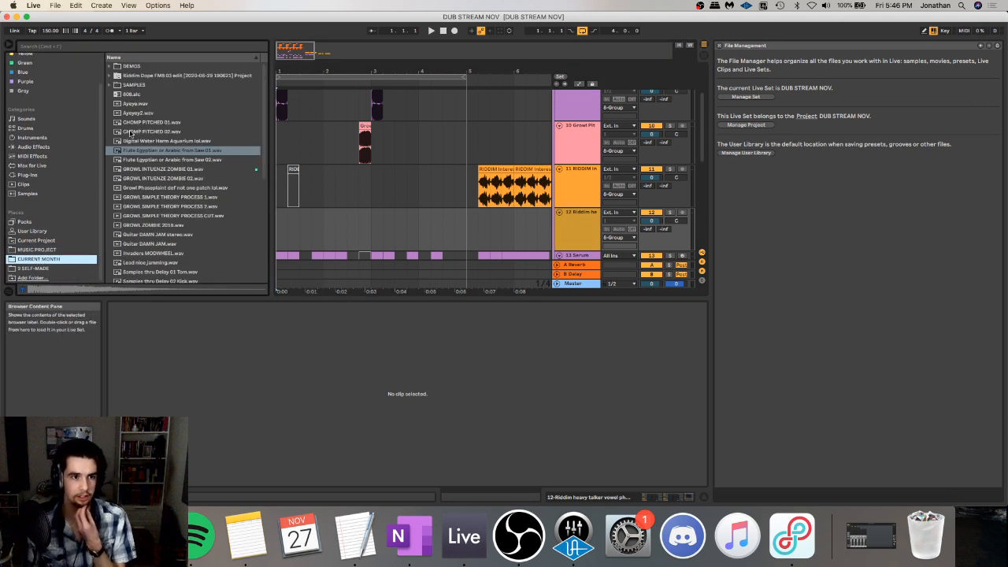
left_click(54, 269)
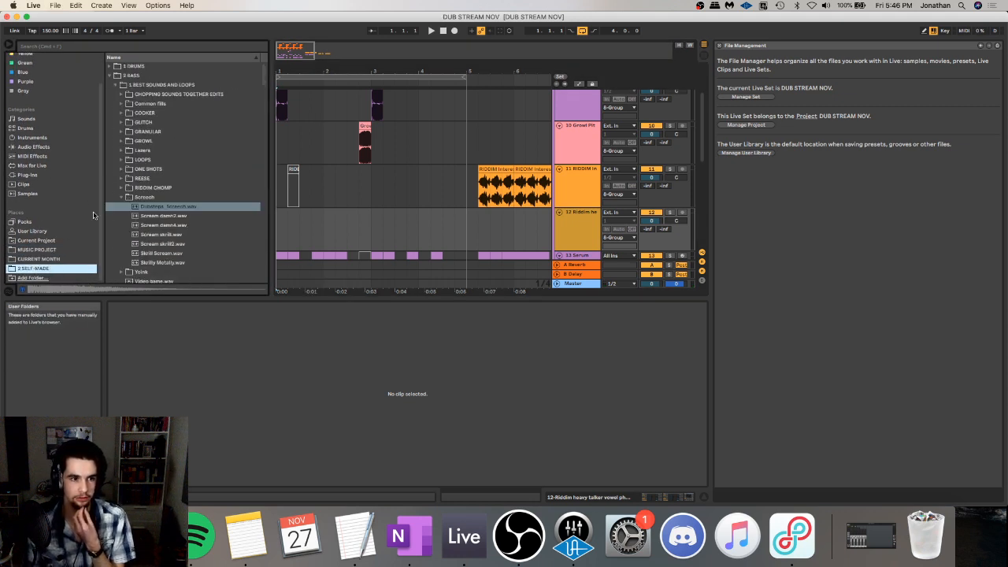
left_click(123, 95)
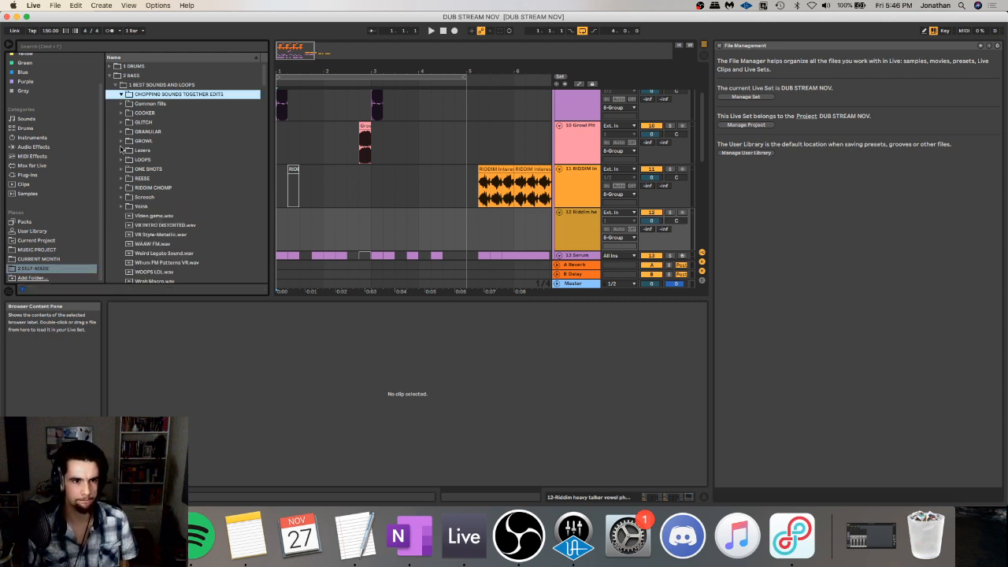
left_click(122, 104)
- Preview the Damn Crunchy Alien Cut, Gut wrut2 and Process Tonight Fill samples in the Common fills folder
left_click(165, 124)
left_click(171, 178)
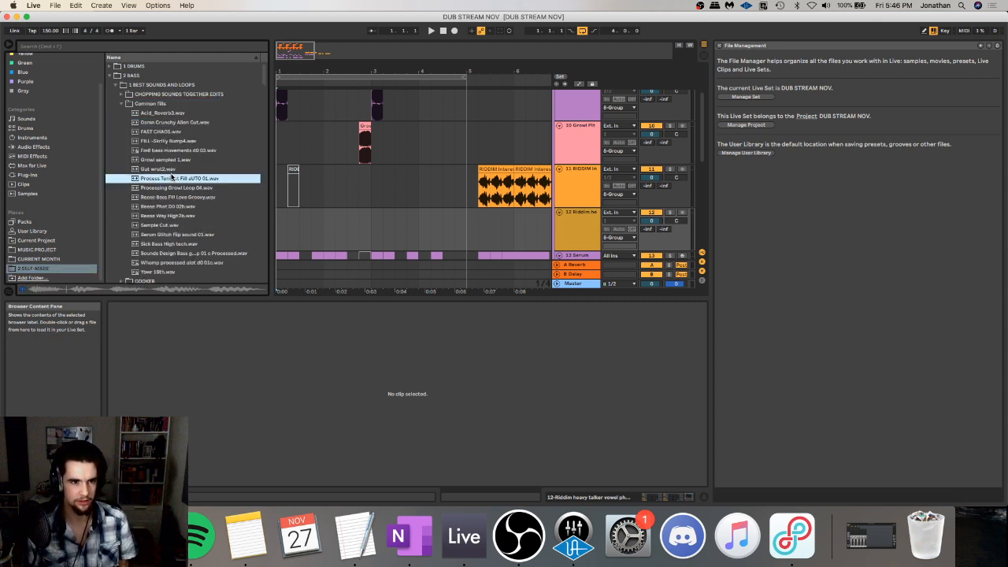
left_click(179, 76)
left_click(175, 123)
left_click(165, 170)
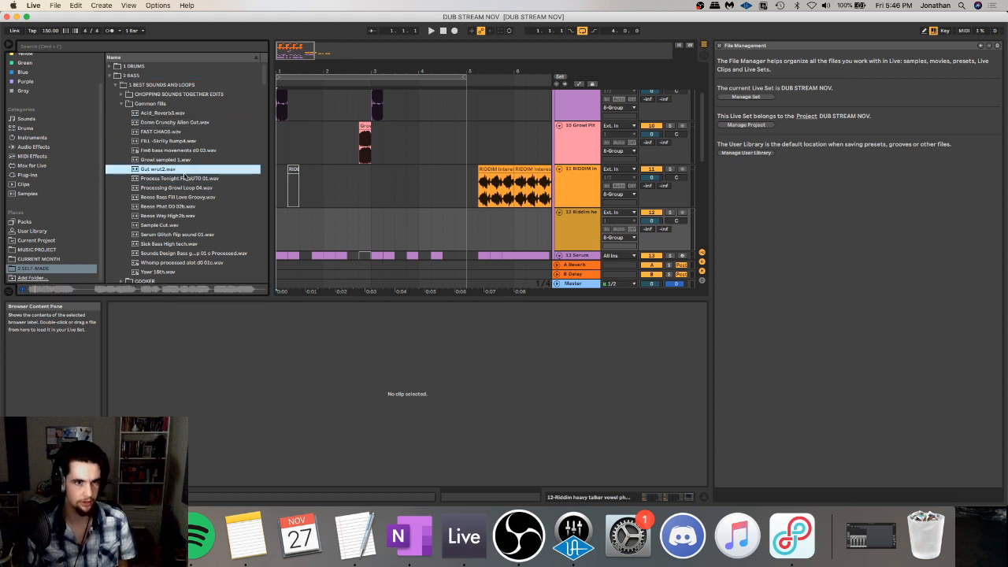
left_click(192, 180)
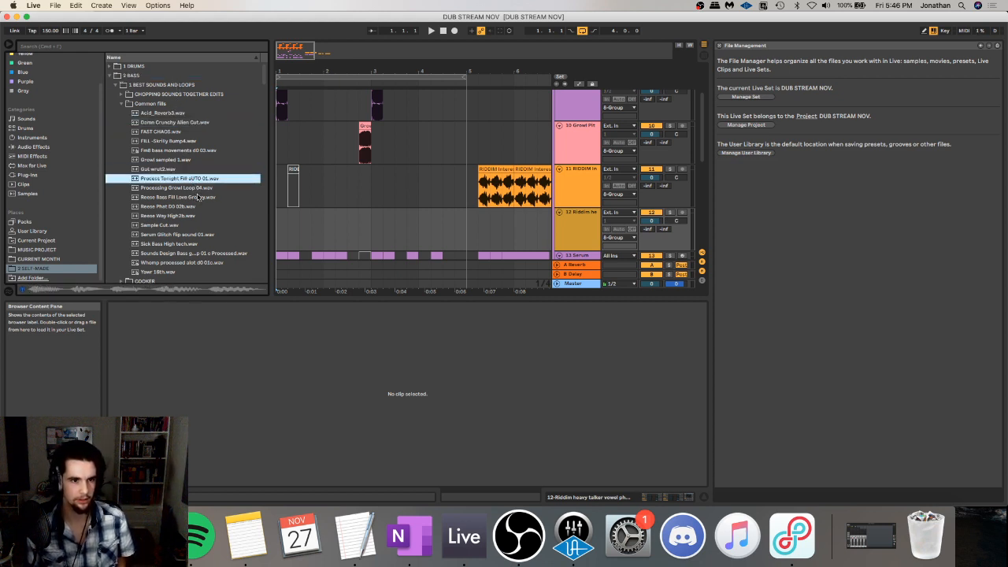
scroll(201, 195, "down", 1)
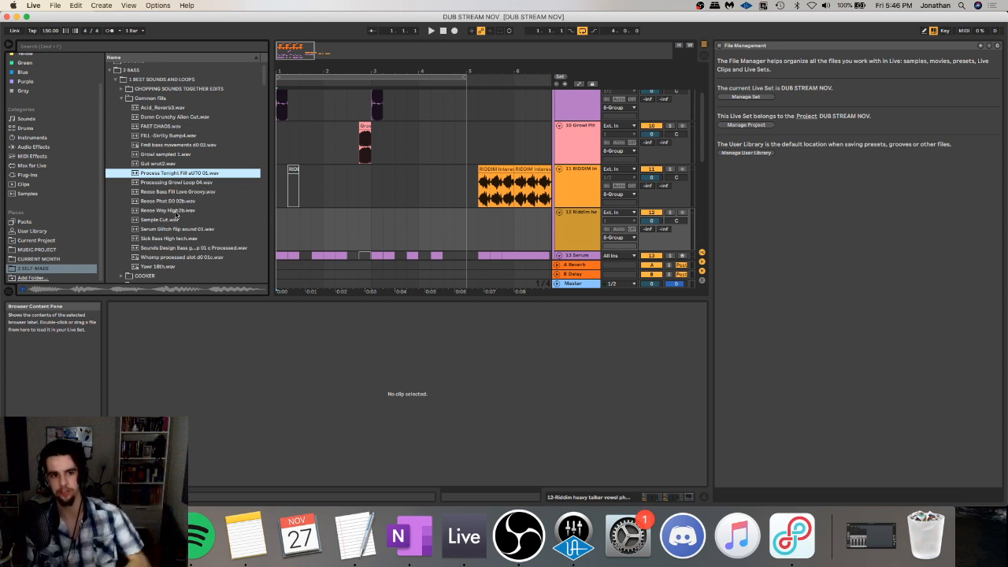
- Preview the Common fills samples from Reese Way High2b to Whomp processed alot, and replay Serum Glitch flip sound 01
left_click(175, 211)
left_click(177, 229)
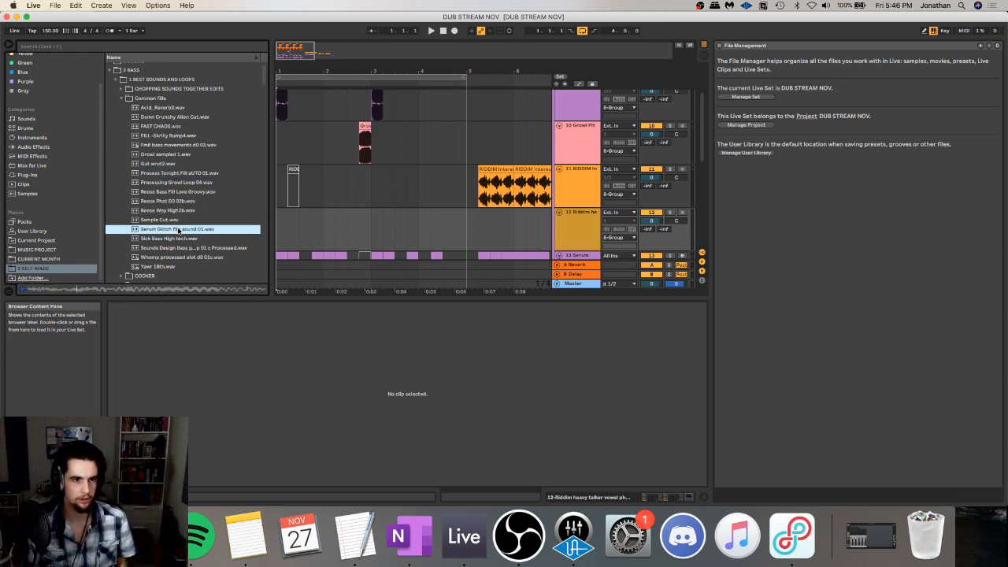
left_click(179, 238)
left_click(180, 247)
left_click(180, 257)
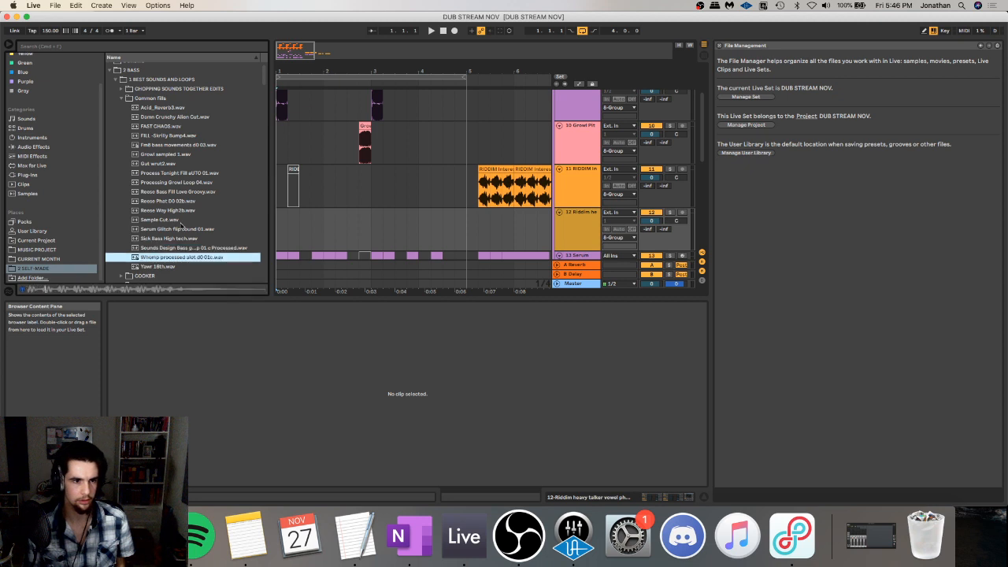
left_click(173, 231)
scroll(175, 233, "down", 5)
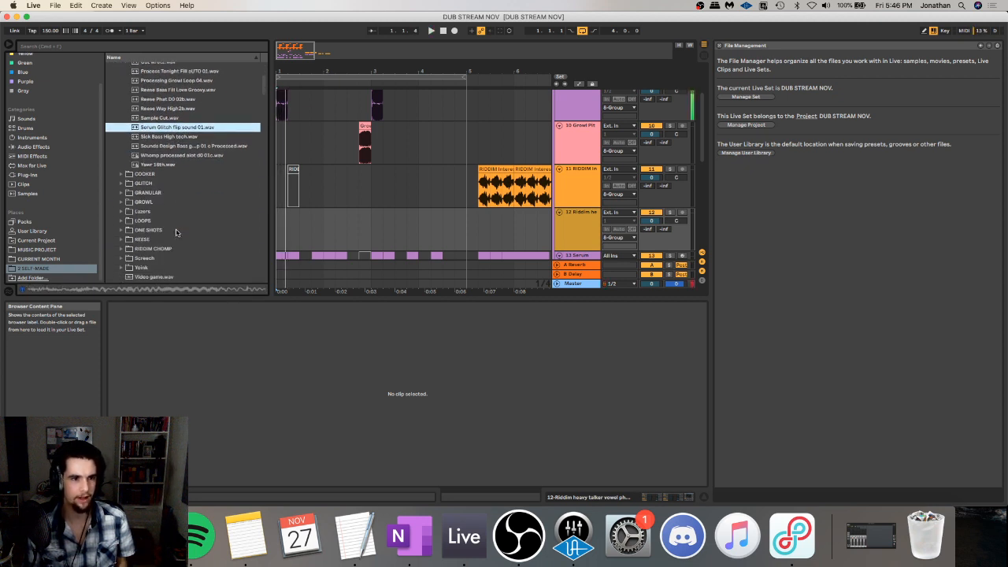
- Open the LOOPS folder and preview samples including Dub SICK PHONE AND SOUNDS loop, Brostep FM F-shift2, COME BACK DOPE and Damn crunchy alien
left_click(123, 228)
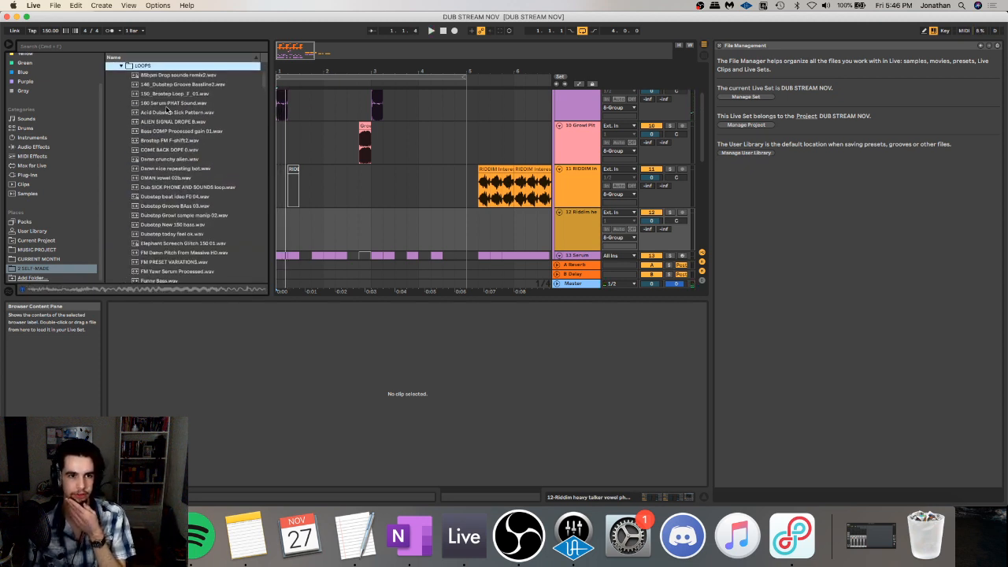
left_click(177, 168)
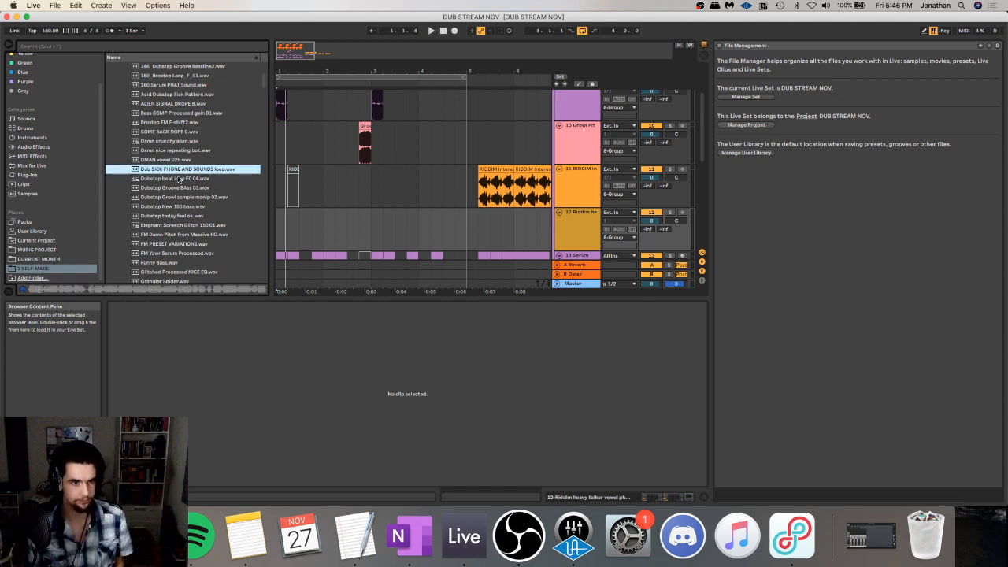
scroll(180, 190, "up", 3)
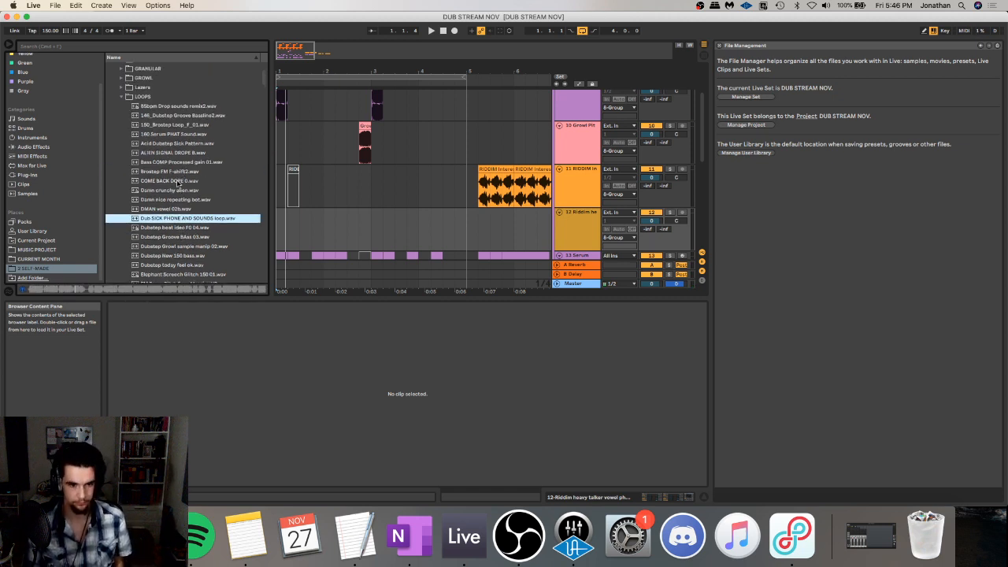
left_click(173, 171)
left_click(174, 180)
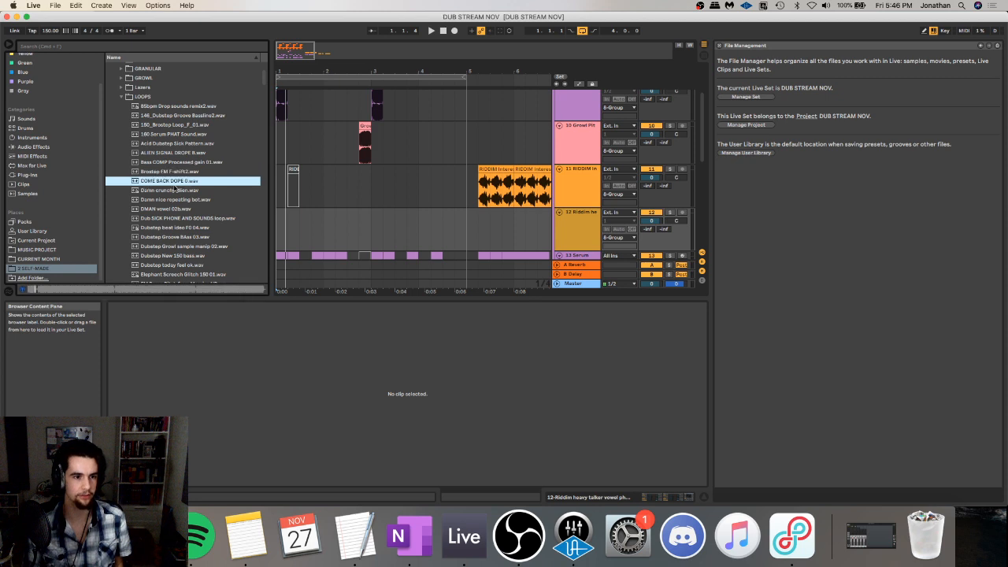
left_click(175, 192)
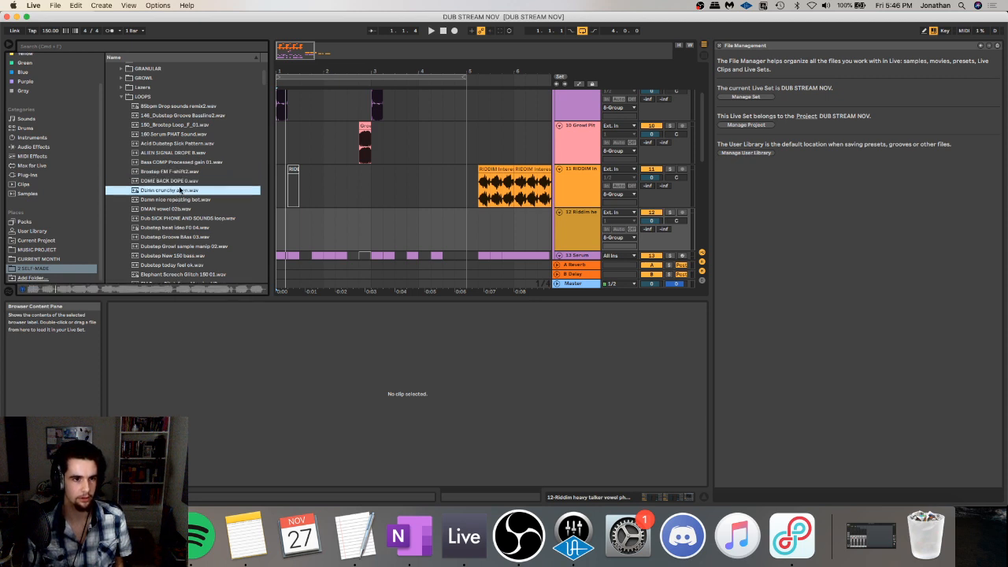
left_click(192, 135)
left_click(194, 126)
- Preview the Hybrid Trap DOPE bassline and LOOP FUN ASSEMBLING3 samples, and collapse the LOOPS folder
scroll(194, 186, "down", 5)
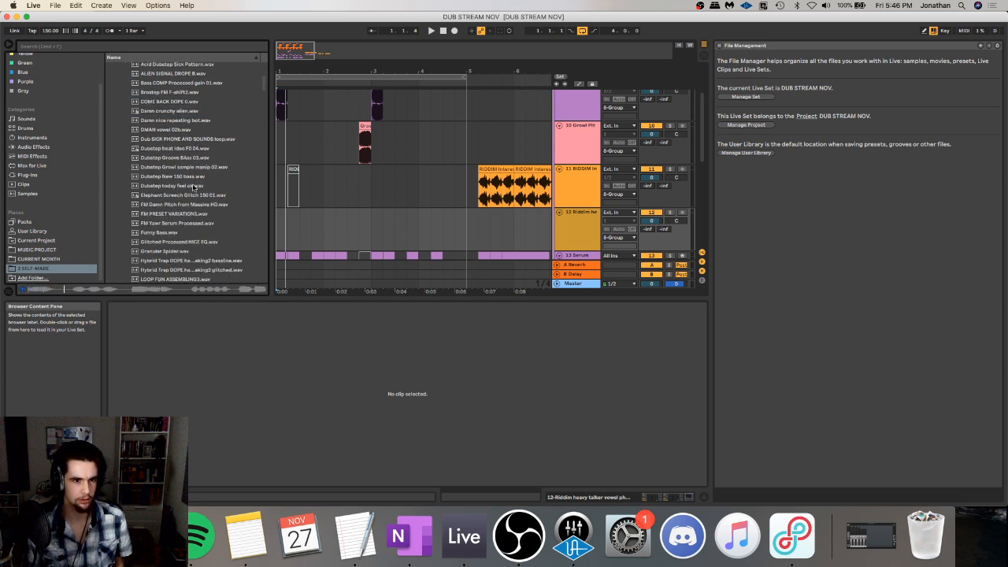
scroll(194, 187, "down", 2)
left_click(186, 241)
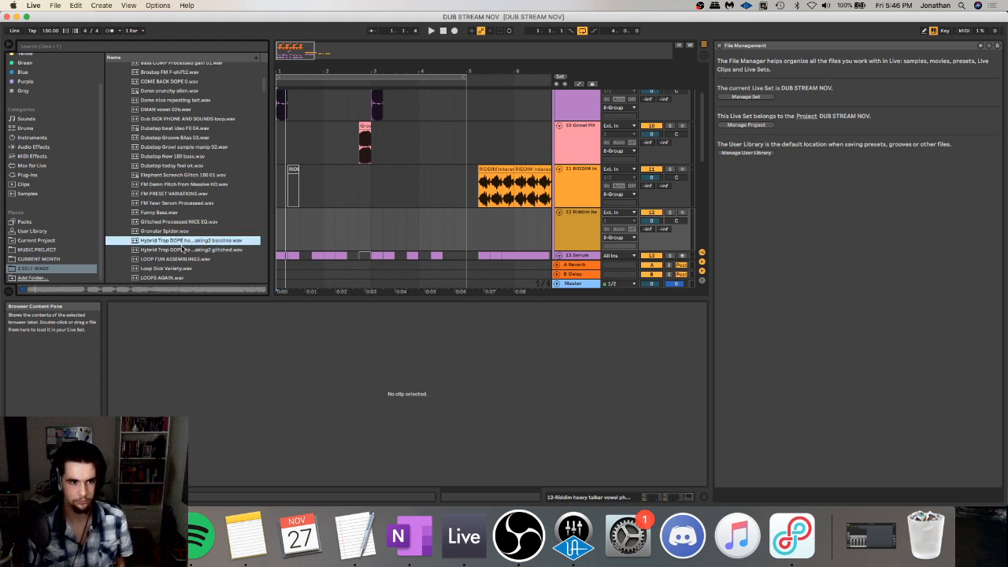
scroll(177, 255, "down", 1)
left_click(180, 254)
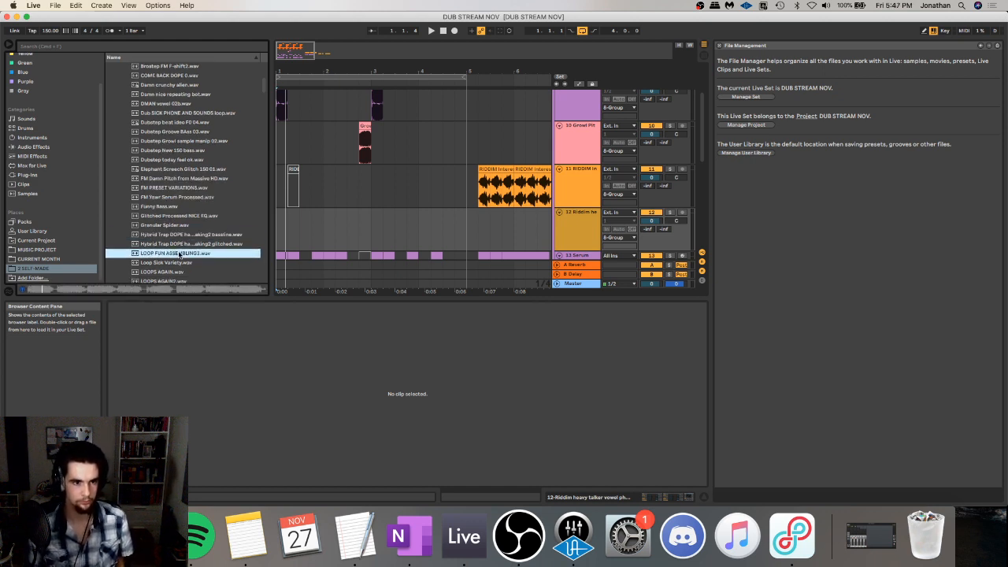
scroll(180, 254, "up", 6)
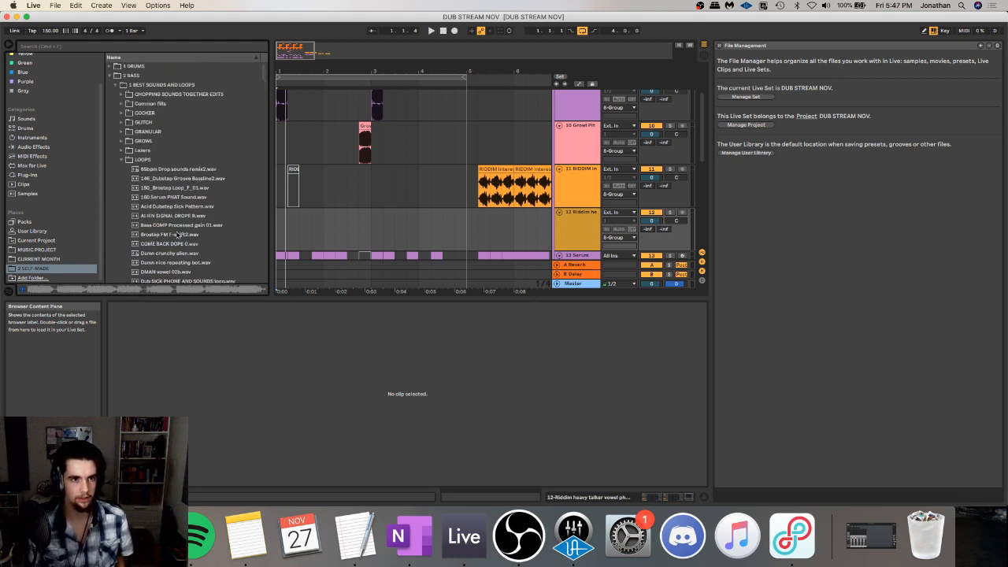
left_click(122, 160)
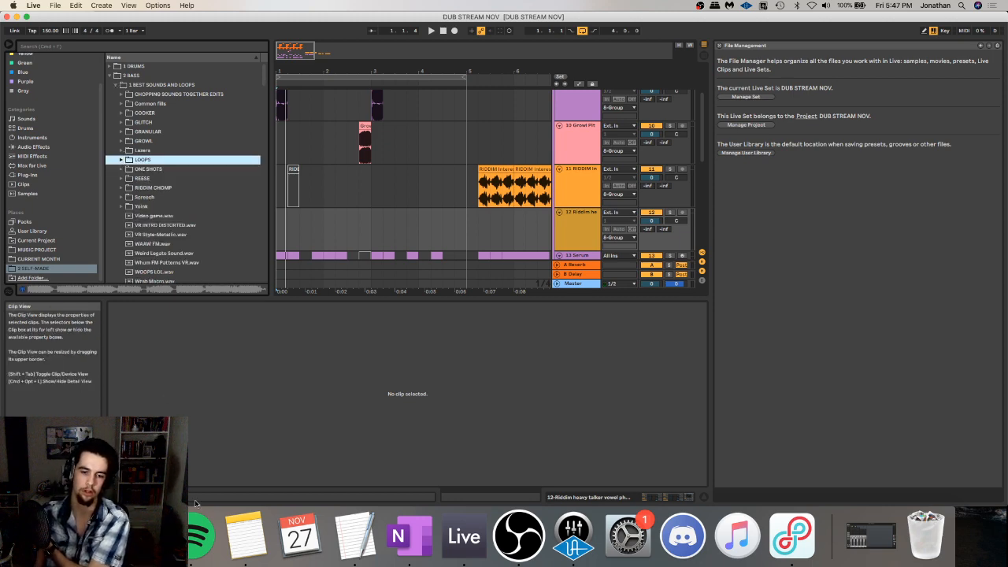
- Switch to the Twitch Stream Manager in Firefox and read the newest chat messages
key("super+Tab")
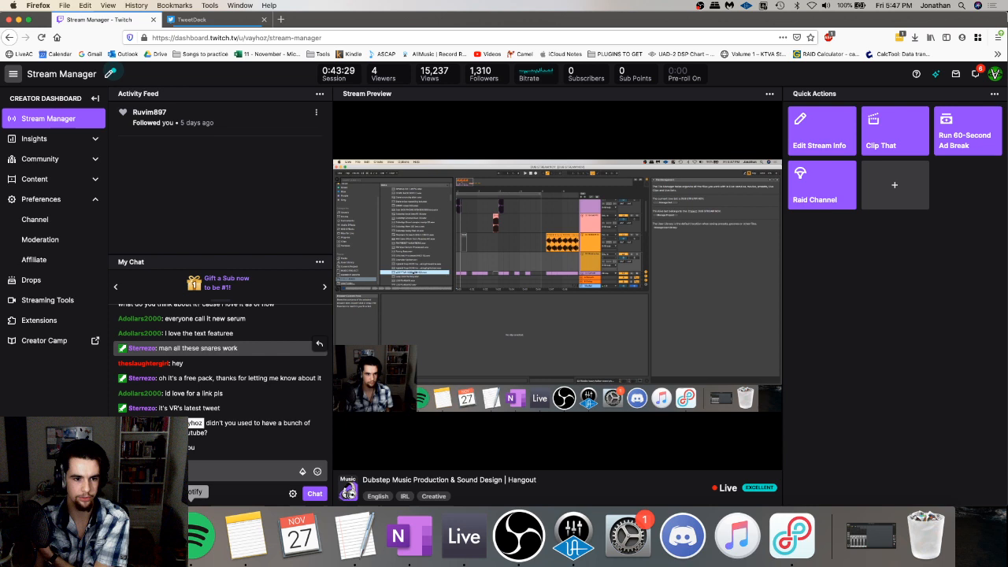
triple_click(240, 433)
left_click(238, 426)
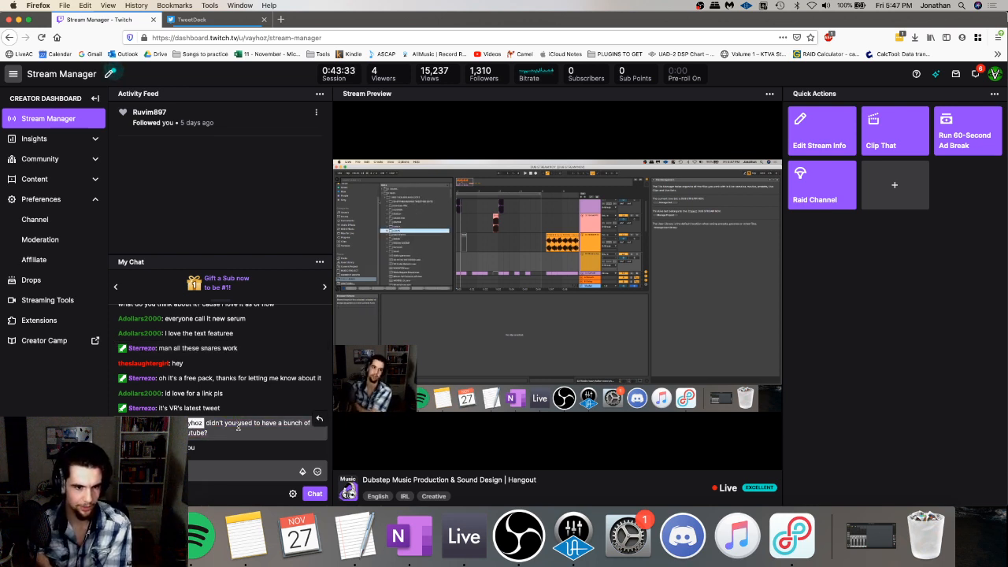
left_click_drag(179, 433, 169, 424)
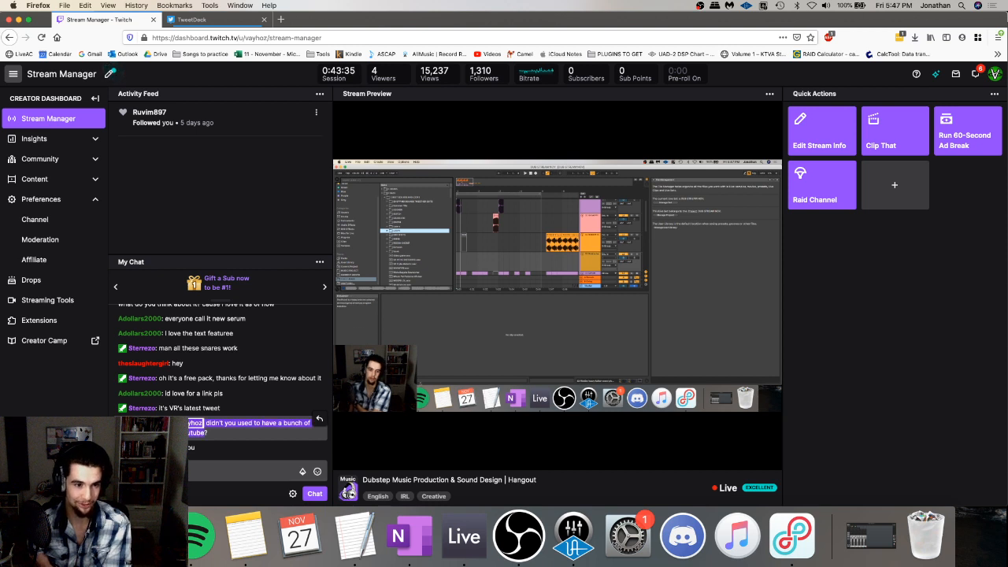
left_click(219, 424)
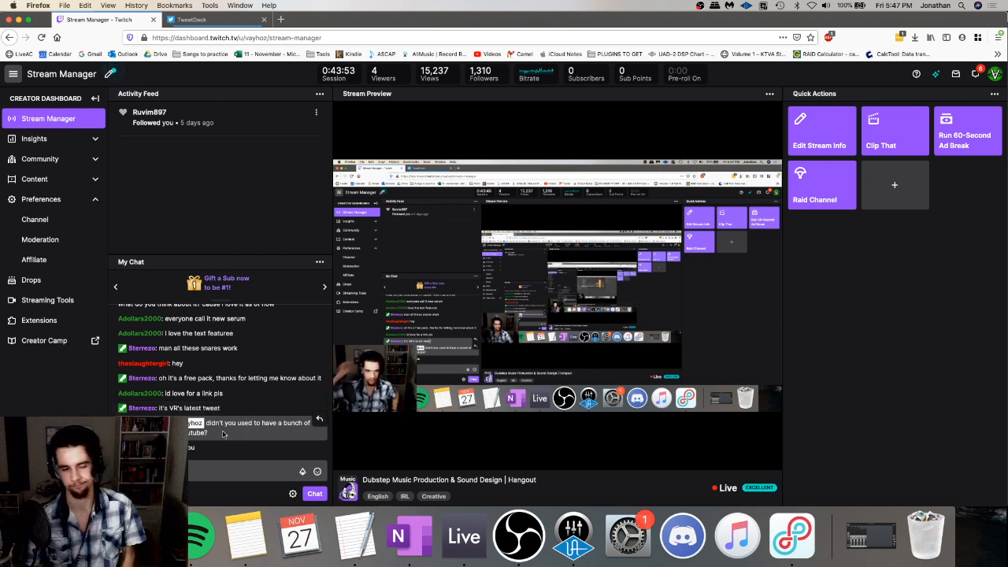
triple_click(223, 433)
left_click(262, 409)
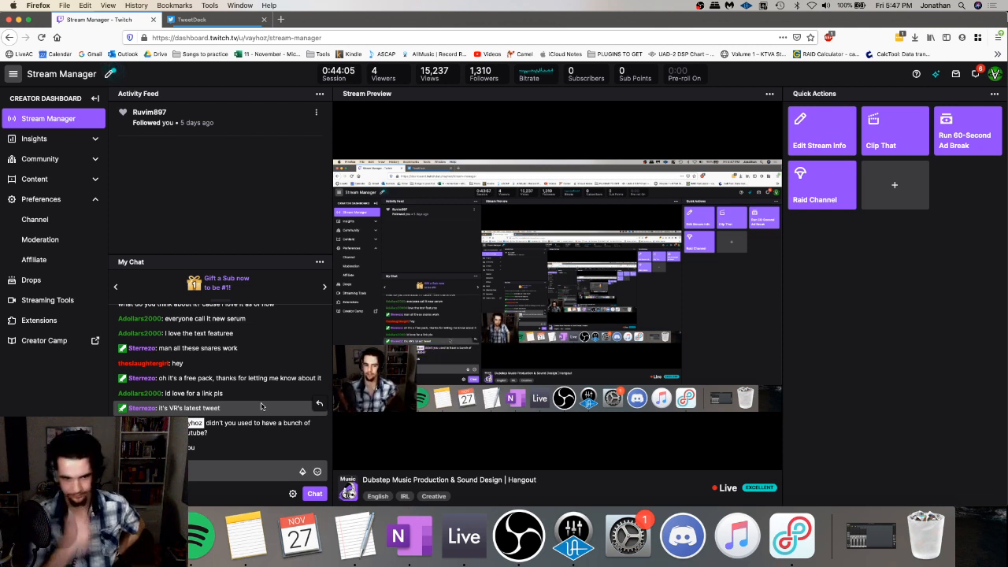
- Switch back to Ableton Live, show the device chain of the 13 Serum track and play from beat 2 of bar 1
left_click(464, 536)
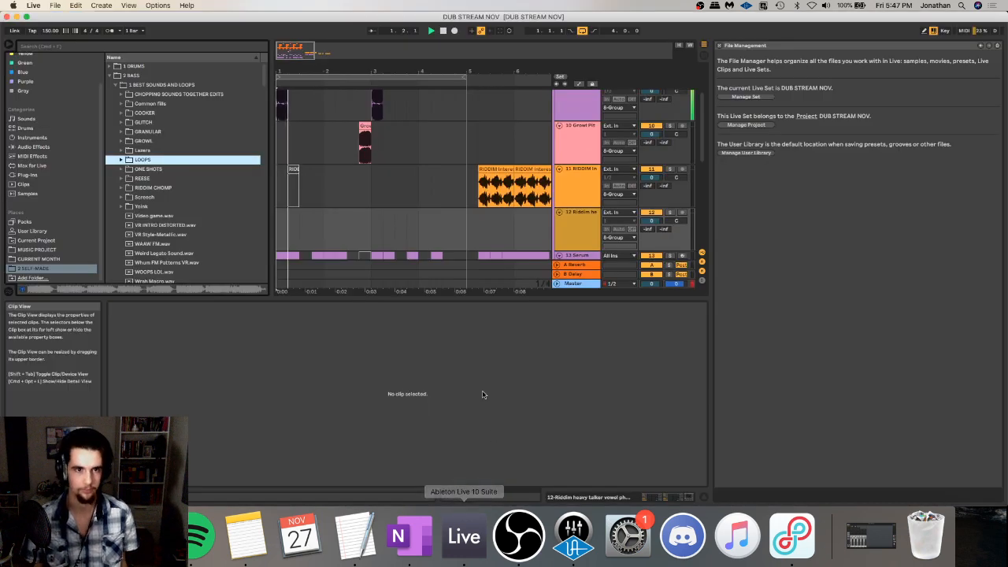
scroll(291, 186, "down", 3)
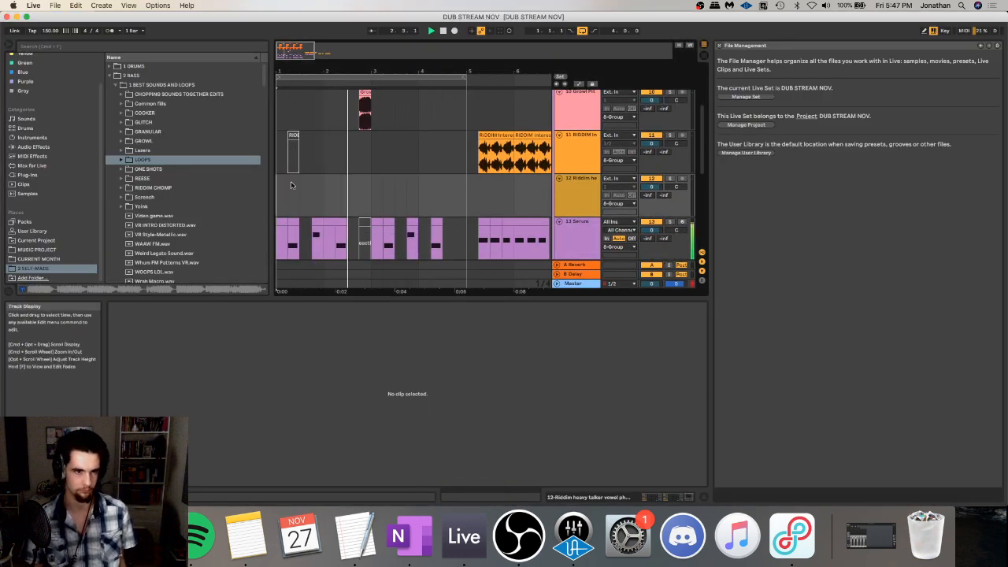
scroll(293, 181, "down", 4)
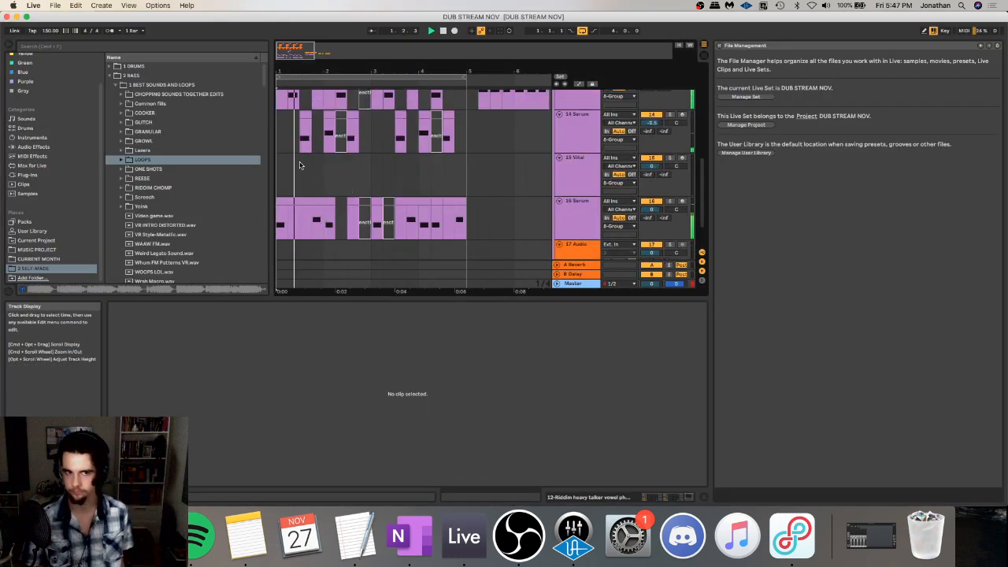
key("space")
left_click(293, 101)
scroll(347, 119, "up", 2)
double_click(574, 128)
key("space")
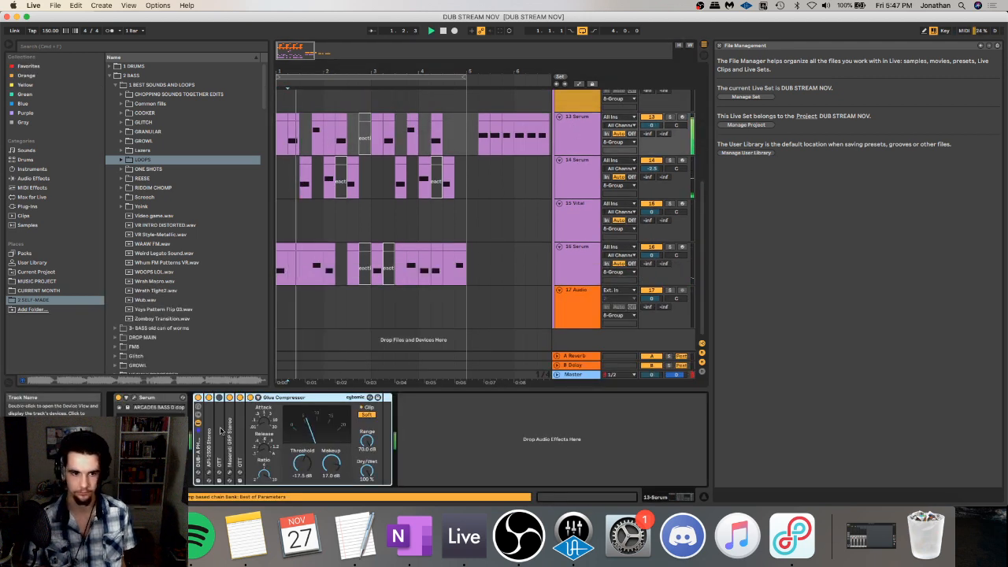
- Compare the 13 Serum track with its effect group bypassed and active, and set the Glue Compressor's Makeup to 12.2 dB
left_click(197, 398)
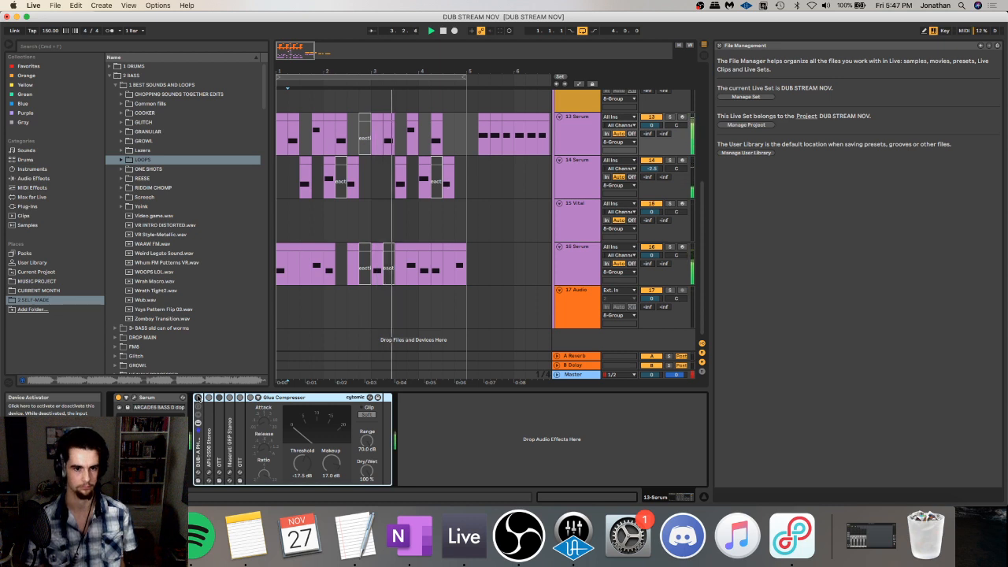
left_click(198, 399)
mouse_move(331, 464)
left_mouse_down()
mouse_move(331, 495)
mouse_move(333, 426)
left_mouse_up()
key("space")
key("space")
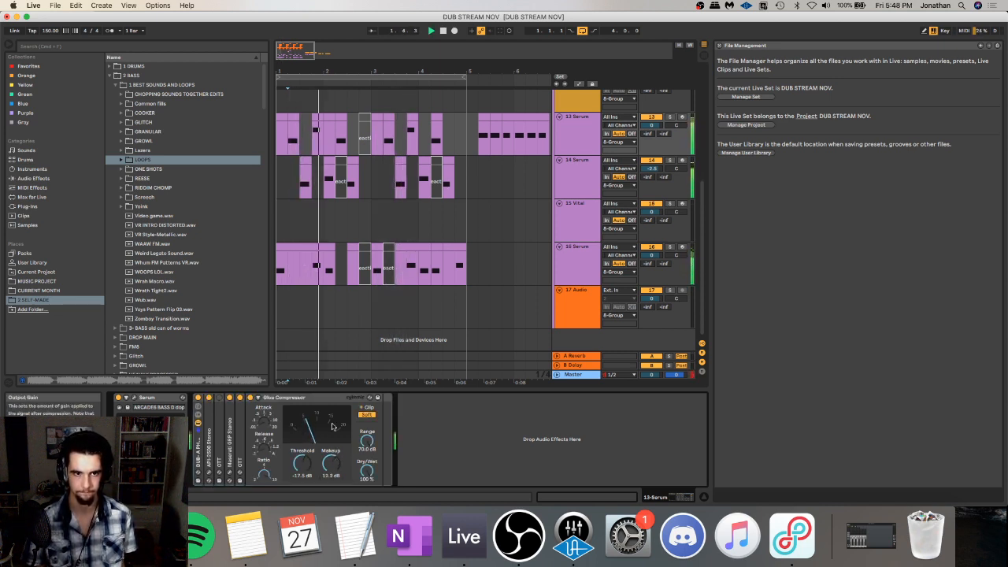
- Review the growl and bass tracks up to the DRUMS group and play the drop from bar 1
scroll(306, 170, "up", 3)
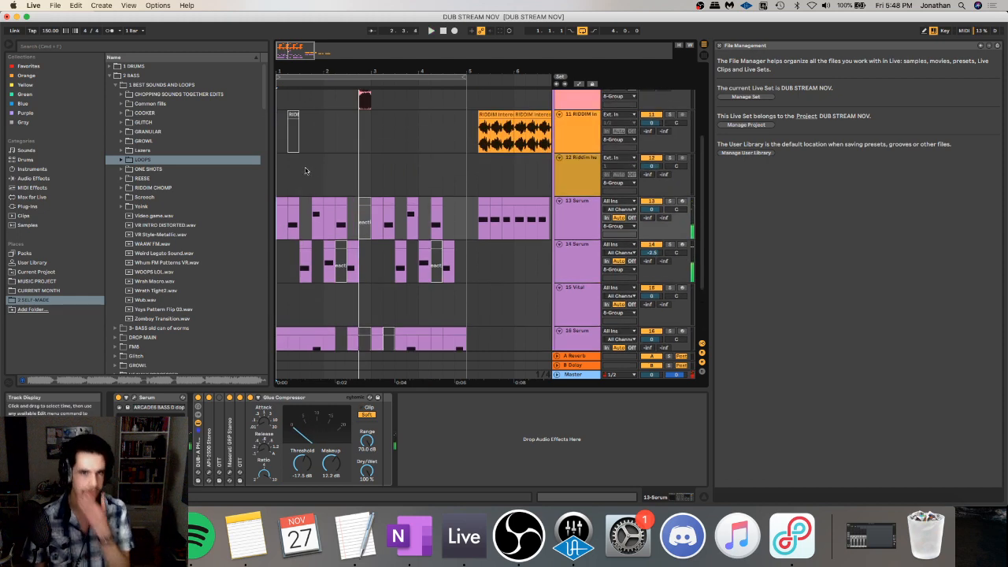
scroll(323, 170, "up", 4)
left_click(381, 182)
scroll(382, 181, "up", 3)
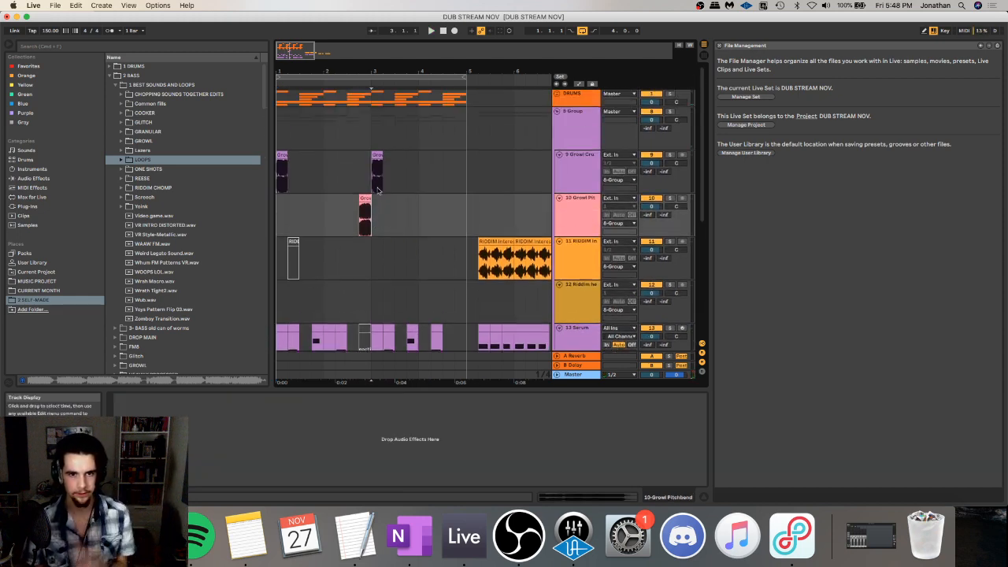
left_click(279, 99)
key("space")
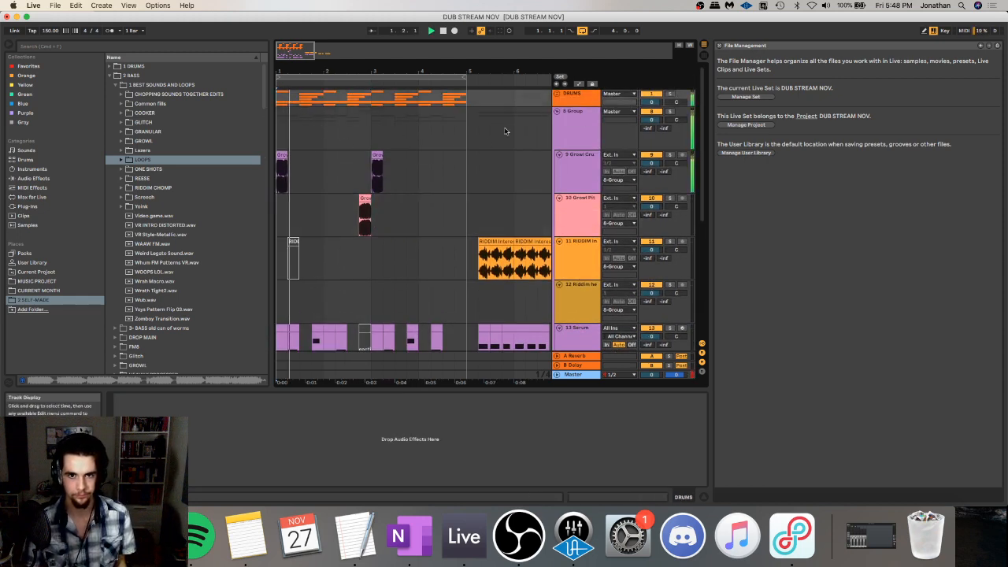
- Unfold the DRUMS group and solo the 6 Cymatics hi-hat loop track during playback
left_click(557, 94)
key("space")
scroll(592, 151, "down", 1)
key("space")
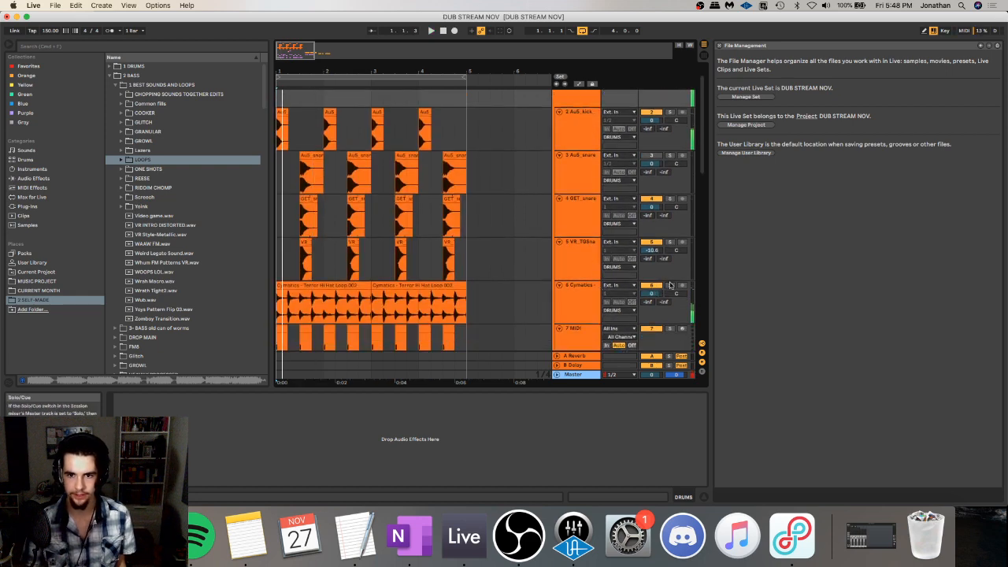
left_click(670, 285)
- Add a Limiter to the Cymatics hi-hat track and insert an EQ Eight in front of it
left_click(33, 178)
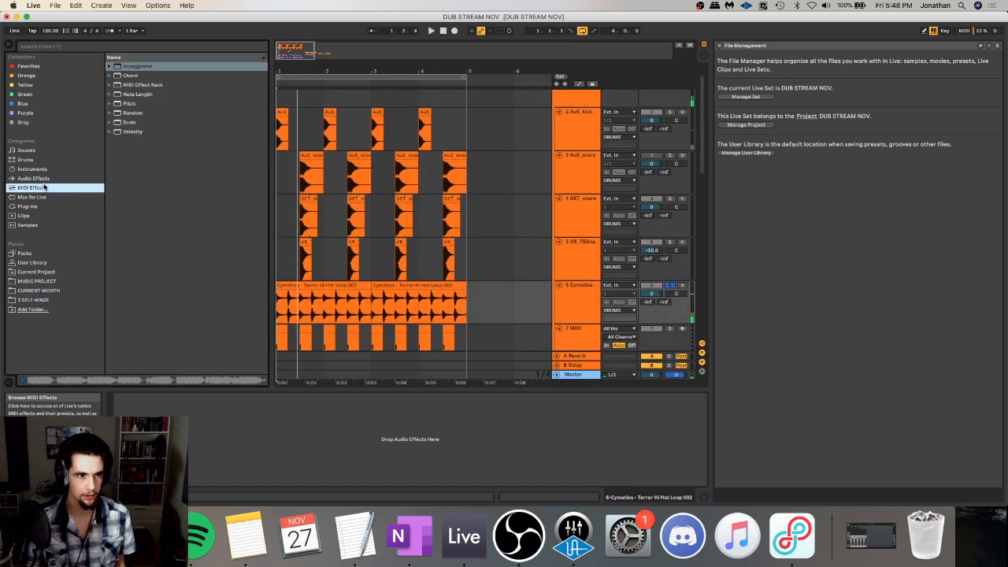
scroll(142, 228, "down", 3)
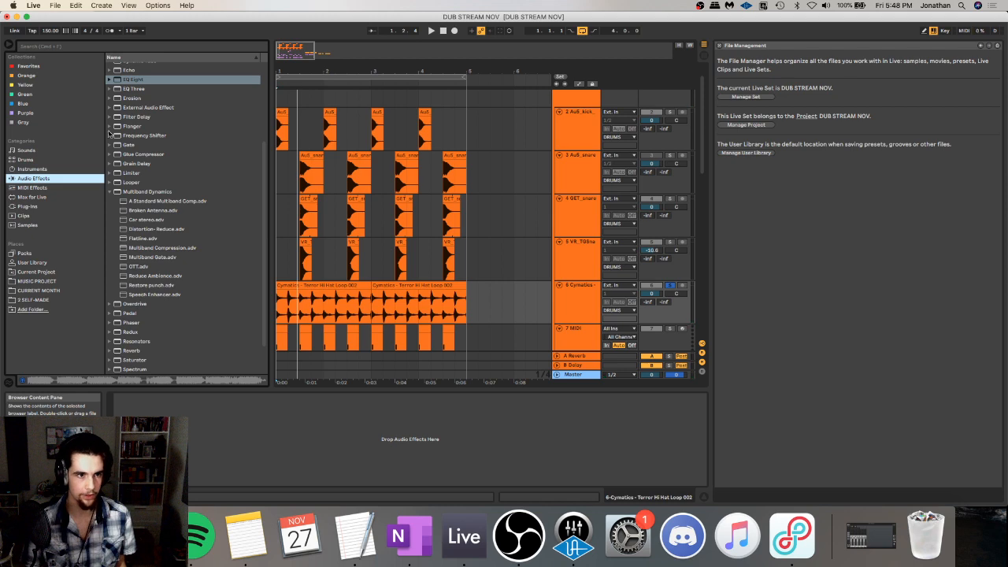
double_click(143, 174)
left_click(147, 81)
left_click(147, 72)
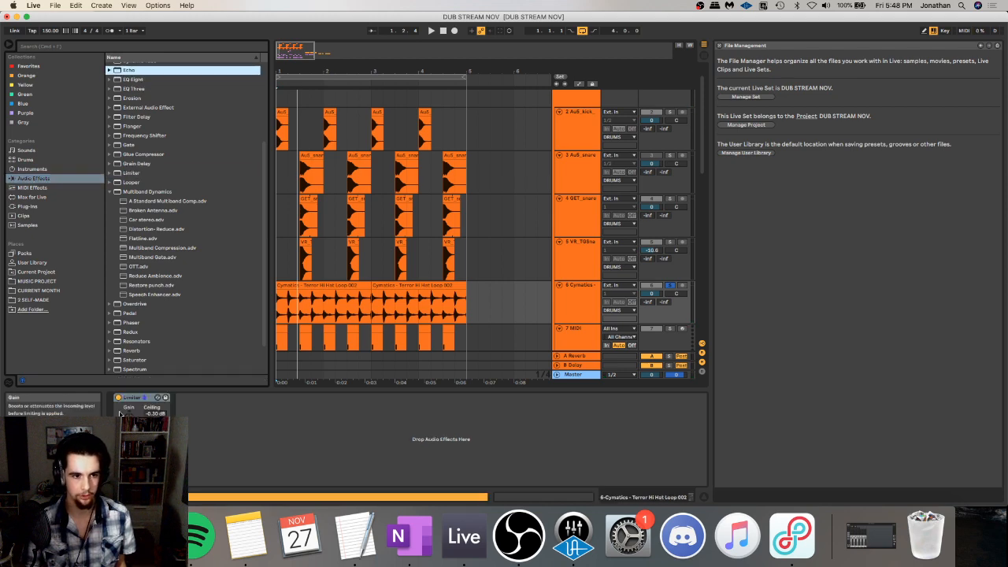
left_click(134, 91)
left_click_drag(134, 81, 143, 425)
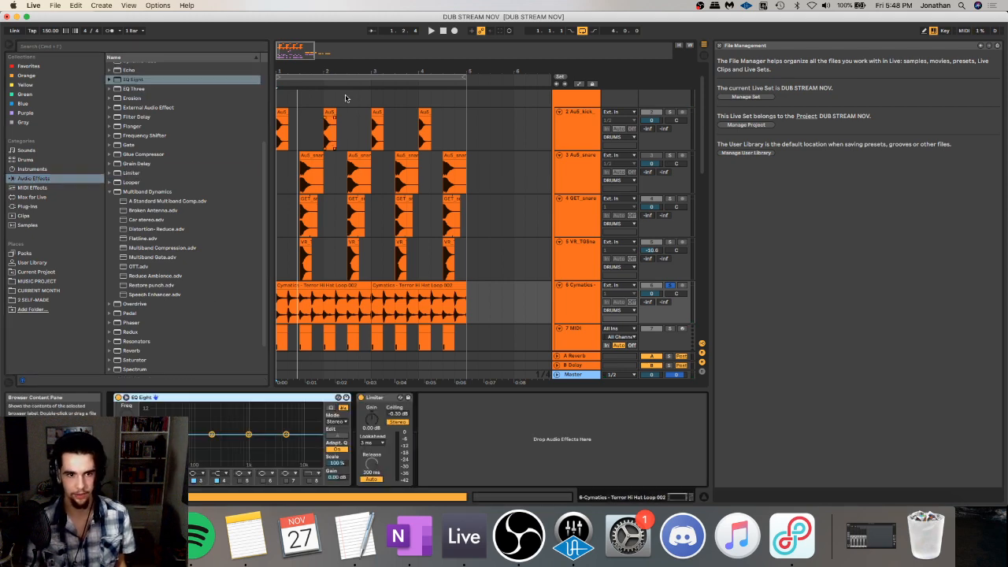
- Set the Limiter's Gain to 14.2 dB on the hi-hat track and play the soloed loop to check it
mouse_move(282, 71)
left_mouse_down()
mouse_move(282, 181)
mouse_move(280, 85)
left_mouse_up()
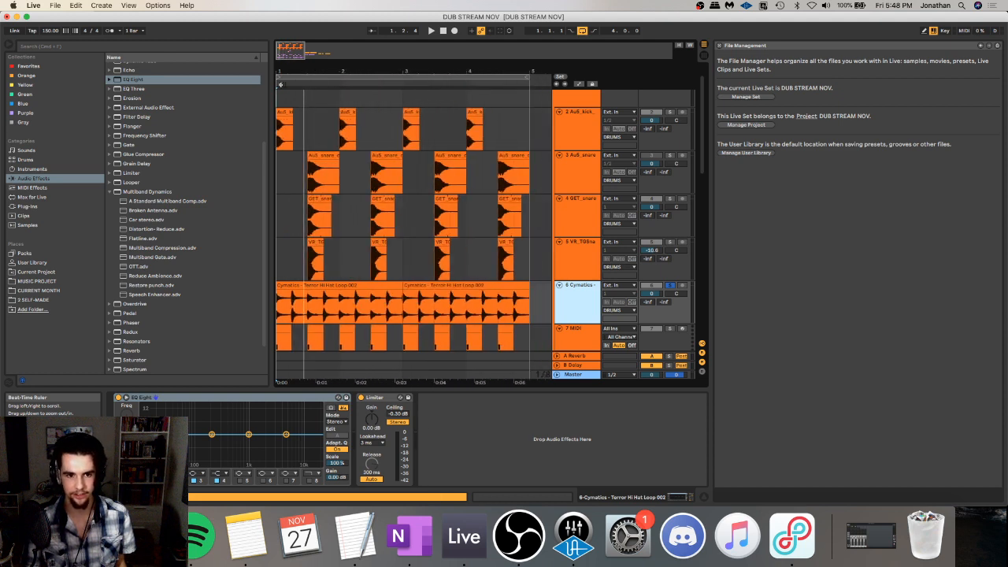
key("space")
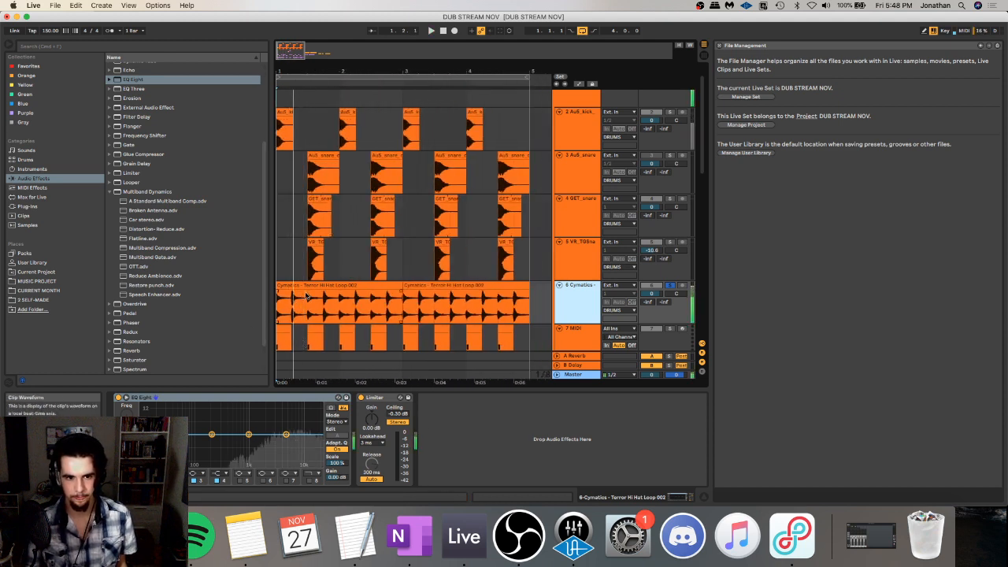
key("space")
left_click_drag(374, 422, 373, 380)
key("space")
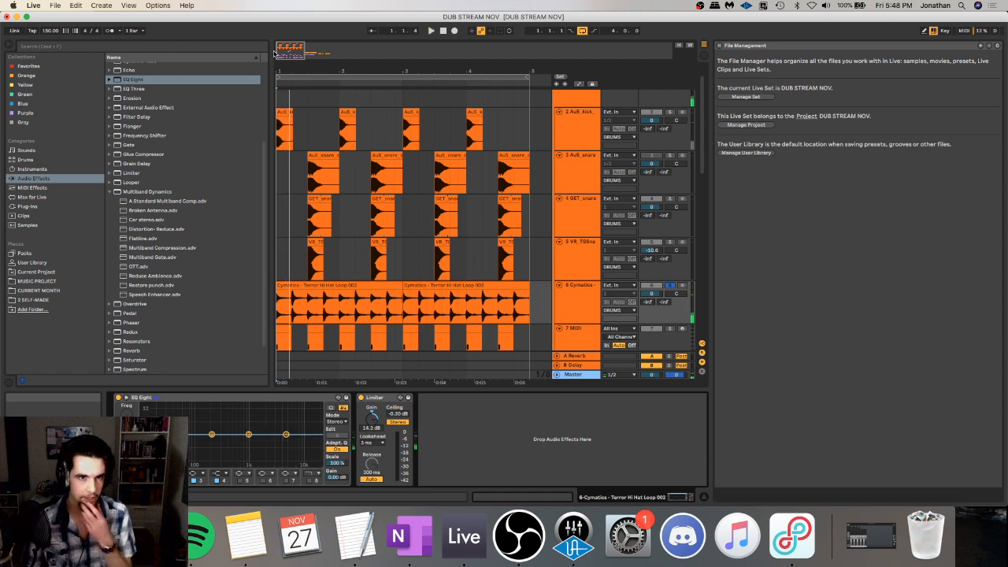
- Examine the hi-hat loop's waveform after its first hit, replay the soloed loop and select its first clip
left_click_drag(282, 71, 283, 119)
left_click_drag(297, 311, 355, 305)
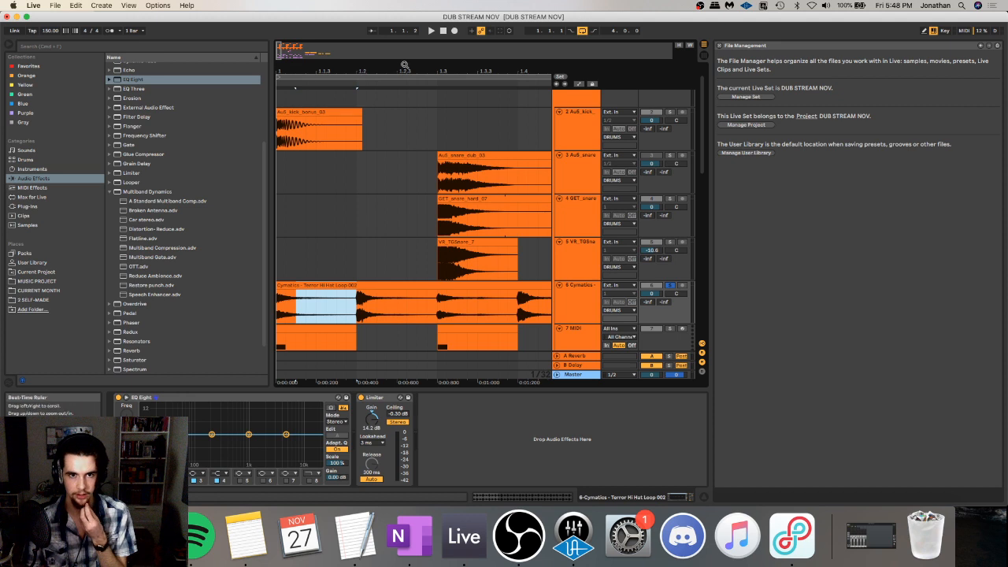
left_click_drag(405, 65, 316, 65)
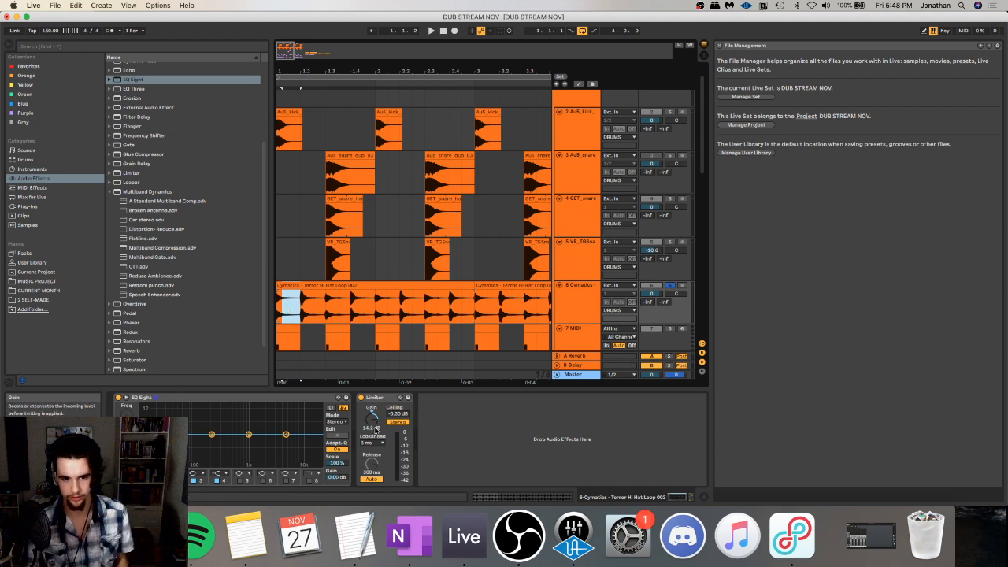
key("space")
key("space")
left_click(287, 284)
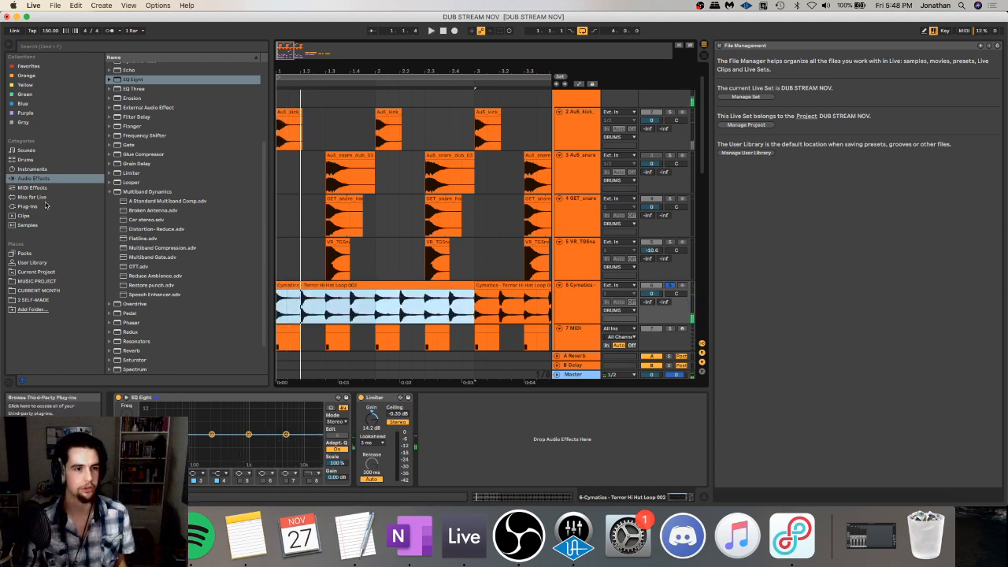
- Find the Transient Master plug-in in the browser and add it after the Limiter on the Cymatics hi-hat track
left_click(27, 205)
scroll(126, 235, "down", 10)
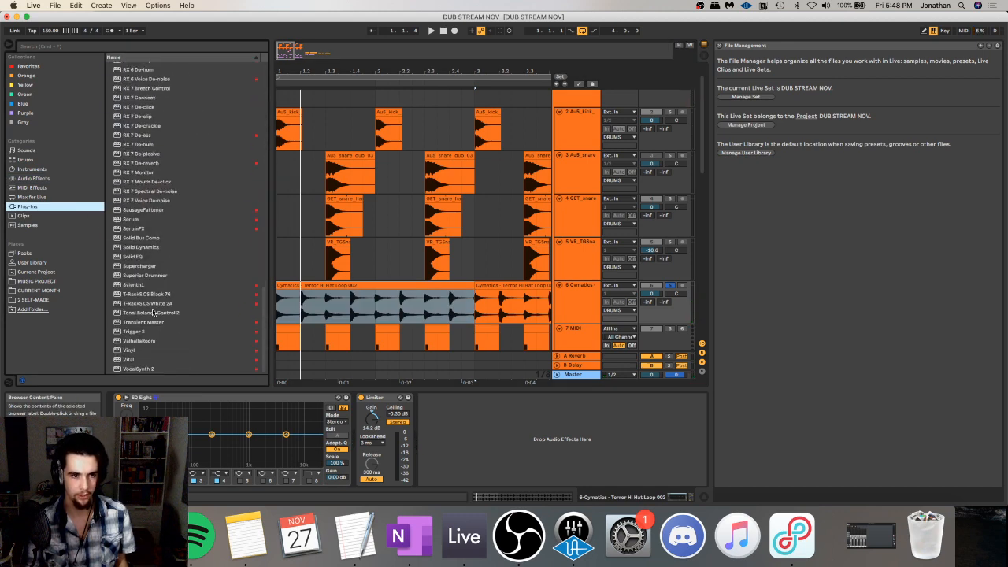
left_click(154, 323)
left_click_drag(331, 378, 390, 411)
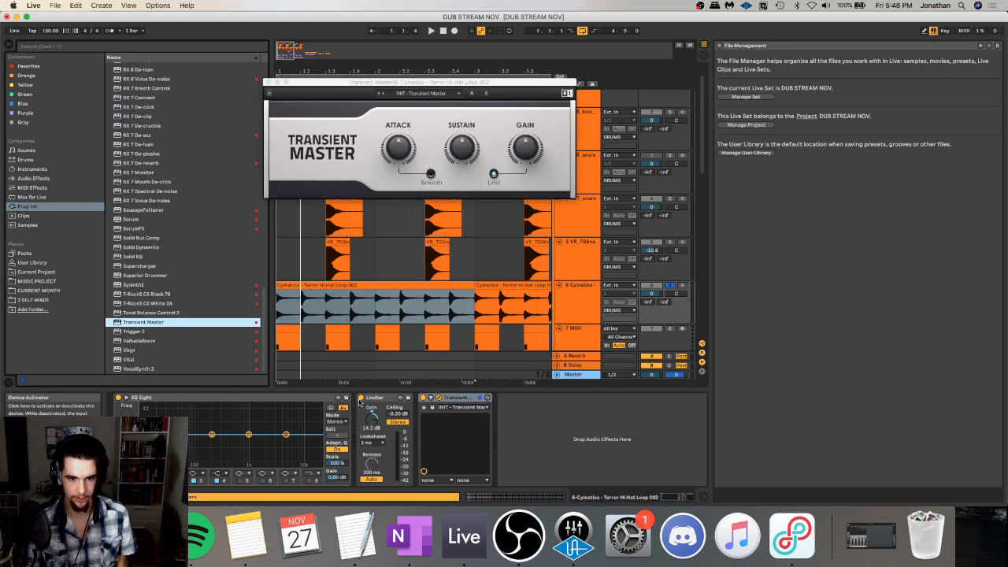
- Bypass the Limiter and try Transient Master's Attack at -100 % on the hi-hat loop during playback
left_click(361, 399)
key("space")
left_click_drag(401, 141, 401, 213)
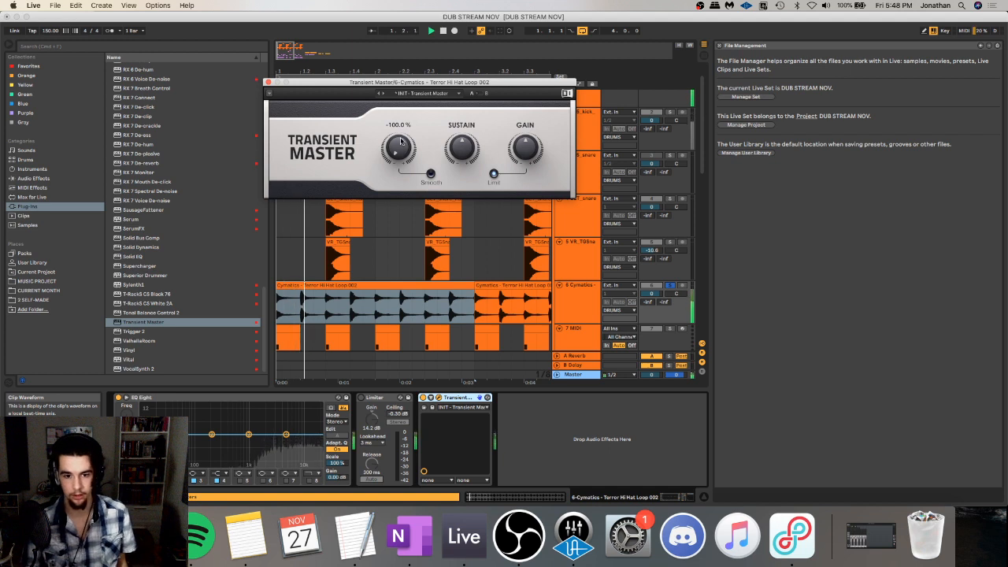
left_click_drag(401, 141, 400, 143)
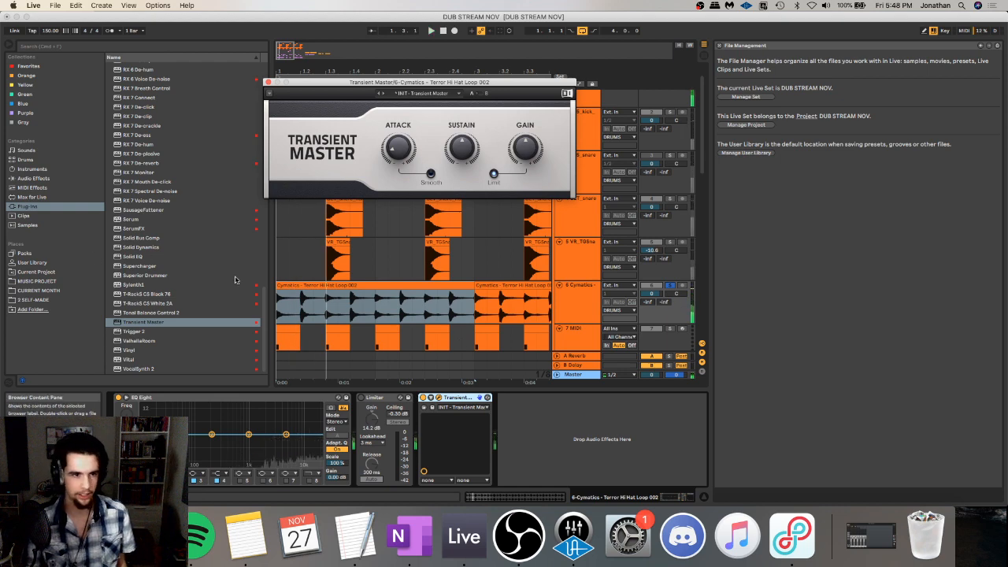
- Insert an audio track below the hi-hats, route its input from the Cymatics hi-hat track, and record the processed loop
key("super+t")
left_click(619, 312)
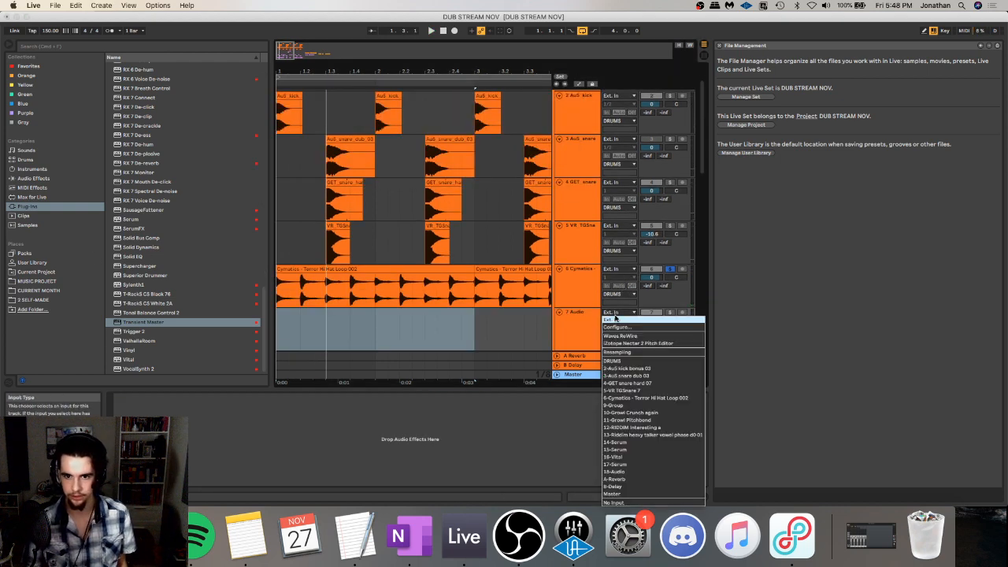
left_click(646, 398)
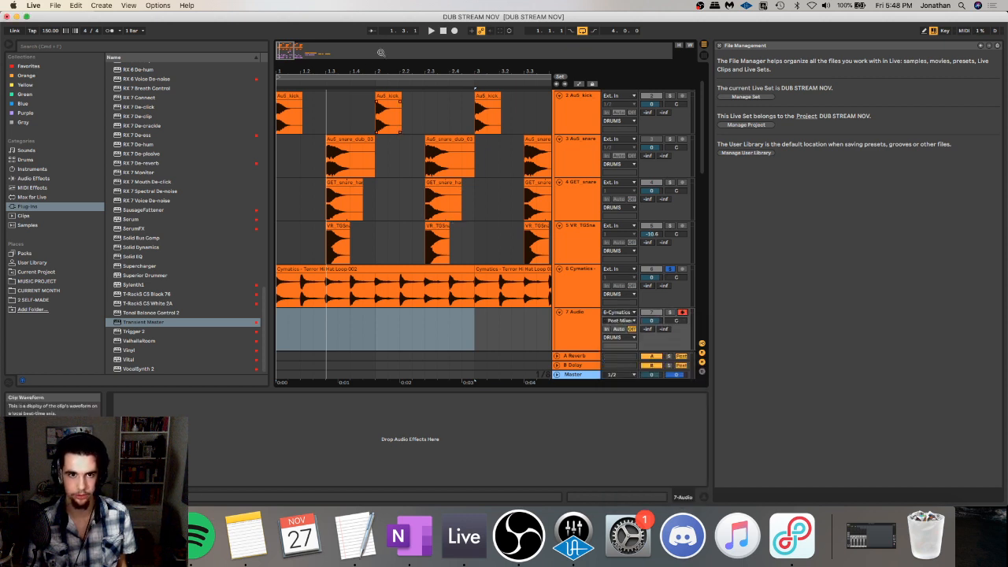
left_click(453, 30)
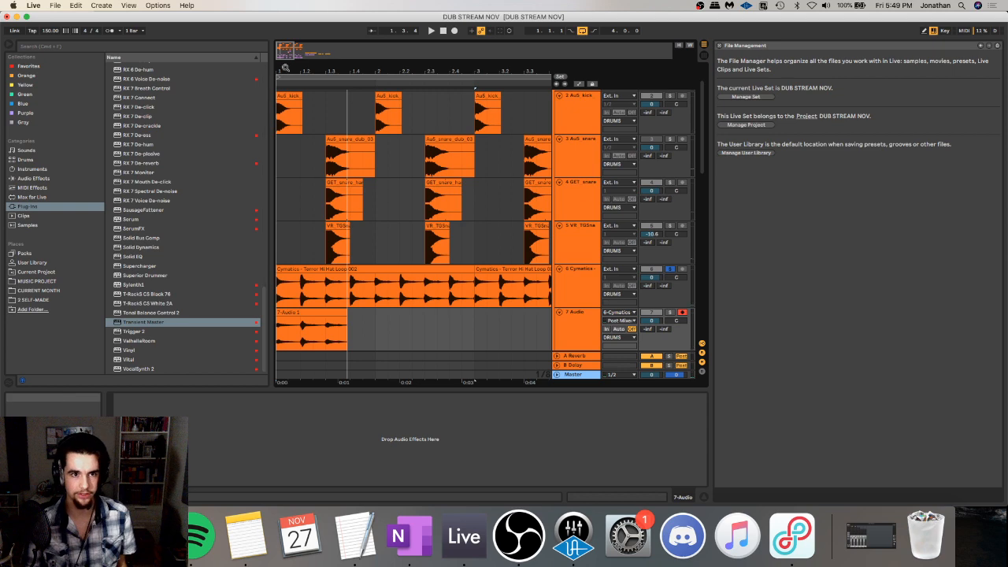
left_click_drag(286, 68, 285, 94)
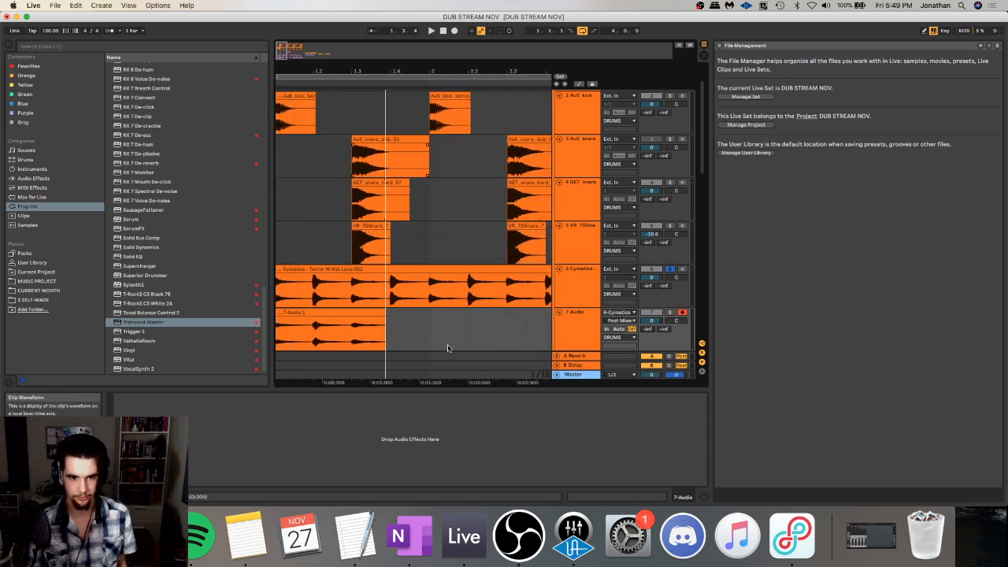
- Record another take of the hi-hat loop with Transient Master's Attack at -99 %, and delete the recorded clips
left_click(567, 282)
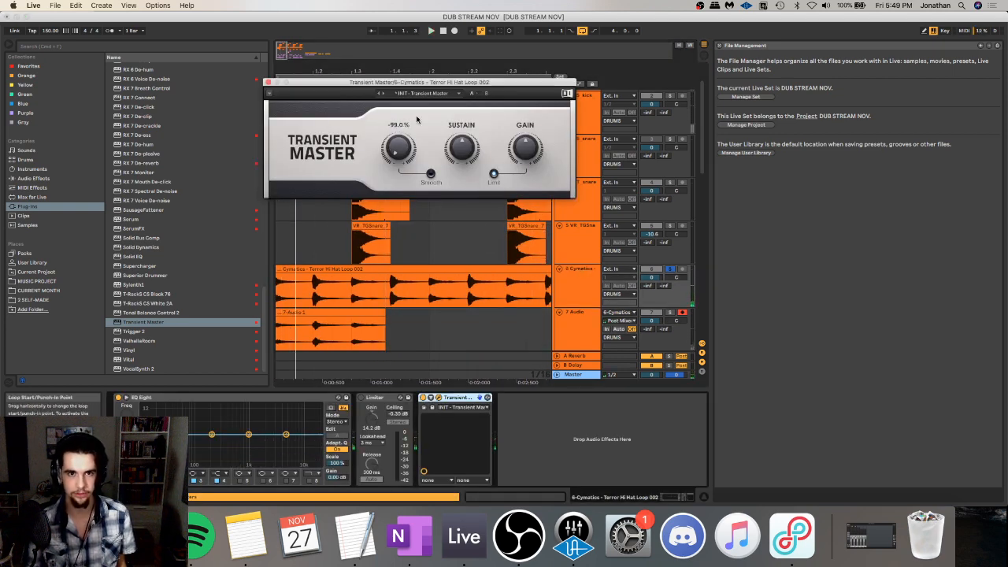
left_click(455, 31)
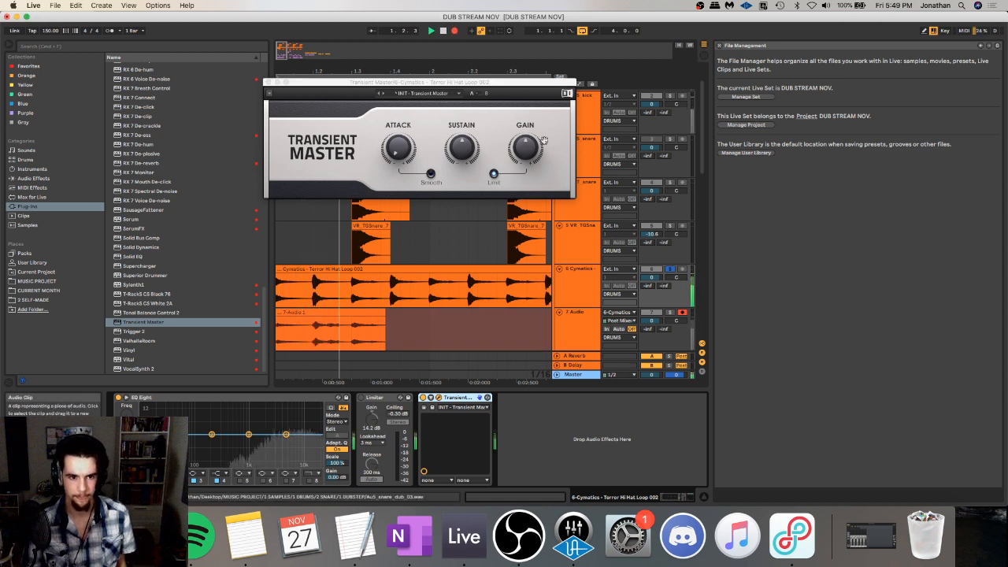
key("space")
left_click_drag(315, 337, 374, 343)
left_click_drag(439, 337, 189, 326)
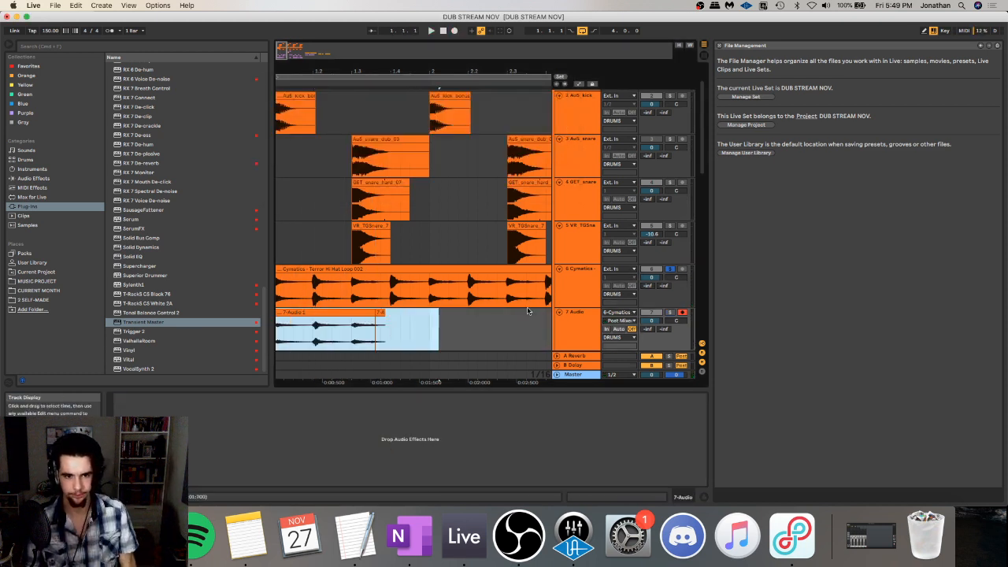
key("Delete")
- Compare the hi-hat loop on its own and within the full mix by toggling its solo and replaying it
key("space")
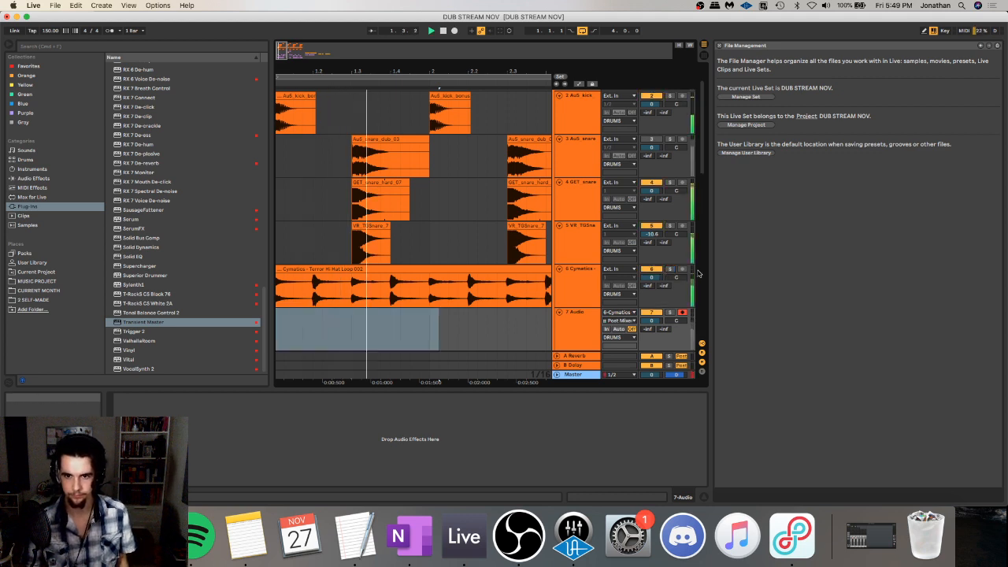
left_click(668, 269)
left_click(594, 277)
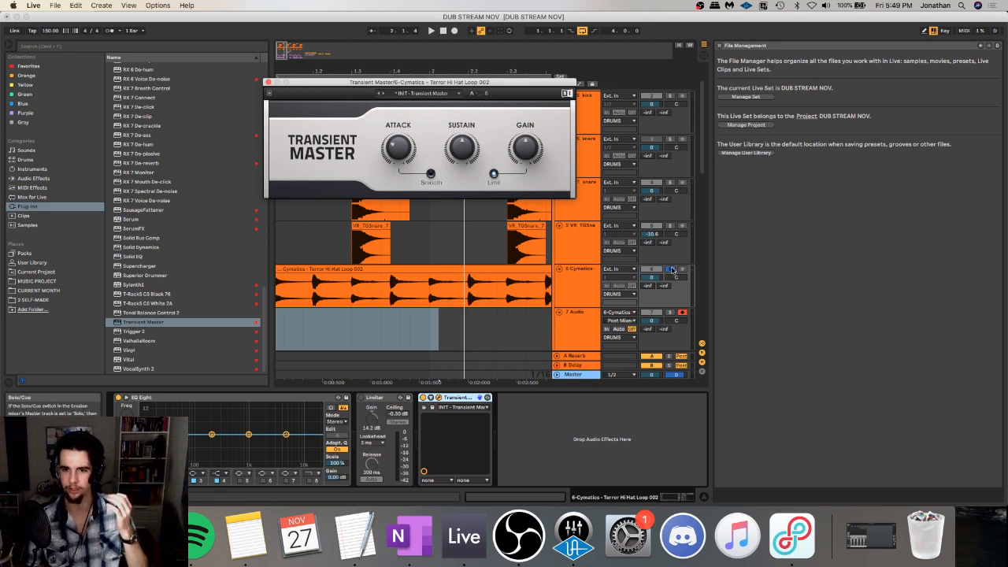
left_click(670, 269)
key("space")
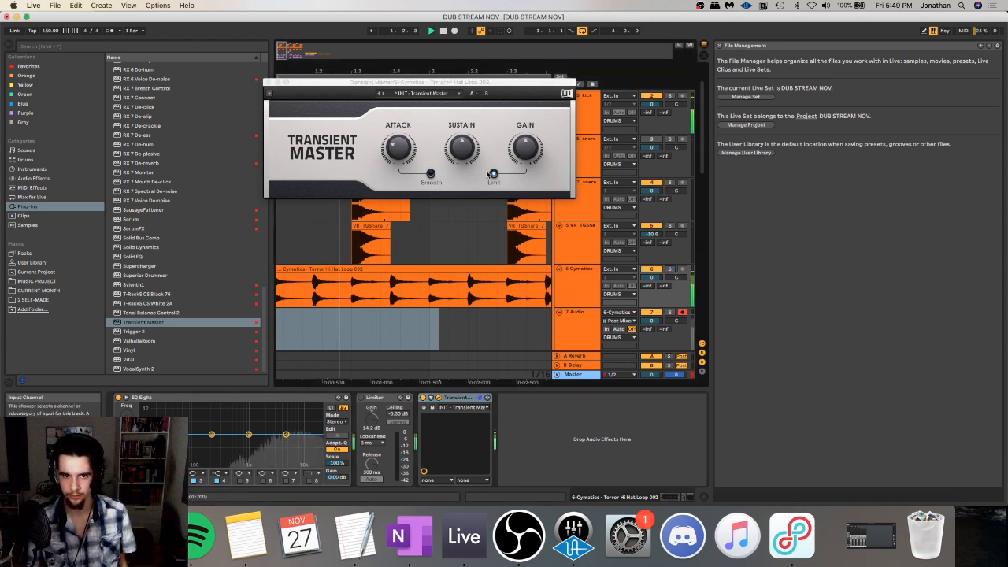
key("space")
- Reactivate the Limiter, bypass Transient Master, and lower the Cymatics hi-hat track's volume to -7.9 dB during playback
left_click(361, 397)
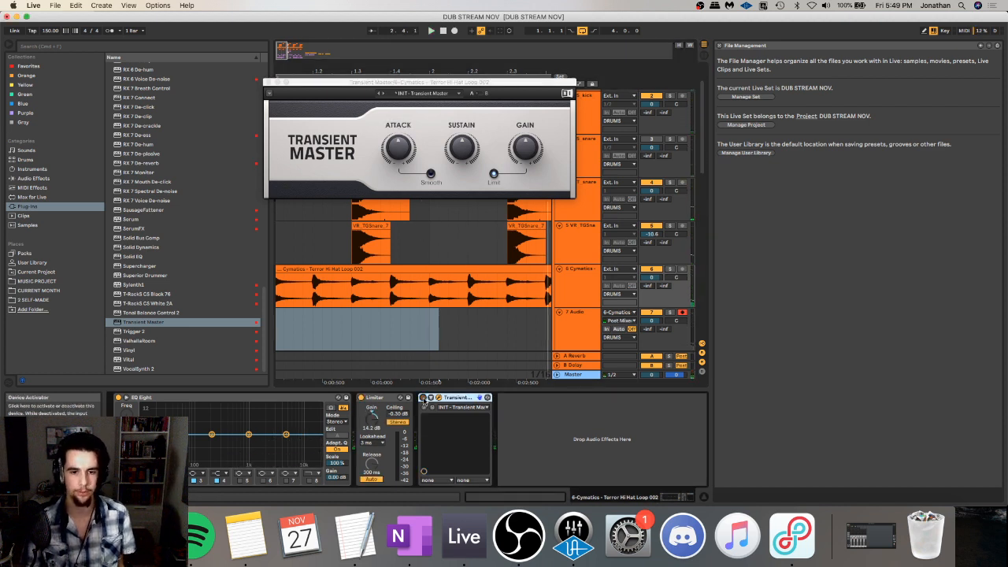
key("space")
left_click_drag(655, 280, 655, 283)
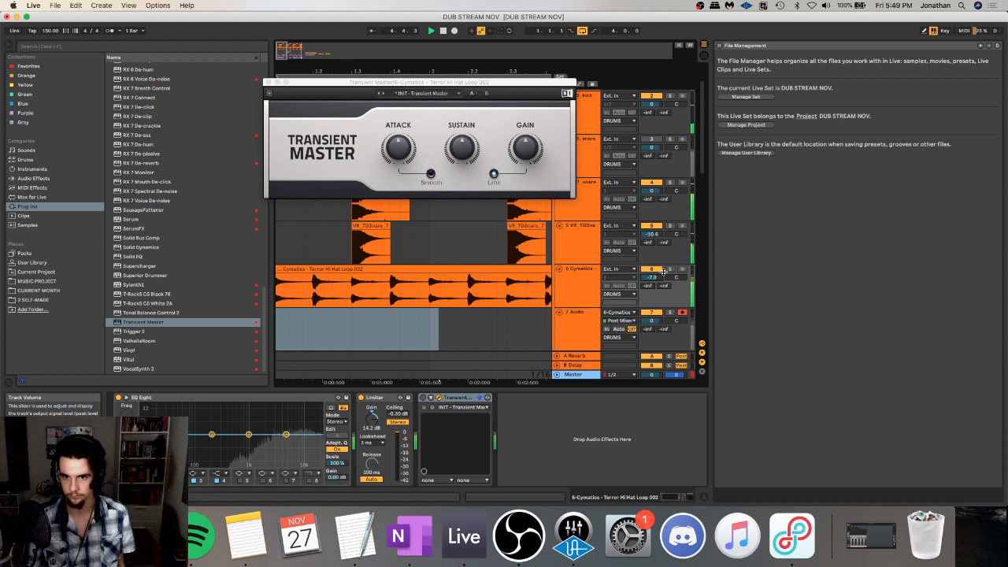
- Solo the hi-hat track, enable Warp on its first clip, lower the transient envelope to 19, and play it
left_click(670, 270)
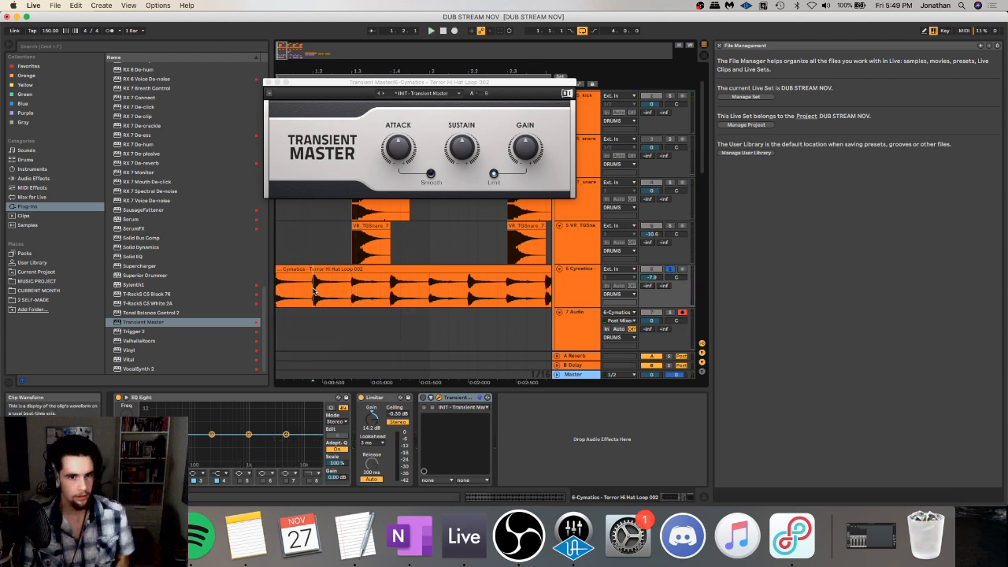
double_click(284, 290)
left_click(212, 315)
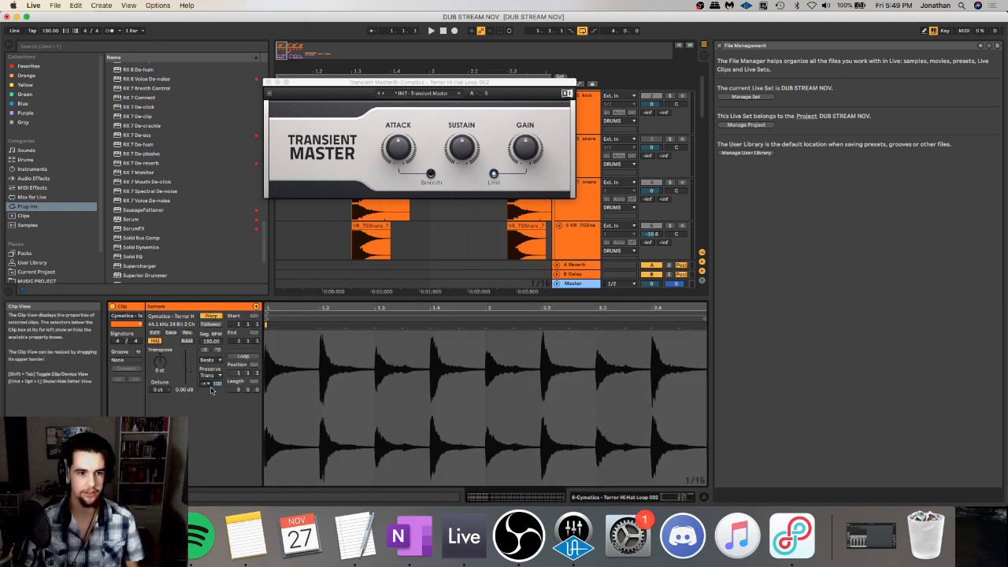
left_click_drag(221, 387, 221, 401)
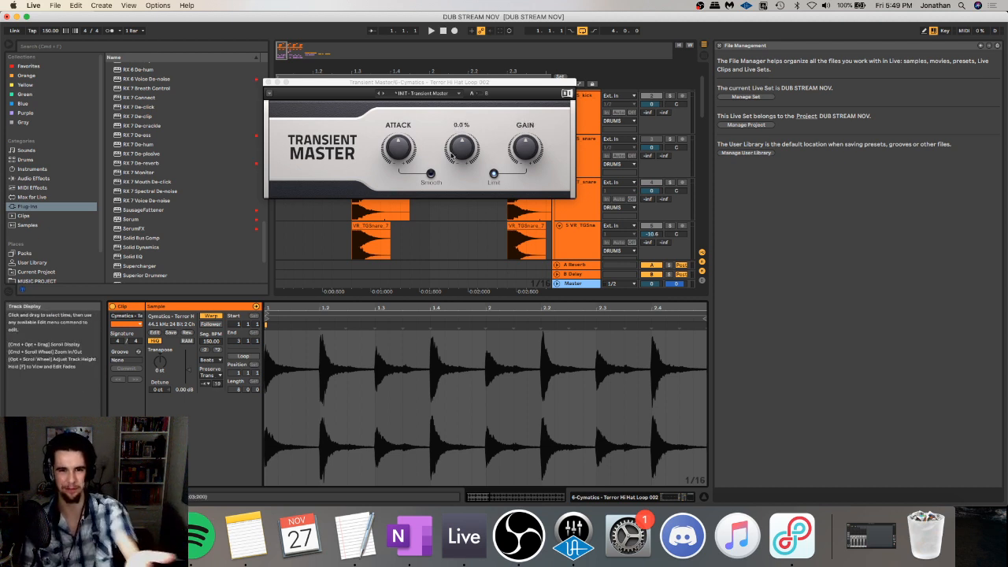
key("space")
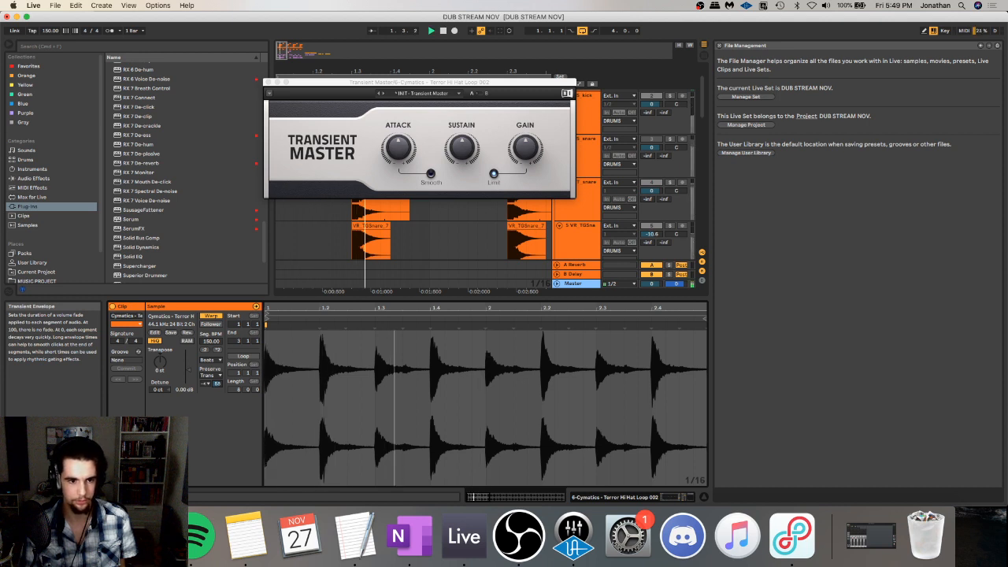
- Close the Transient Master window, stop playback and clear the solo so all tracks are active
left_click(269, 82)
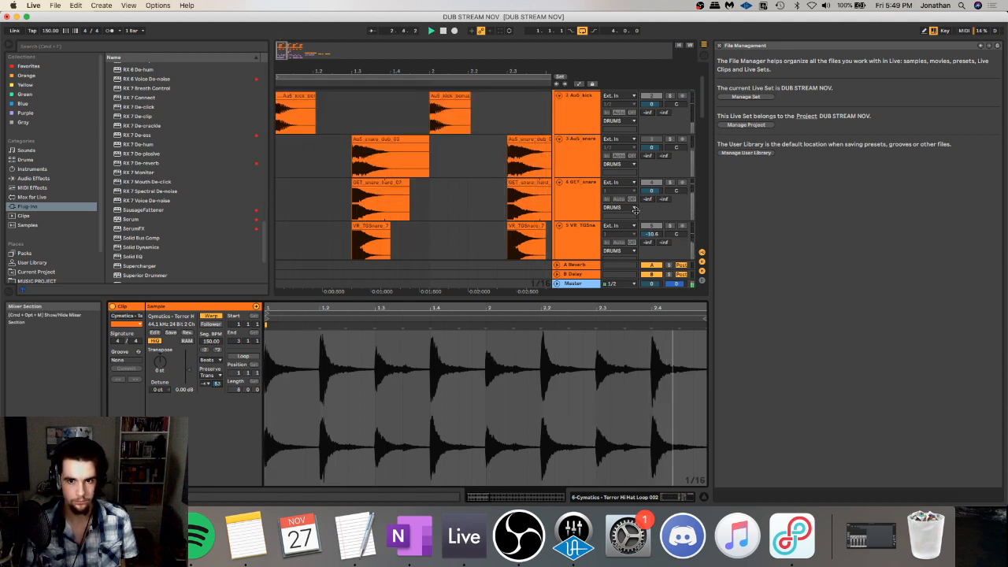
key("space")
left_click(586, 132)
scroll(586, 134, "up", 3)
double_click(670, 138)
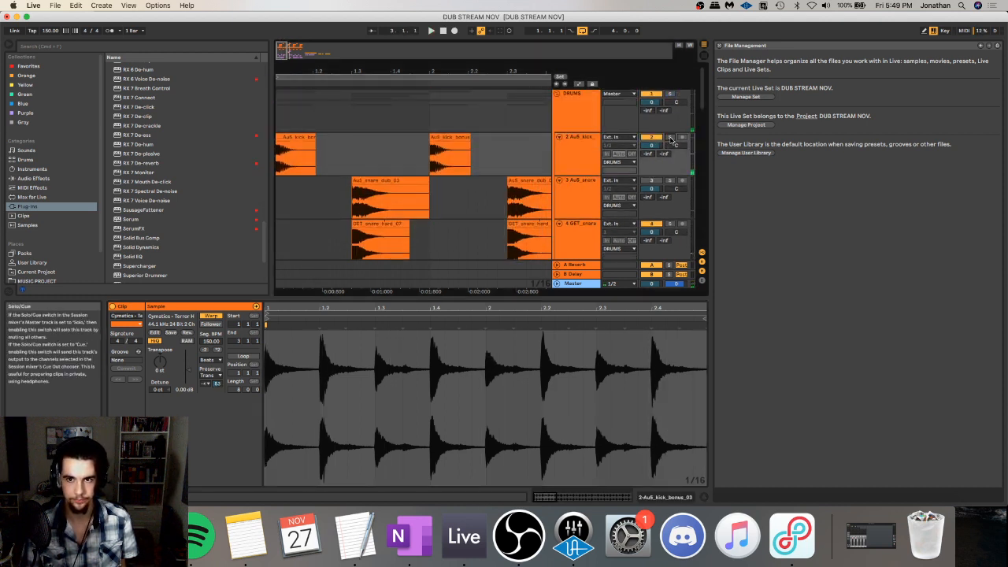
- Fold the DRUMS group and play the drop from bar 1 with all tracks
left_click(557, 92)
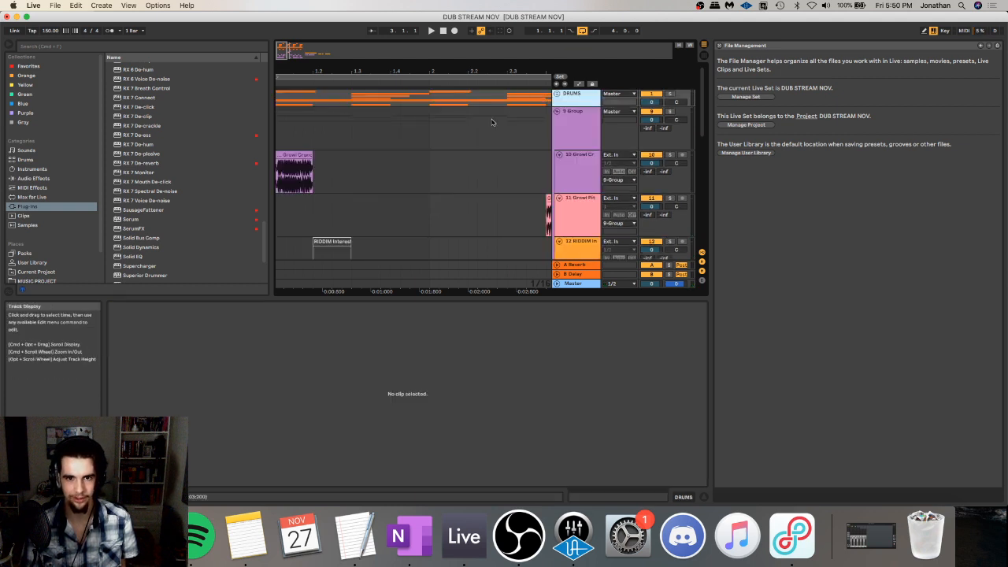
left_click(277, 104)
scroll(289, 89, "down", 3)
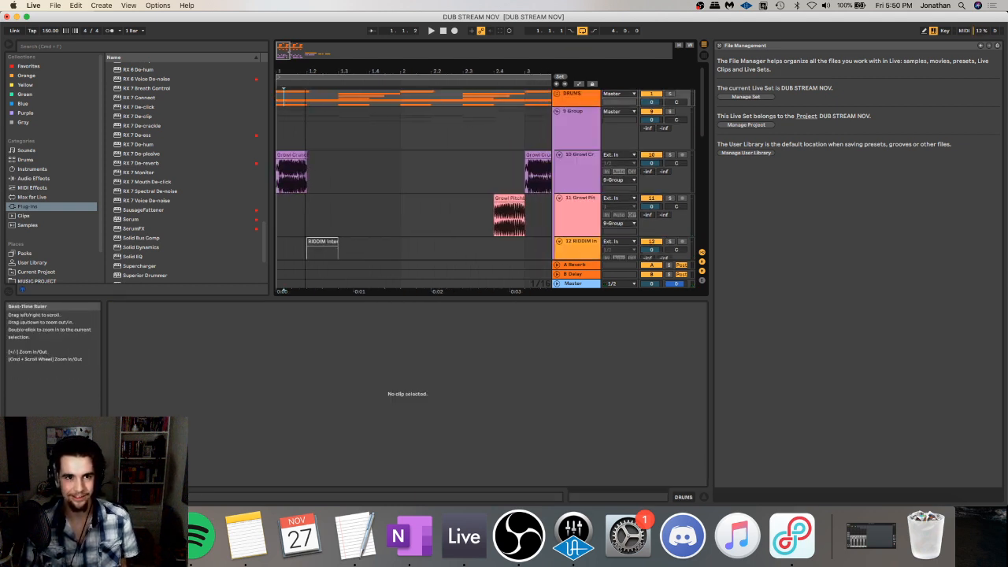
key("space")
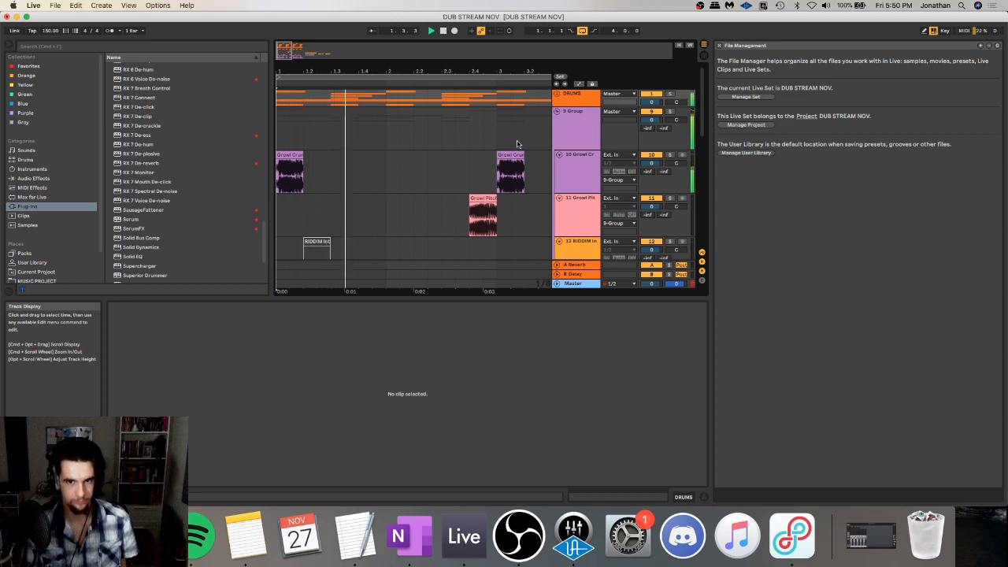
- Unfold DRUMS, set the first hi-hat clip's transient envelope to 70, and duplicate the clip over the second one
left_click(558, 111)
scroll(441, 181, "down", 3)
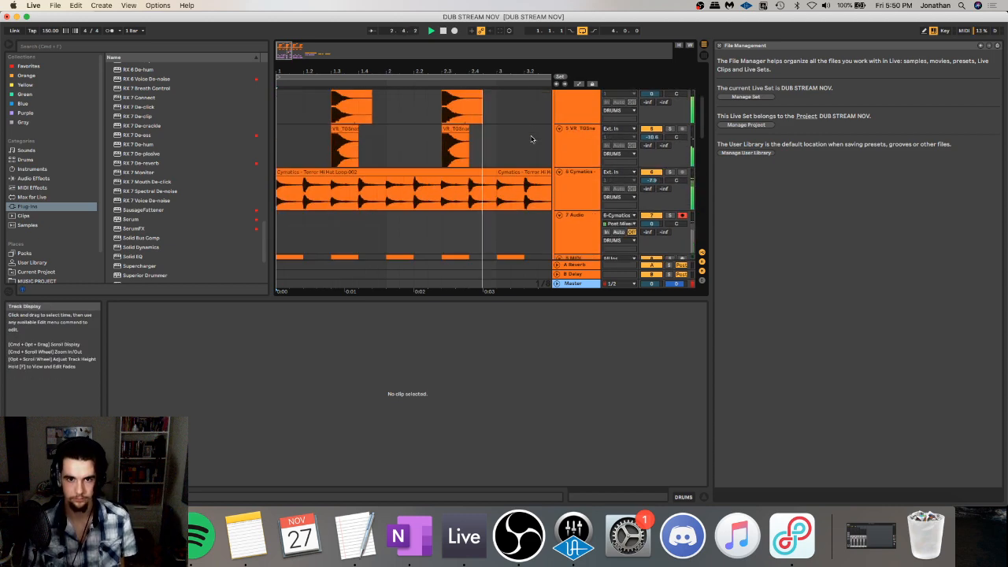
left_click(438, 203)
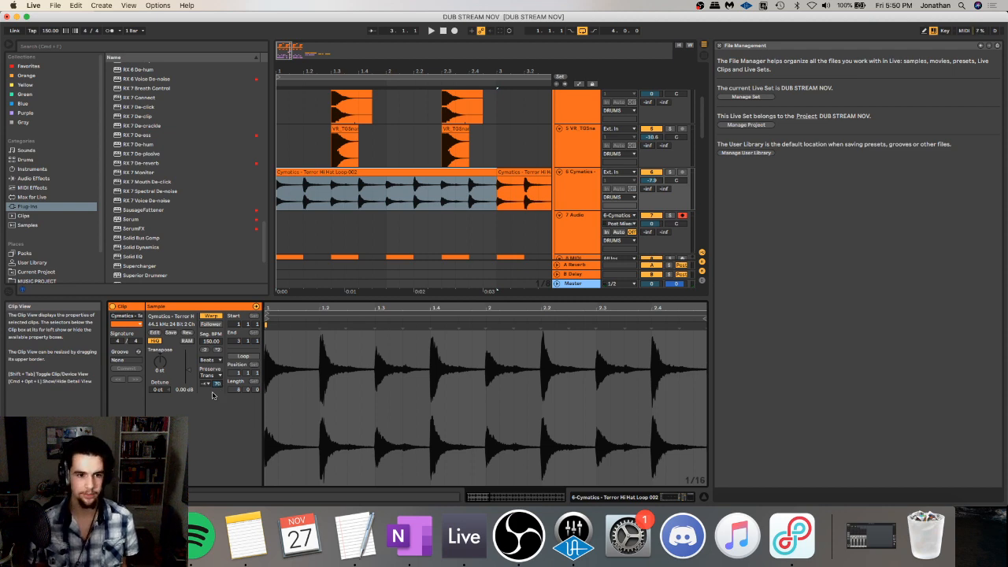
left_click(369, 173)
key("super+d")
left_click_drag(463, 72, 471, 31)
left_click(318, 171)
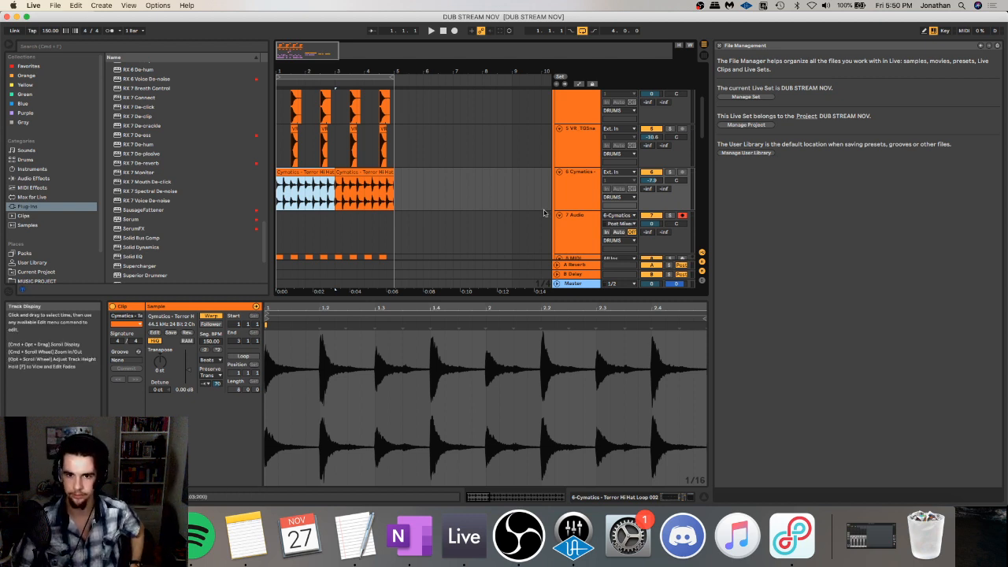
- Delete the empty 7 Audio recording track and select the first hi-hat loop clip again
right_click(588, 218)
left_click(598, 246)
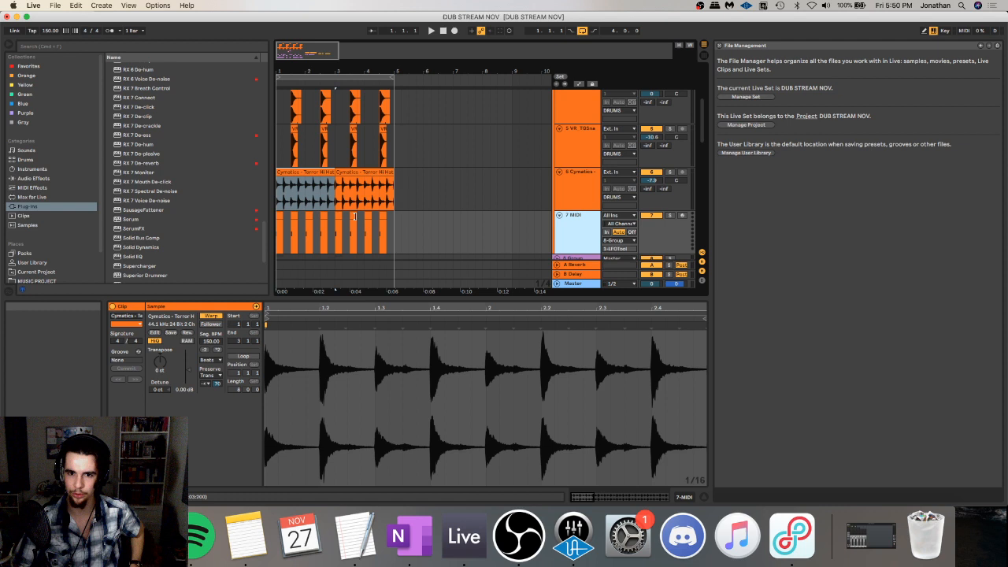
left_click(314, 175)
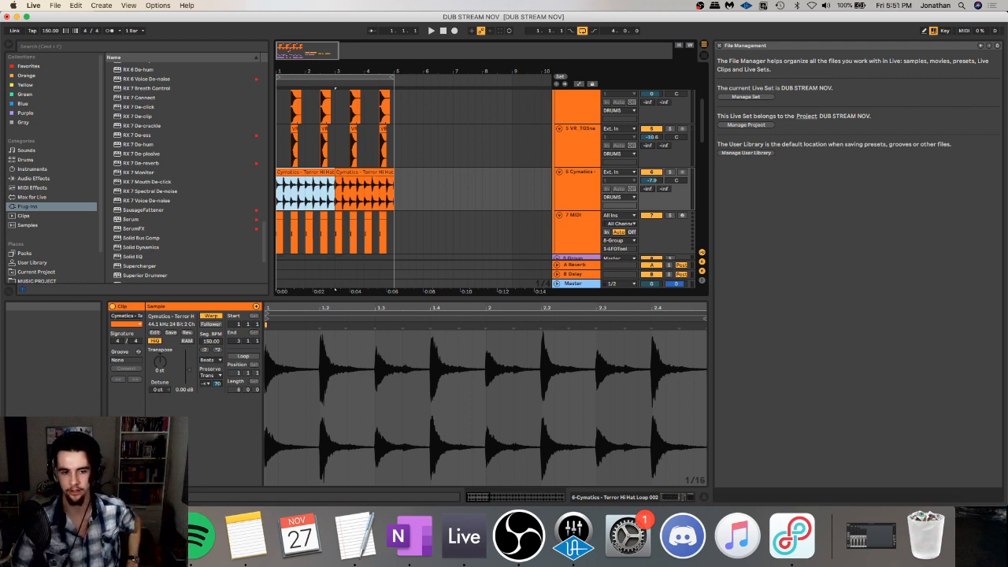
- Switch to the Twitch Stream Manager in Firefox, read the latest chat message, and return to Live
key("super+Tab")
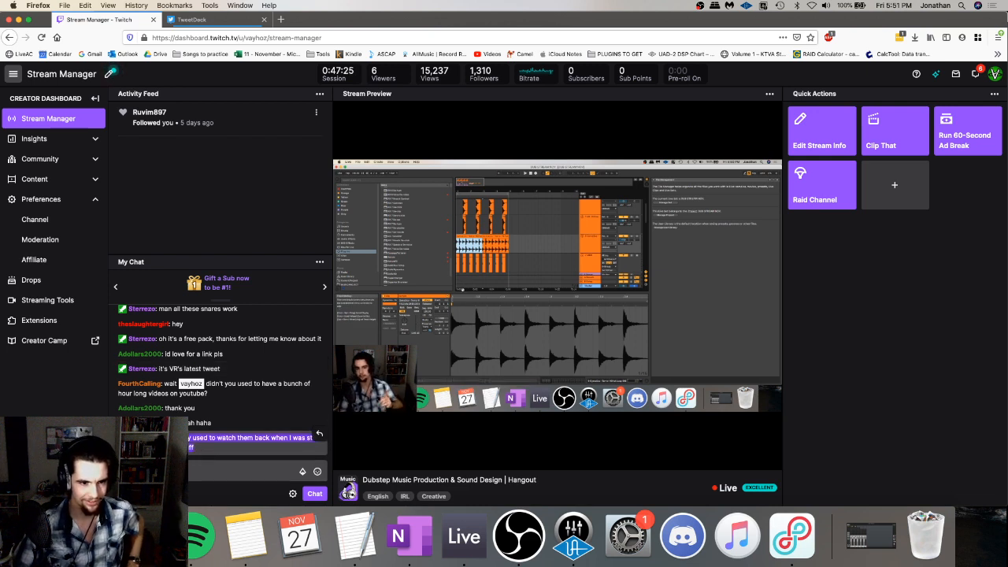
triple_click(215, 447)
left_click(240, 450)
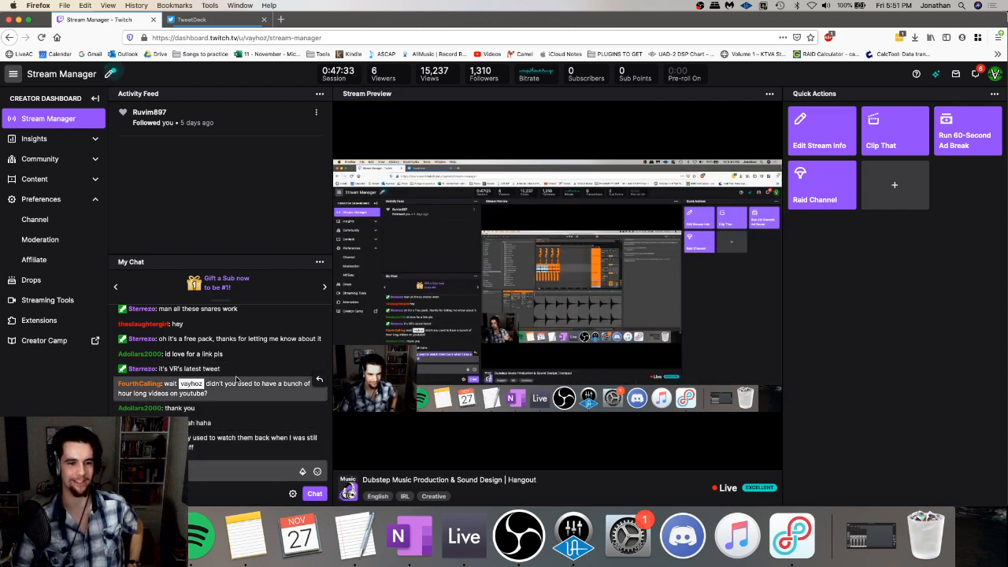
left_click(464, 536)
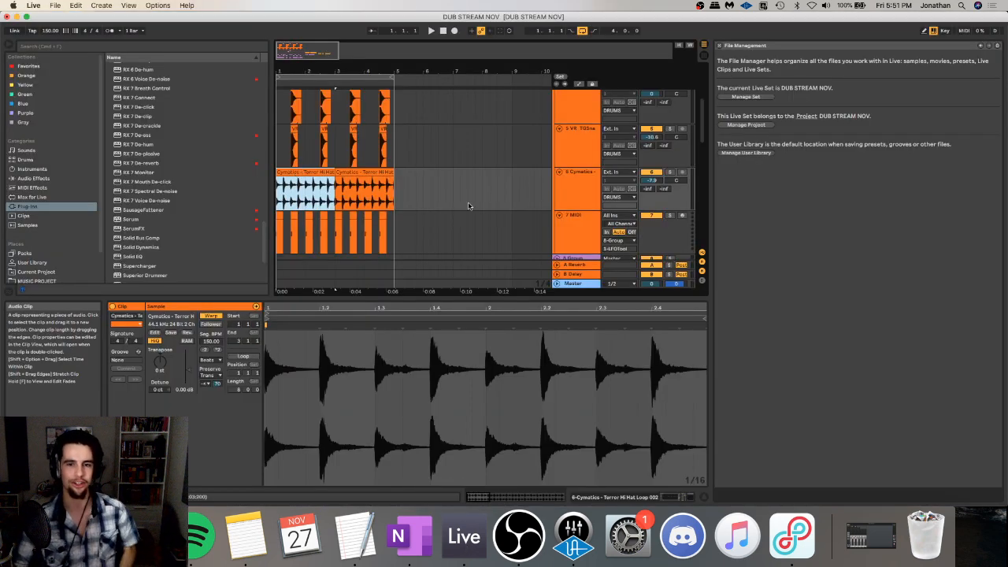
- Play the opening of the drop and place the insertion point at bar 1 in the 8 Group track
scroll(471, 195, "down", 1)
scroll(475, 191, "down", 5)
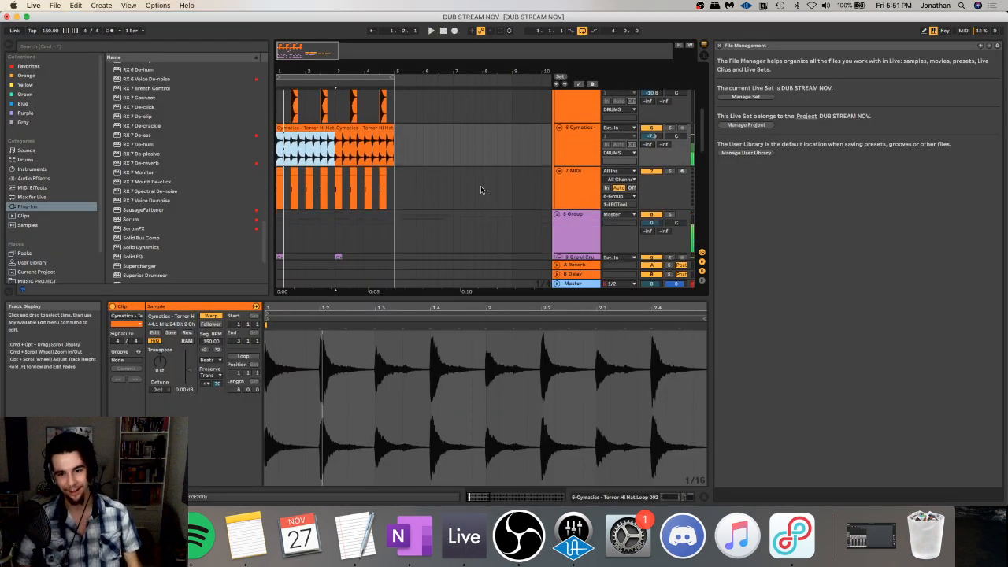
left_click(284, 124)
left_click(280, 127)
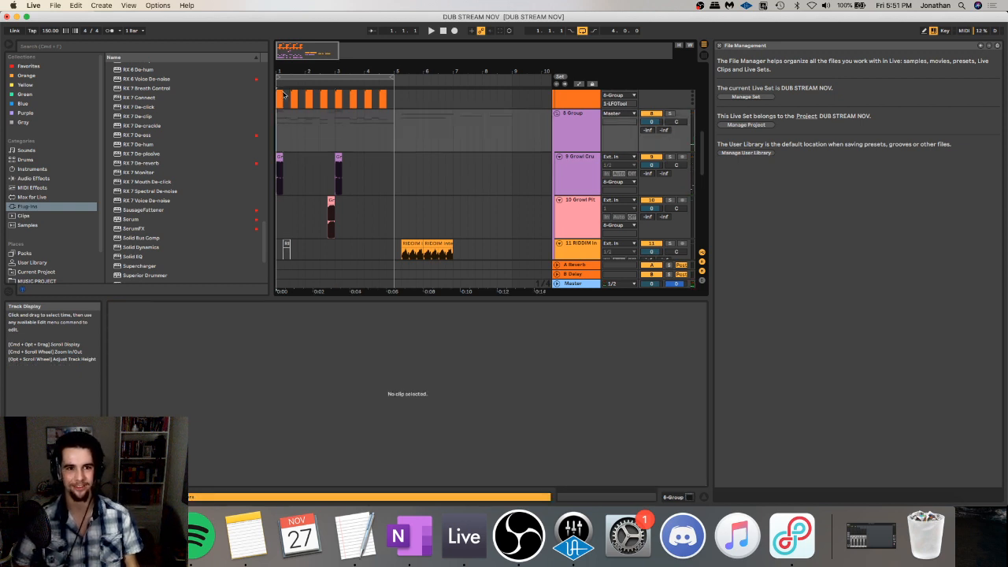
- Play the drop from bar 1 and listen to the Serum tracks inside the 8 Group
left_click_drag(282, 72, 282, 98)
left_click(285, 126)
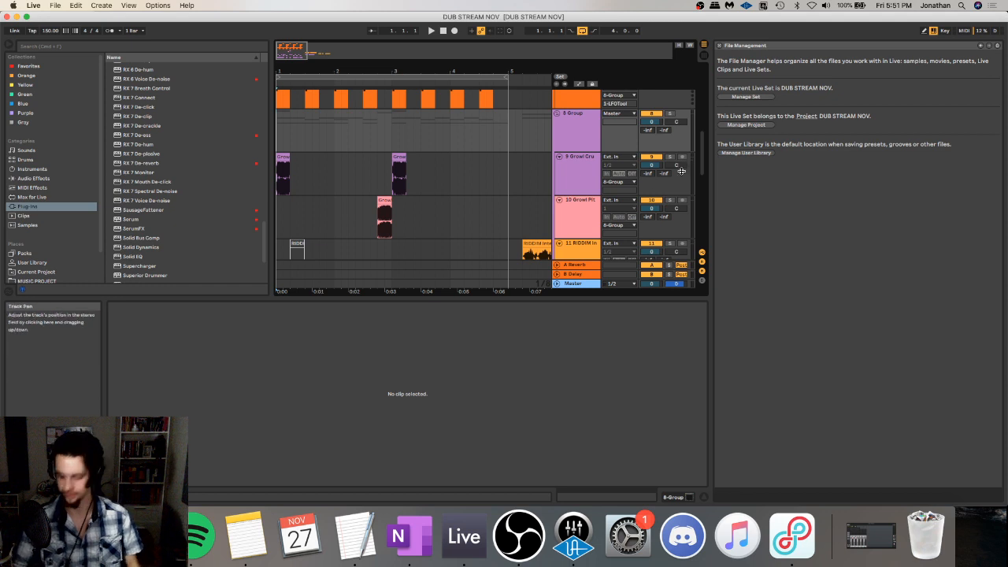
scroll(560, 167, "down", 5)
key("space")
scroll(560, 167, "down", 4)
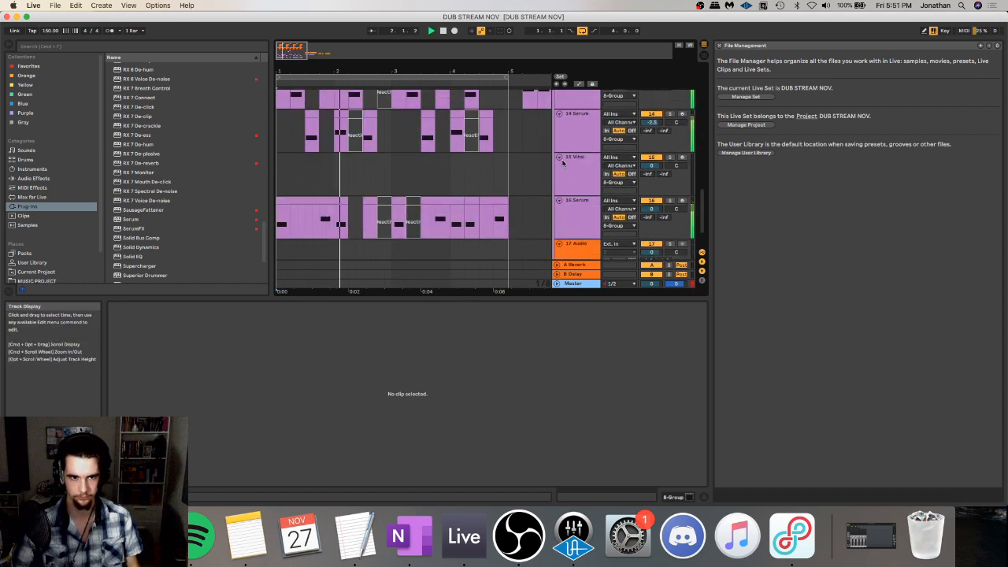
scroll(332, 178, "up", 1)
- Solo the 13 Serum track to audition it with its devices shown, unsolo it, and collapse its Glue Compressor
left_click(669, 126)
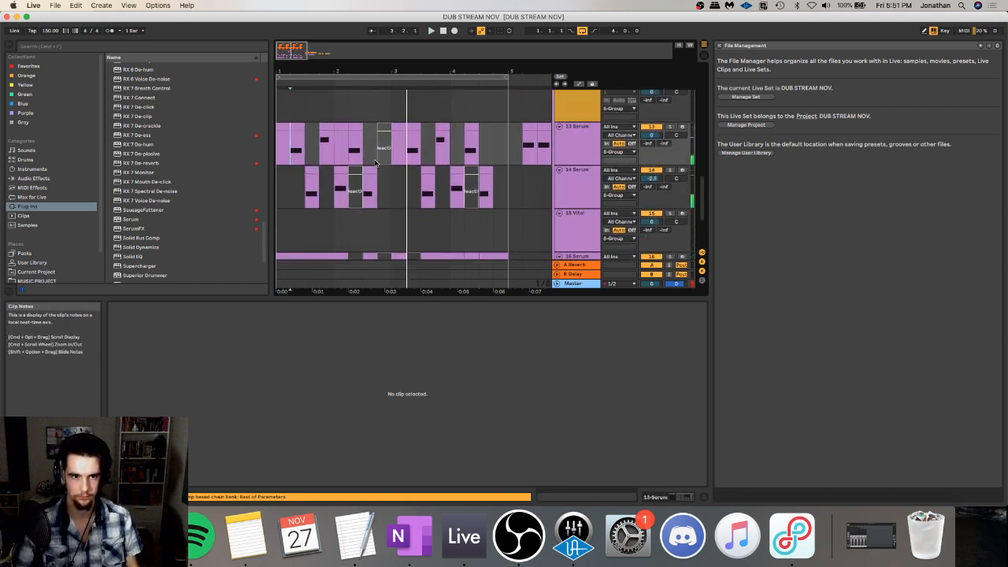
double_click(572, 151)
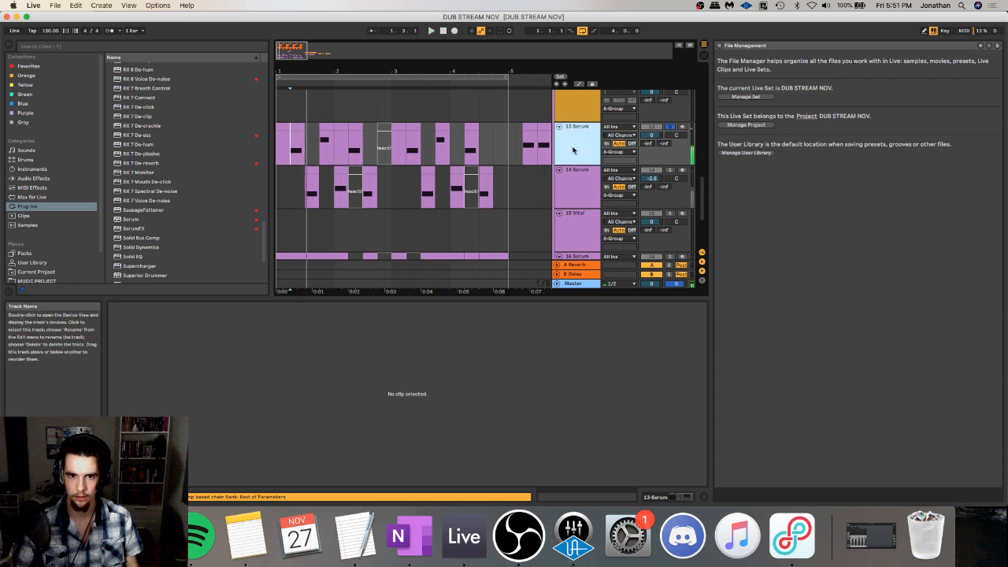
key("space")
key("space")
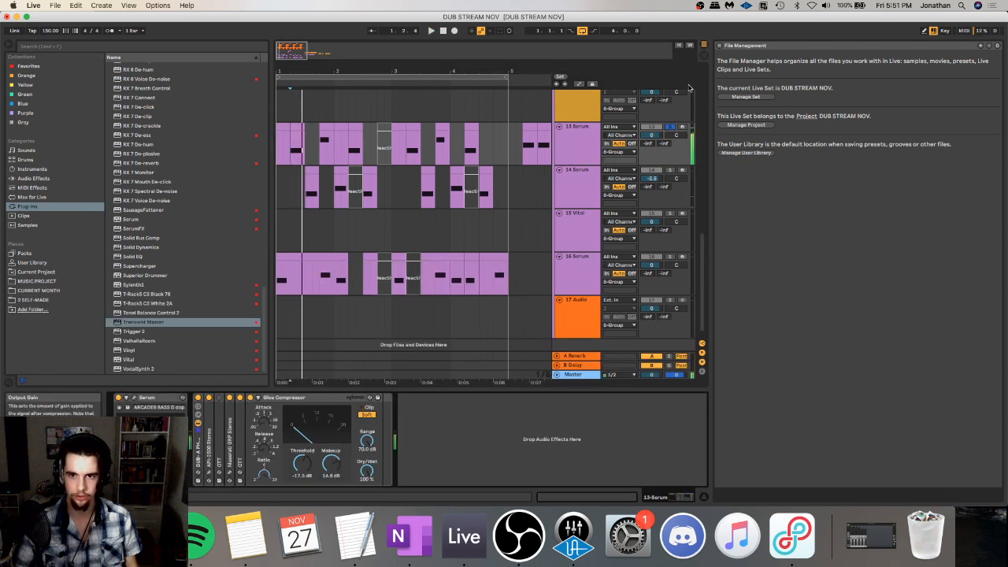
left_click(671, 128)
double_click(284, 398)
- Fold the DRUMS group and the 8 Group, select across both in bar 4, and unfold the 8 Group again
scroll(347, 189, "up", 6)
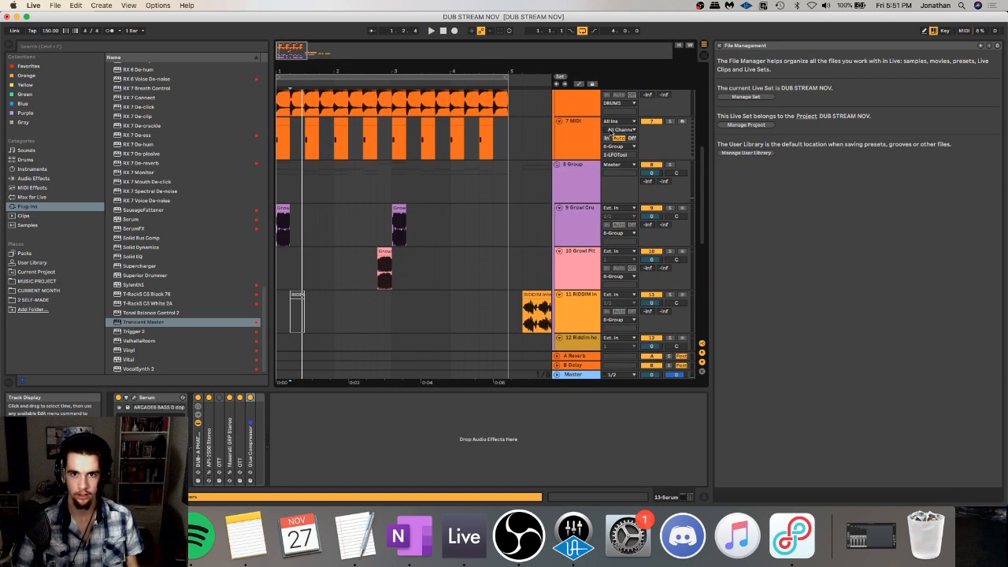
left_click(557, 166)
left_click(559, 94)
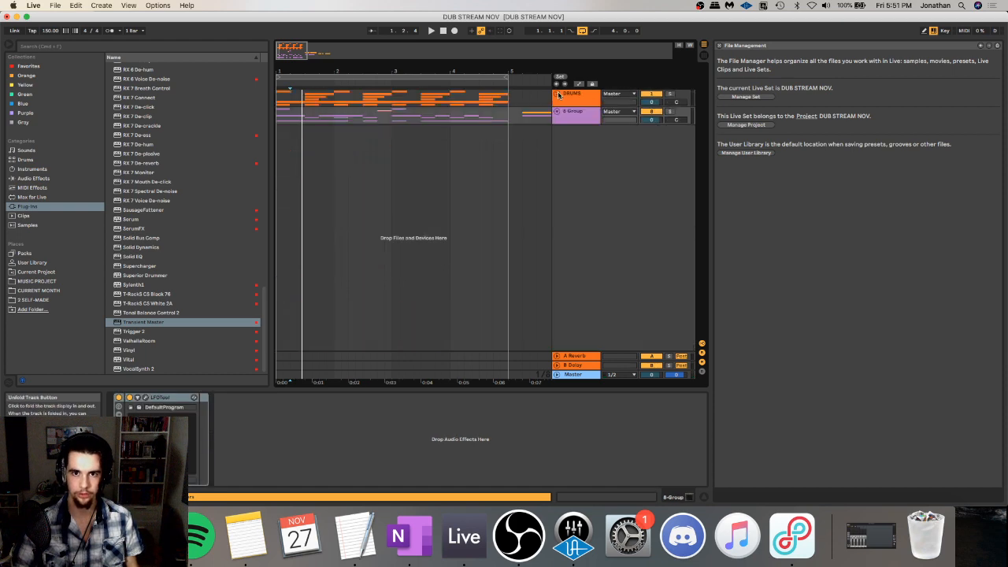
left_click_drag(508, 71, 393, 111)
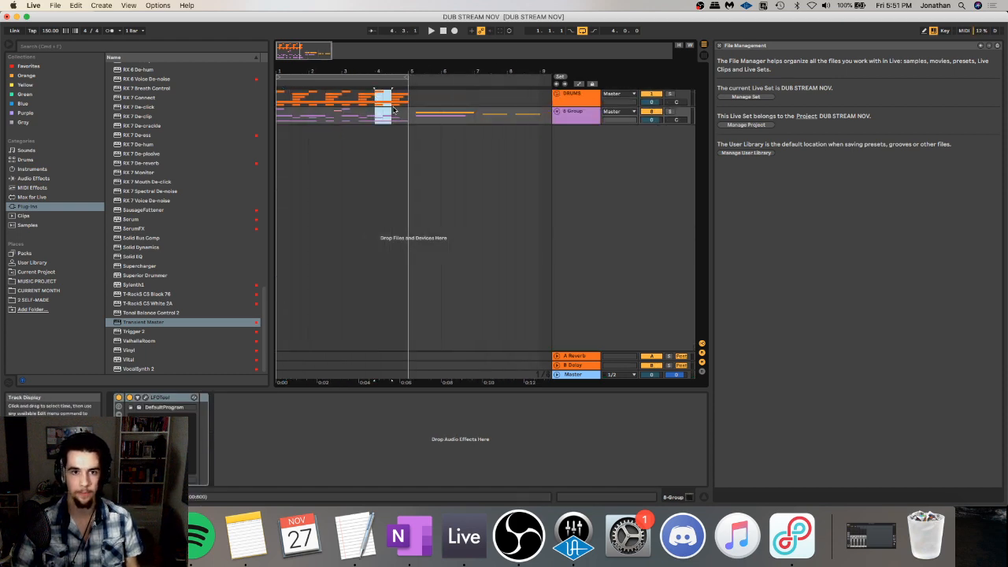
left_click(556, 111)
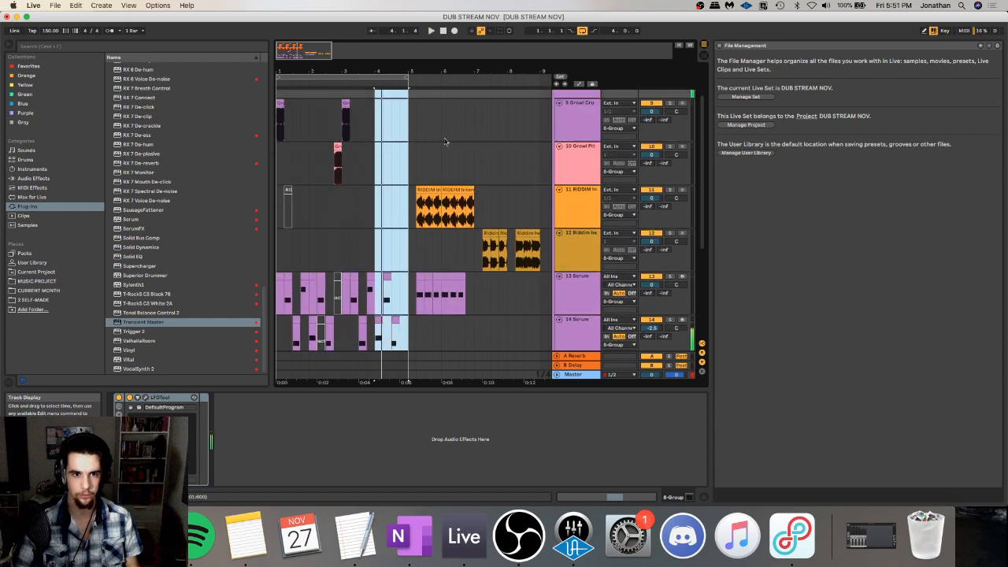
- Solo the 10 Growl Pitchbend track, audition its clip before bar 3, and browse the audio effects
left_click(664, 147)
left_click(669, 147)
key("space")
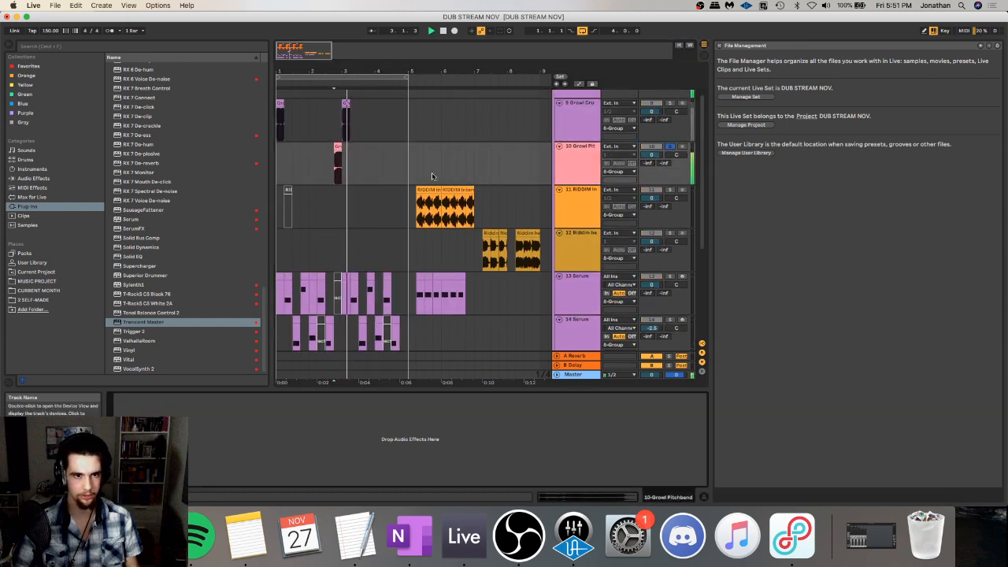
key("space")
key("space")
left_click(64, 180)
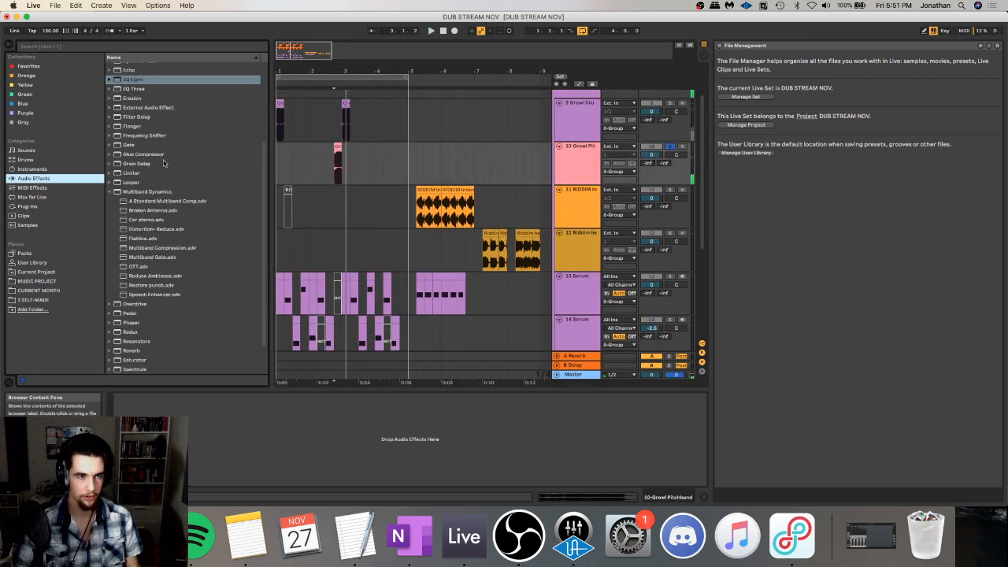
scroll(150, 236, "down", 2)
- Extend the Growl Pitchbend clip past the start of bar 3 and reset its transposition to 0 st
left_click(338, 146)
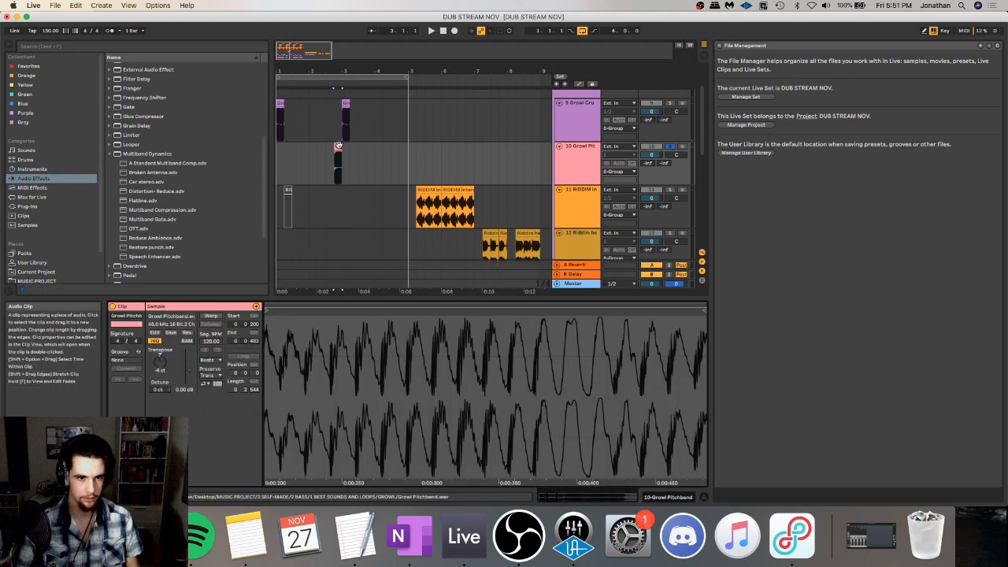
key("space")
left_click_drag(341, 147, 345, 164)
key("space")
key("Delete")
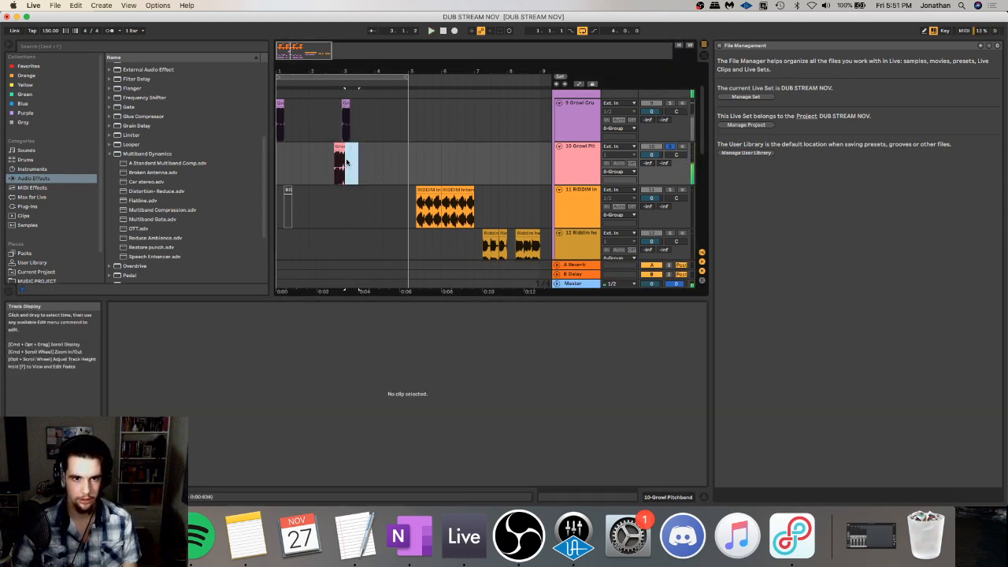
left_click(344, 161)
key("space")
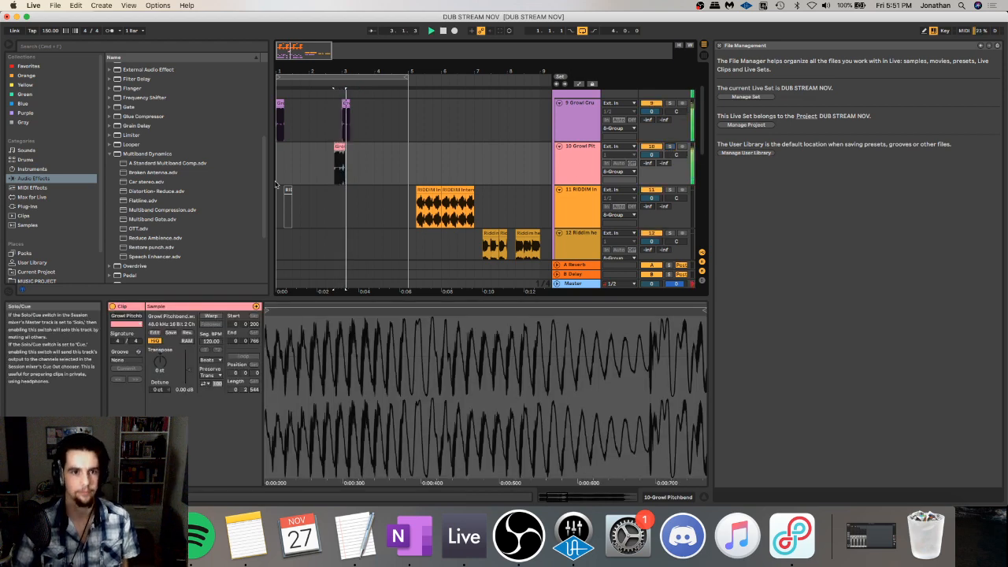
- Audition the growls leading into bar 3 and shorten the Growl Pitchbend clip to end just past the start of bar 3
key("space")
key("space")
key("space")
left_click_drag(341, 72, 360, 160)
key("space")
key("space")
key("space")
key("space")
left_click(339, 148)
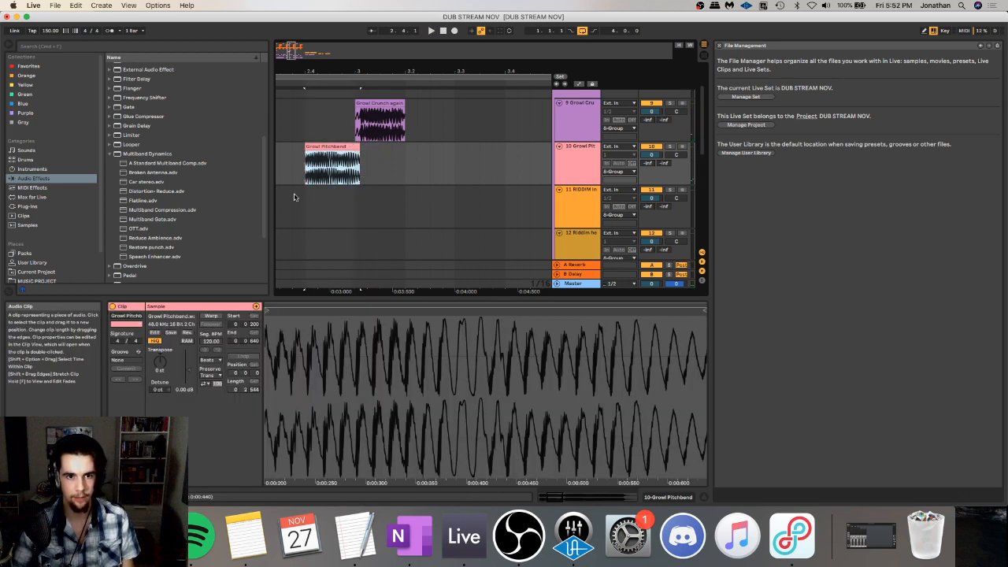
- Turn on Warp for the Growl Pitchbend clip, set the warp mode to Complex Pro, and transpose the clip down
left_click(218, 314)
left_click(216, 316)
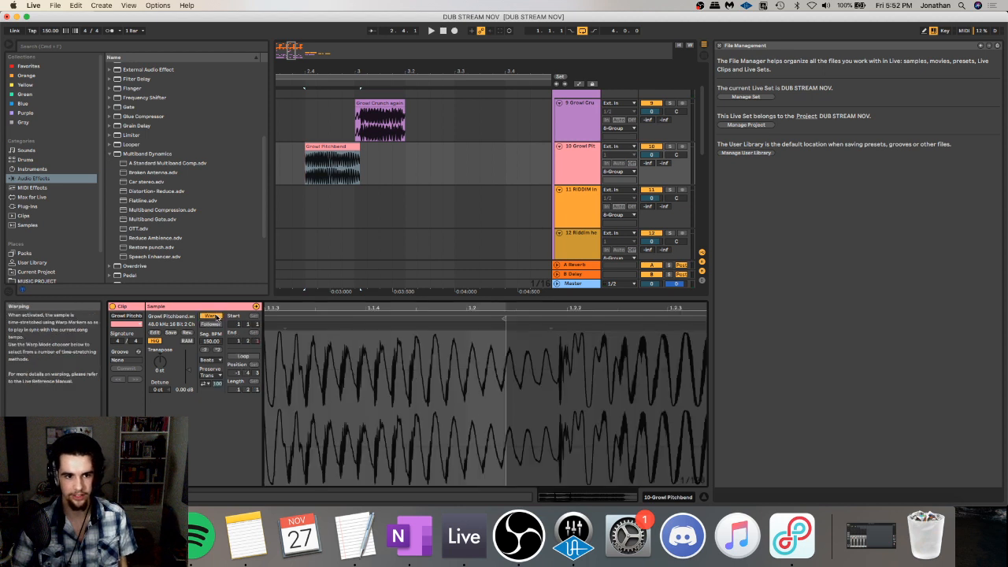
left_click(219, 360)
left_click(216, 404)
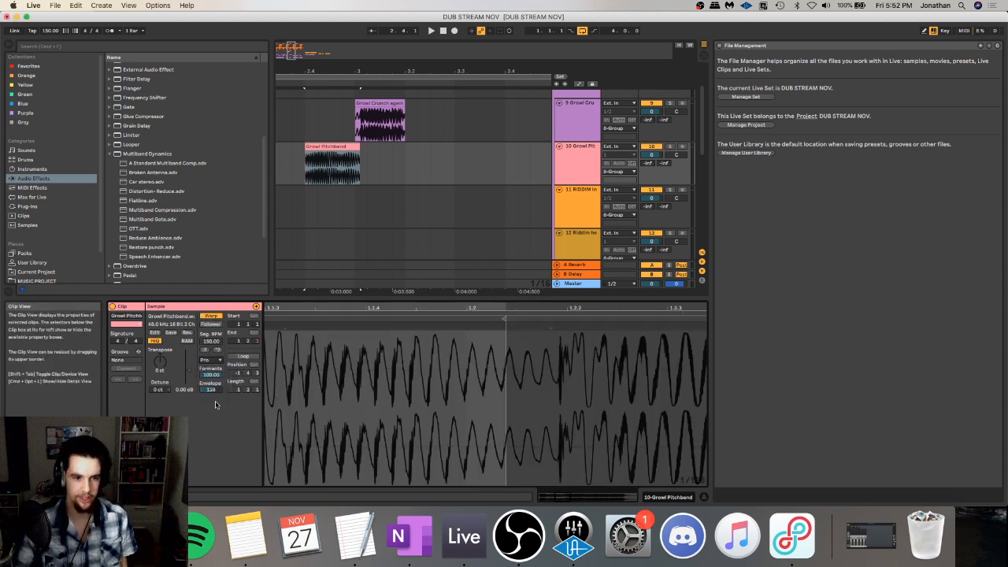
left_click_drag(160, 361, 160, 370)
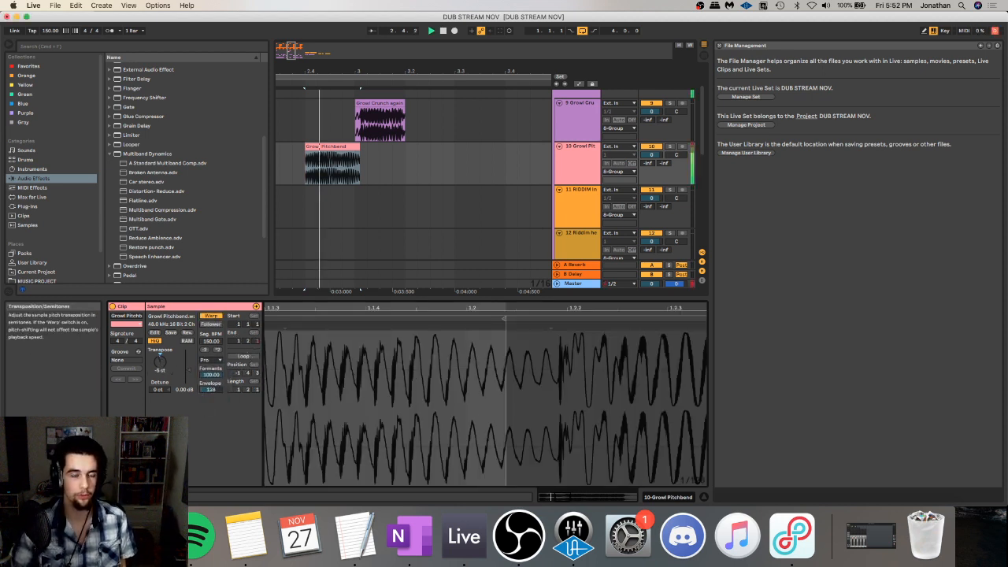
- Solo the Growl Pitchbend track and set the clip's Formants to 39.06 while auditioning it
left_click(669, 146)
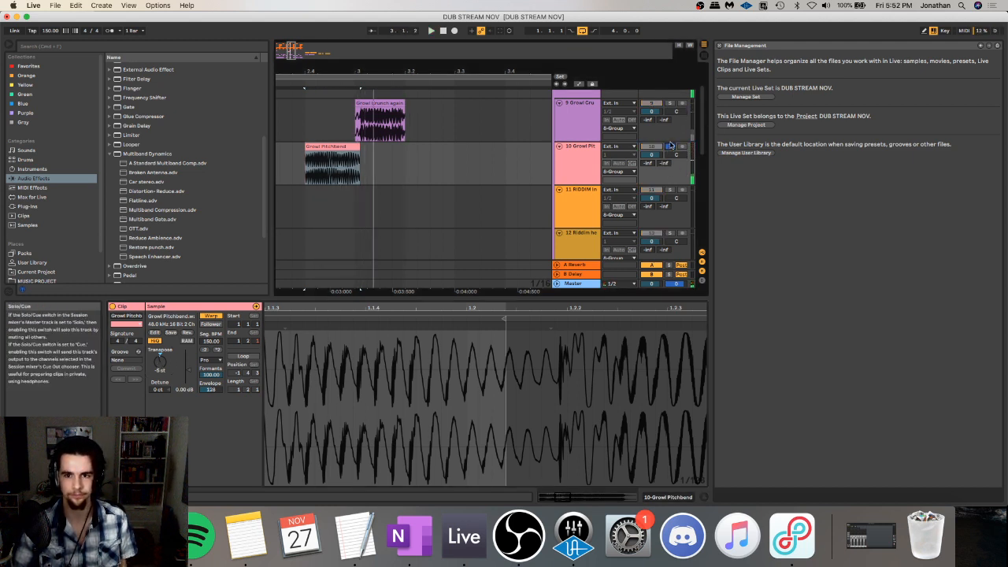
key("space")
key("space")
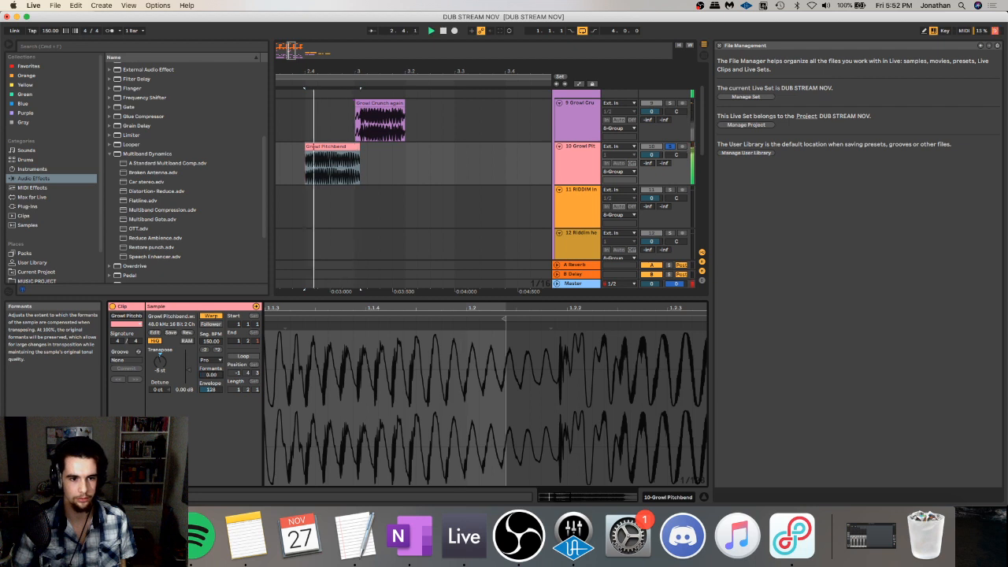
key("space")
mouse_move(211, 375)
left_mouse_down()
mouse_move(212, 354)
mouse_move(211, 391)
left_mouse_up()
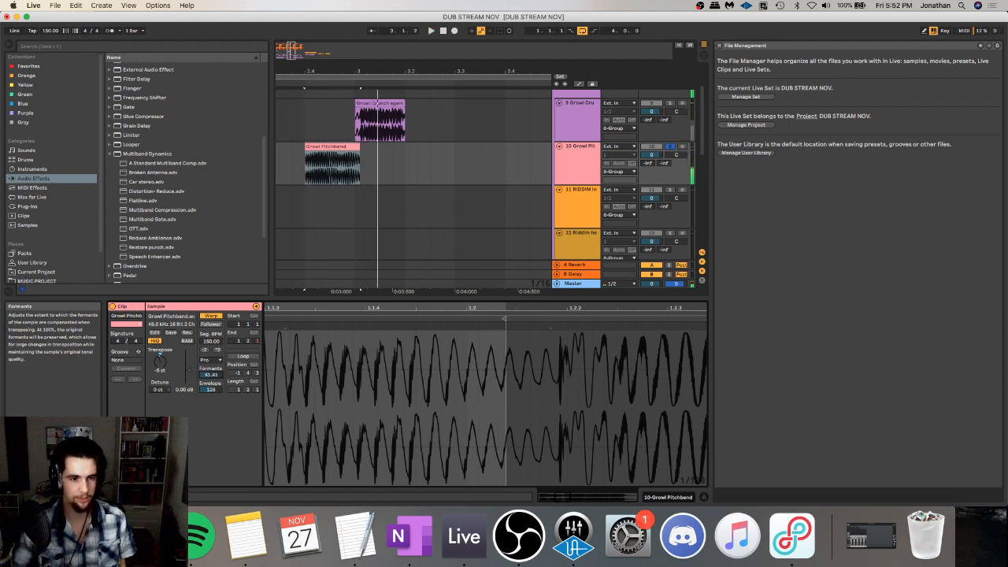
key("space")
key("space")
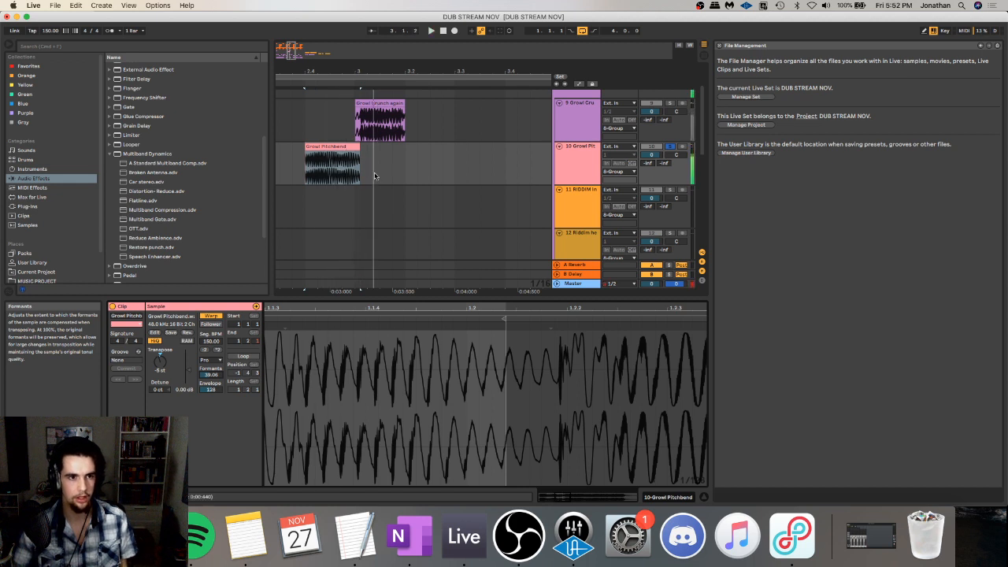
key("space")
- Unsolo the Growl Pitchbend track and play the drop from bar 1 to hear the growl in context
left_click_drag(413, 69, 413, 46)
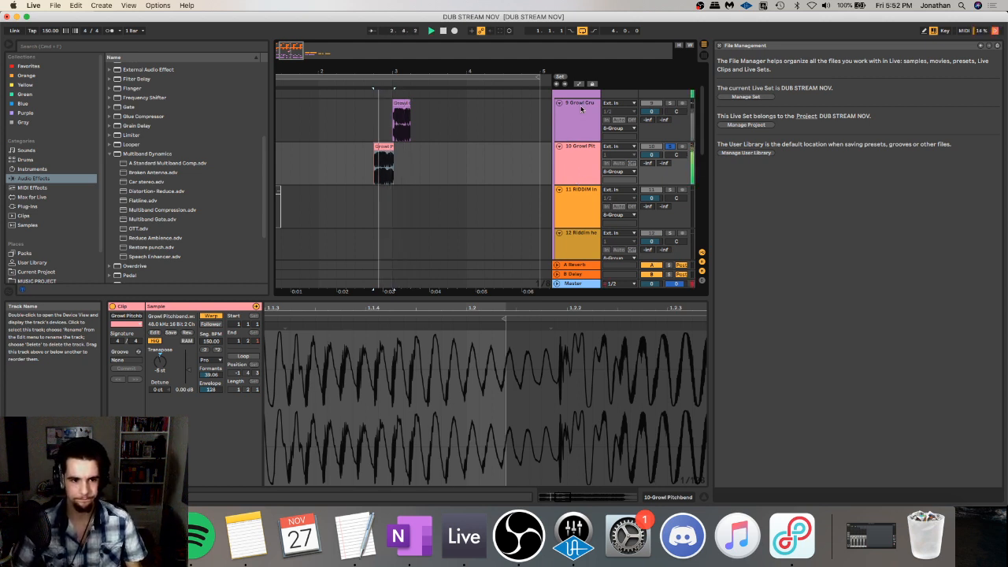
left_click(673, 147)
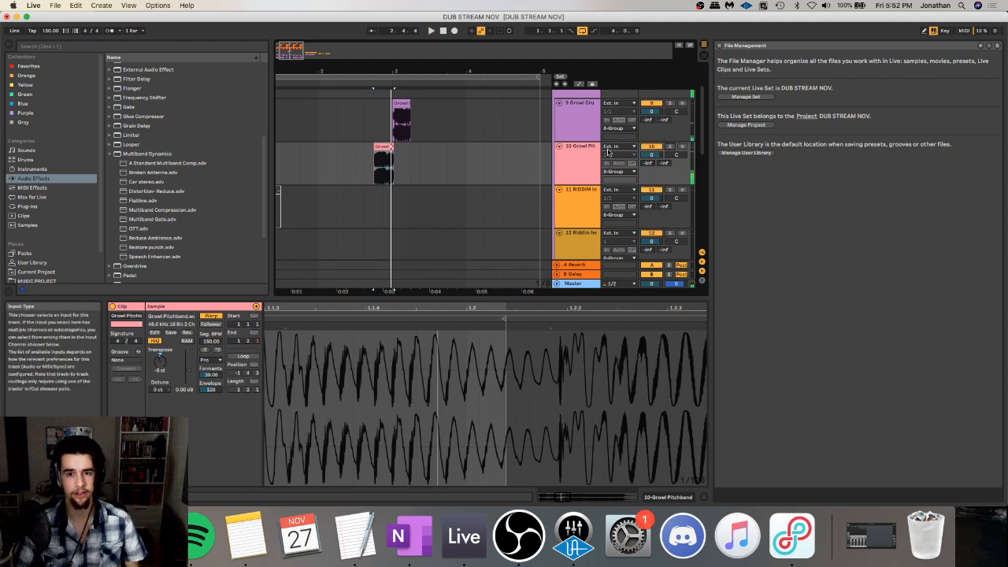
left_click(382, 147)
mouse_move(399, 71)
left_mouse_down()
mouse_move(403, 63)
mouse_move(404, 75)
left_mouse_up()
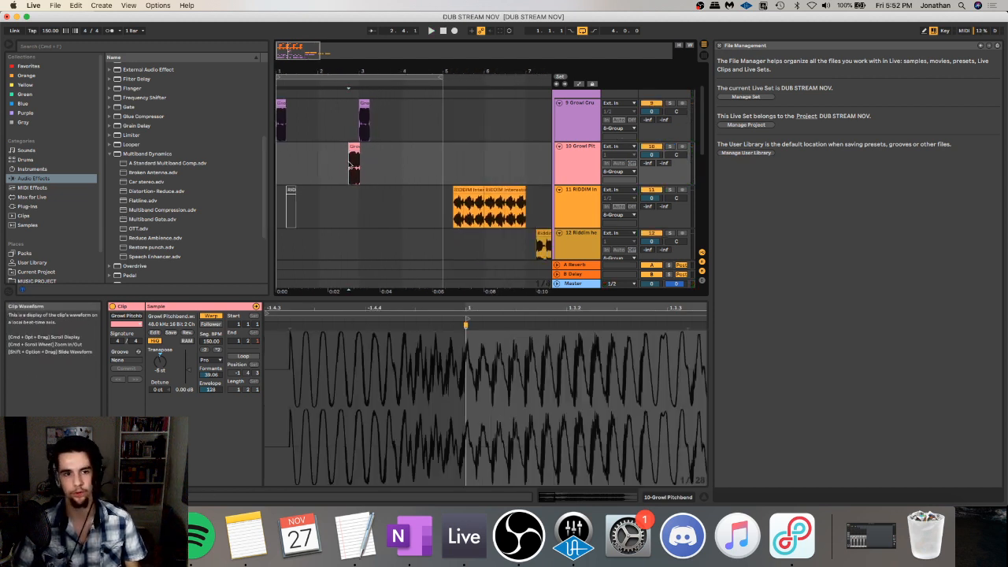
left_click(280, 166)
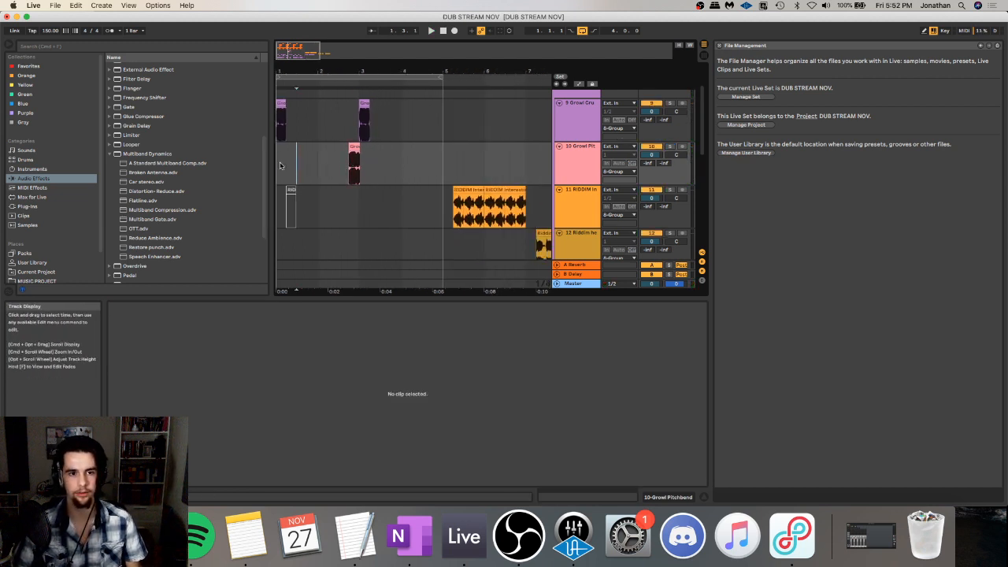
- Set the Growl Pitchbend clip's transposition to -3 st and its Formants to about 43.75 while auditioning it
left_click(354, 165)
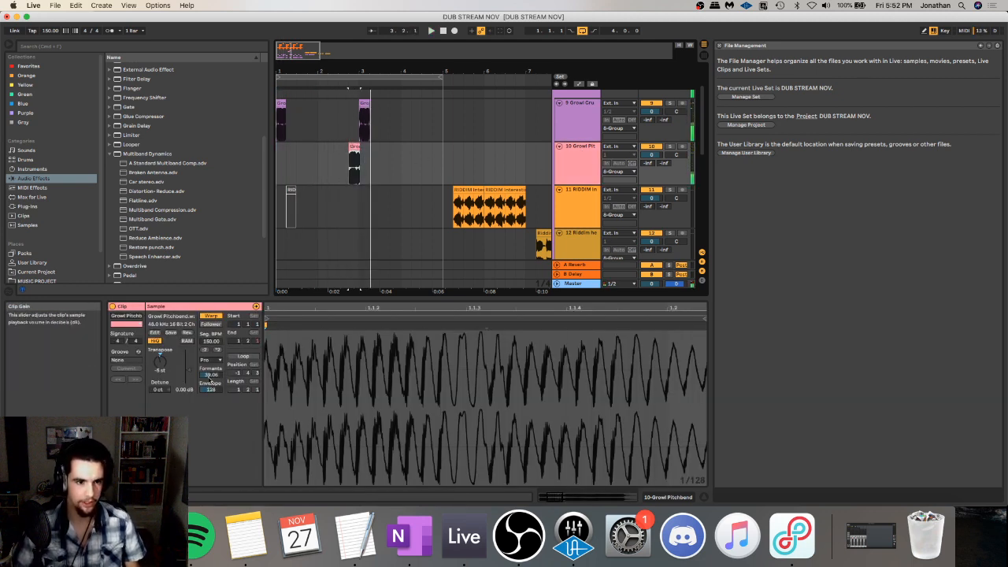
left_click_drag(209, 377, 209, 418)
key("space")
key("space")
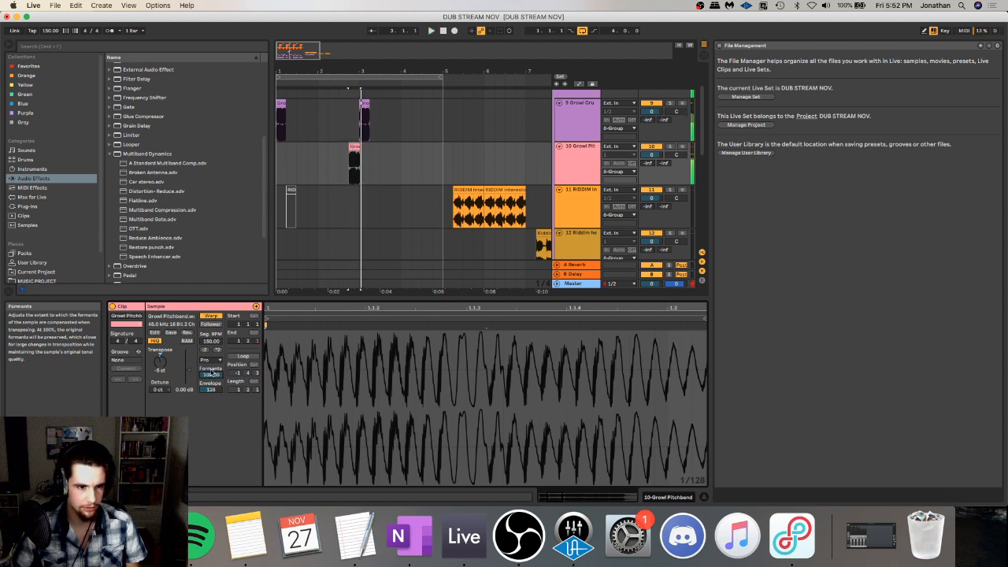
left_click_drag(160, 362, 160, 367)
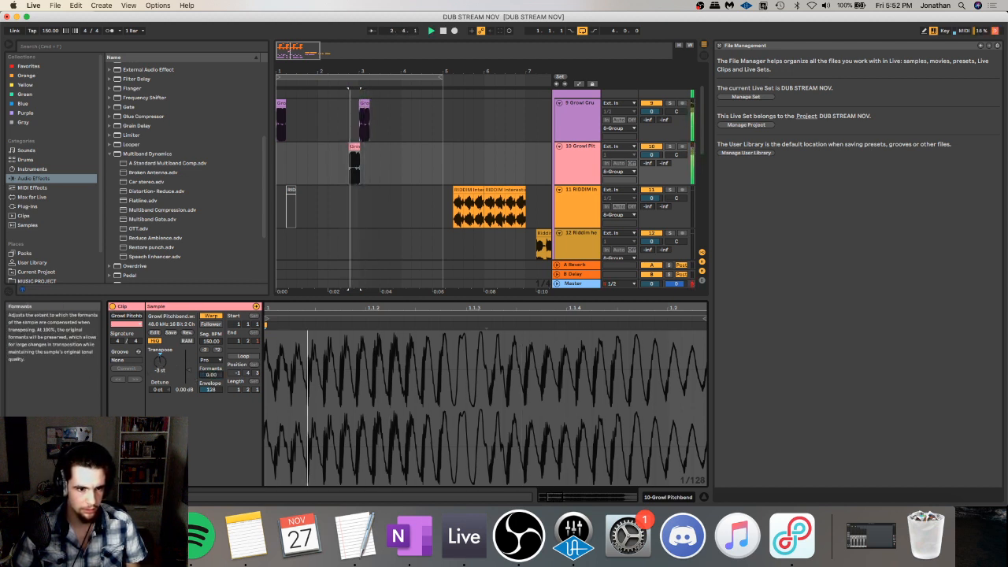
left_click_drag(211, 373, 211, 386)
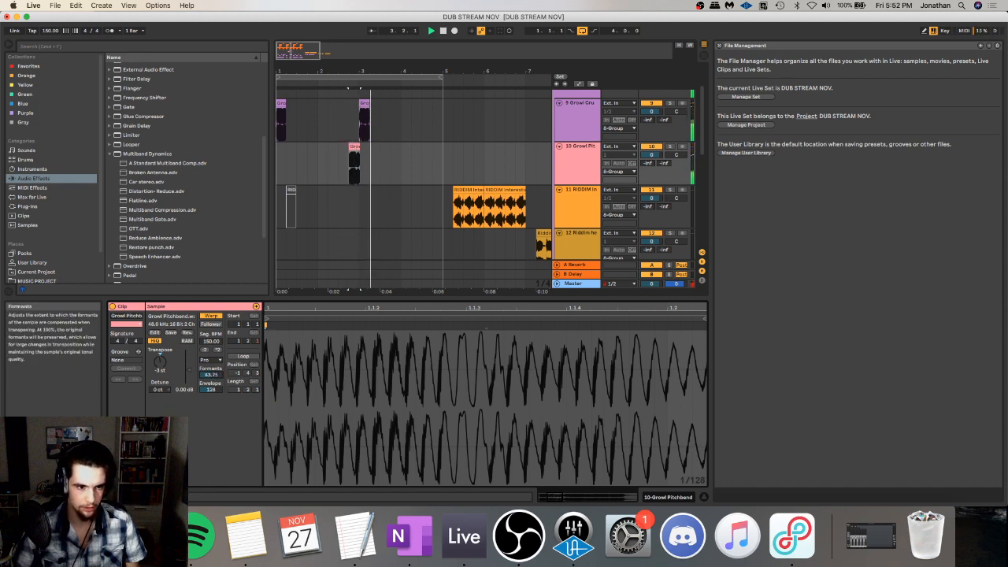
- Solo the Growl Pitchbend track, show its device chain, and audition the clip before bar 3
left_click(670, 147)
double_click(589, 154)
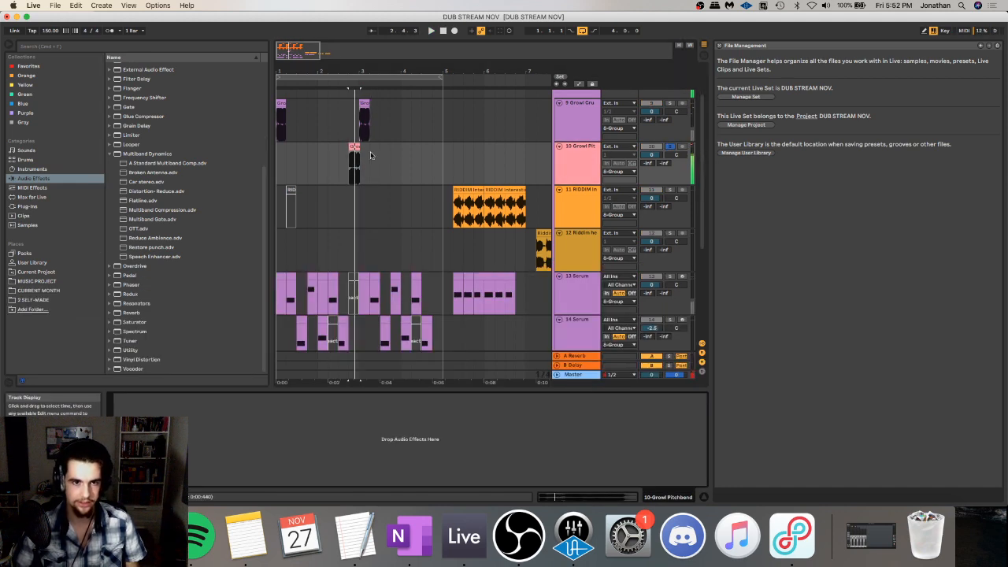
left_click(357, 168)
key("space")
- Add the Multiband Dynamics OTT preset and a Saturator to the Growl Pitchbend track
left_click(44, 69)
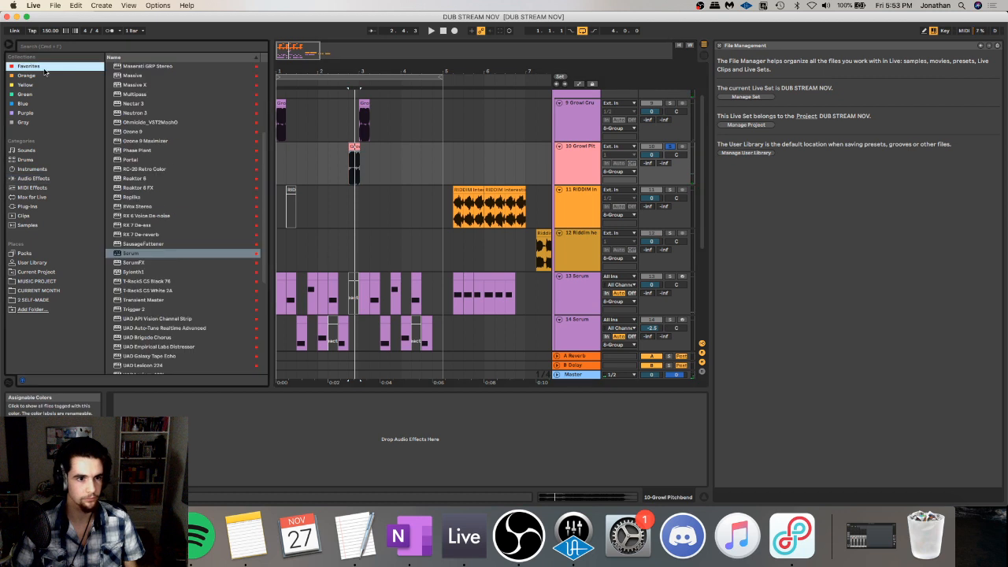
left_click(30, 159)
left_click(33, 178)
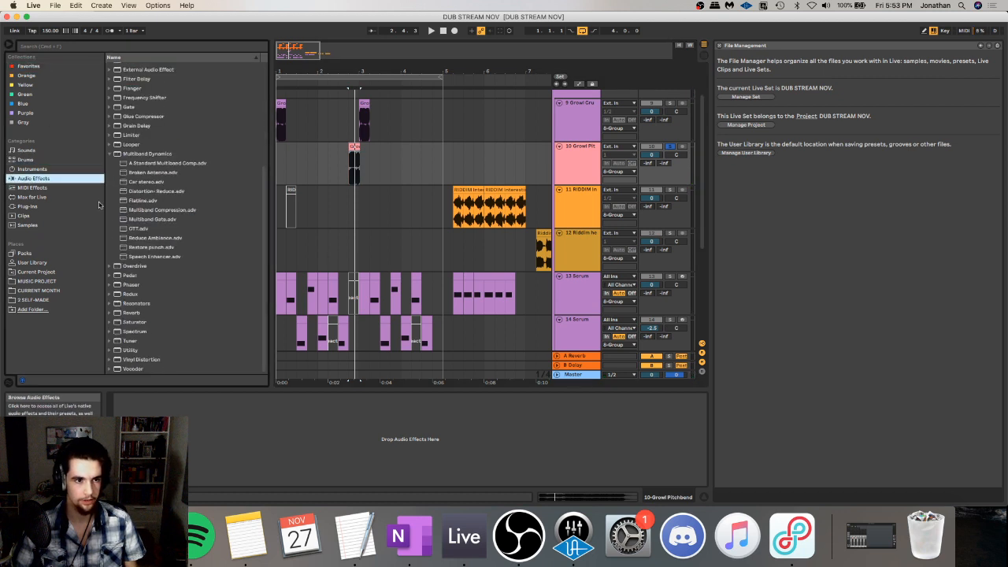
double_click(151, 228)
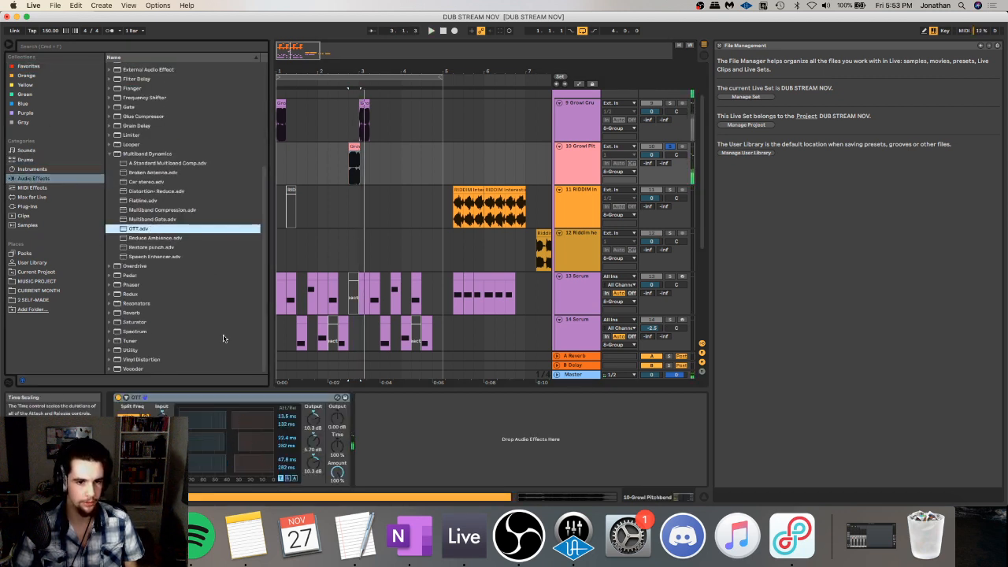
double_click(138, 322)
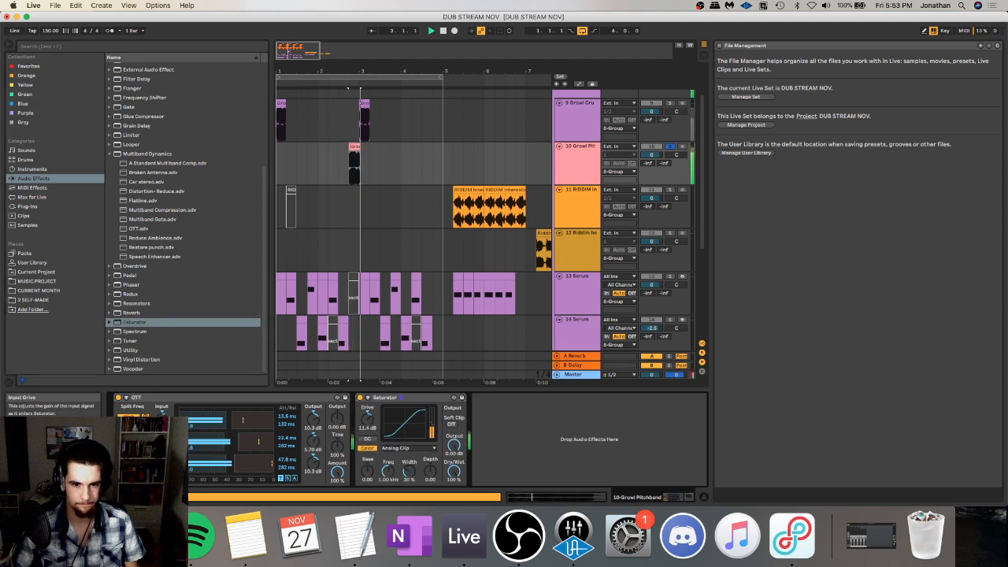
- Raise the Saturator's Drive to 13.7 dB on the soloed Growl Pitchbend track and audition the result
left_click_drag(368, 420, 368, 431)
key("space")
key("space")
key("space")
key("space")
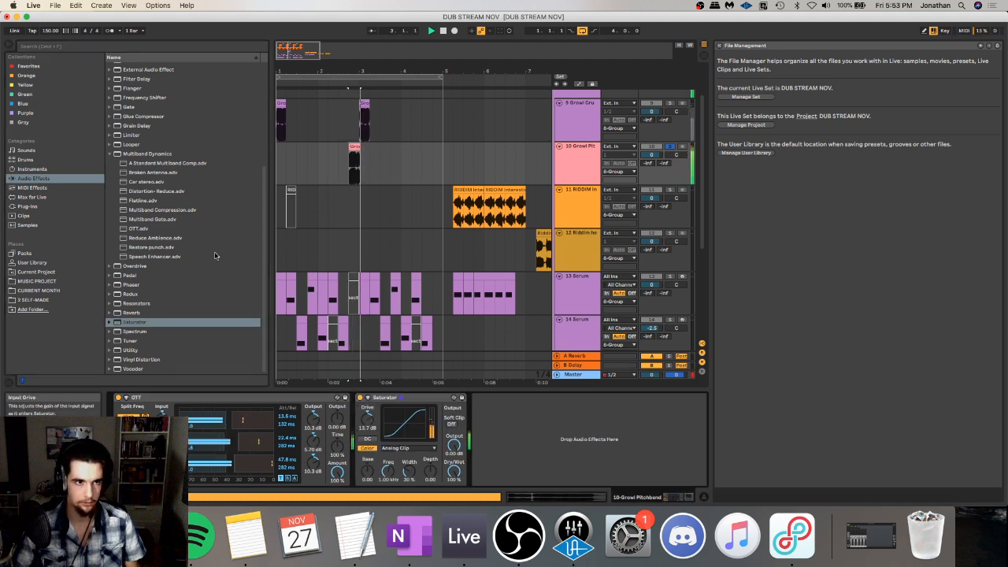
key("space")
- Unsolo the Growl Pitchbend track, lower its OTT Amount to about 85%, and replay the section around the growl
scroll(216, 255, "up", 4)
left_click(671, 147)
key("space")
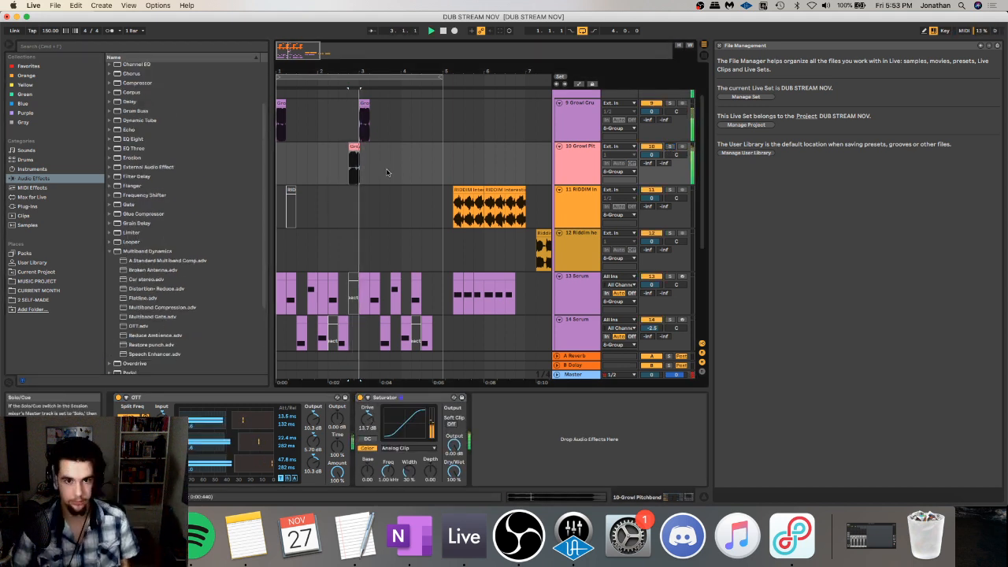
key("space")
left_click(338, 88)
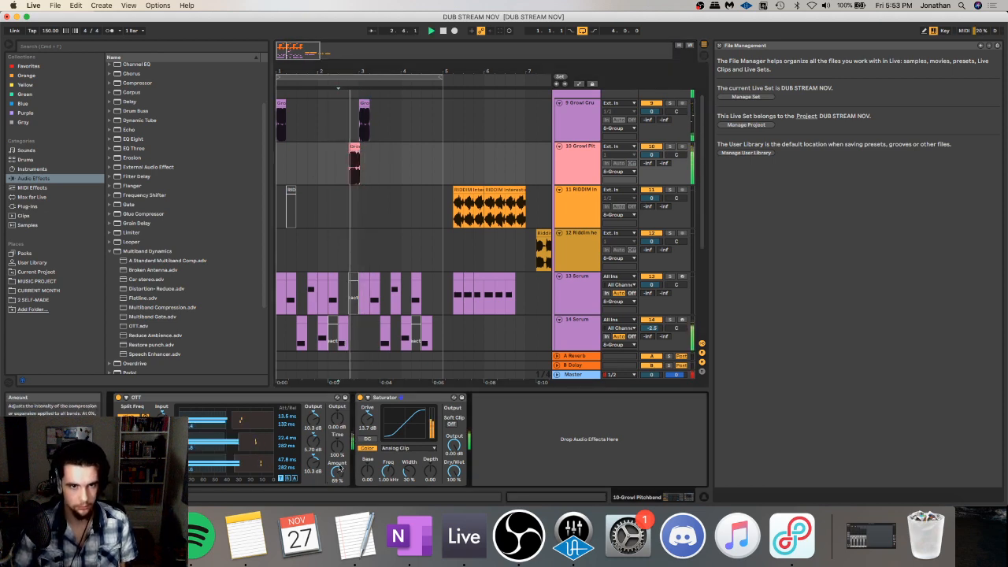
key("space")
- Open the Growl Pitchbend clip's envelopes and choose the Clip Transposition envelope for editing
left_click_drag(356, 72, 355, 115)
double_click(356, 147)
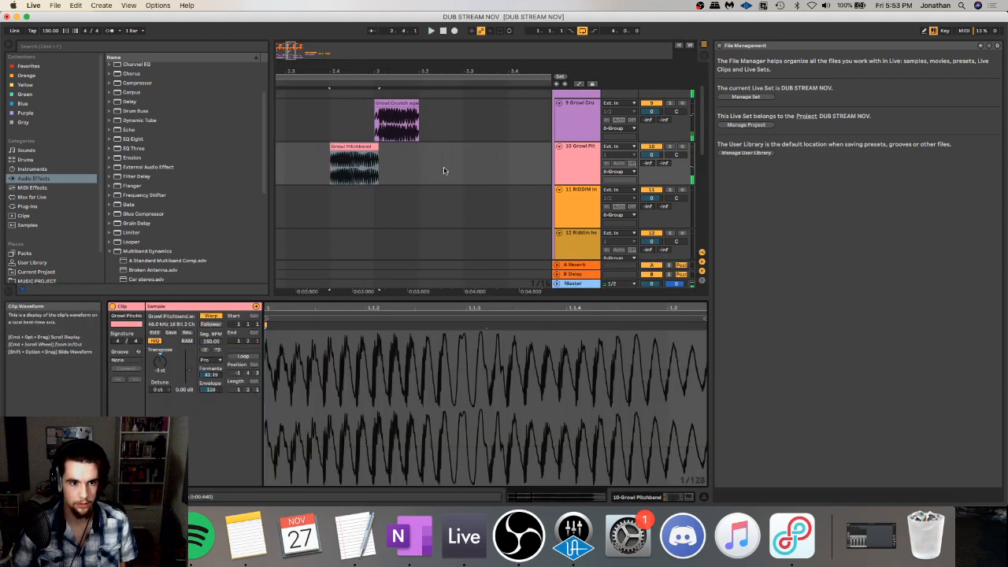
left_click(256, 306)
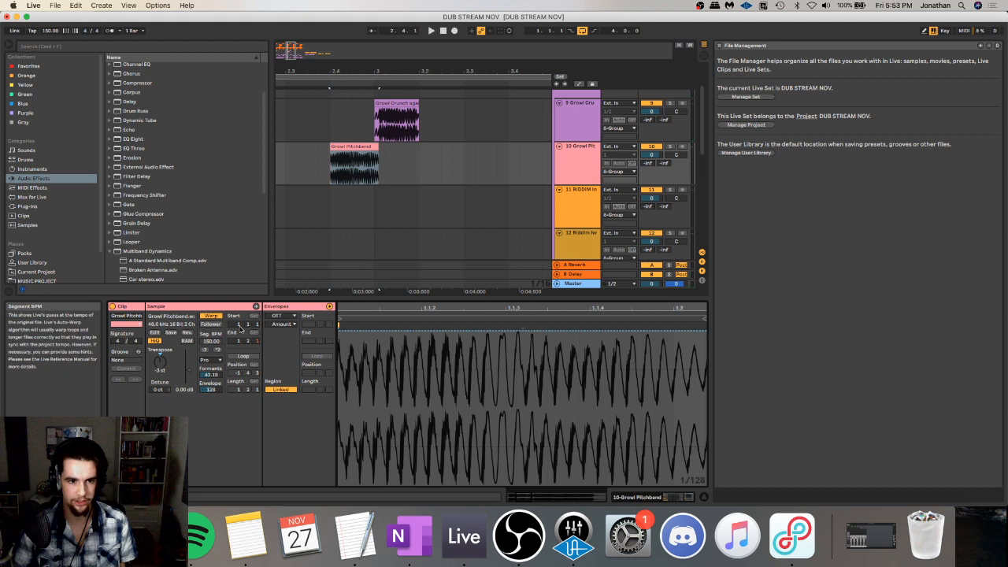
left_click(281, 316)
left_click(283, 317)
left_click(283, 323)
left_click(284, 324)
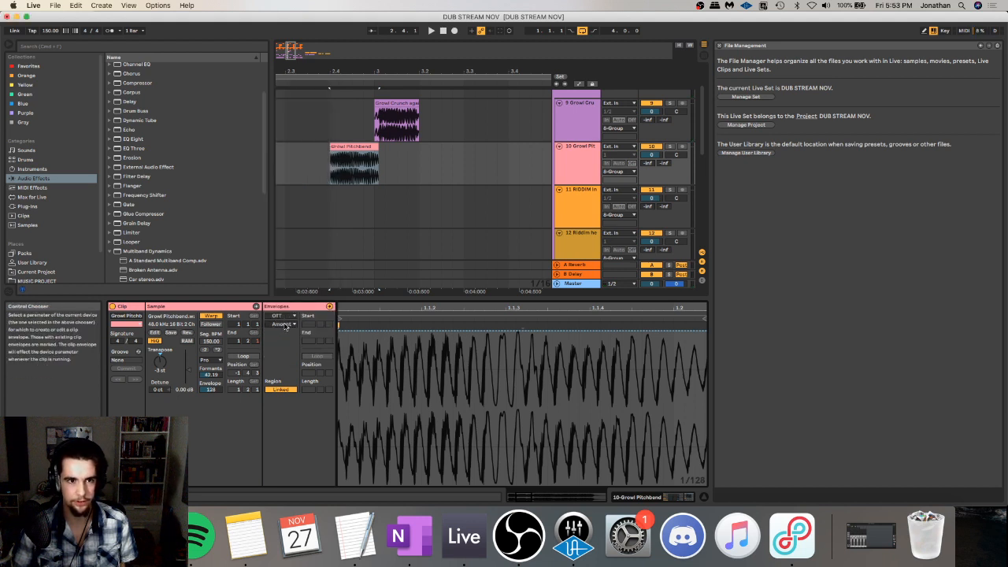
left_click(288, 318)
left_click(286, 330)
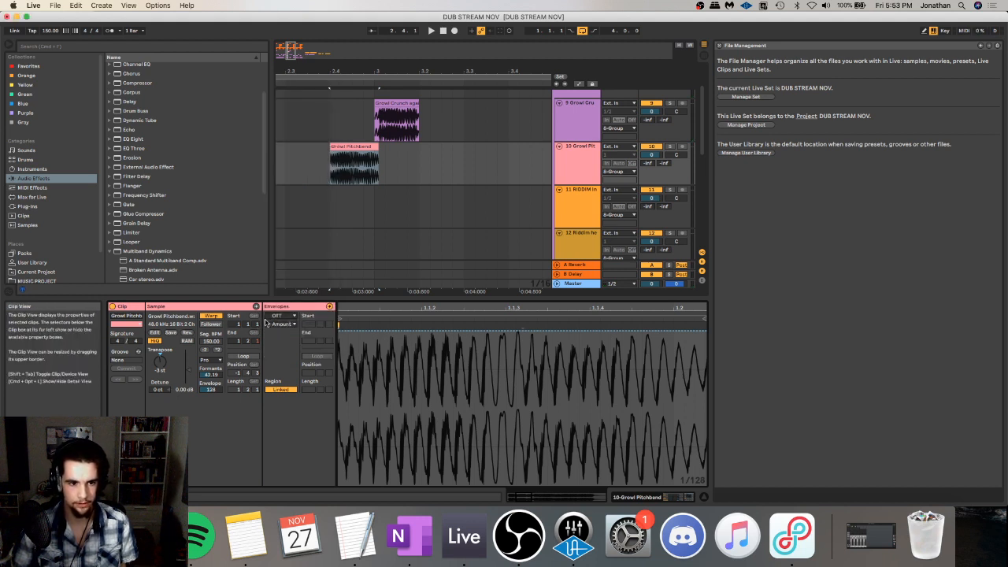
left_click(280, 316)
left_click(289, 325)
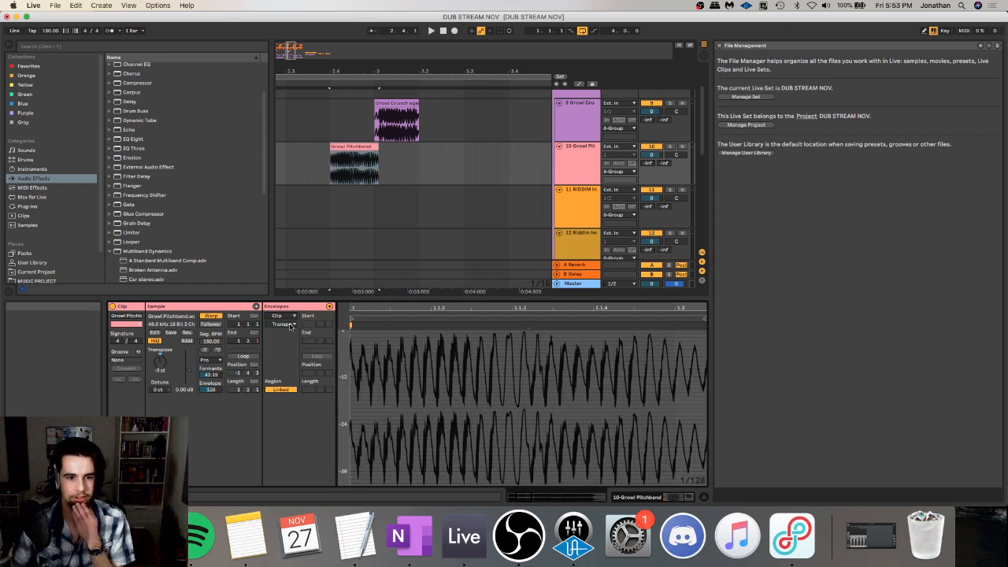
left_click(290, 326)
left_click(289, 339)
- Draw a descending stepped transposition envelope over the second half of the Growl Pitchbend clip, reaching about -14 st, and audition it
mouse_move(428, 308)
left_mouse_down()
mouse_move(392, 306)
mouse_move(427, 315)
left_mouse_up()
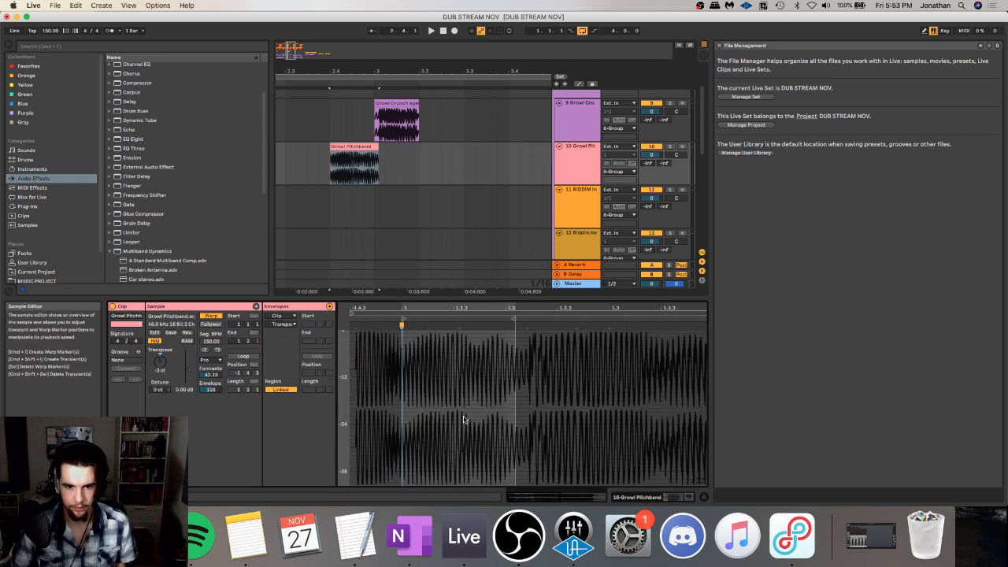
scroll(465, 416, "up", 4)
scroll(463, 450, "down", 2)
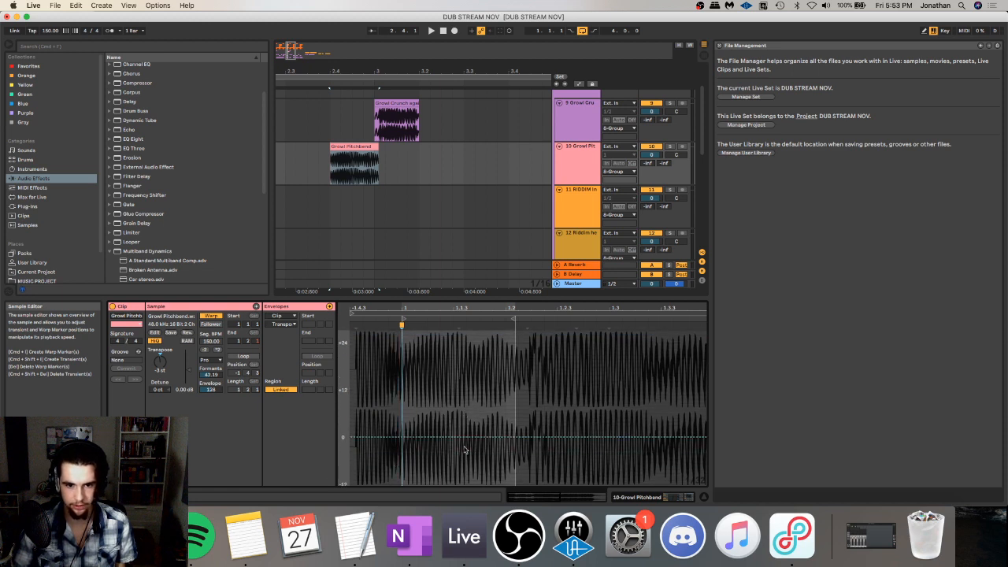
key("b")
left_click_drag(463, 430, 513, 495)
key("space")
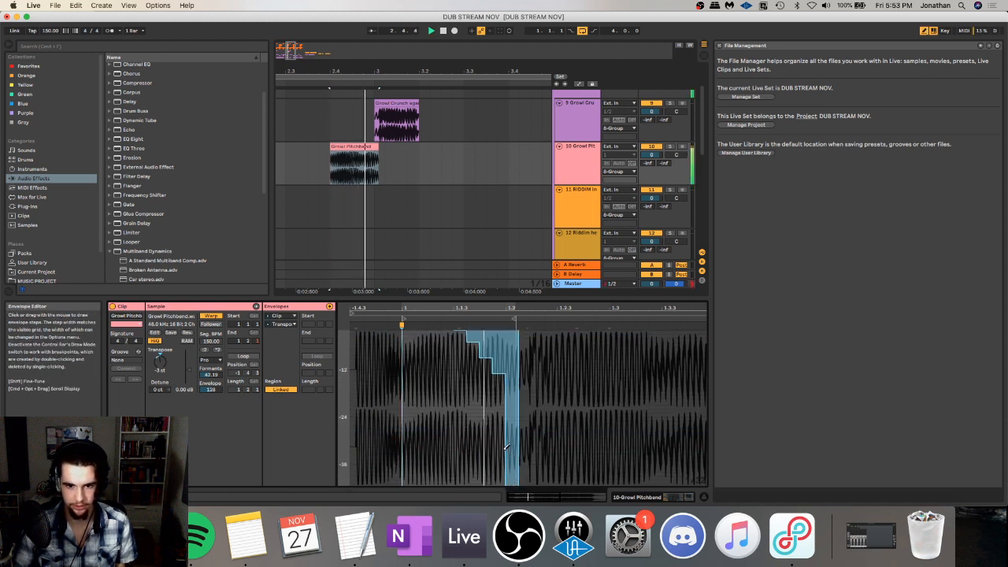
key("space")
mouse_move(501, 382)
left_mouse_down()
mouse_move(508, 405)
mouse_move(476, 360)
mouse_move(504, 364)
left_mouse_up()
key("space")
scroll(502, 383, "up", 1)
key("space")
- Delete the envelope's middle steps to form a smooth ramp and raise the ramp's end to about -9 st
key("b")
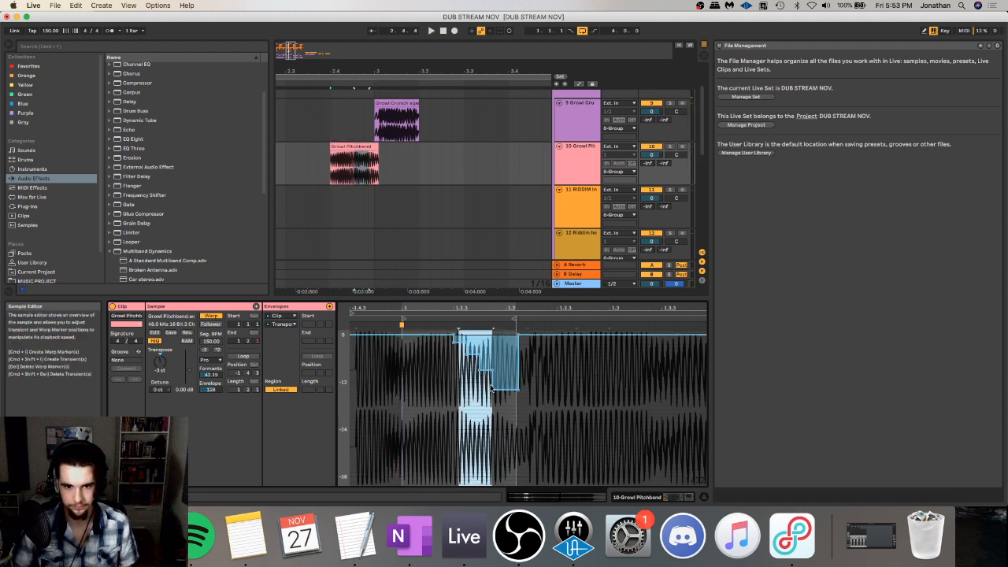
key("Delete")
key("space")
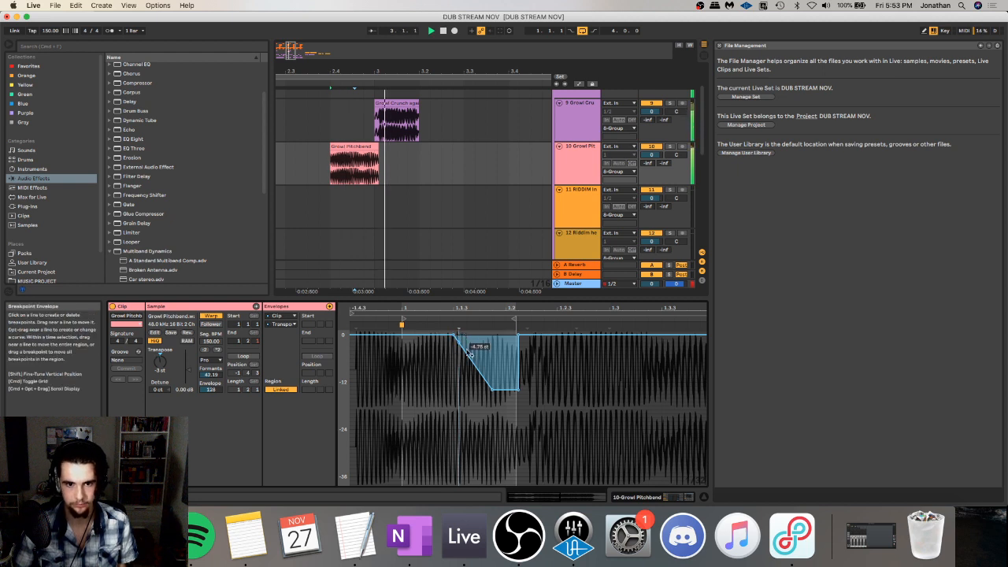
left_click_drag(518, 391, 517, 369)
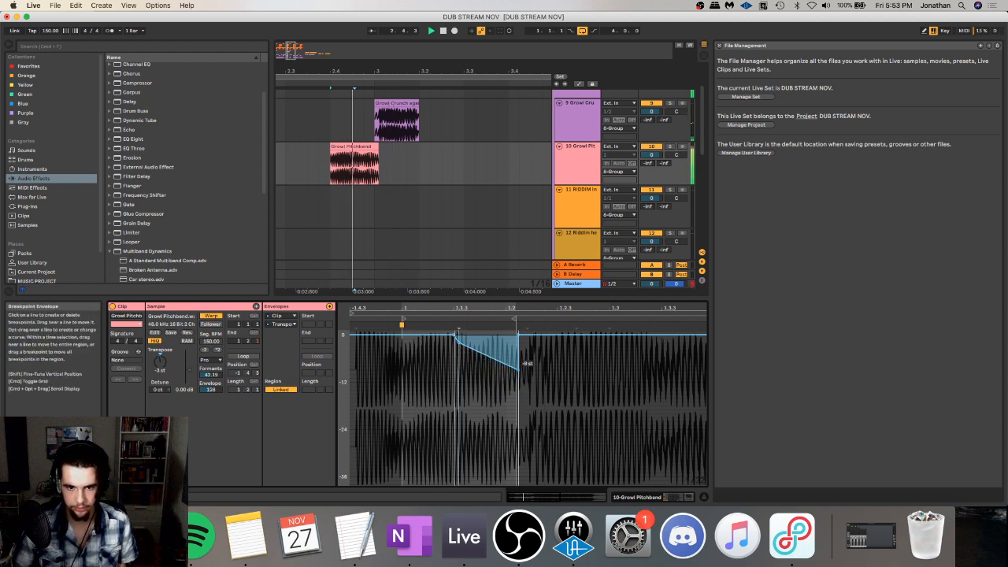
- Start the pitch ramp earlier with a bend at about -2 st and lower its end to about -14 st while auditioning
left_click(453, 337)
key("space")
key("space")
key("space")
key("space")
key("space")
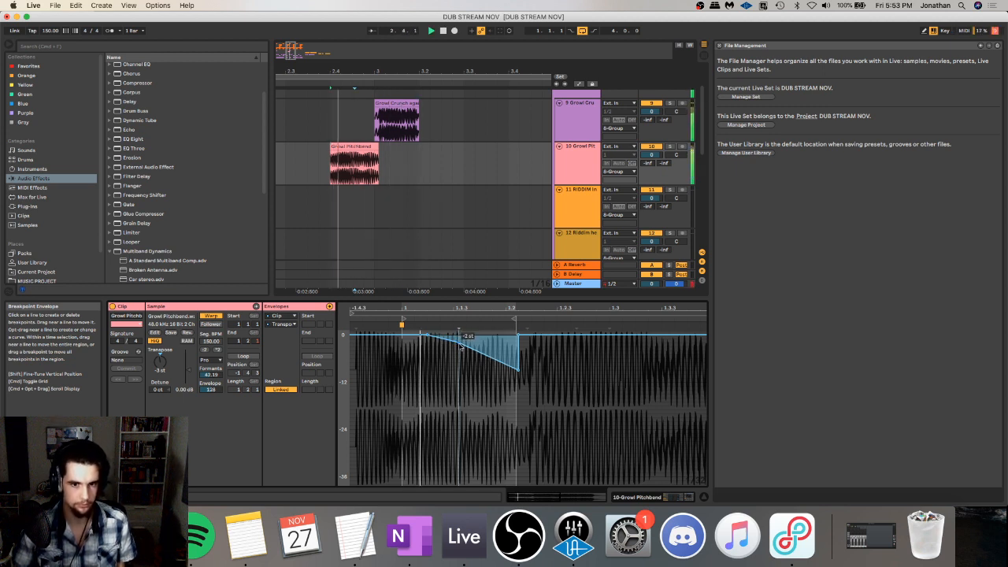
left_click(461, 345)
left_click_drag(518, 370, 518, 395)
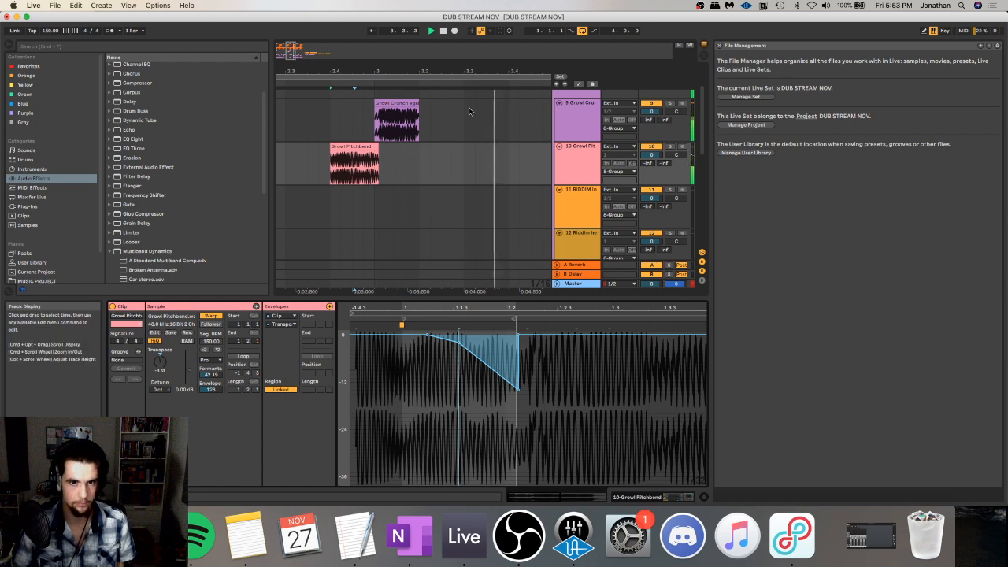
- Select the Growl Crunch clip at bar 1 and hide the clip detail view to show more tracks
scroll(355, 126, "down", 5)
left_click(280, 126)
scroll(331, 170, "up", 2)
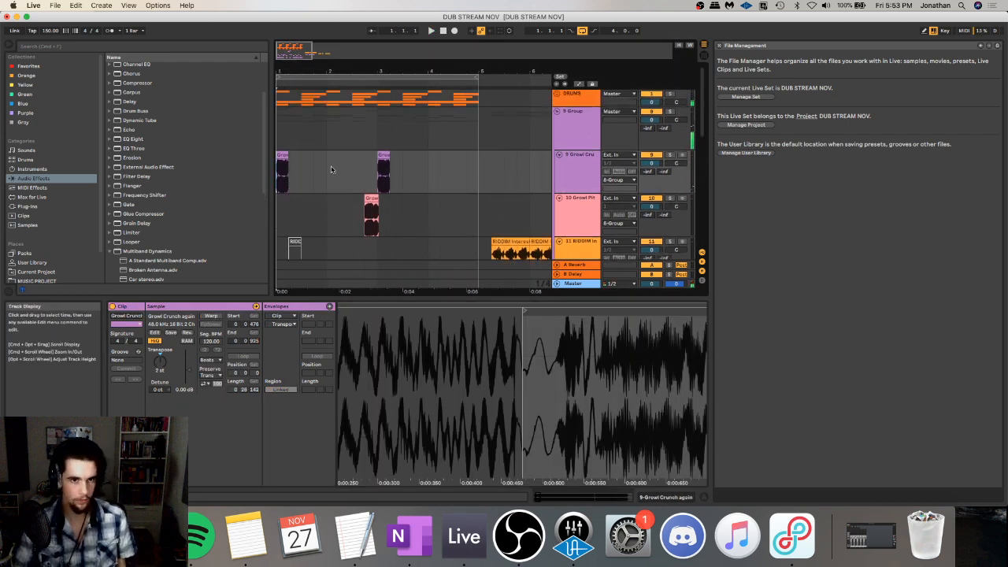
key("alt+super+l")
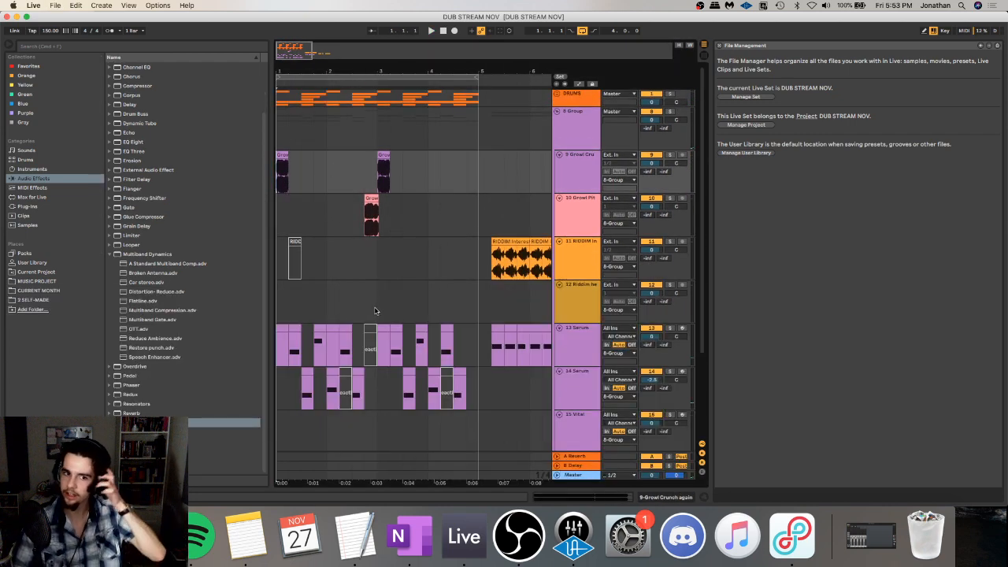
- Search the browser for "tape stop" and add the kHs Tape Stop effect to the 14 Serum track
left_click(300, 393)
left_click(70, 68)
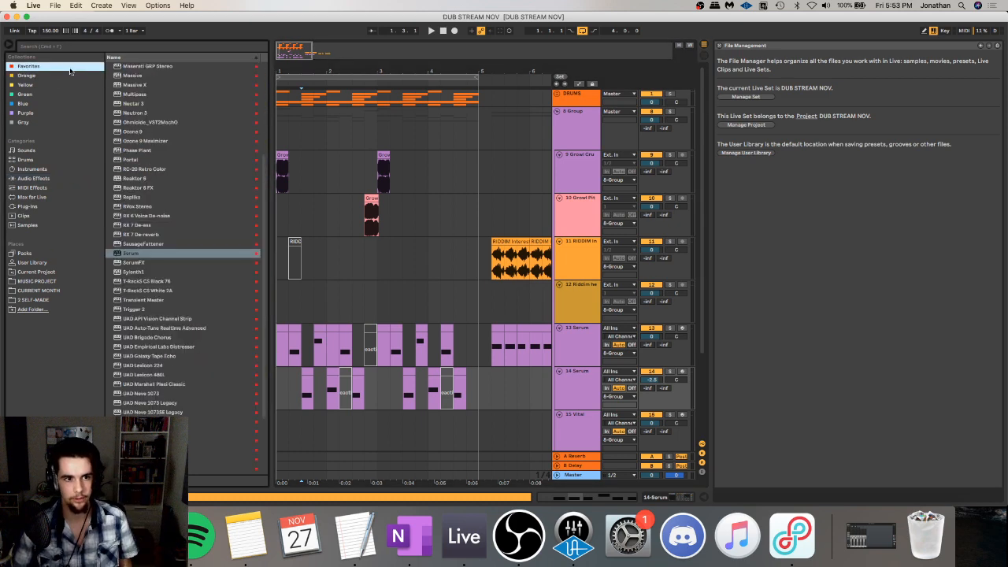
key("super+f")
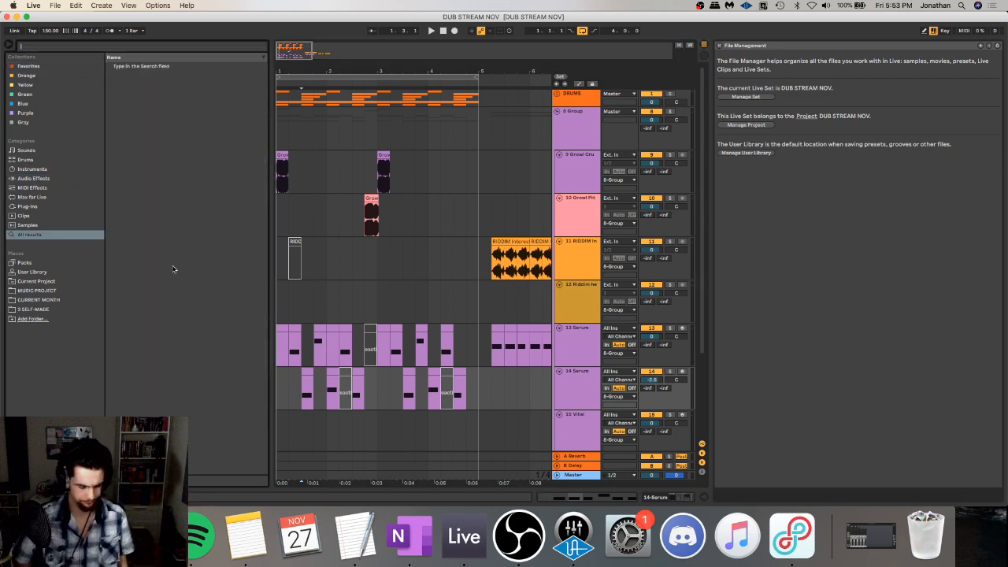
type("tape sto")
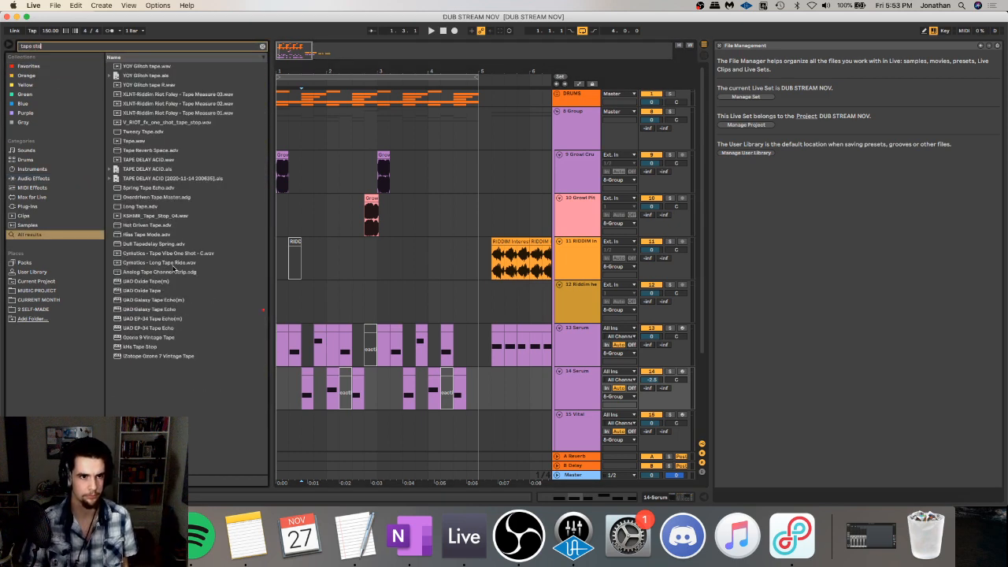
type("p")
left_click_drag(148, 85, 282, 293)
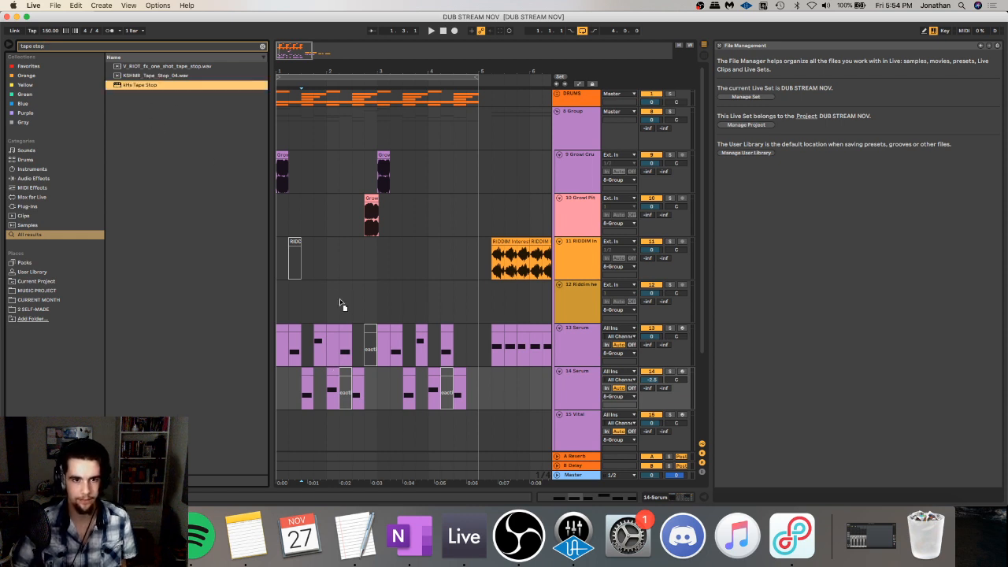
left_click_drag(358, 364, 355, 270)
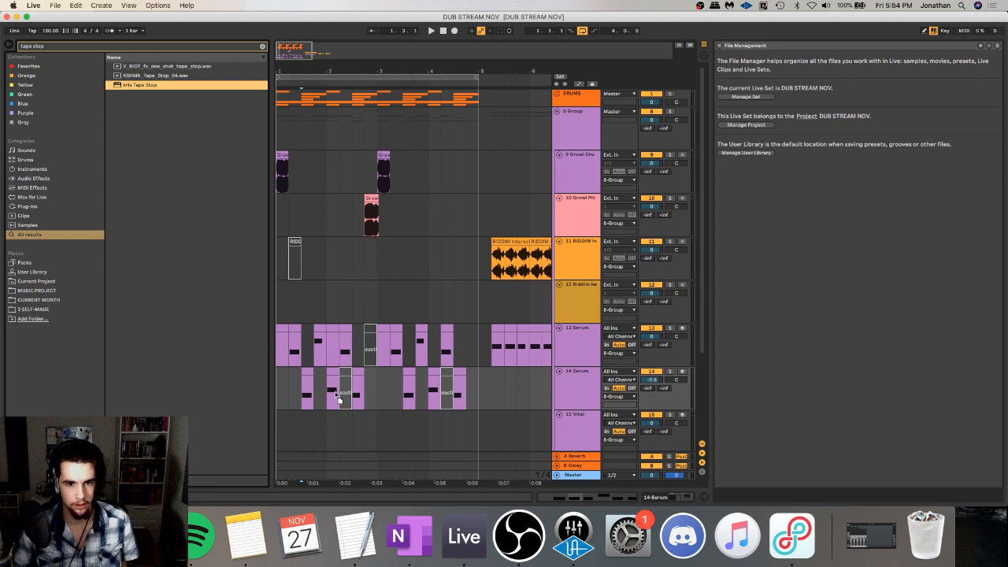
- Toggle the Tape Stop's tape motor off and on while the Serum bass plays, and close the plug-in window
key("space")
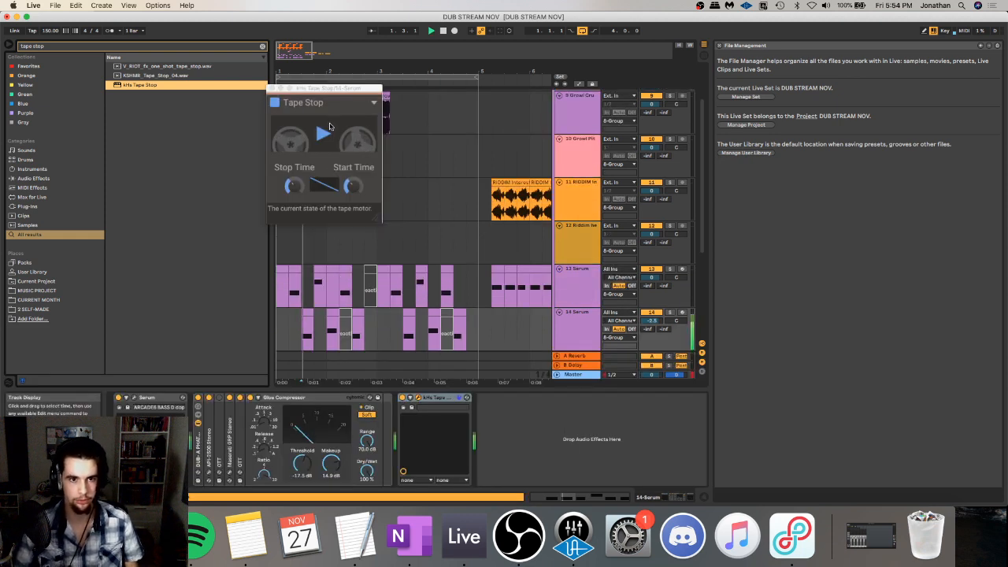
left_click(324, 133)
left_click(324, 134)
key("space")
key("space")
key("space")
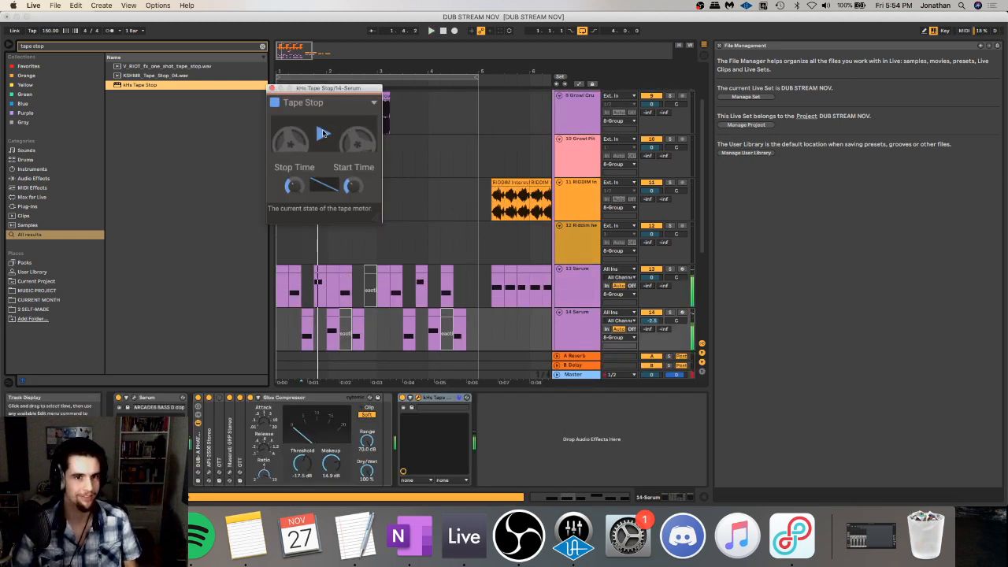
left_click(271, 88)
- Show track automation and draw a short drop in Tape Stop's Play automation within the 14 Serum clip at 1.3, auditioning it
left_click(579, 84)
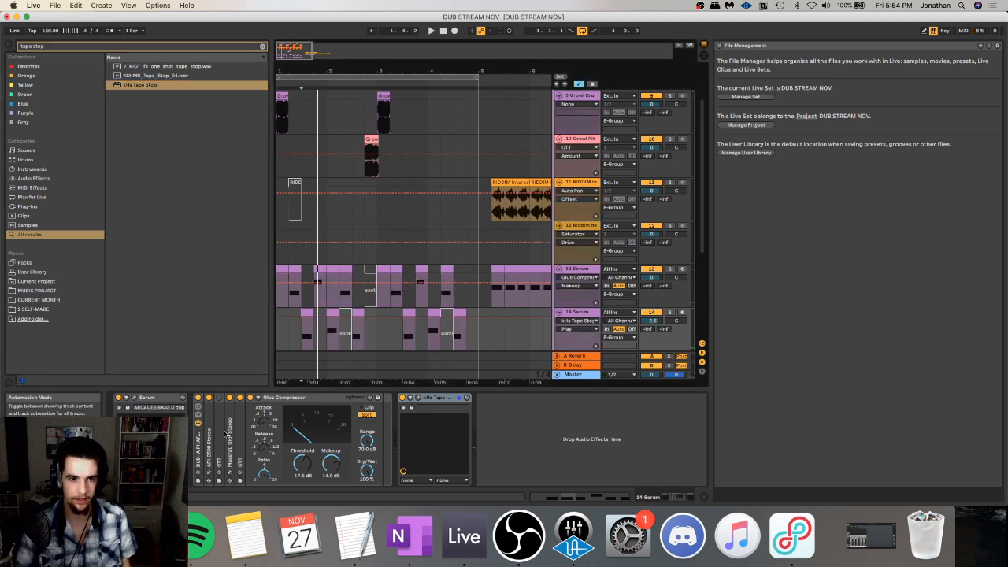
key("space")
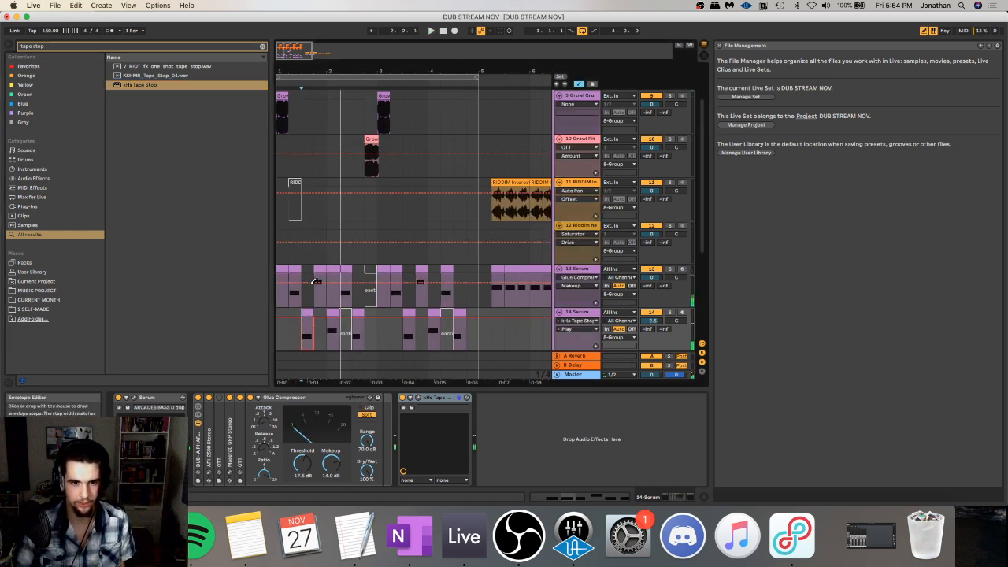
scroll(315, 281, "down", 4)
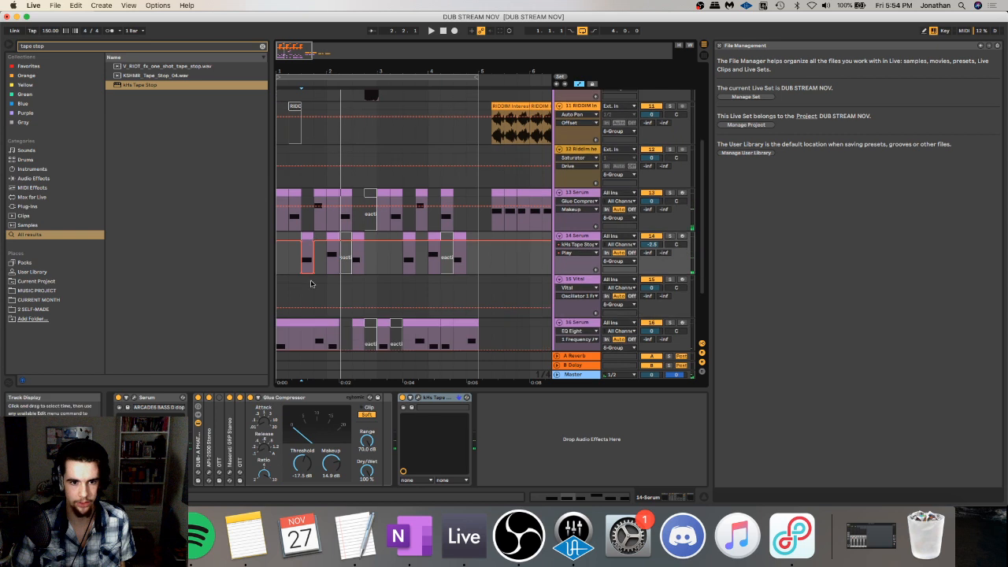
left_click(305, 235)
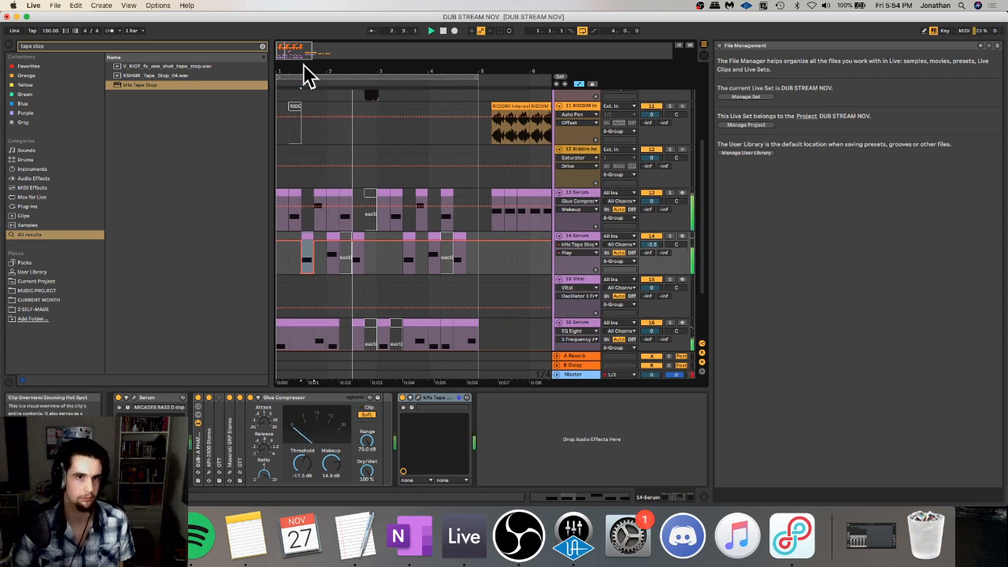
left_click_drag(307, 75, 324, 206)
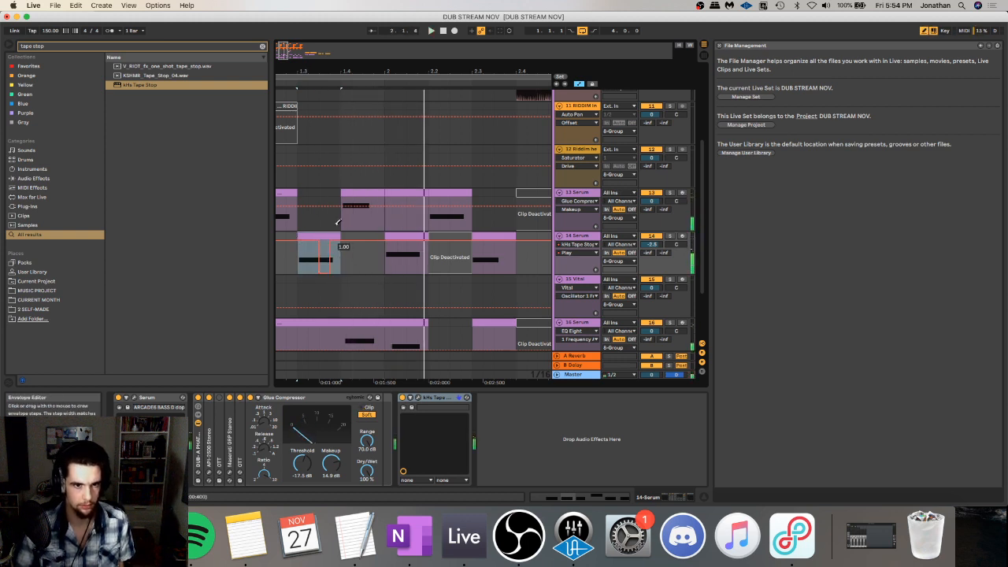
key("space")
key("space")
key("b")
key("space")
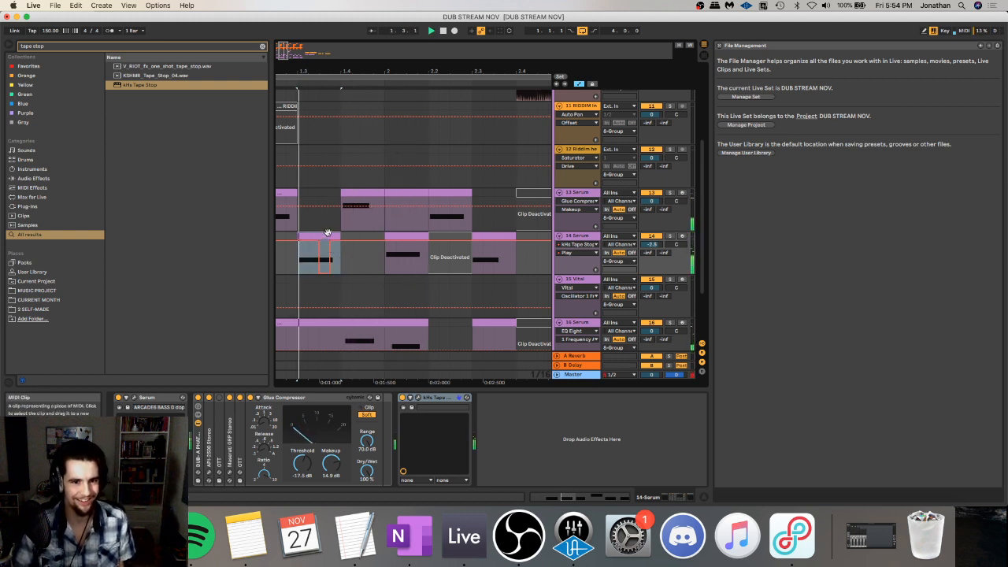
- Switch Tape Stop off and on, show its Device On and Play automation in separate lanes on 14 Serum, and replay the clip
left_click(404, 398)
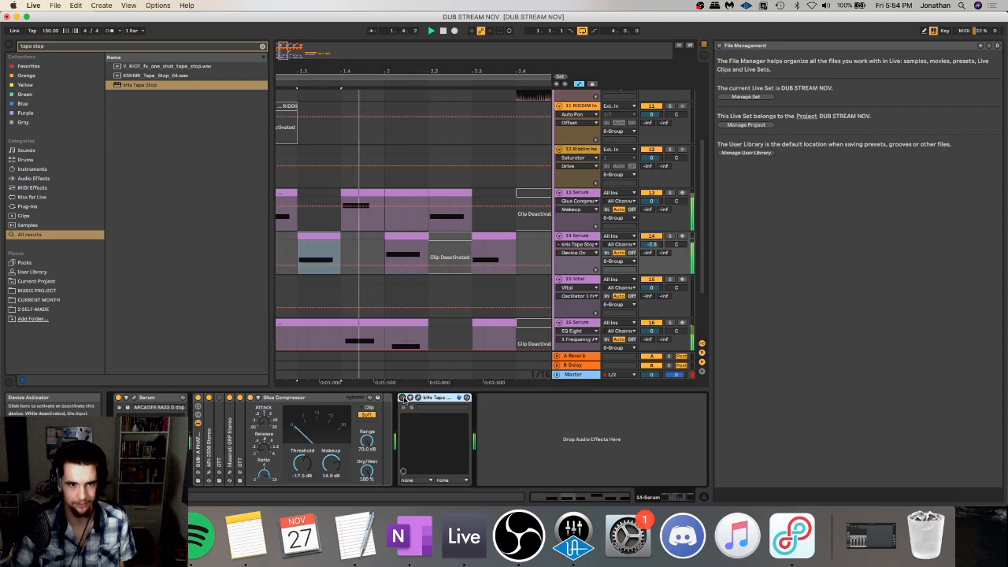
left_click(404, 397)
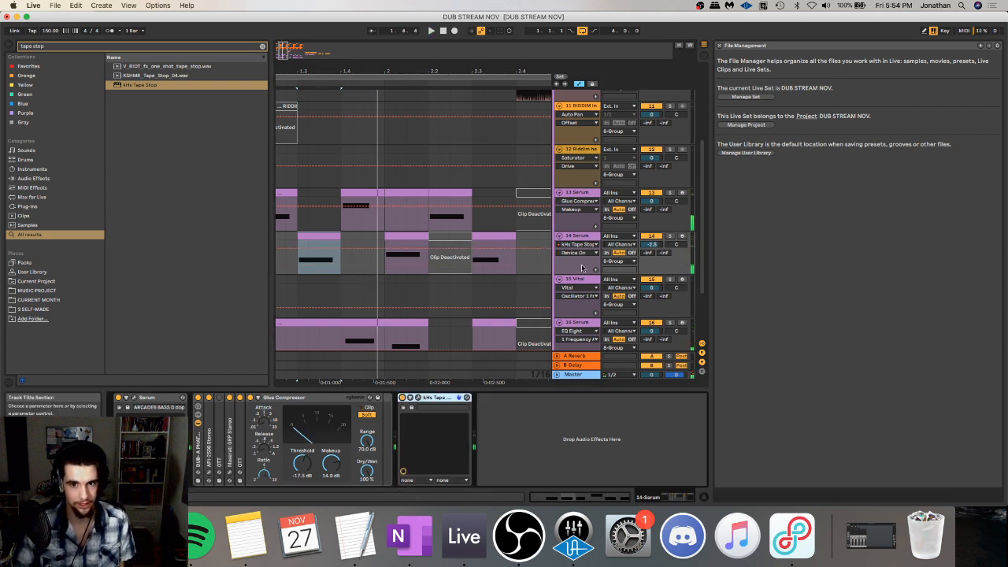
left_click(583, 268)
scroll(354, 291, "down", 2)
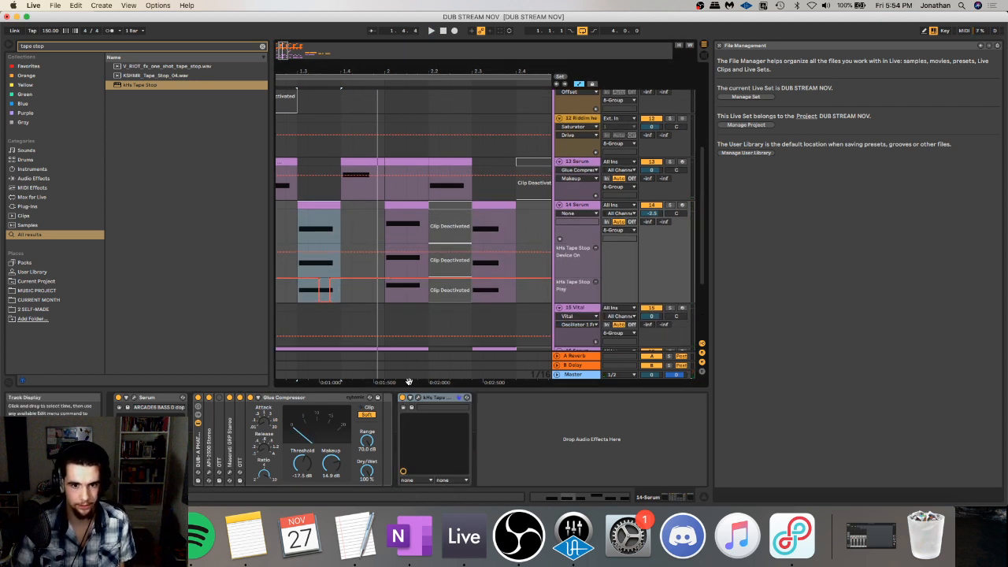
key("space")
key("space")
key("b")
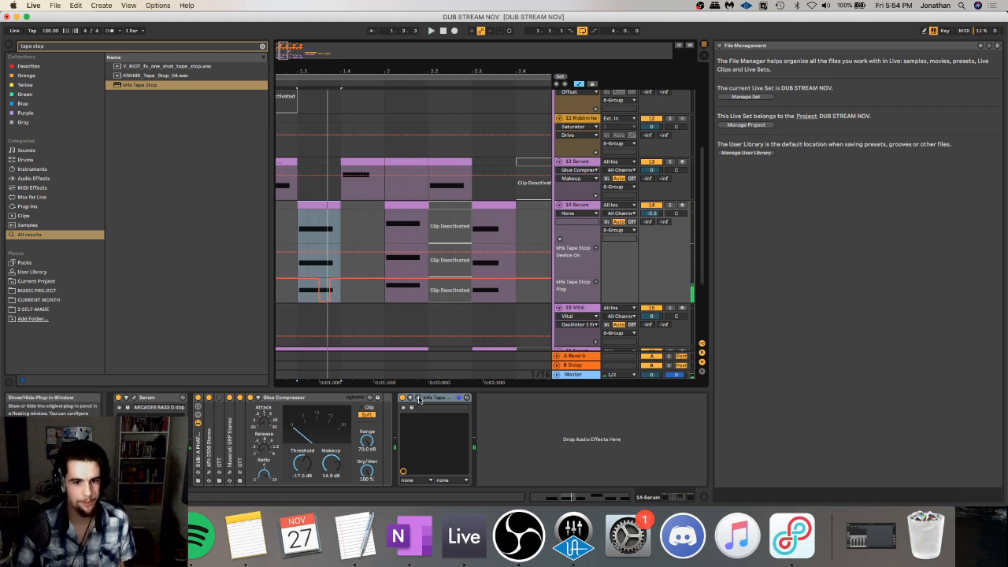
- Open the Tape Stop window, audition the bass, and copy the Play automation drop from the 14 Serum clip at 1.3 to the clip at 2.3
left_click(419, 398)
key("space")
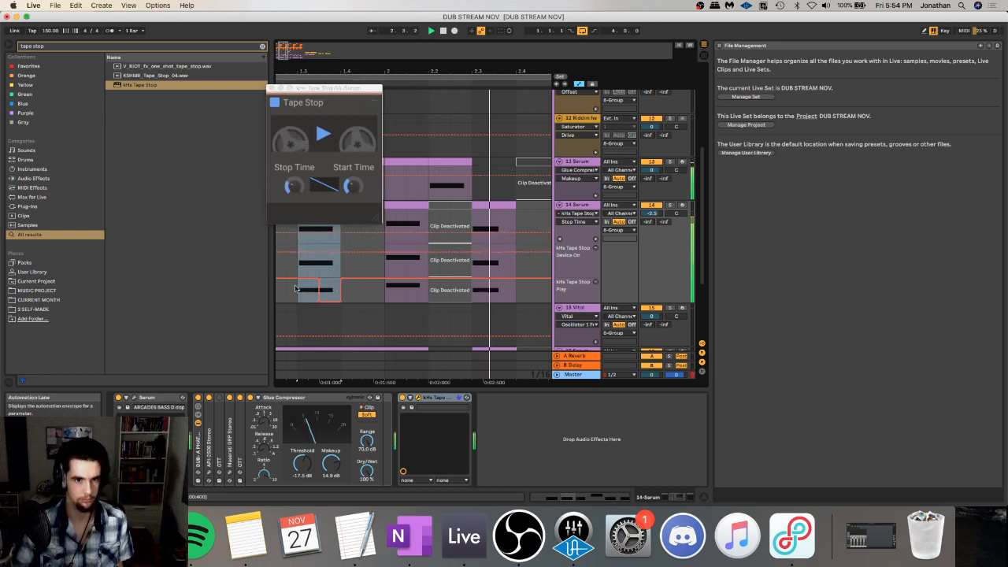
key("space")
left_click_drag(298, 293, 343, 294)
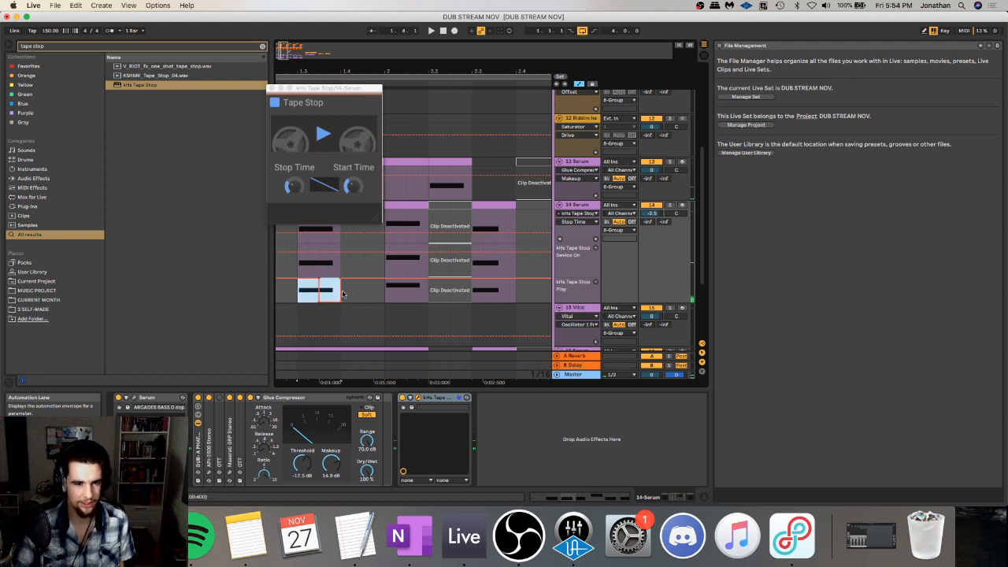
left_click(475, 293)
key("super+v")
key("space")
- Duplicate the first two bars of Tape Stop Play automation on 14 Serum over bars 3 and 4, and play the drop
left_click_drag(501, 71, 349, 40)
key("space")
left_click_drag(345, 292, 279, 278)
key("space")
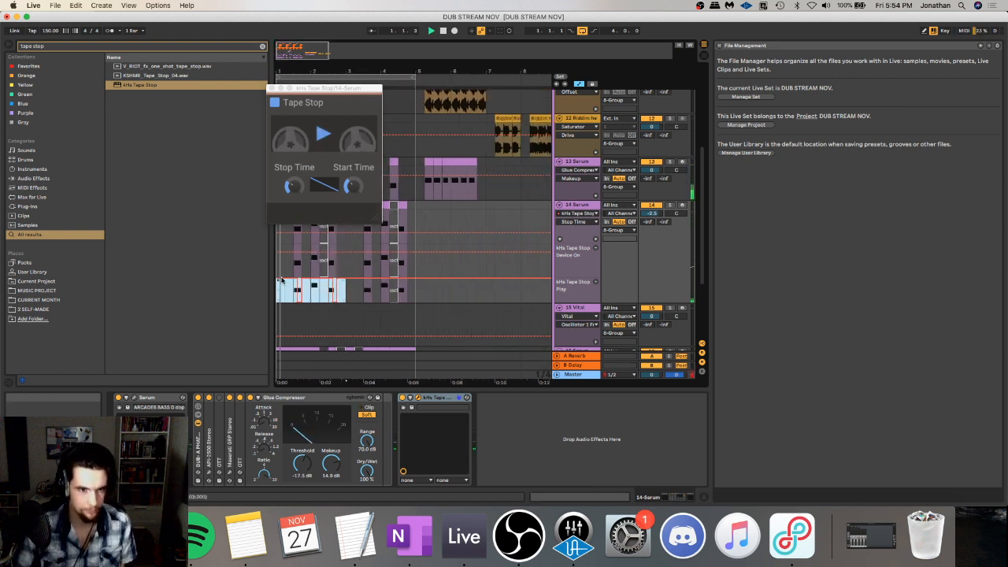
key("super+d")
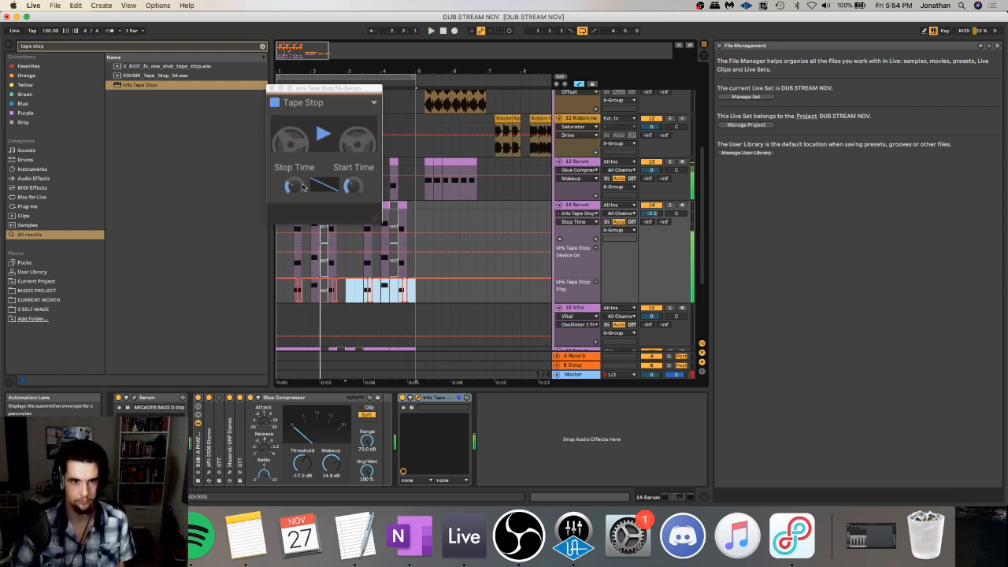
mouse_move(293, 186)
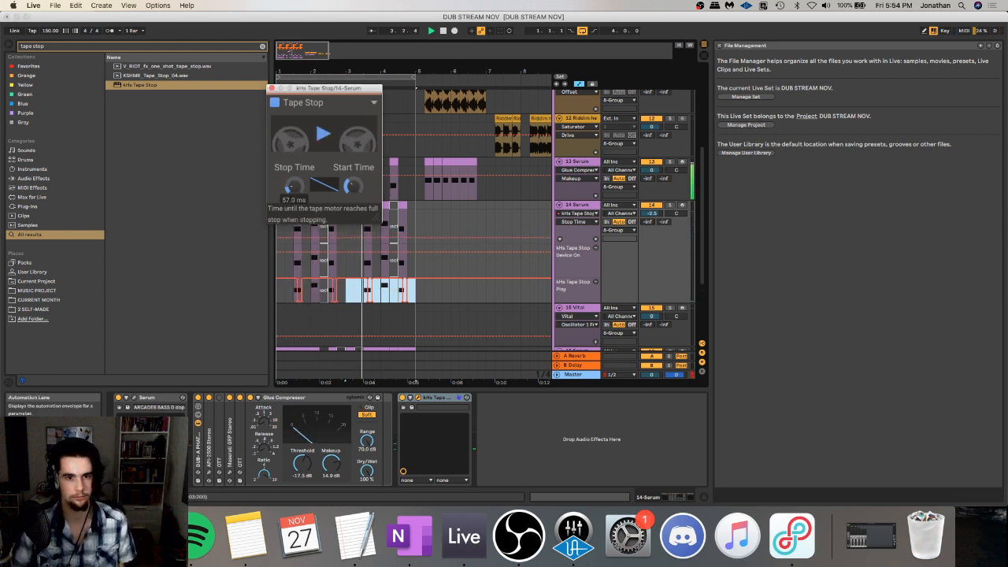
- Bypass and re-enable the Tape Stop on 14 Serum to compare the drop with and without the effect
left_click(282, 293)
scroll(280, 283, "up", 2)
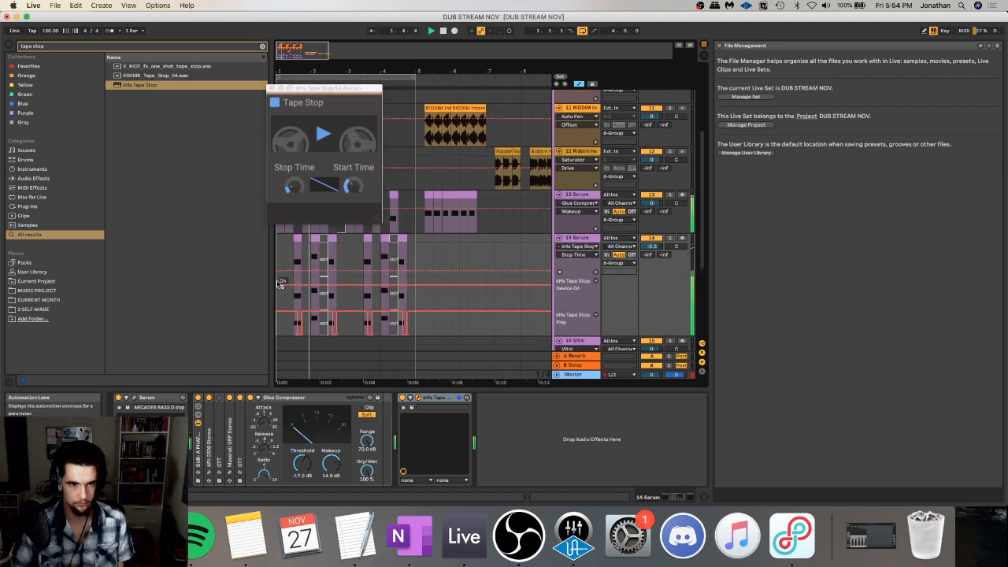
left_click(403, 397)
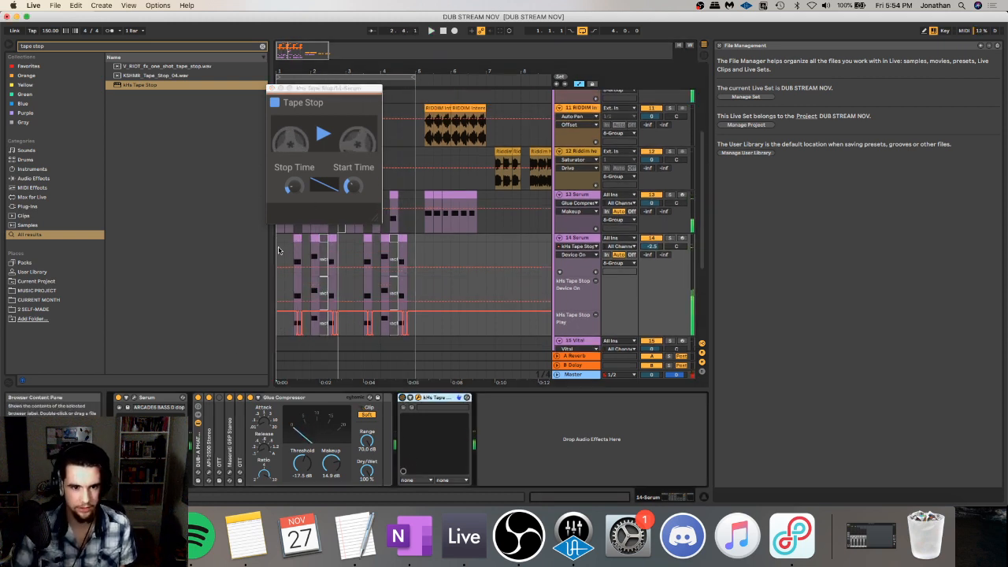
left_click(294, 259)
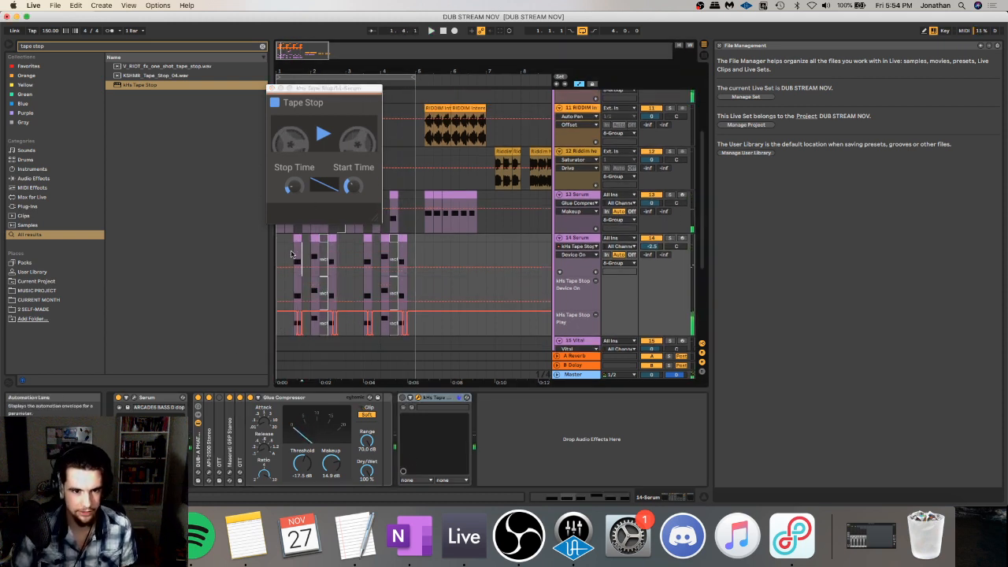
left_click(402, 398)
- Adjust the Tape Stop's Stop Time, audition the drop, and close the plug-in window
mouse_move(293, 186)
left_mouse_down()
mouse_move(293, 167)
mouse_move(291, 211)
left_mouse_up()
key("space")
key("space")
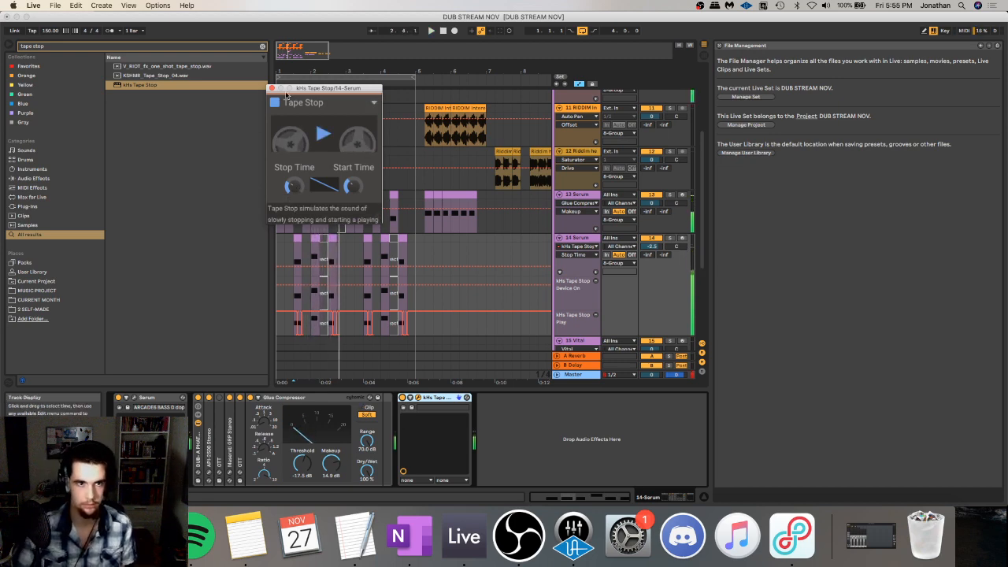
left_click(271, 87)
key("space")
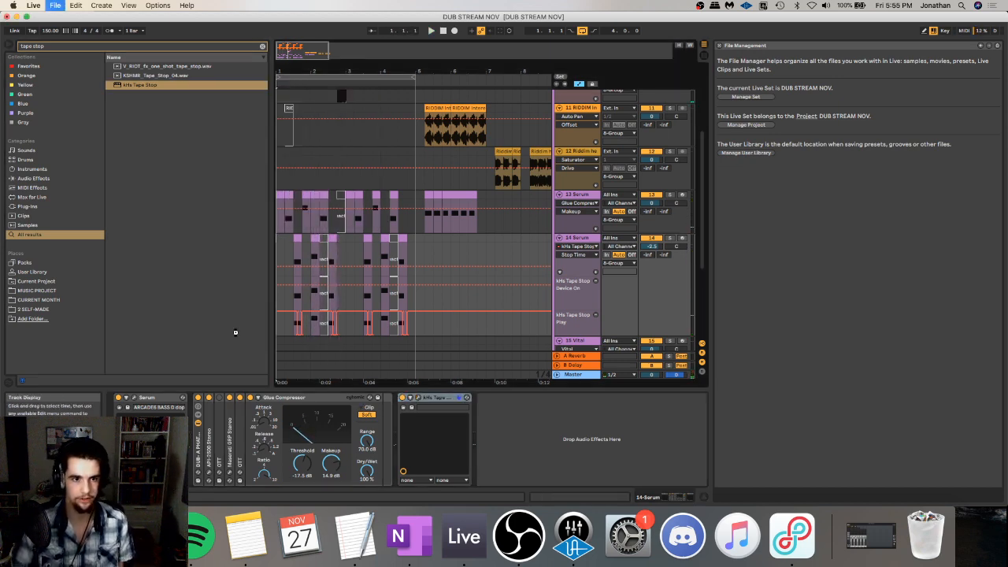
- Switch to Firefox to read the Twitch stream chat, return to Ableton Live, and briefly show the Tape Stop window
key("super+Tab")
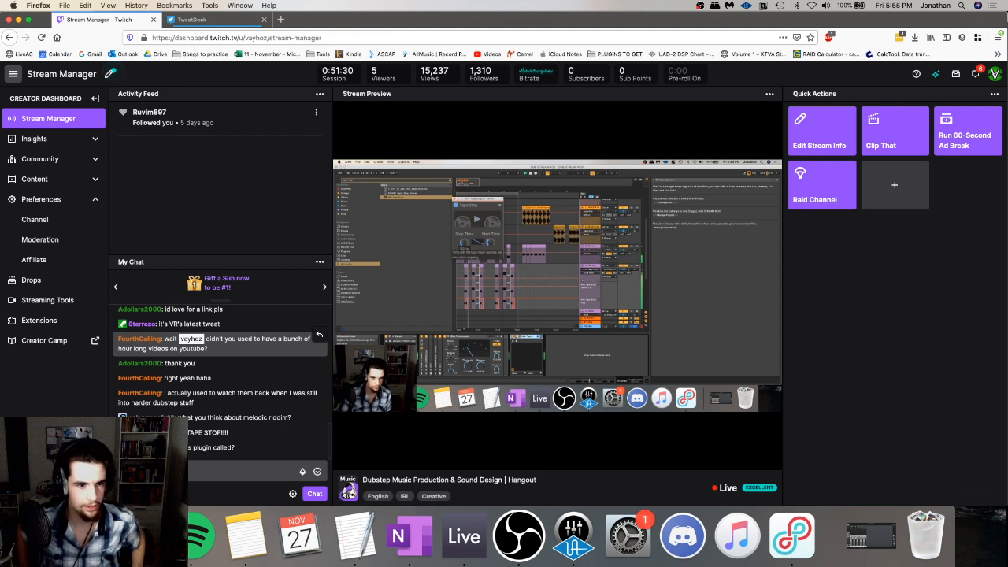
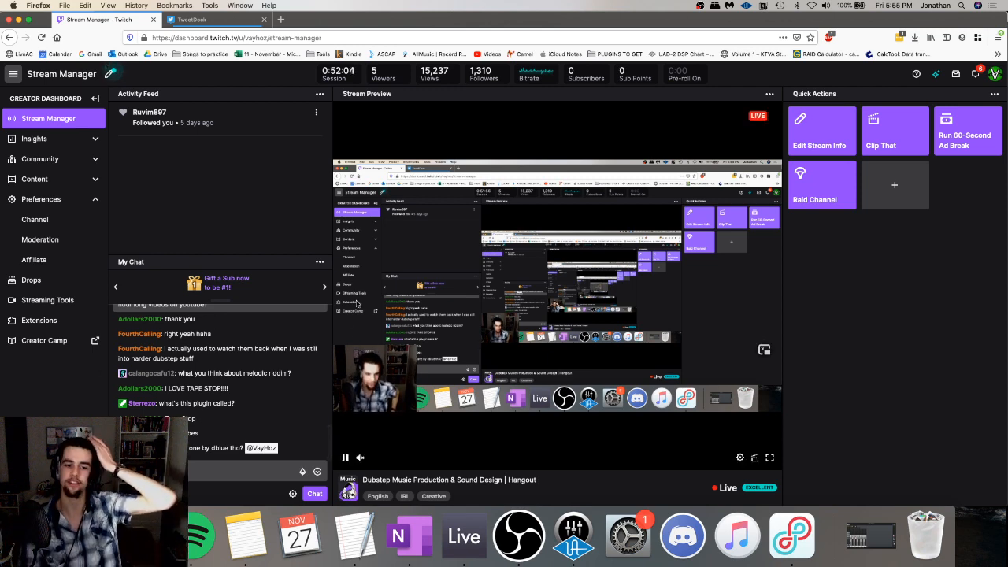
left_click(464, 537)
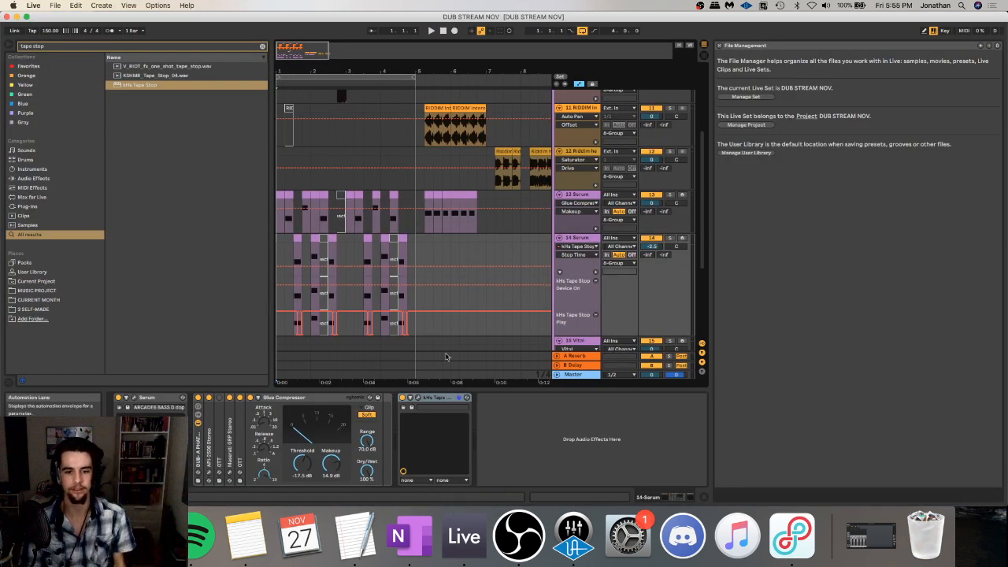
left_click(418, 399)
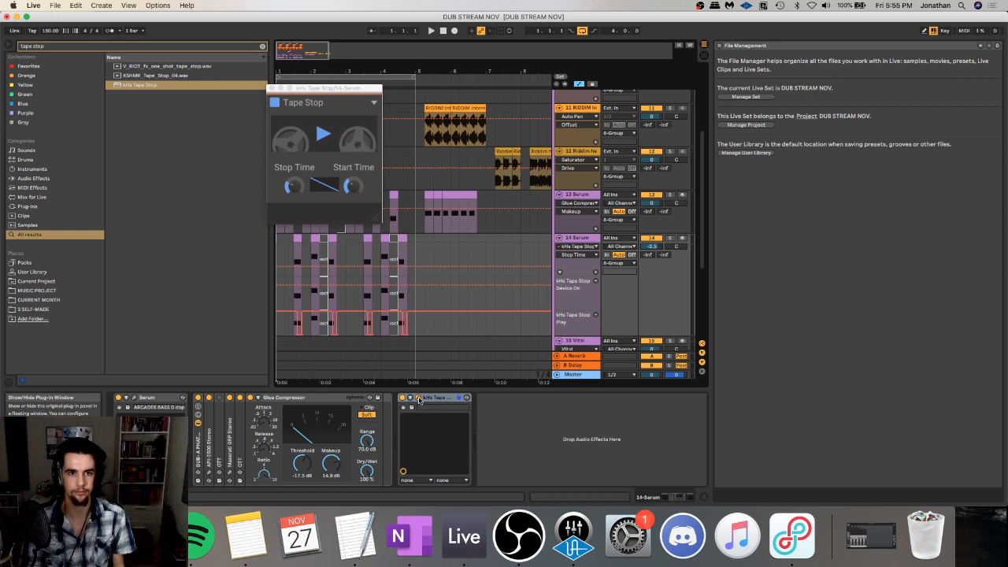
left_click_drag(326, 88, 426, 206)
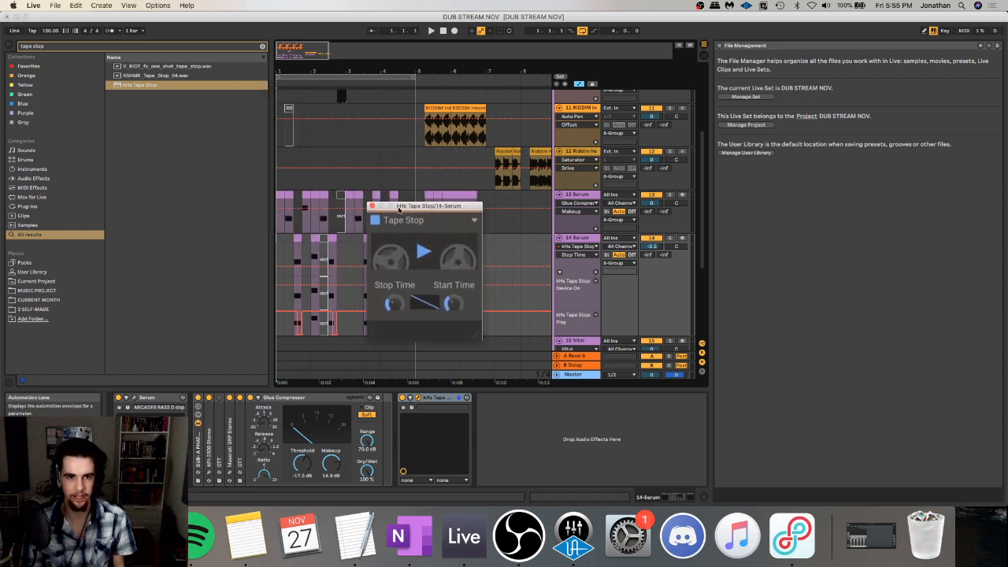
left_click(372, 206)
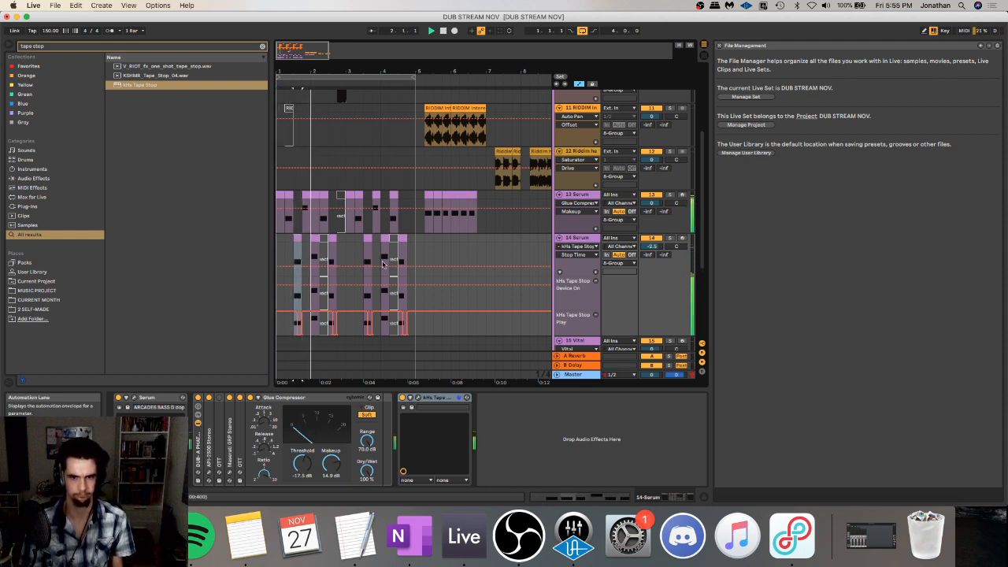
- Stop playback, clear the browser search, and look through the Plug-Ins list
key("space")
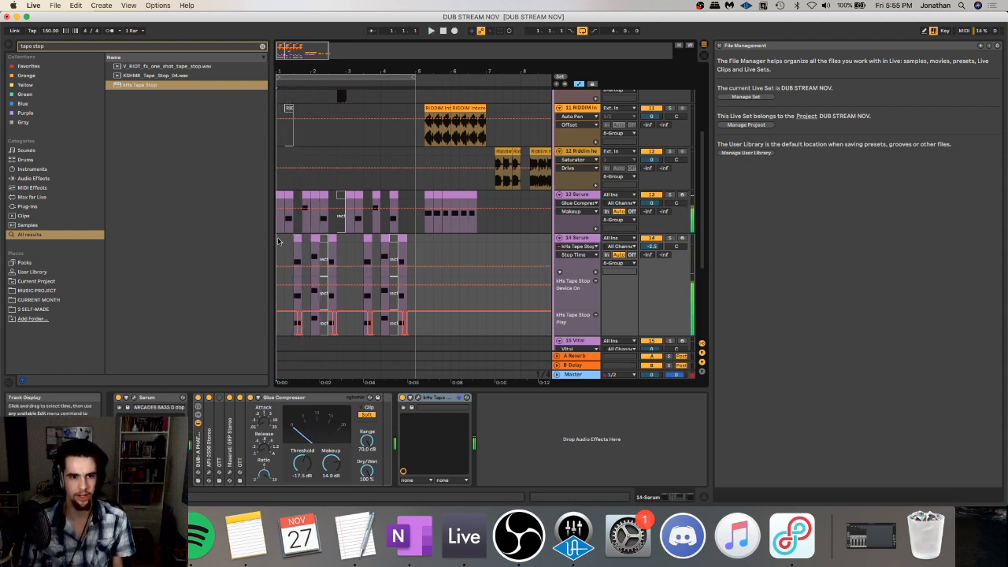
left_click(262, 48)
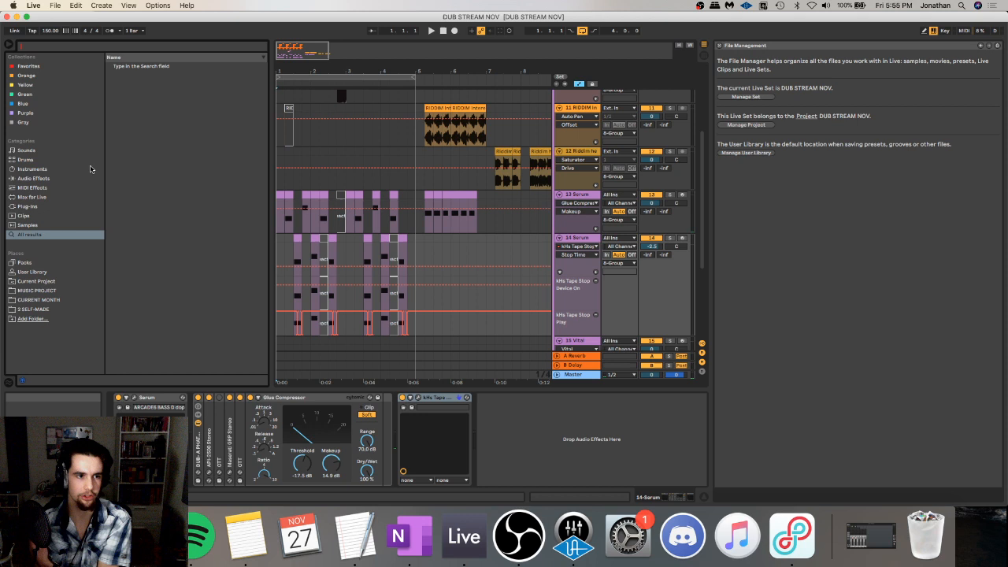
left_click(56, 205)
scroll(236, 236, "down", 10)
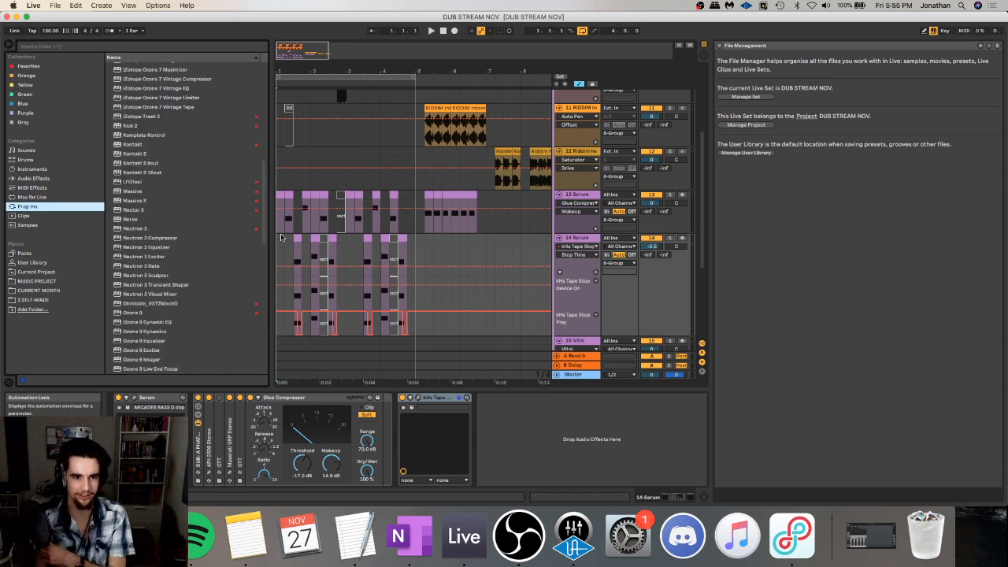
- Play the drop from the 14 Serum clip at 1.3 to hear the bass call-and-response
left_click(281, 238)
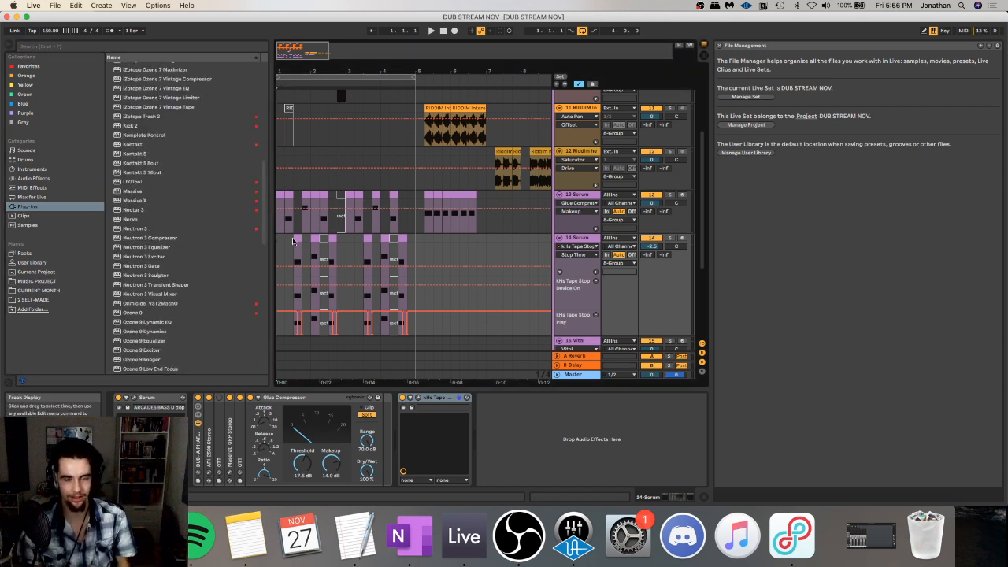
left_click(297, 240)
key("space")
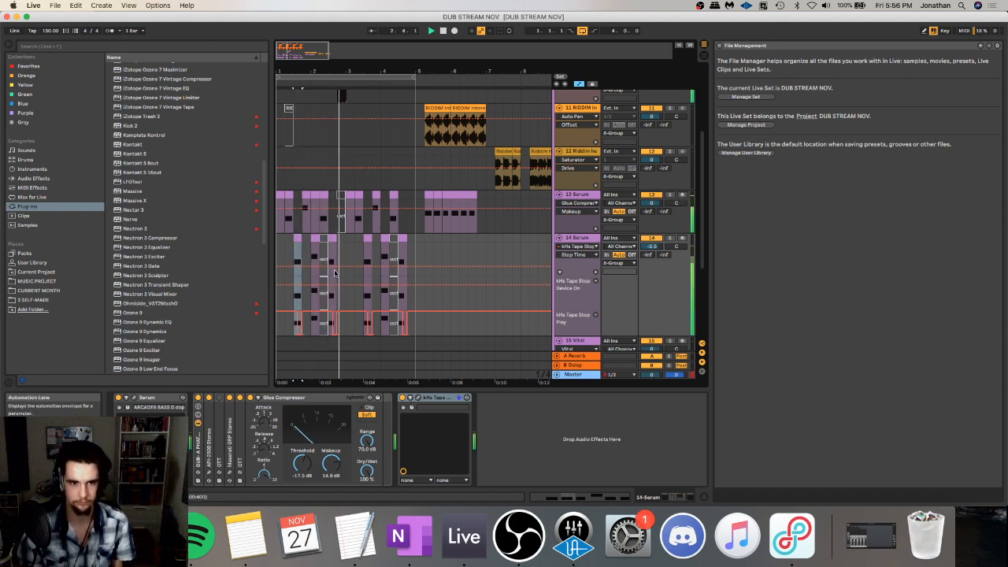
scroll(344, 223, "up", 3)
scroll(347, 217, "down", 3)
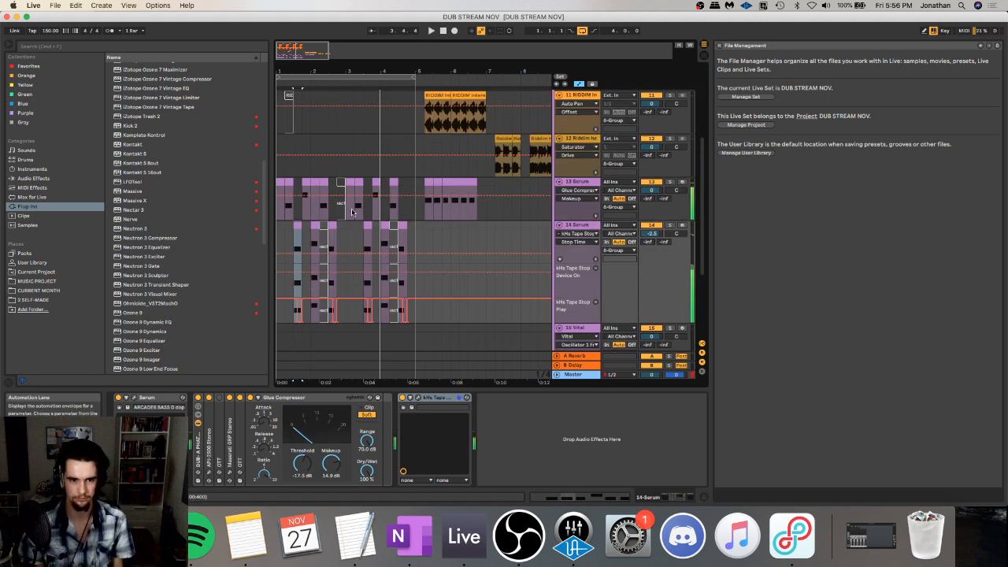
- Solo the 13 Serum track and audition its opening clips
left_click(279, 183)
key("space")
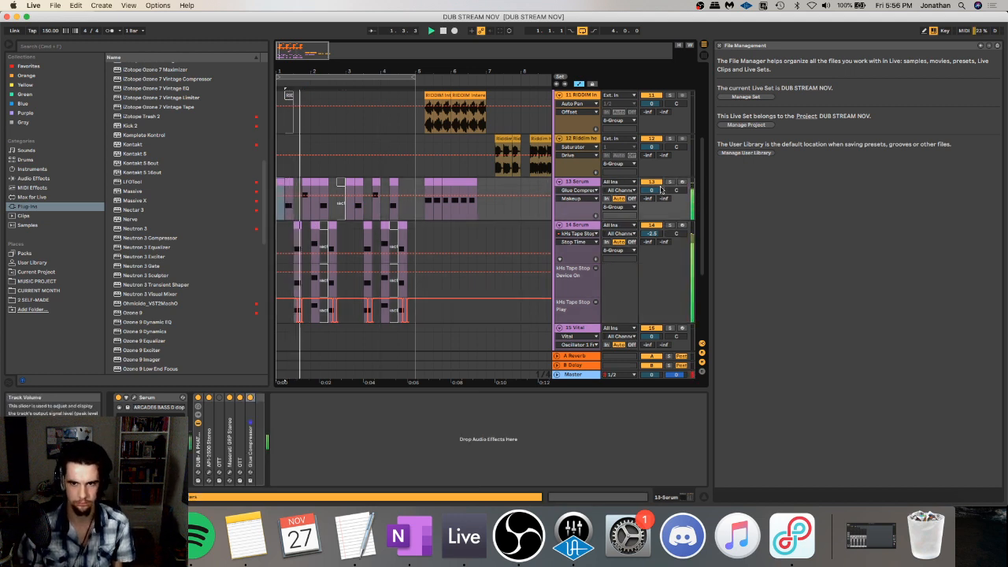
left_click(671, 182)
key("space")
key("space")
key("space")
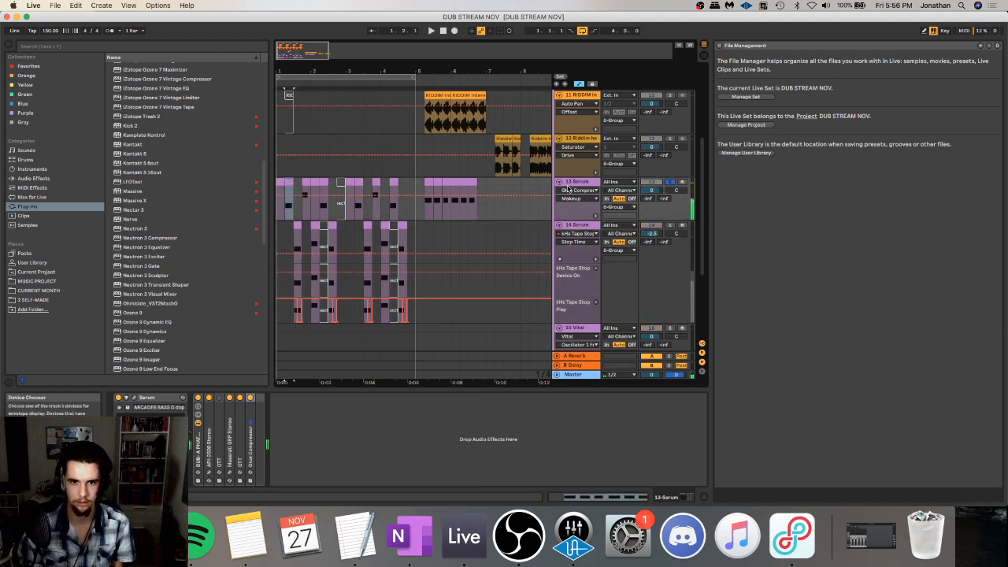
- Open Serum on 13 Serum, try other octave and triangle wave settings for the sub oscillator, and turn the sub off before closing the window
left_click(288, 183)
left_click(136, 399)
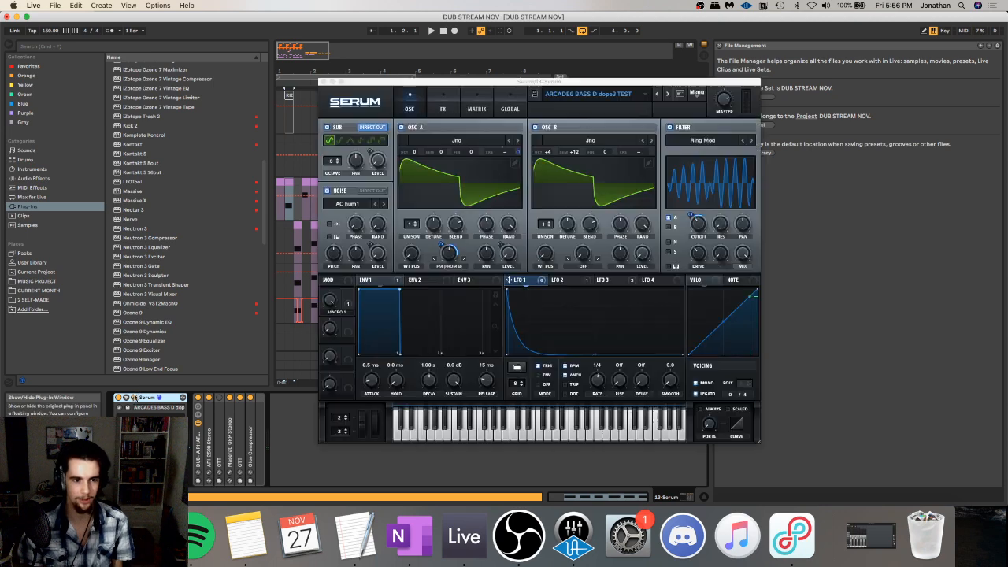
key("space")
key("space")
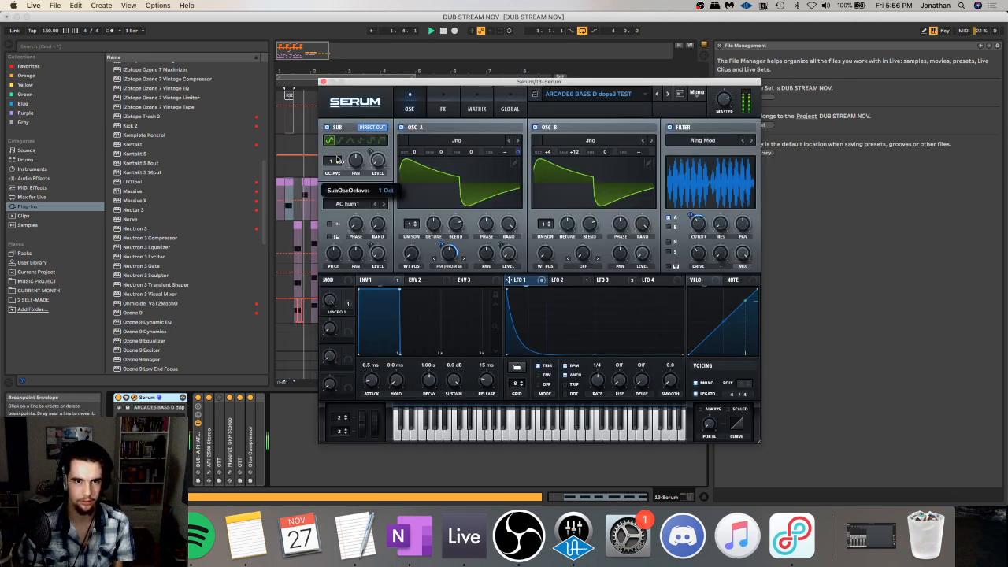
left_click(350, 141)
key("space")
key("space")
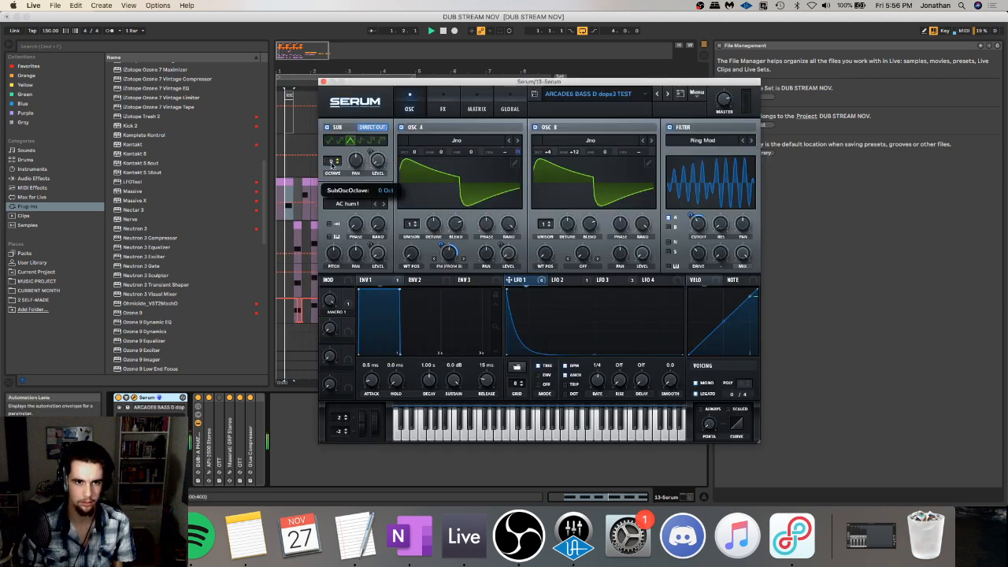
left_click(322, 82)
- Insert an empty MIDI track below 13 Serum and add an EQ Eight to the end of the 13 Serum device chain
key("super+shift+t")
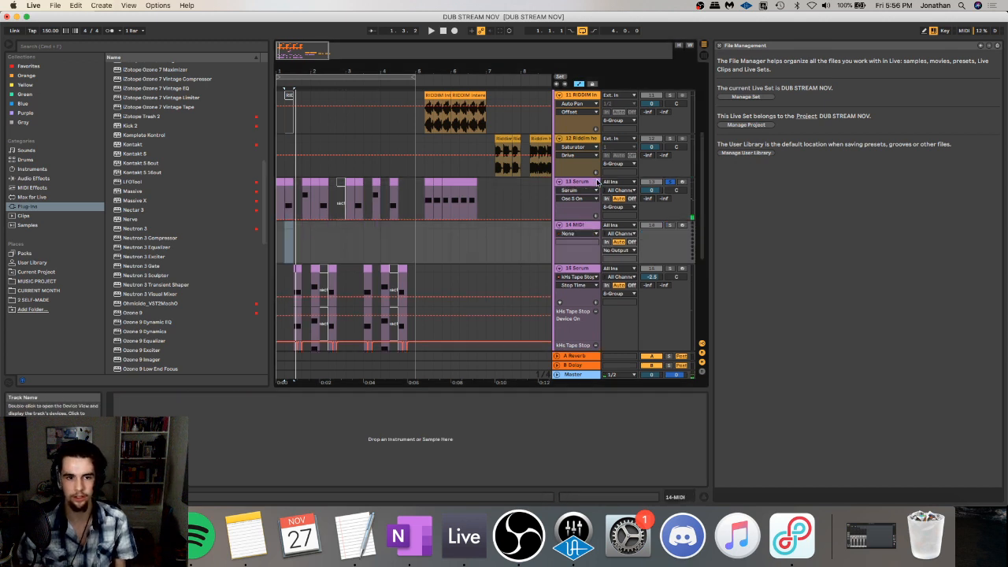
key("space")
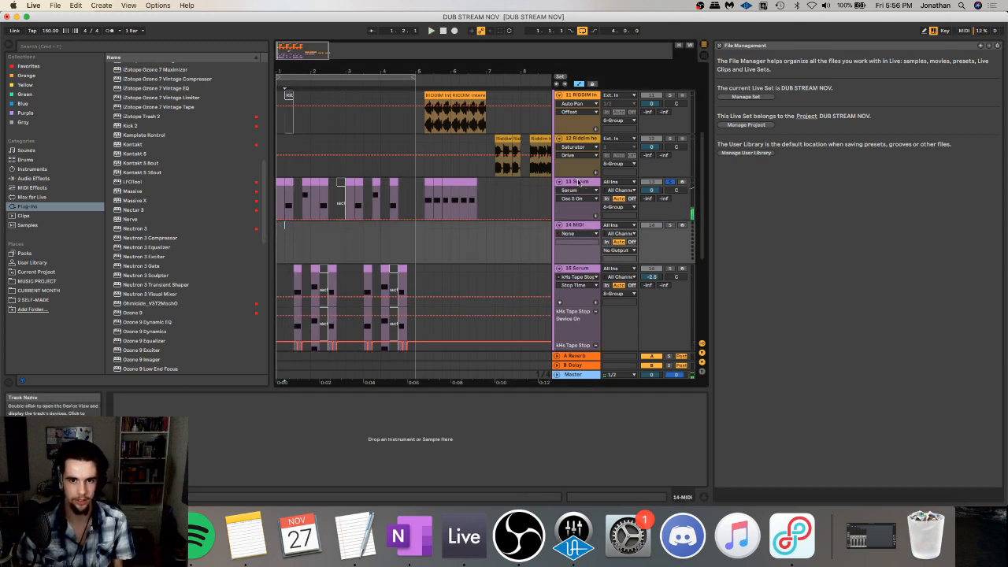
left_click(579, 182)
key("space")
left_click(33, 179)
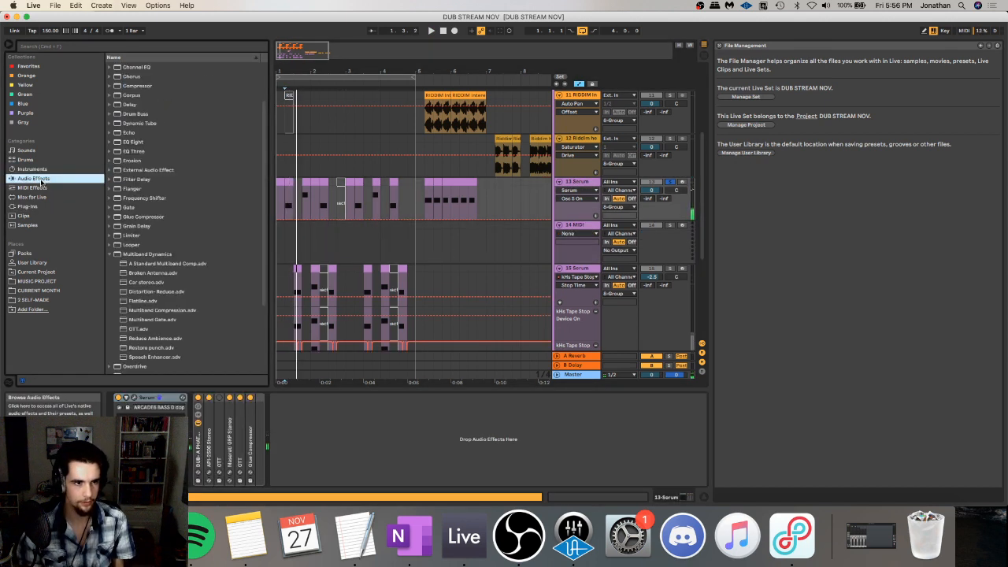
double_click(133, 141)
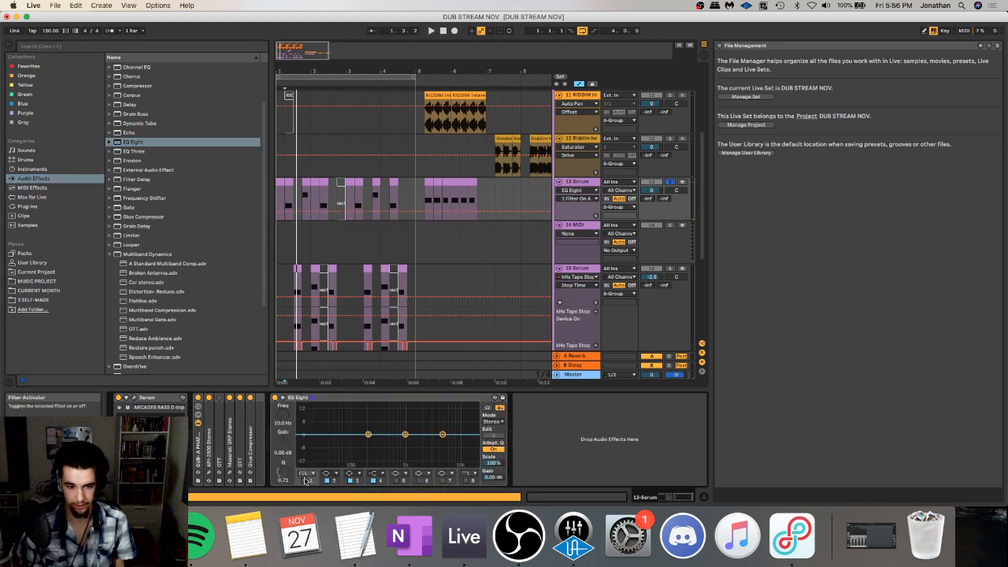
- Enable EQ Eight's first filter as a low cut at about 49 Hz on 13 Serum and audition the clip repeatedly
key("space")
mouse_move(283, 416)
left_mouse_down()
mouse_move(283, 386)
mouse_move(283, 395)
left_mouse_up()
key("space")
key("space")
key("space")
key("space")
key("space")
key("space")
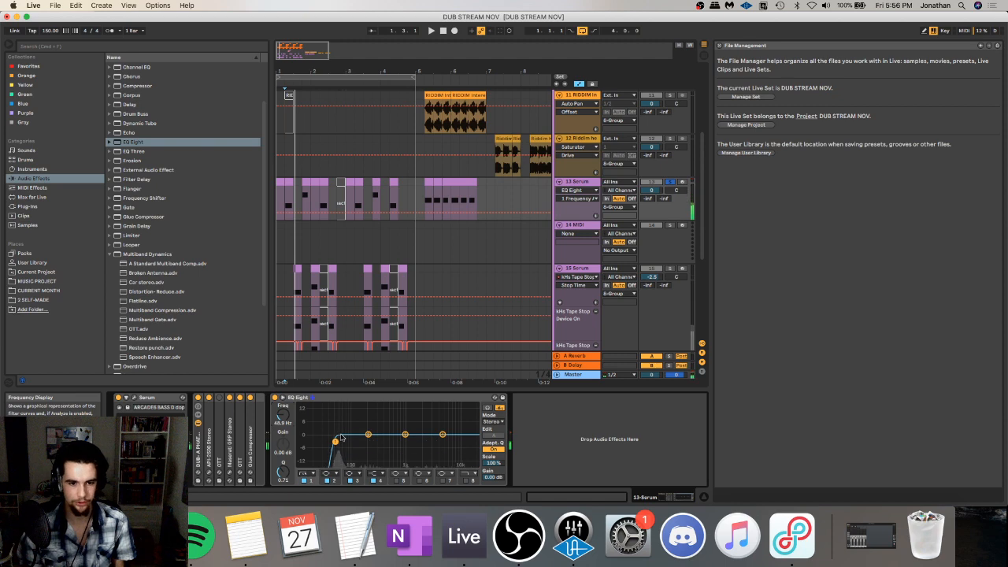
key("space")
key("space")
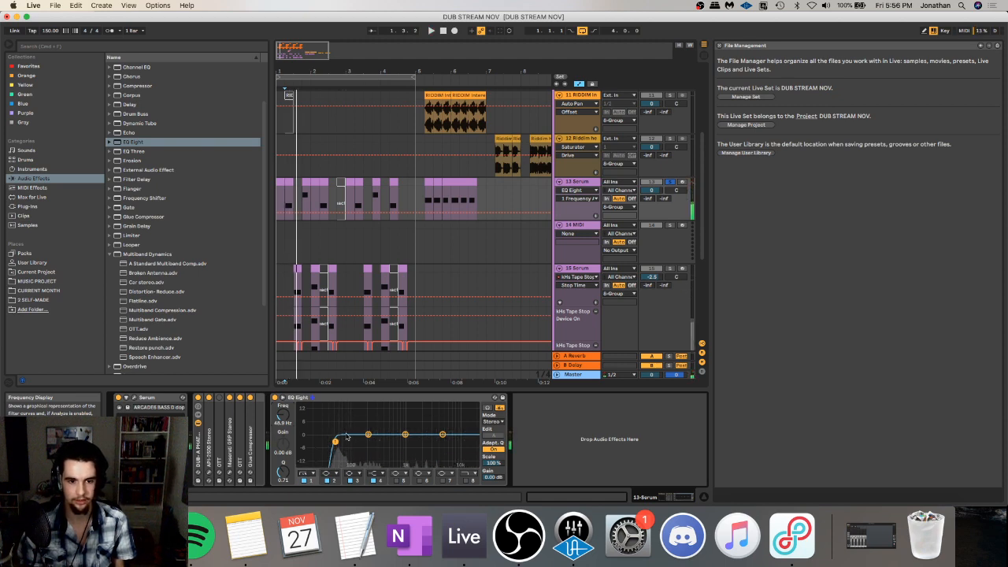
- Reopen Serum on 13 Serum, set the LFO 1 rate to 1/2, and audition the bass
left_click(134, 397)
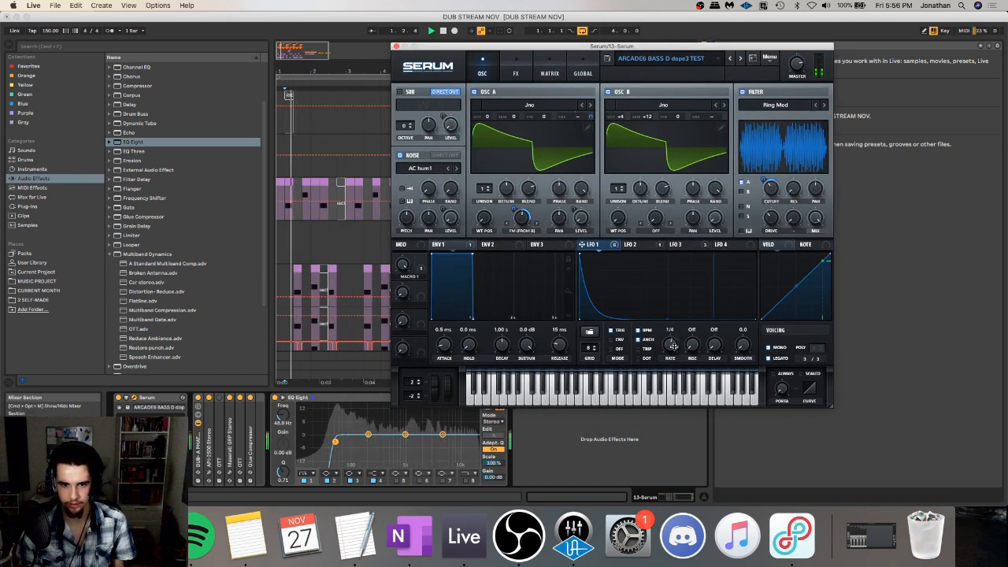
left_click_drag(672, 348, 672, 353)
key("space")
key("space")
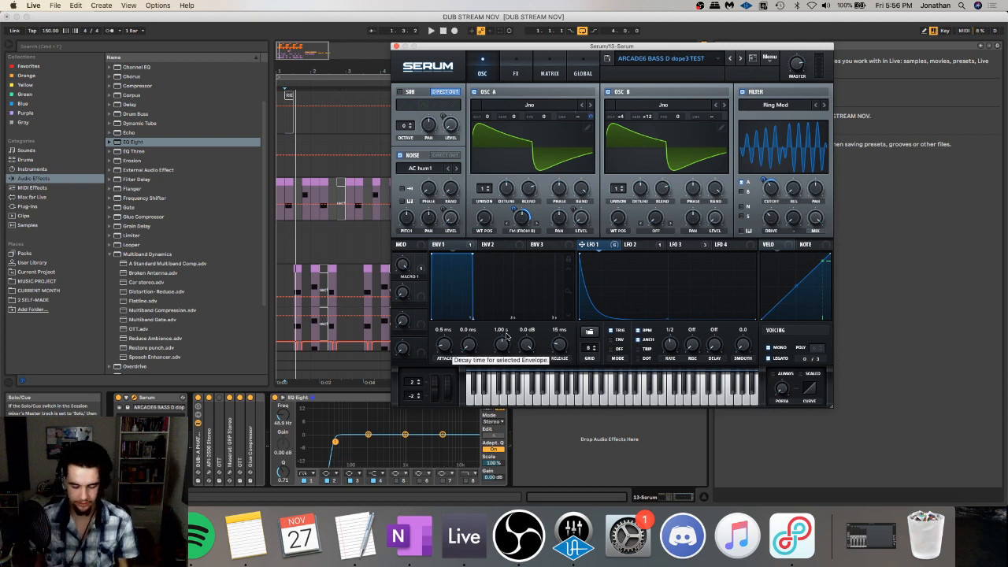
- Close the Serum window and audition the drop from the start of the 13 Serum track
left_click(398, 46)
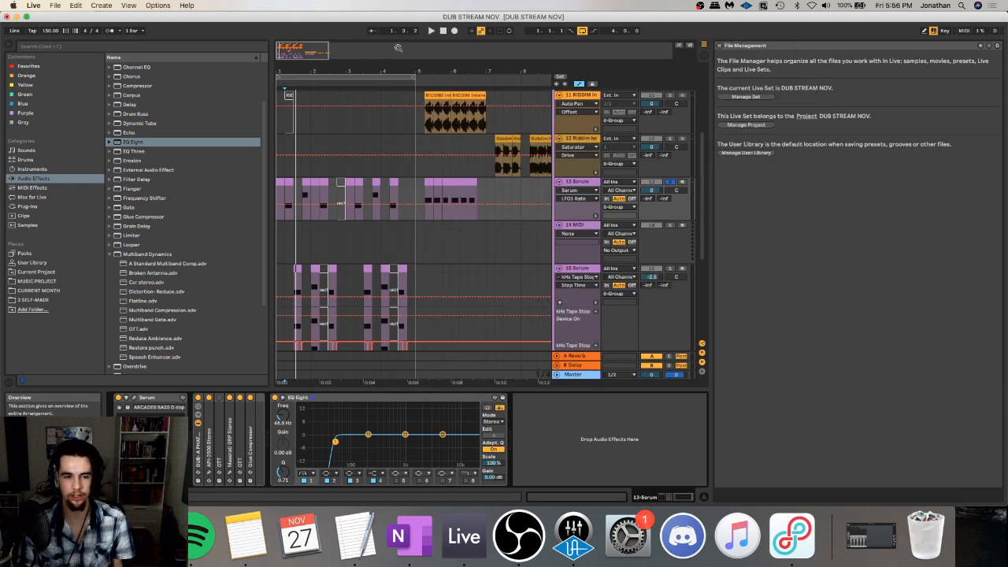
left_click(279, 181)
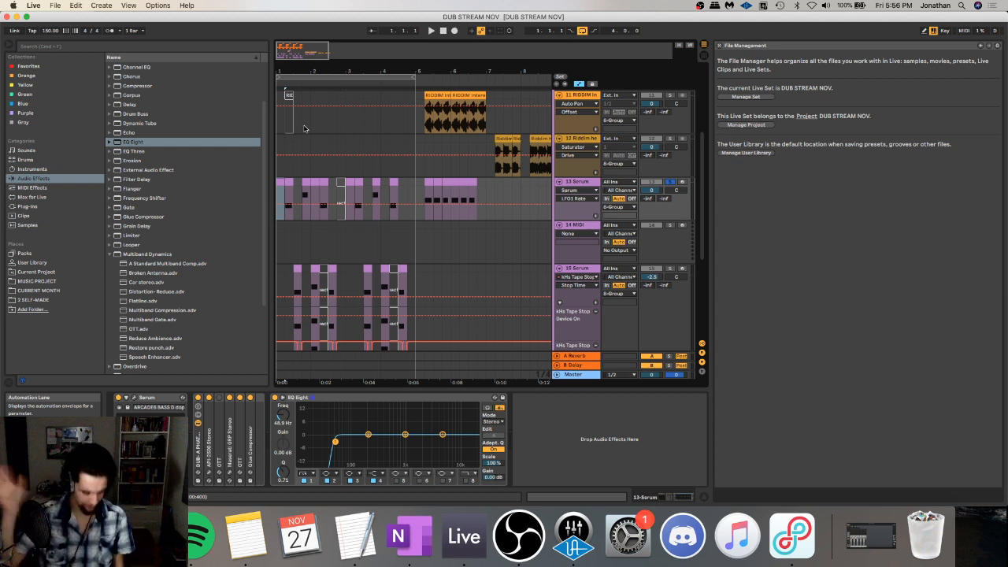
key("space")
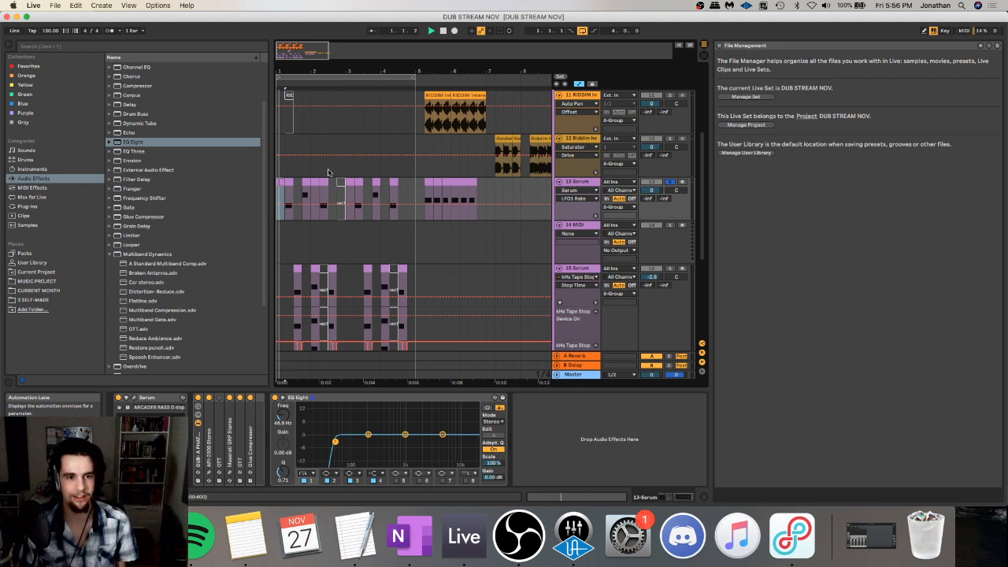
- Load the Serum instrument from the favorites onto the empty 14 MIDI track
double_click(592, 225)
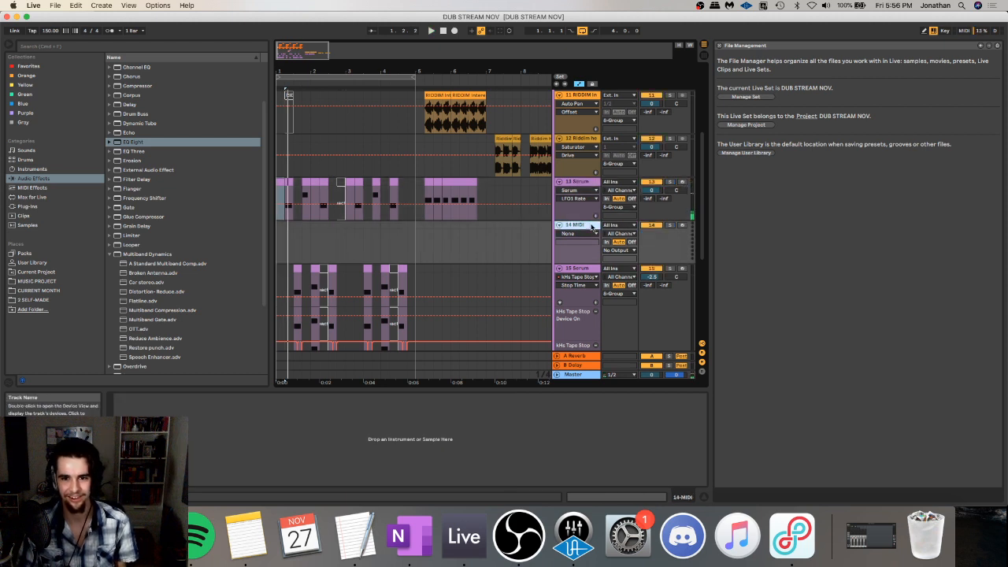
left_click(57, 70)
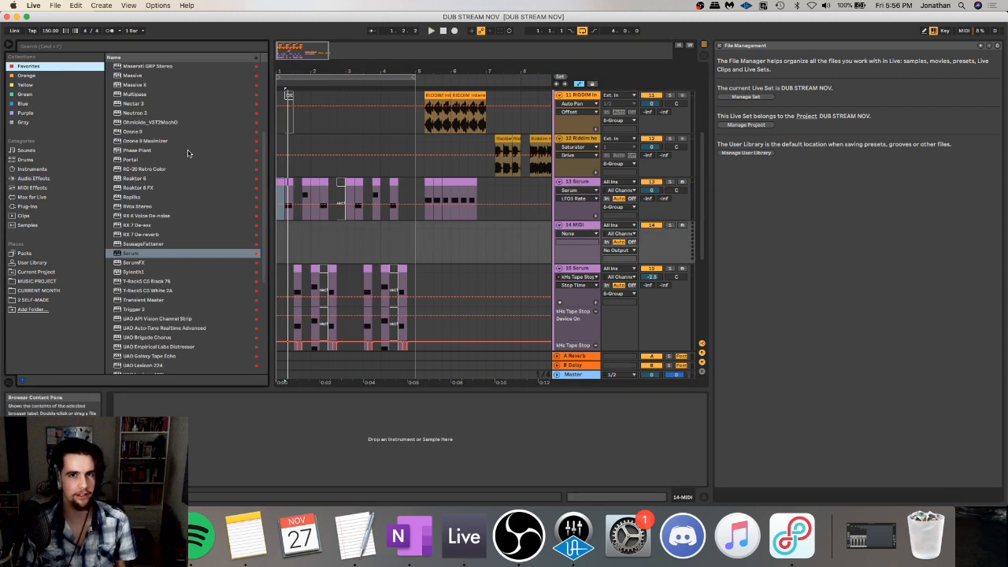
left_click_drag(136, 256, 306, 233)
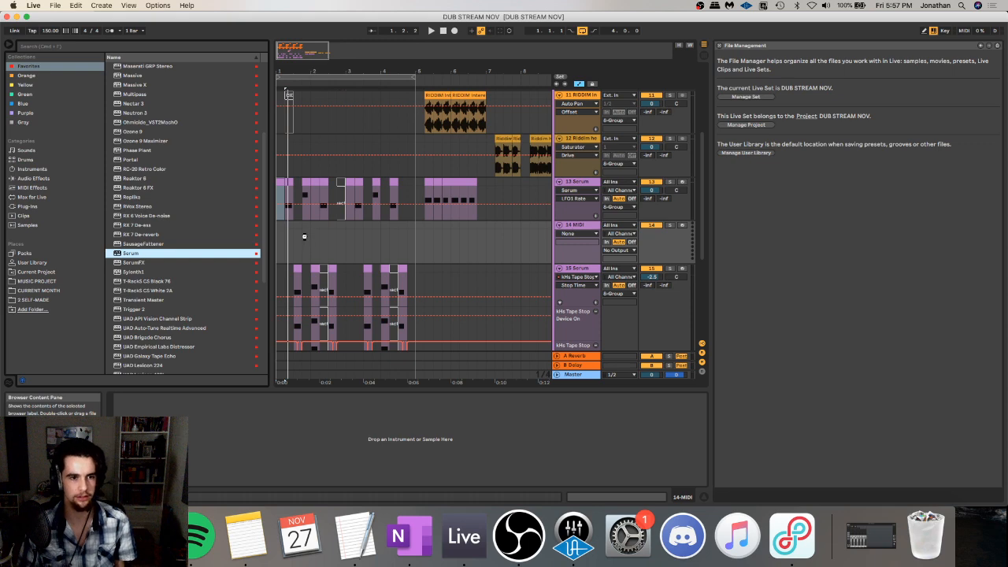
- Switch to Firefox to read the latest Twitch chat message and return to Live
key("super+Tab")
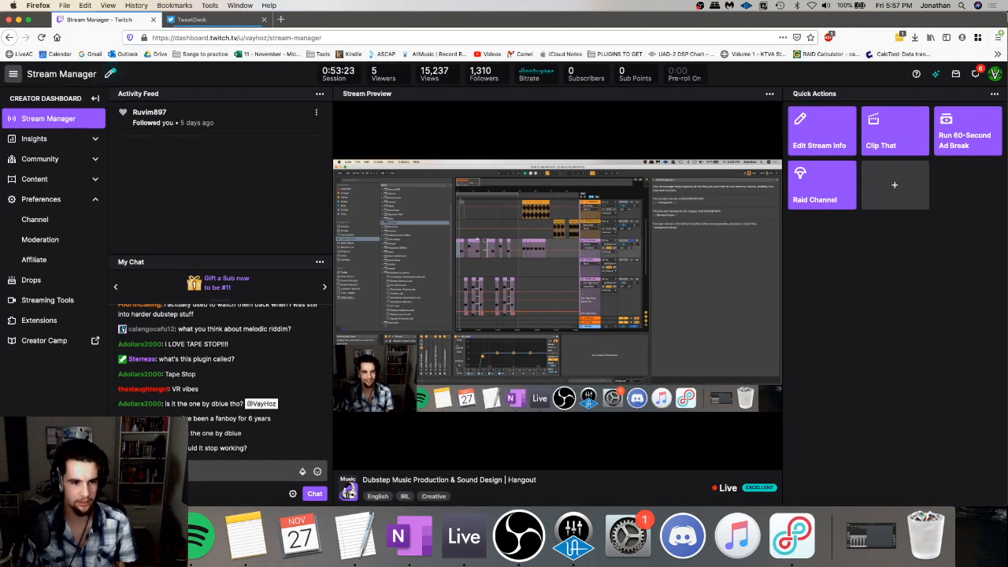
left_click_drag(249, 452, 210, 455)
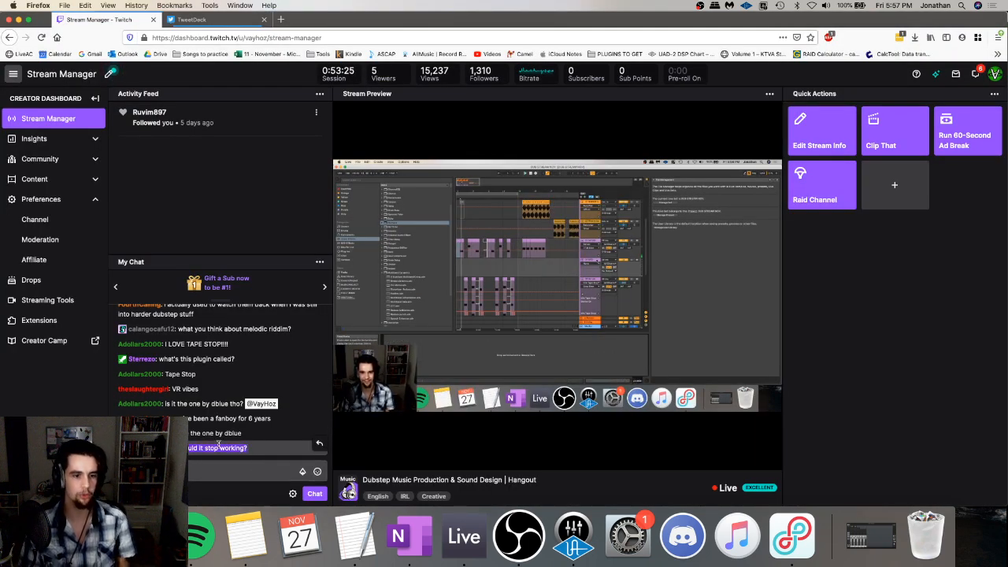
left_click(468, 561)
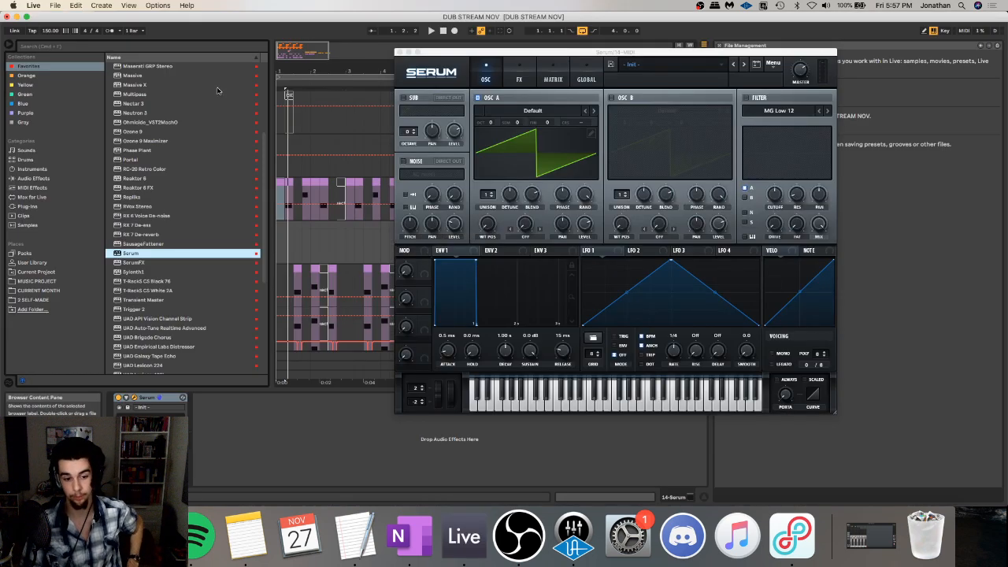
- Look at the effects page and the preset browser of the new Serum on track 14
left_click_drag(564, 55, 473, 105)
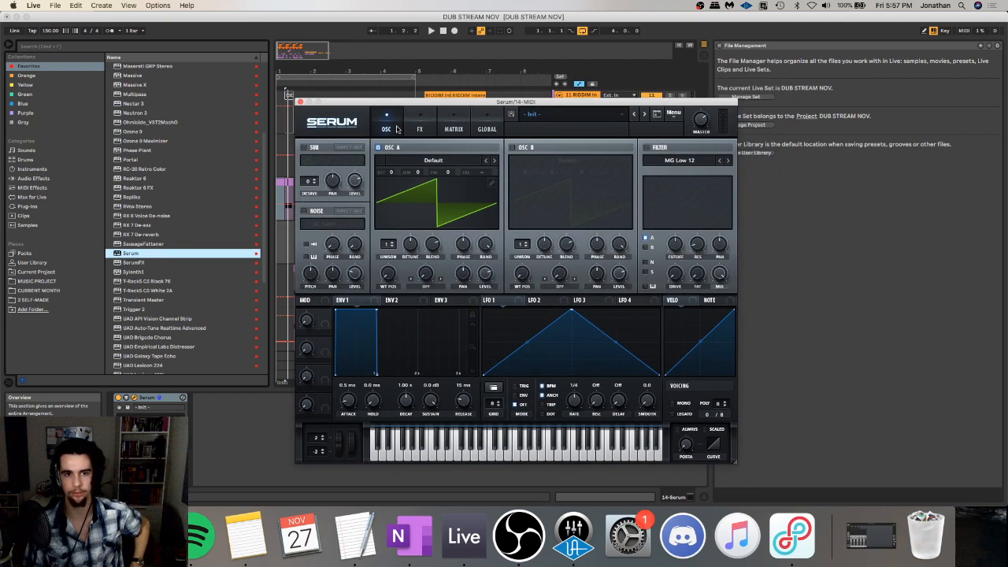
left_click(420, 129)
left_click(397, 129)
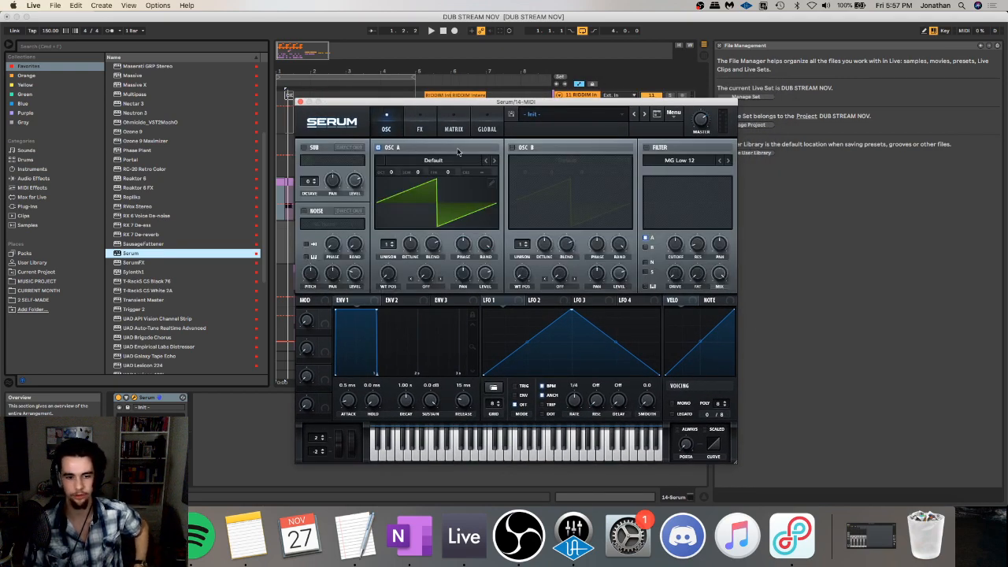
left_click_drag(765, 97, 755, 97)
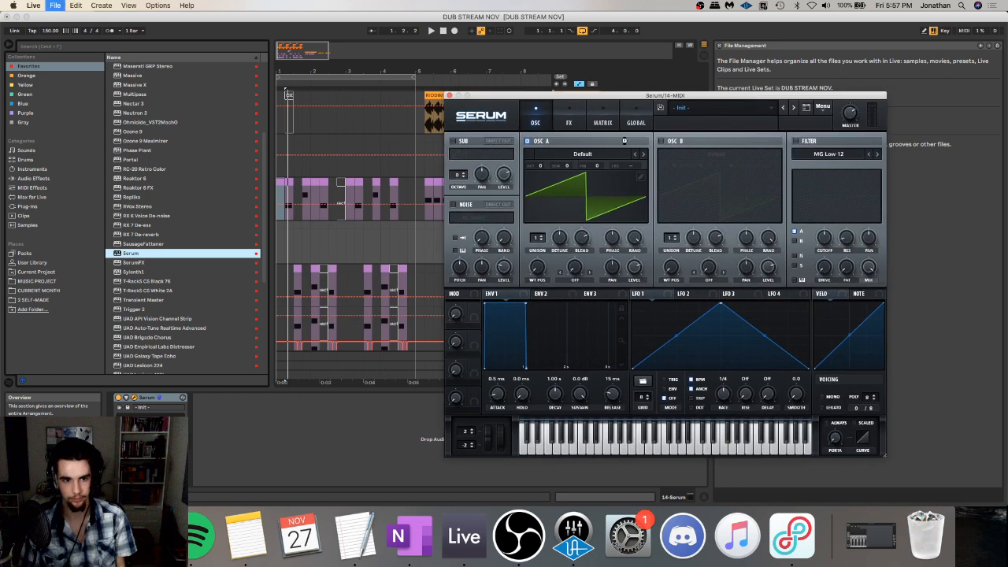
left_click(806, 107)
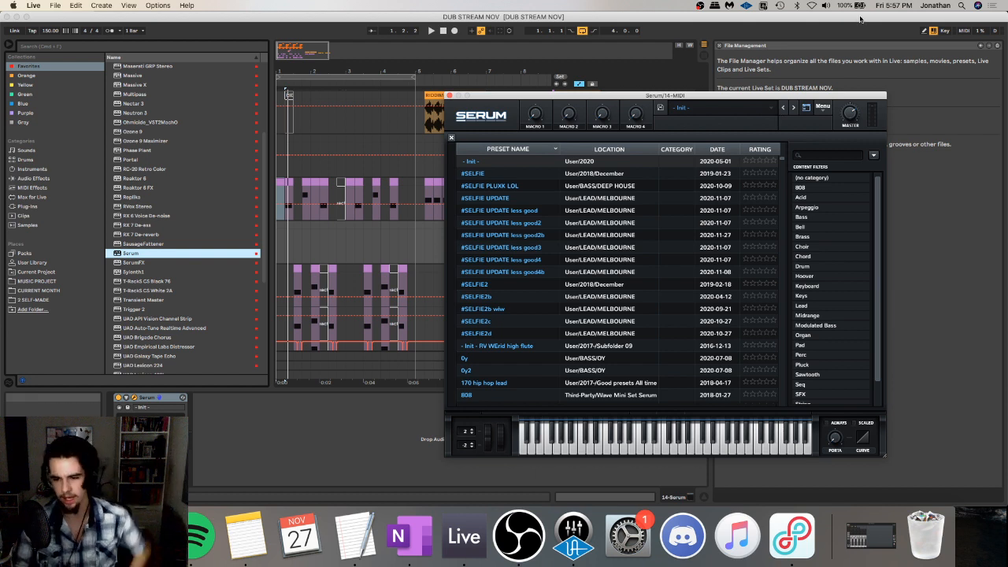
left_click(281, 230)
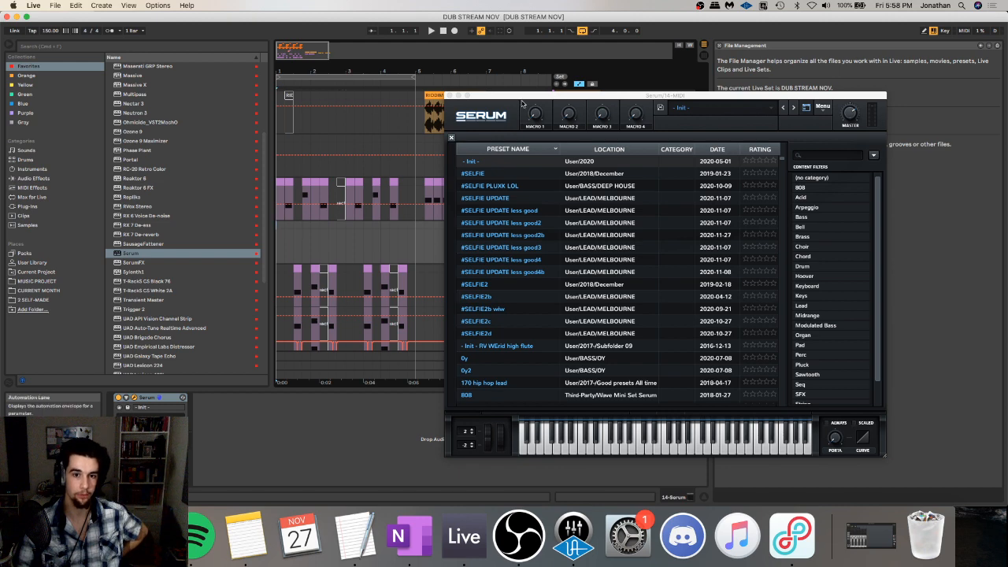
left_click_drag(522, 98, 478, 88)
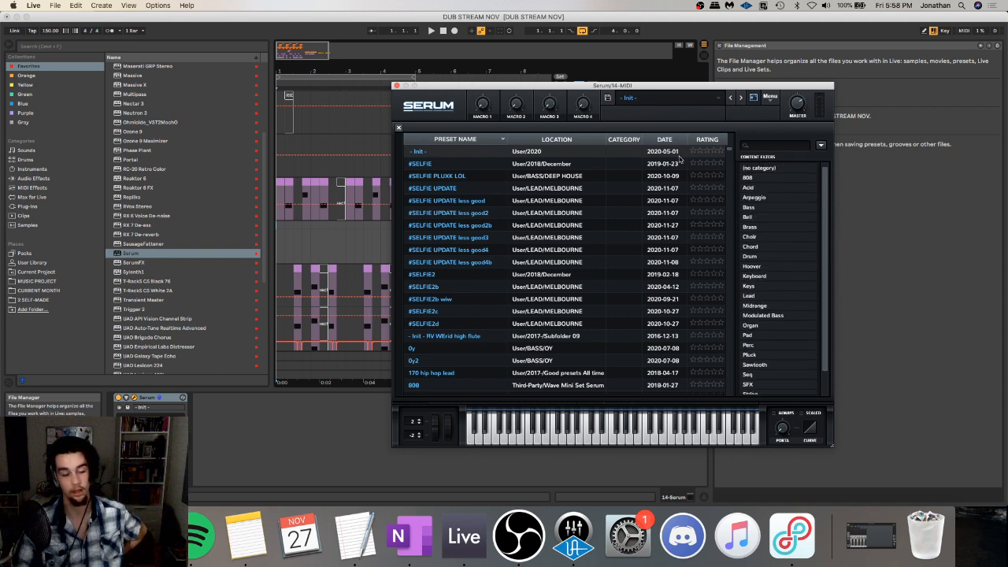
- Read the Twitch chat in Firefox again, return to Live, and close the Serum window
left_click(137, 537)
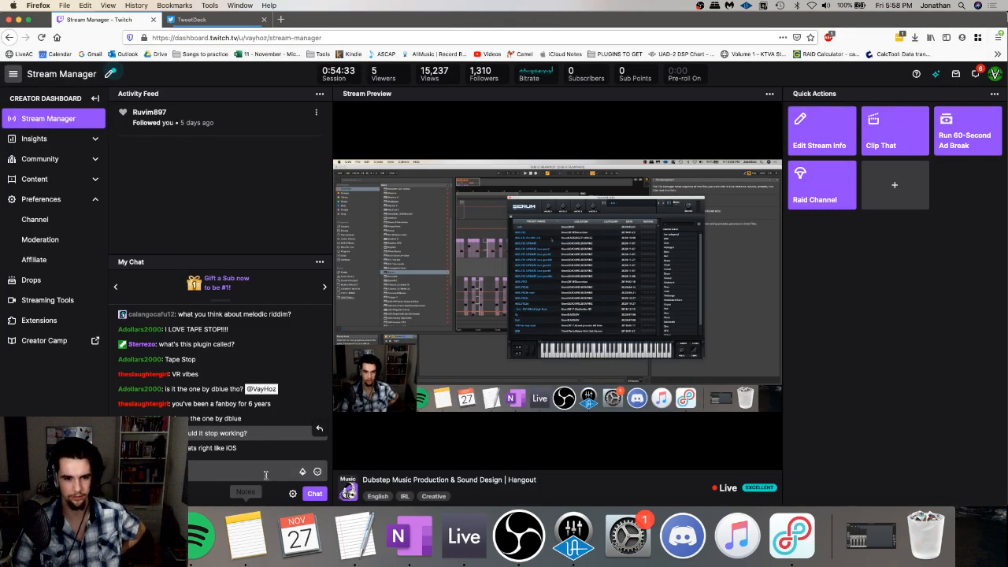
left_click_drag(246, 448, 134, 410)
left_click(269, 407)
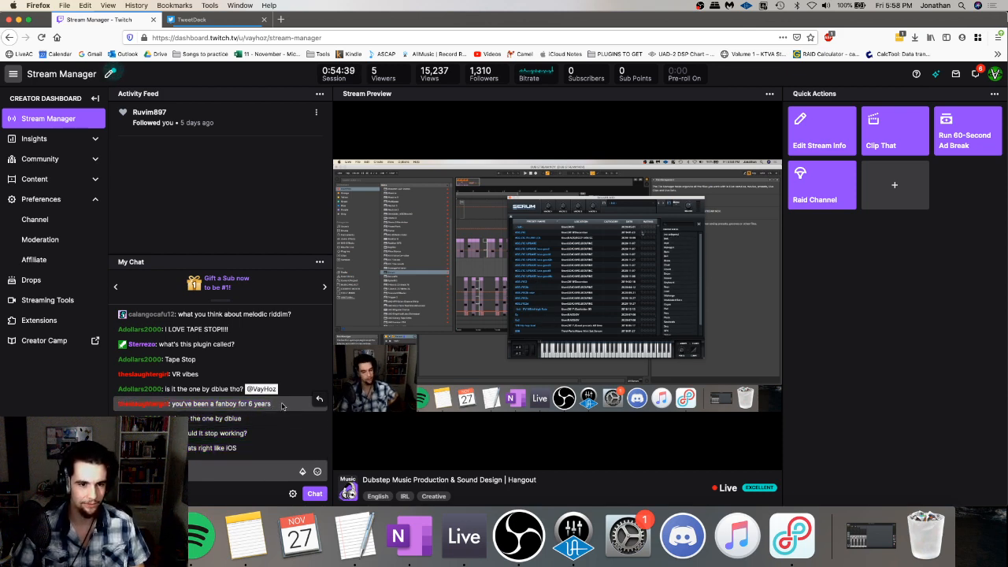
left_click_drag(273, 404, 170, 403)
left_click(171, 403)
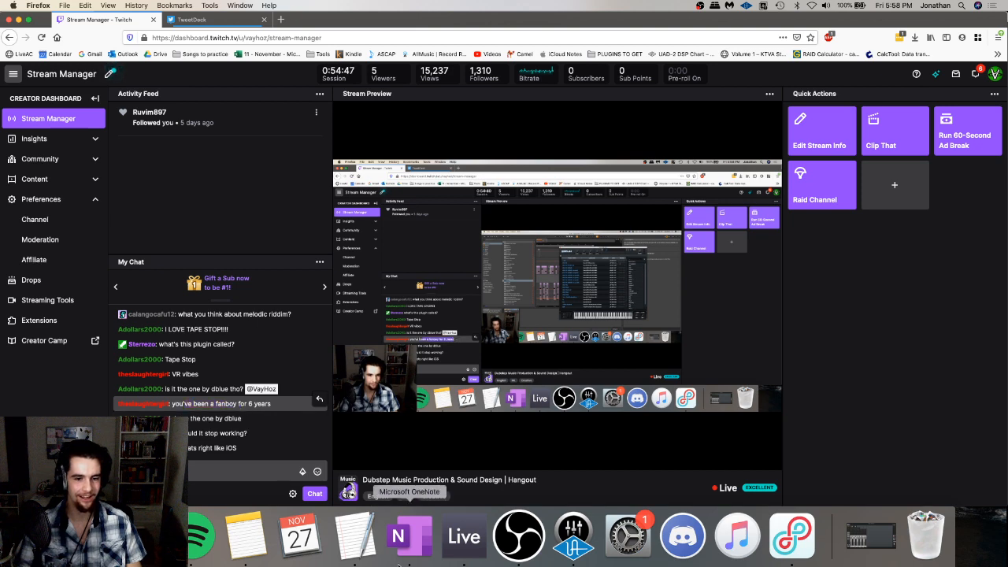
left_click(464, 535)
left_click(396, 85)
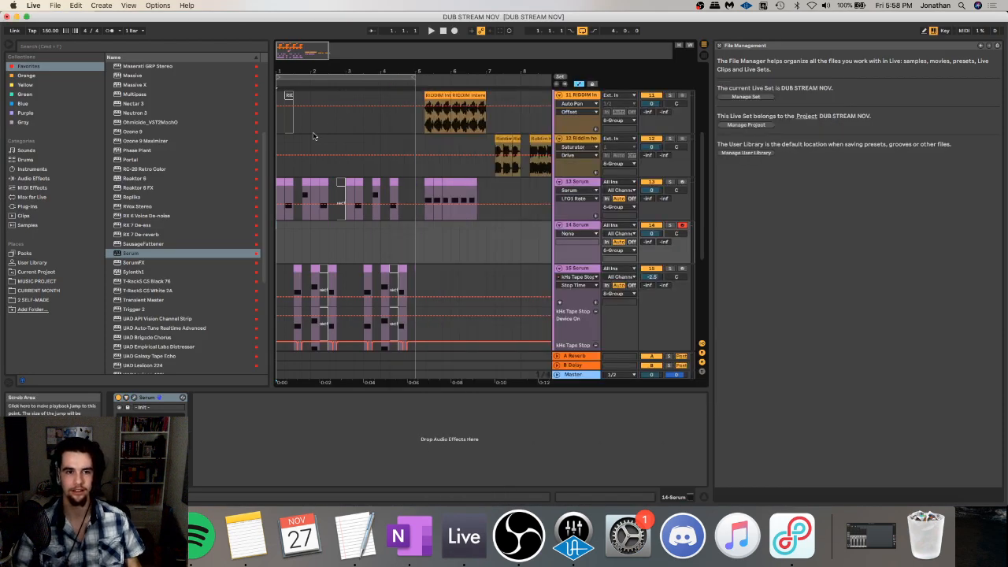
- Look over the drums and bass tracks and audition the arrangement from the start of 14 Serum
left_click(418, 140)
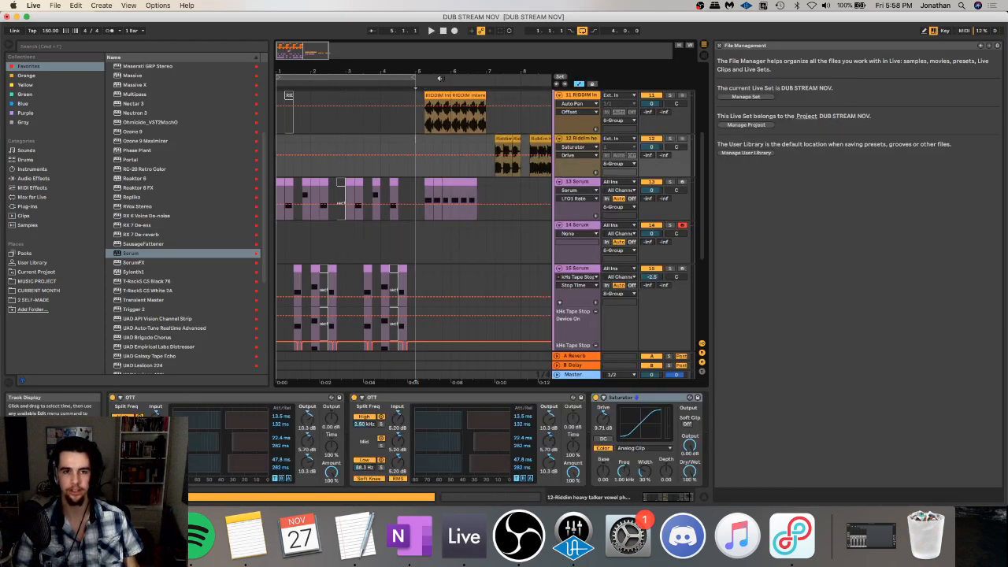
left_click_drag(442, 72, 384, 67)
scroll(371, 166, "up", 5)
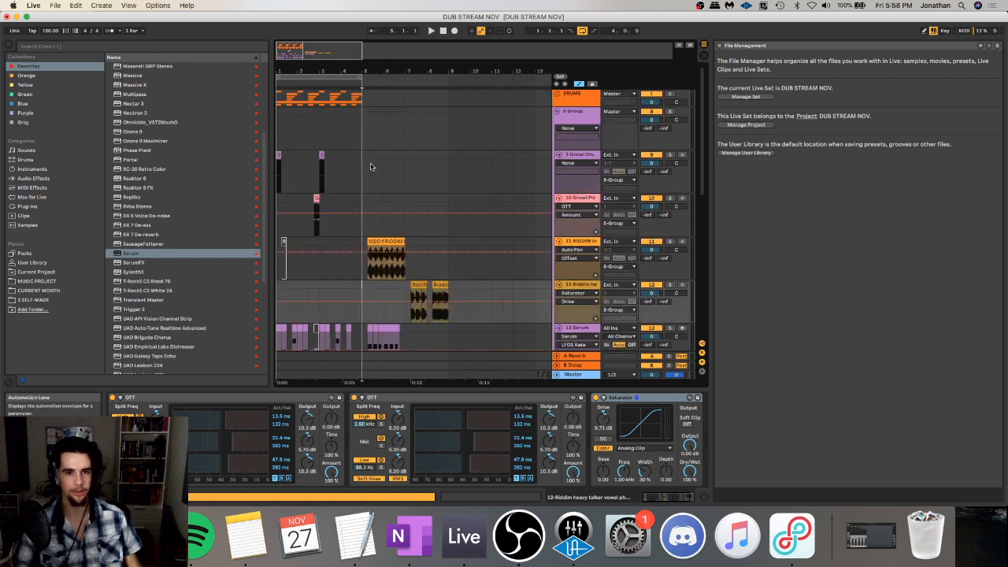
left_click(368, 97)
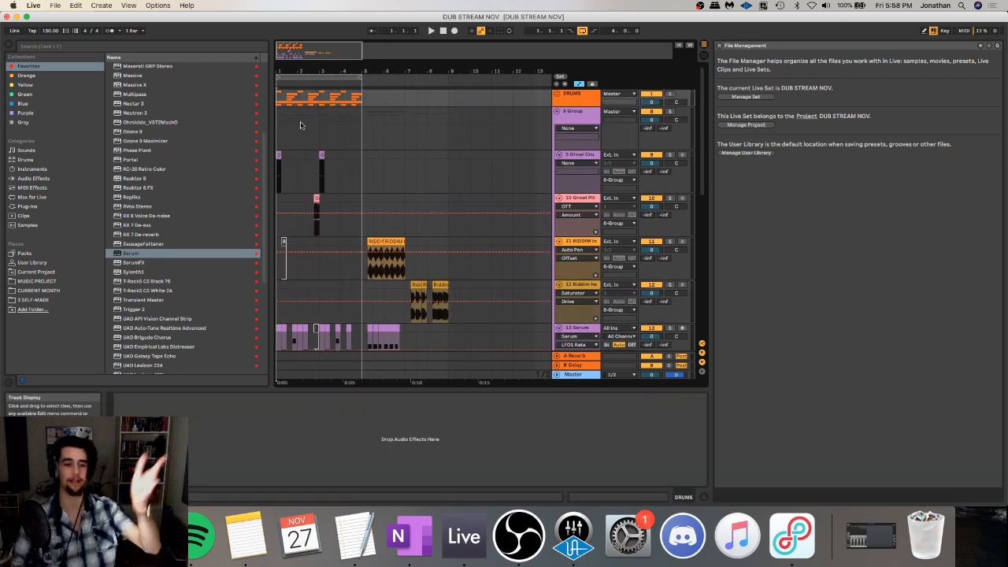
scroll(377, 354, "down", 5)
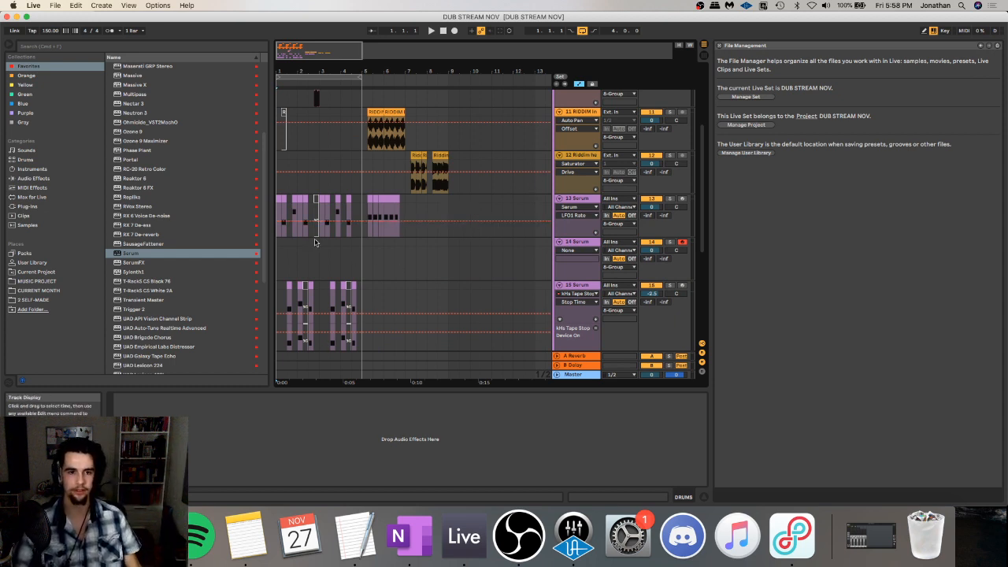
left_click(276, 245)
key("space")
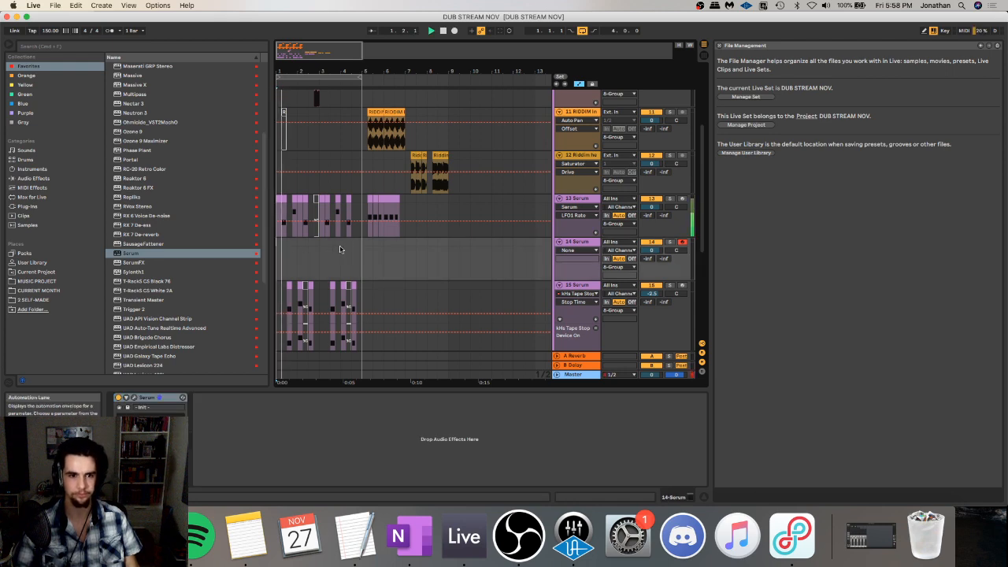
- Open Serum on 14 Serum, turn oscillator A off, and enable the sub oscillator with its sine wave
left_click(126, 398)
left_click(134, 398)
left_click(478, 132)
left_click(477, 132)
left_click(401, 131)
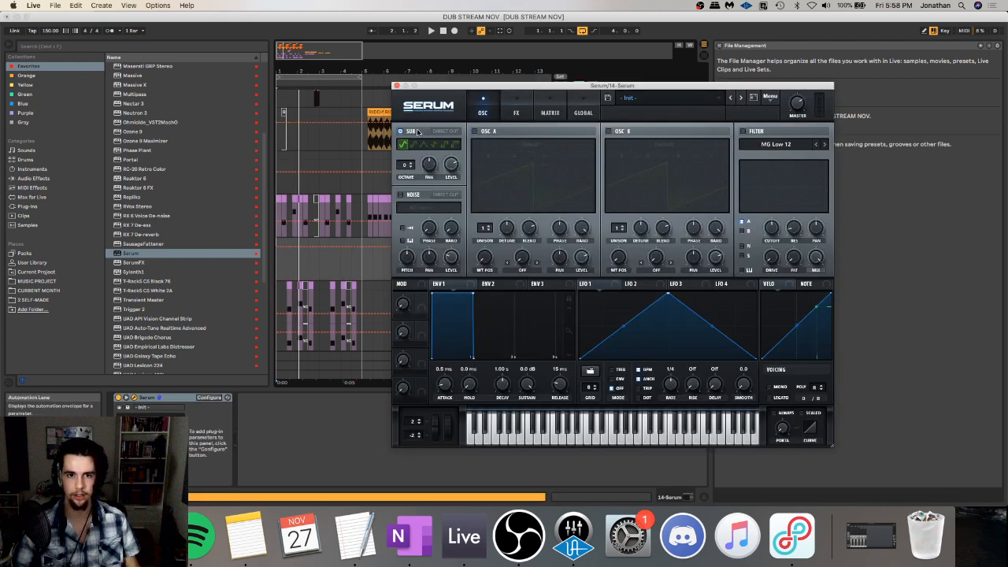
- Enable Tube distortion with raised drive and an EQ with a high-cut band in Serum, and set the master volume to 83%
left_click(516, 110)
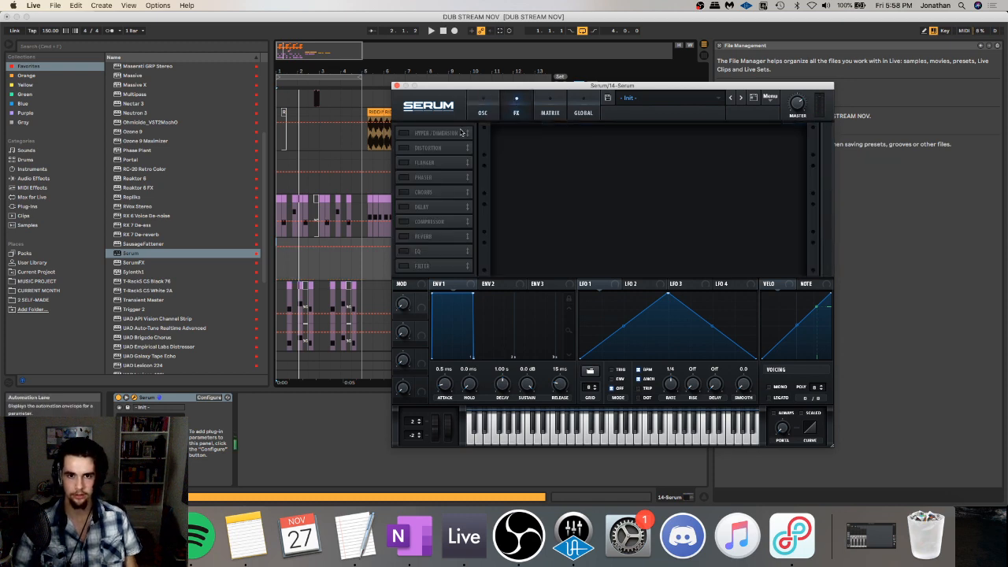
left_click(482, 111)
left_click(512, 112)
left_click(406, 149)
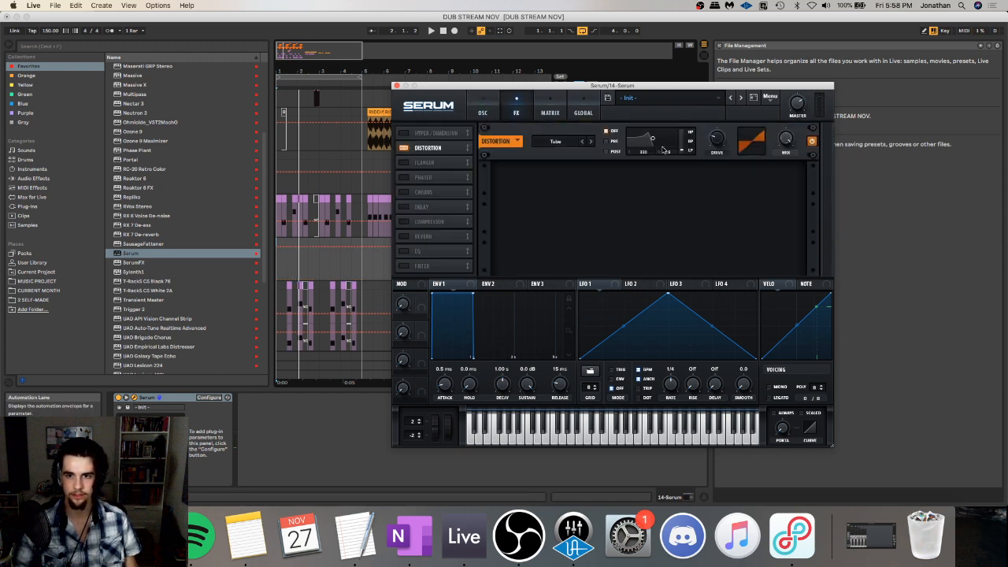
left_click_drag(714, 139, 738, 84)
left_click(404, 250)
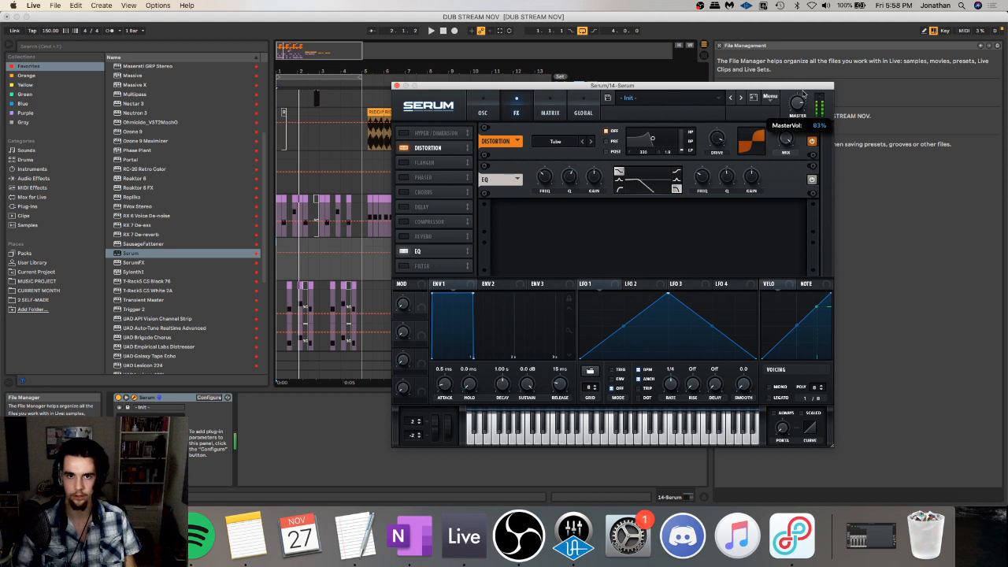
- Record a short MIDI sub line on 14 Serum from the start of the arrangement and close the Serum window
left_click(455, 31)
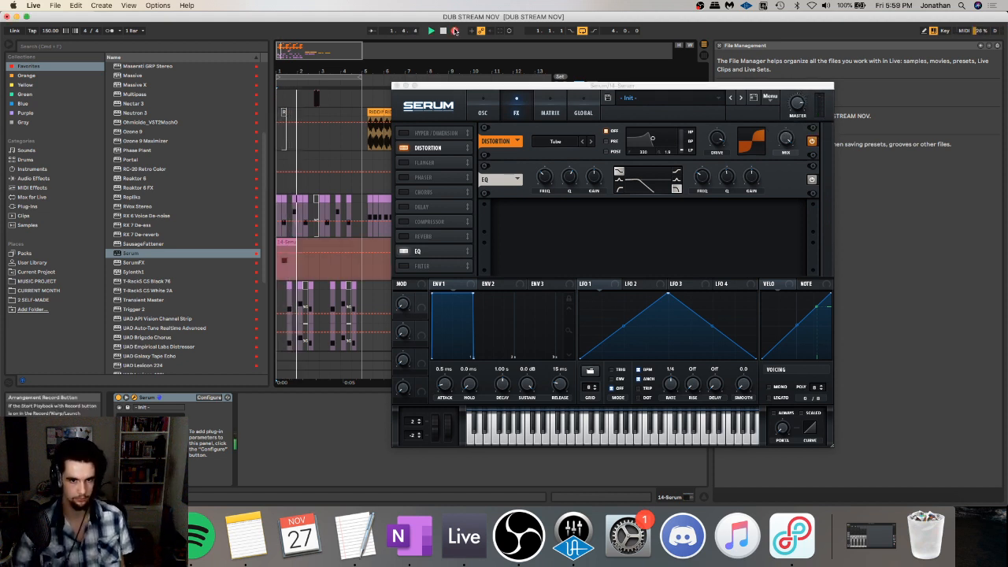
left_click(454, 30)
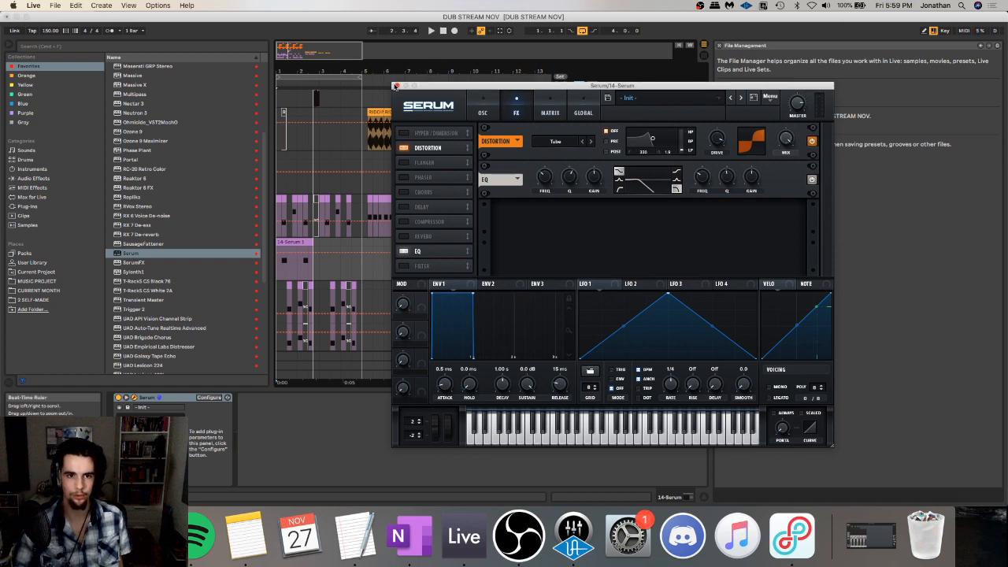
left_click(396, 85)
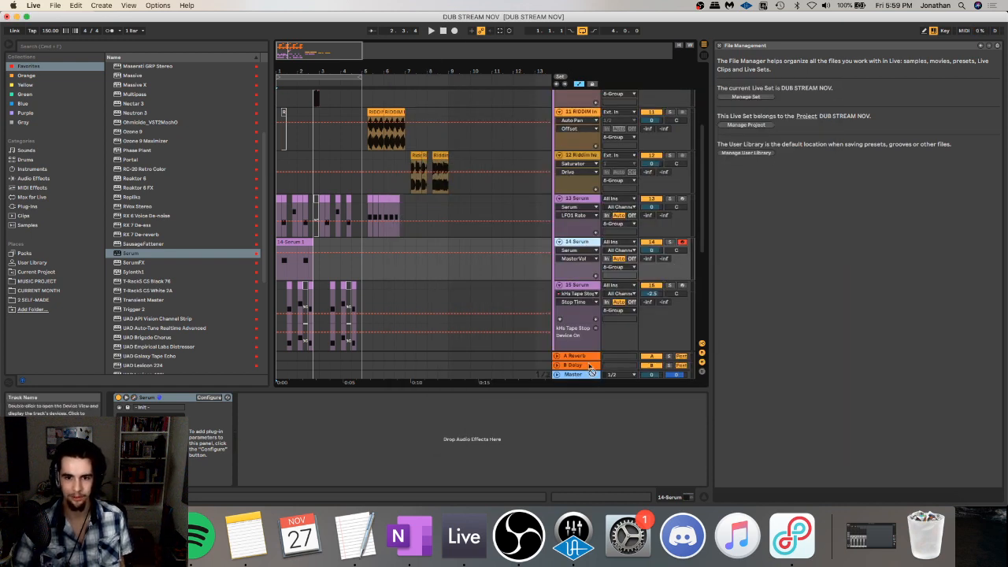
- Move the sub's Serum track from below 13 Serum to the end of the track list
scroll(591, 369, "down", 10)
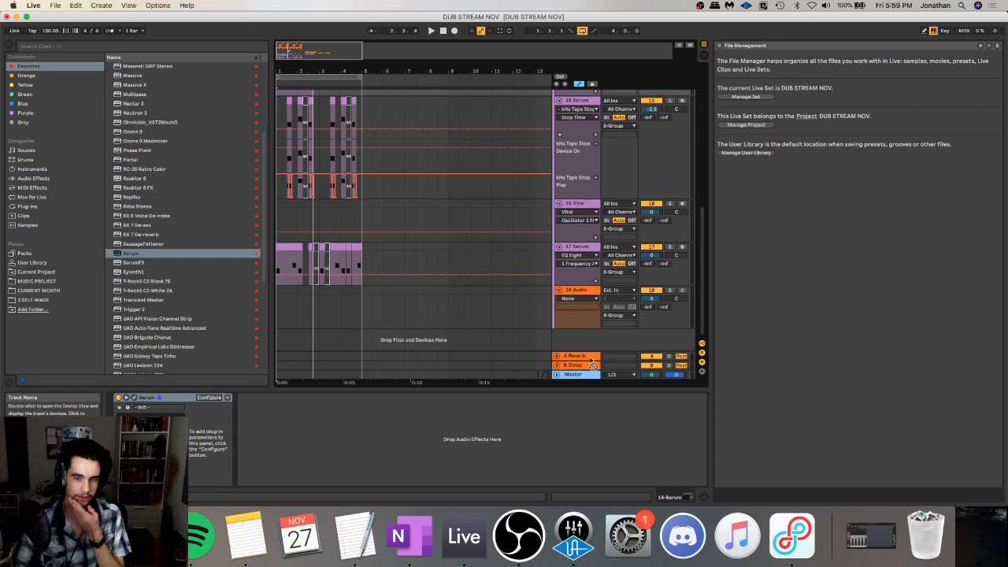
scroll(595, 337, "up", 8)
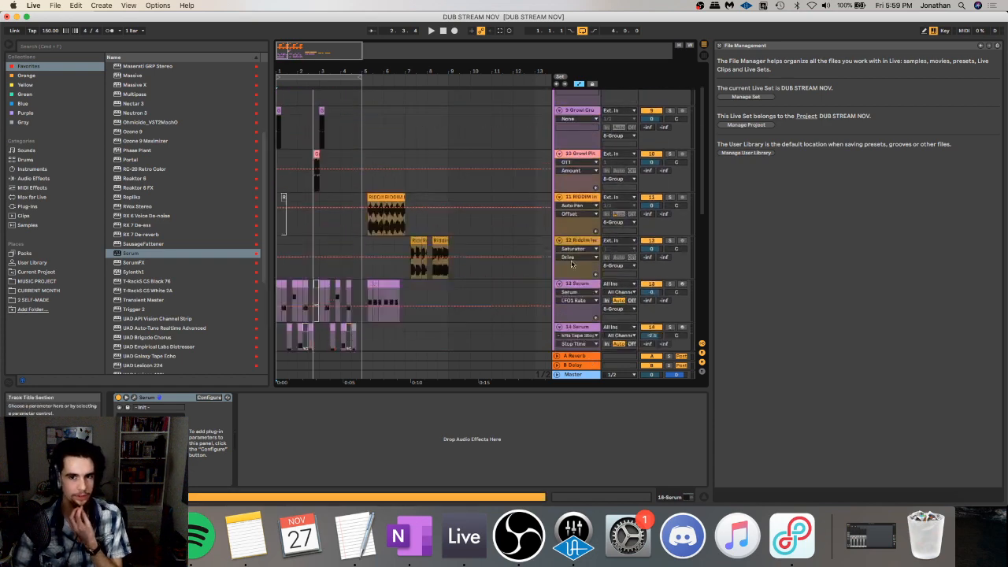
- Add an EQ Eight to the bass group 8 Group and cut its low end with a low-cut at about 70.6 Hz
scroll(576, 263, "up", 2)
left_click(588, 116)
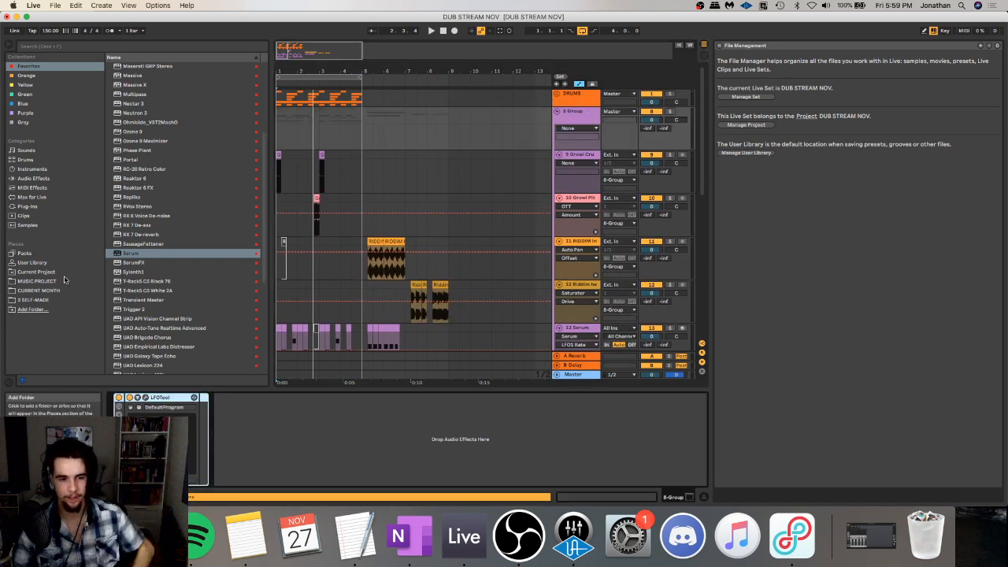
left_click(33, 178)
double_click(130, 143)
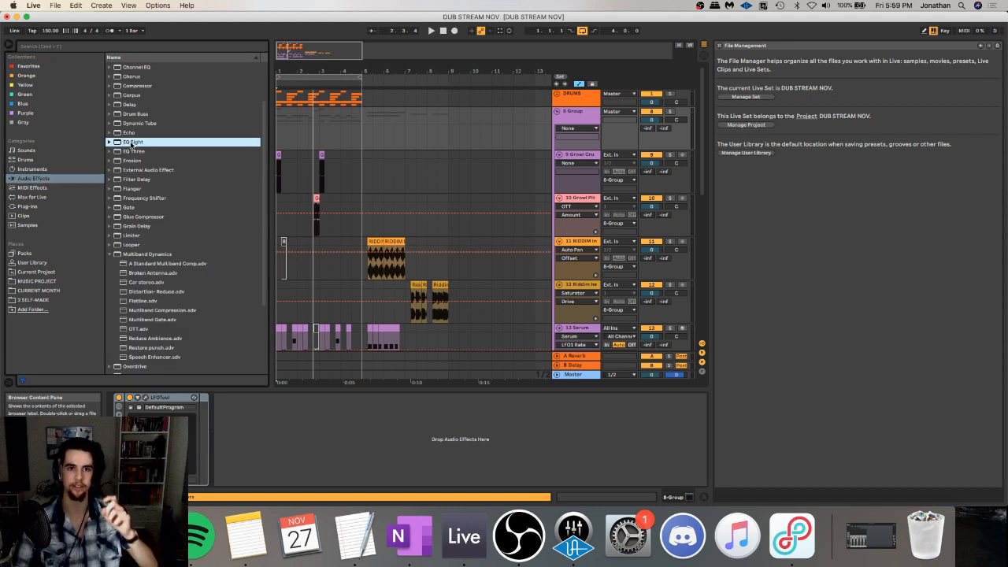
left_click(249, 481)
left_click_drag(227, 414, 227, 384)
key("space")
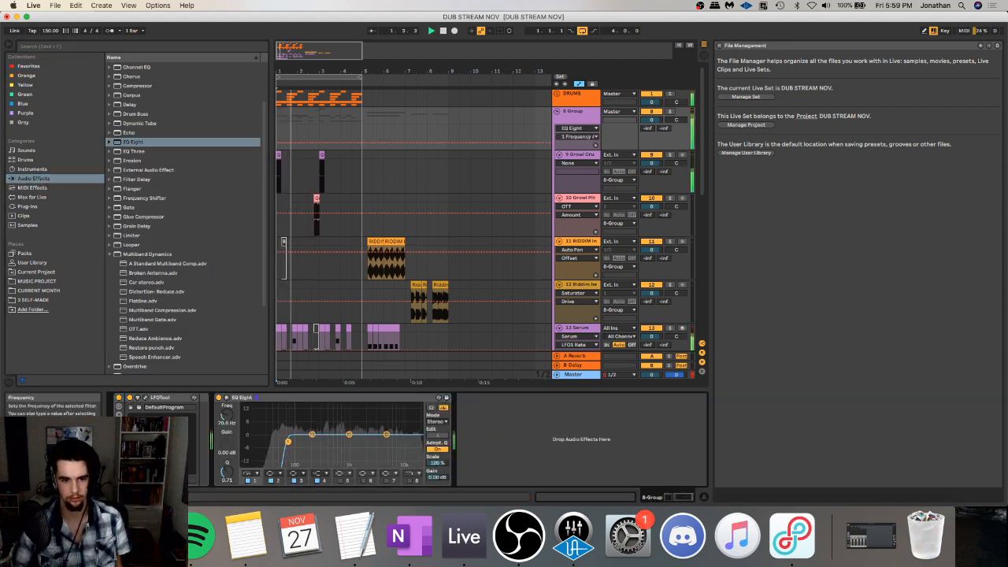
- Open Serum's modulation matrix on 18 Serum, then consolidate the sub clip to two bars and duplicate it across the following two bars
scroll(402, 298, "down", 10)
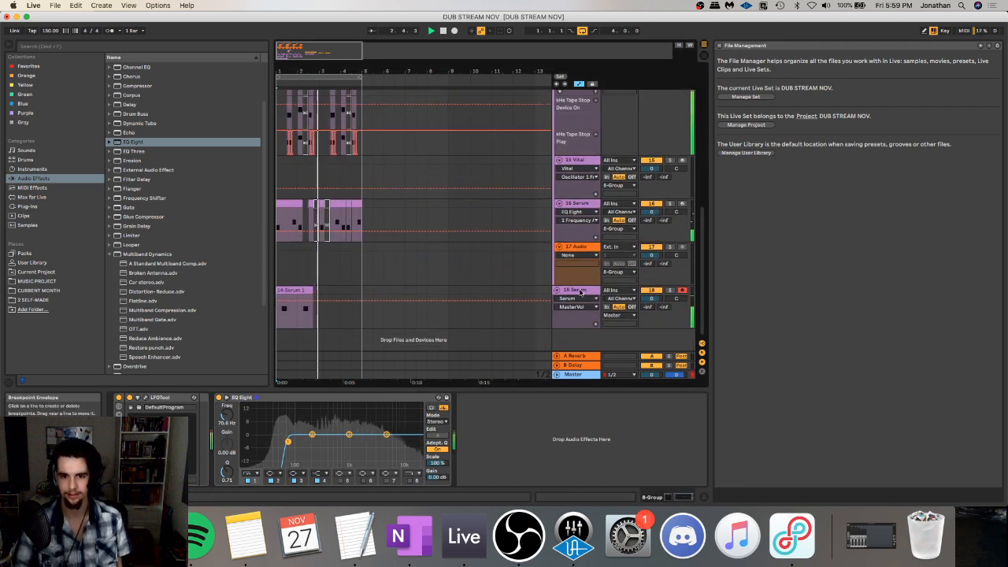
left_click(592, 293)
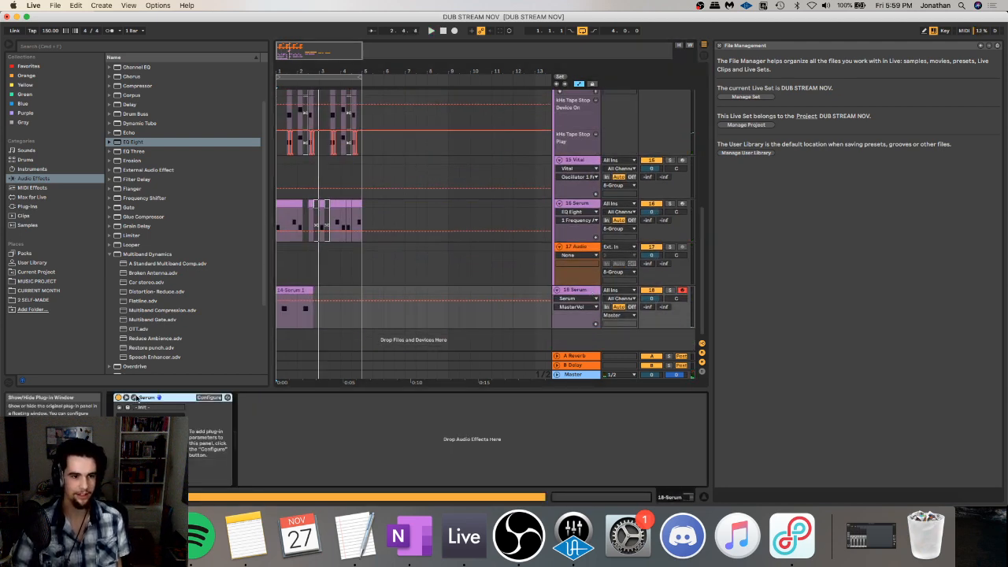
left_click(135, 398)
left_click_drag(561, 386, 567, 380)
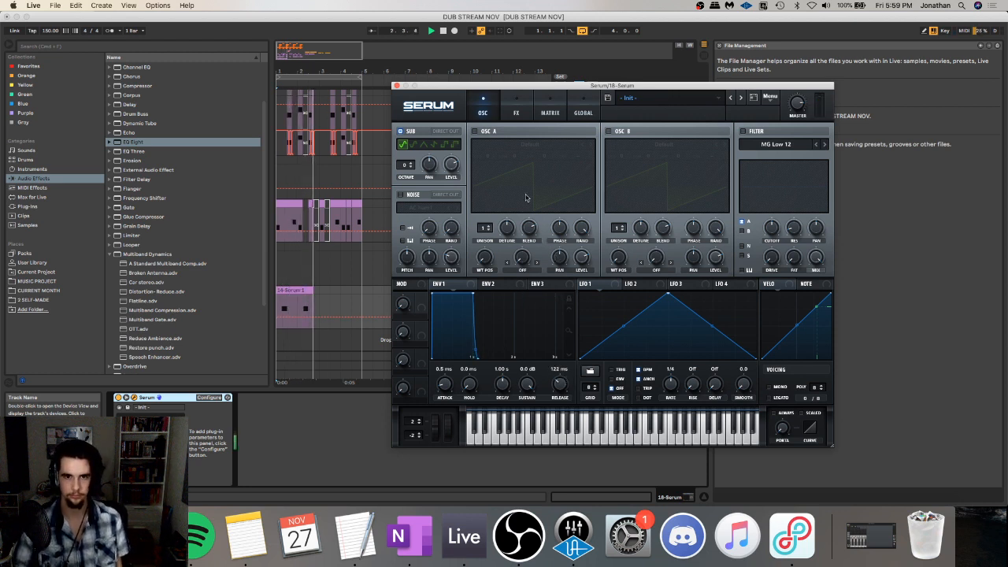
left_click(550, 111)
key("space")
left_click_drag(321, 292, 283, 291)
key("super+j")
key("super+d")
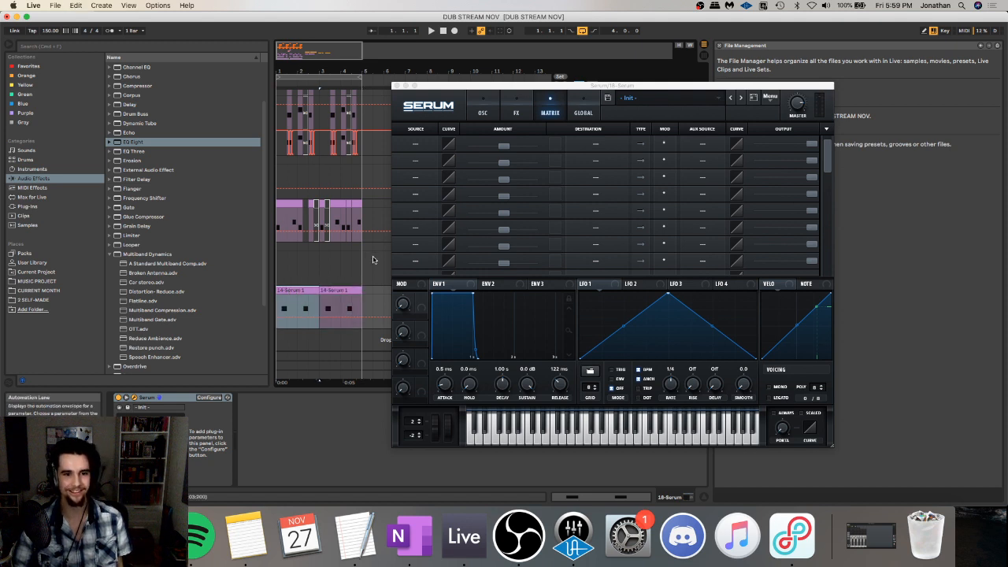
- Route LFO 1 to Mast.Tun in Serum's modulation matrix with an amount of 14
left_click(416, 145)
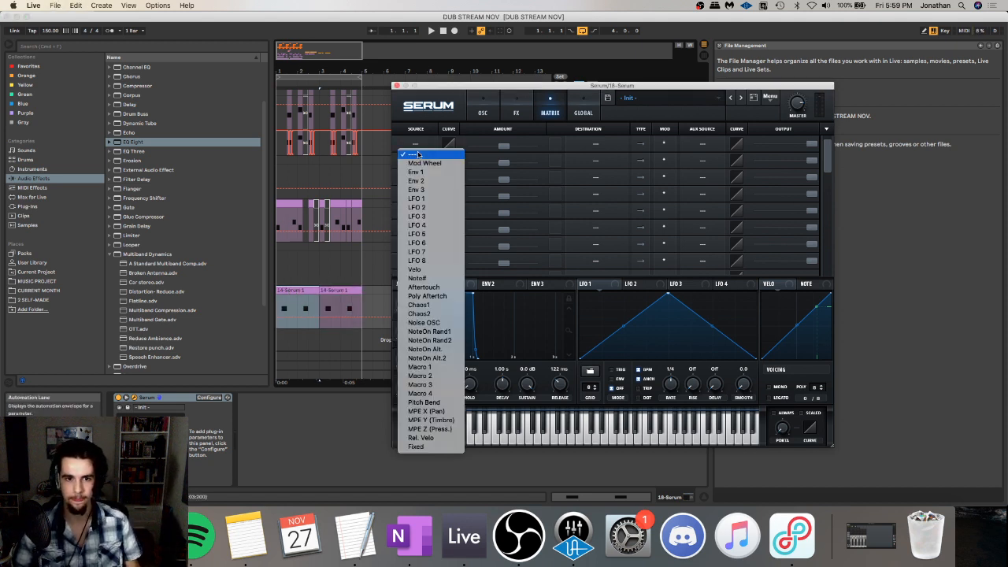
left_click(417, 198)
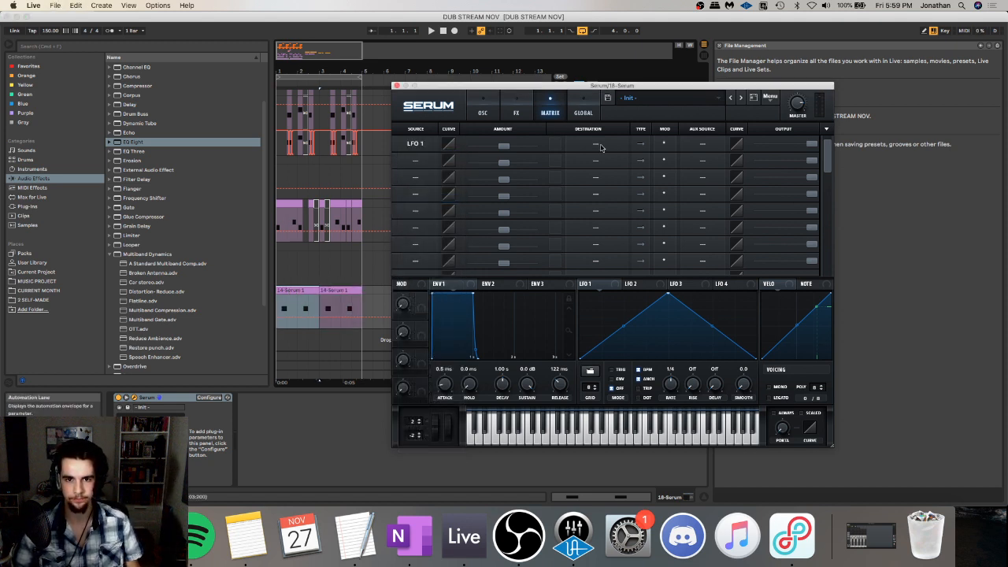
left_click(595, 145)
mouse_move(610, 217)
left_click(665, 217)
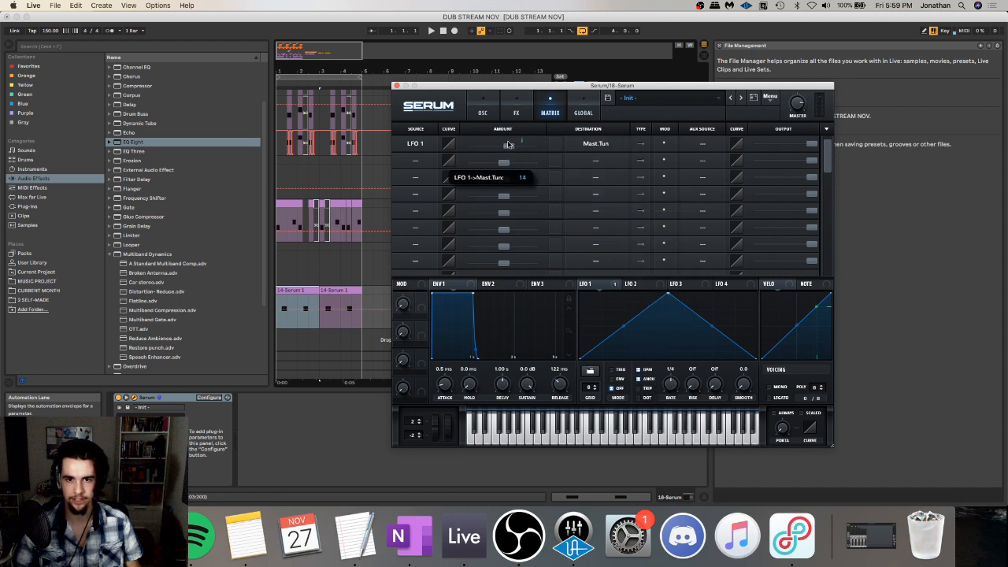
- Reshape LFO 1 into a steep falling curve in ENV mode, close Serum, and play the sub with the drop
left_click_drag(667, 295, 423, 225)
key("space")
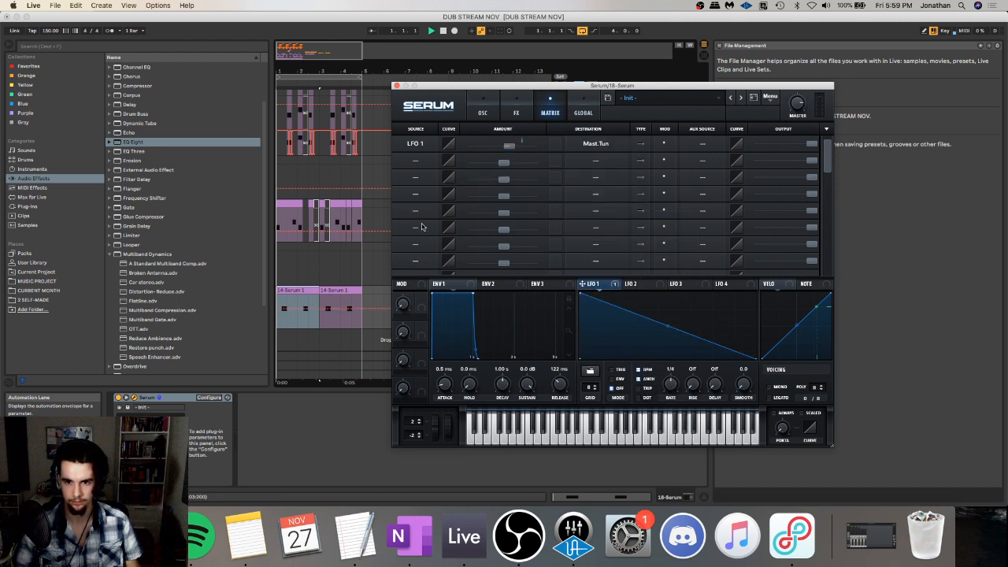
left_click(613, 380)
key("space")
left_click_drag(668, 328, 662, 339)
key("space")
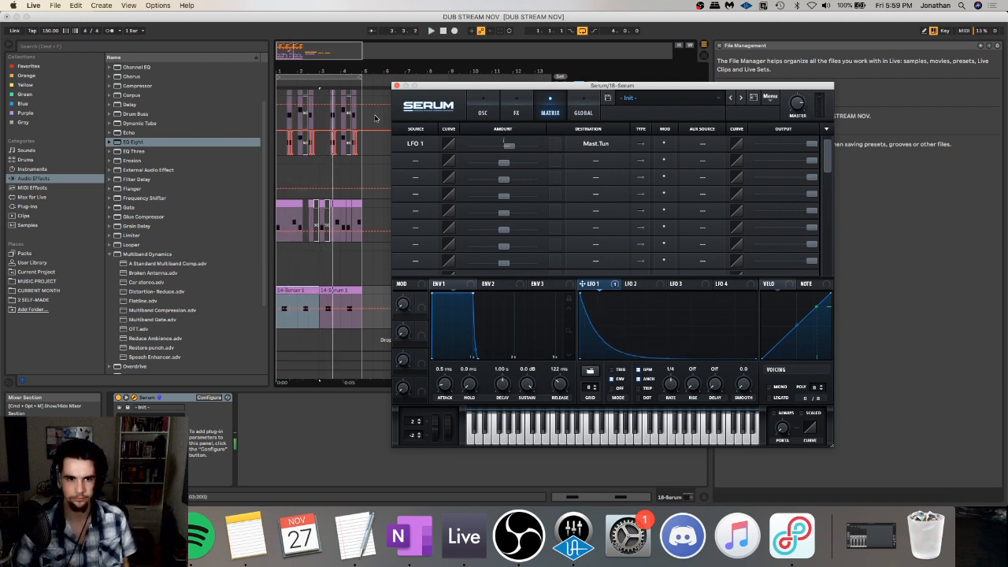
left_click(396, 85)
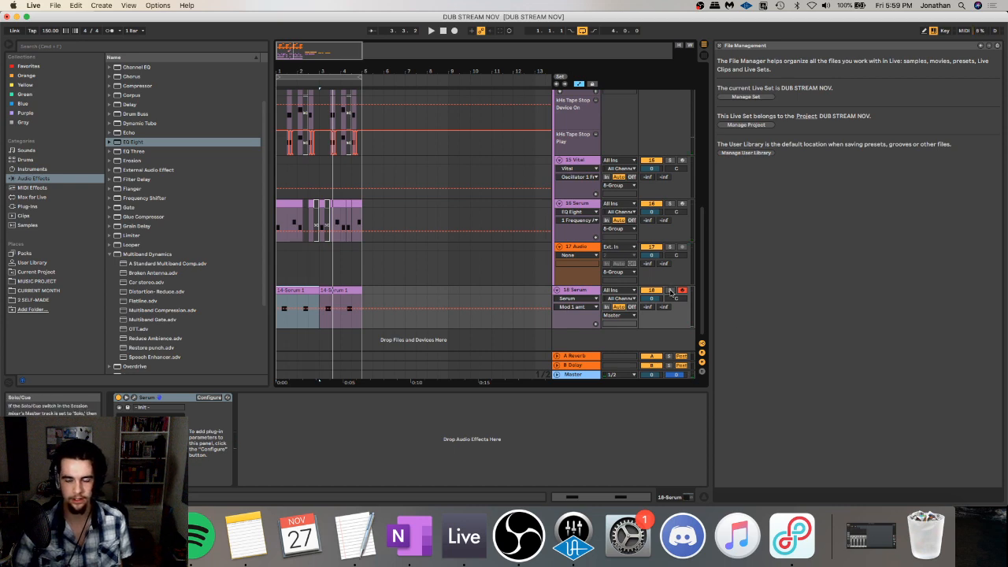
key("space")
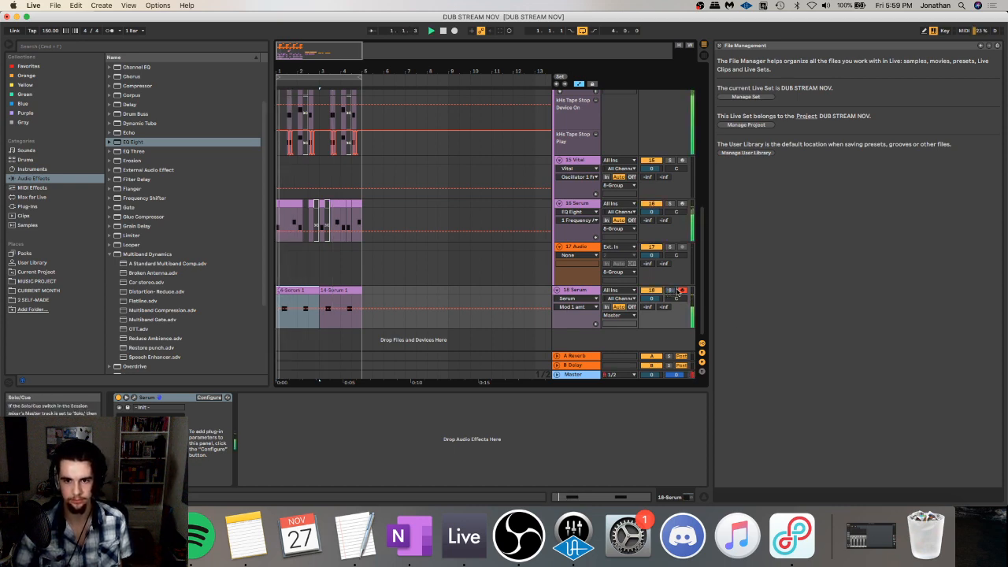
- Try a copy of the first kick just ahead of the first snare on the unfolded DRUMS group, then undo the paste
scroll(567, 157, "up", 15)
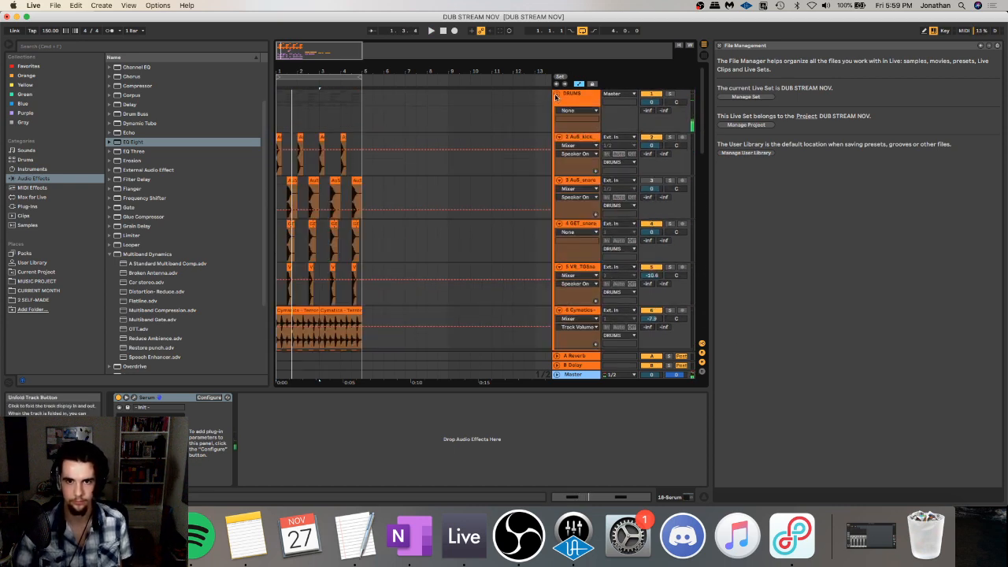
left_click_drag(288, 71, 289, 76)
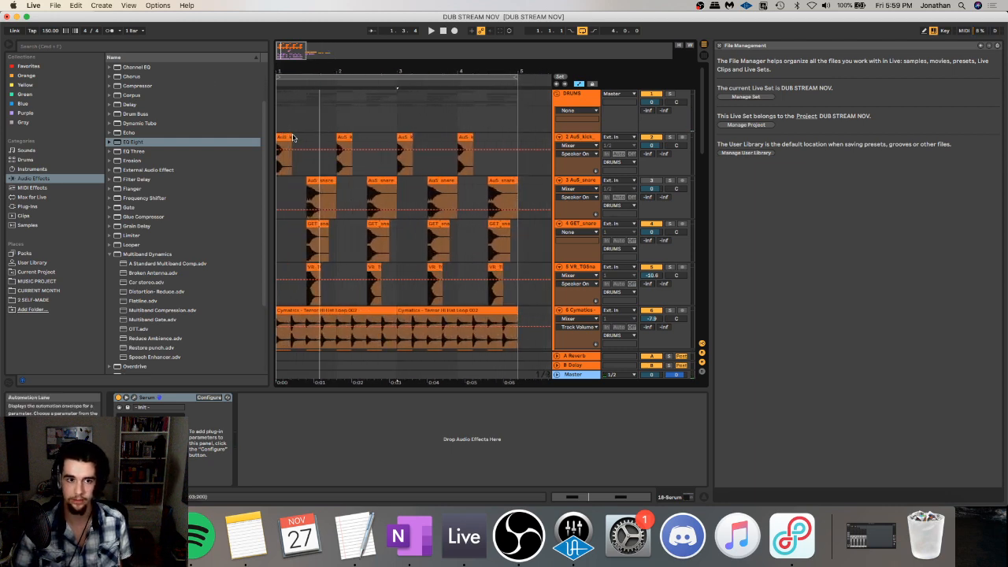
left_click(295, 139)
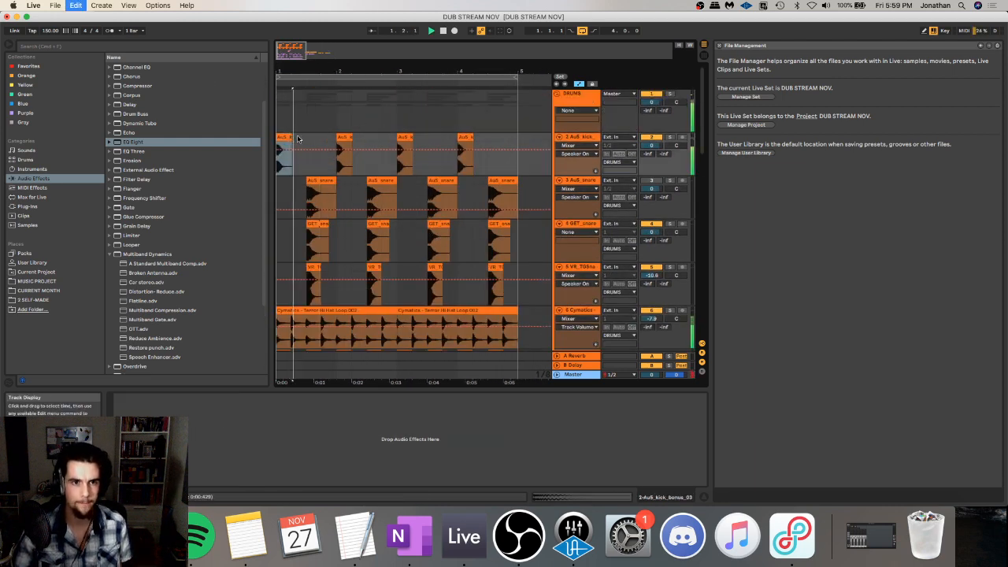
left_click(298, 139)
key("super+v")
key("space")
left_click(283, 137)
key("space")
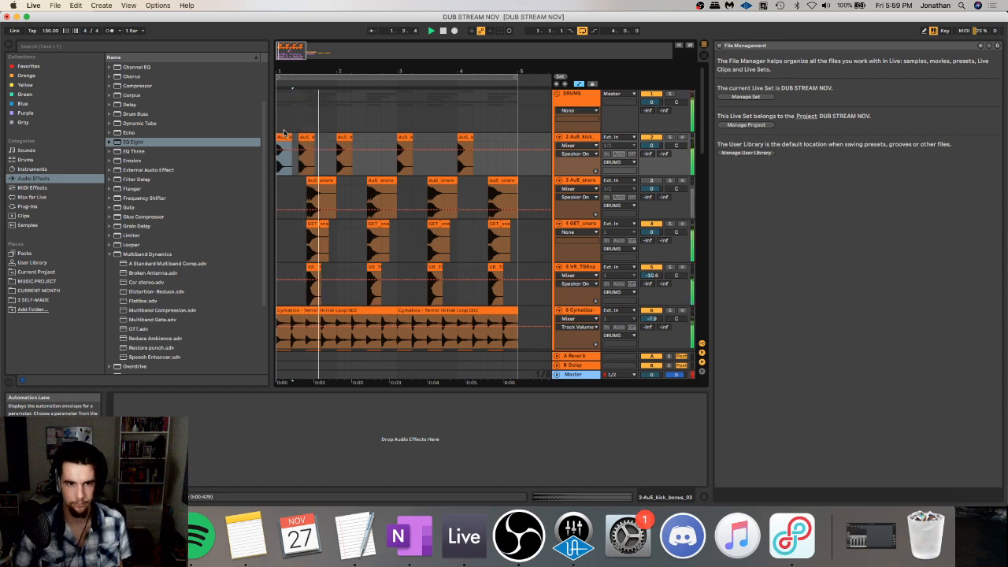
key("space")
key("super+z")
- Paste a copy of the kick directly after the first kick on the 2 Au5_kick track and play it back
left_click(292, 139)
key("super+v")
left_click(280, 137)
key("space")
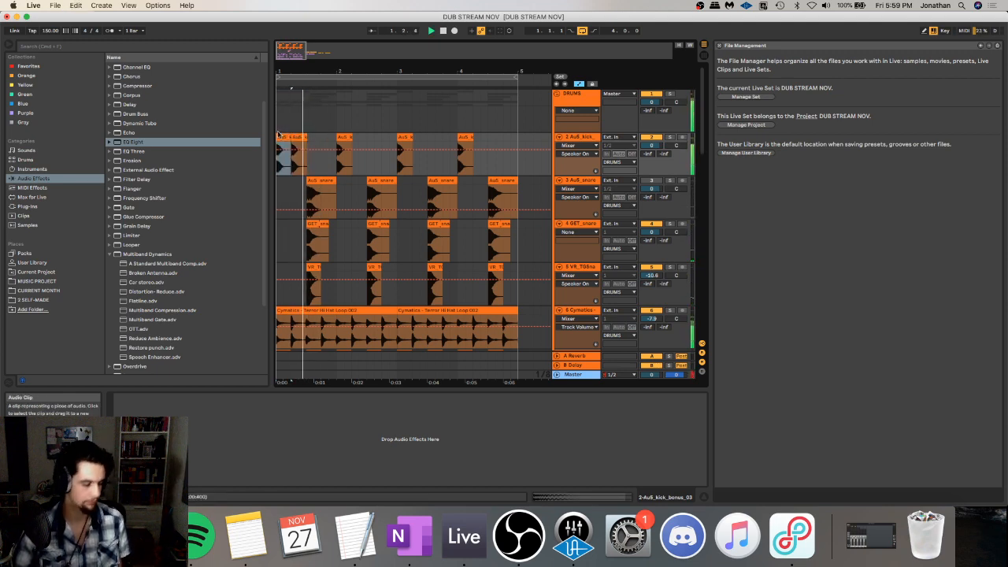
- Remove all destinations of LFO 1 in the Serum on 18 Serum
scroll(353, 178, "down", 10)
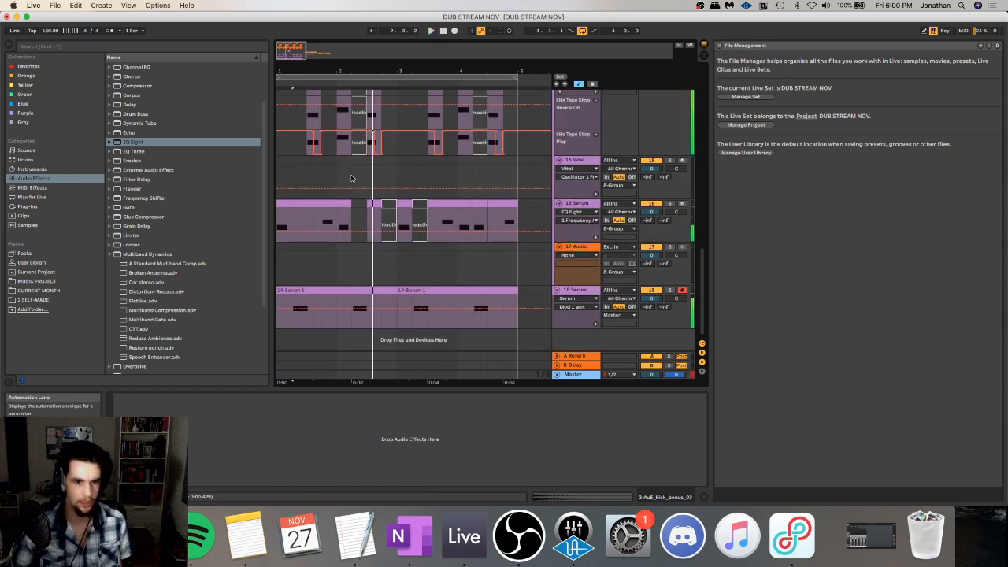
left_click(557, 297)
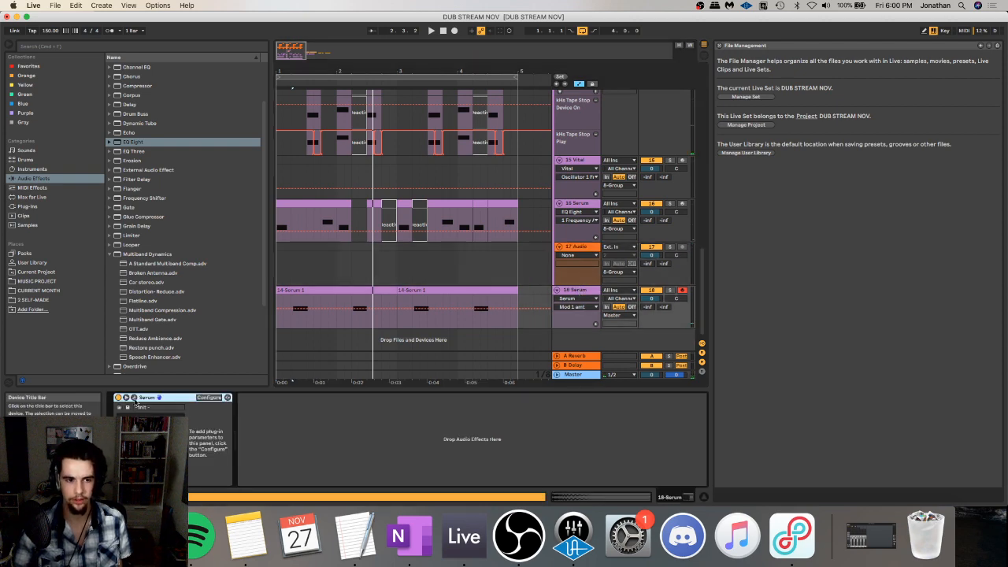
left_click(134, 398)
right_click(599, 284)
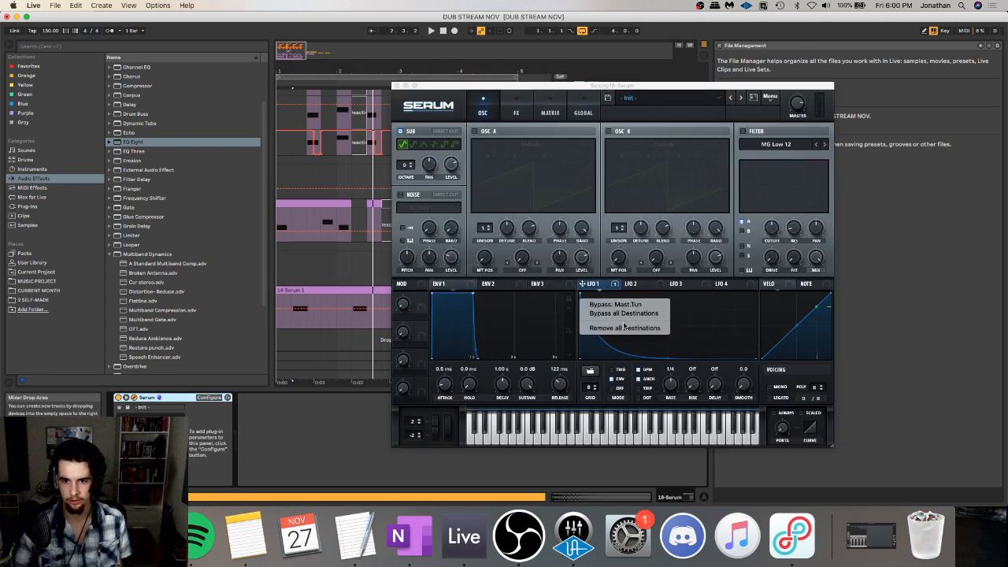
left_click(623, 328)
- Play the drop, close the Serum window, and review the bass tracks and 8 Group's EQ
key("space")
left_click(359, 310)
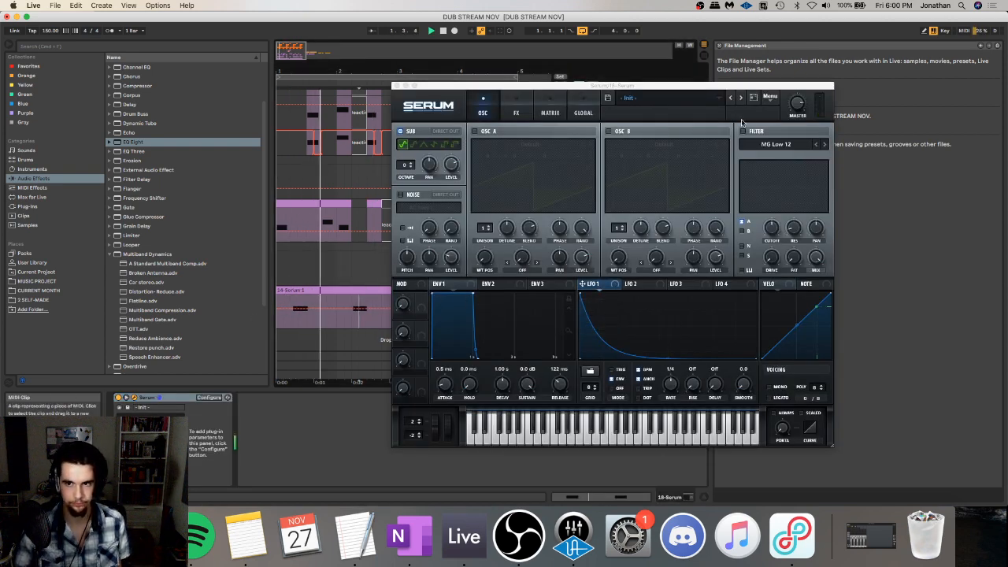
left_click(397, 85)
scroll(367, 144, "up", 5)
scroll(366, 144, "up", 4)
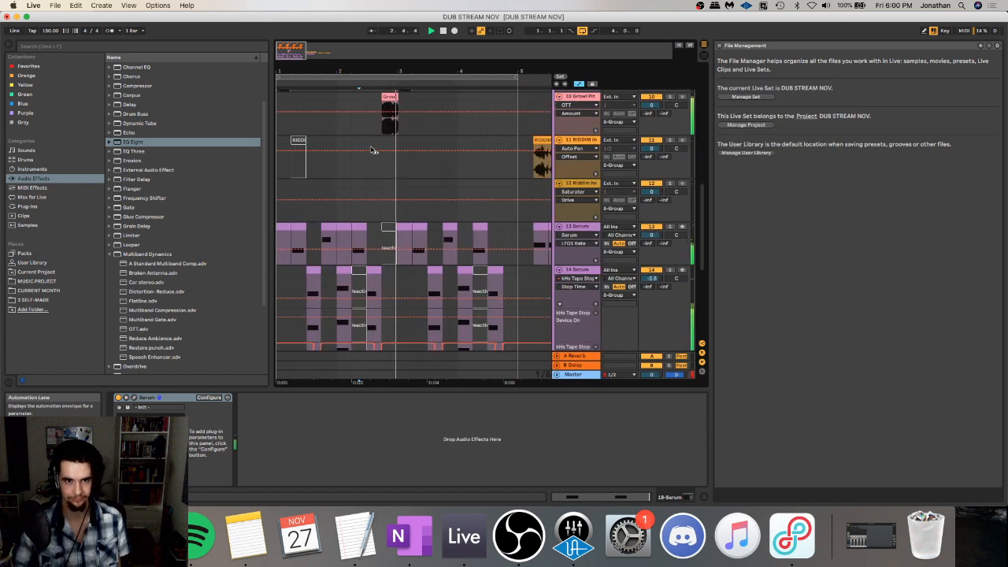
left_click(276, 105)
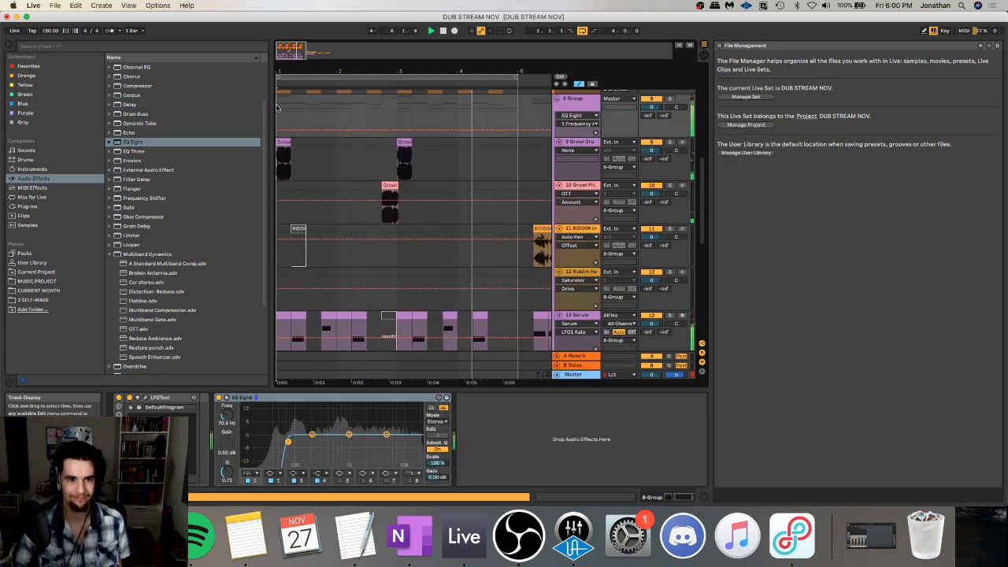
- Switch to the Twitch Stream Manager in Firefox and read the latest chat messages
left_click(55, 6)
left_click(142, 536)
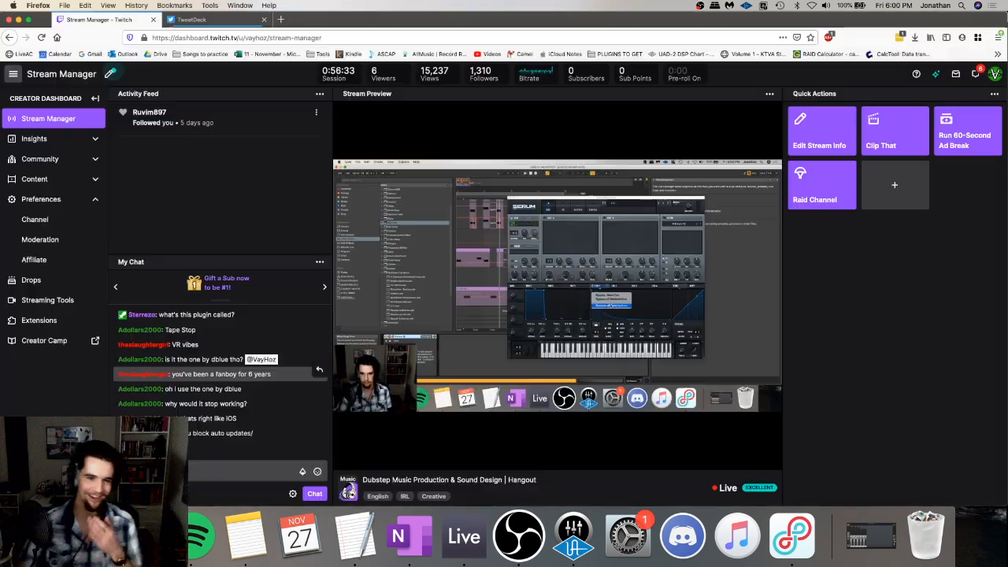
left_click_drag(252, 435, 290, 421)
left_click(253, 442)
left_click(272, 420)
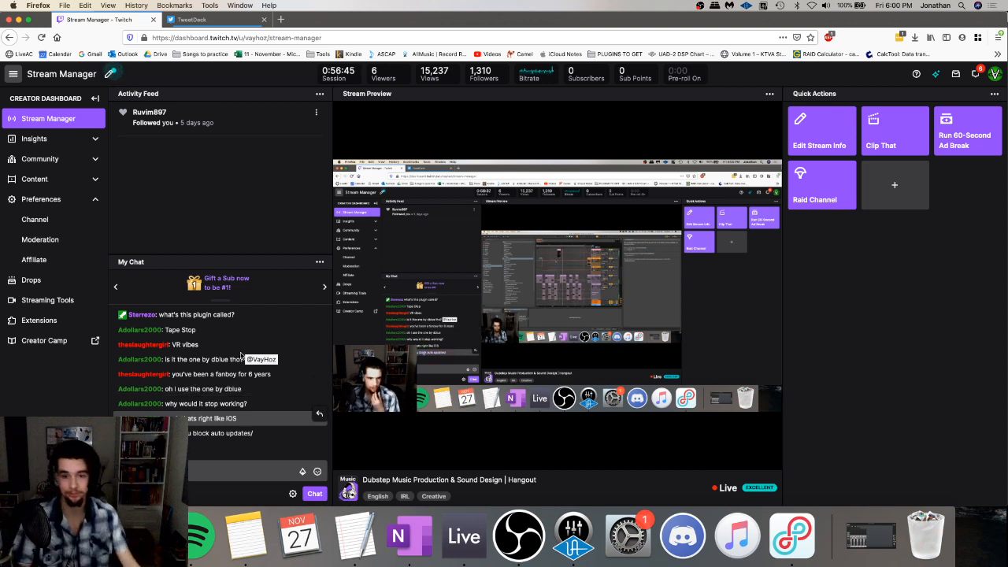
mouse_move(720, 299)
left_click(228, 434)
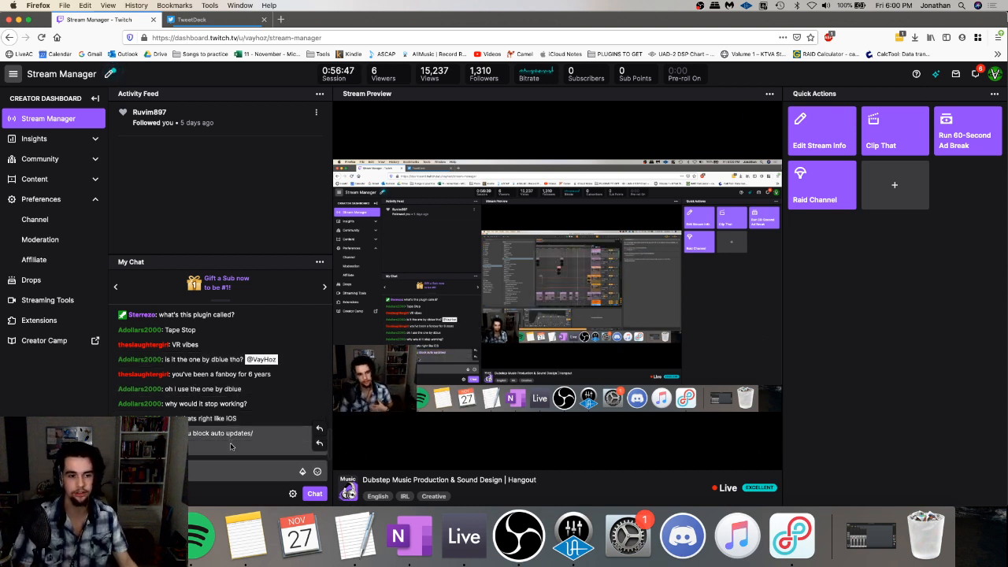
left_click_drag(232, 447, 122, 395)
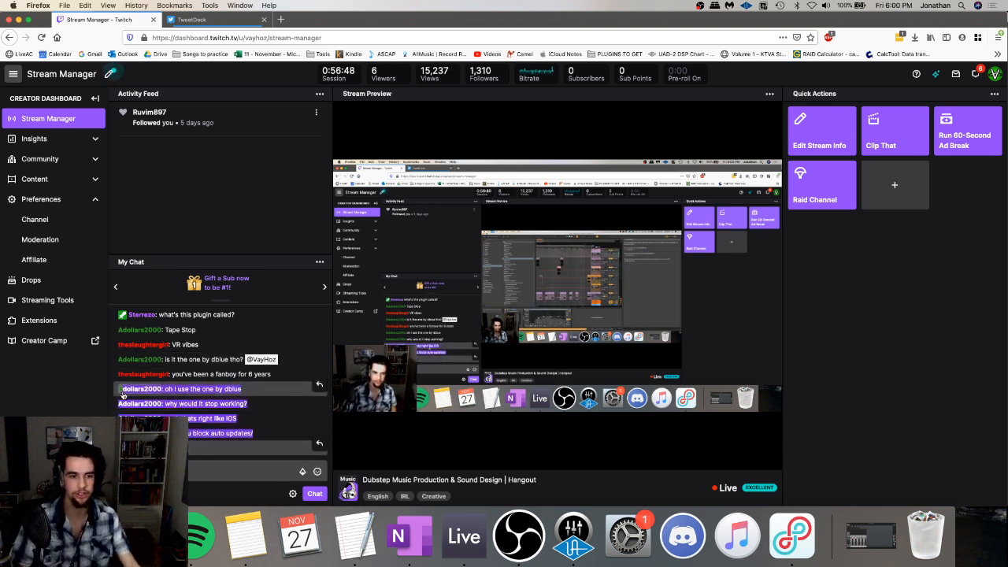
left_click(80, 398)
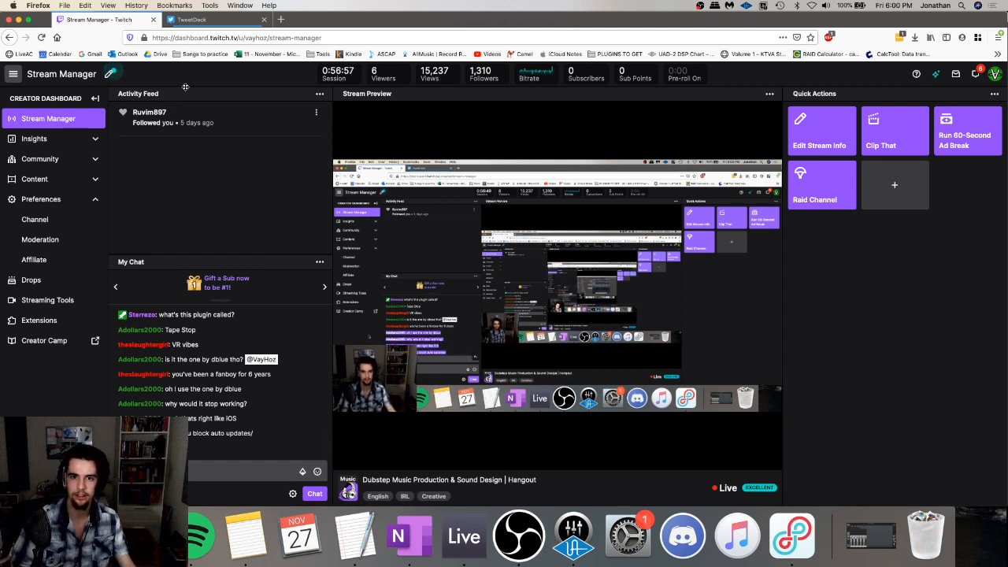
mouse_move(549, 70)
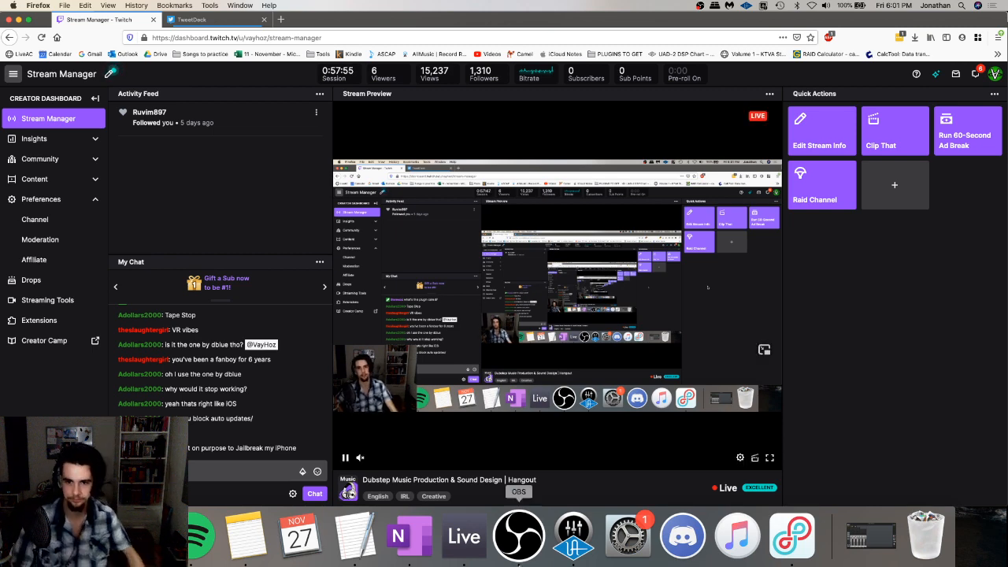
- Return to Live and play the opening of the drop repeatedly to check the bass group against the sub track
left_click(471, 537)
key("space")
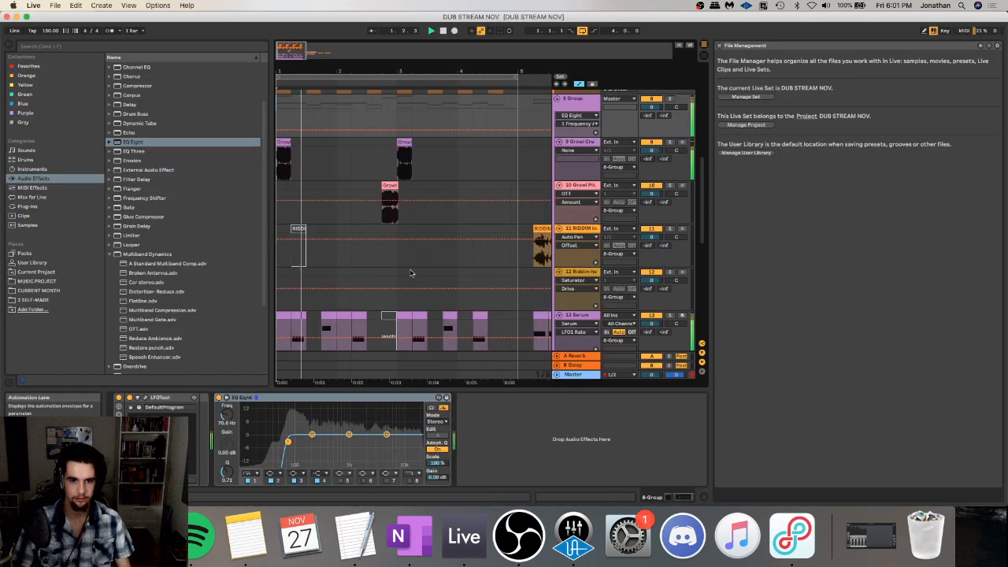
scroll(414, 271, "down", 6)
key("space")
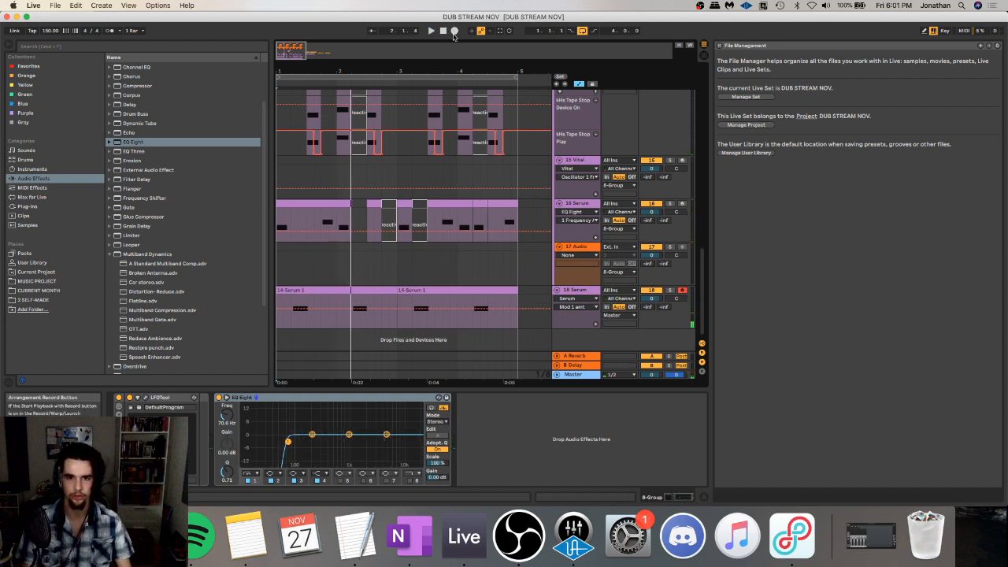
key("space")
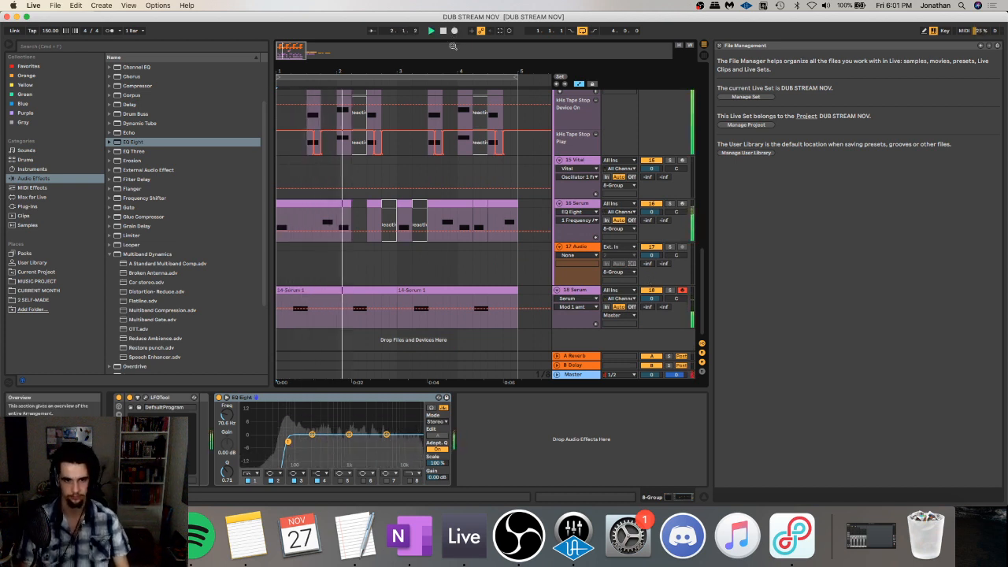
key("space")
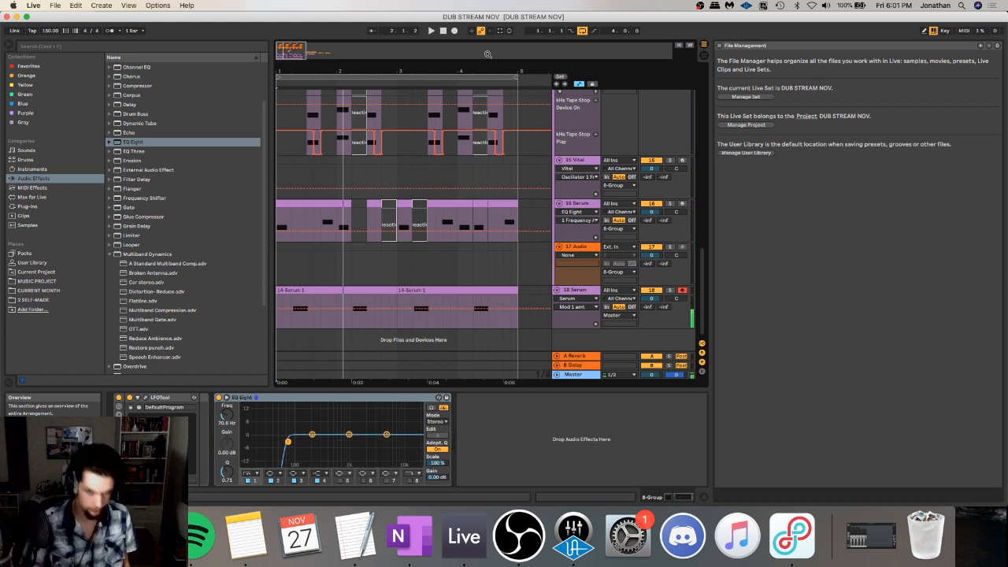
- Set the input monitoring of 18 Serum to In and play the sub clip from the start of the drop
left_click(607, 306)
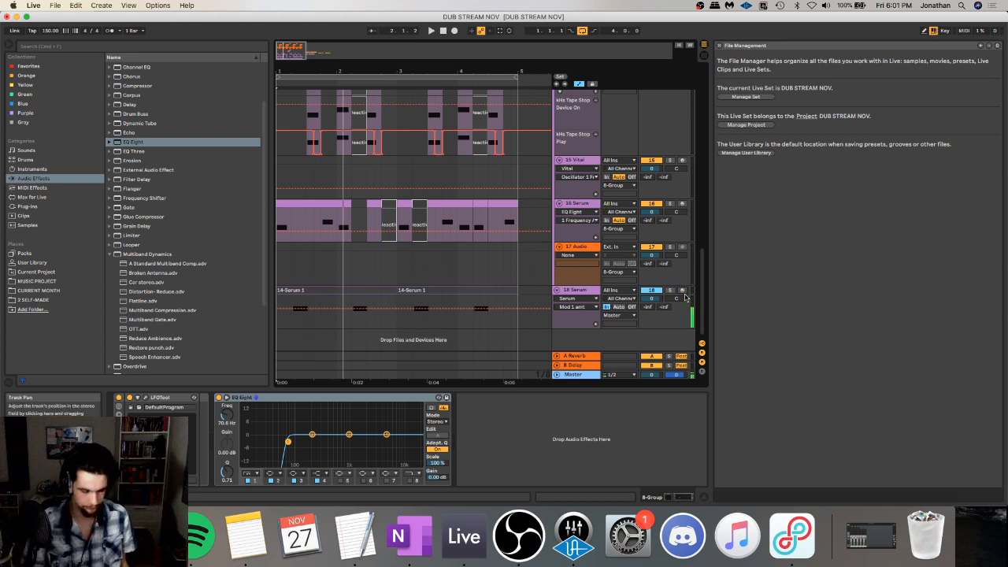
left_click(684, 291)
left_click(619, 307)
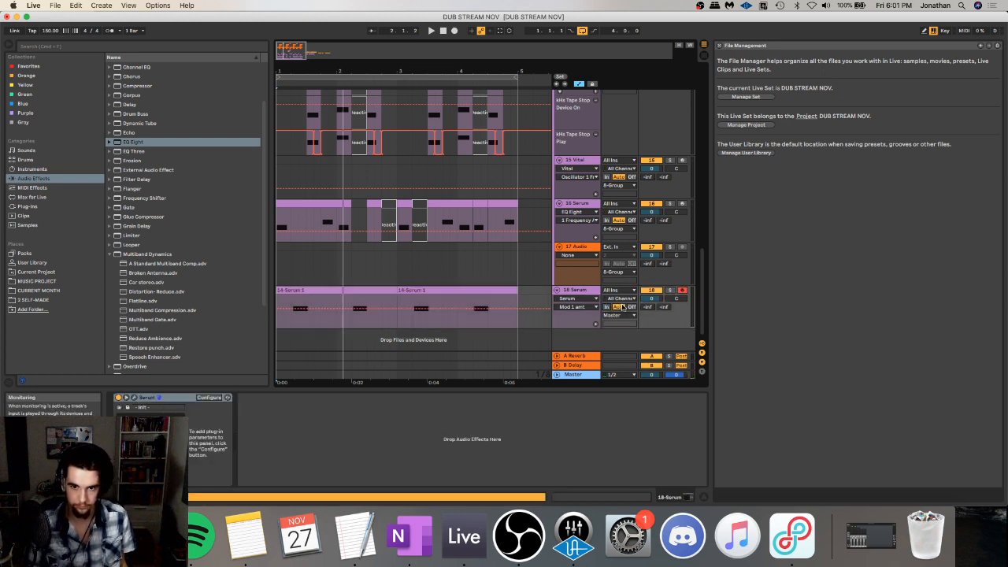
left_click(608, 307)
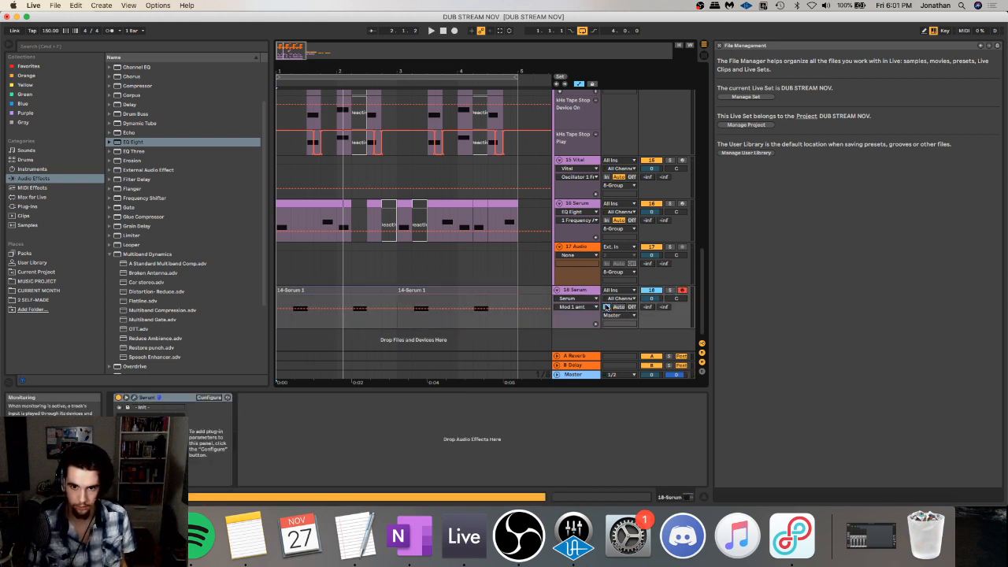
left_click(293, 293)
key("space")
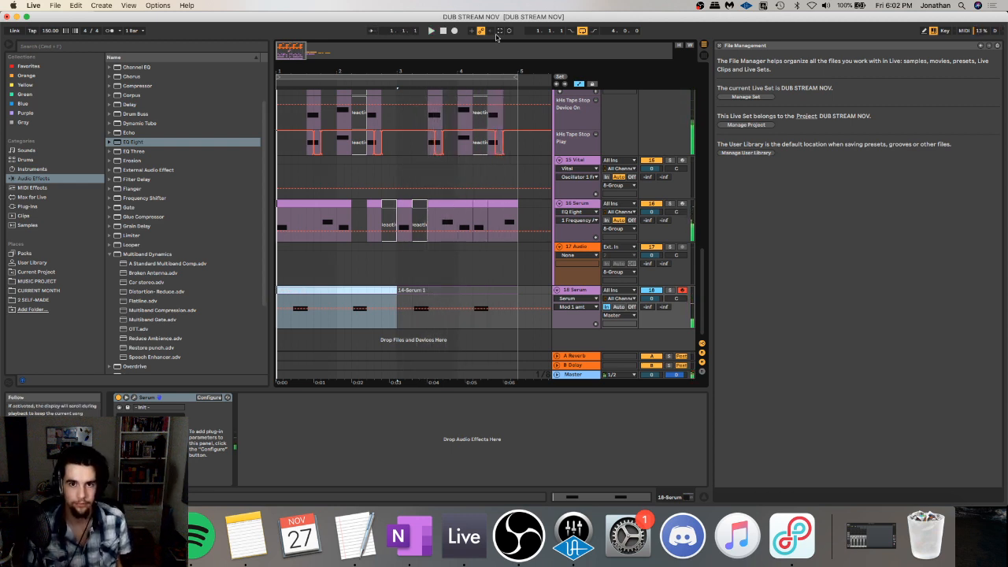
- Replay the drop from the start and set 18 Serum's monitoring to Auto with the track disarmed
key("space")
left_click(393, 288)
key("space")
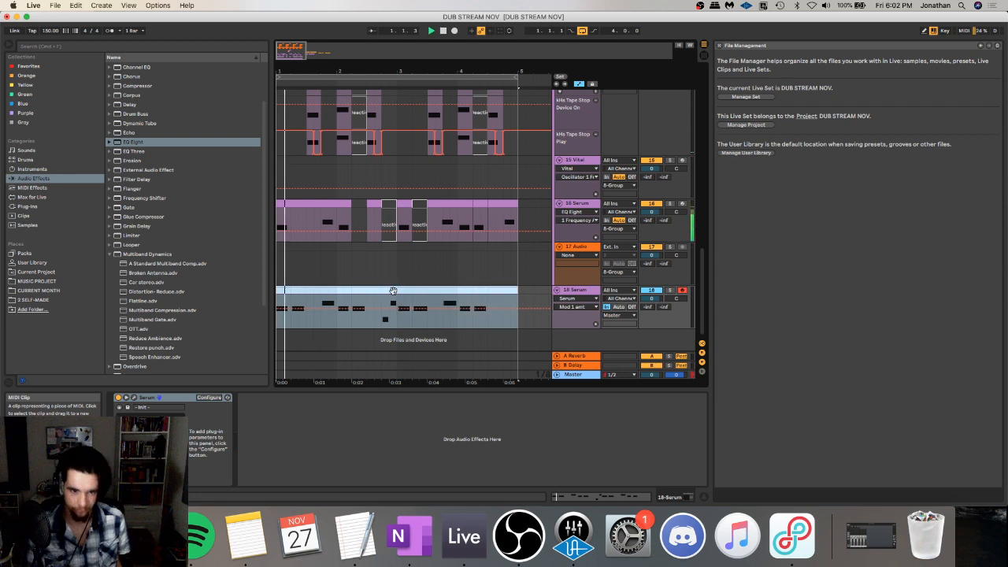
left_click(619, 307)
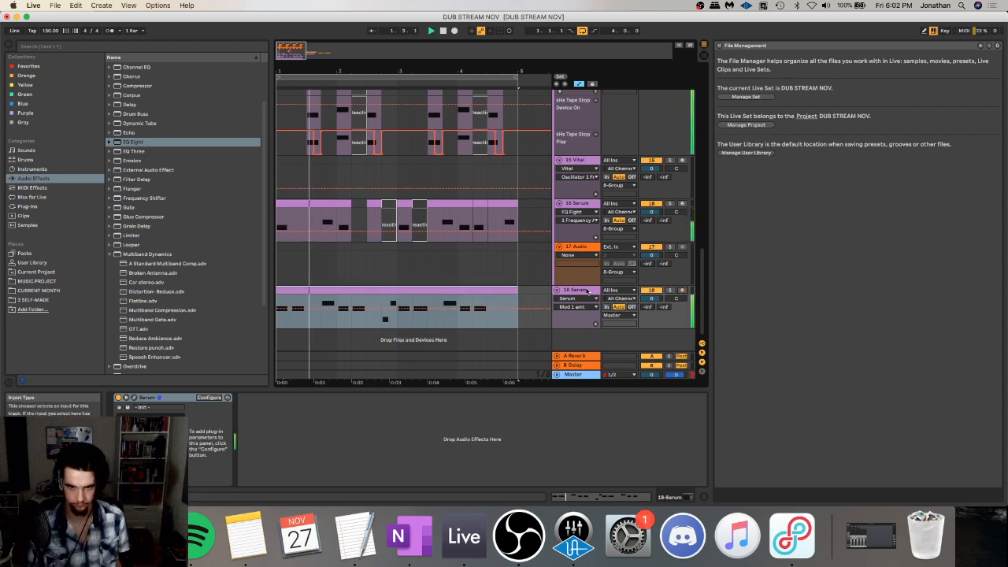
- Play the Growl Pitchbend clip at the end of bar 2, soloed and in the mix, to compare it with the sub
scroll(548, 286, "up", 3)
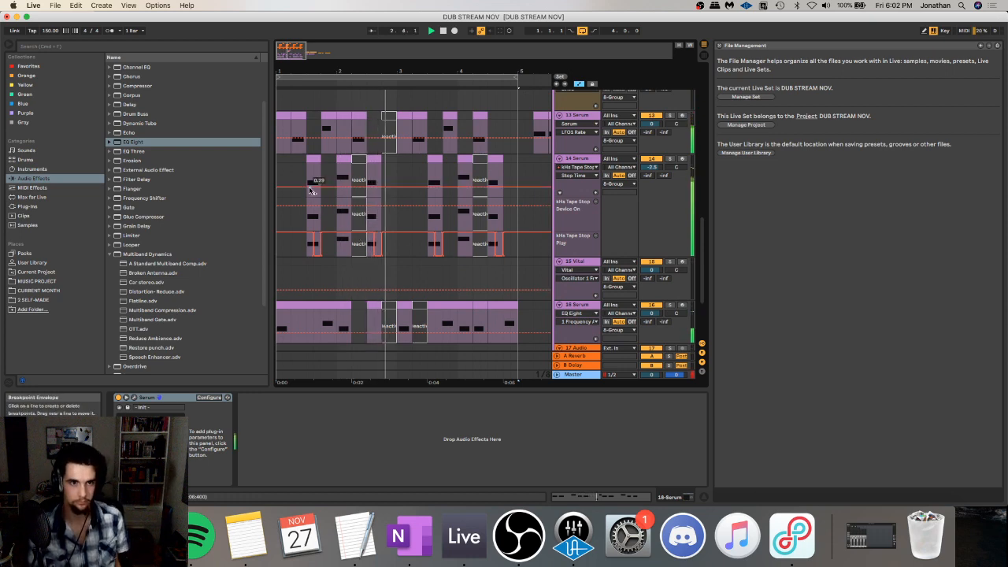
scroll(343, 195, "up", 4)
key("space")
left_click(385, 121)
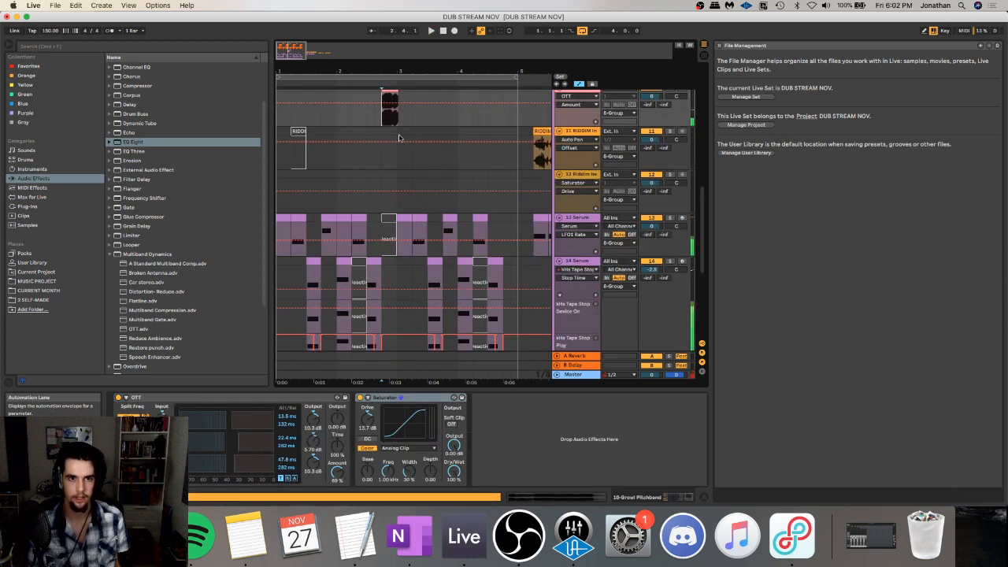
scroll(400, 139, "up", 2)
key("space")
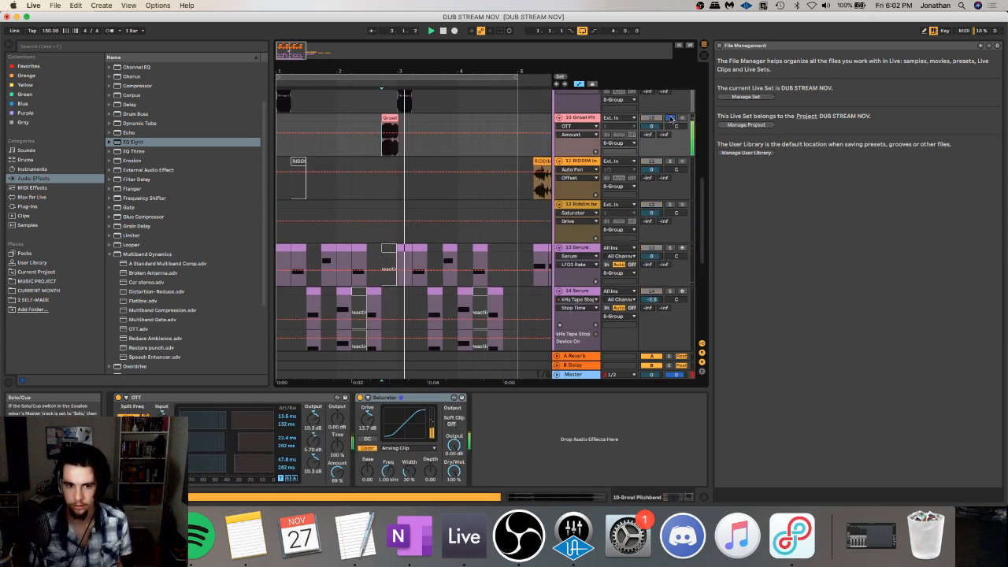
key("space")
scroll(671, 237, "down", 5)
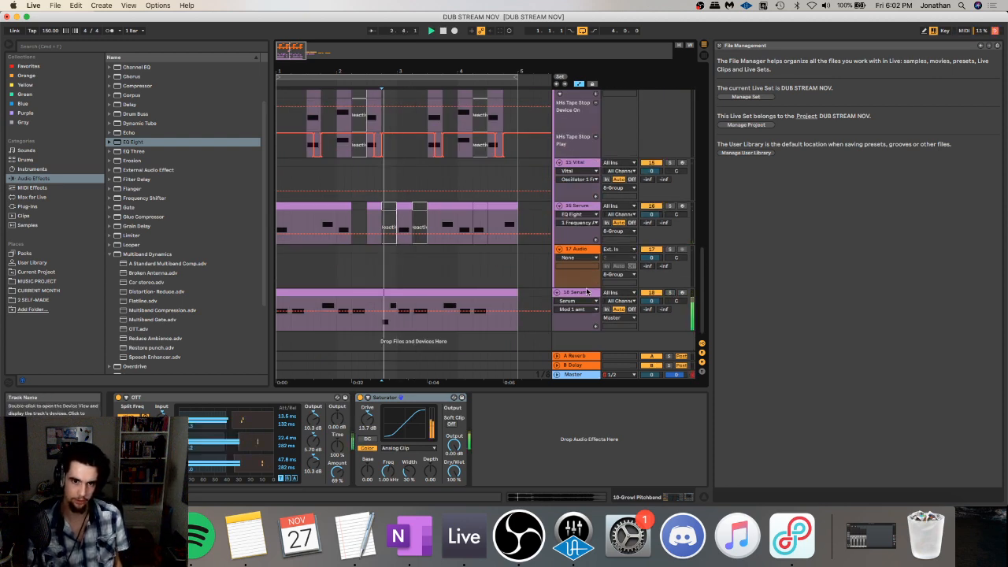
key("space")
- Fold the 8 Group bass group and group it together with 18 Serum in a new outer group
scroll(576, 290, "up", 4)
scroll(576, 290, "up", 5)
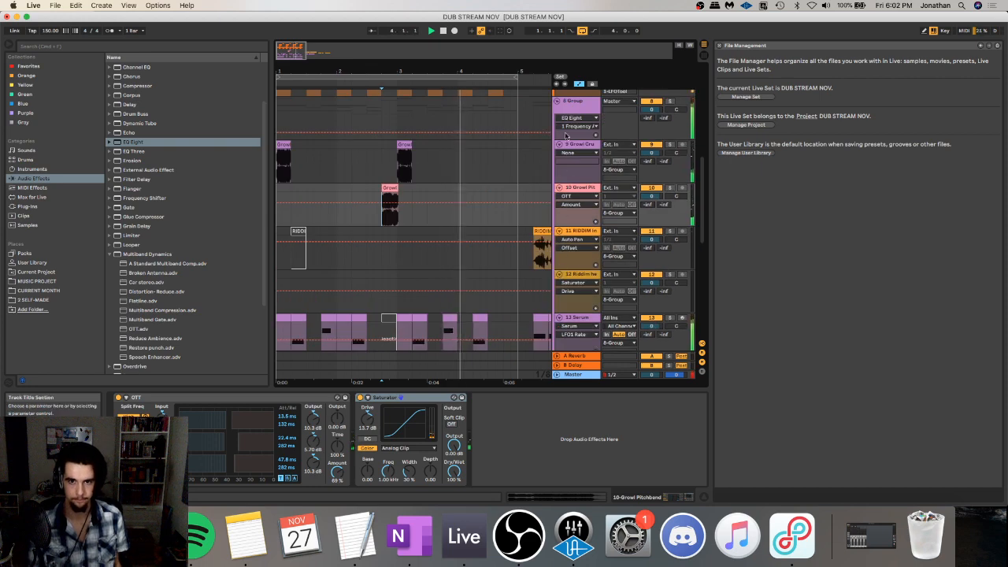
left_click(585, 116)
key("space")
left_click(557, 101)
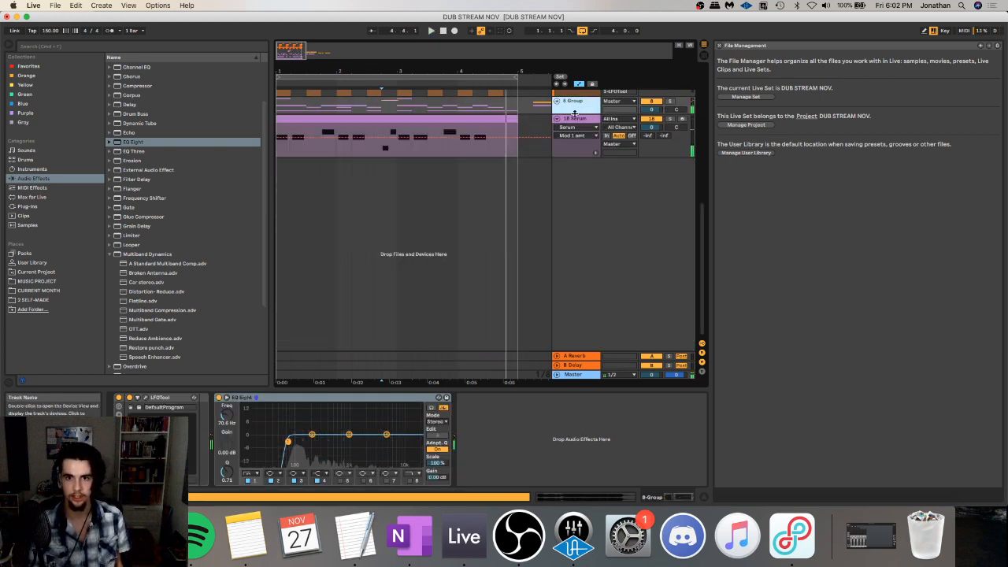
left_click(579, 119, "shift")
key("super+g")
- Move LFOTool from the inner bass group to the new outer 8 Group and play the drop from the start
left_click(574, 145)
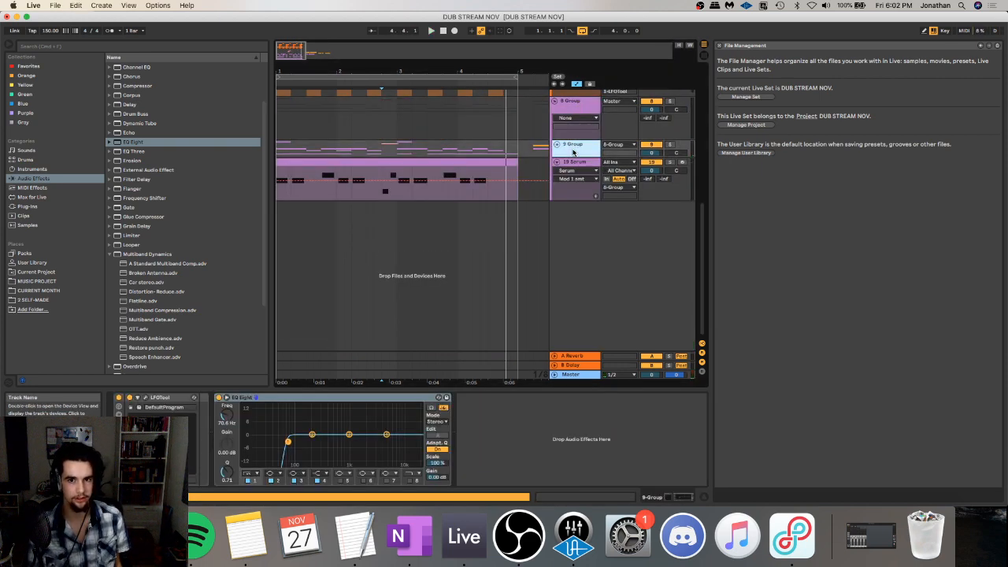
left_click(165, 397)
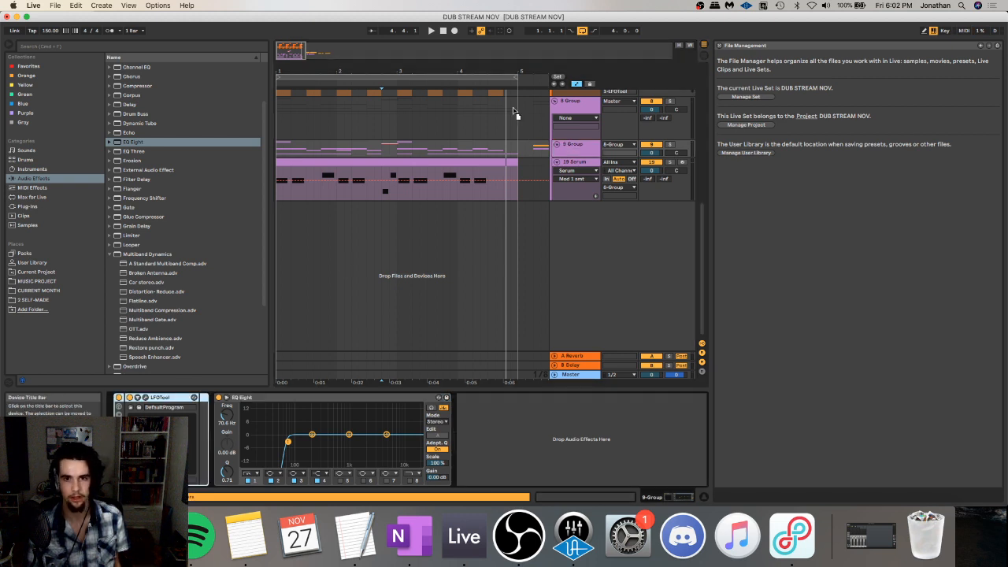
key("Delete")
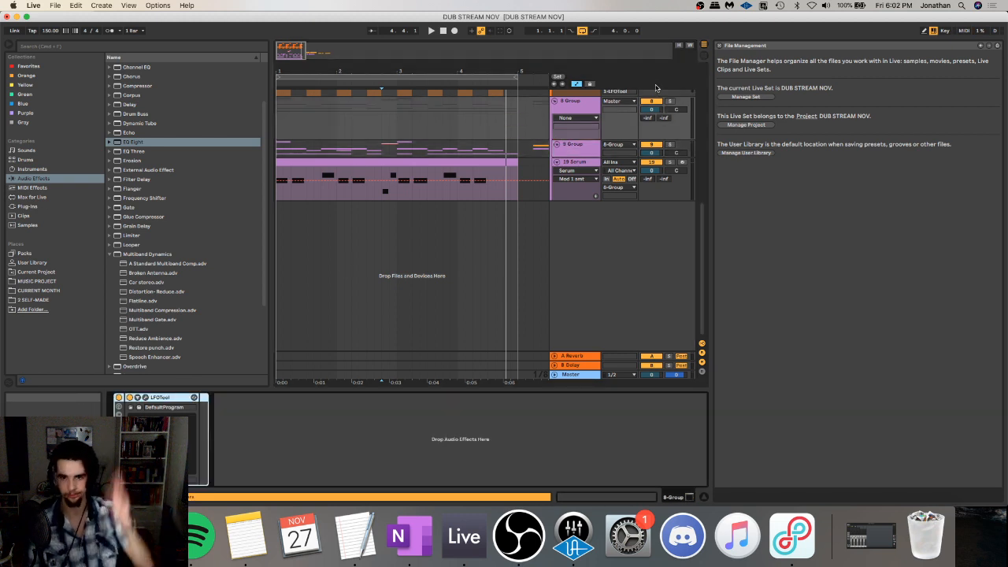
left_click(284, 122)
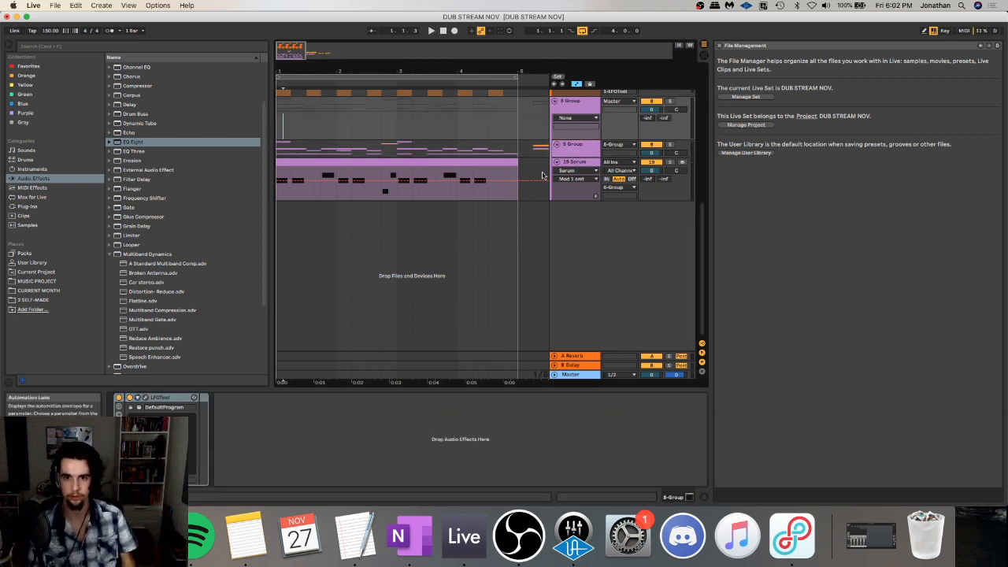
left_click(278, 109)
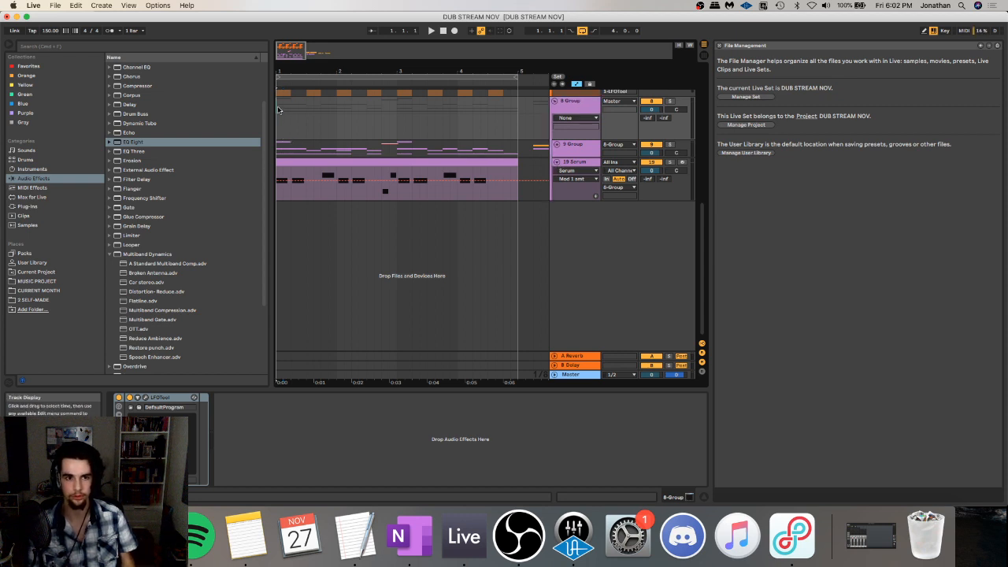
key("space")
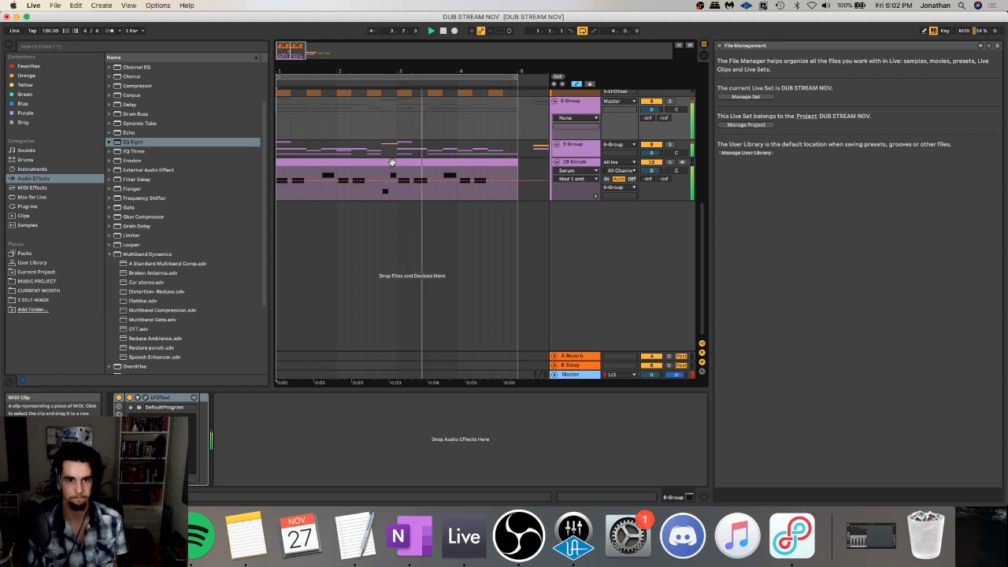
- Cut the section from 2.4.1 to 3.1.1 out of the 19 Serum sub clip and paste it at bar 5
left_click_drag(384, 189, 394, 175)
key("space")
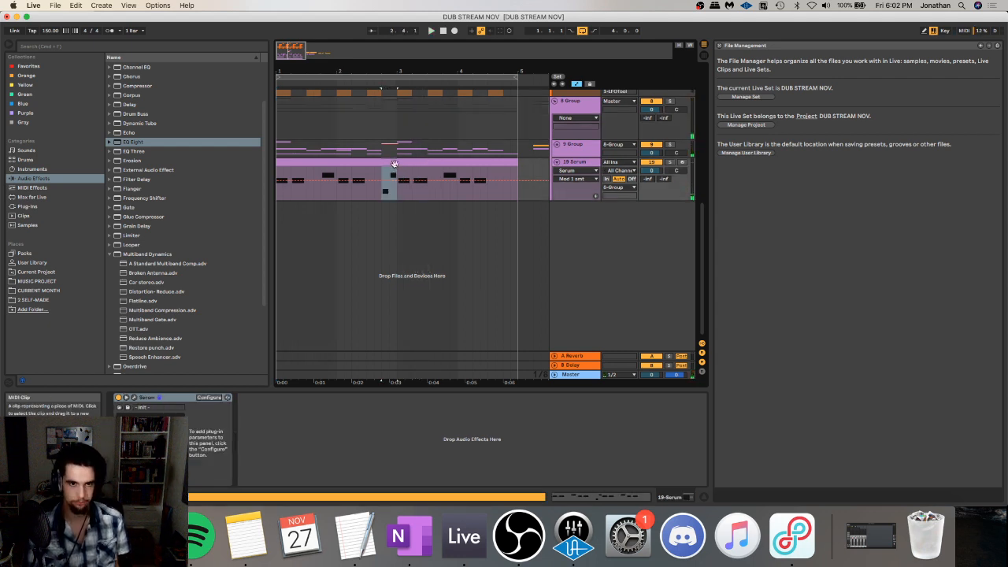
key("super+e")
key("super+x")
left_click(523, 165)
key("super+v")
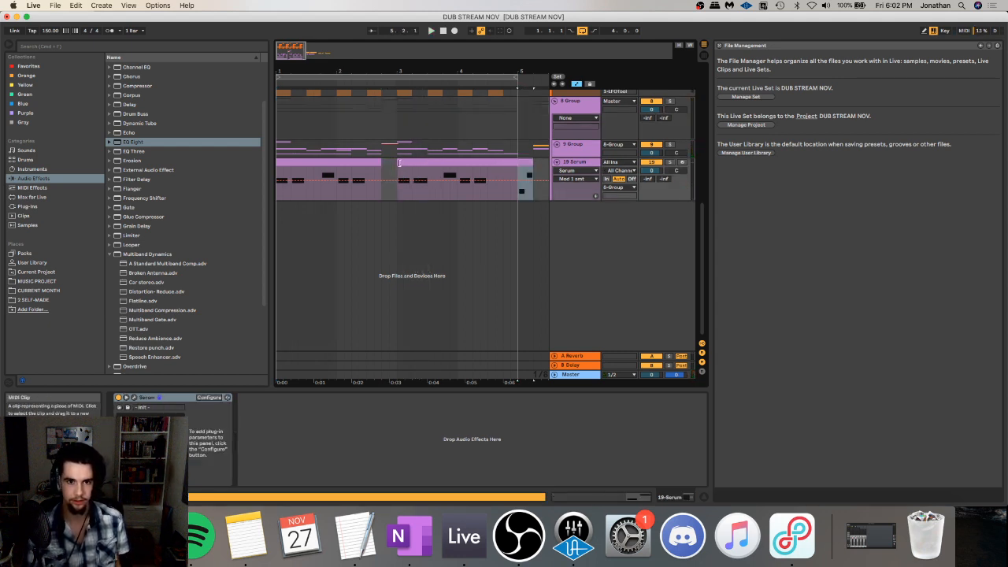
- Arm 19 Serum, open its Serum, record a new sub note into the gap at 2.4.1, and close the plug-in window
left_click(384, 165)
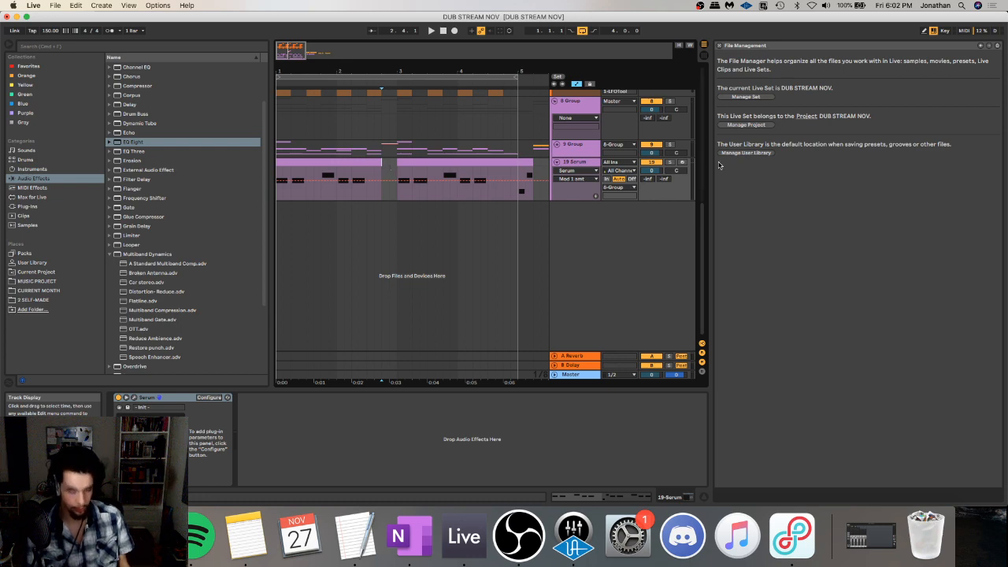
left_click(683, 162)
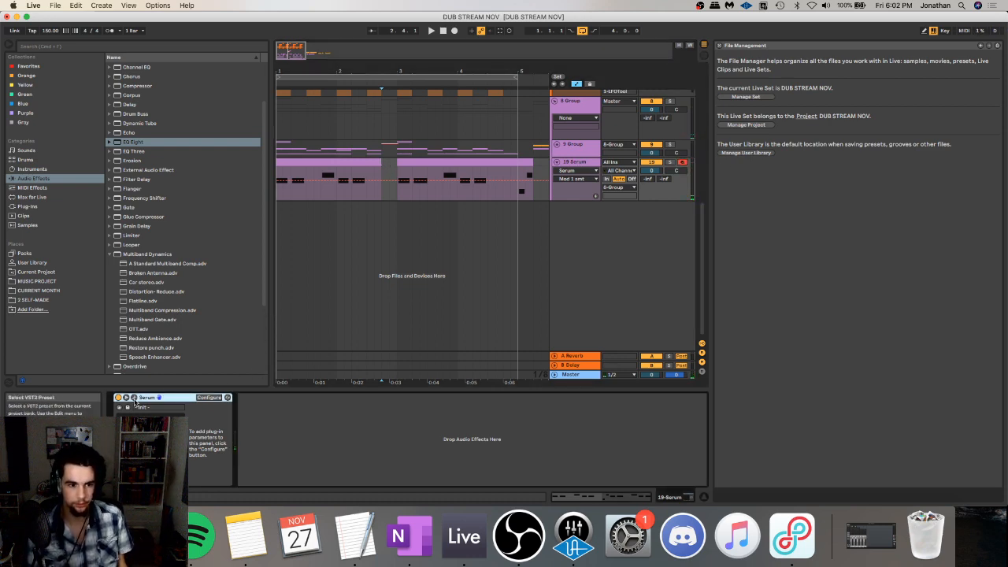
left_click(134, 398)
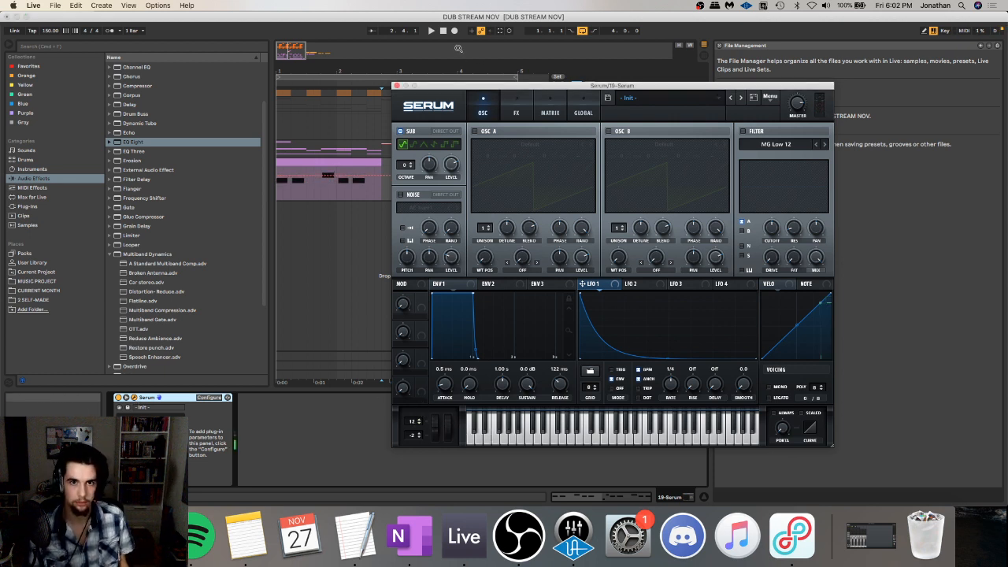
left_click(454, 32)
left_click(444, 31)
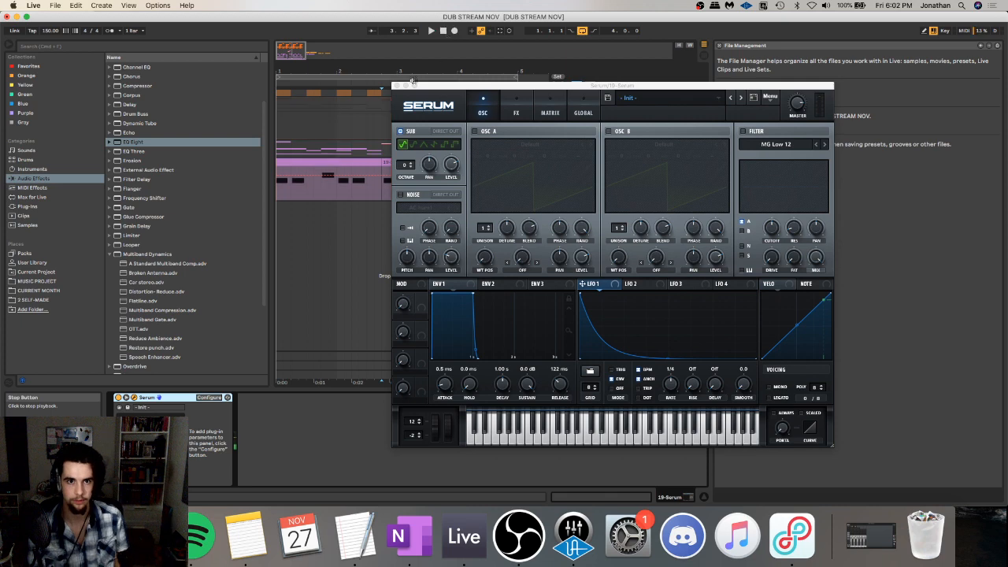
left_click(397, 85)
- Play back the recorded sub take at 2.4.1 and transpose its E-1 note up an octave to E0
key("space")
left_click_drag(518, 170, 397, 164)
key("space")
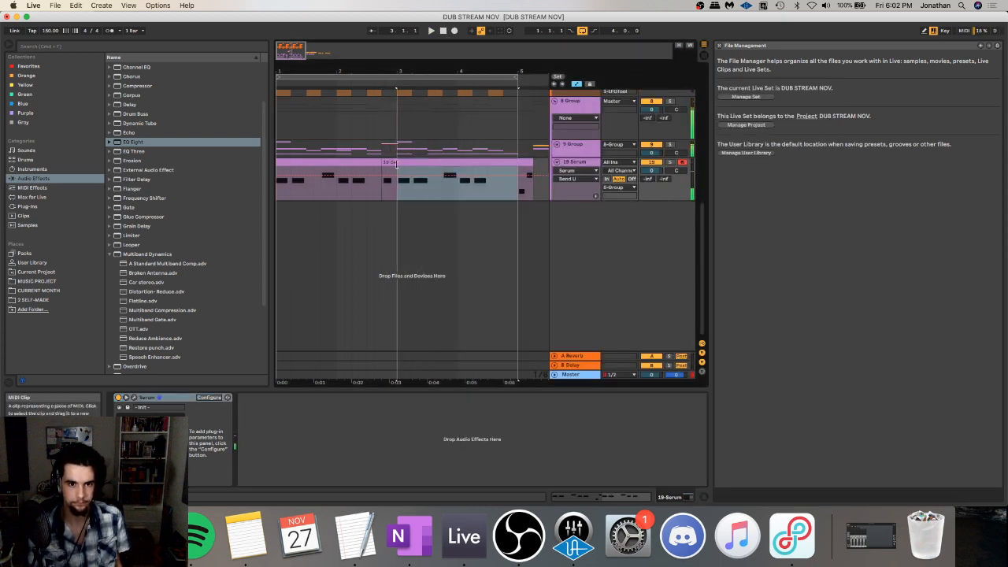
double_click(397, 164)
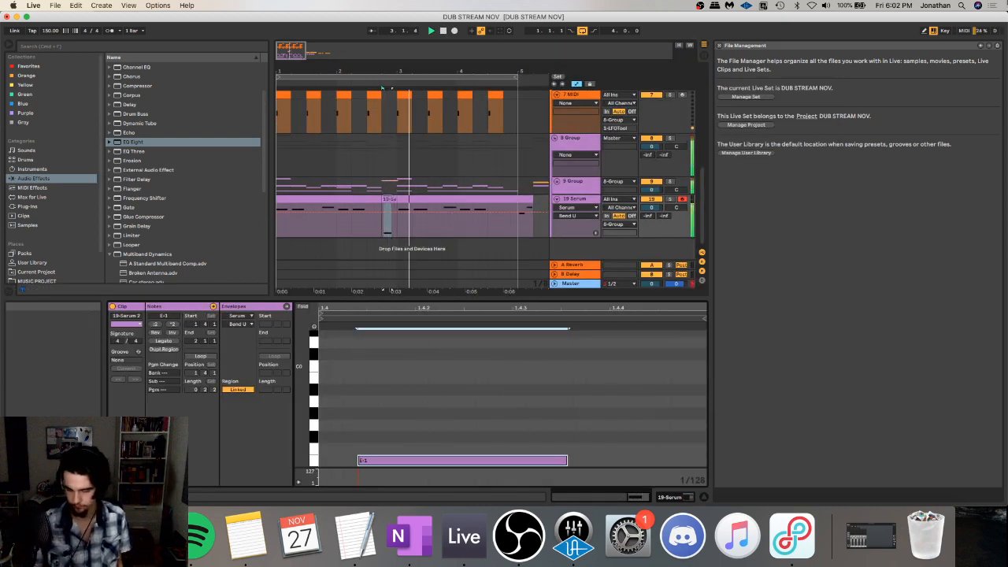
key("shift+Up")
key("space")
key("space")
scroll(481, 352, "up", 5)
key("space")
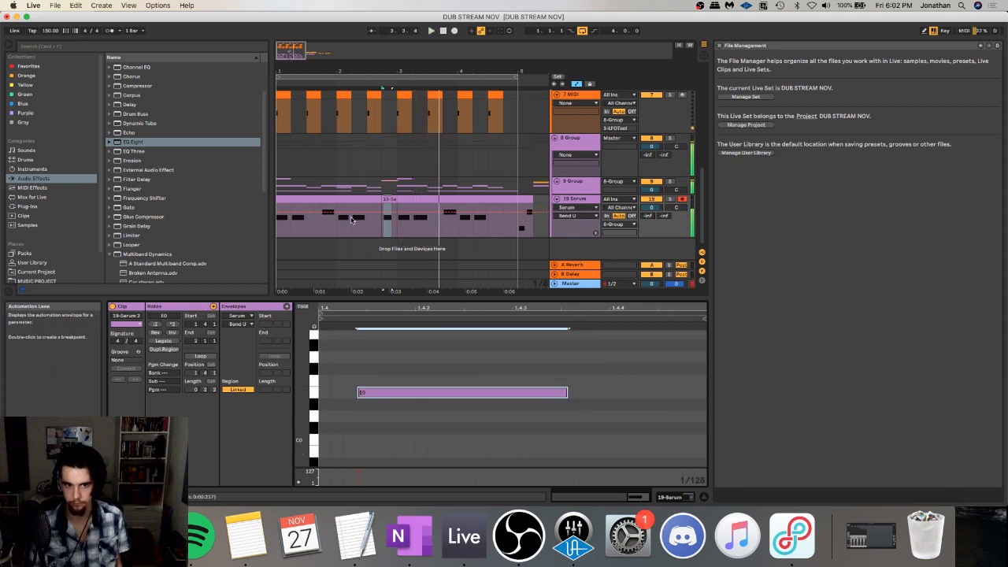
- Try the D0–F0 phrase from bar 5 in place of the recorded note at 2.4.1, play it, and undo the swap
left_click(520, 223)
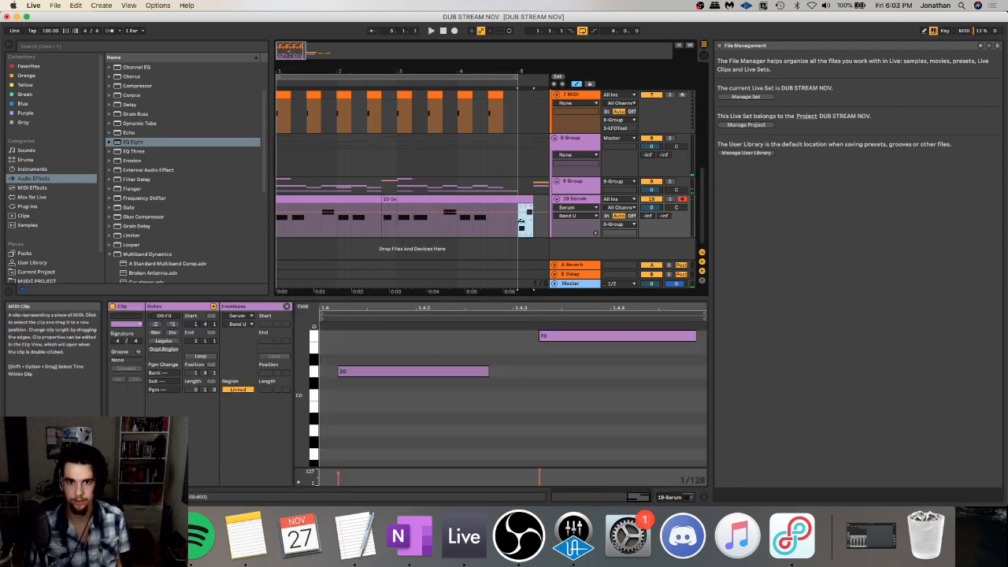
left_click_drag(521, 221, 532, 202)
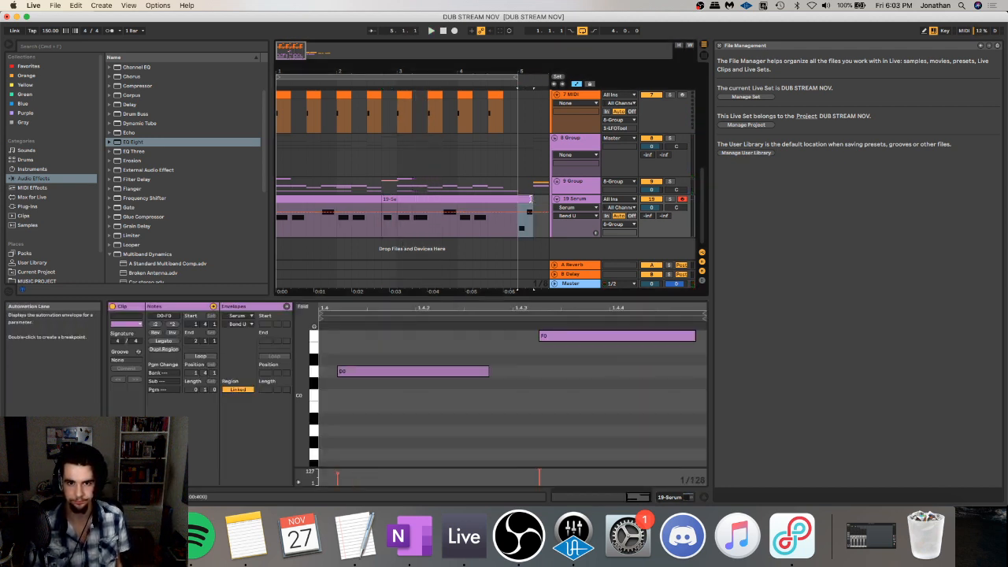
key("super+x")
left_click(386, 200)
key("super+v")
key("space")
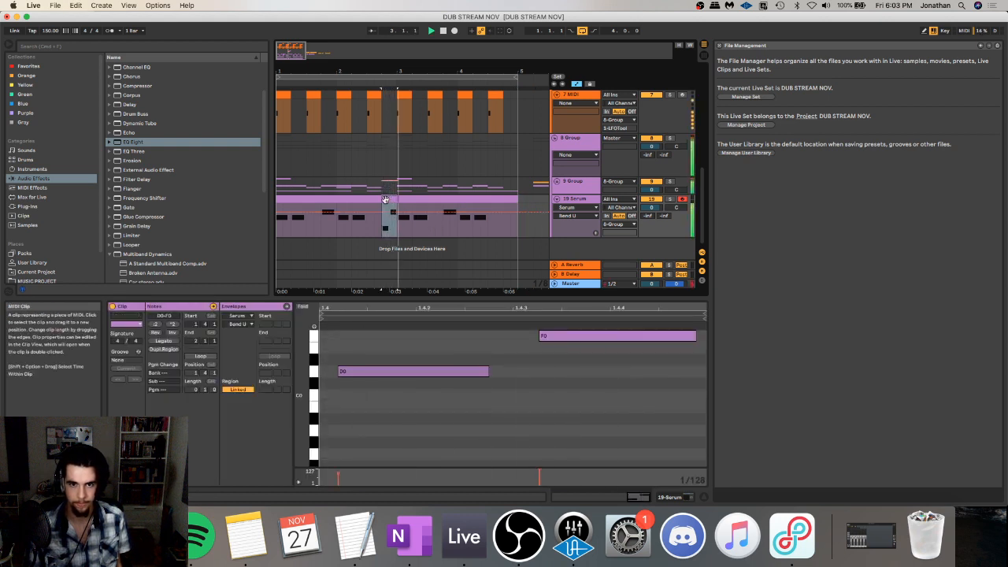
left_click(522, 227)
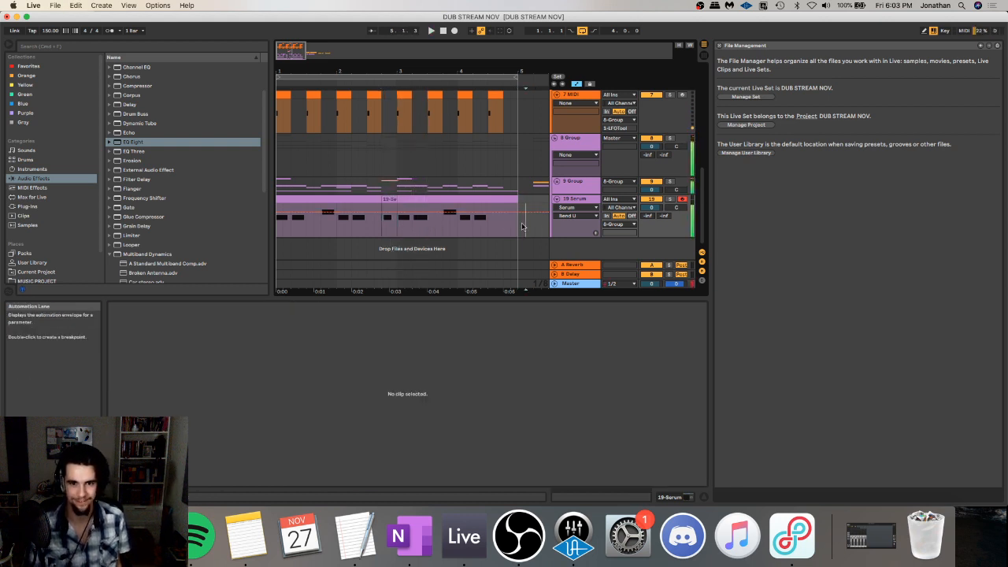
key("super+z")
- Select the first sub clip on 19 Serum and save the Live Set
left_click(289, 199)
key("super+s")
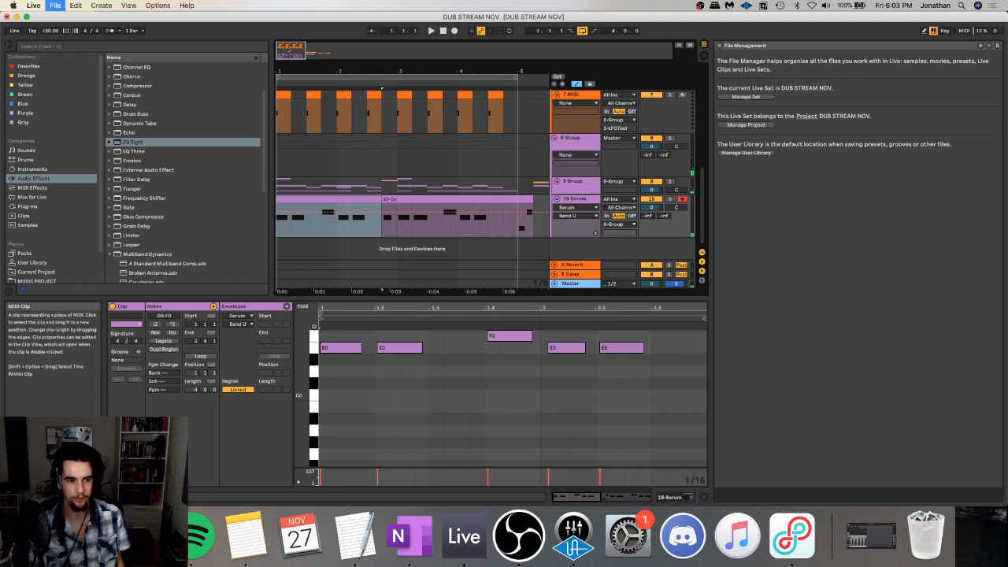
- Switch to the Twitch Stream Manager in Firefox and read the newest chat message about jailbreaking an iPhone
key("super+Tab")
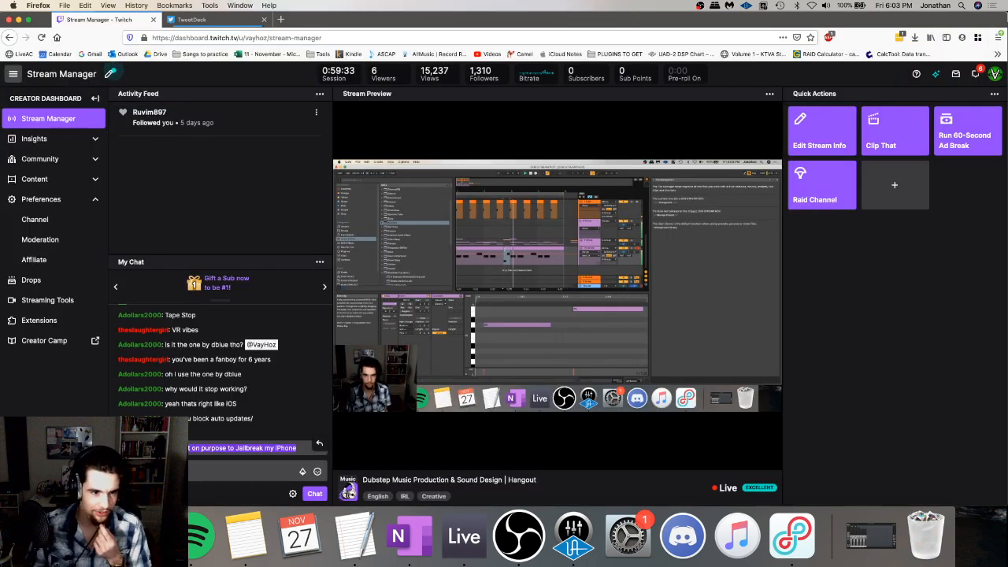
left_click(207, 447)
double_click(208, 447)
left_click(237, 446)
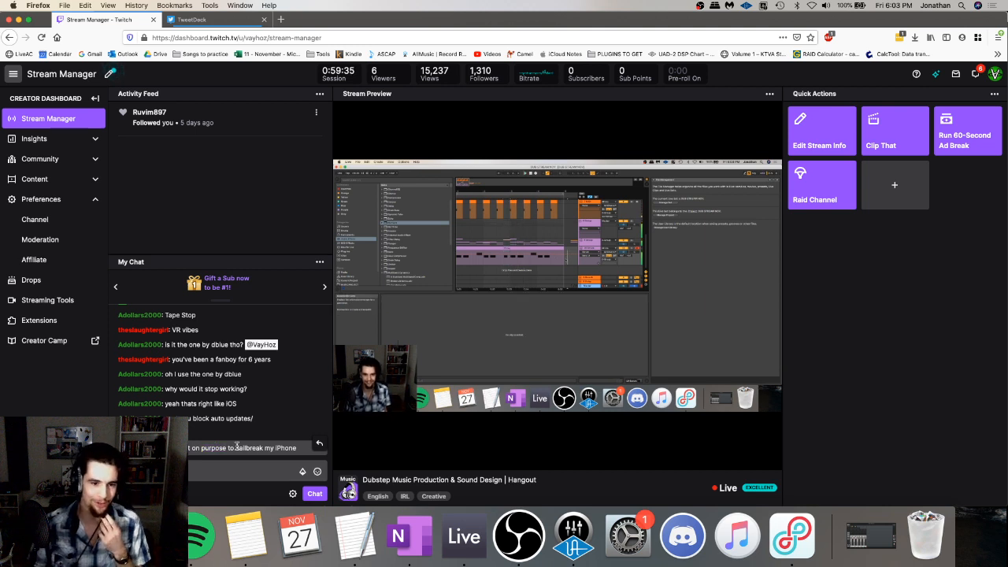
triple_click(257, 448)
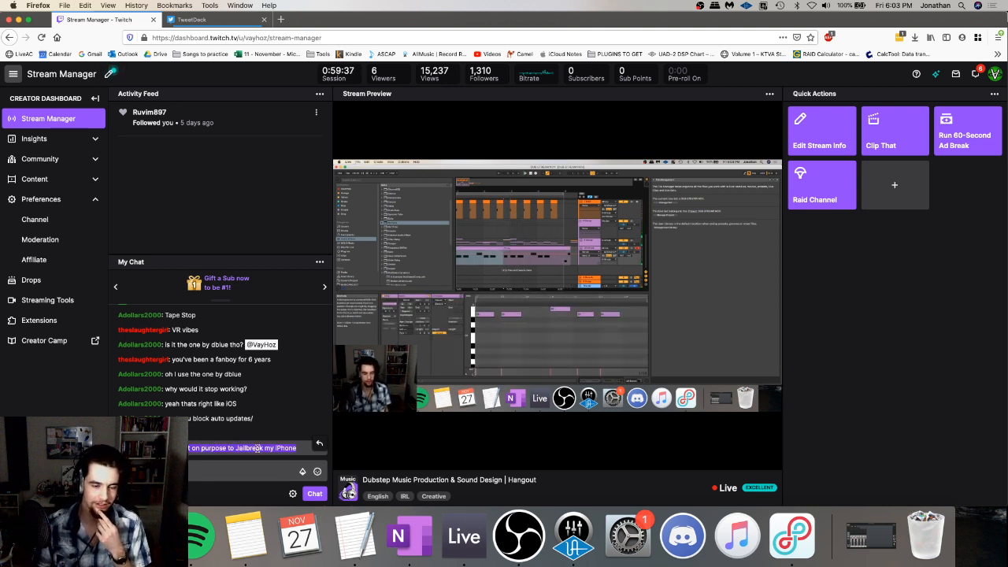
left_click(271, 449)
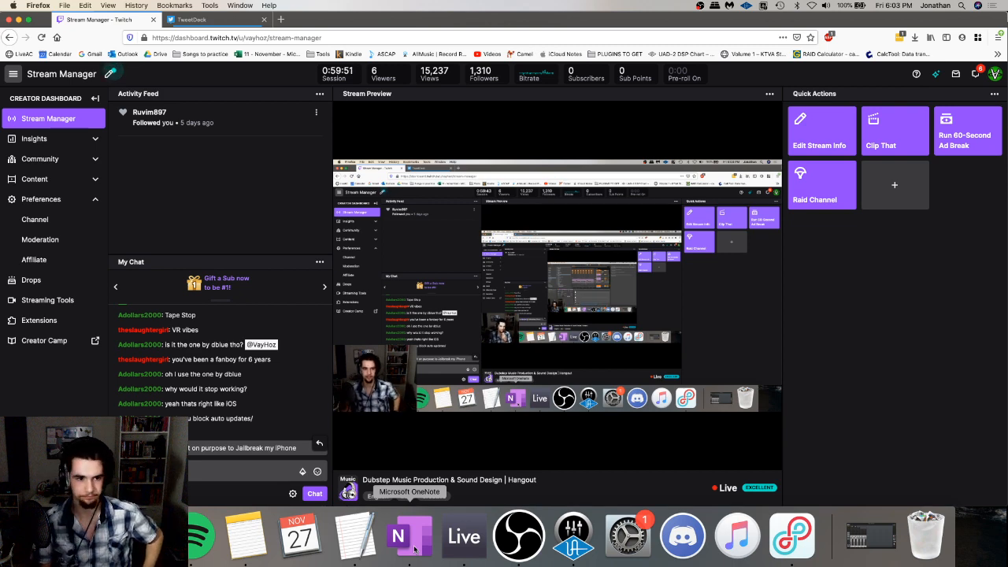
left_click(454, 544)
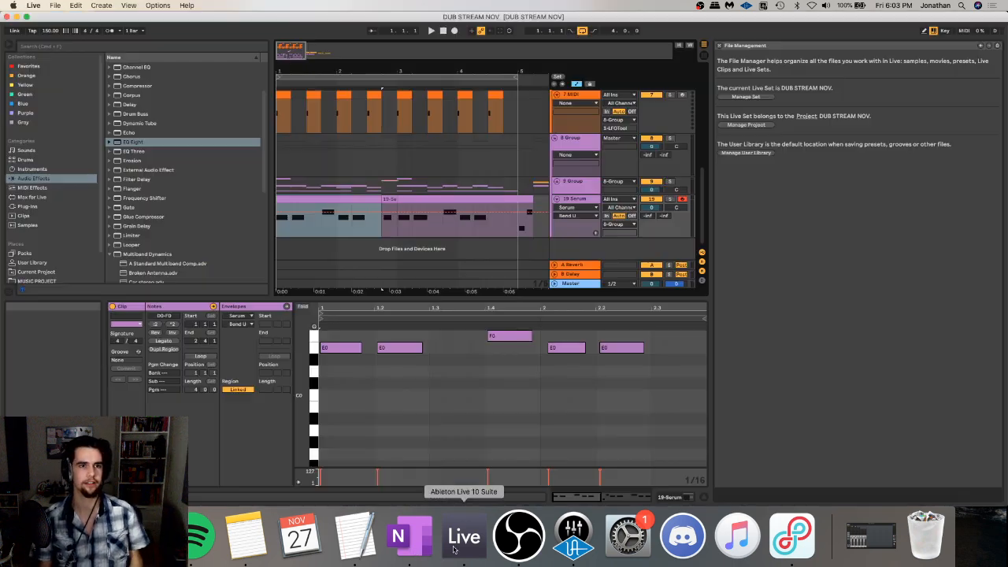
key("super+Tab")
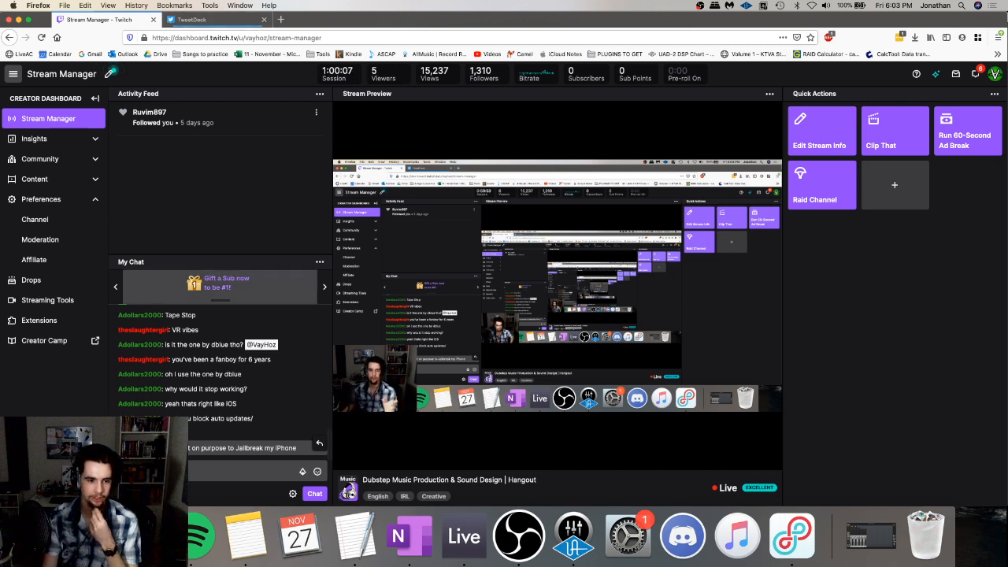
- Switch to Spotify, clear the previous search text and look over the recent searches
left_click(194, 536)
left_click(348, 22)
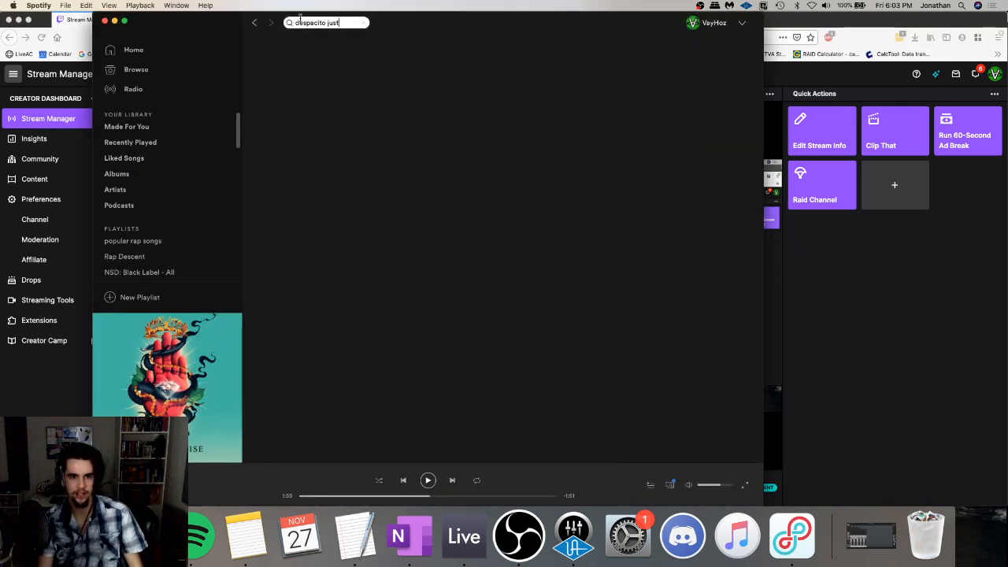
key("super+a")
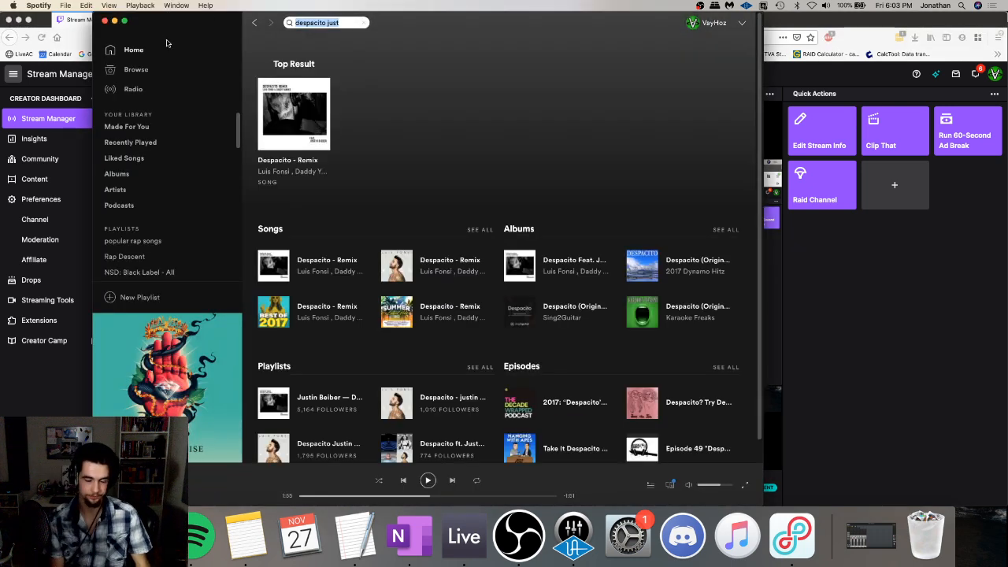
key("BackSpace")
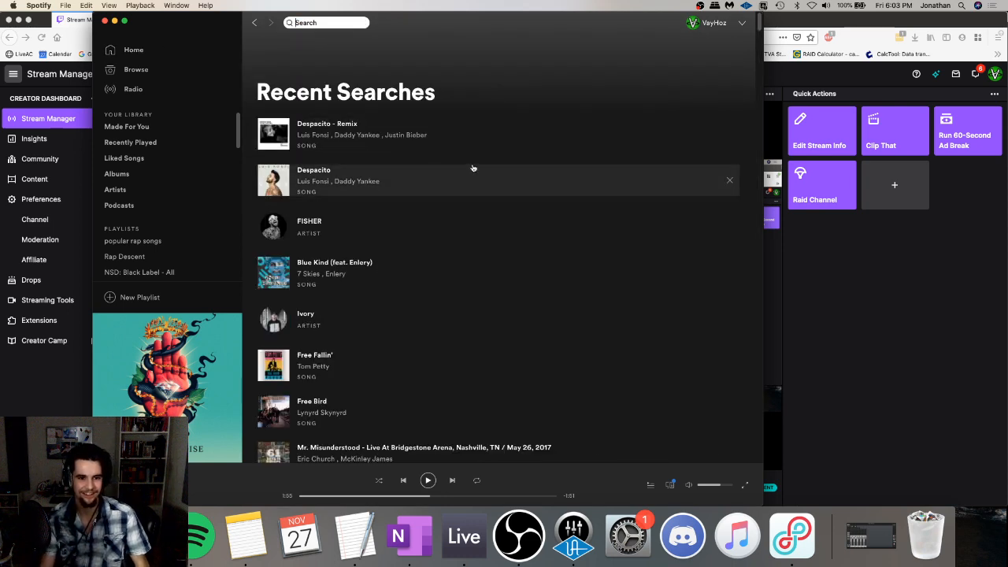
scroll(405, 326, "down", 1)
scroll(383, 301, "up", 4)
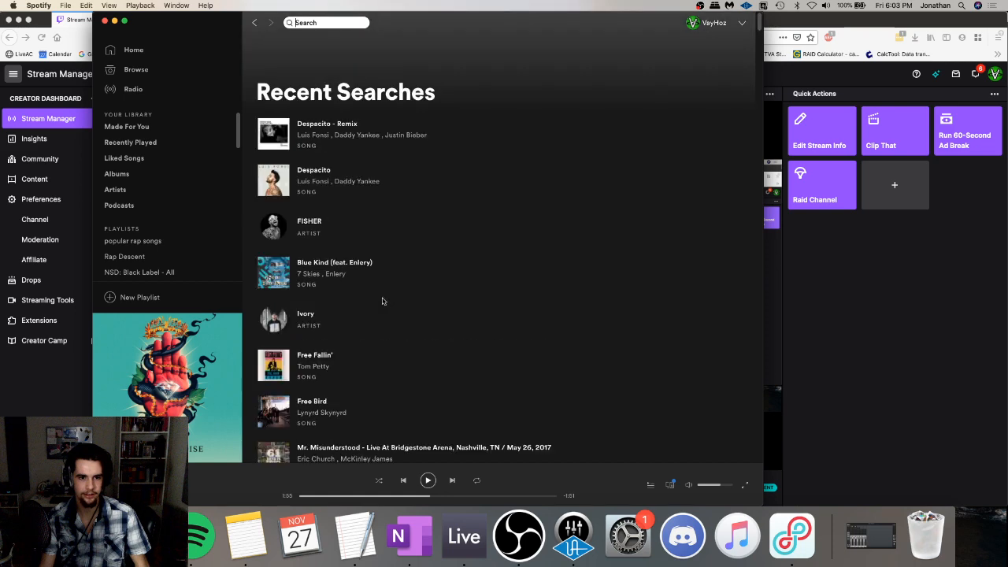
- Search Spotify for "Jax jones" and find the track You Don't Know Me on the Snacks album
left_click(341, 23)
type("Jax jones")
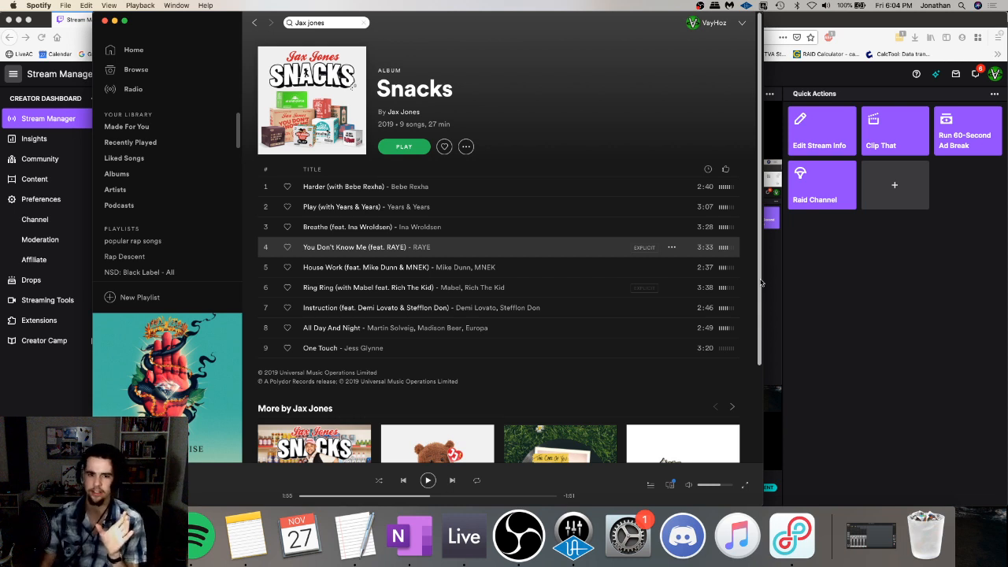
left_click(427, 248)
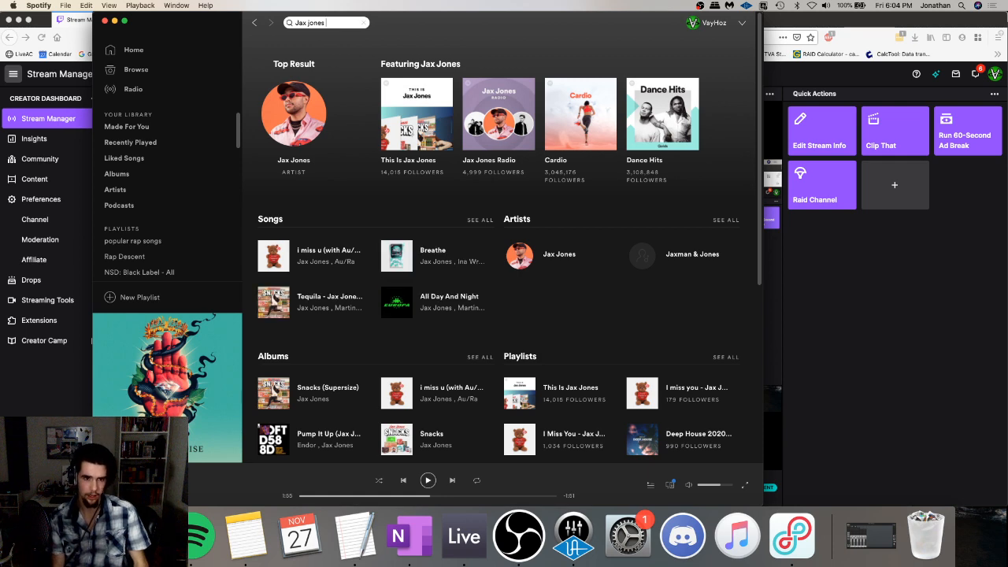
- Search for "Jax jones you dont know me", open the song's entry on the Snacks album, and go back
type("you do")
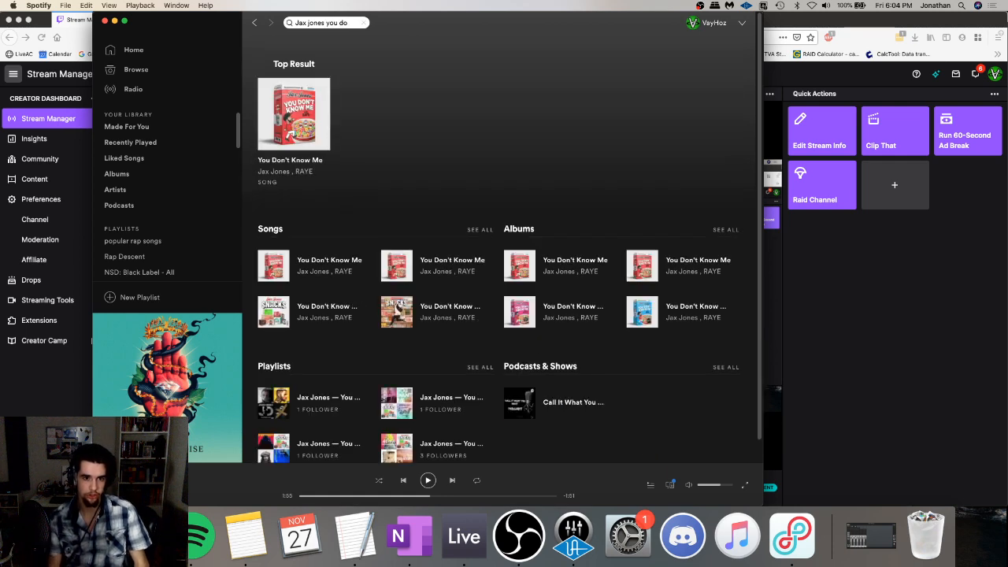
type("nt know me")
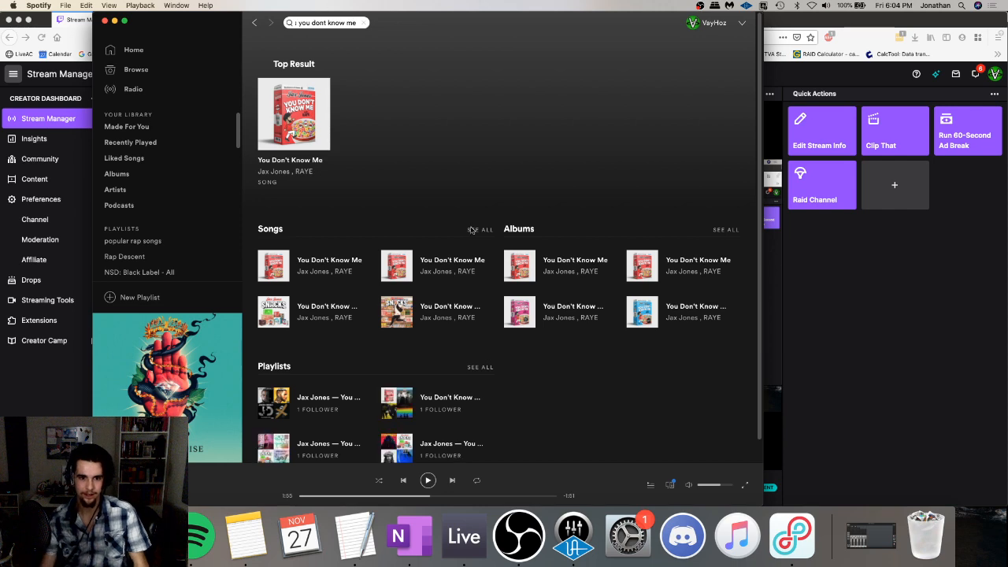
left_click(327, 307)
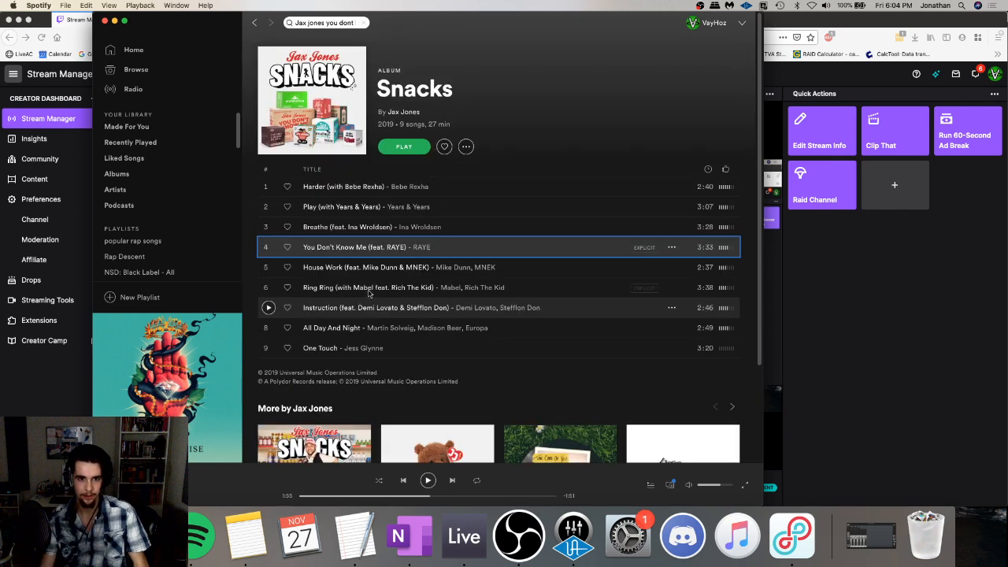
left_click(254, 22)
- Return to the Twitch Stream Manager in Firefox and switch to Ableton Live
left_click(783, 271)
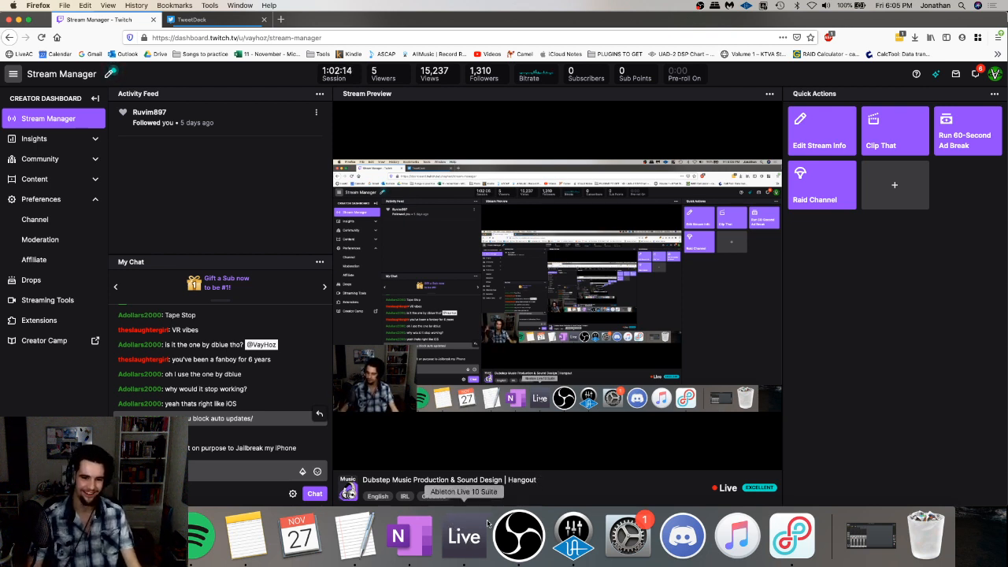
right_click(471, 534)
left_click(466, 539)
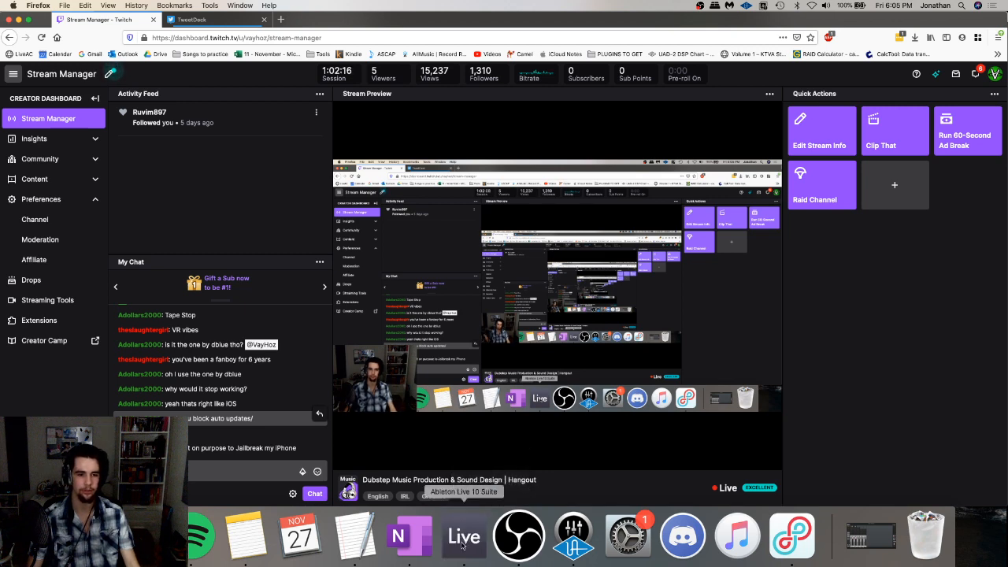
left_click(463, 544)
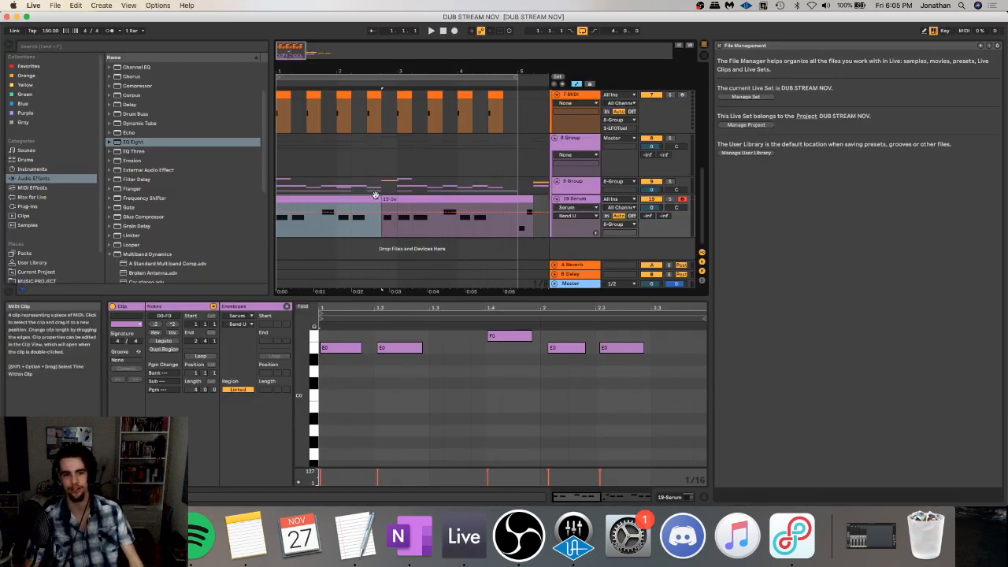
- Play the drop from bar 1 to check the drums against the basses and sub, and stop playback
scroll(496, 172, "up", 3)
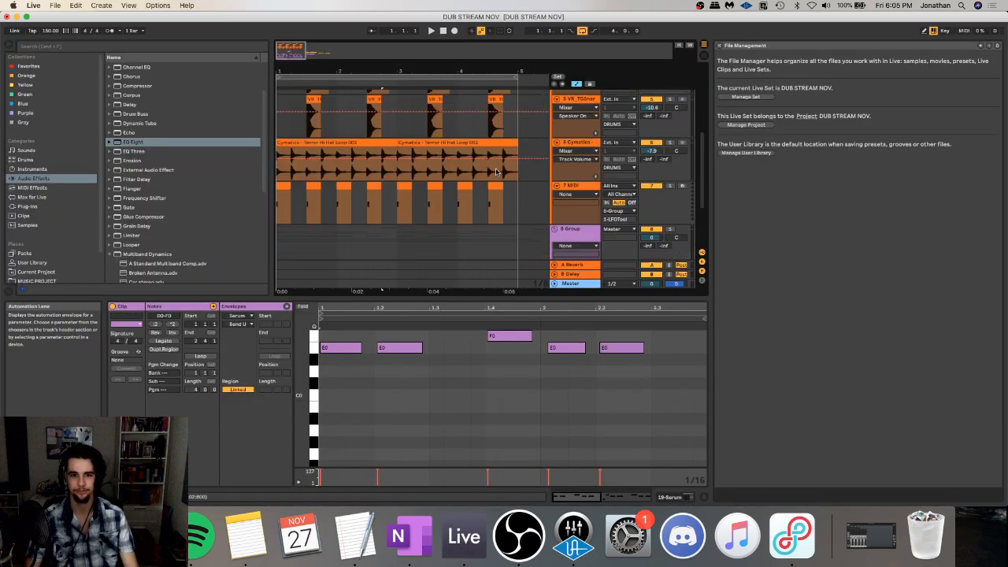
scroll(496, 172, "down", 3)
key("space")
scroll(494, 175, "up", 1)
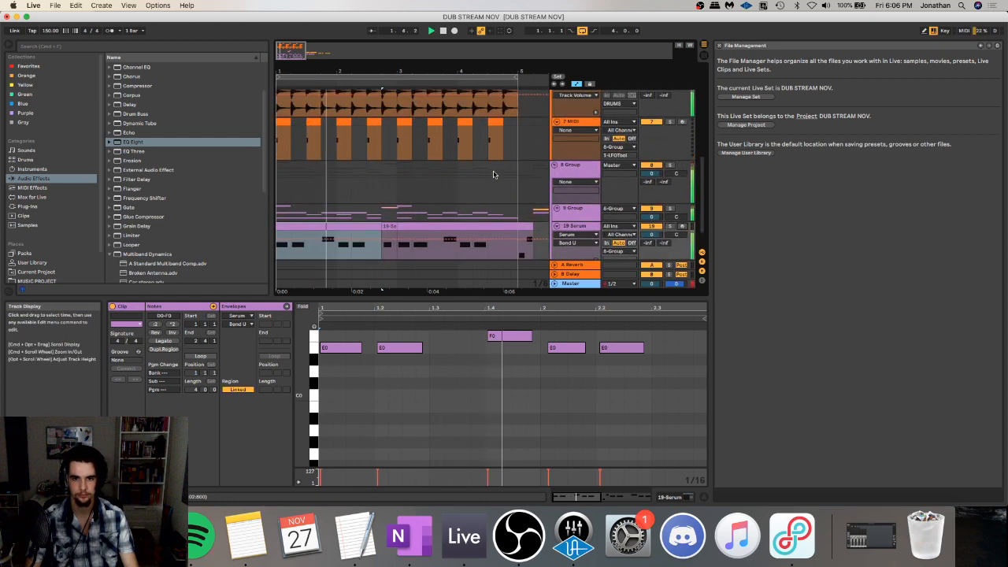
scroll(494, 175, "down", 1)
scroll(494, 175, "up", 8)
key("space")
- Fold the DRUMS and bass groups, select bars 1 to 4 across both, and save the Live Set
left_click(554, 101)
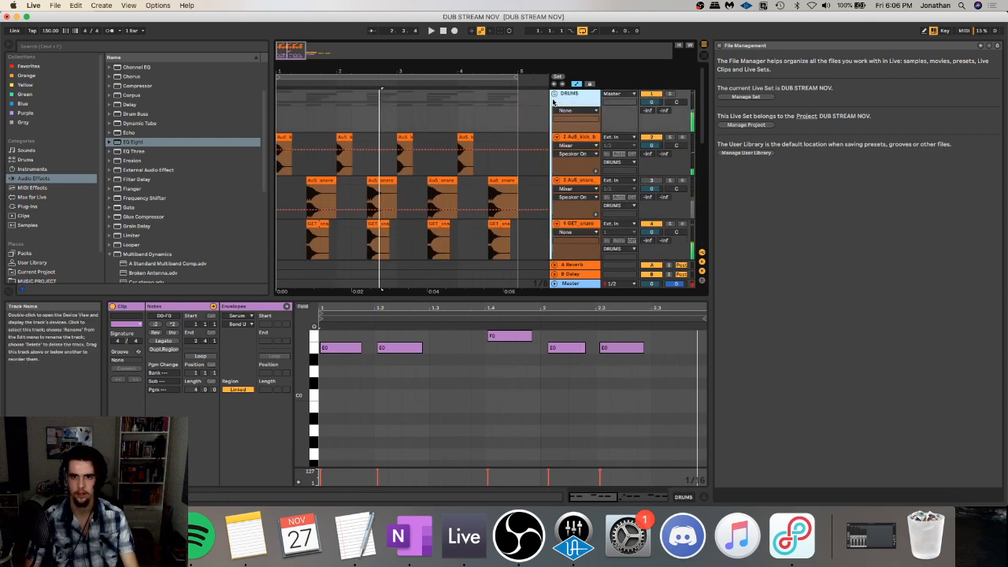
left_click(554, 95)
key("minus")
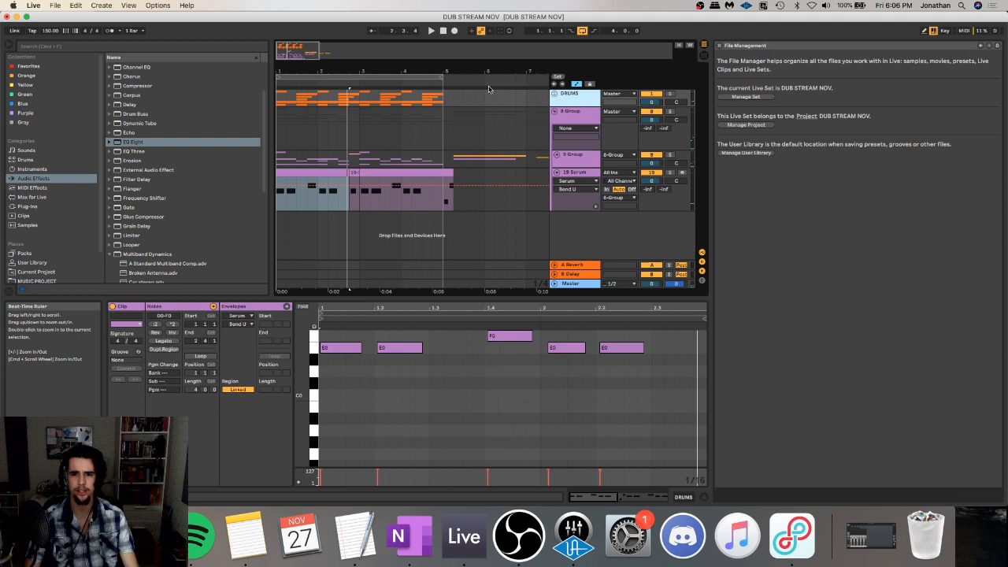
left_click(553, 111)
left_click_drag(448, 96, 208, 133)
key("super+s")
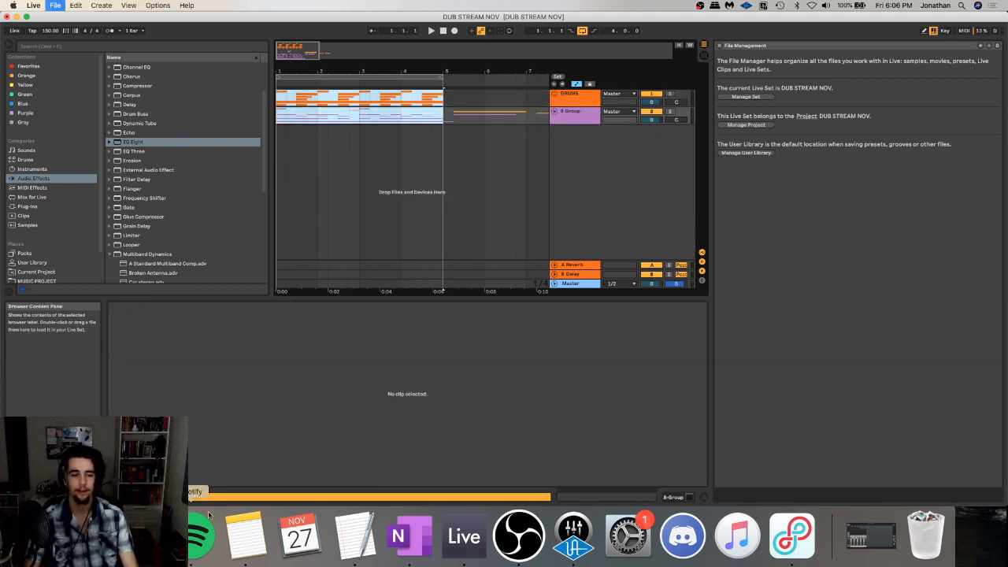
- Quit Ableton Live and bring up the OBS window
right_click(464, 536)
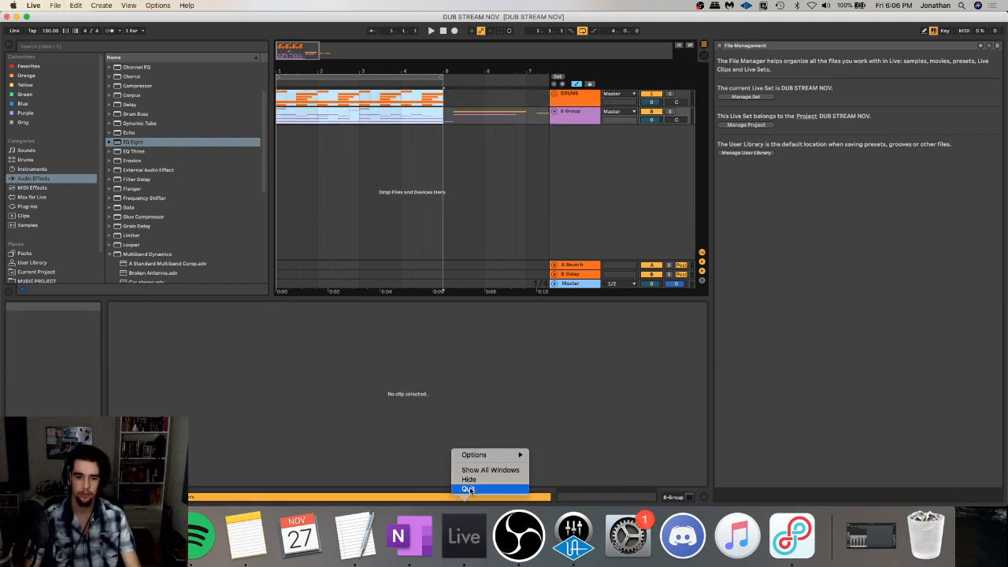
left_click(468, 489)
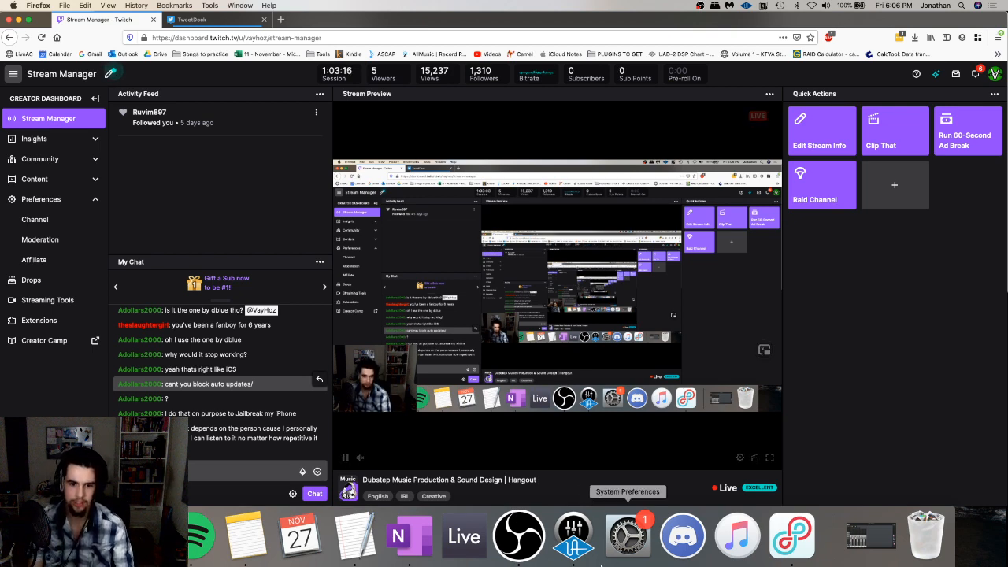
left_click(519, 536)
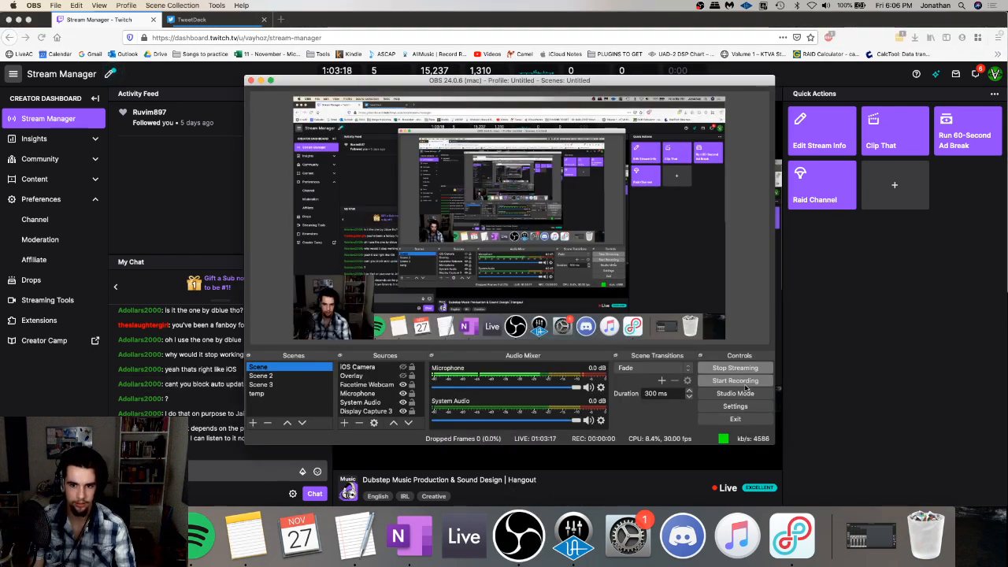